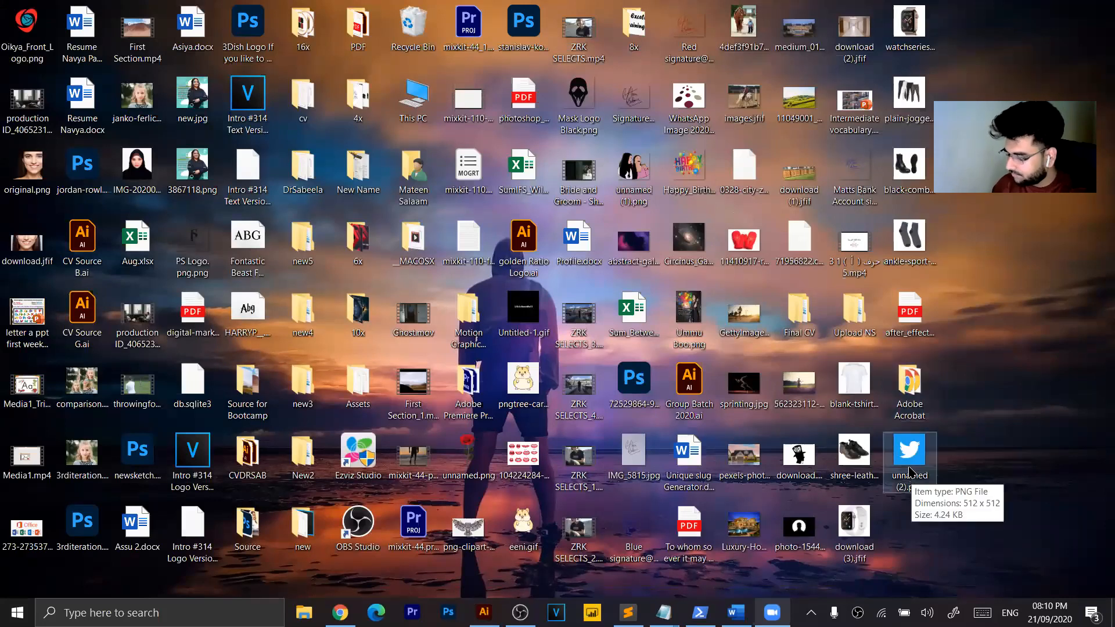
Open the Twitter logo image unnamed (2).png from the desktop in Illustrator.
left_click_drag(911, 472, 480, 609)
left_click_drag(478, 483, 440, 305)
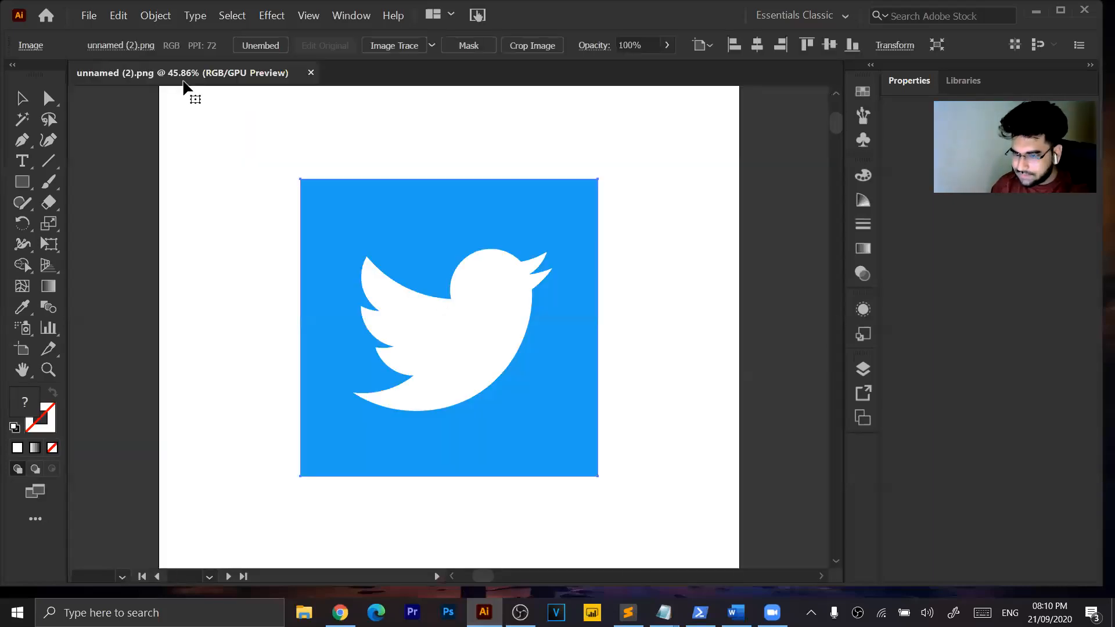
key("ctrl")
key("ctrl")
key("ctrl")
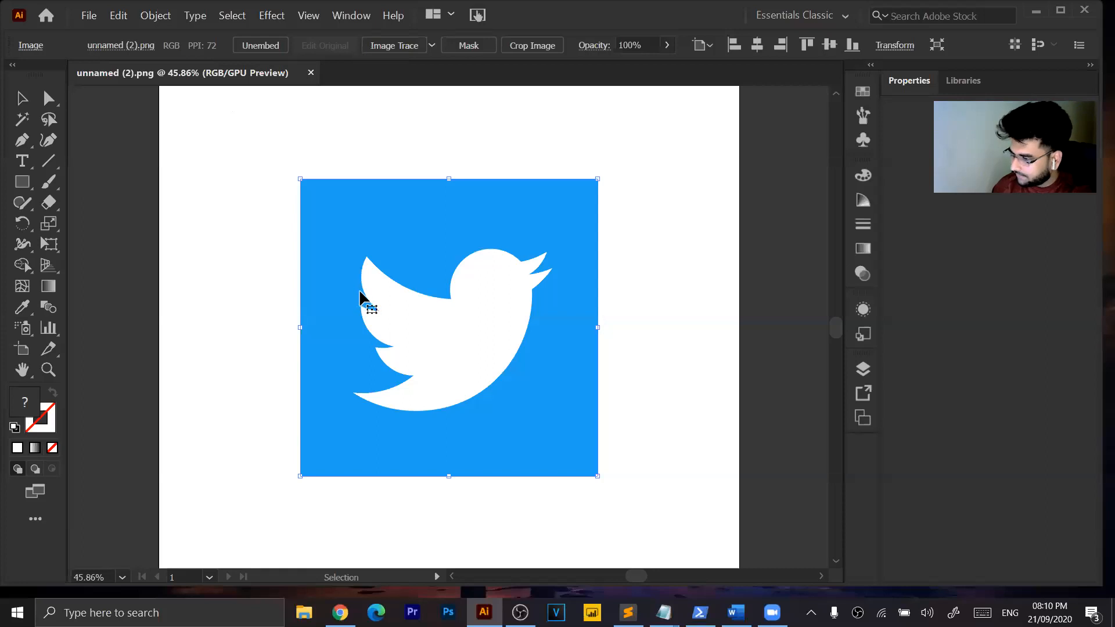
Create a new document named Twitter Recreation with three 1000 x 1000 px artboards, units in pixels and CMYK colour mode.
left_click(88, 15)
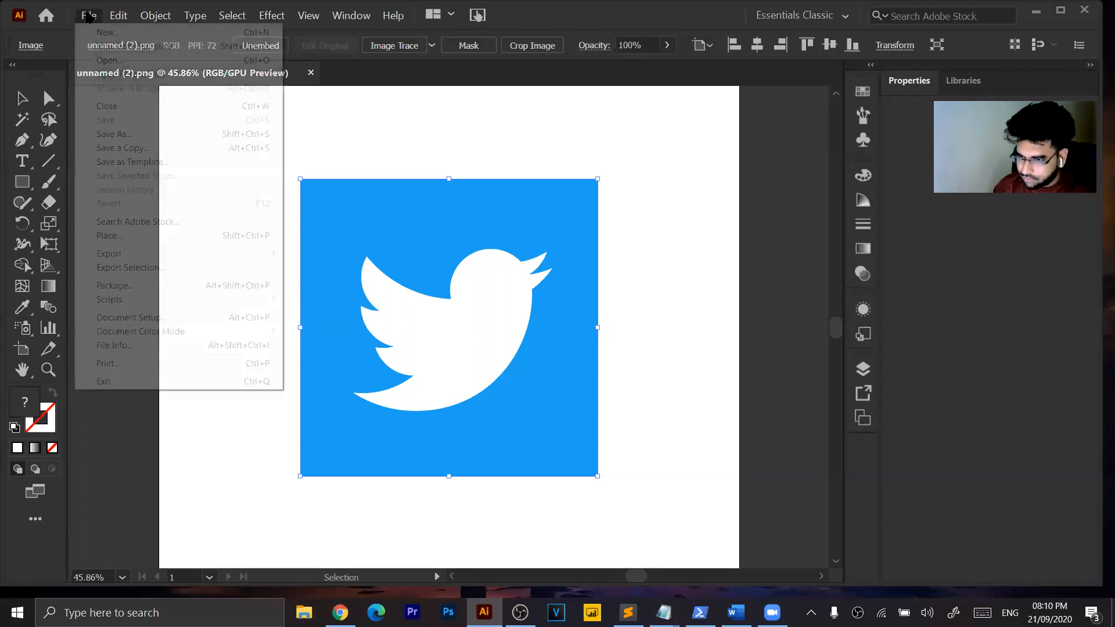
left_click(96, 31)
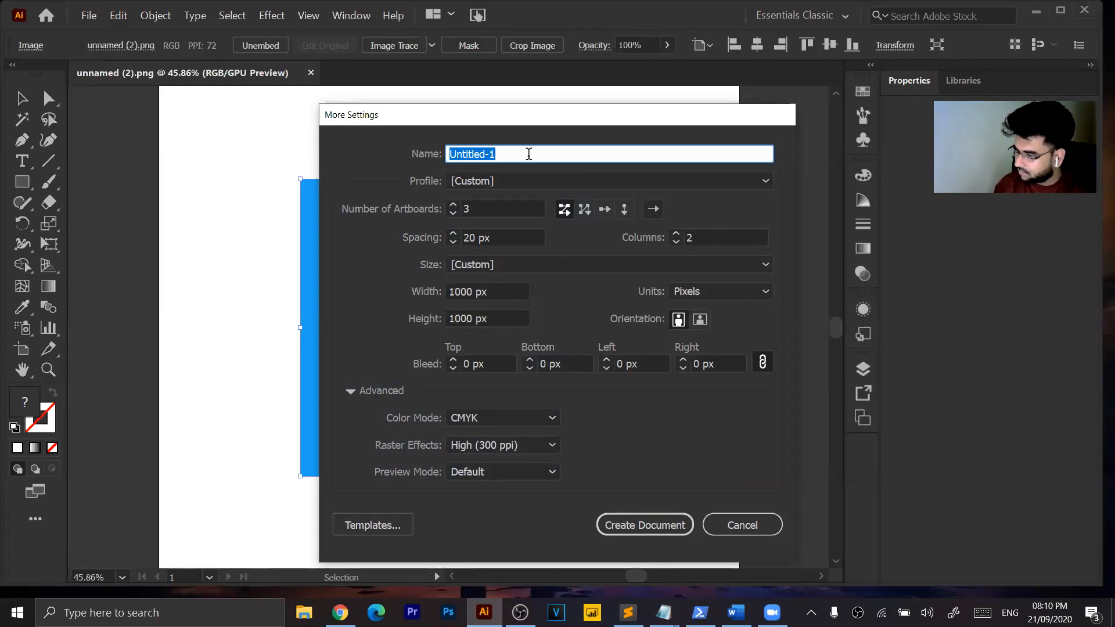
type("Twitter")
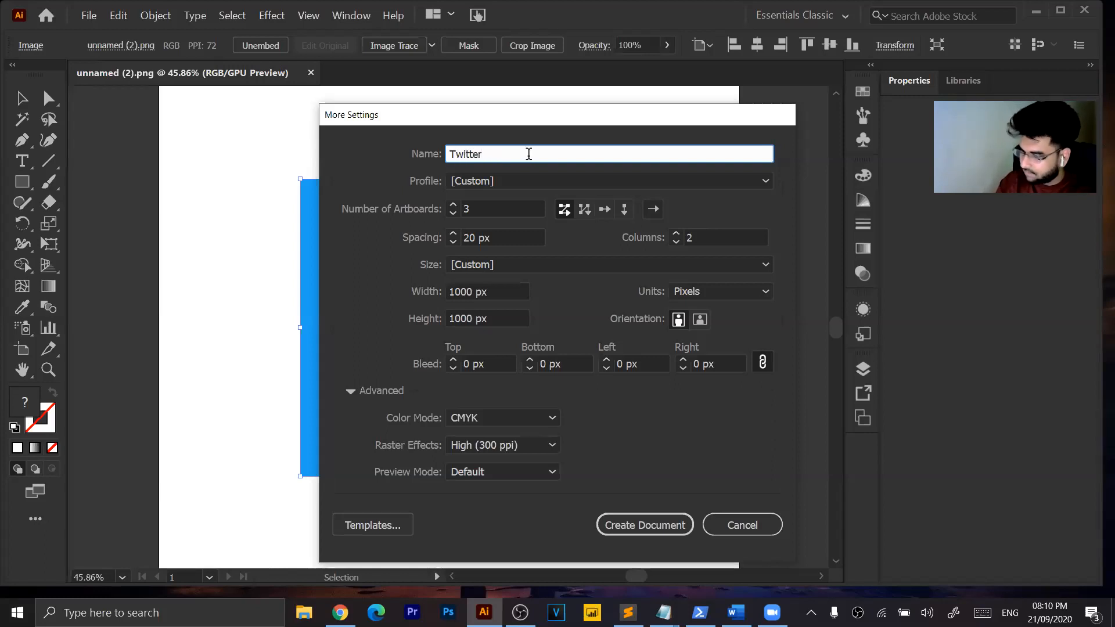
type(" Recrea")
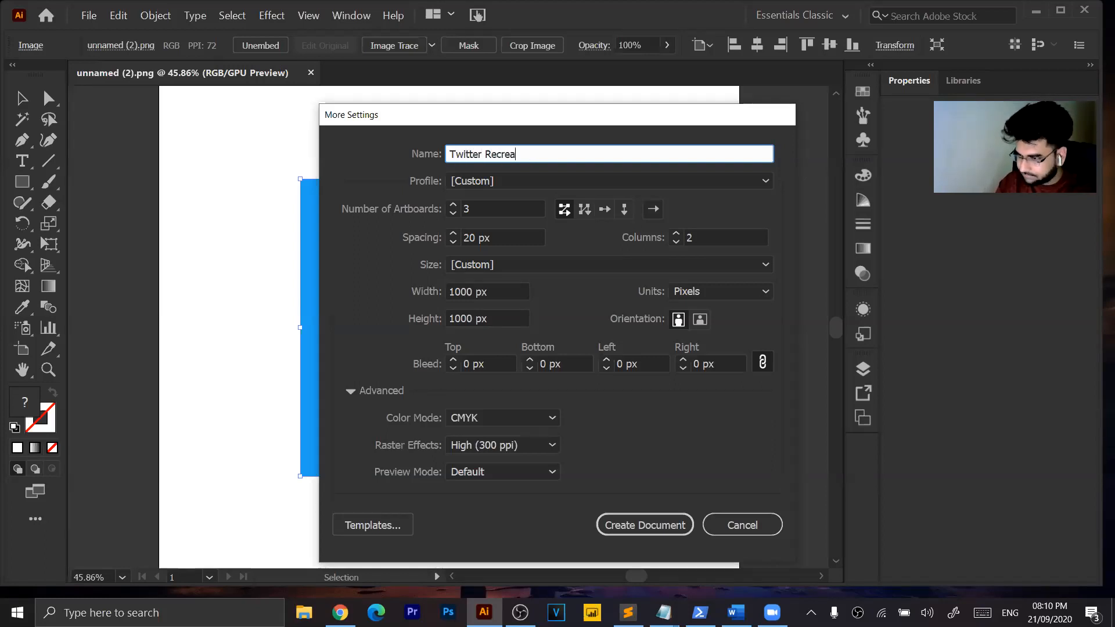
type("tinon")
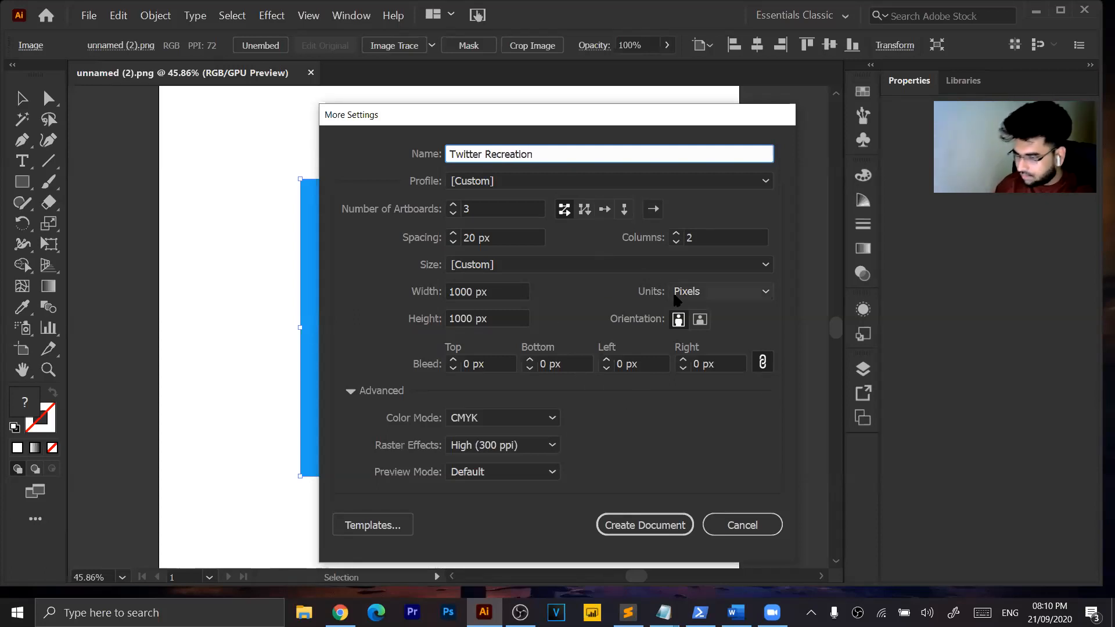
key("ctrl")
left_click(706, 289)
left_click(706, 289)
key("ctrl")
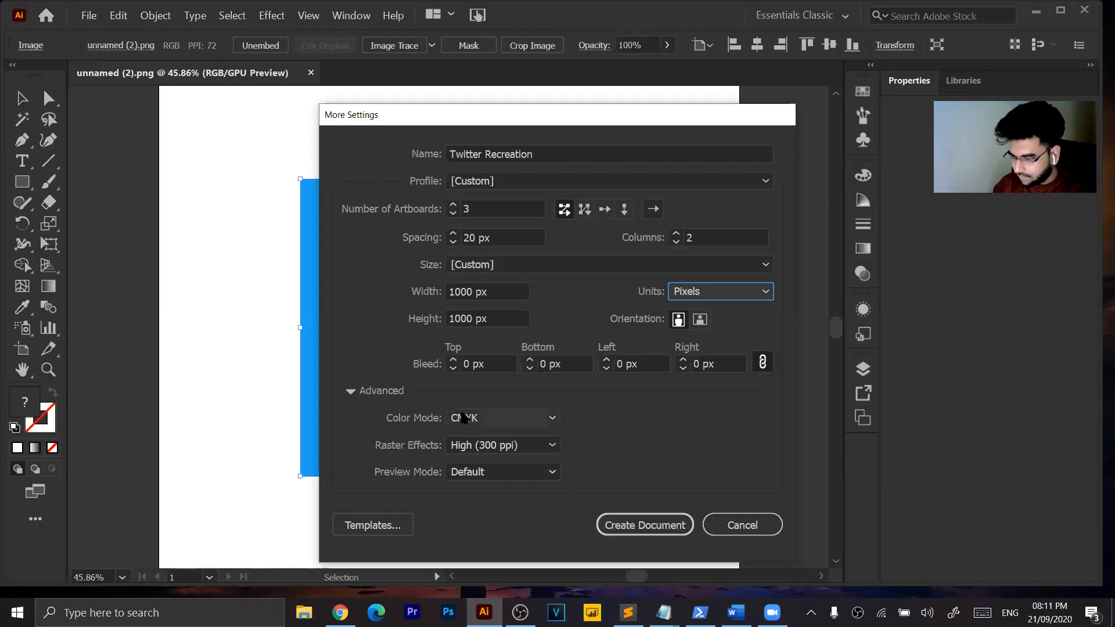
left_click(485, 418)
left_click(502, 418)
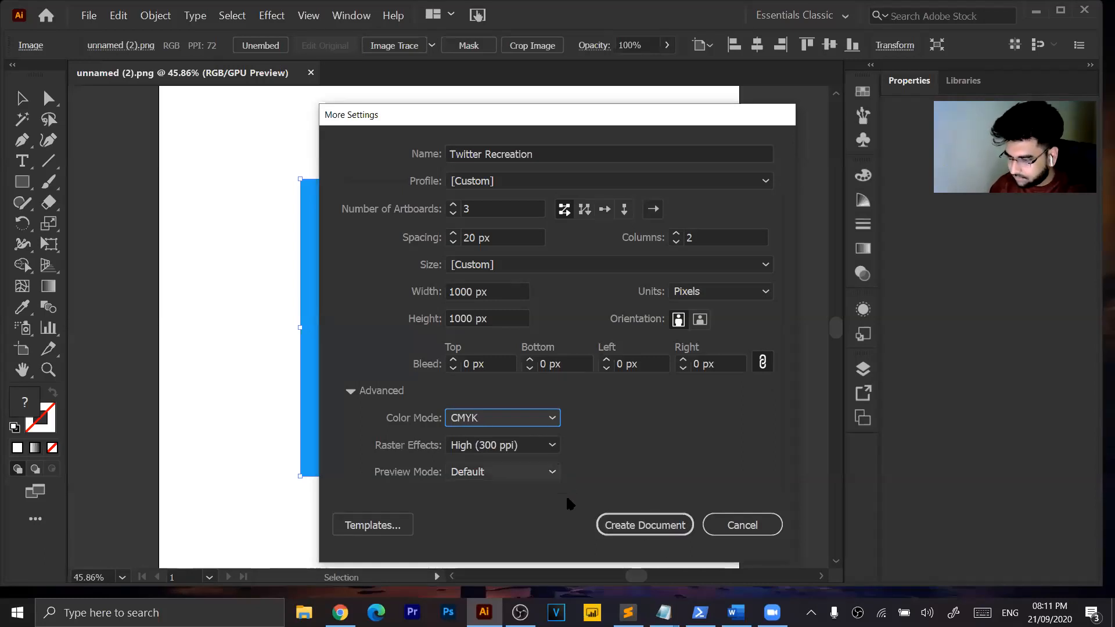
left_click(672, 525)
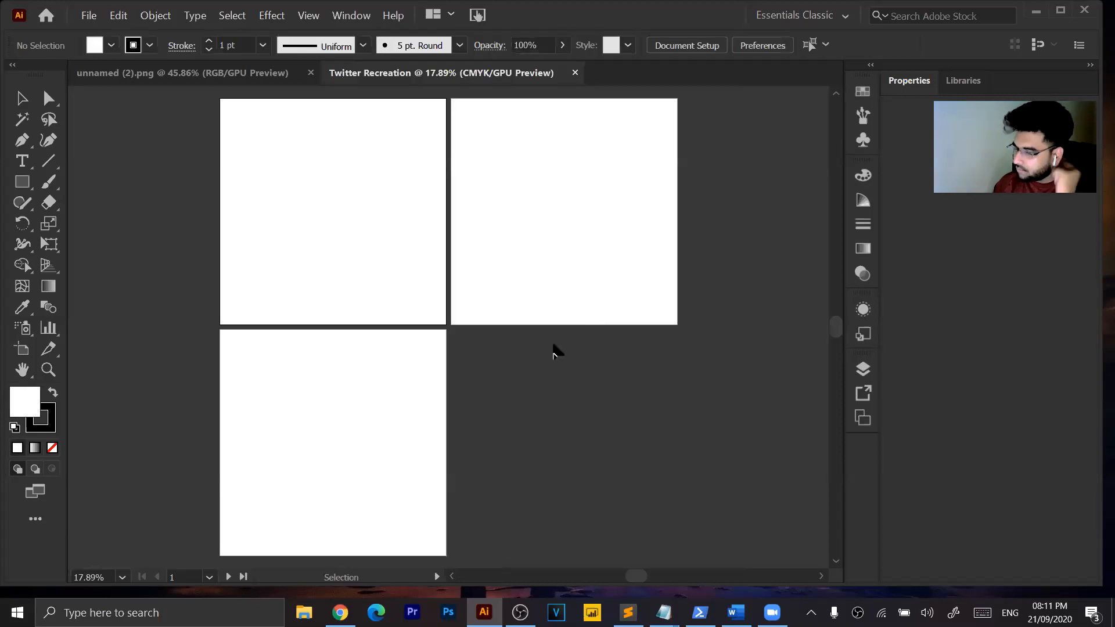
Delete Artboard 2 and Artboard 1 so that only Artboard 3 is left in the document.
left_click(519, 215)
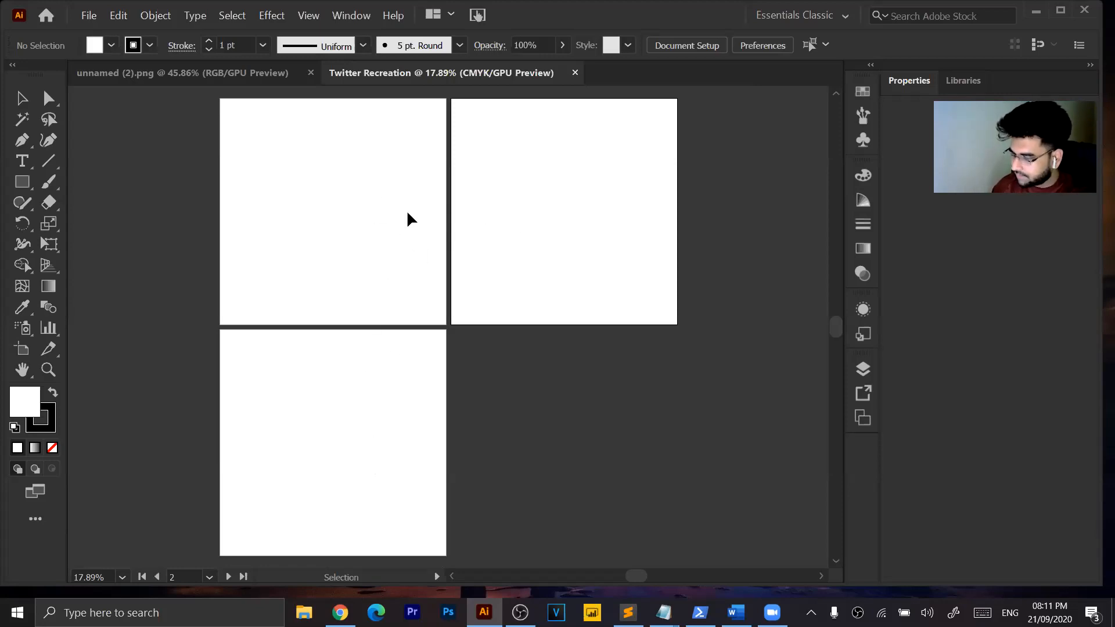
left_click(22, 349)
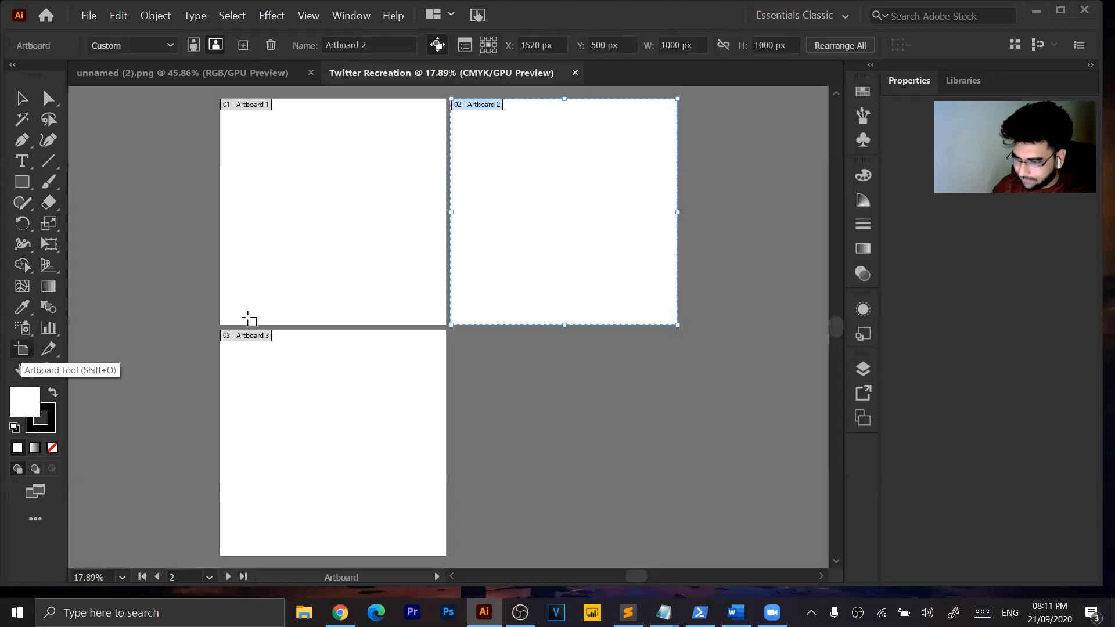
key("Delete")
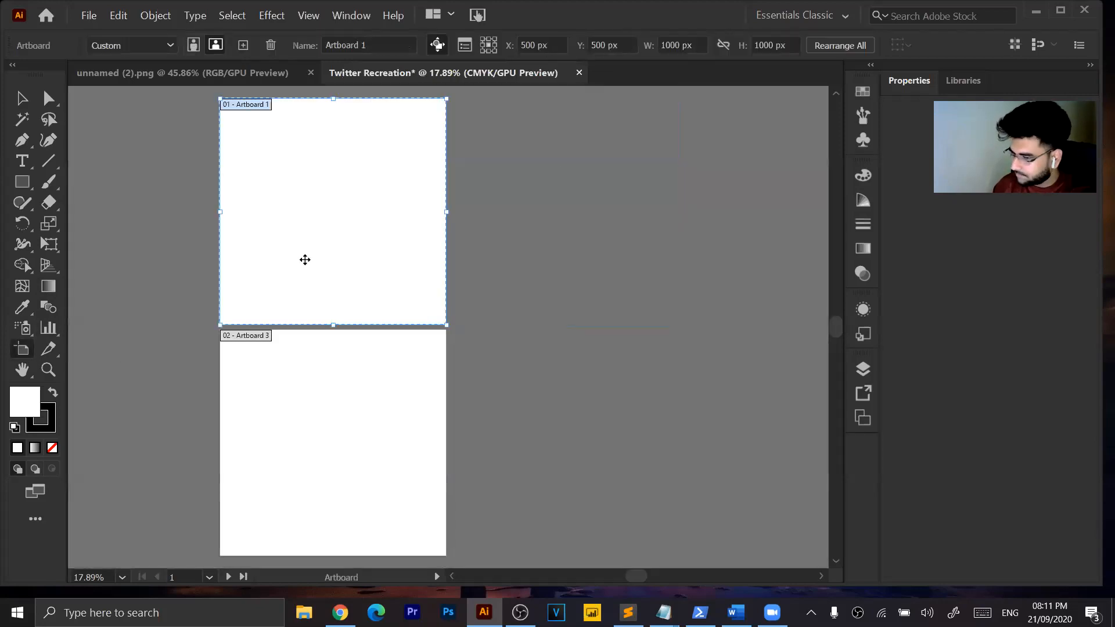
key("Delete")
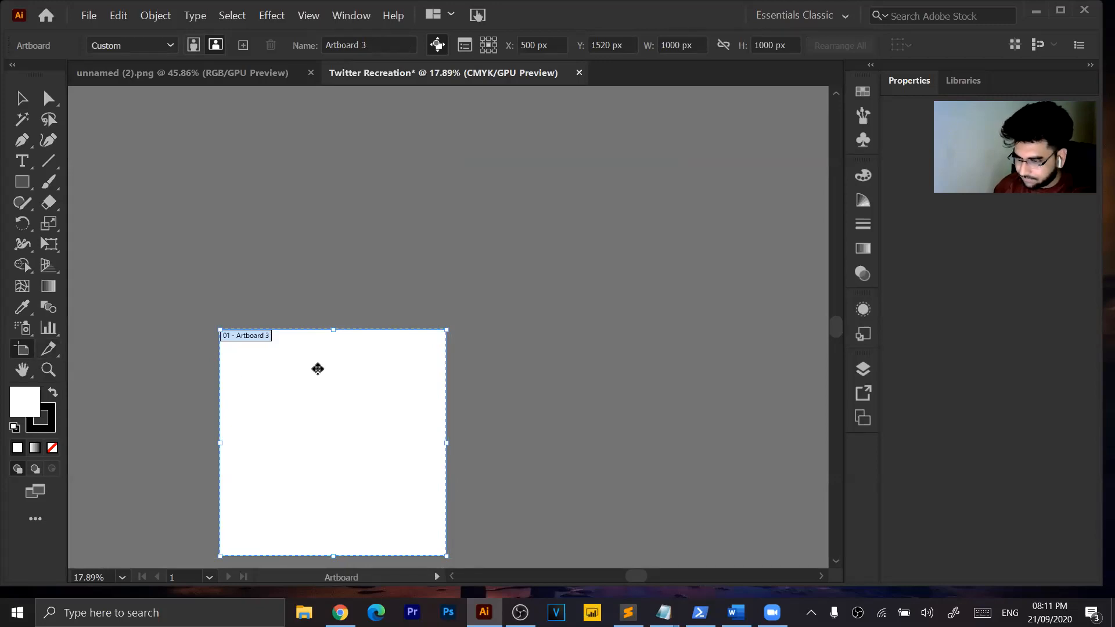
left_click(23, 98)
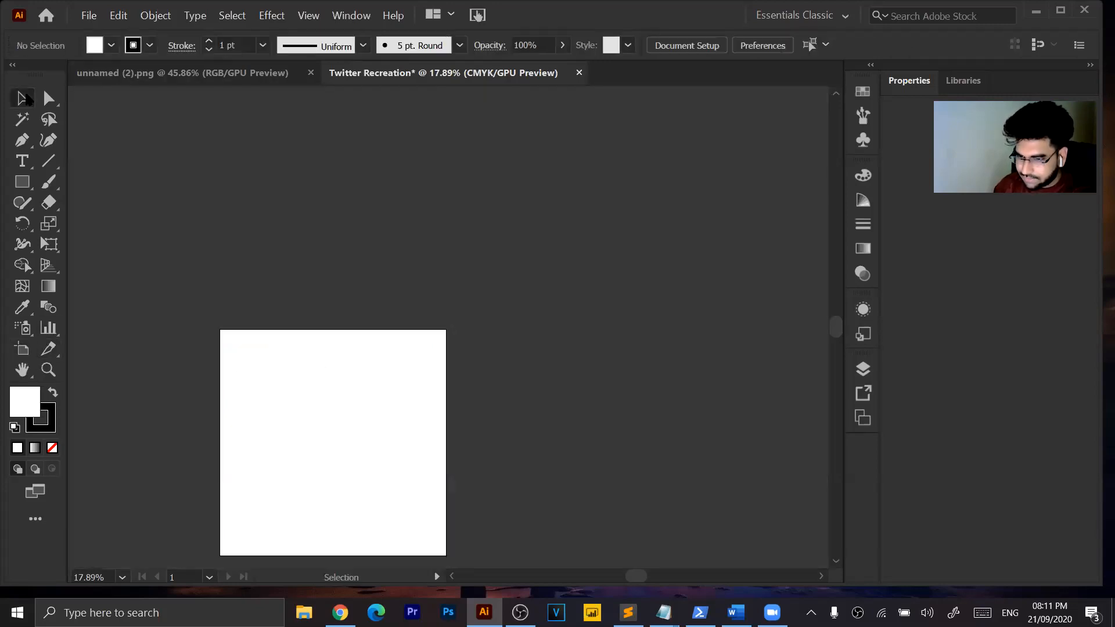
Copy the Twitter logo image from the unnamed (2).png document to the middle of the artboard in Twitter Recreation.
key("ctrl+plus")
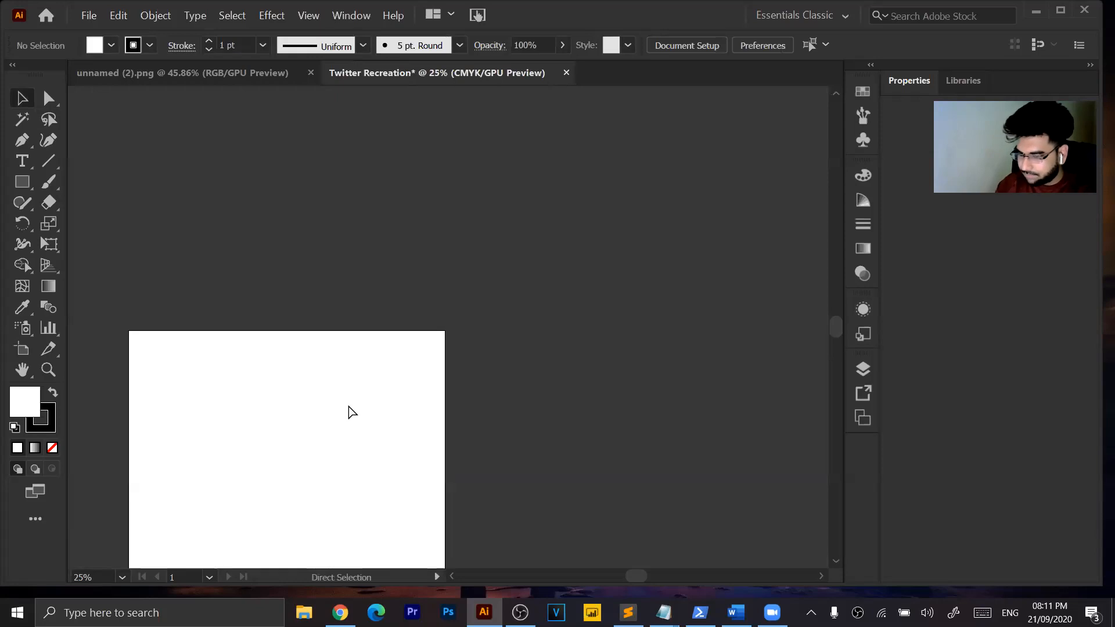
key("ctrl+minus")
key("ctrl+minus")
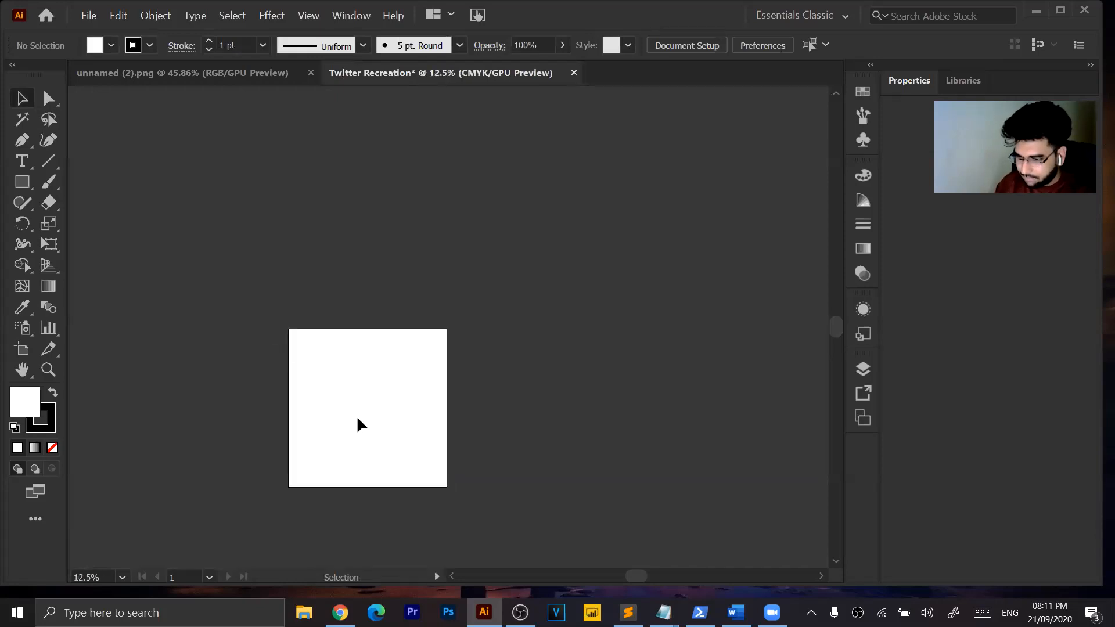
left_click(48, 370)
left_click(340, 401)
left_click(54, 377)
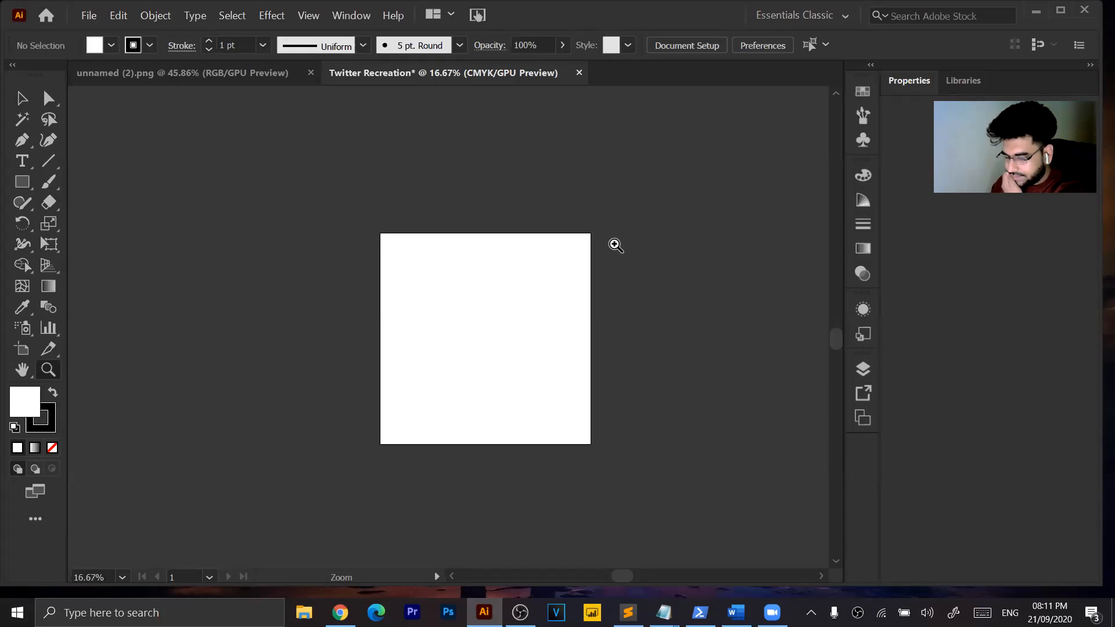
left_click(461, 287)
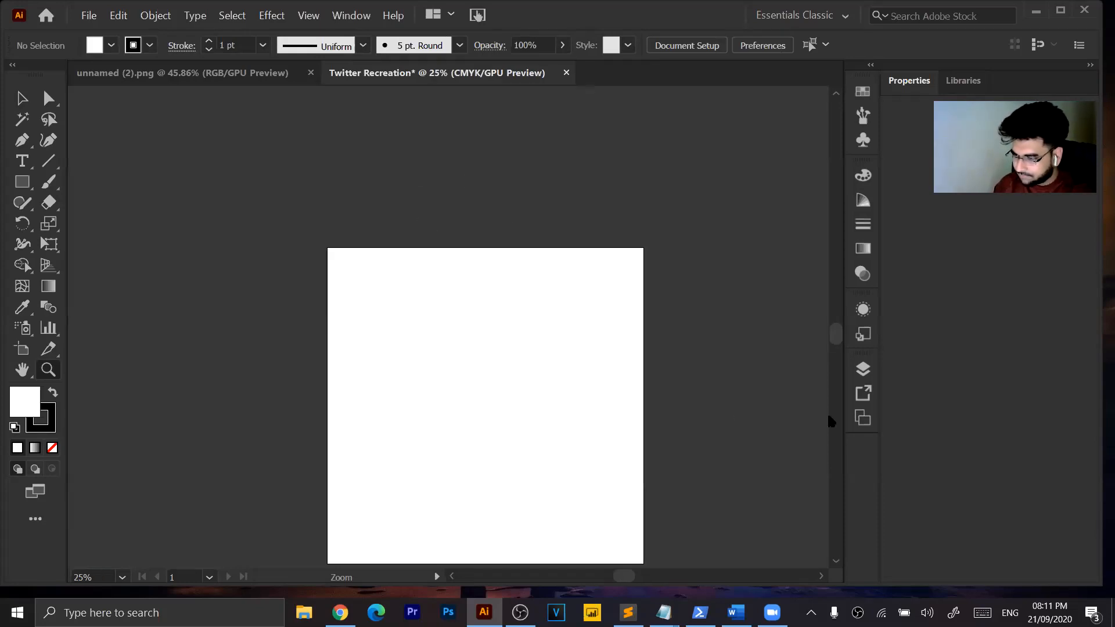
scroll(430, 276, "down", 3)
scroll(424, 274, "up", 3)
scroll(424, 275, "down", 4)
scroll(424, 274, "up", 2)
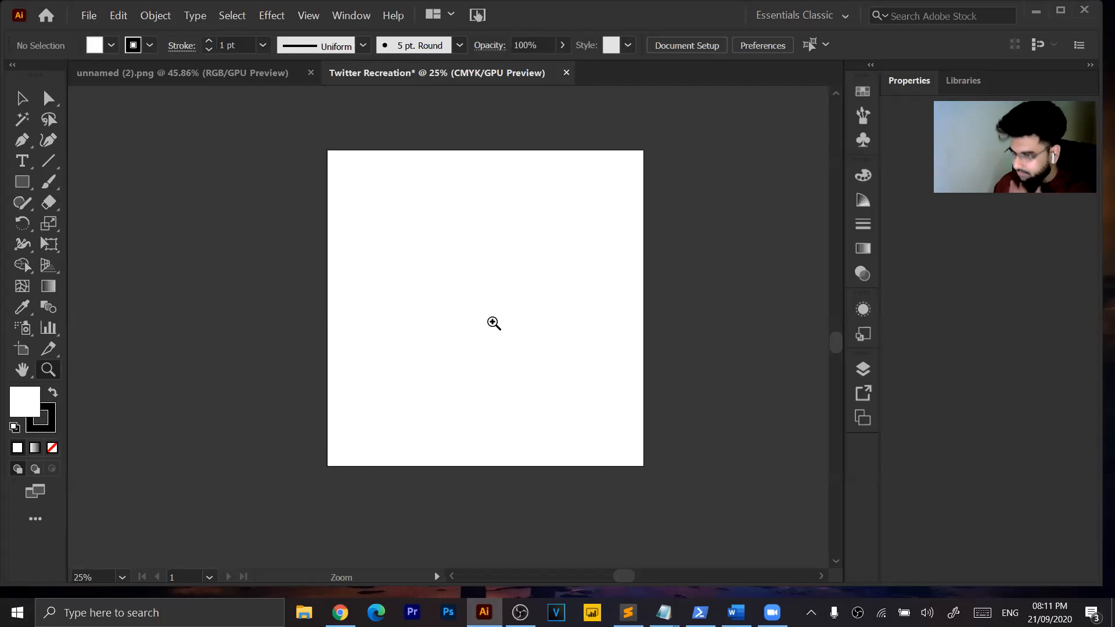
left_click(28, 96)
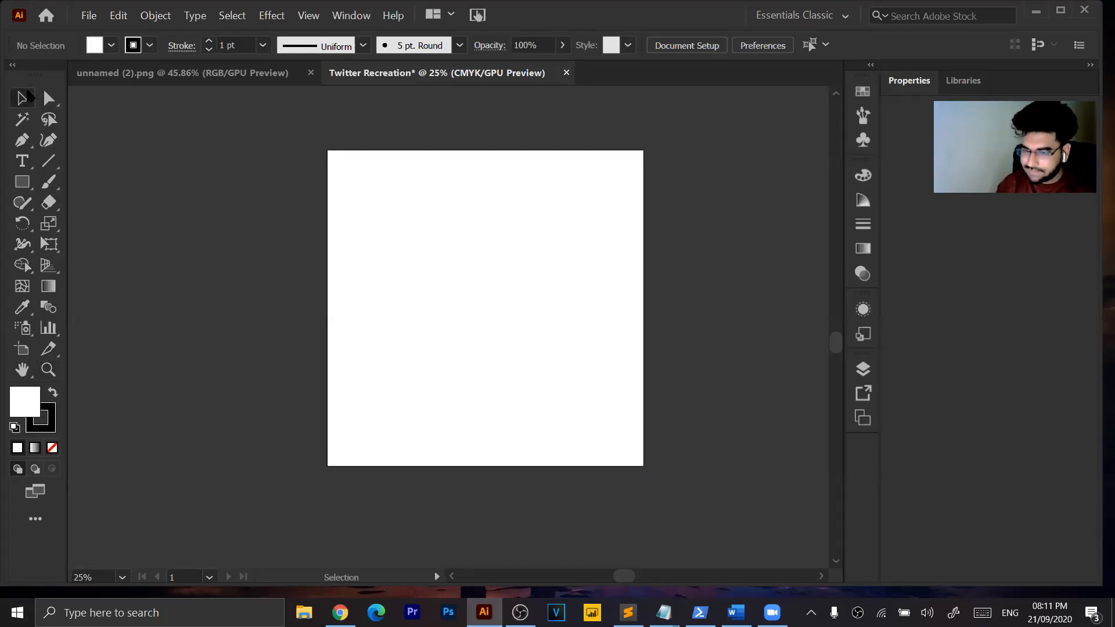
left_click(192, 80)
left_click_drag(452, 276, 462, 329)
left_click_drag(450, 367, 484, 328)
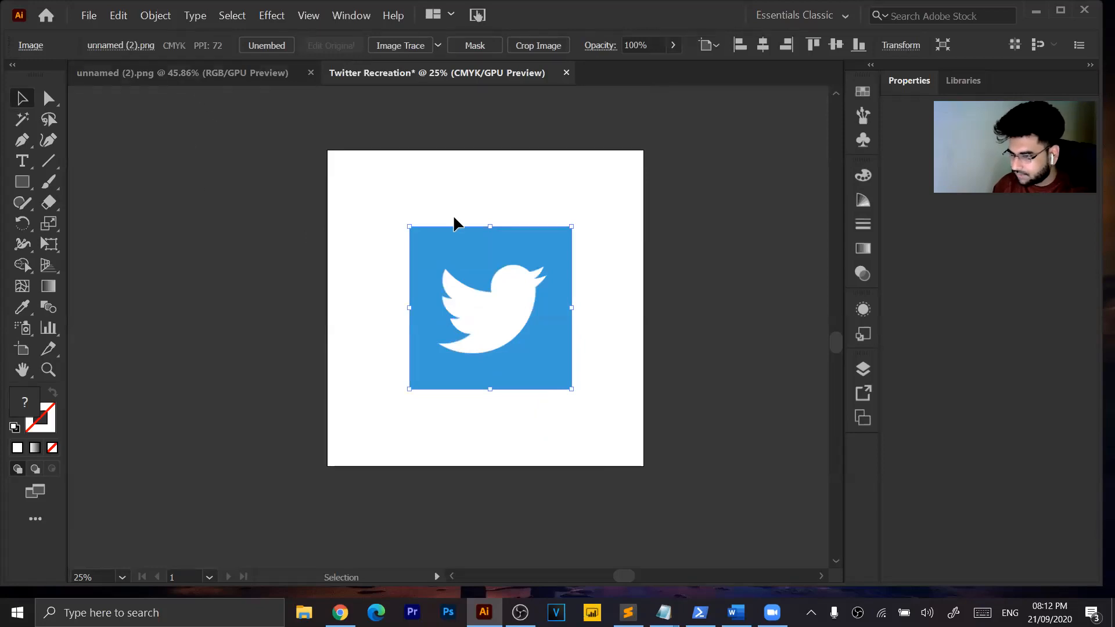
Compare the logo in the original RGB document with its CMYK copy and examine the bird's shape up close.
left_click(214, 80)
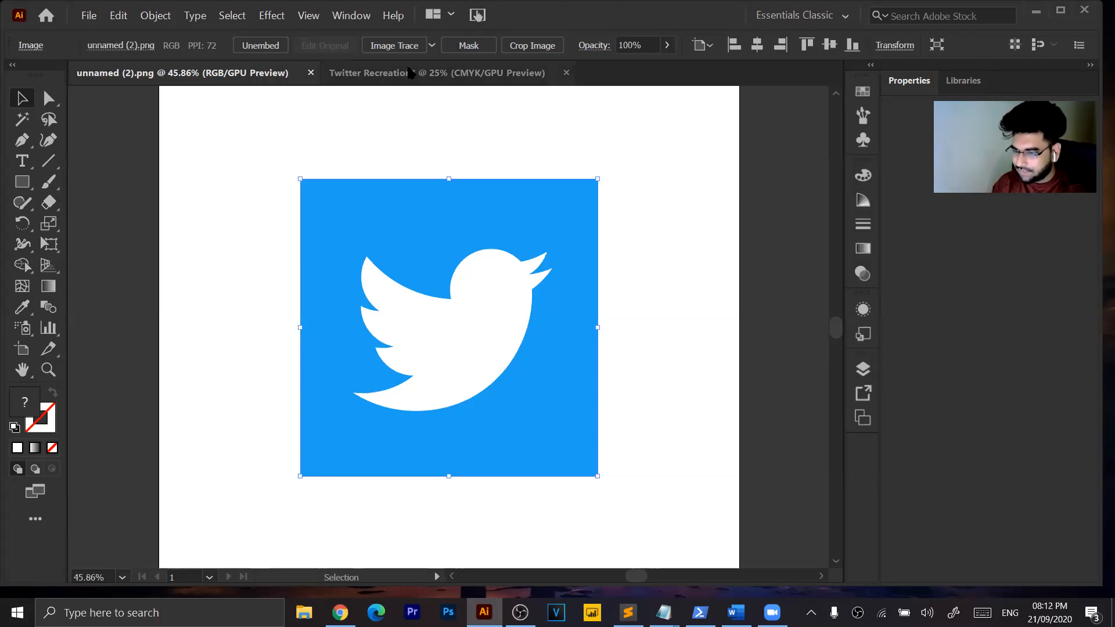
left_click(418, 73)
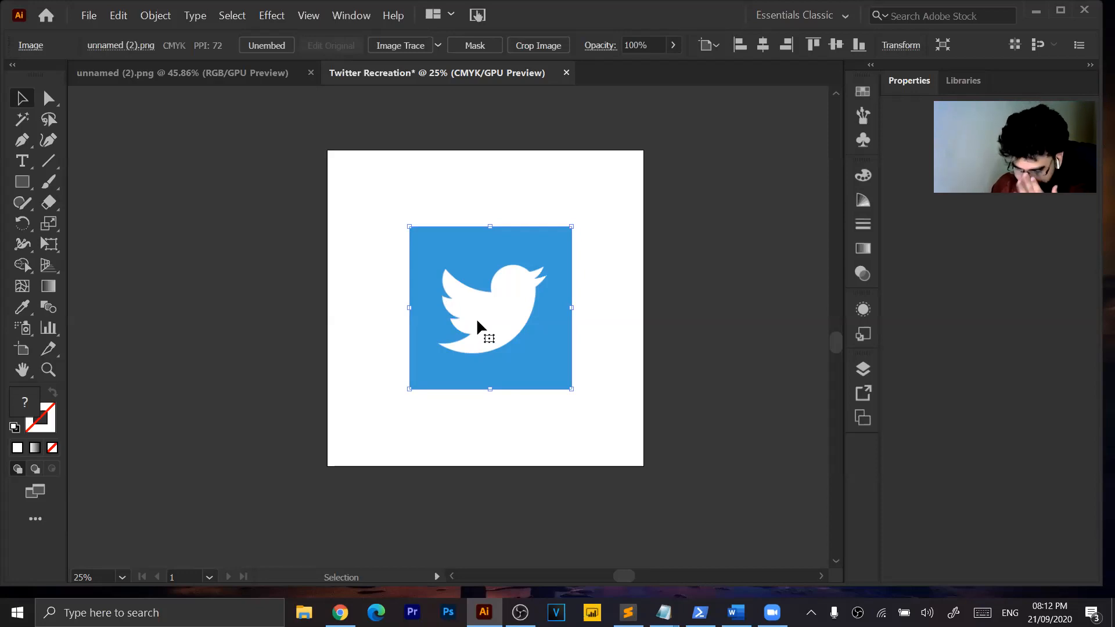
key("a")
key("ctrl+equal")
key("ctrl+equal")
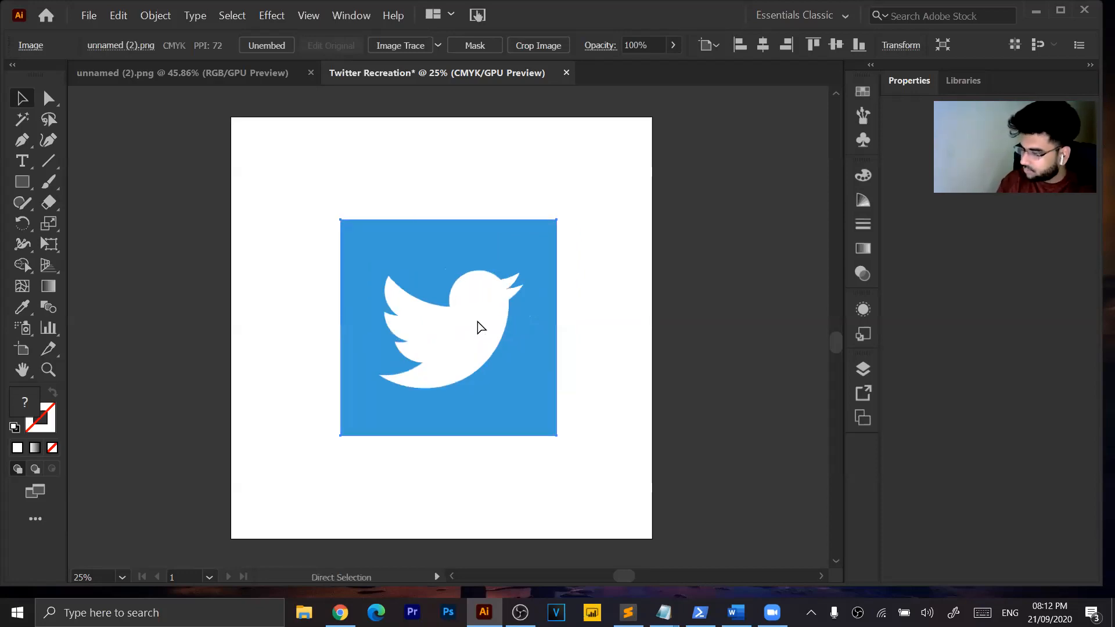
key("v")
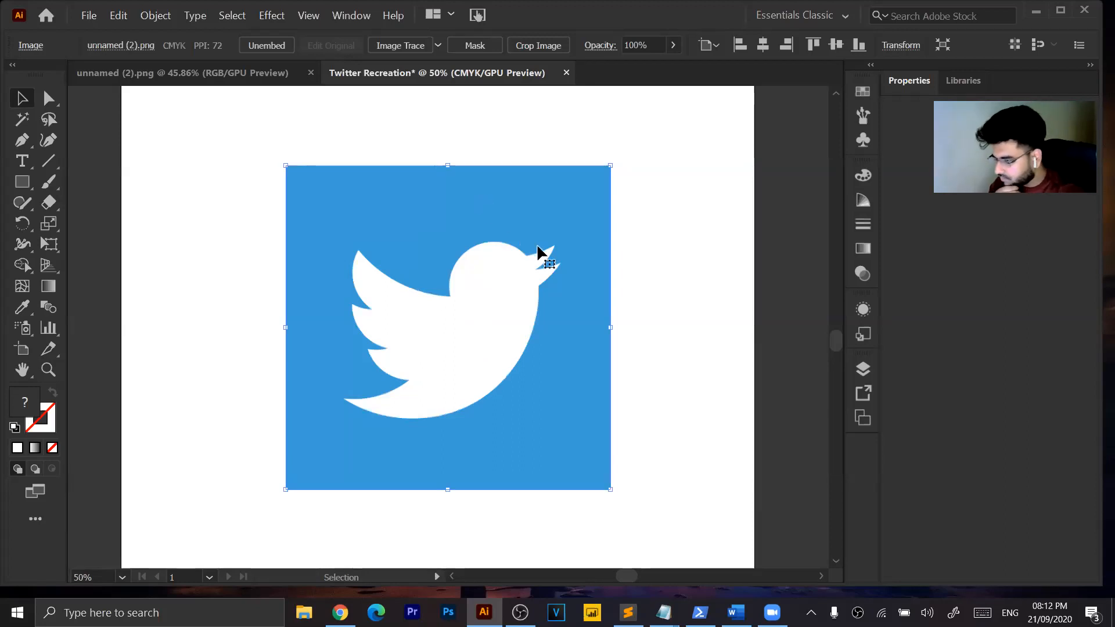
left_click(540, 291)
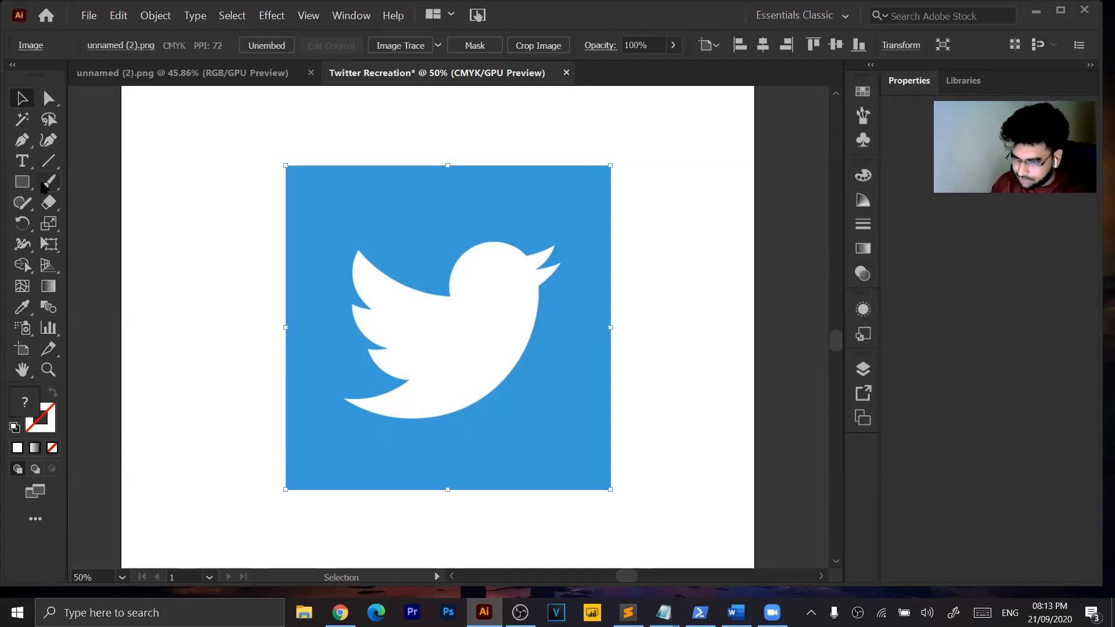
left_click(23, 184)
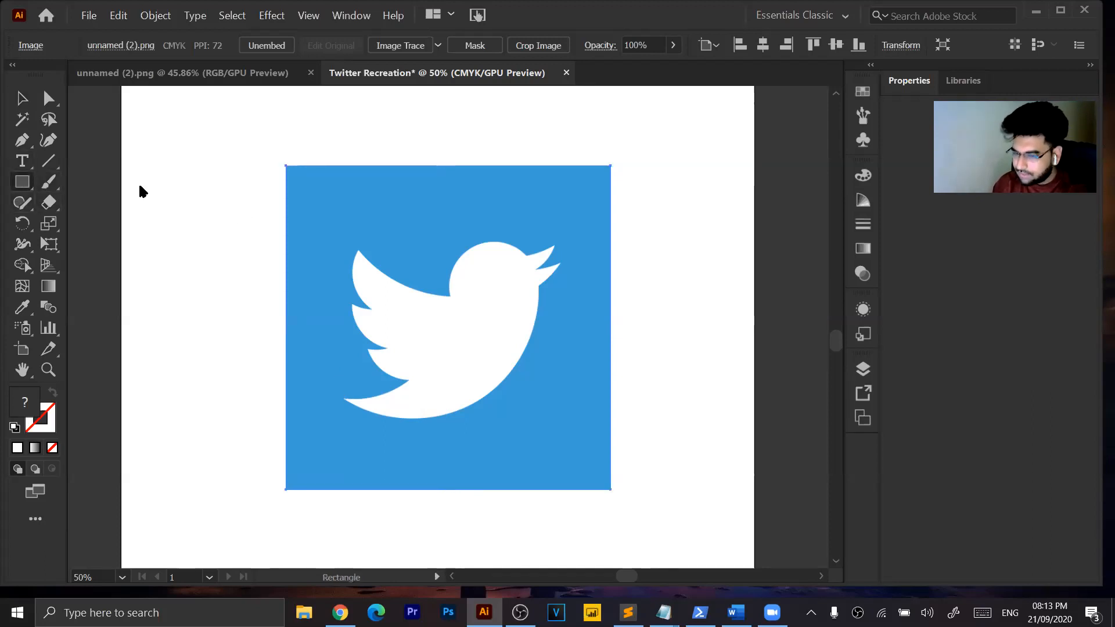
left_click(20, 186)
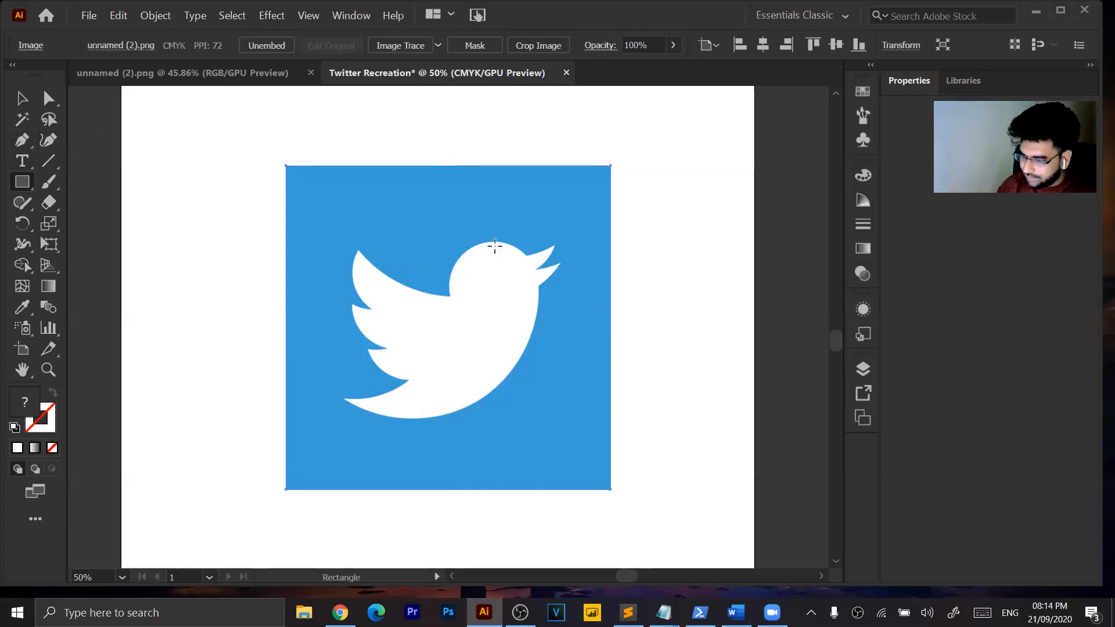
left_click(22, 140)
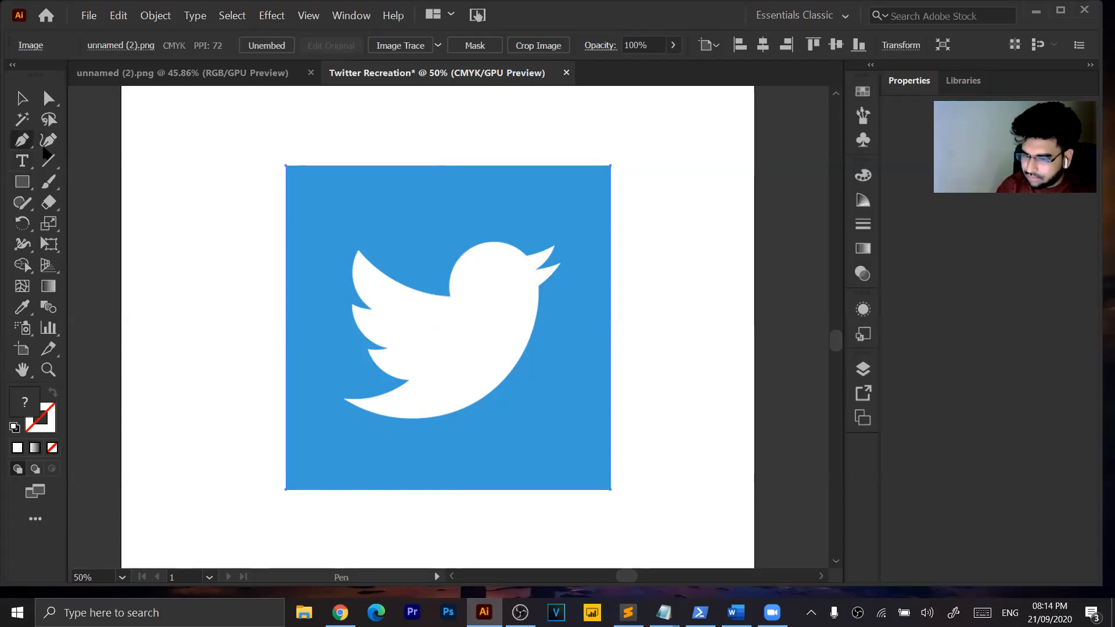
left_click(25, 184)
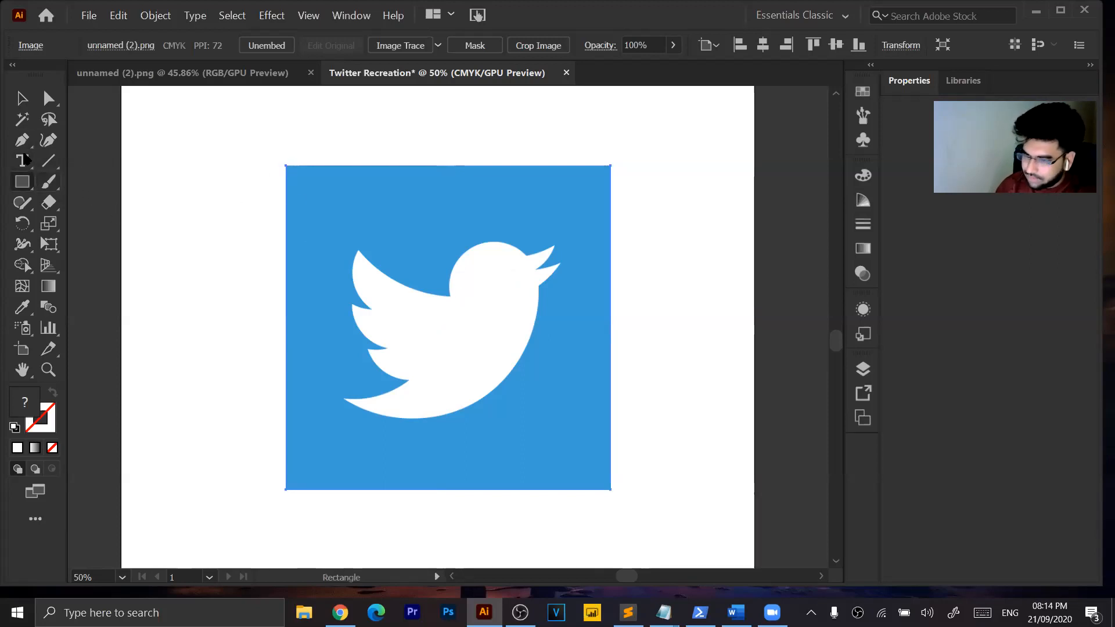
left_click(25, 202)
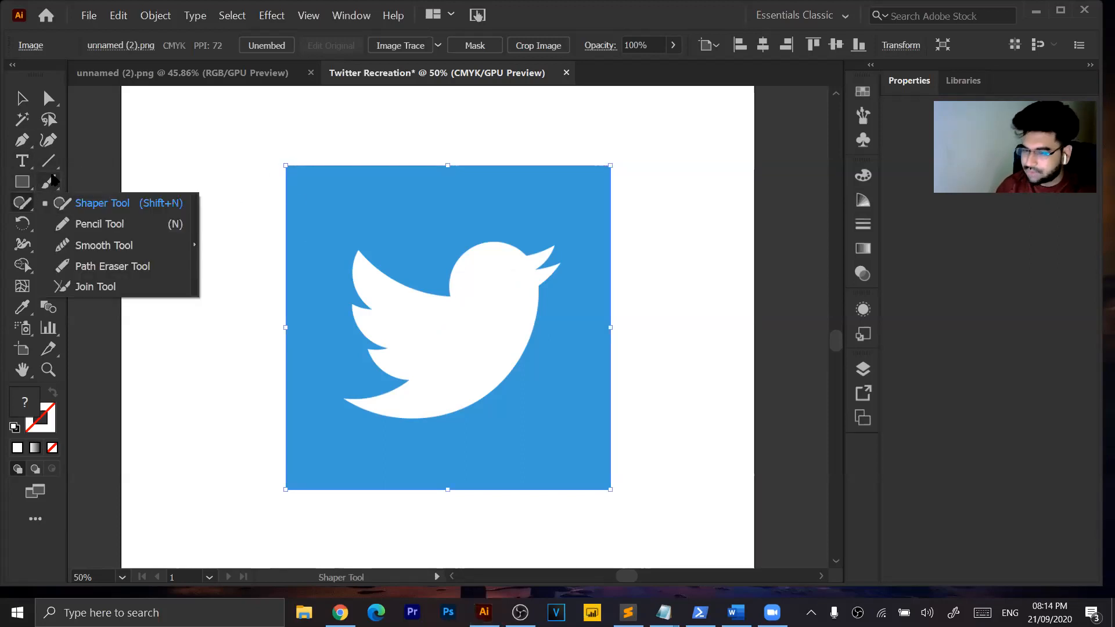
left_click(51, 182)
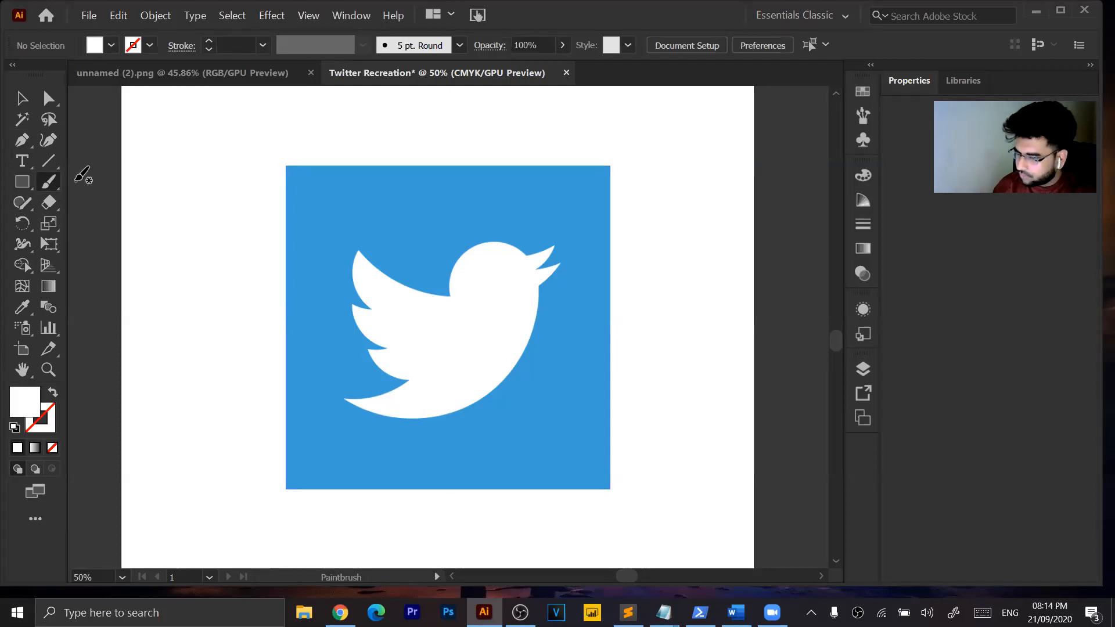
left_click(23, 140)
left_click(56, 181)
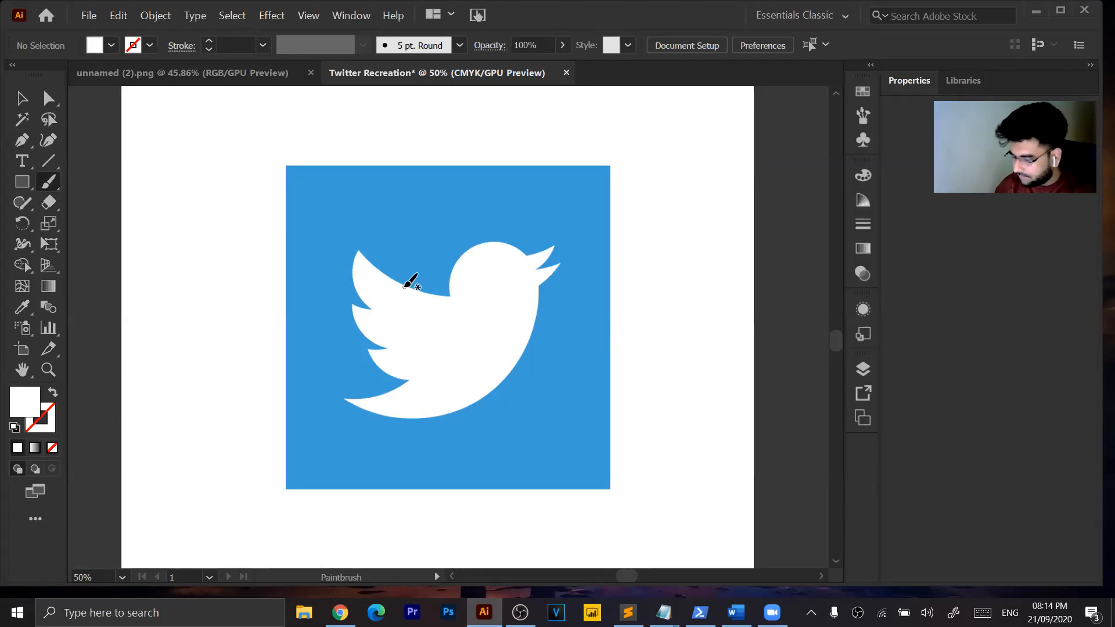
key("ctrl+plus")
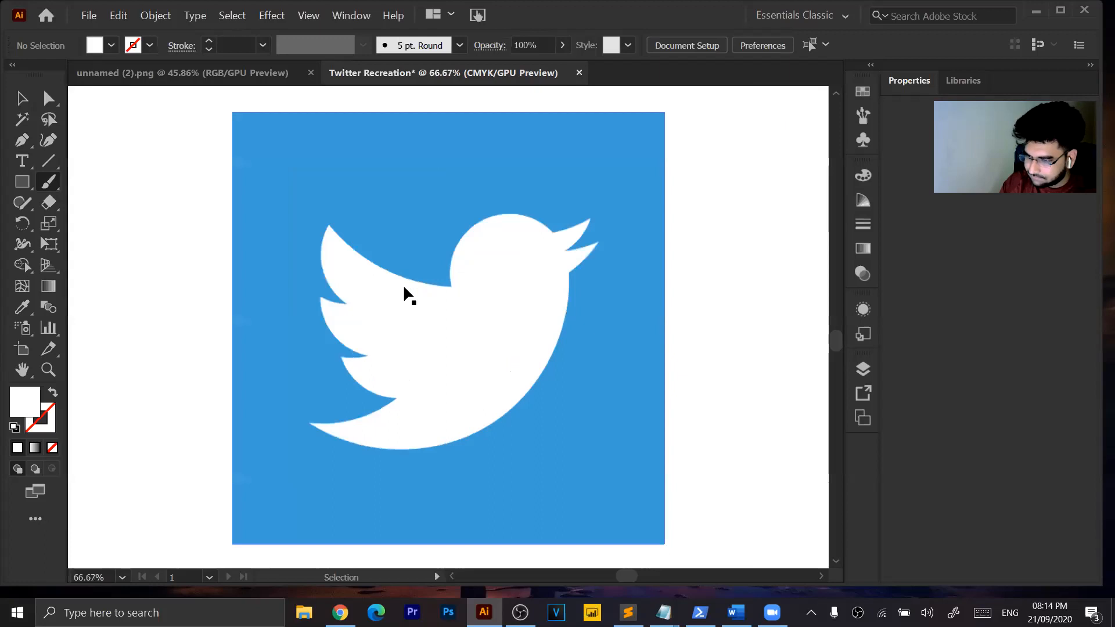
Examine the edge of the bird's upper wing and neck up close in the CMYK copy.
key("ctrl+plus")
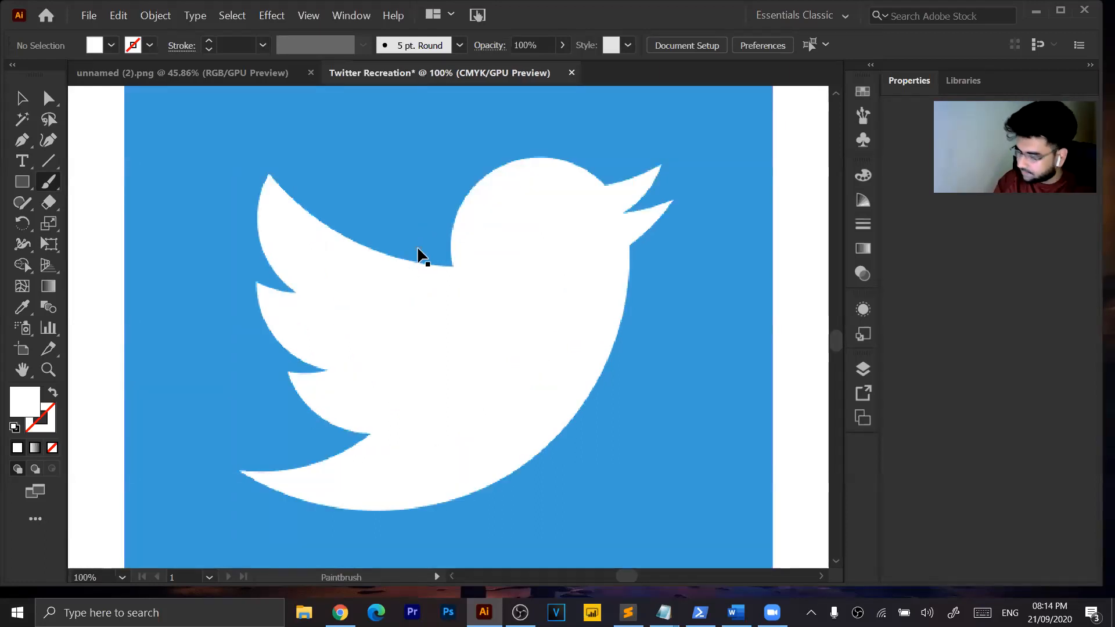
key("ctrl+plus")
key("ctrl+plus")
key("ctrl+plus")
left_click_drag(417, 249, 655, 443)
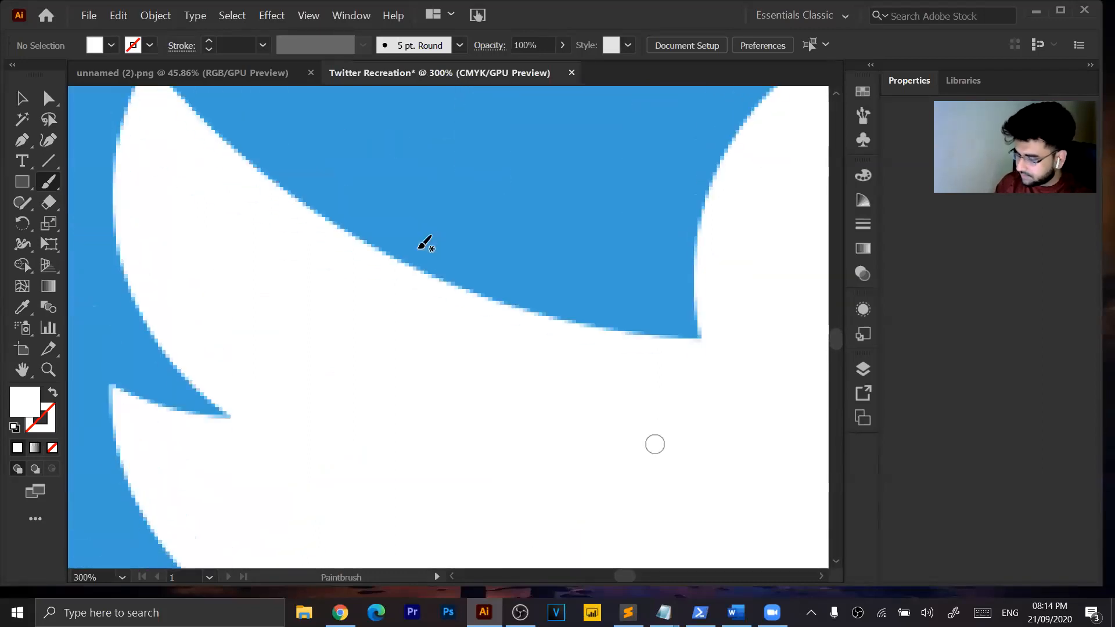
key("ctrl+minus")
key("ctrl+minus")
key("ctrl+minus")
key("ctrl+minus")
key("ctrl+minus")
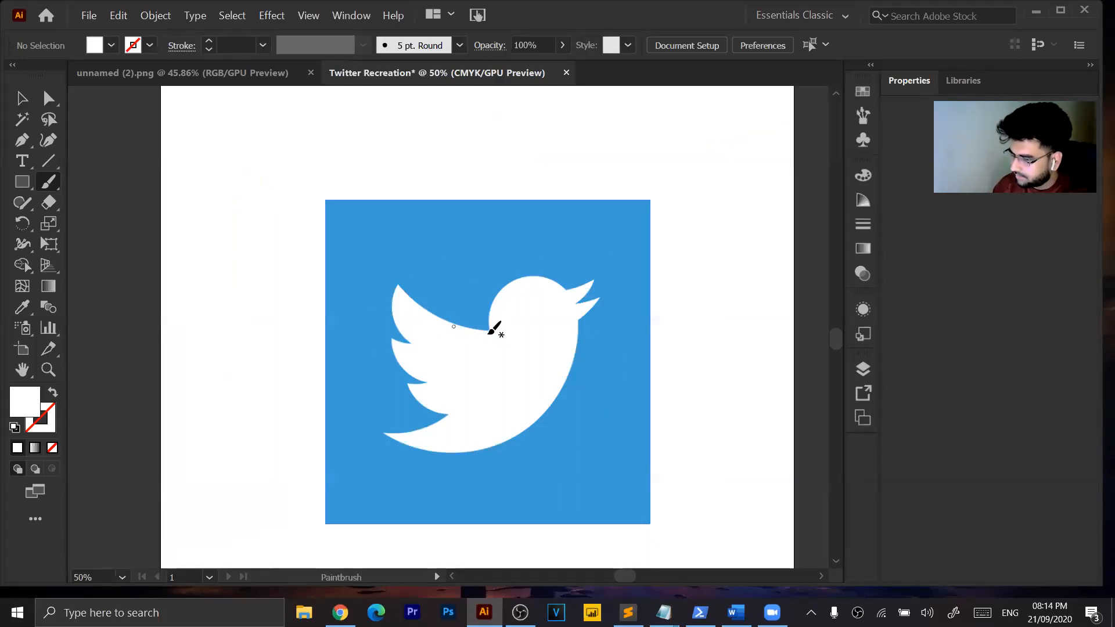
Move the Twitter logo image slightly upward on the artboard.
left_click(22, 98)
mouse_move(468, 330)
left_mouse_down()
mouse_move(530, 281)
mouse_move(468, 309)
left_mouse_up()
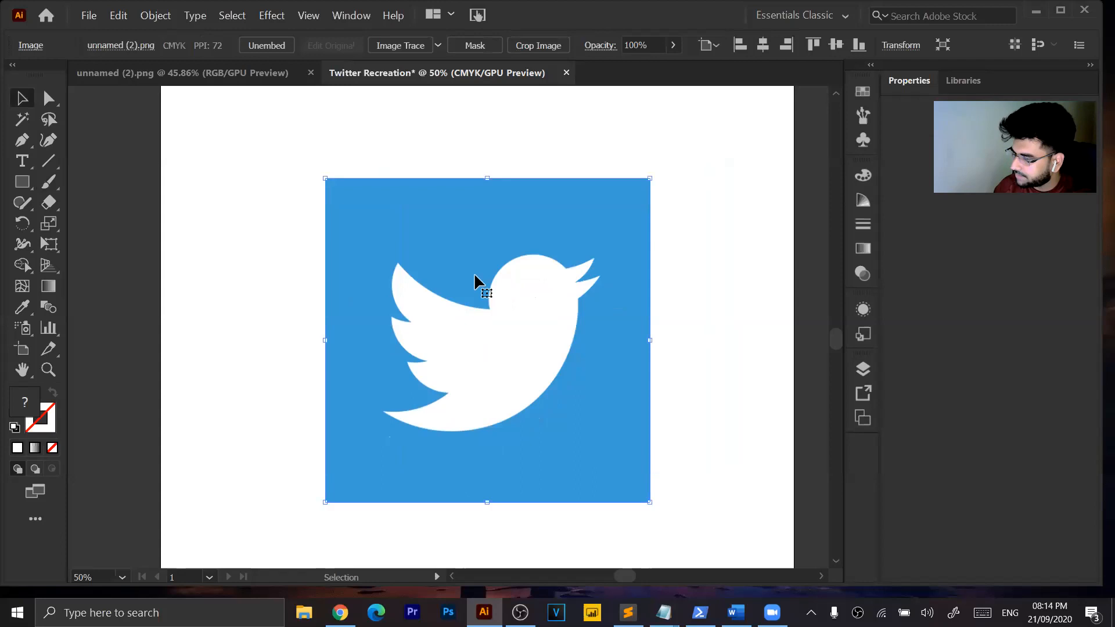
mouse_move(478, 277)
left_mouse_down()
mouse_move(471, 291)
mouse_move(511, 361)
mouse_move(472, 366)
mouse_move(471, 299)
mouse_move(488, 259)
mouse_move(475, 291)
mouse_move(479, 276)
left_mouse_up()
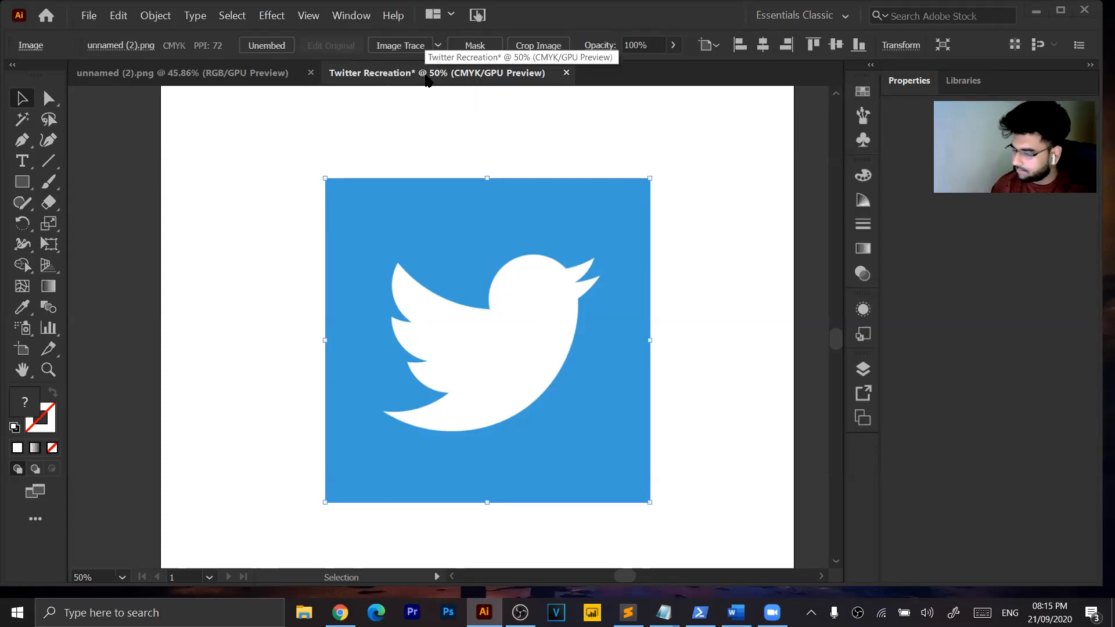
Compare the blue of the CMYK copy with the original RGB image in unnamed (2).png.
left_click(251, 81)
left_click(214, 76)
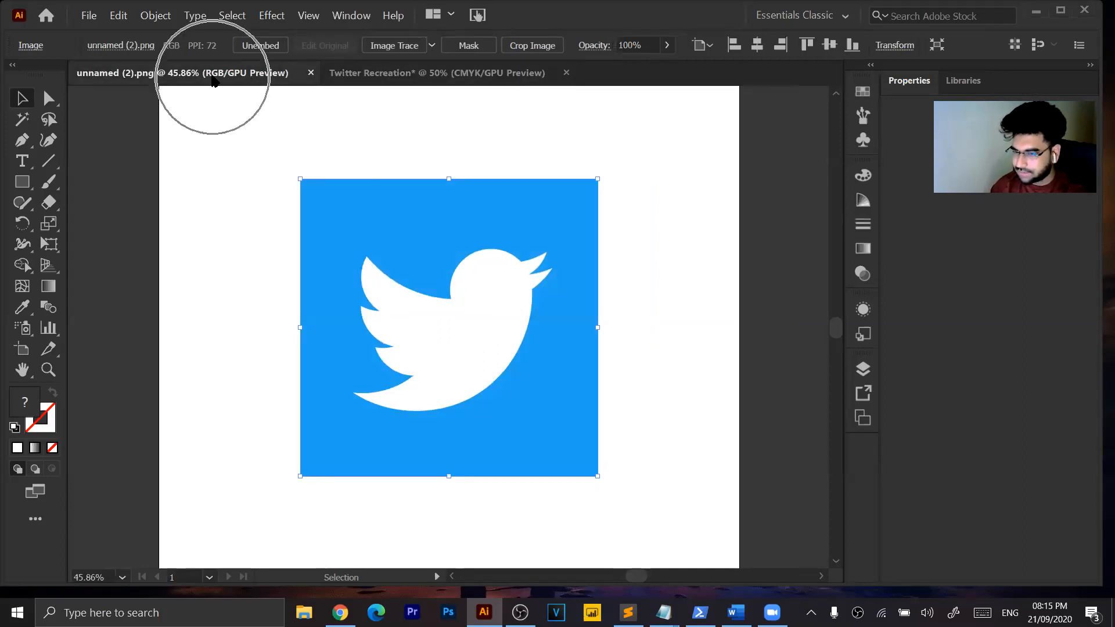
left_click(471, 75)
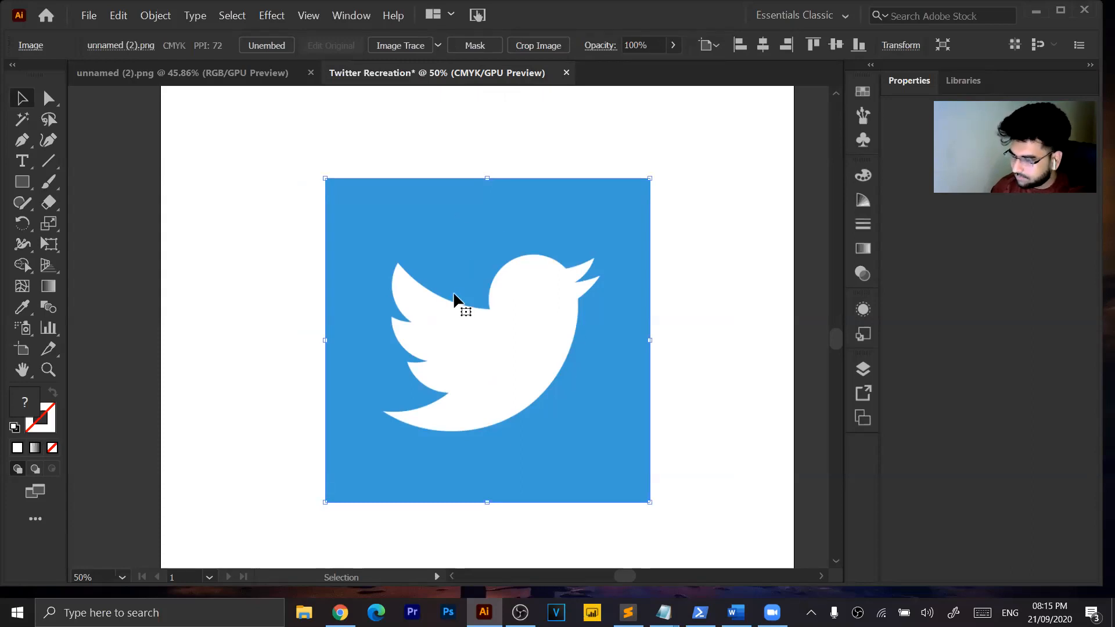
Reduce the logo image's opacity to 69% and deselect it.
left_click(675, 46)
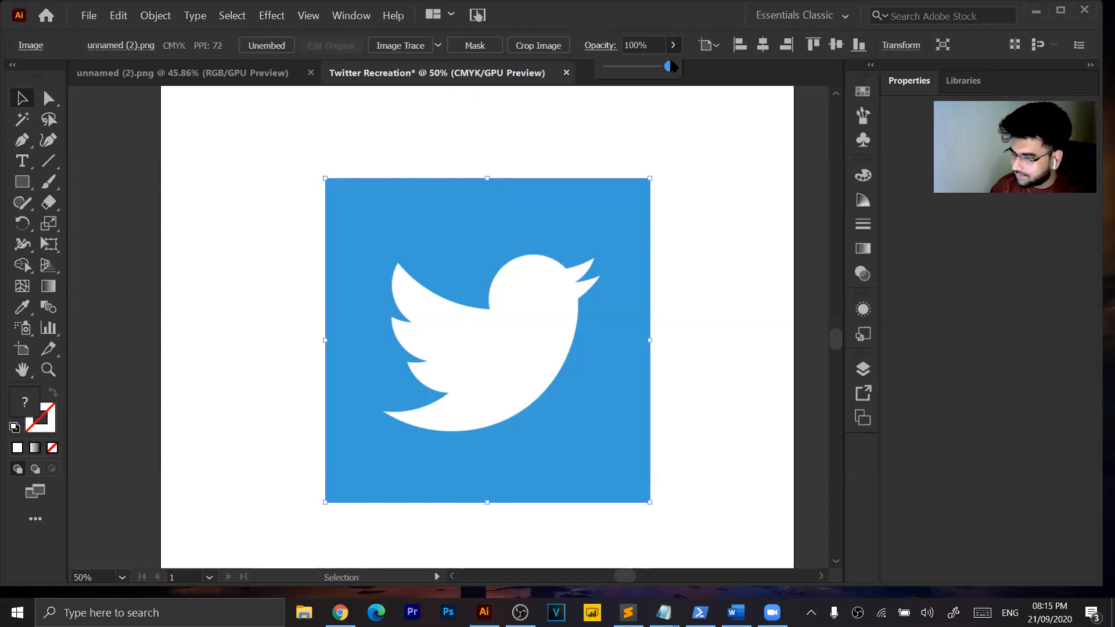
left_click_drag(670, 66, 653, 68)
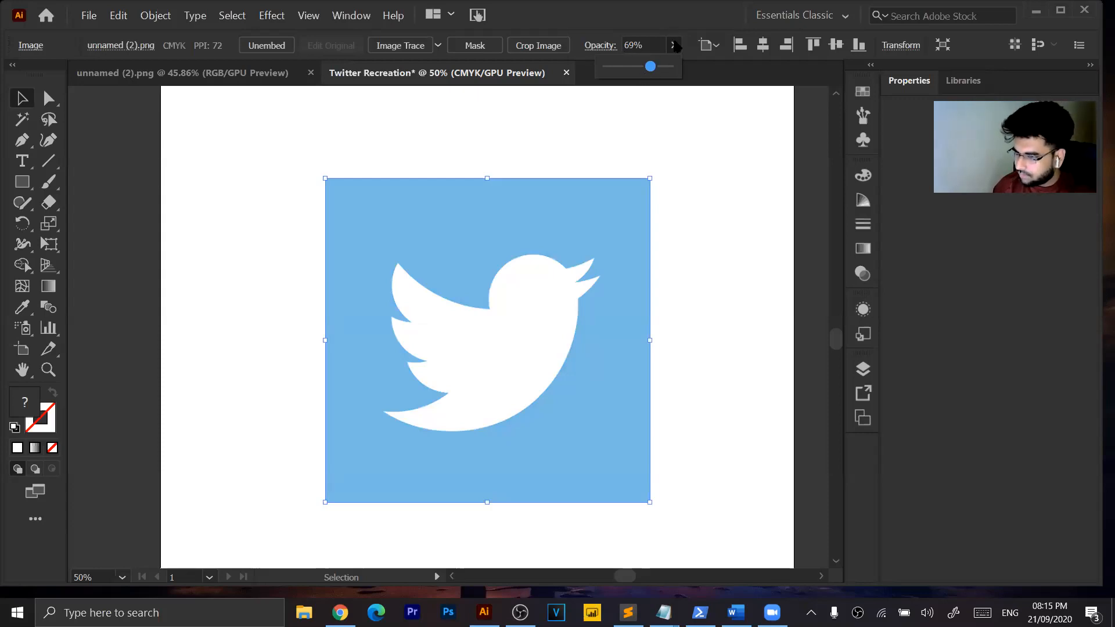
left_click(679, 93)
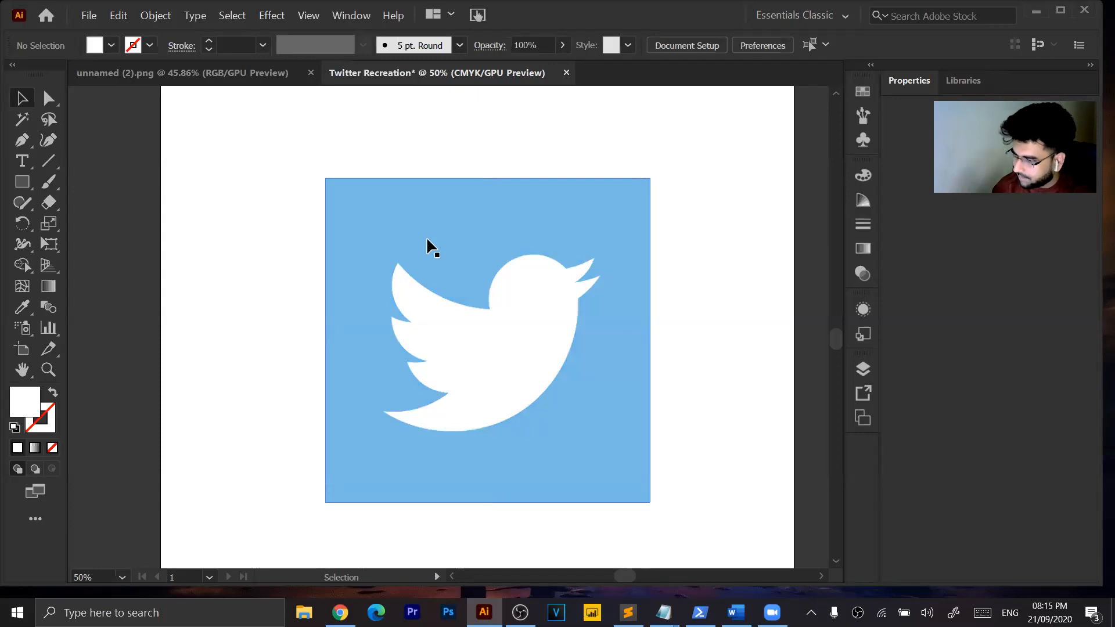
left_click(481, 259)
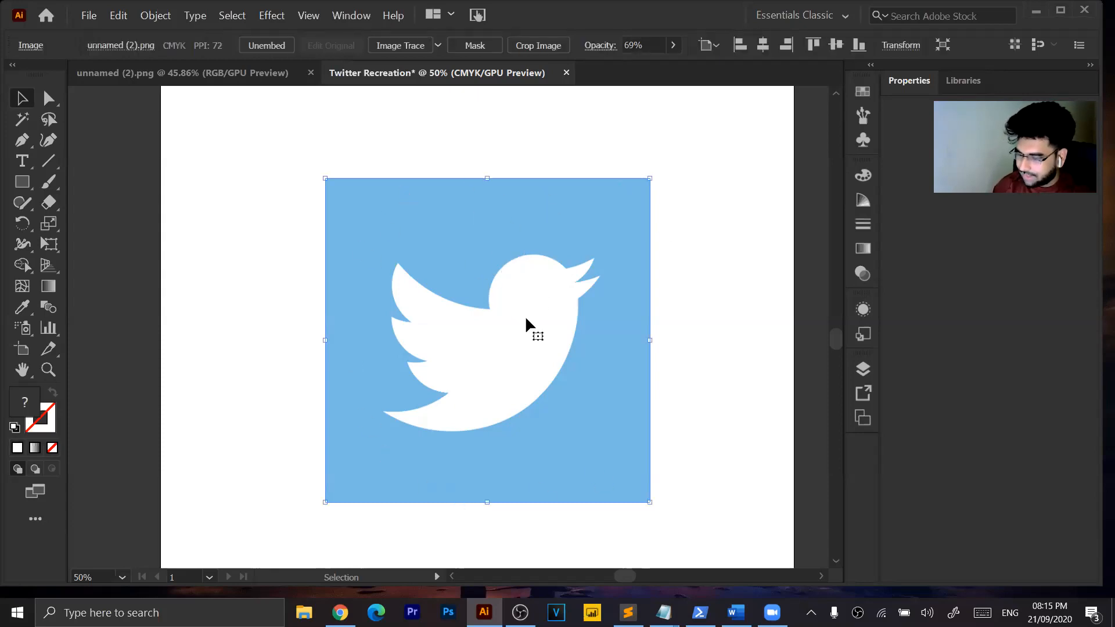
key("ctrl+shift+a")
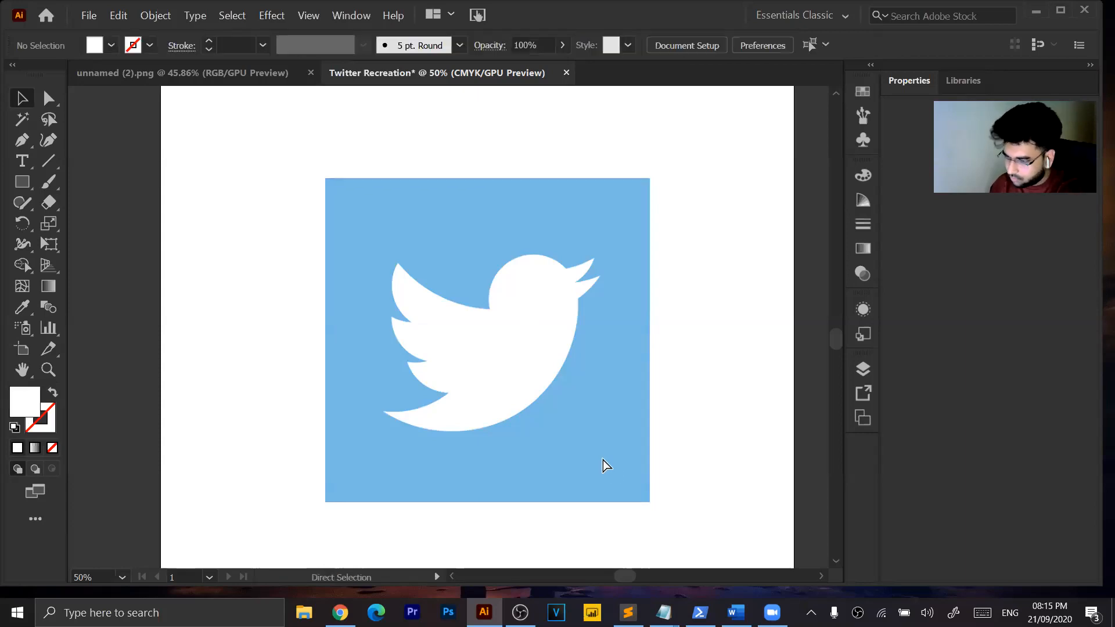
Expand Layer 1 to its image entry, then lock the image and unlock it again.
left_click(545, 319)
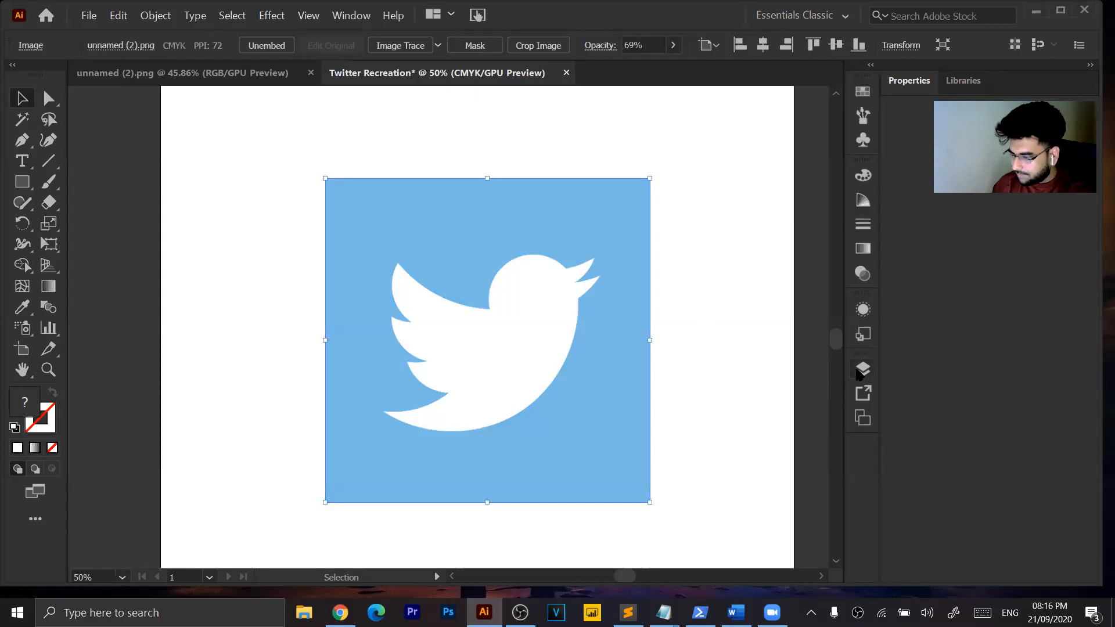
left_click(862, 371)
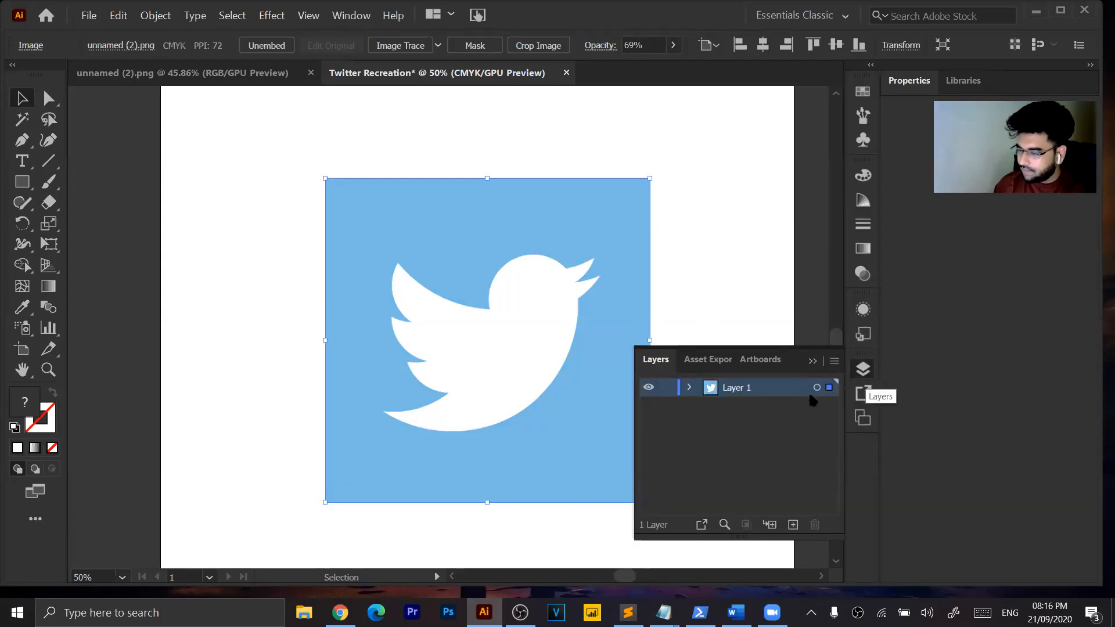
left_click(690, 388)
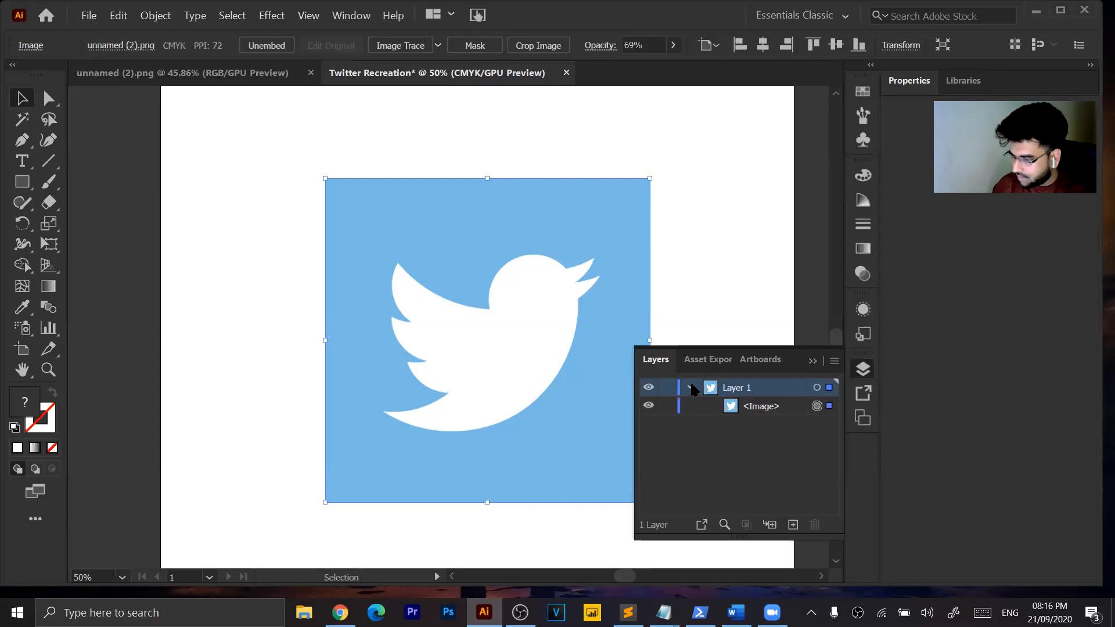
left_click(756, 407)
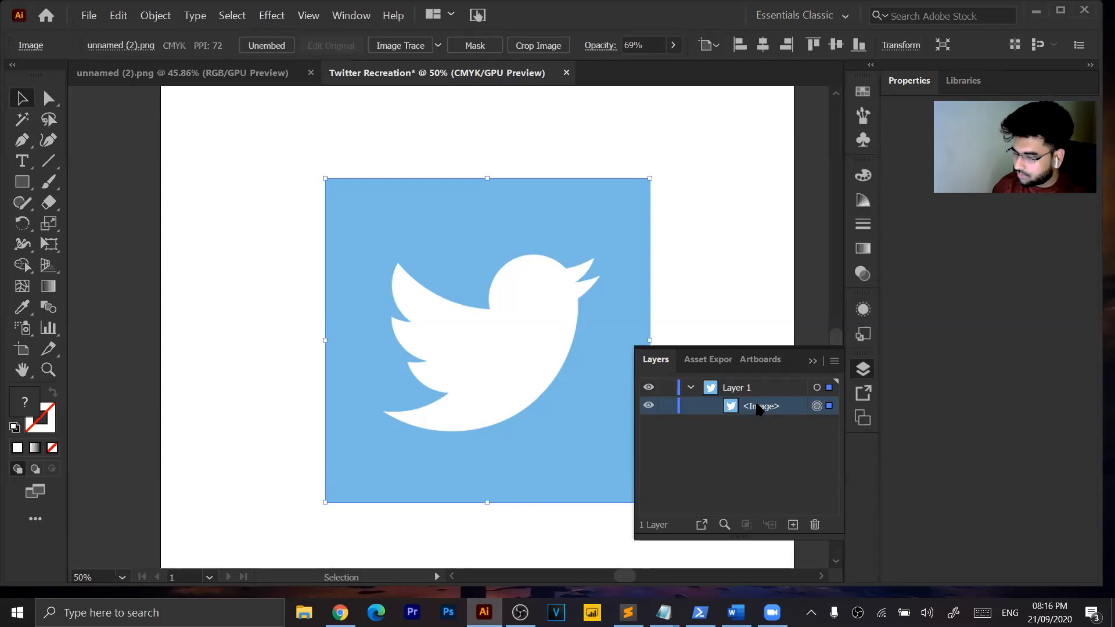
left_click(817, 406)
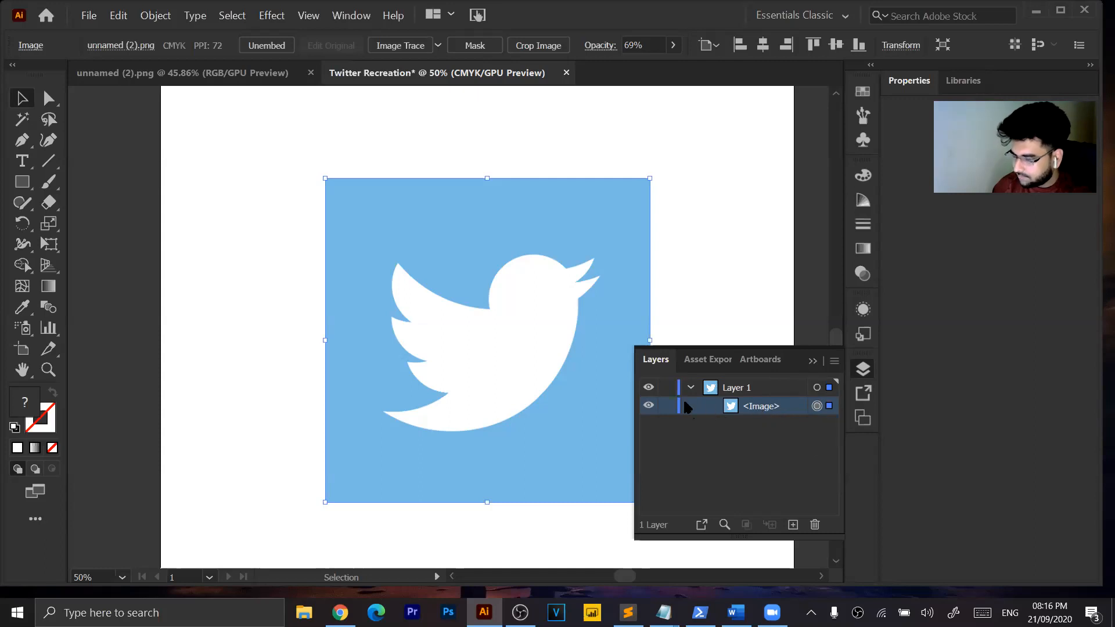
left_click(667, 407)
left_click(667, 406)
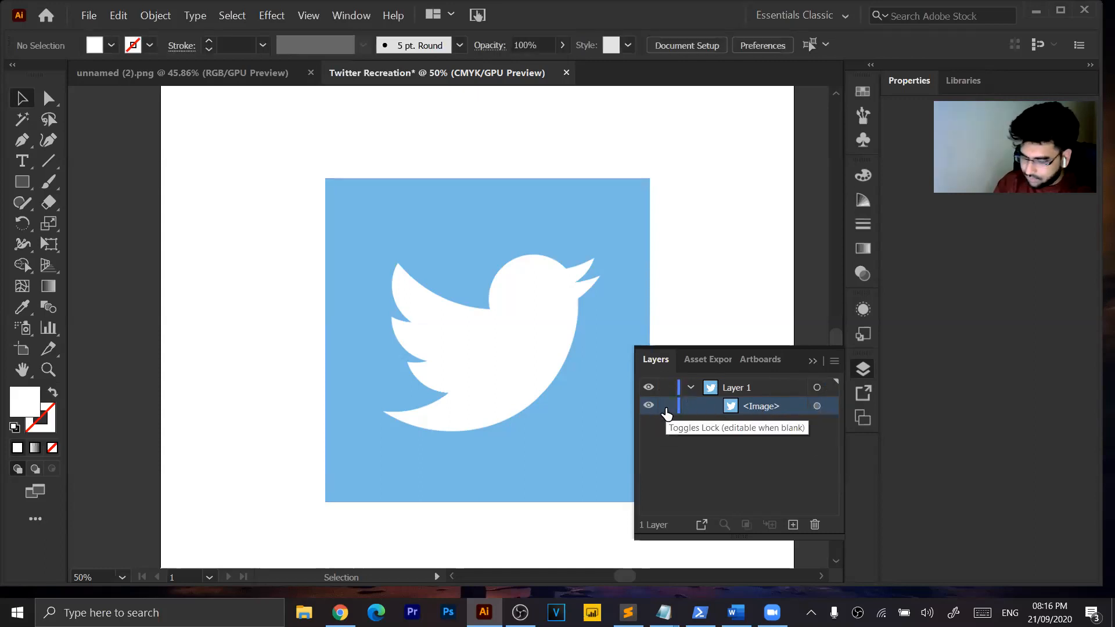
Lock the selected logo image on the artboard, then unlock and reselect it.
left_click(472, 342)
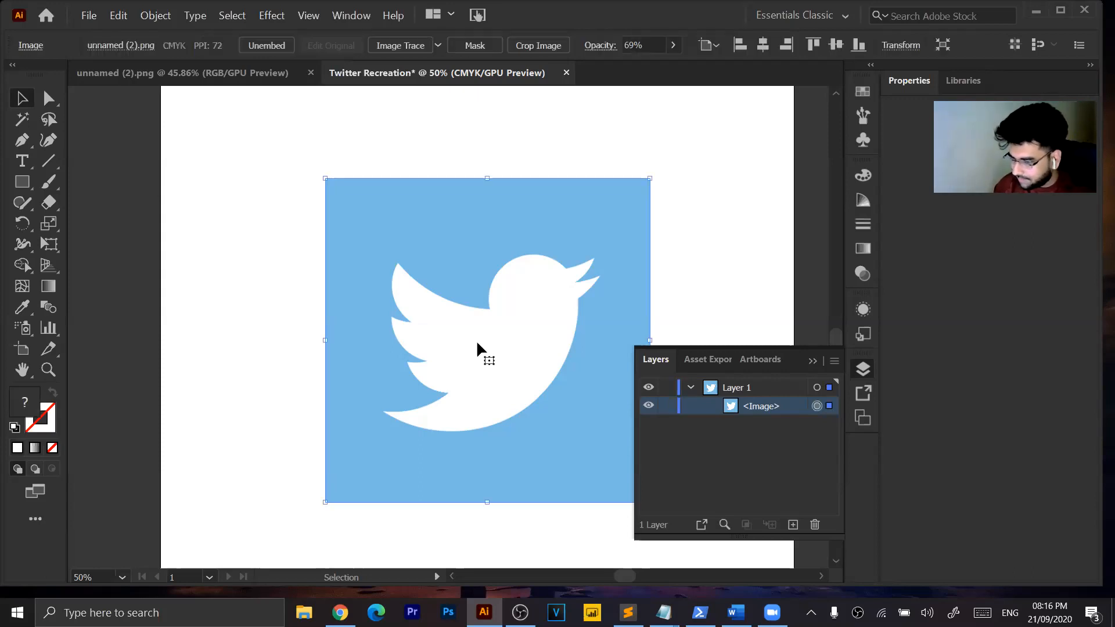
key("ctrl+2")
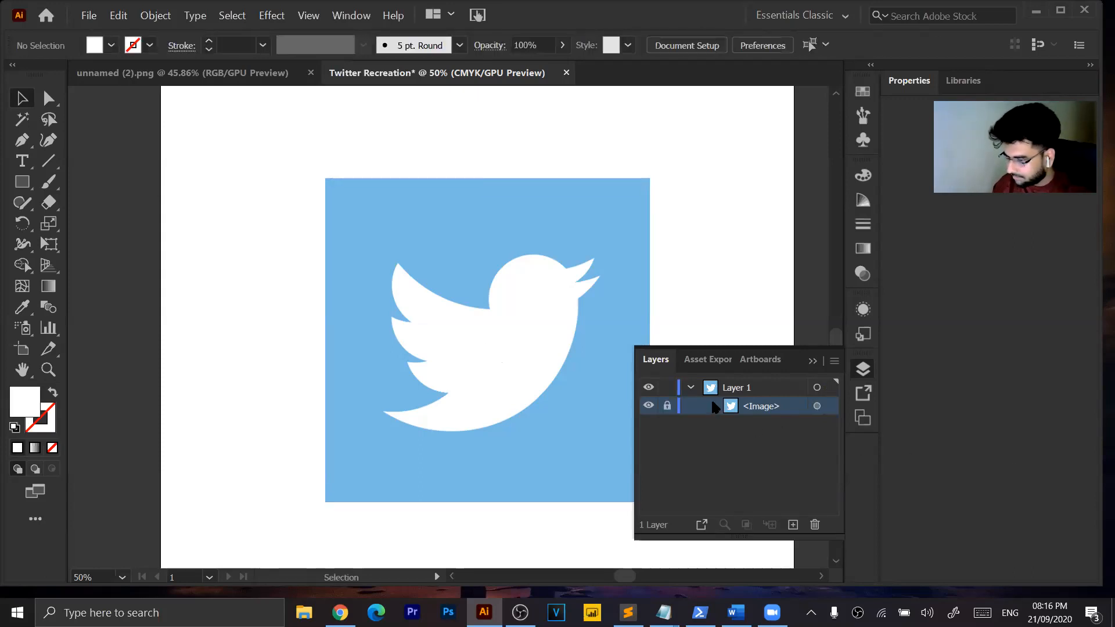
left_click(668, 406)
left_click(490, 368)
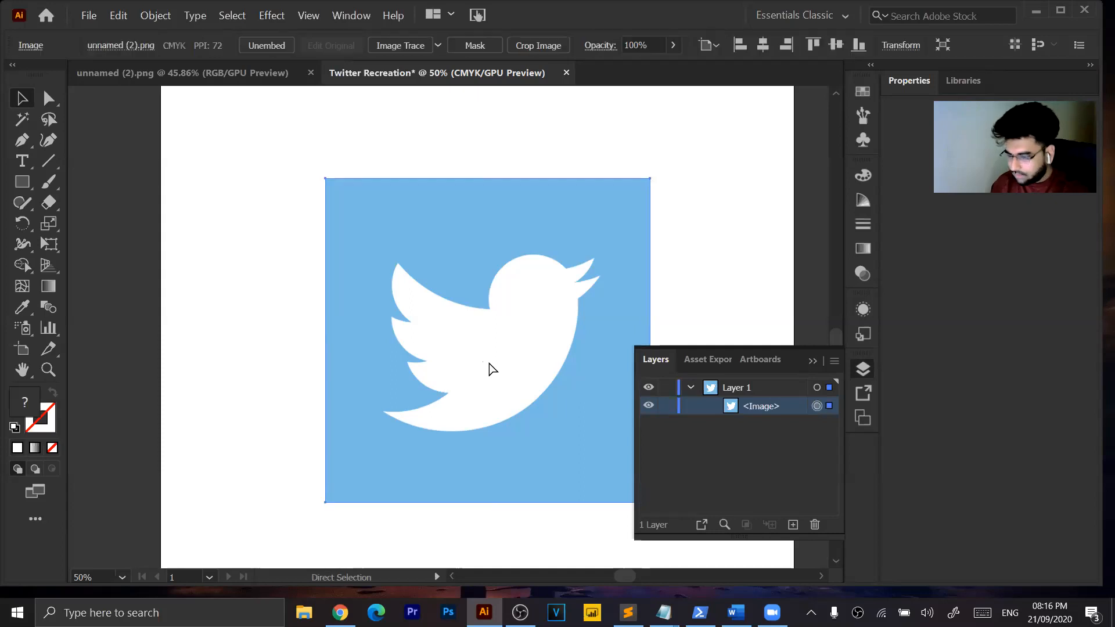
Switch to the Notepad note reading TRANSITIONS, replace its text with "CTRL + 2 to lock the layer", and minimize it.
left_click(664, 612)
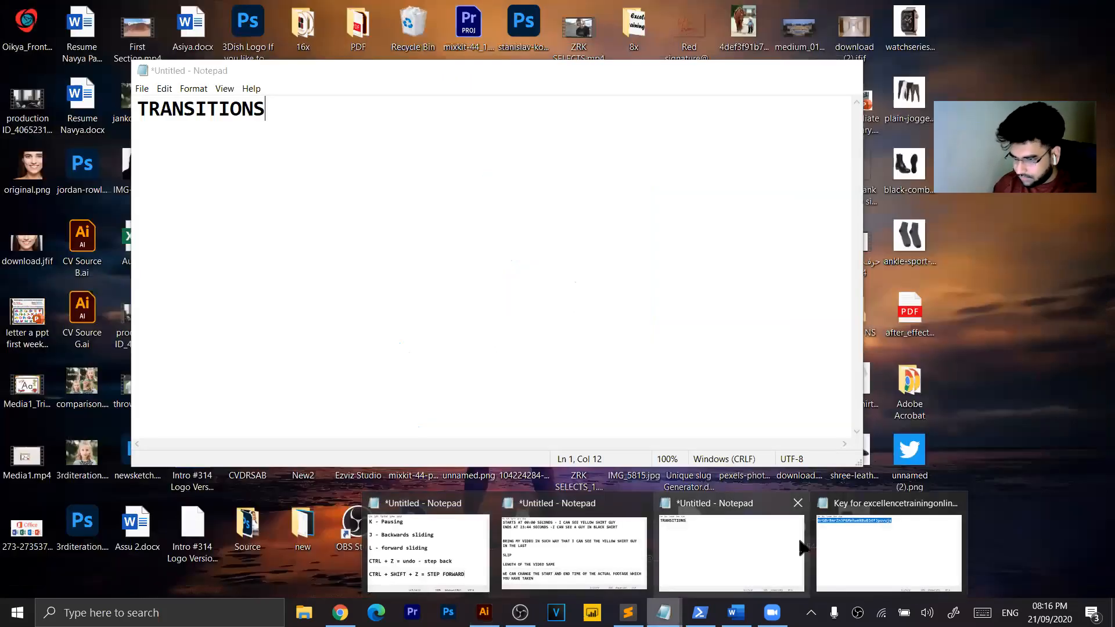
left_click(741, 582)
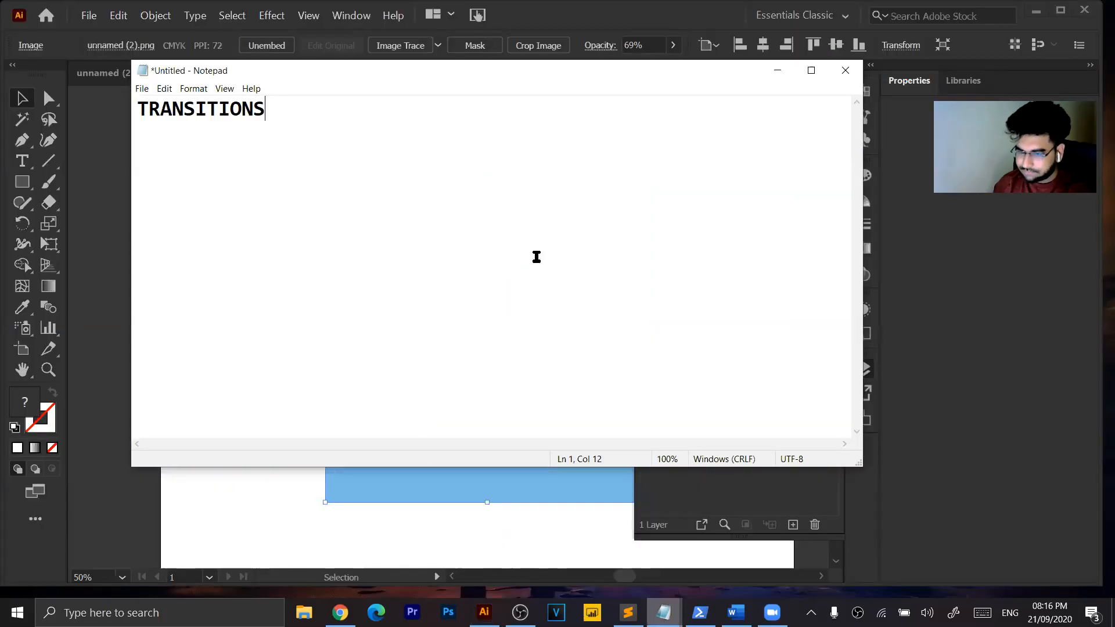
key("ctrl+a")
type("C")
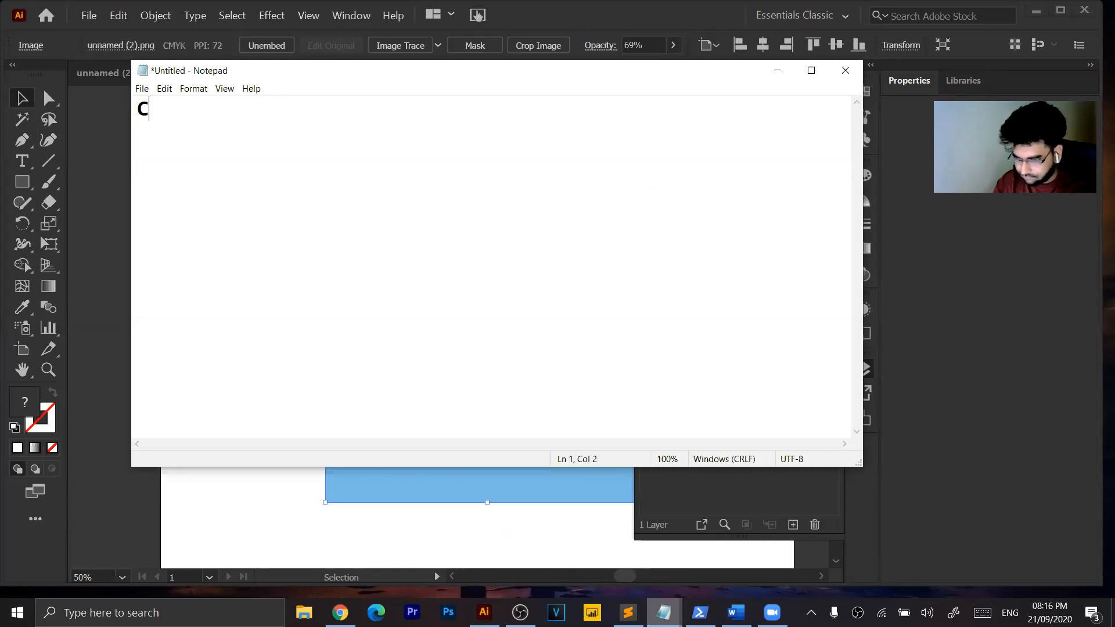
type("TRL _")
key("BackSpace")
type("+ 2 to l")
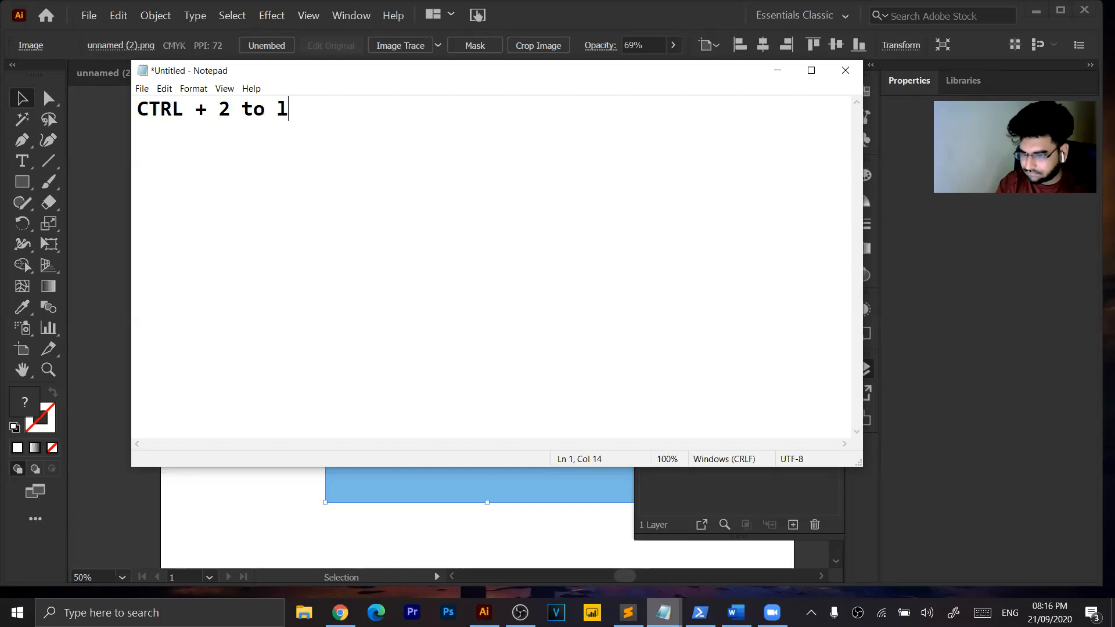
type("ock the layer")
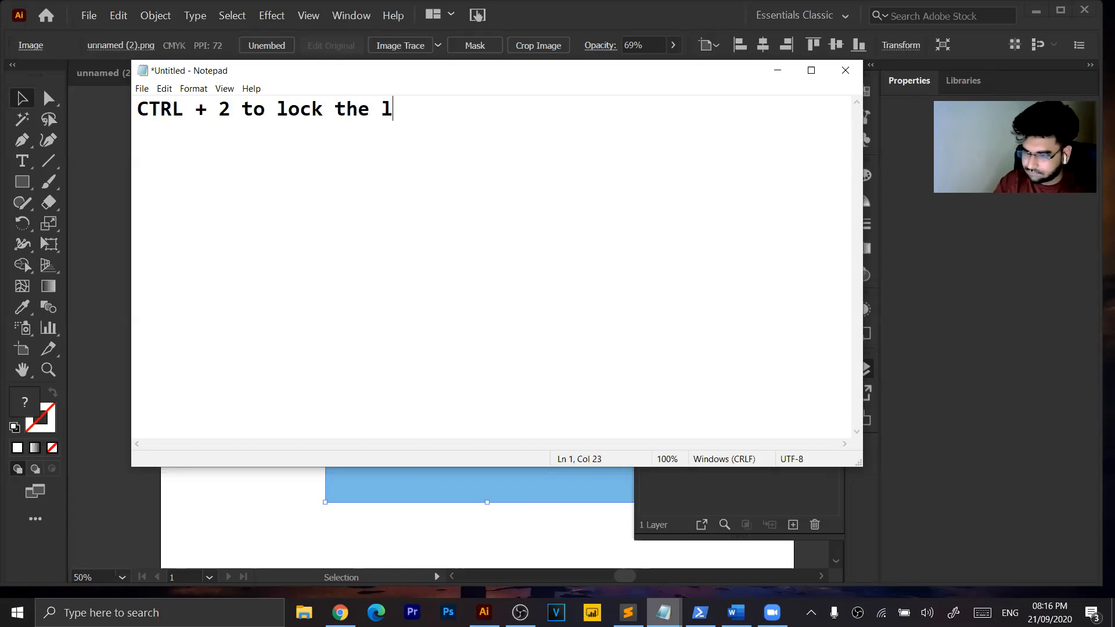
left_click(781, 70)
Lock the logo image on the artboard and check its lock state under Layer 1.
left_click(811, 361)
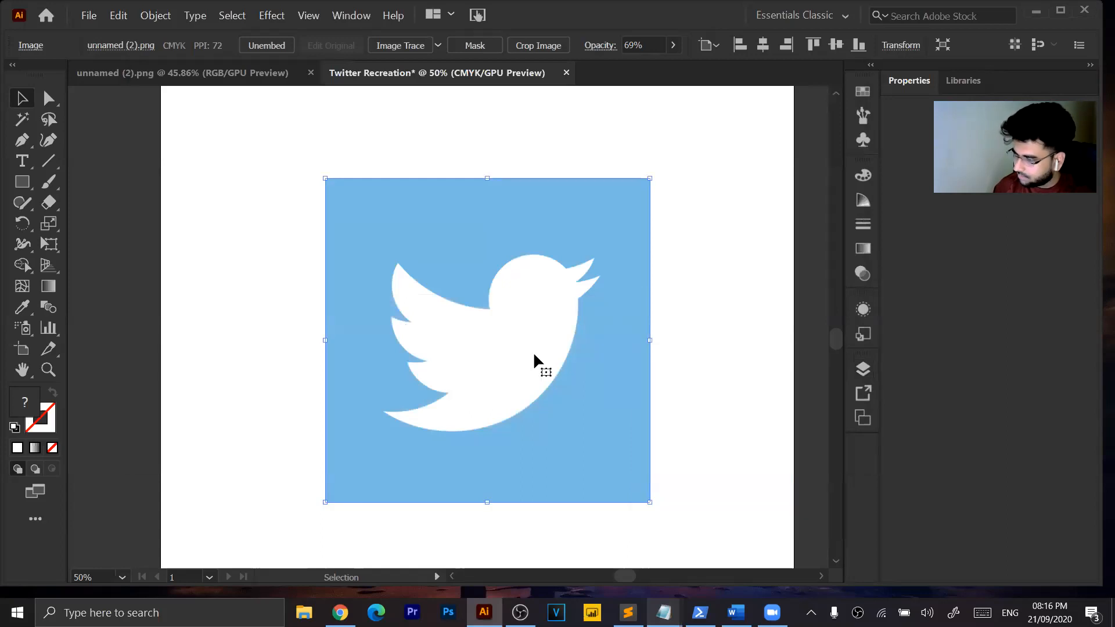
key("ctrl+2")
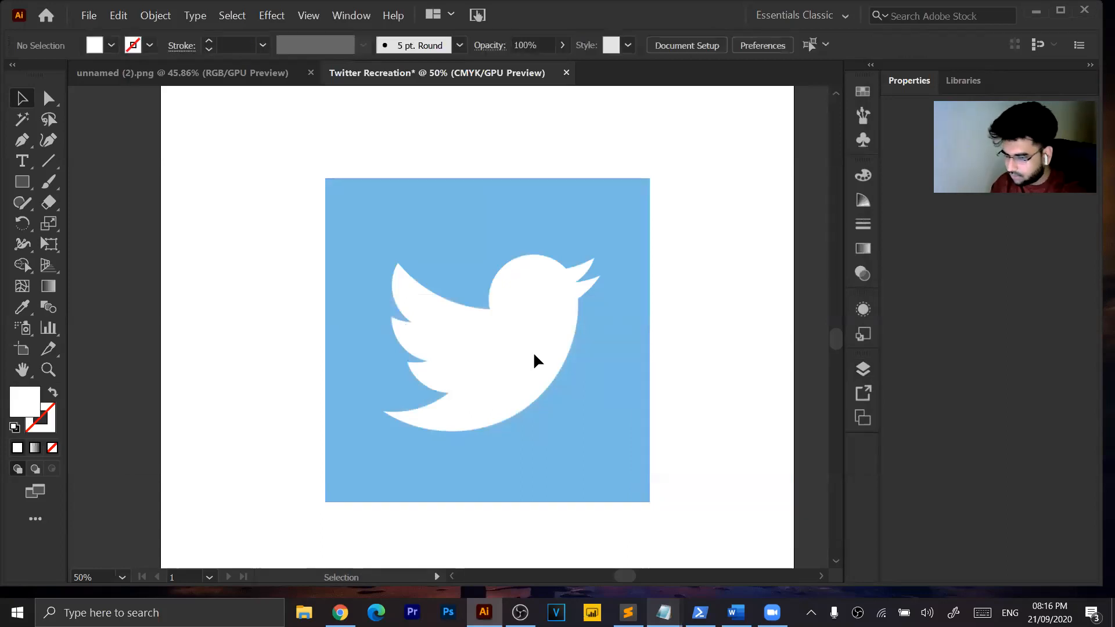
left_click(863, 369)
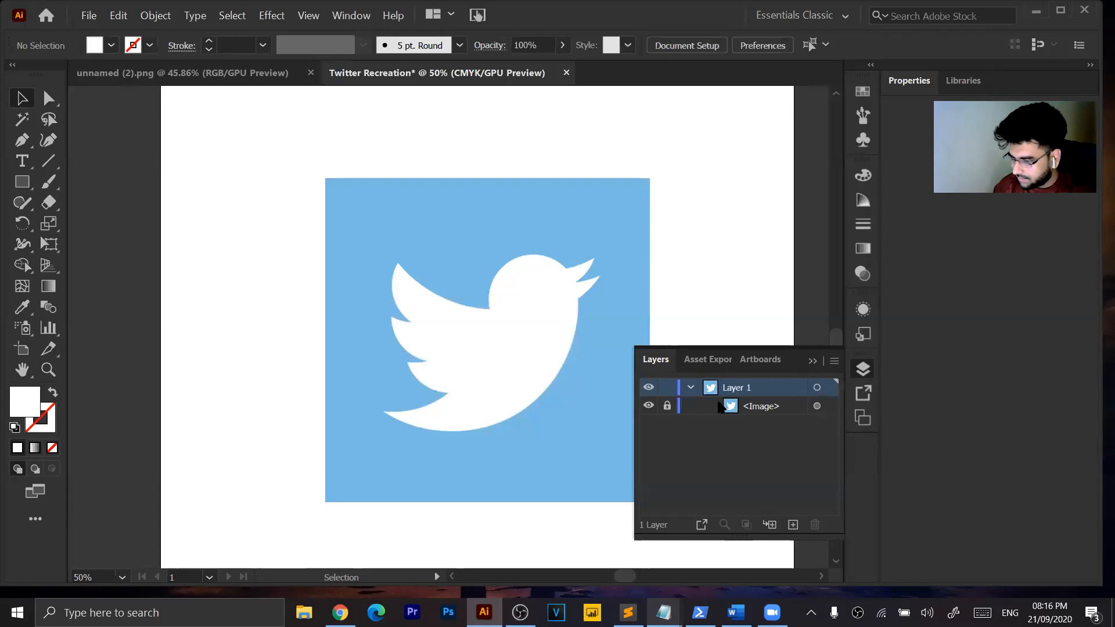
key("ctrl")
key("ctrl")
key("ctrl")
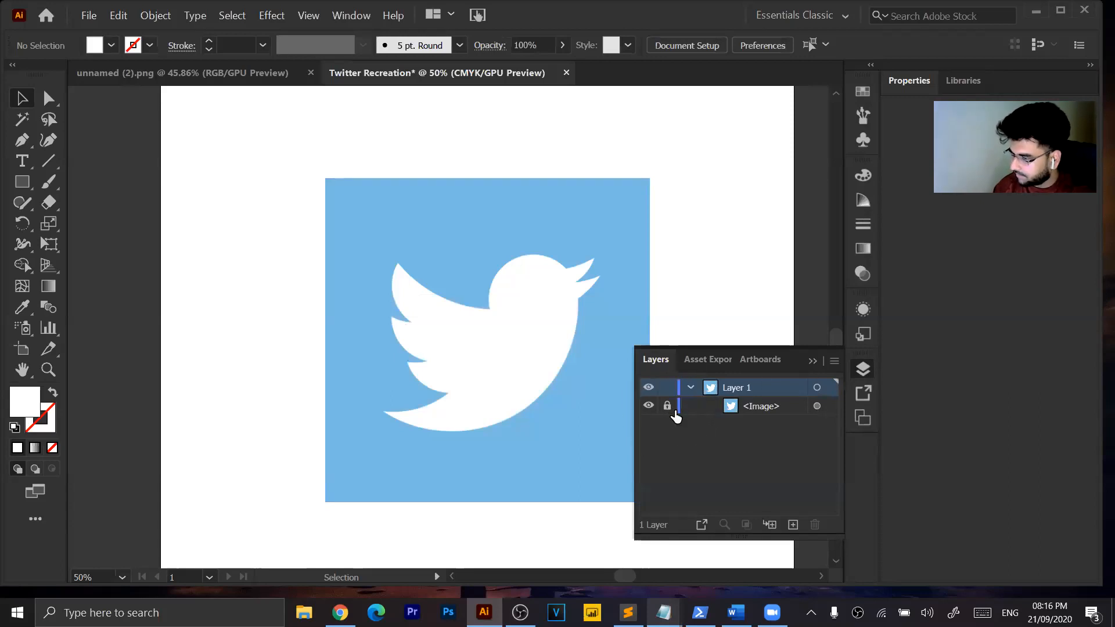
left_click(810, 362)
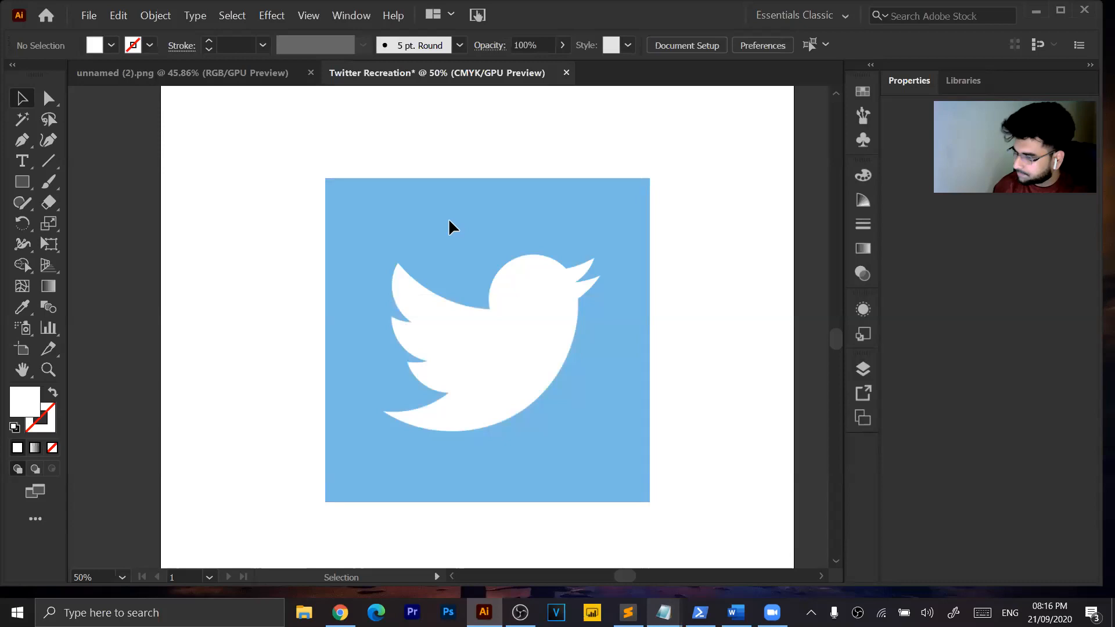
key("ctrl")
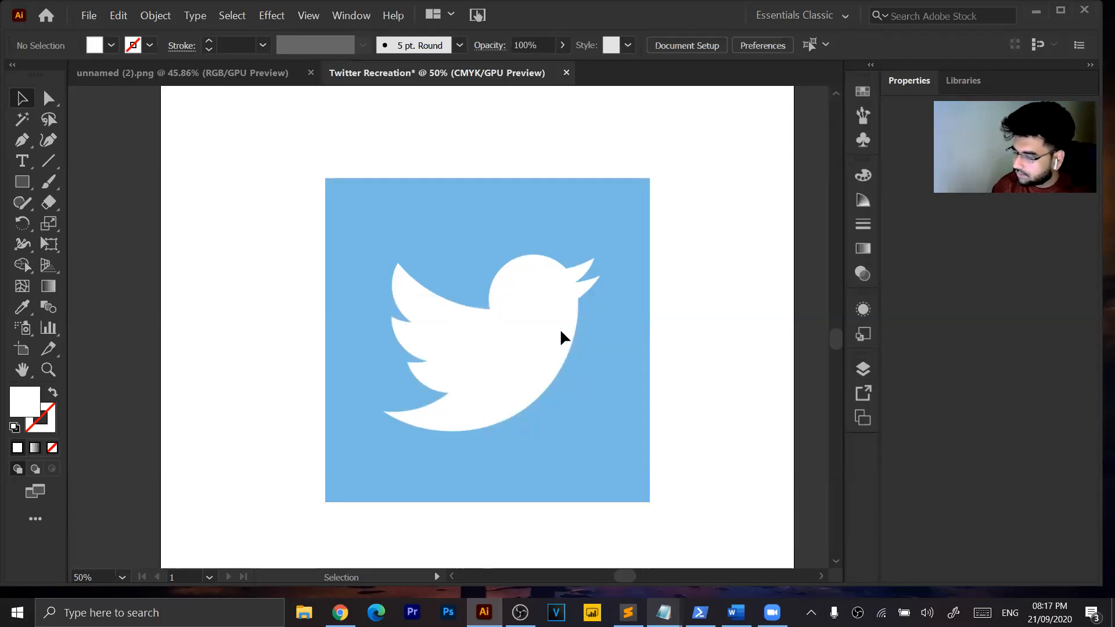
Switch to the Shaper tool after viewing the drawing tools grouped with it.
left_click(50, 182)
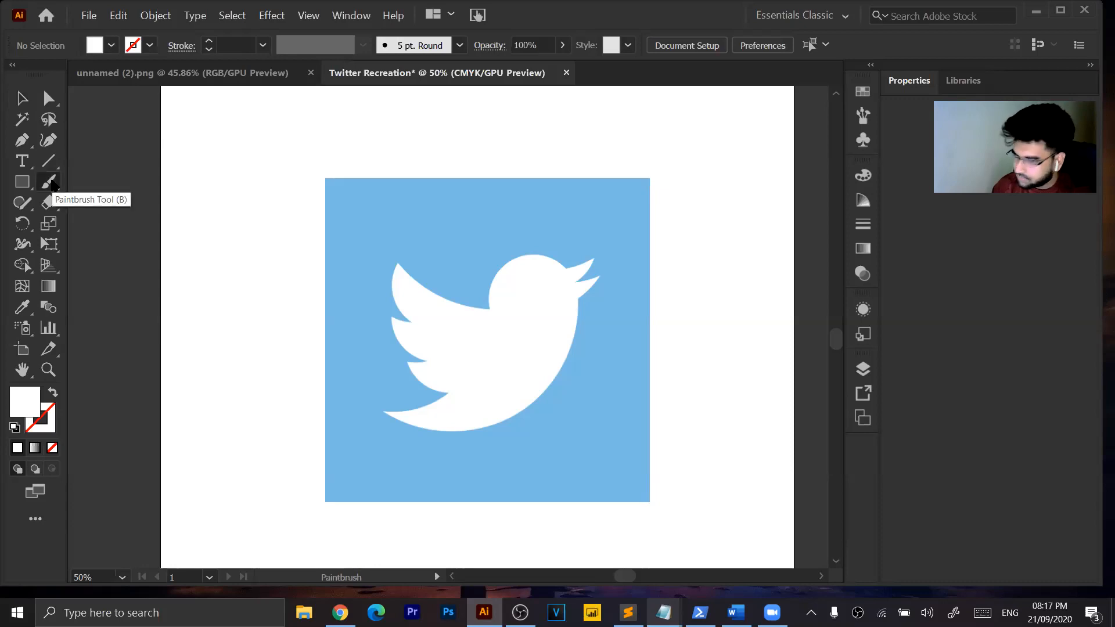
left_click(22, 204)
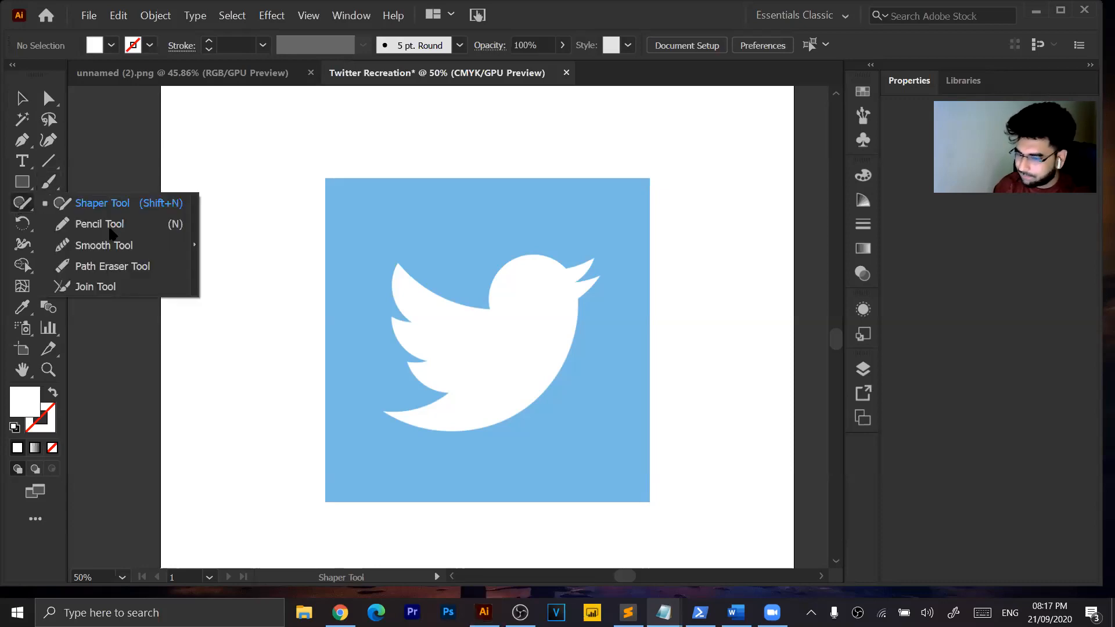
left_click(20, 208)
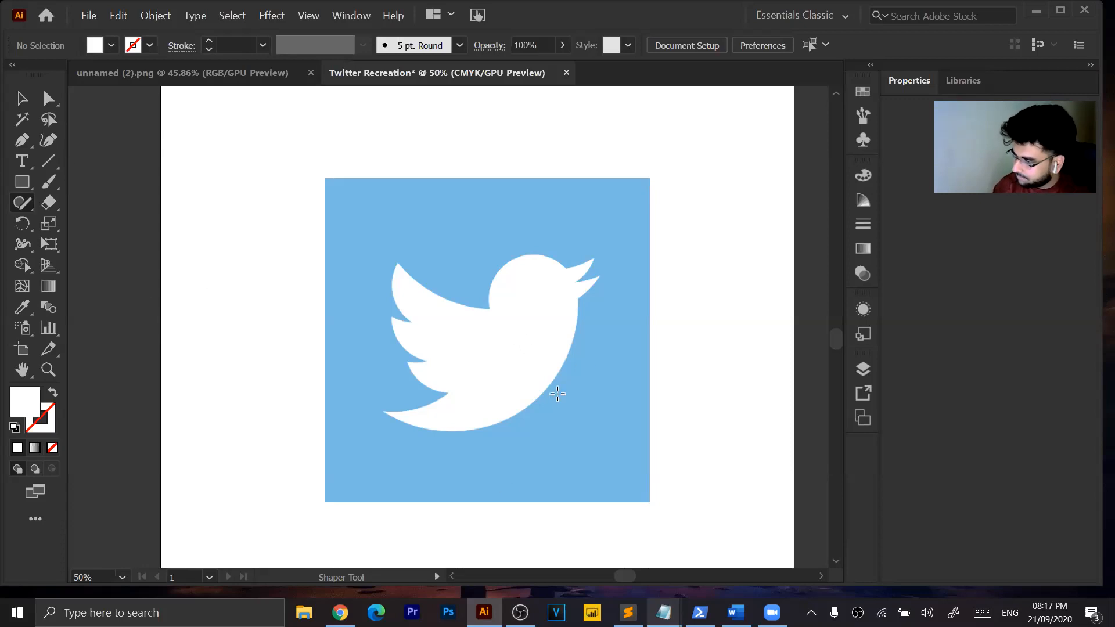
Switch to the Pen tool with the bird's wing enlarged to 150% for tracing.
left_click(51, 183)
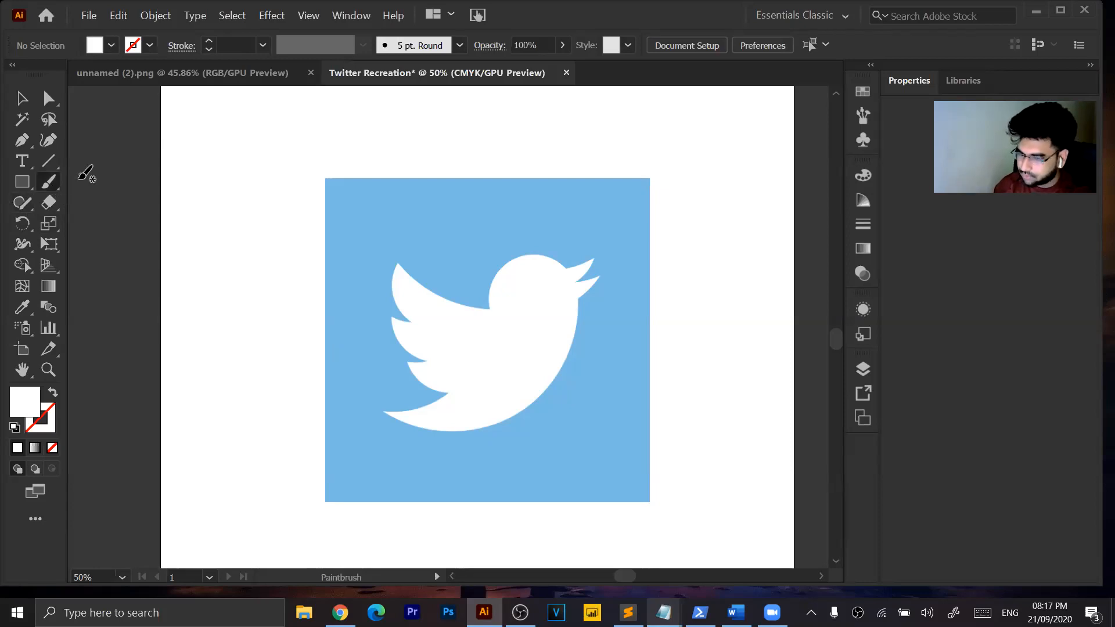
left_click(22, 140)
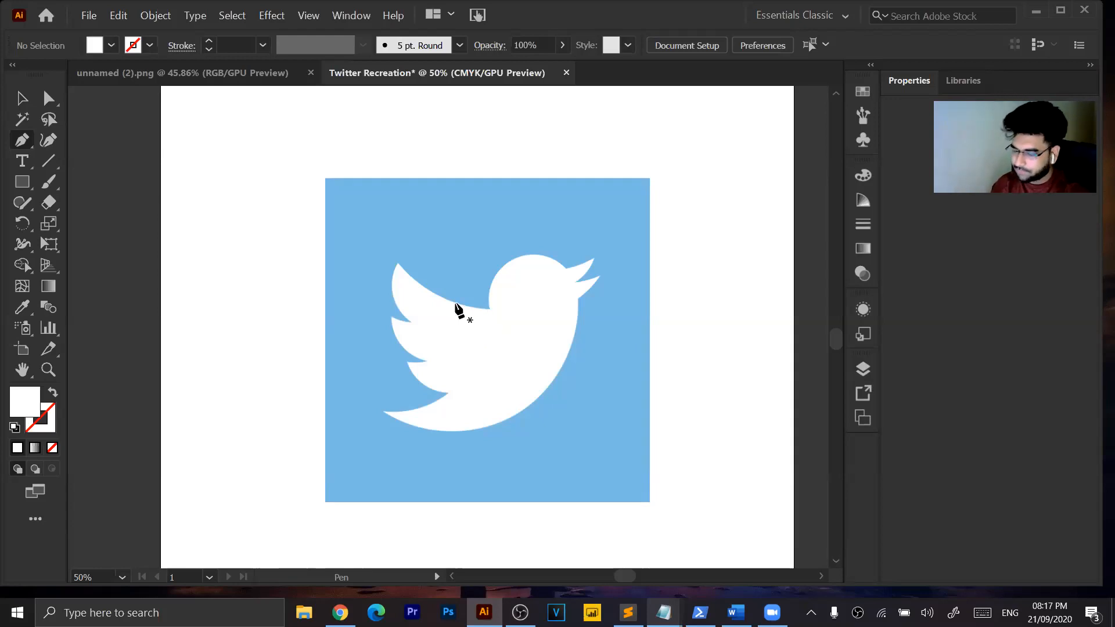
key("ctrl+equal")
key("ctrl+equal")
key("ctrl+equal")
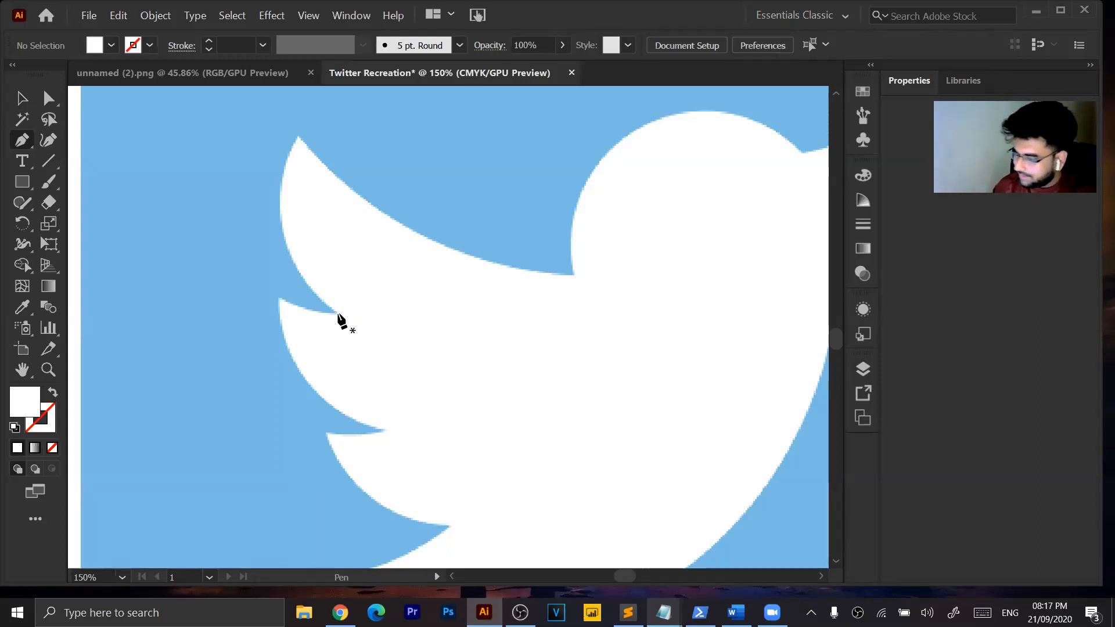
left_click_drag(338, 313, 275, 279)
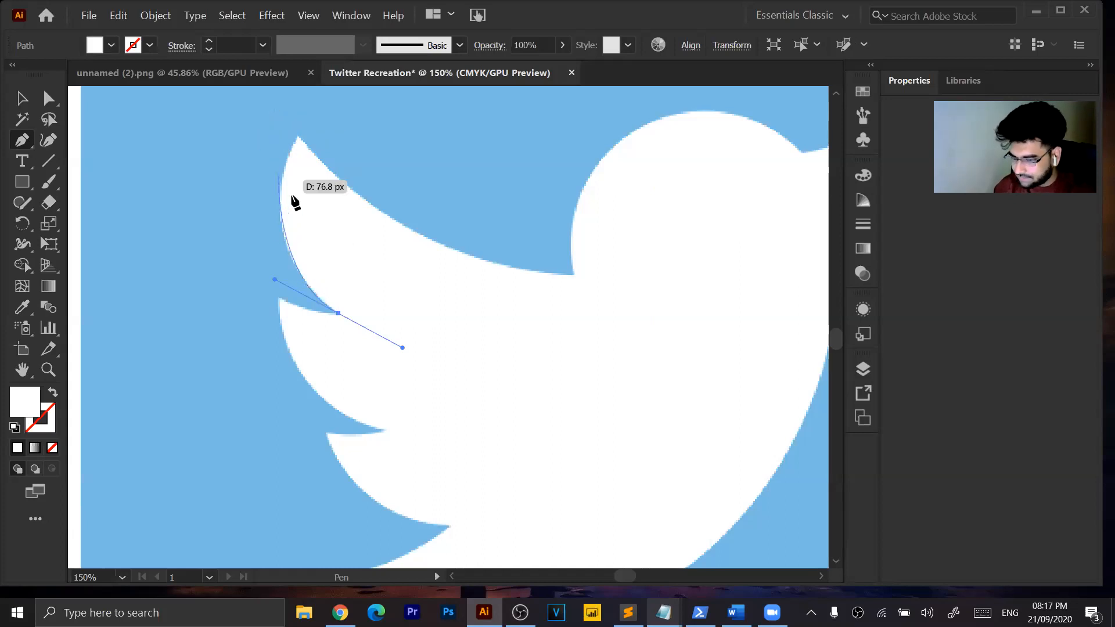
key("ctrl+z")
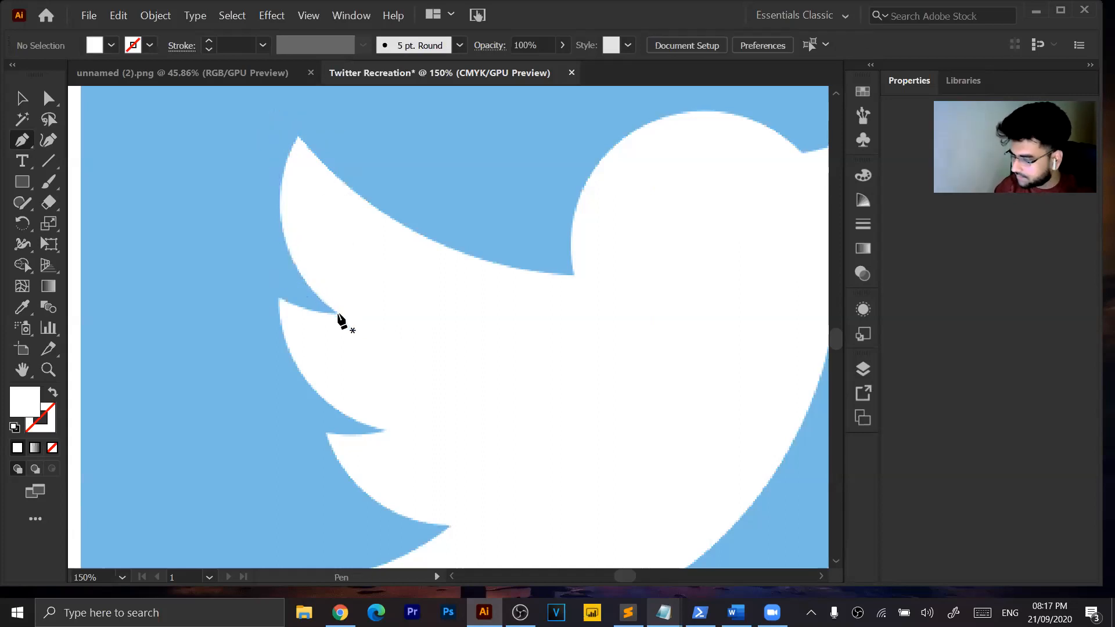
left_click_drag(338, 313, 279, 282)
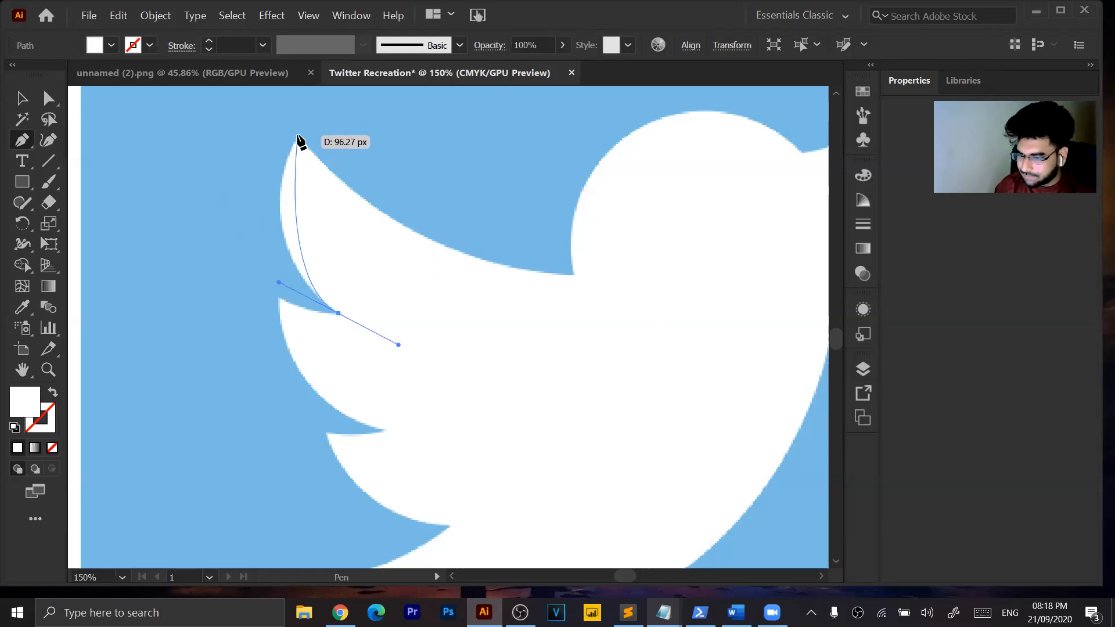
left_click_drag(298, 136, 333, 213)
key("ctrl")
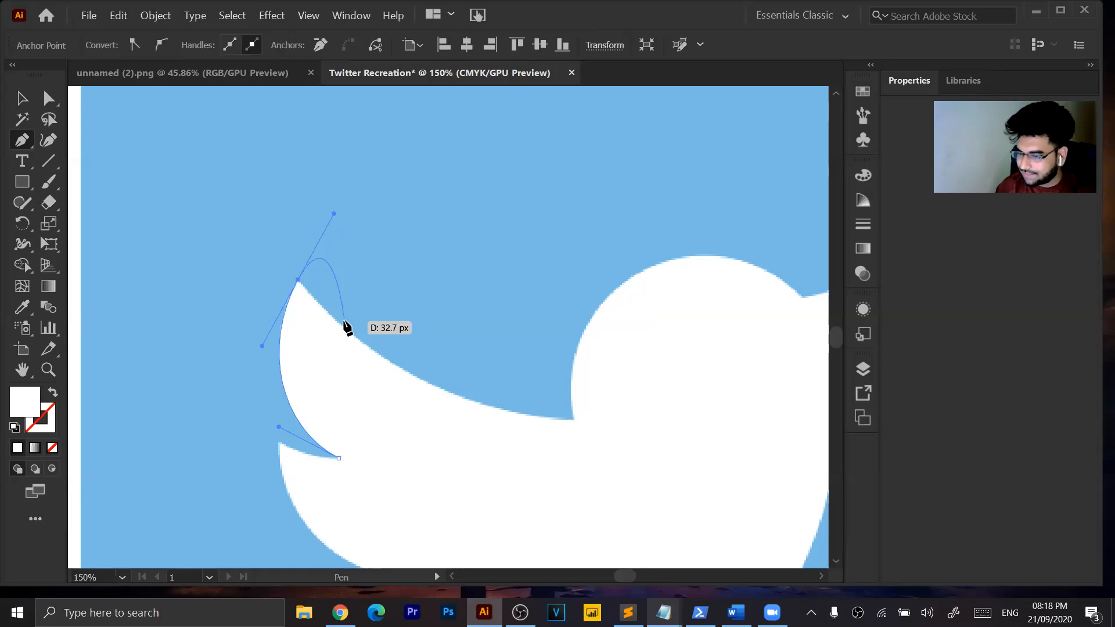
key("ctrl+z")
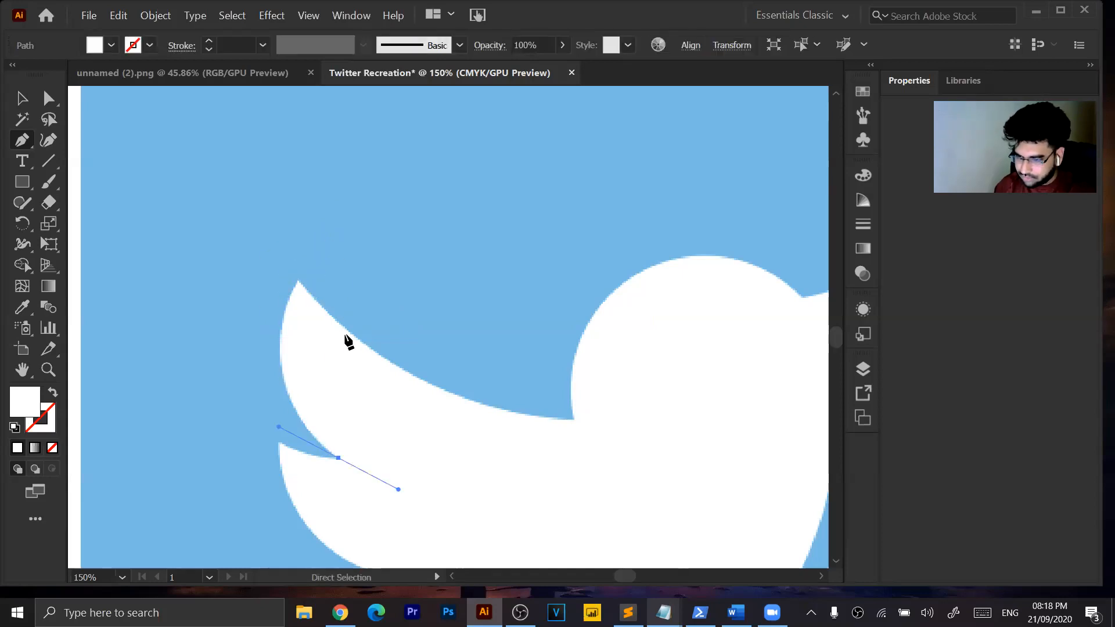
left_click_drag(298, 282, 324, 270)
left_click_drag(375, 244, 332, 223)
key("ctrl")
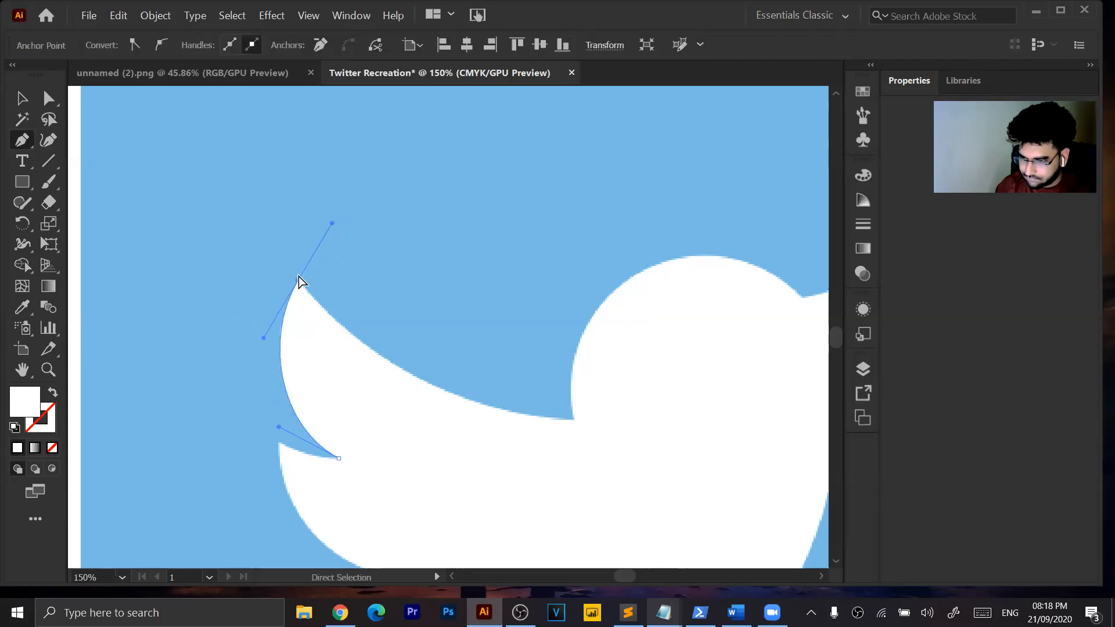
left_click(297, 282)
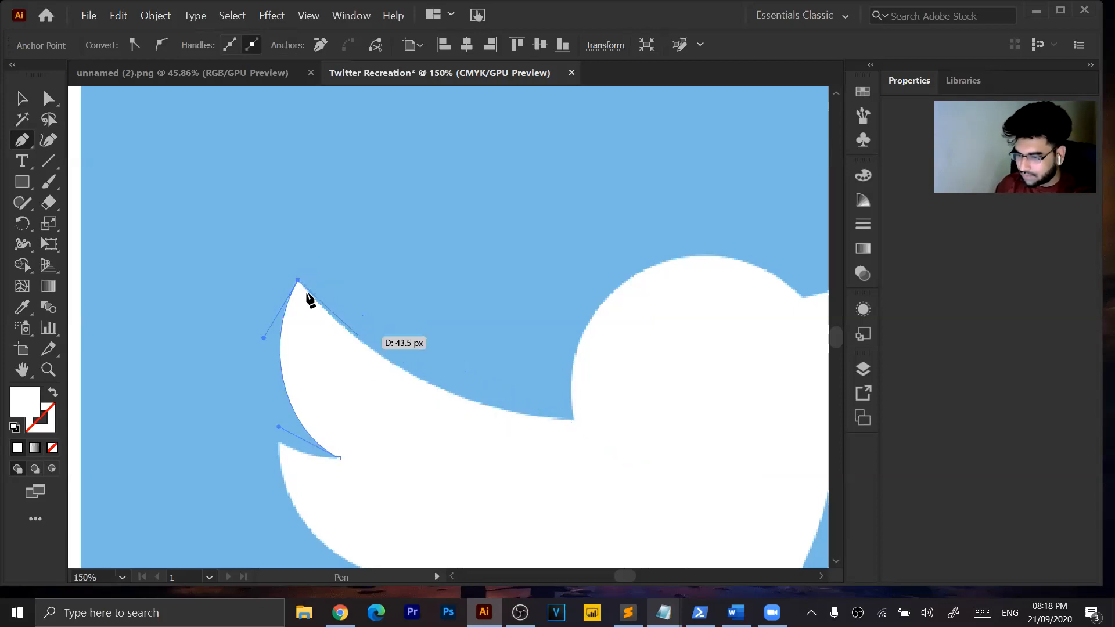
left_click_drag(575, 420, 709, 416)
left_click(575, 421, "alt")
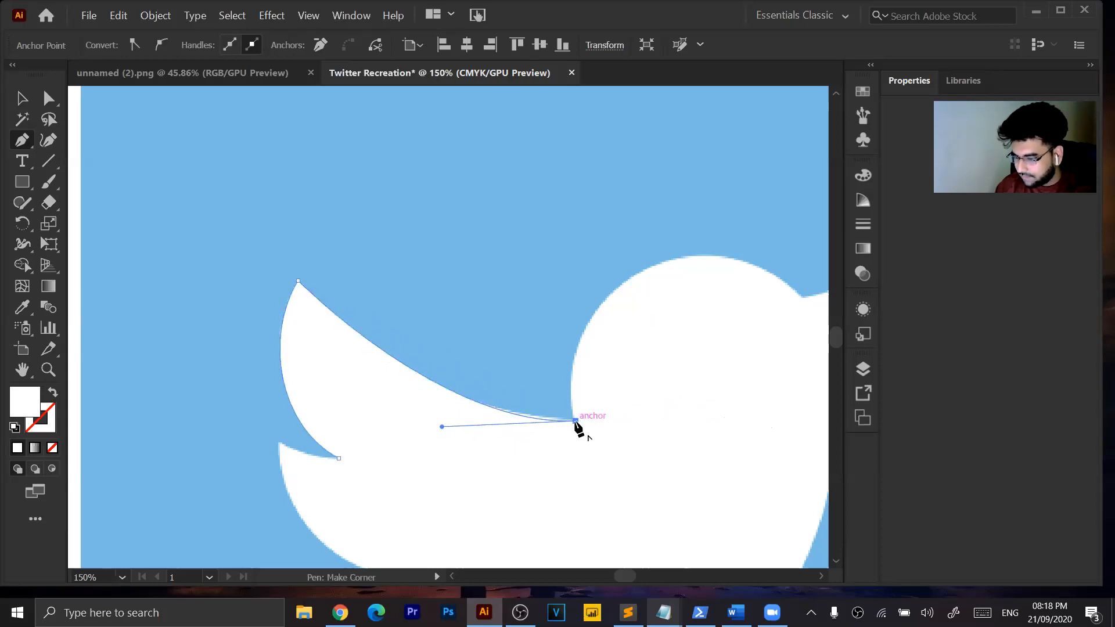
key("ctrl+z")
key("ctrl+z")
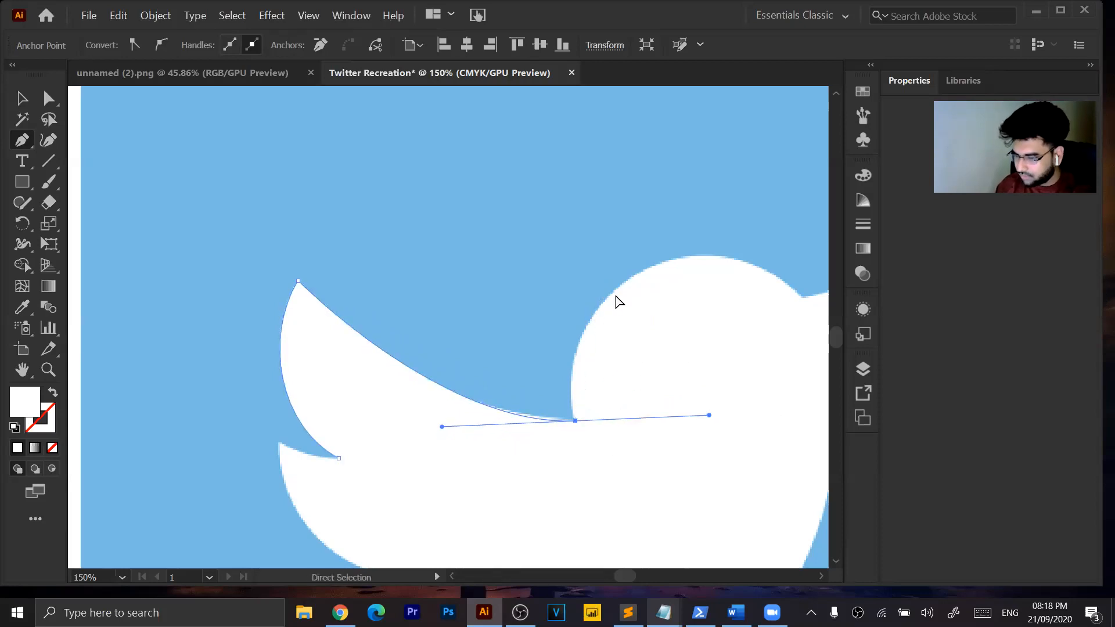
key("ctrl+z")
key("ctrl+z")
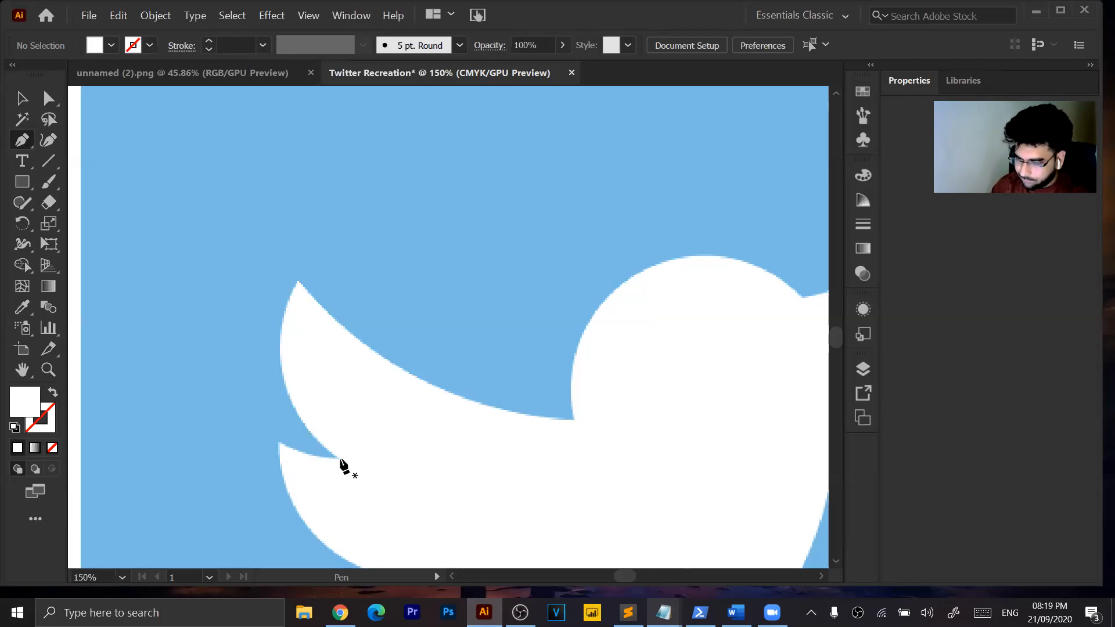
Trace the top feather's outer curve from its lower notch up to the wing tip with the Pen tool, ending in a corner point.
left_click_drag(336, 459, 277, 422)
left_click_drag(289, 304, 326, 376)
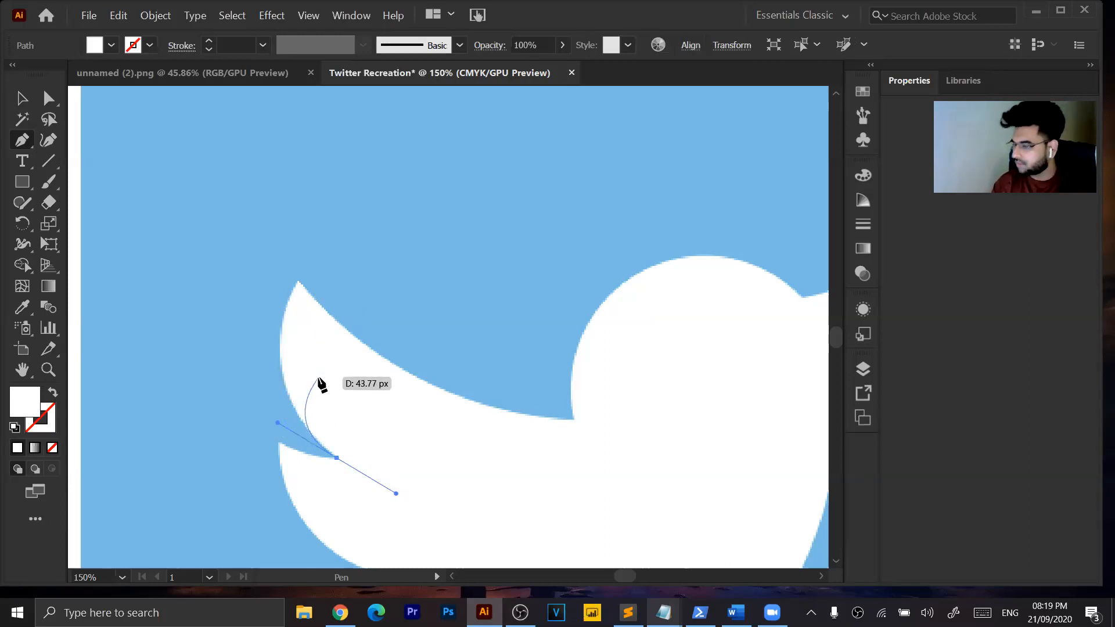
left_click_drag(297, 281, 331, 234)
left_click(297, 281)
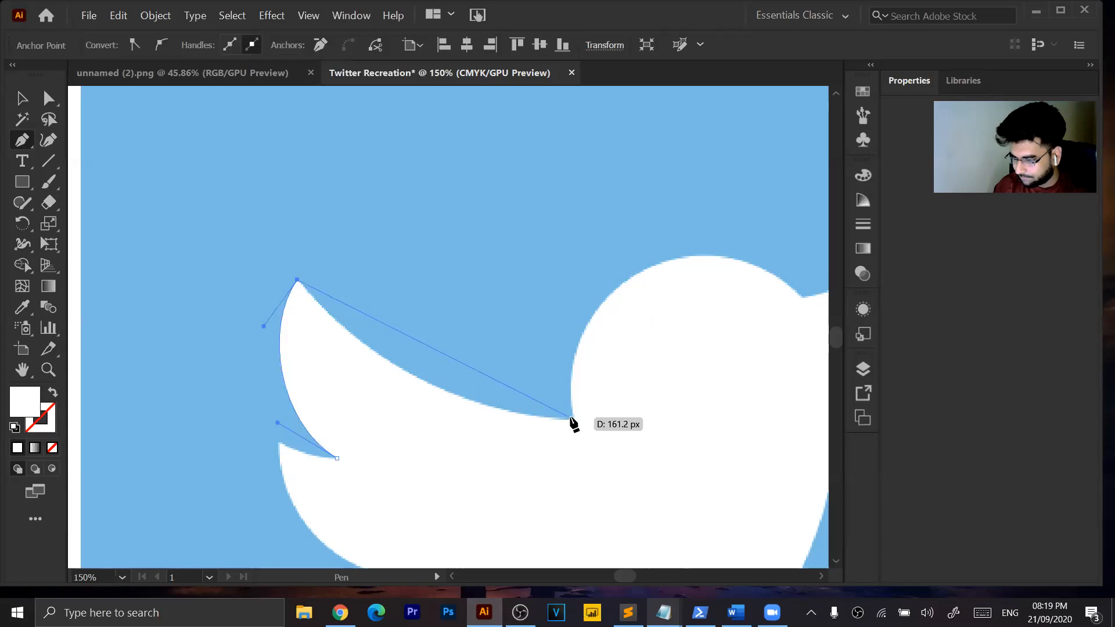
Continue the path along the wing's upper edge to a corner at the neck, and curve it up to the top of the head.
left_click_drag(574, 419, 737, 422)
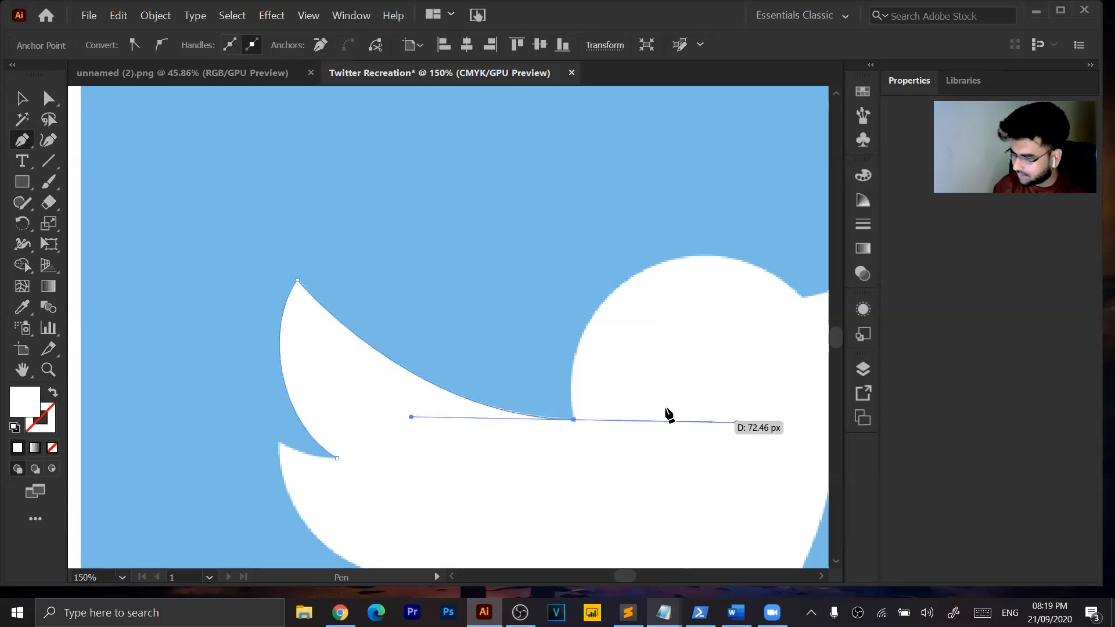
left_click(574, 420)
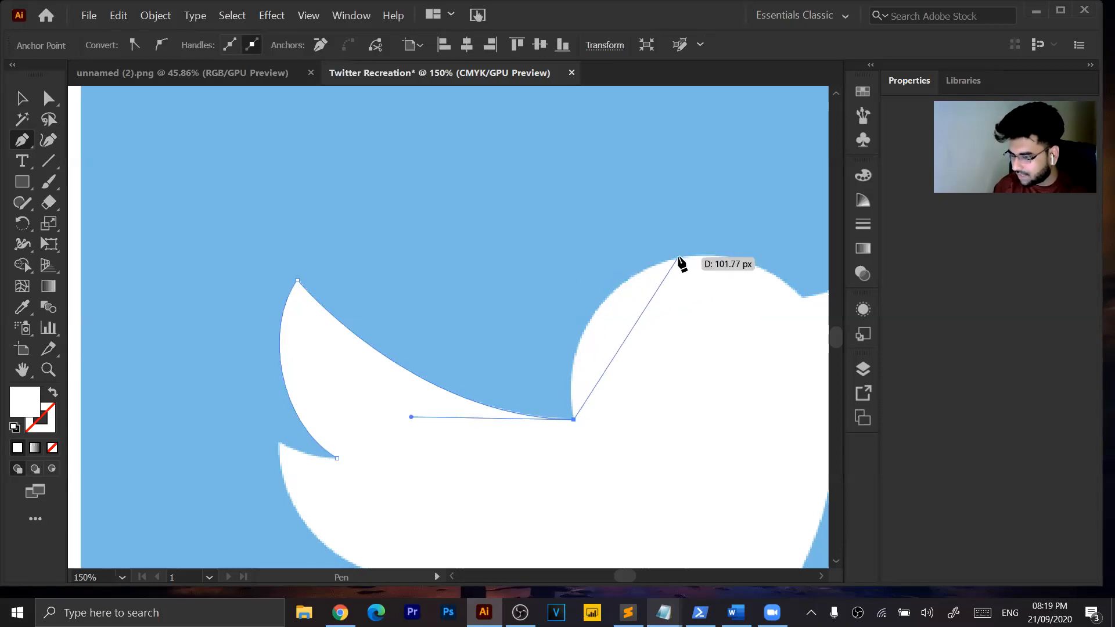
mouse_move(678, 256)
left_mouse_down()
mouse_move(794, 245)
mouse_move(773, 245)
left_mouse_up()
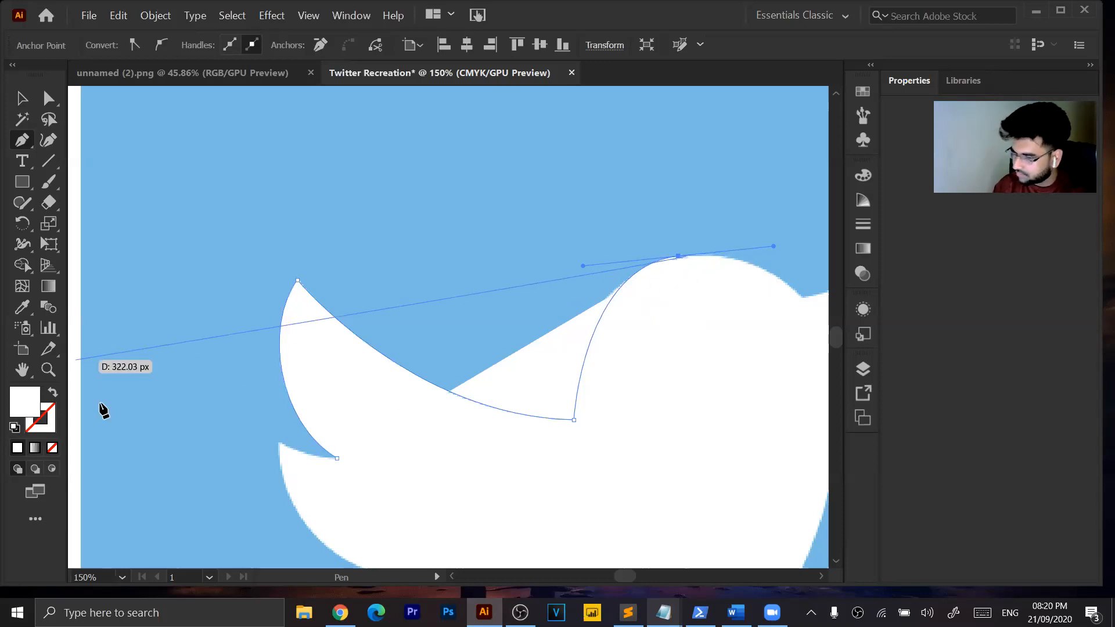
Remove the white fill from the bird path by setting its fill to None.
double_click(33, 402)
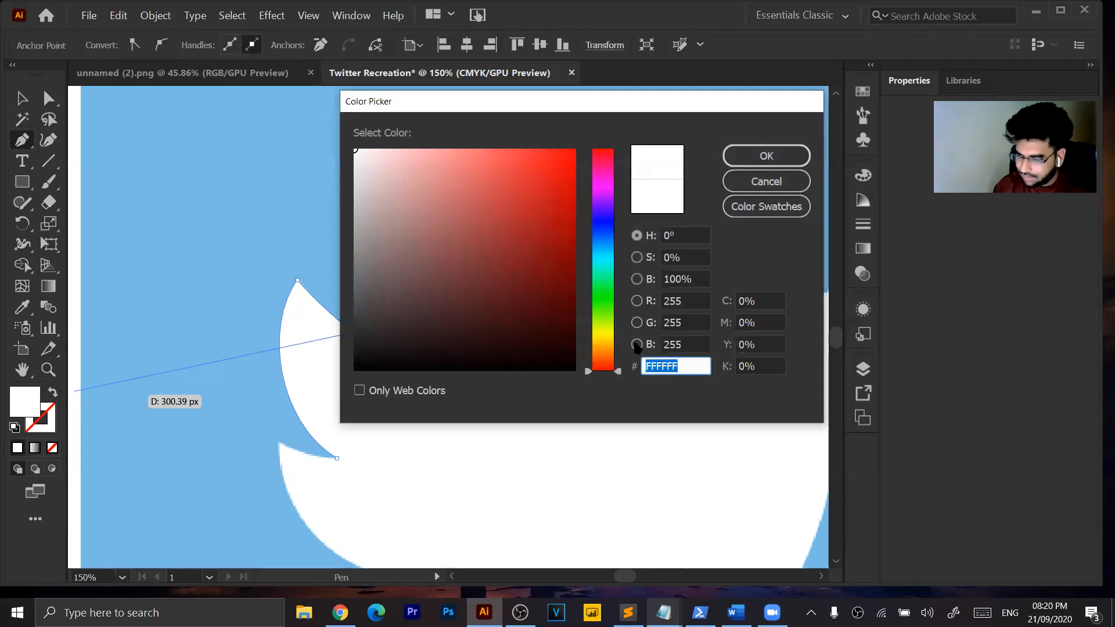
left_click(787, 182)
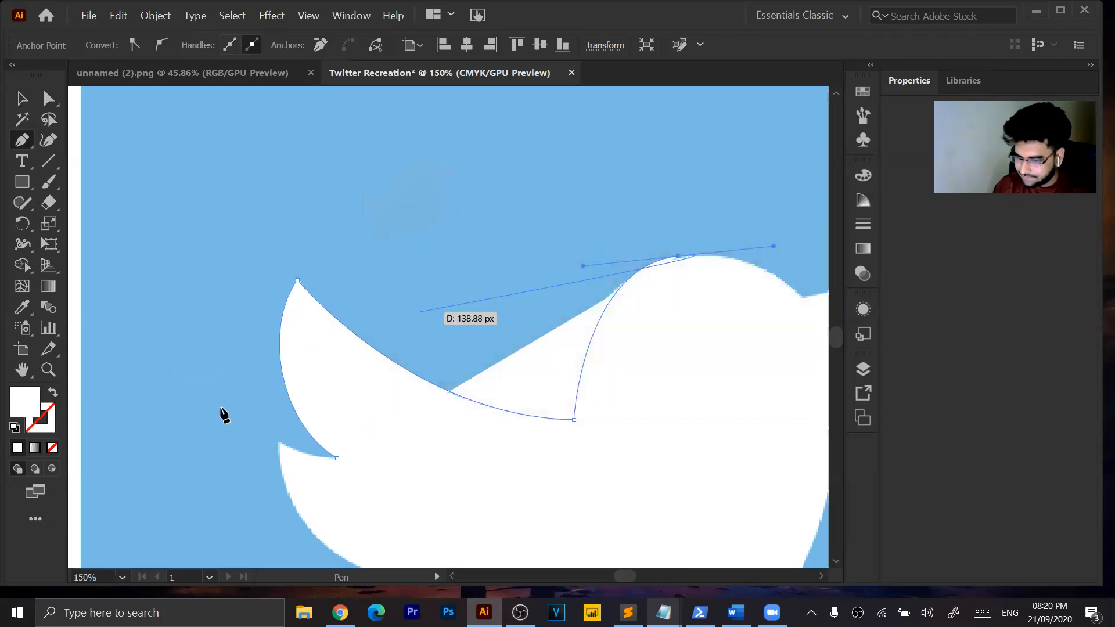
left_click(52, 448)
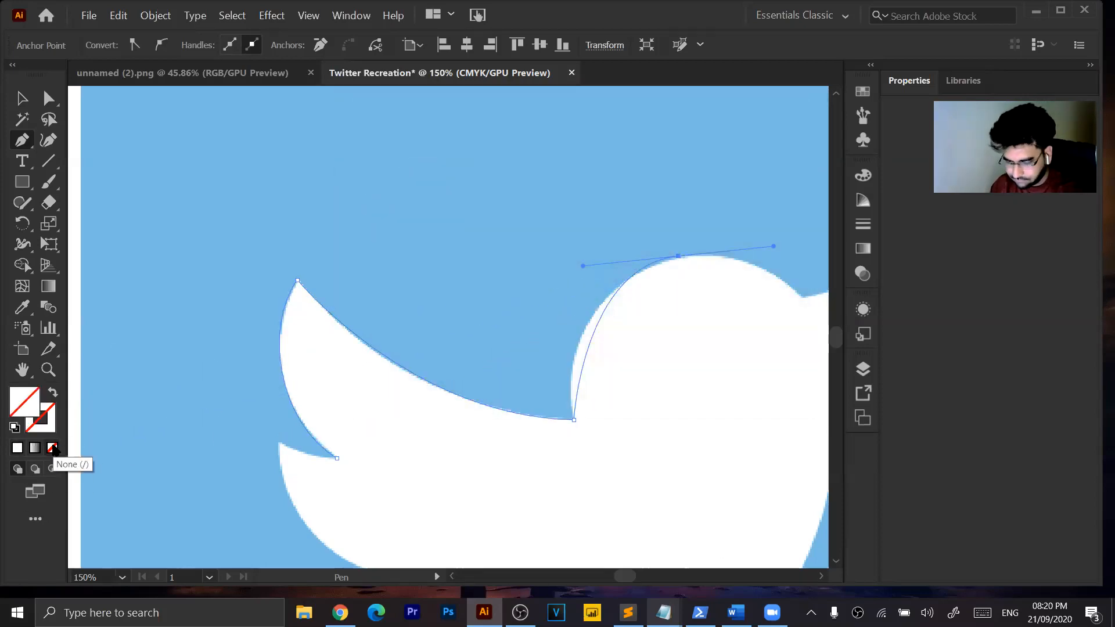
key("XF86AudioLowerVolume")
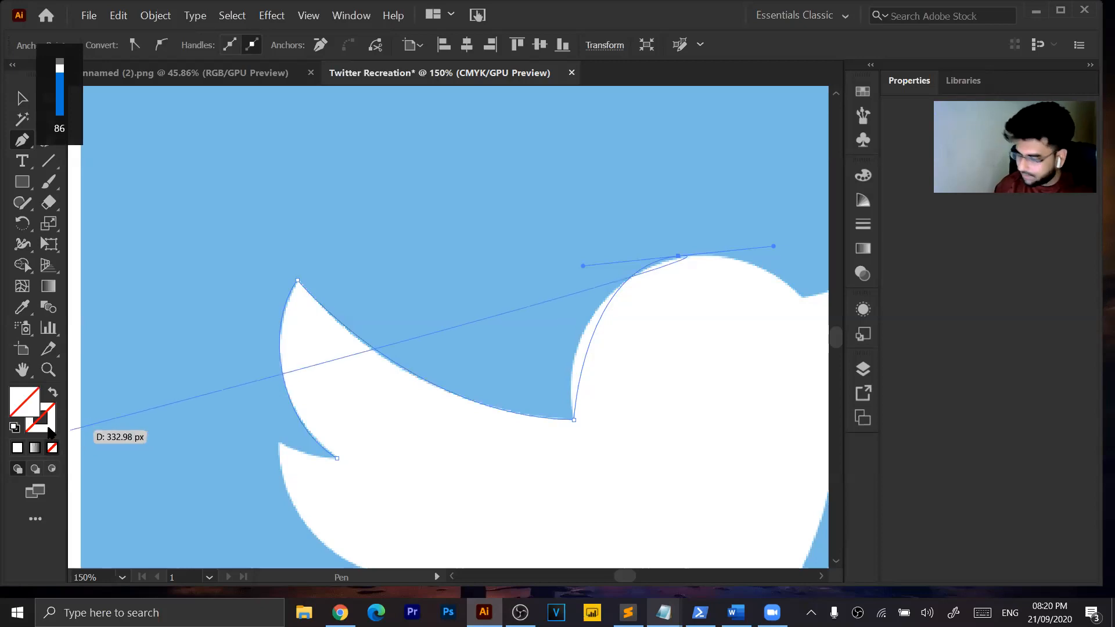
Give the bird path a solid black stroke with color 000000.
left_click(49, 429)
double_click(49, 428)
left_click_drag(554, 215, 350, 398)
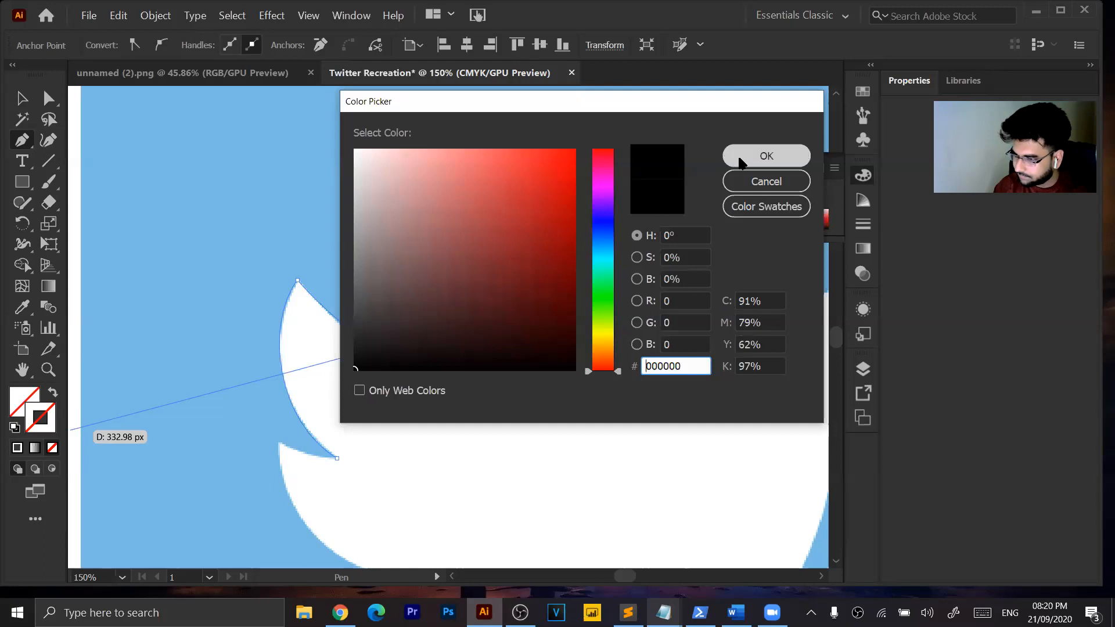
left_click(767, 156)
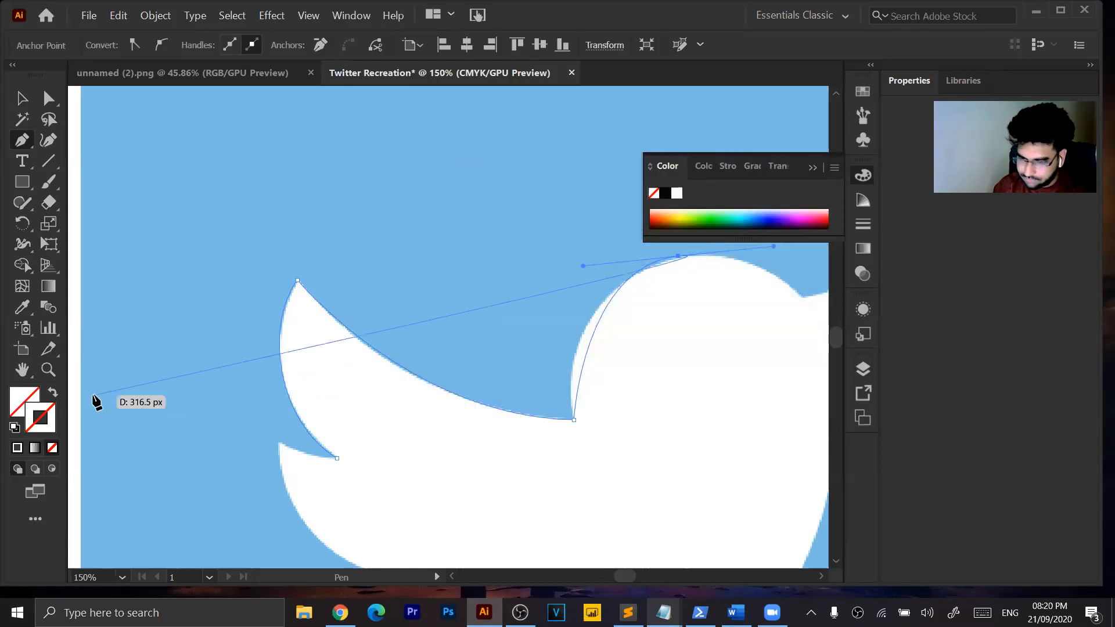
left_click(18, 449)
double_click(50, 429)
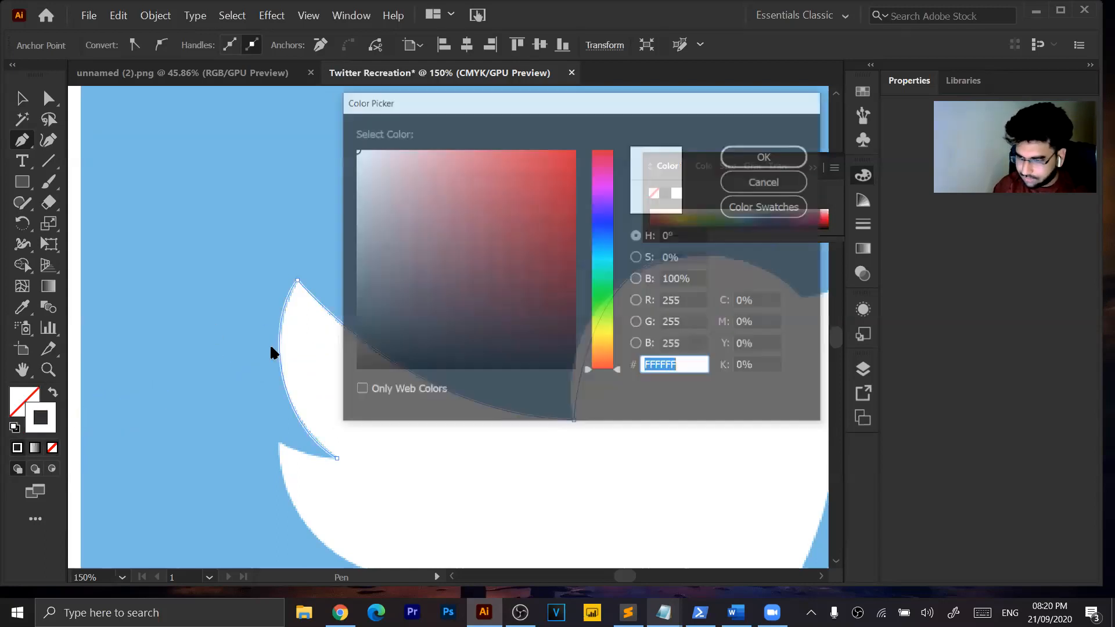
left_click_drag(388, 395, 352, 376)
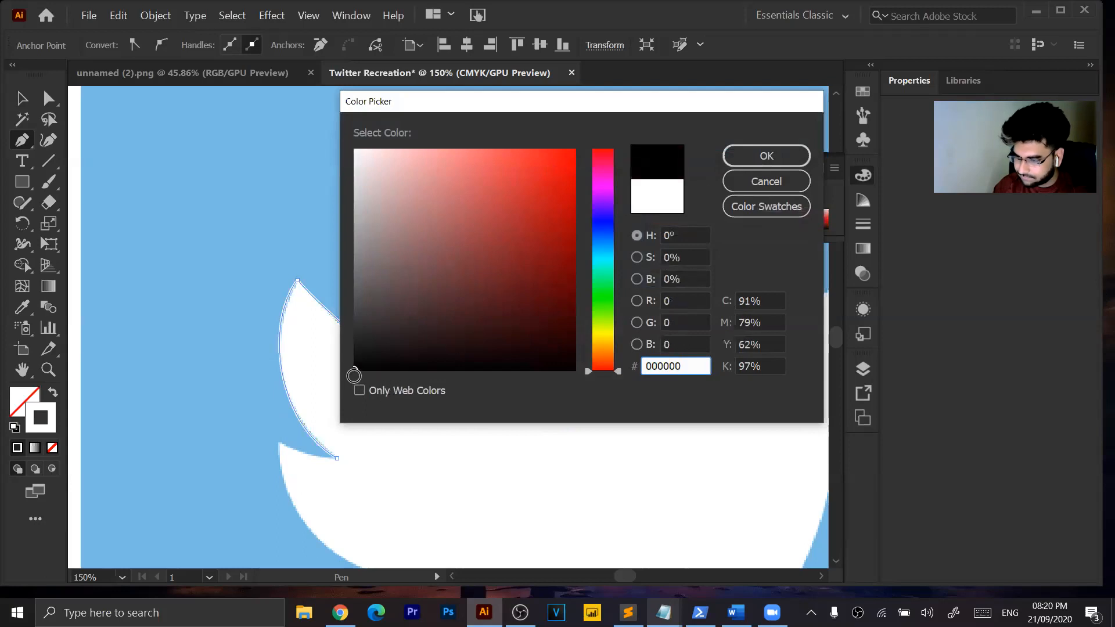
left_click(766, 155)
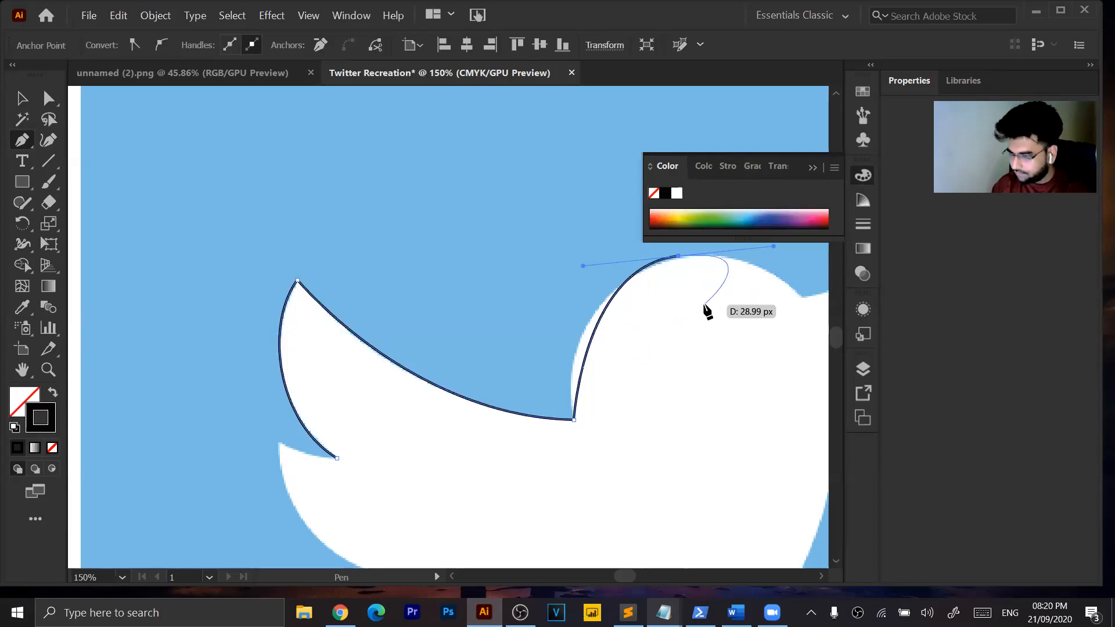
Remove the outgoing handle at the head's top anchor and reshape the neck-to-head curve to follow the reference edge.
left_click(679, 256)
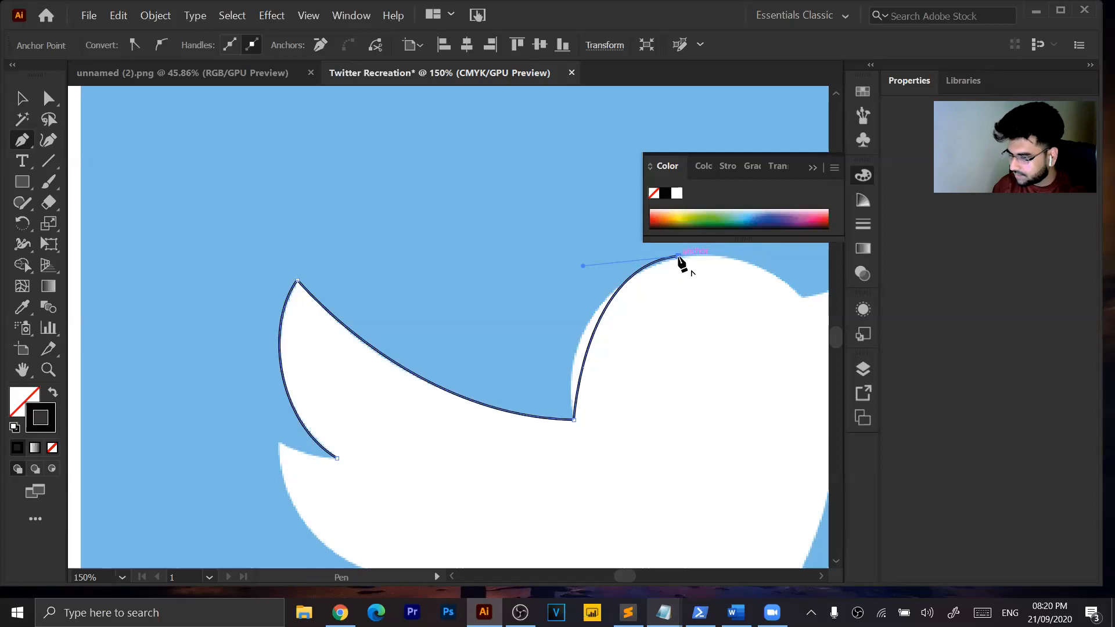
left_click(574, 419, "ctrl")
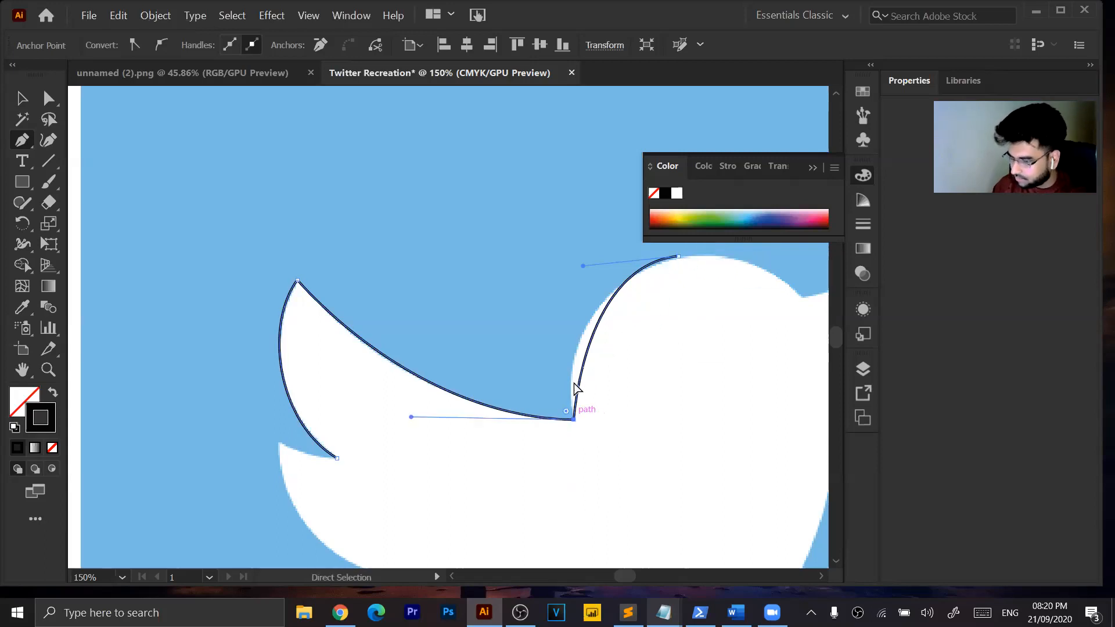
mouse_move(573, 419)
left_mouse_down()
mouse_move(570, 410)
mouse_move(572, 419)
left_mouse_up()
left_click_drag(584, 267, 535, 306)
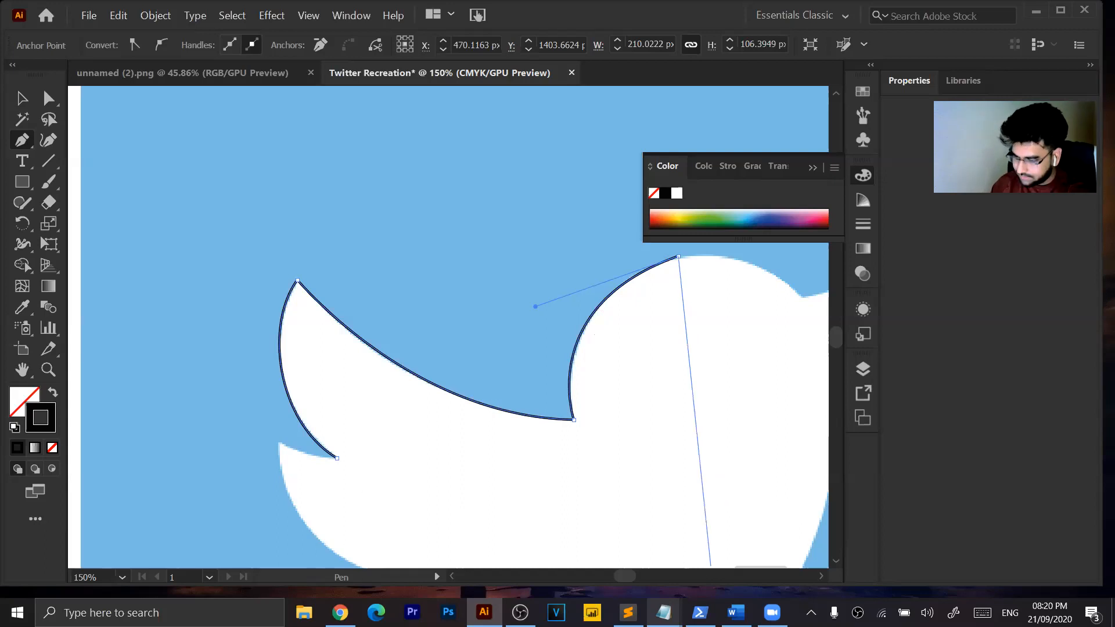
Switch to Notepad and add the note "alt key = cut the path / select and move the handle" below the lock-layer line.
mouse_move(664, 611)
left_click(738, 575)
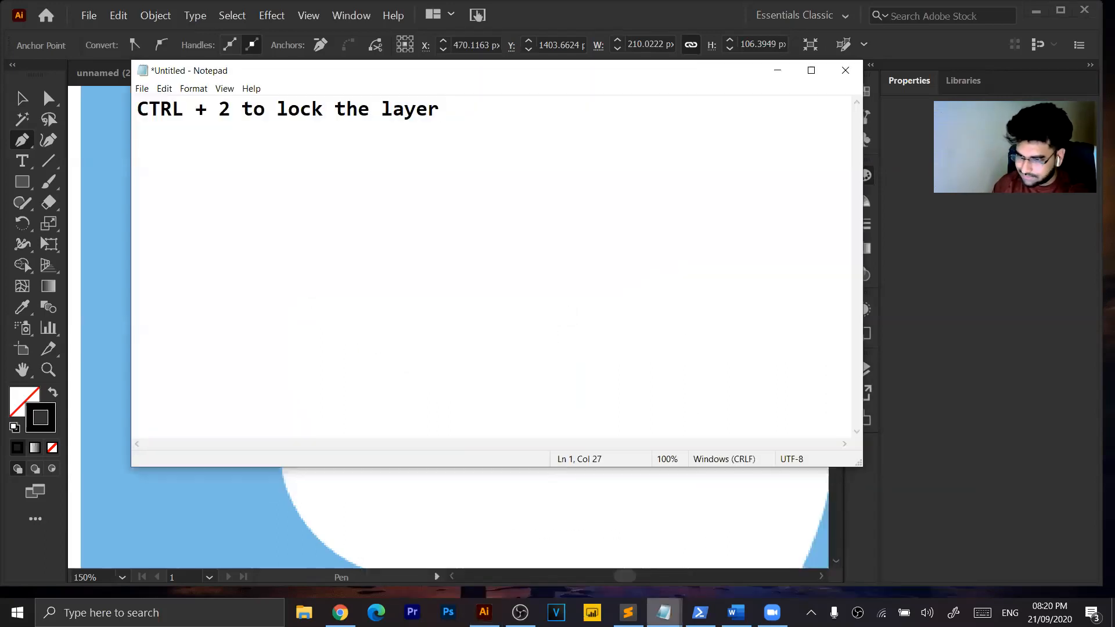
type("alt key")
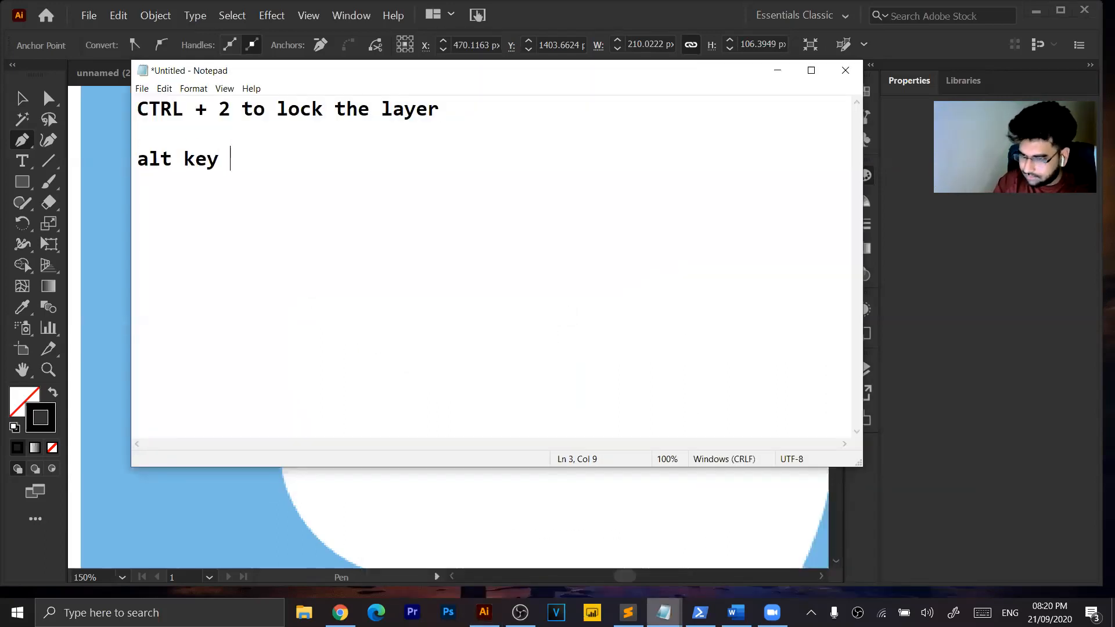
type(" = cu")
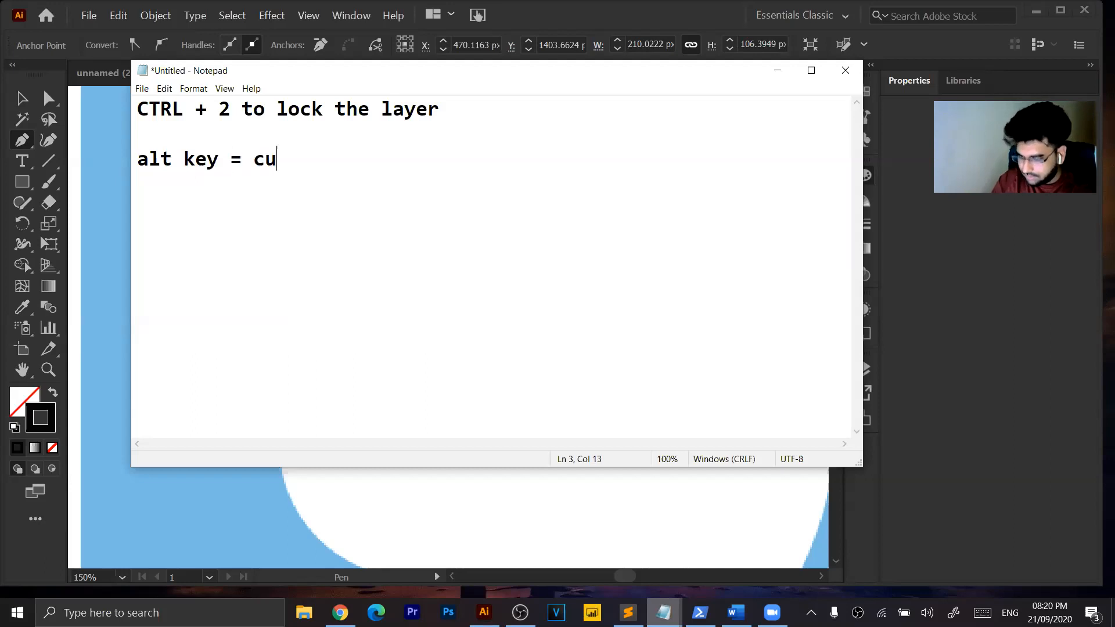
type("t the pat")
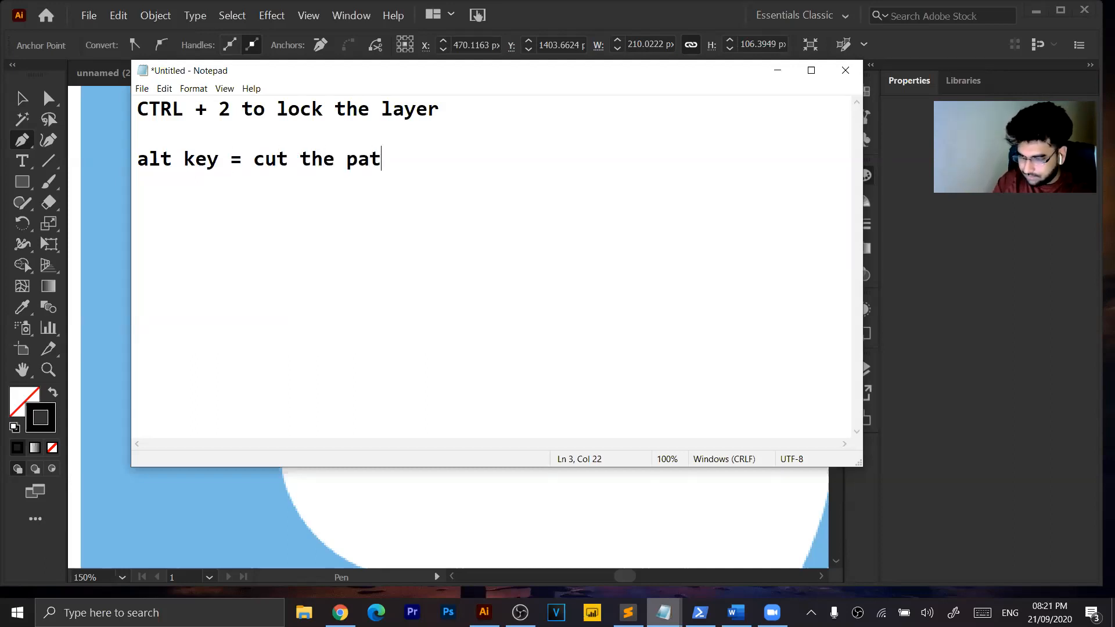
type("h /")
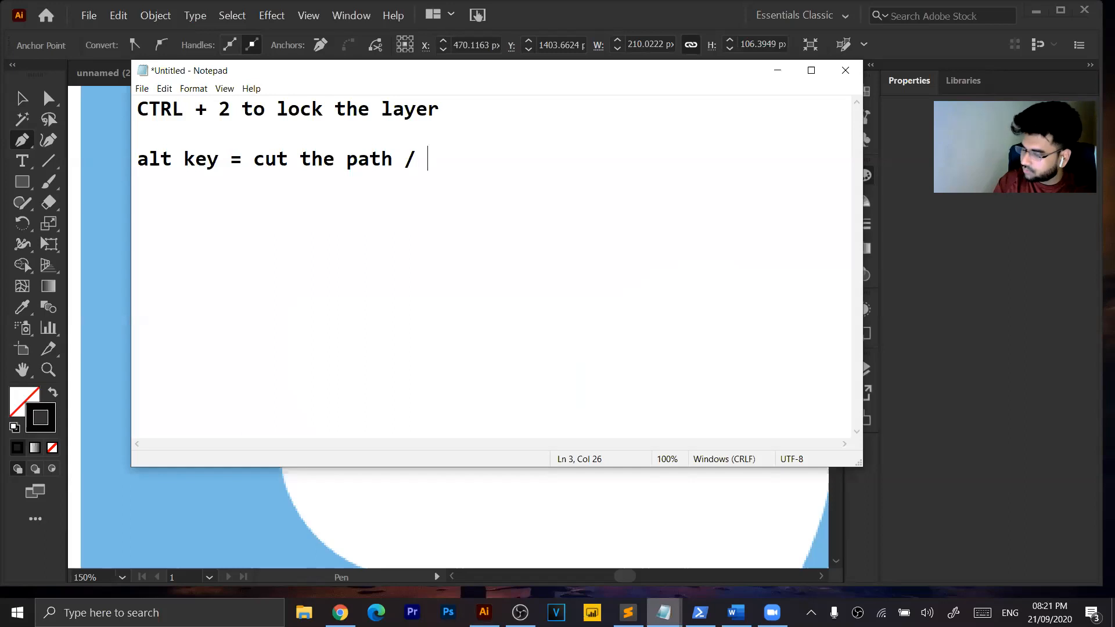
type(" select and move the handle")
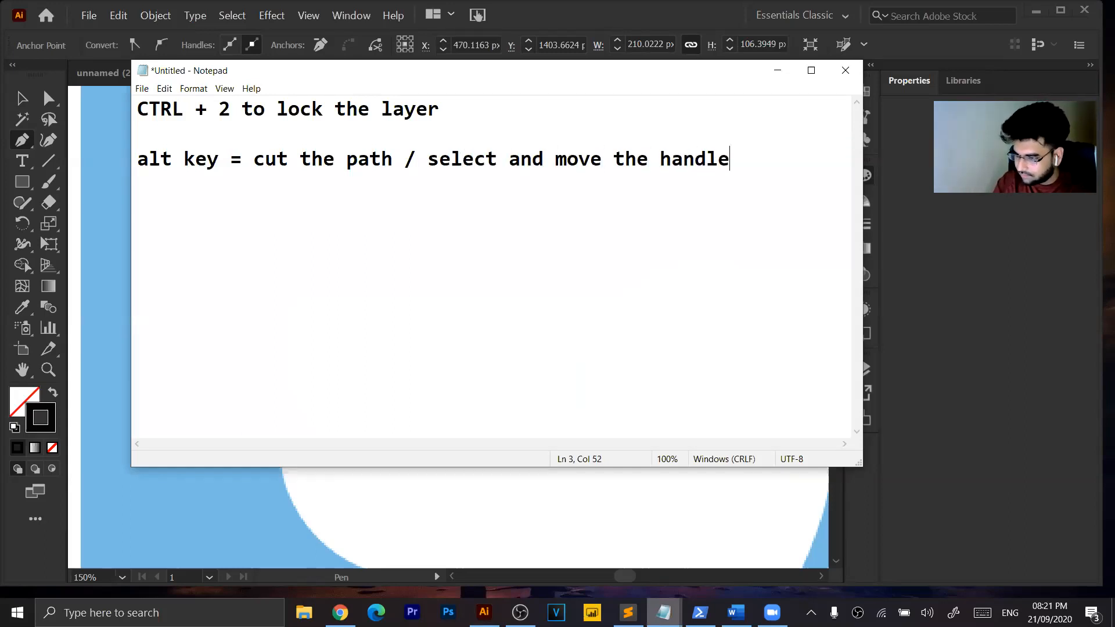
Add the note "ctrl key = select the point before moving the handle" and minimize Notepad to return to Illustrator.
type("ctrl key = select the point before")
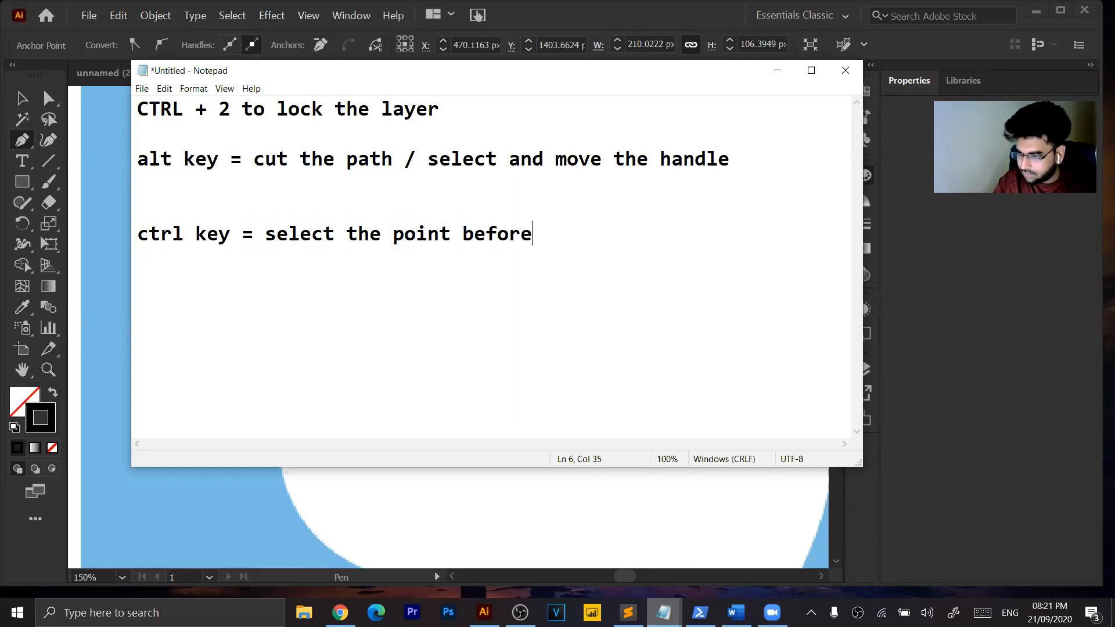
type(" moving ")
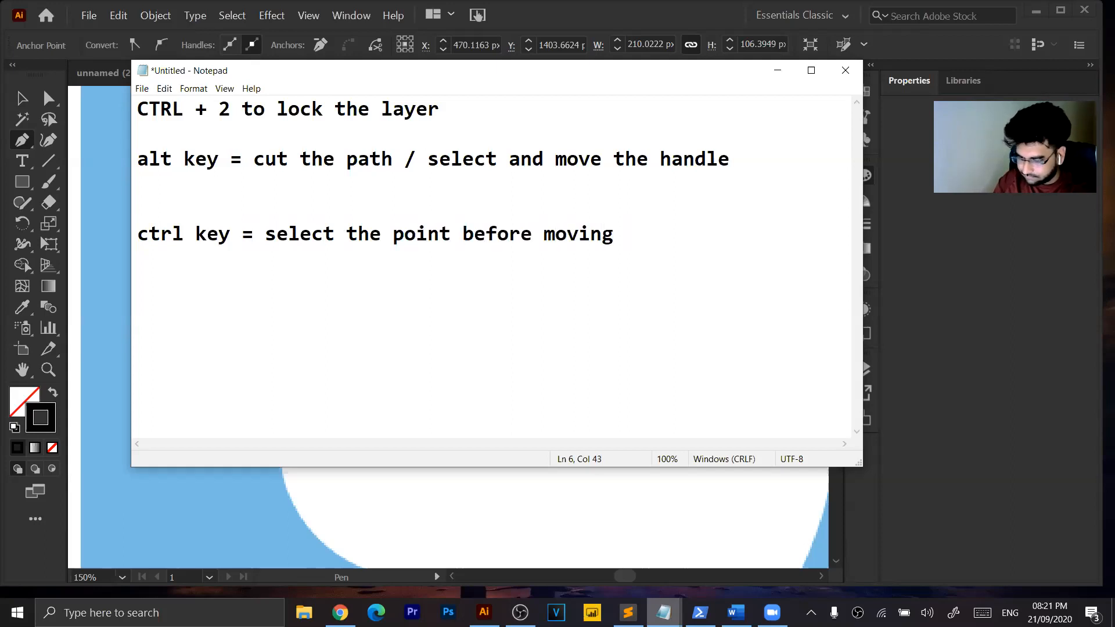
type("the hanf")
key("BackSpace")
type("dle")
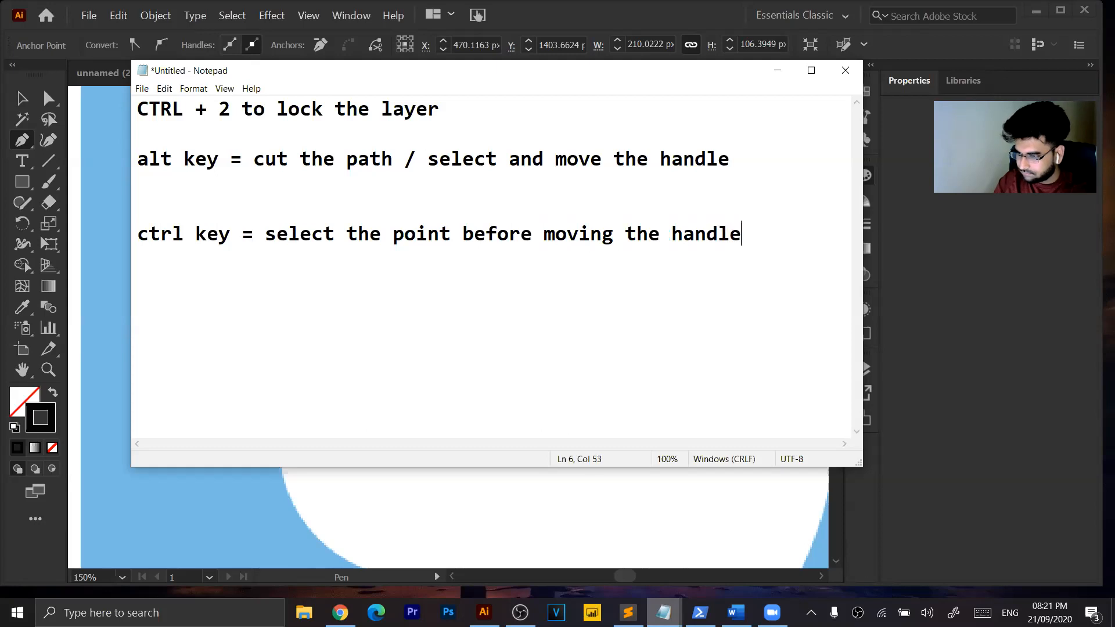
left_click(778, 71)
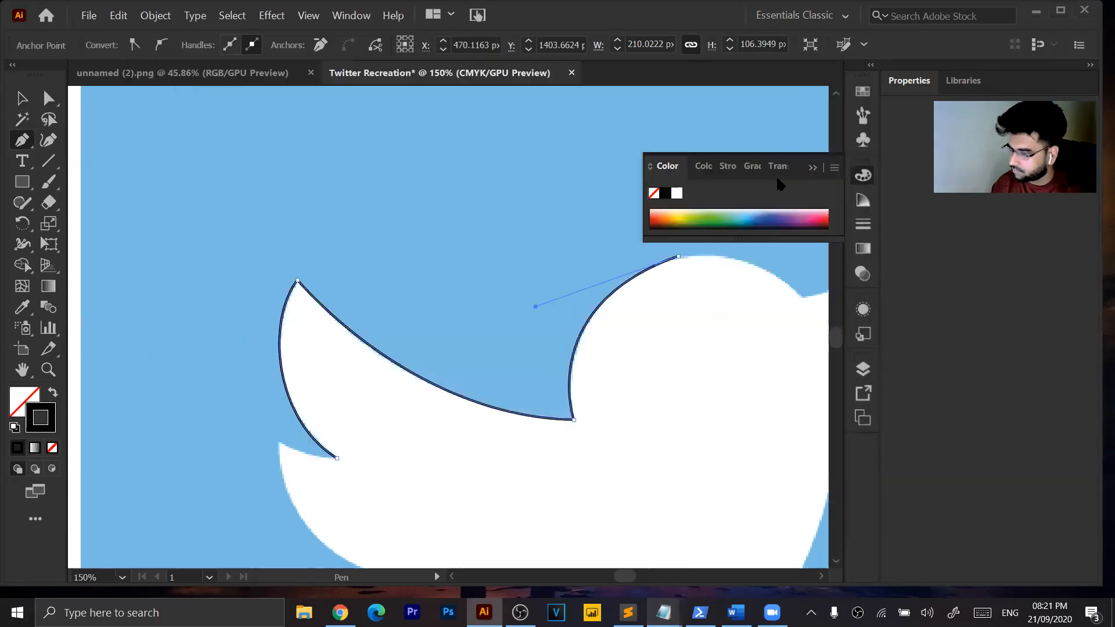
Collapse the Color panel and extend the bird path from the head's top anchor to the corner above the upper beak.
left_click(813, 168)
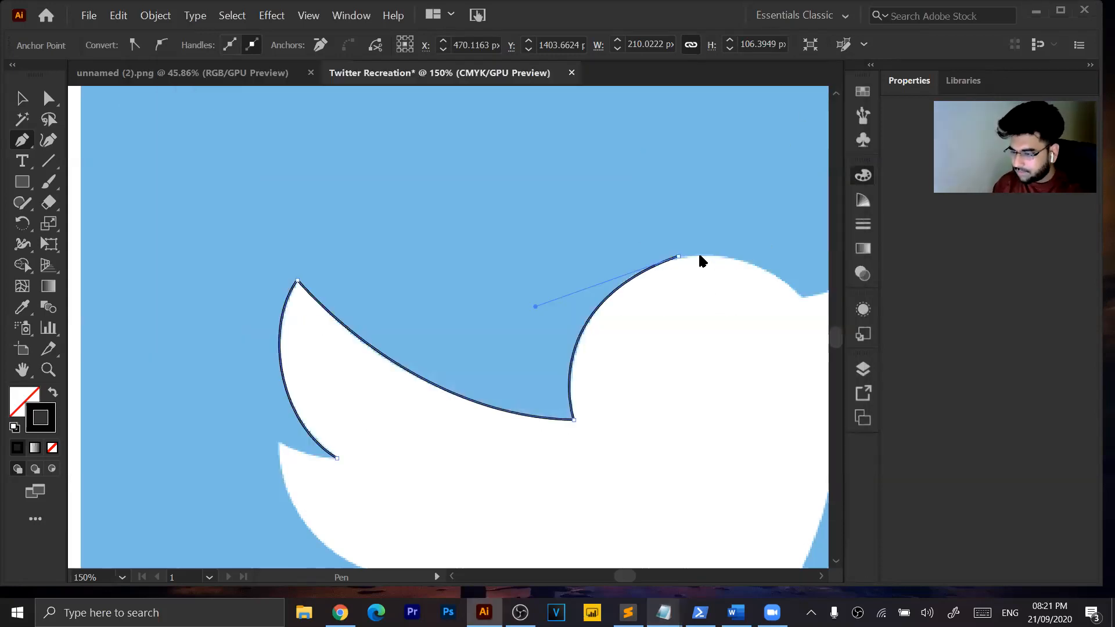
key("ctrl")
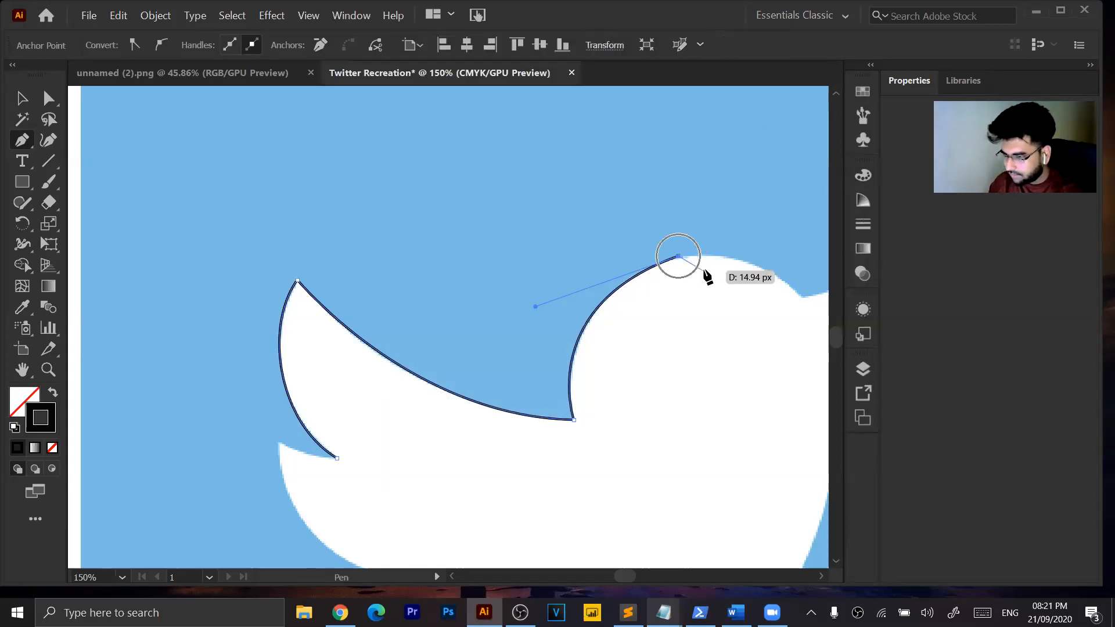
left_click_drag(679, 257, 682, 333)
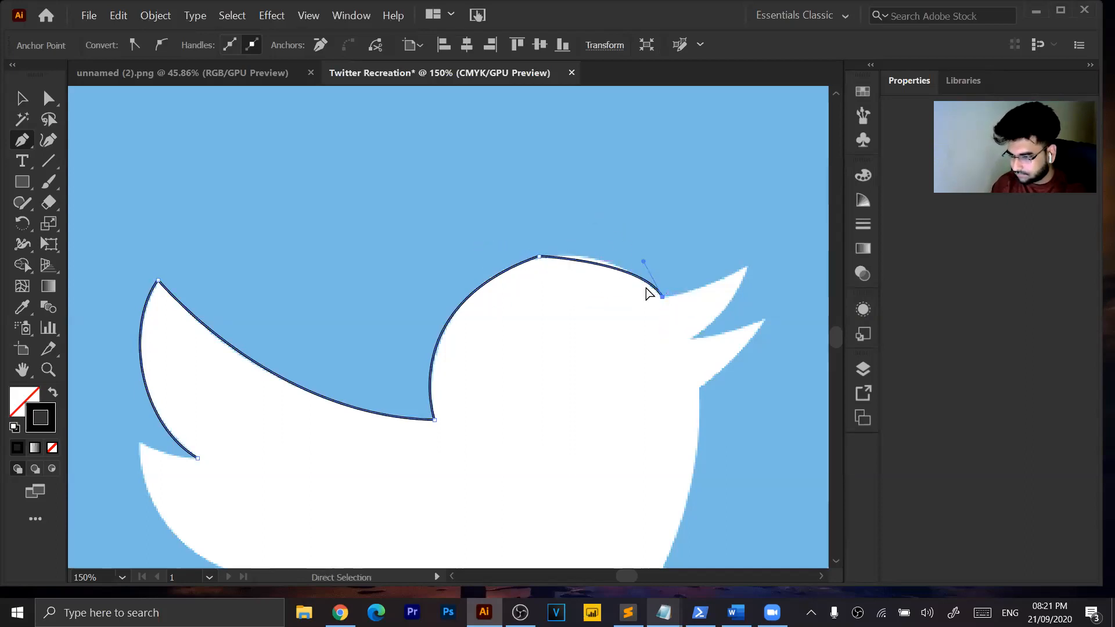
left_click(540, 257, "ctrl")
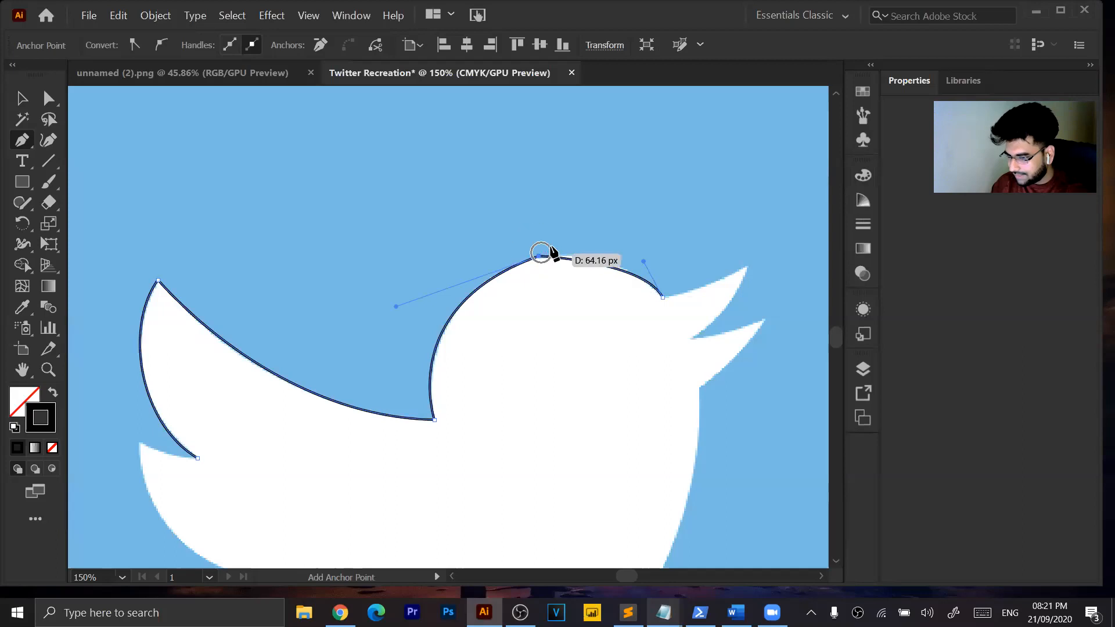
left_click(663, 297)
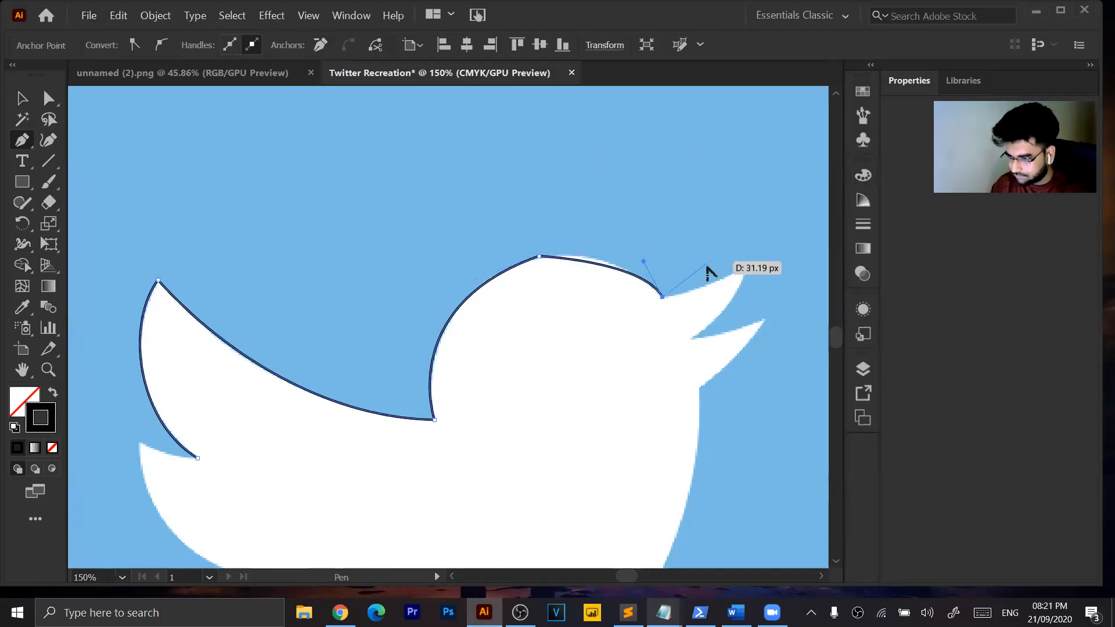
Pull a new direction handle out of the head's top anchor, pointing up toward the beak side.
left_click(539, 257, "alt")
key("ctrl+z")
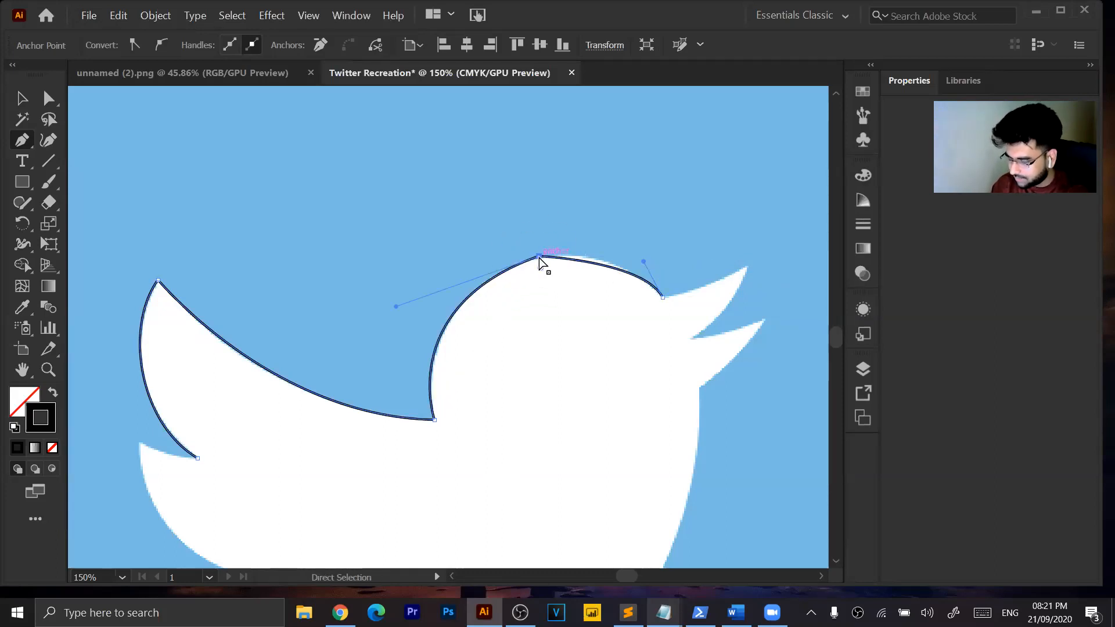
left_click_drag(540, 256, 674, 215, "ctrl")
left_click(538, 257, "alt")
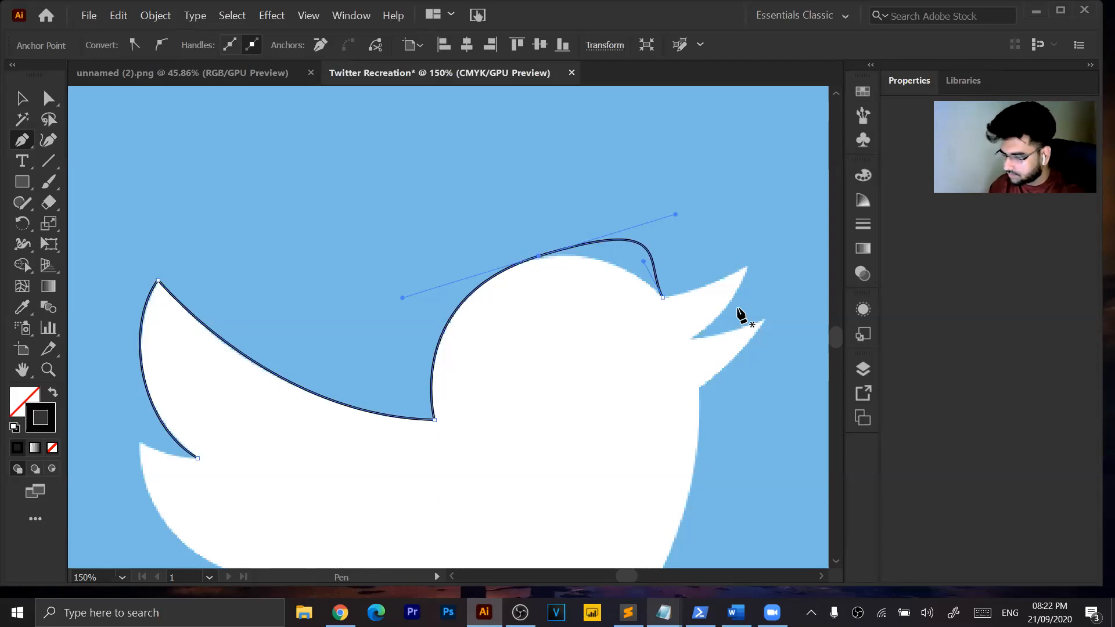
Adjust the handles at both ends of the forehead segment so the curve follows the reference head.
key("alt")
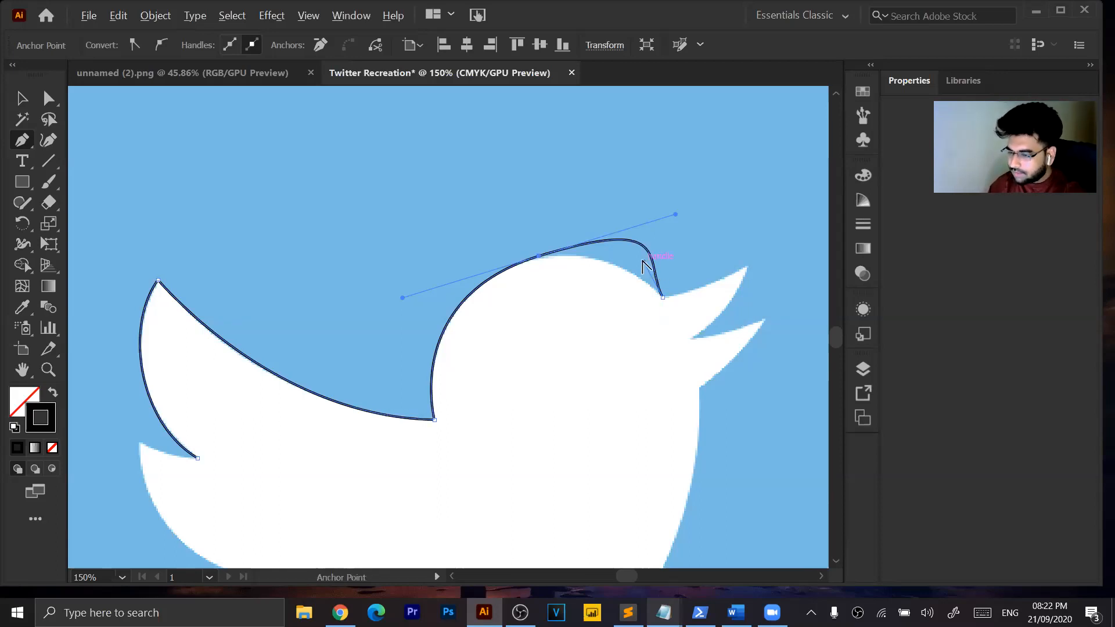
left_click(644, 262, "alt")
left_click_drag(644, 262, 611, 279)
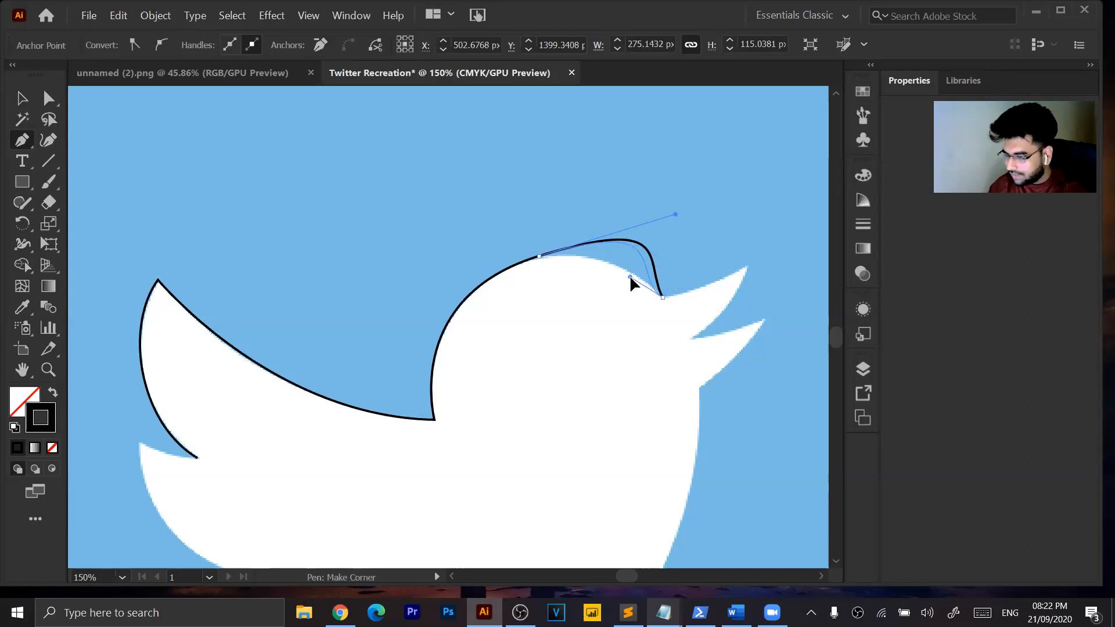
left_click_drag(640, 274, 639, 269)
left_click_drag(675, 215, 610, 246)
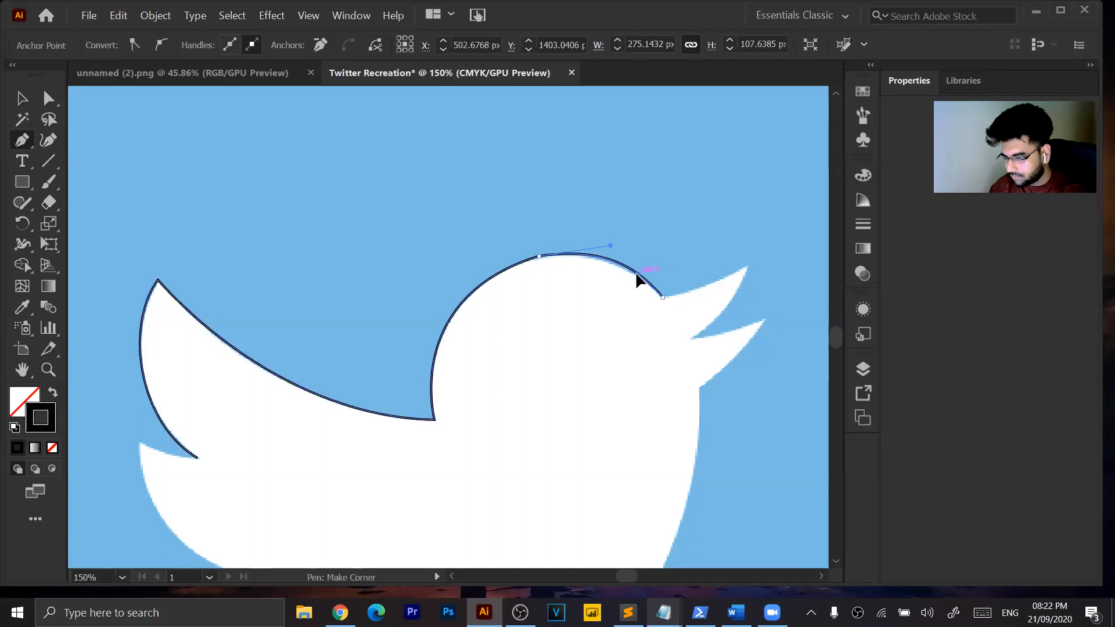
left_click_drag(637, 274, 638, 273)
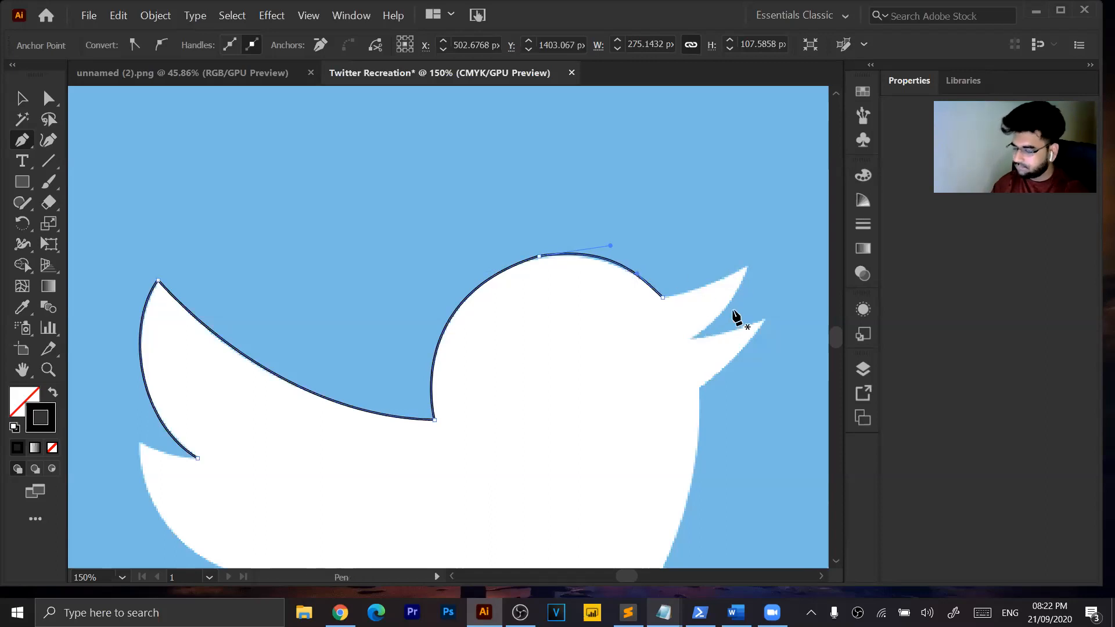
Resume the path at the forehead corner, curve it to the upper beak's tip, and nudge the tip anchor slightly up.
left_click(663, 298)
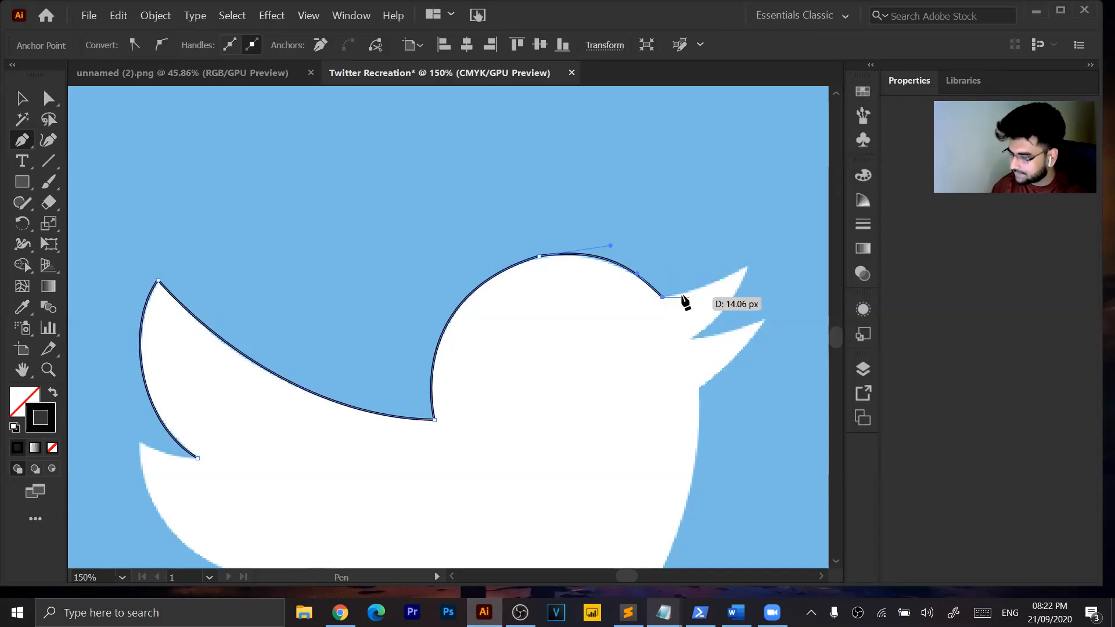
left_click_drag(748, 269, 770, 254)
key("ctrl")
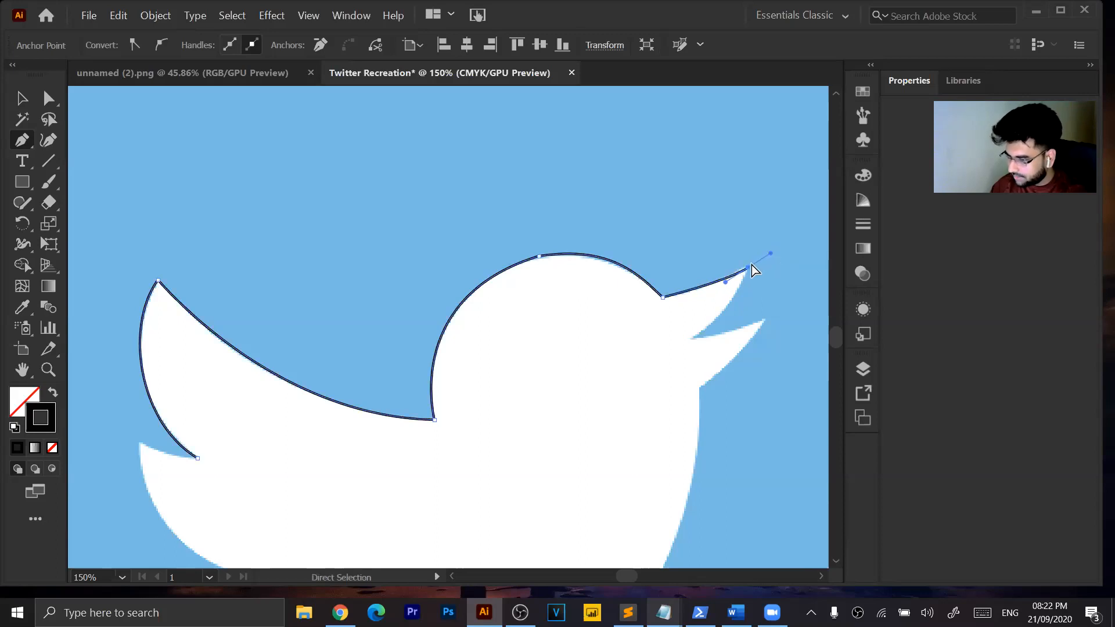
key("ctrl")
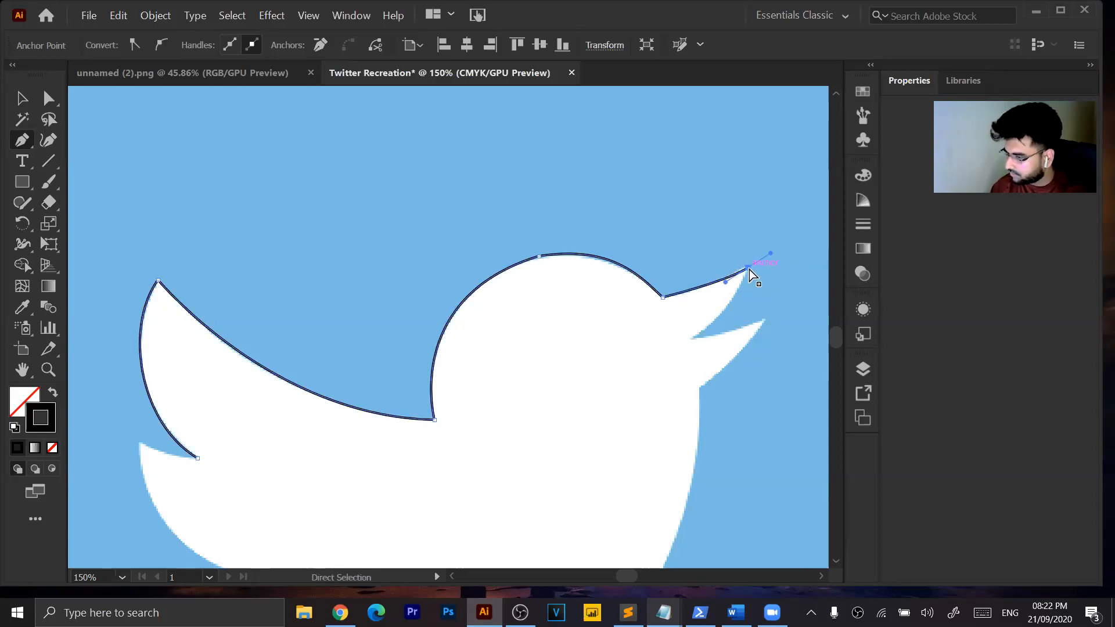
left_click_drag(747, 269, 744, 265)
key("ctrl")
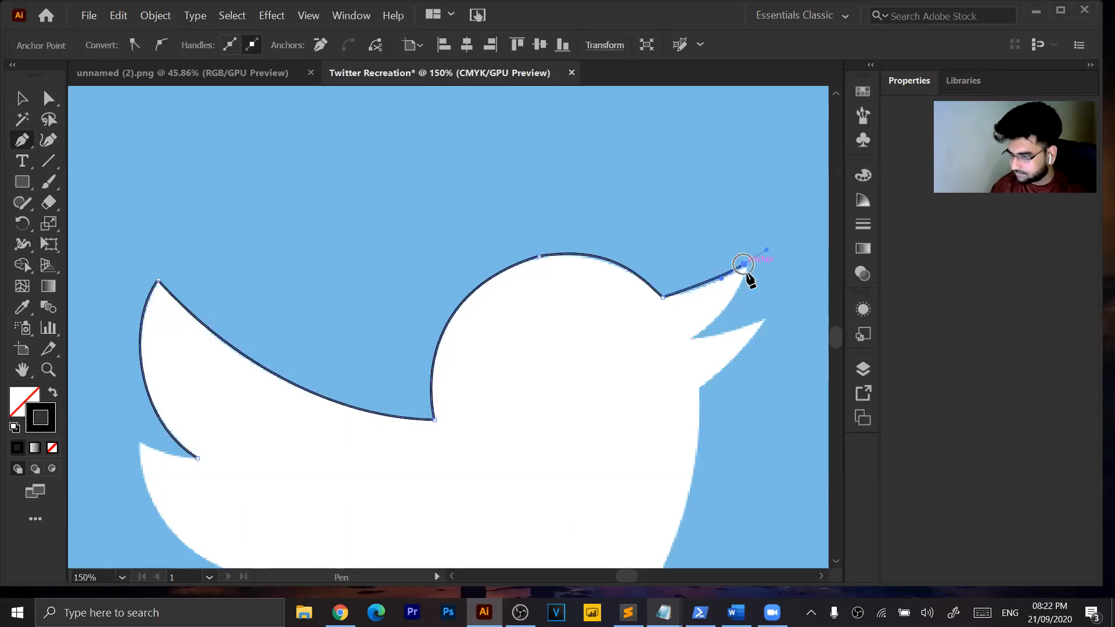
Remove the outgoing handle at the upper beak's tip and curve the path into a corner where the two beak halves meet.
left_click(744, 265)
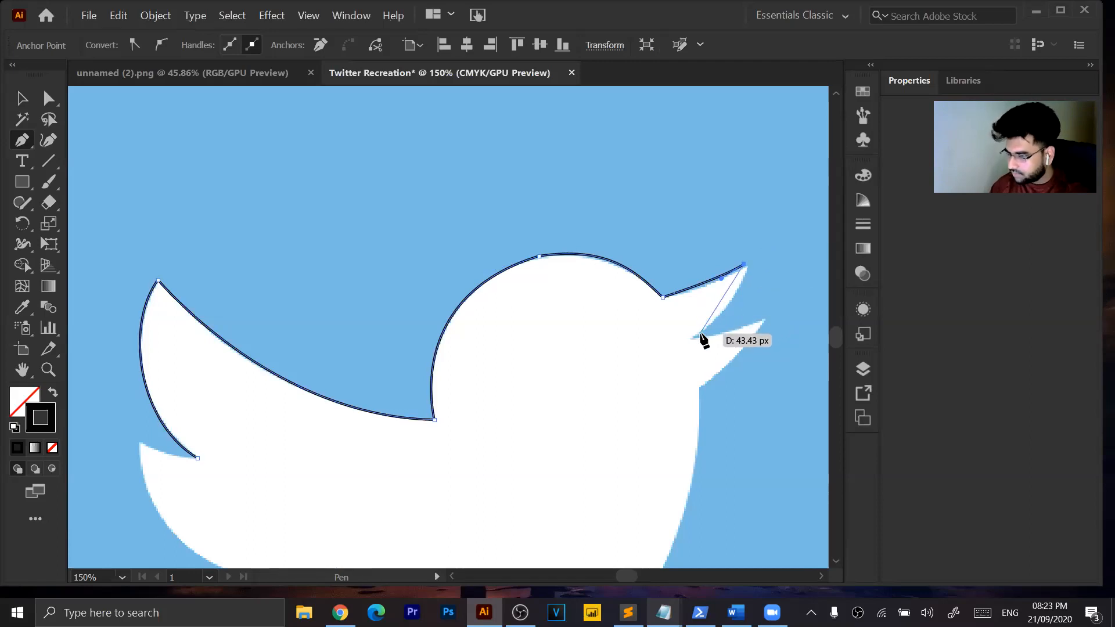
left_click_drag(693, 339, 647, 364)
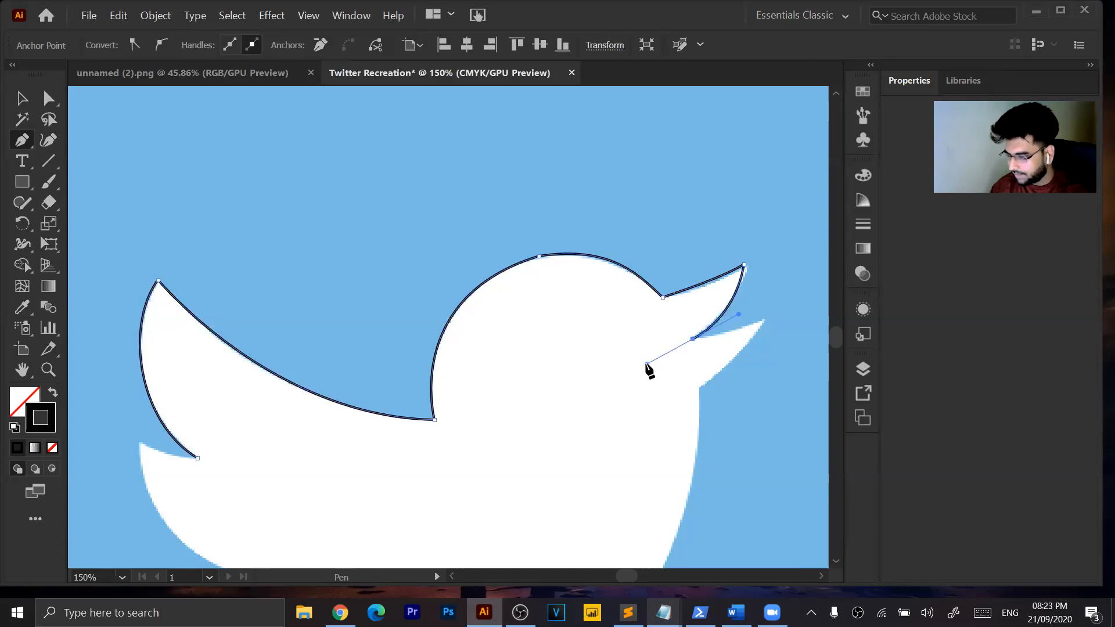
left_click(694, 340)
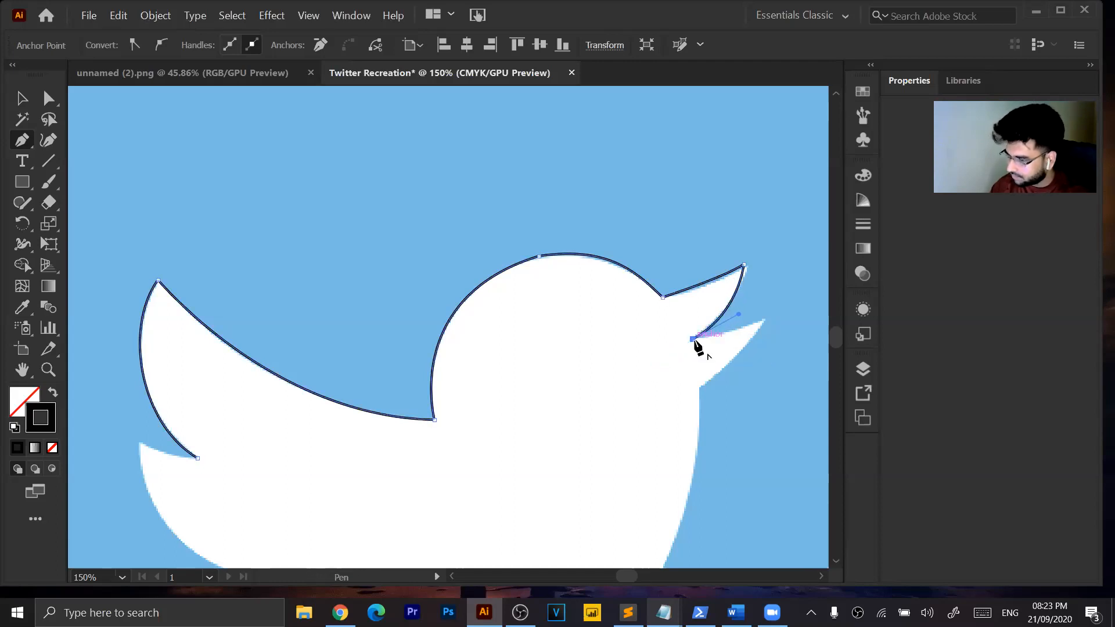
Extend the path to a corner at the lower beak's tip and curve it back to a corner at the throat.
mouse_move(765, 320)
left_mouse_down()
mouse_move(774, 317)
mouse_move(765, 319)
left_mouse_up()
left_click(766, 319)
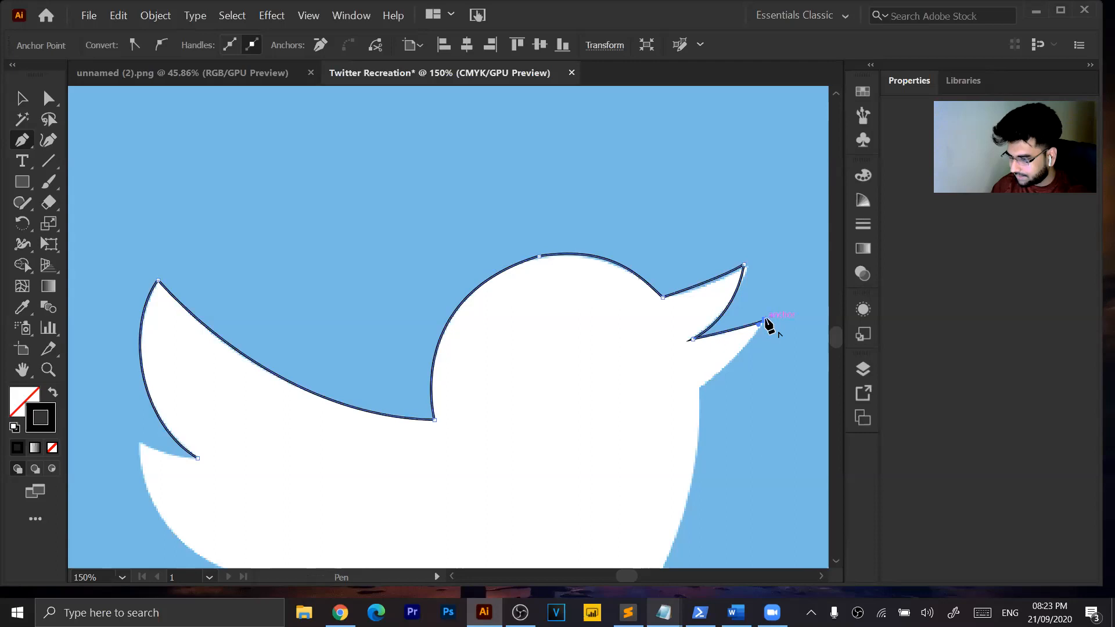
mouse_move(680, 389)
left_mouse_down()
mouse_move(663, 390)
mouse_move(651, 414)
left_mouse_up()
left_click(699, 388)
Examine the reference's breast and belly edge down to the tail to judge where the next anchor fits.
scroll(704, 502, "down", 2)
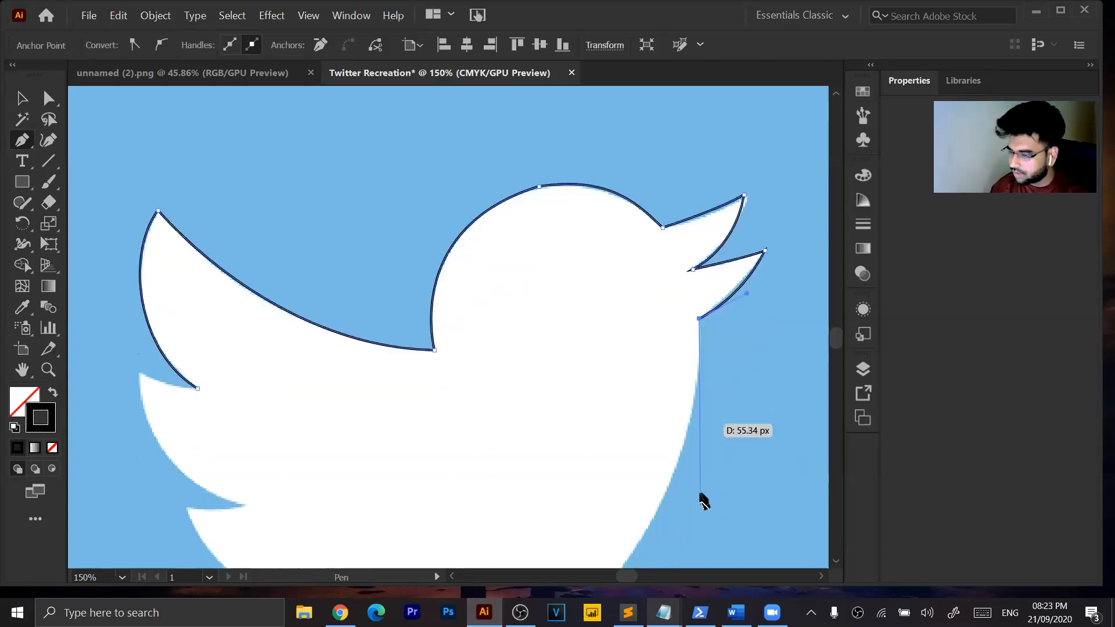
scroll(704, 503, "down", 3)
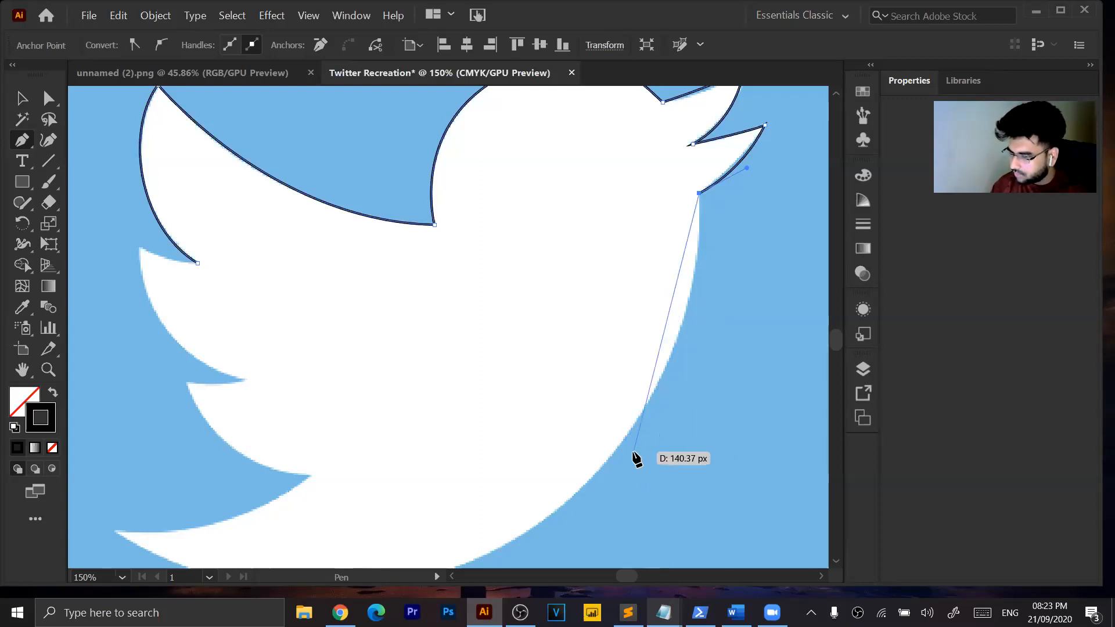
mouse_move(703, 235)
left_mouse_down()
mouse_move(701, 209)
mouse_move(697, 219)
left_mouse_up()
scroll(697, 218, "down", 4)
scroll(697, 219, "up", 4)
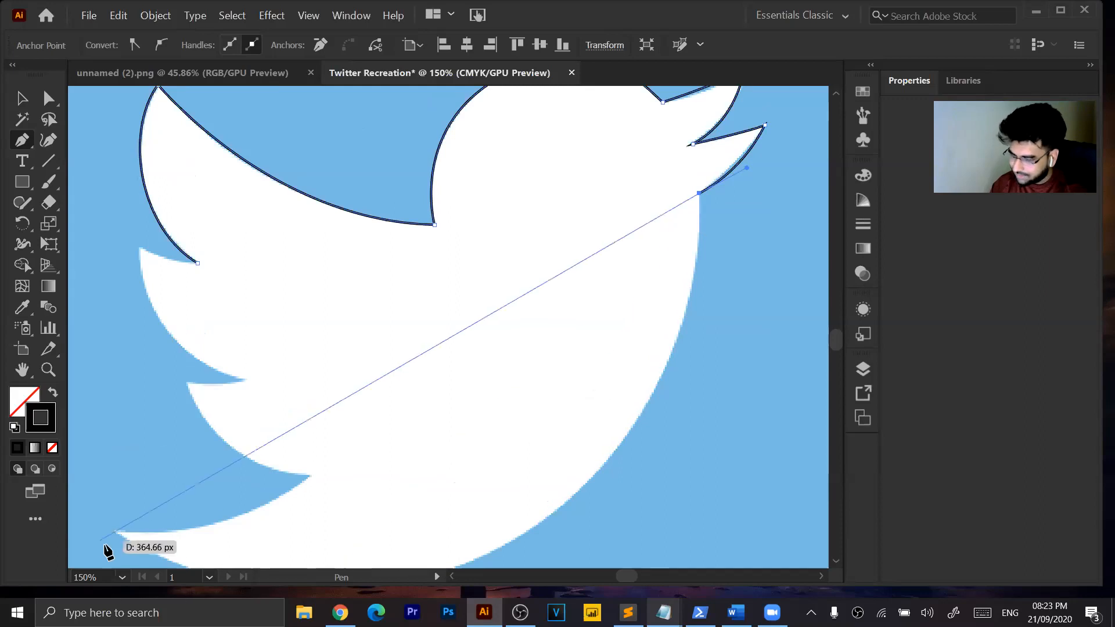
scroll(679, 237, "down", 4)
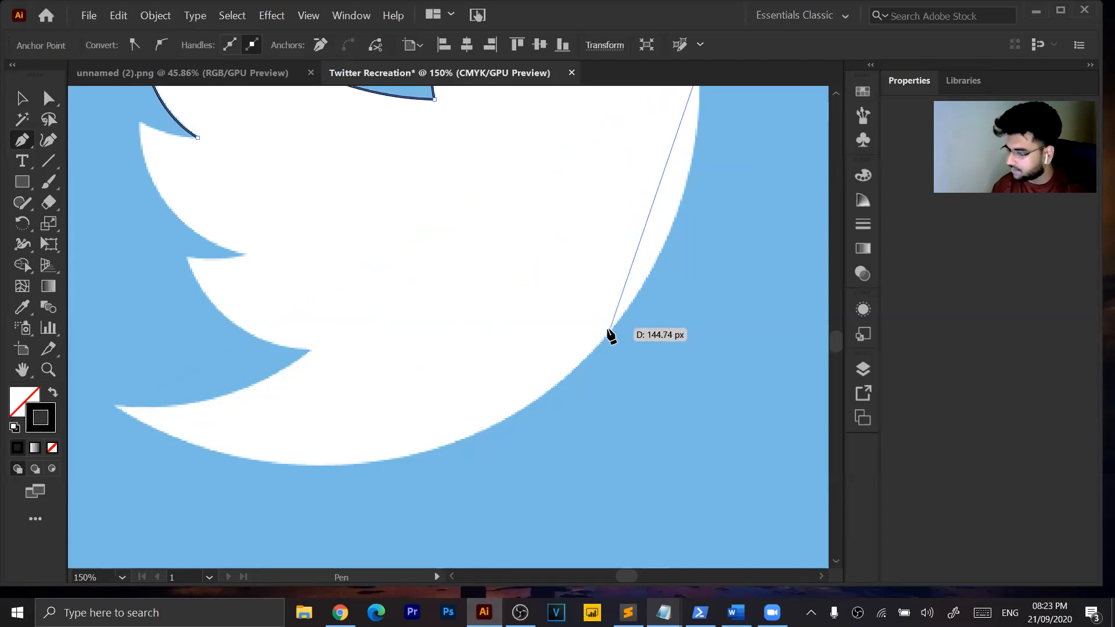
scroll(610, 336, "up", 4)
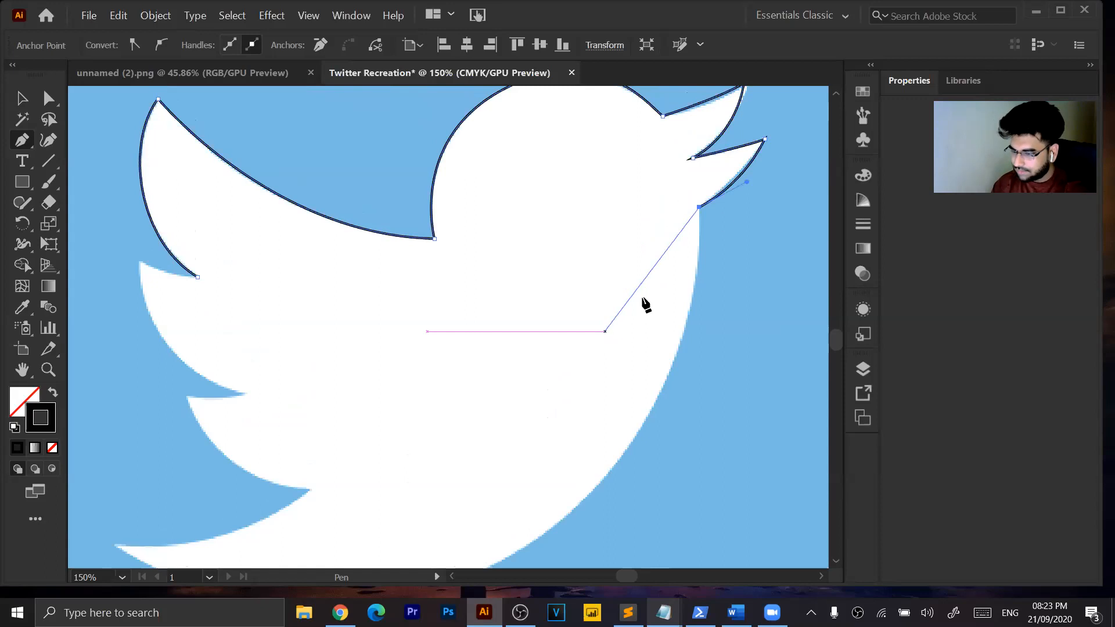
scroll(709, 291, "down", 3)
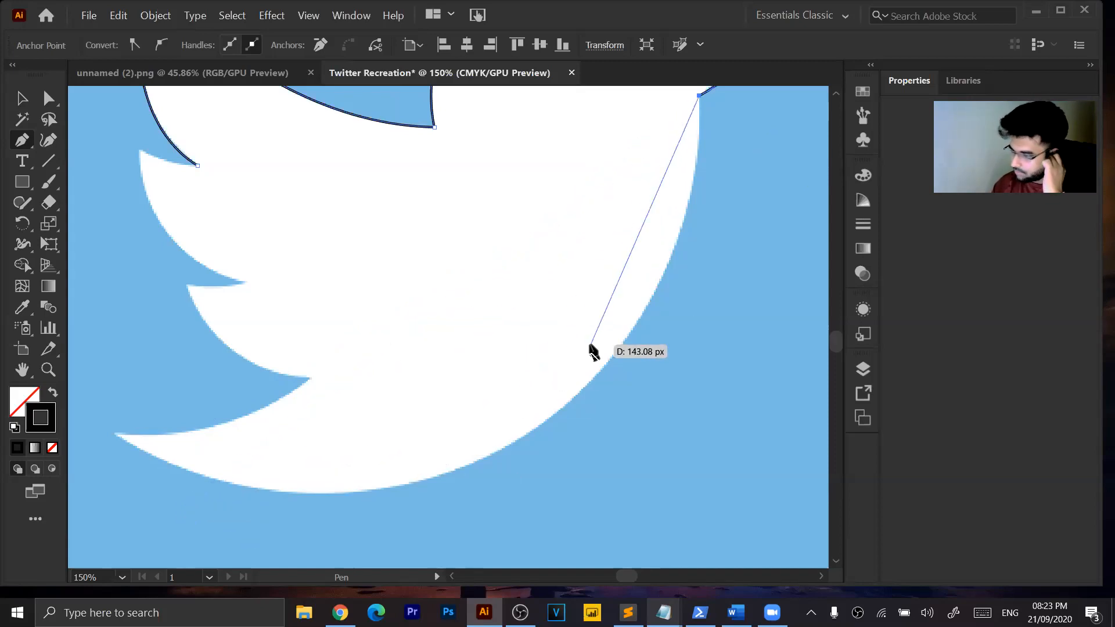
Extend the path down the breast to a smooth anchor on its lower edge, and curve it to the tail's tip.
scroll(593, 351, "up", 2)
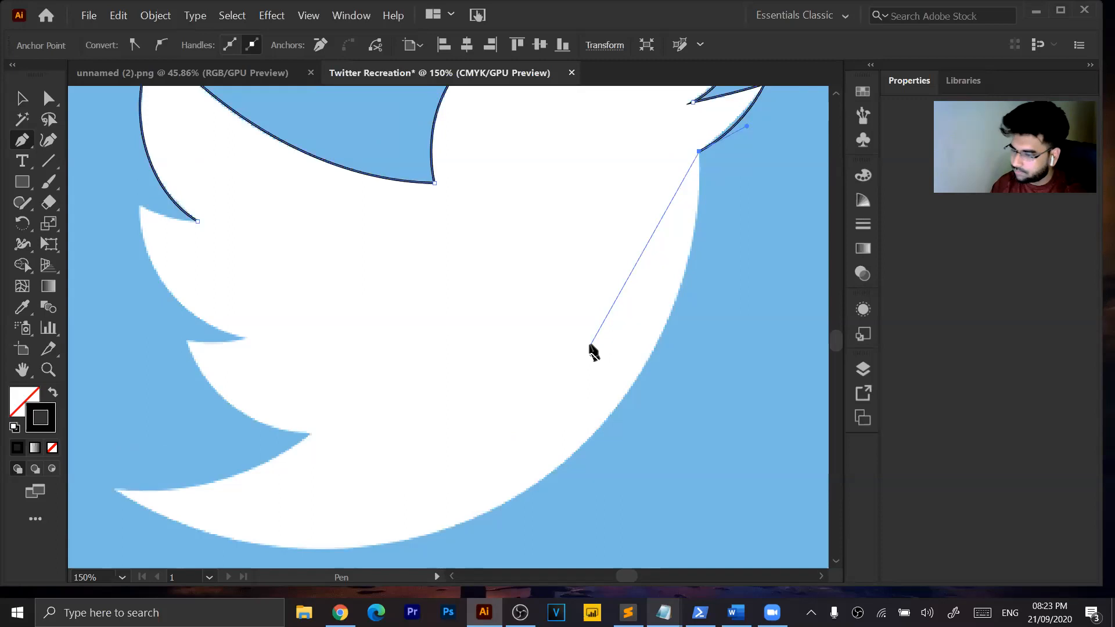
left_click_drag(623, 396, 542, 477)
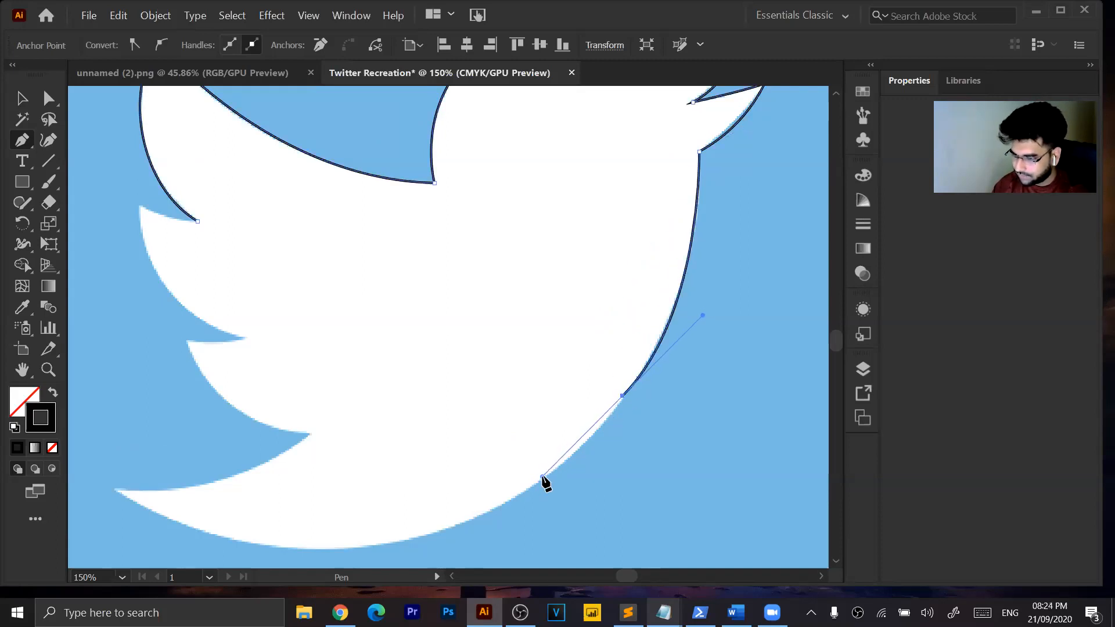
mouse_move(113, 488)
left_mouse_down()
mouse_move(75, 453)
mouse_move(191, 430)
mouse_move(420, 352)
mouse_move(534, 362)
mouse_move(521, 364)
left_mouse_up()
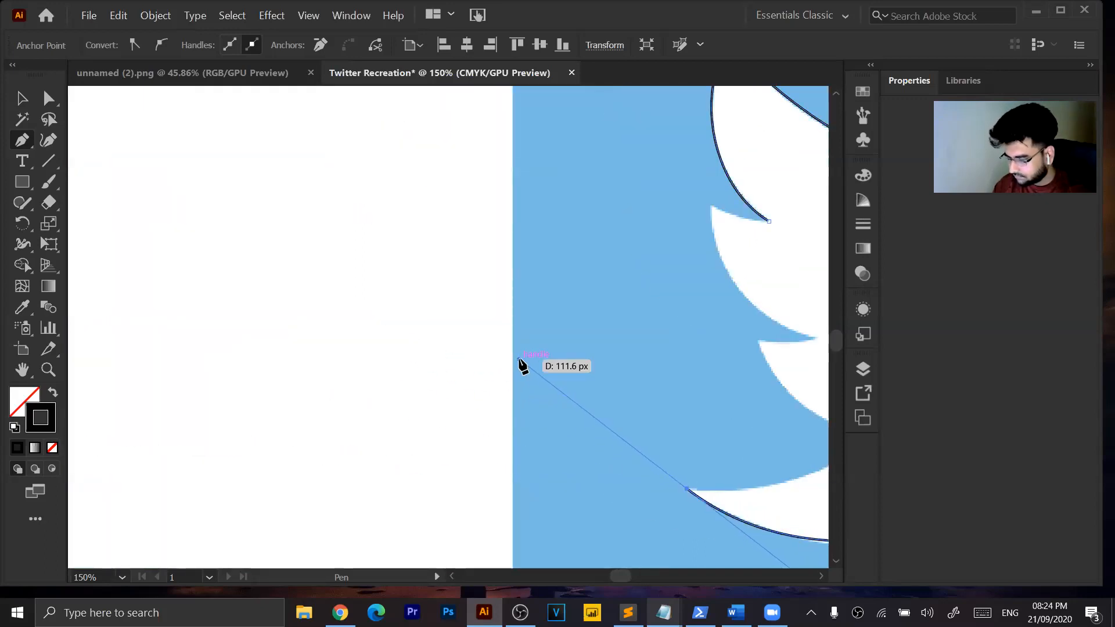
scroll(521, 365, "right", 10)
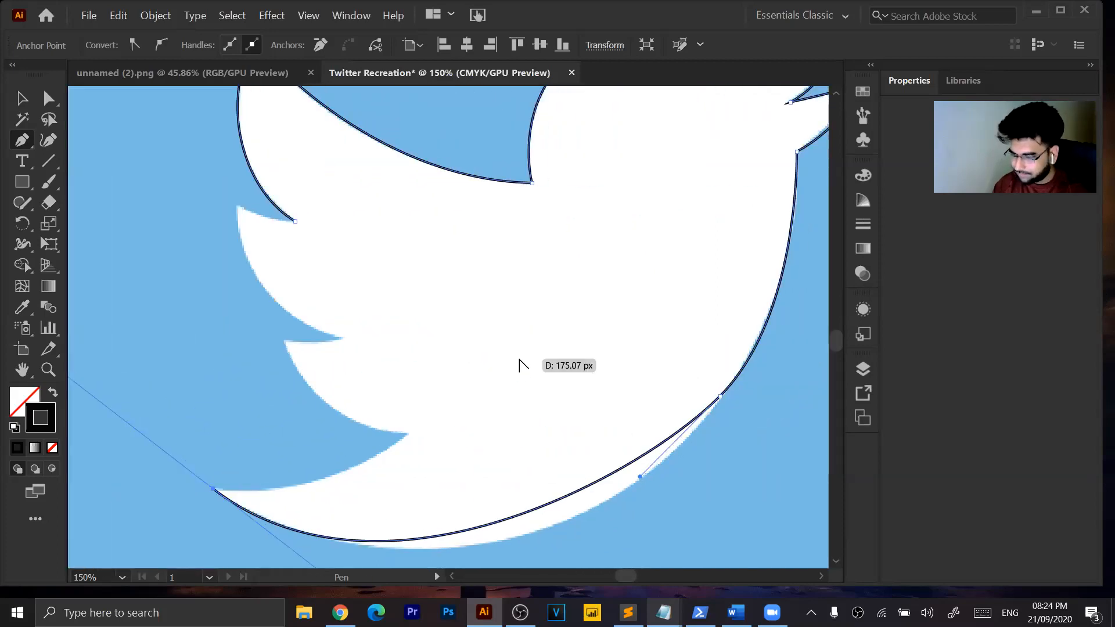
Pull the breast anchor's outgoing handle lower to fit the belly curve, and try removing that anchor's upper handle.
left_click_drag(640, 477, 644, 530)
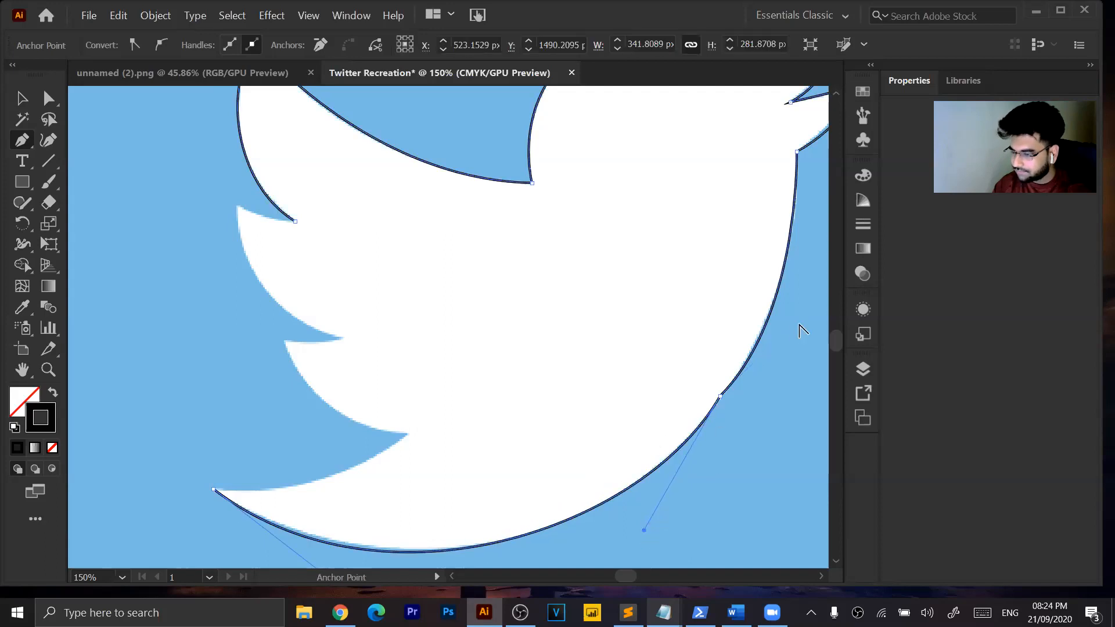
left_click(720, 396, "alt")
key("ctrl+z")
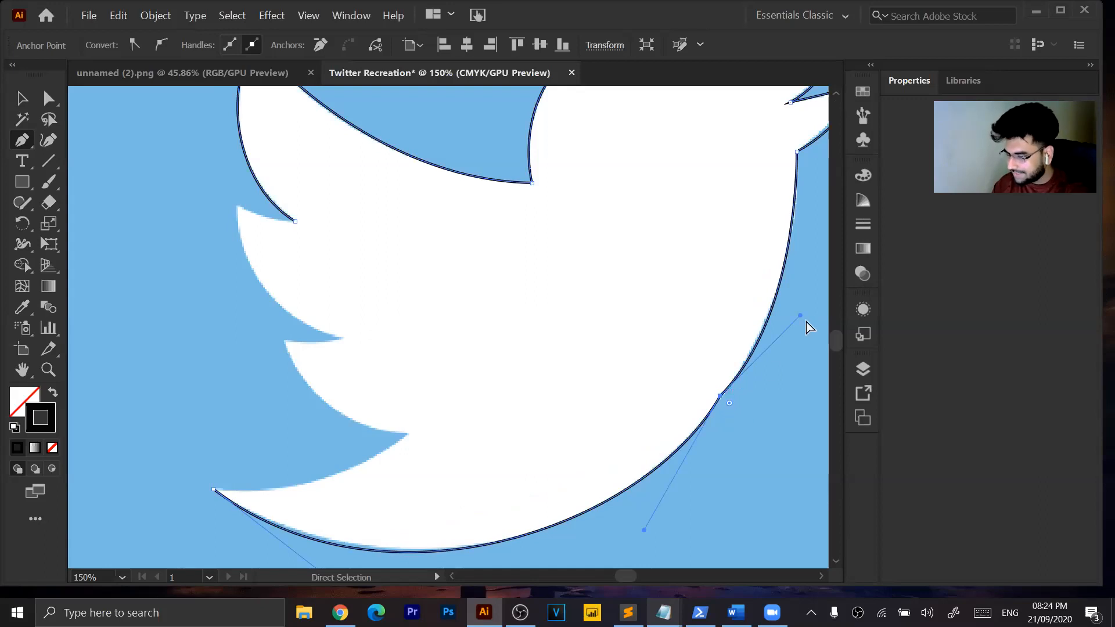
Try to smooth the kink at the breast anchor by moving the anchor onto the edge and readjusting its upper handle.
key("ctrl+plus")
key("ctrl+plus")
key("ctrl+plus")
key("ctrl+plus")
key("ctrl+plus")
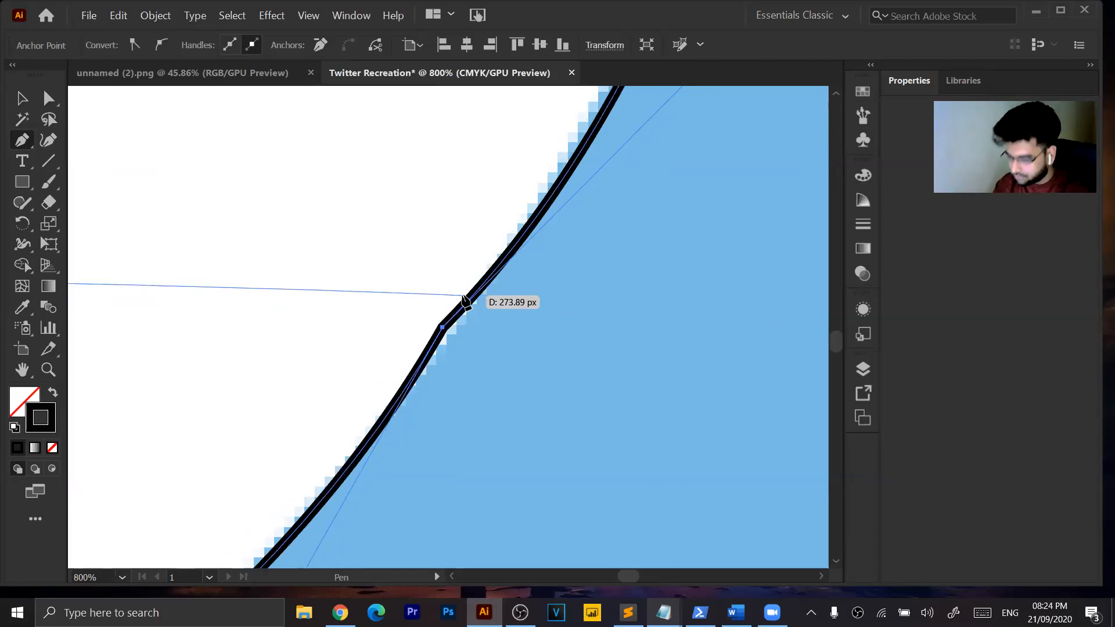
key("ctrl+minus")
key("ctrl+minus")
key("ctrl+minus")
left_click_drag(610, 168, 585, 139)
left_click_drag(449, 333, 464, 341)
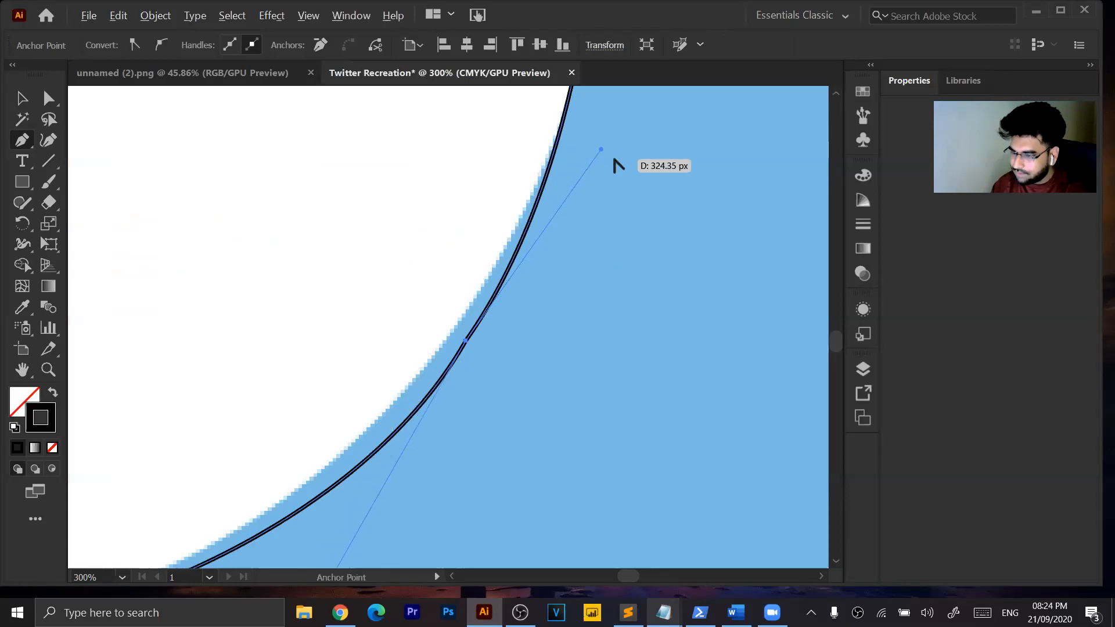
left_click_drag(601, 149, 590, 132)
left_click_drag(466, 341, 439, 348)
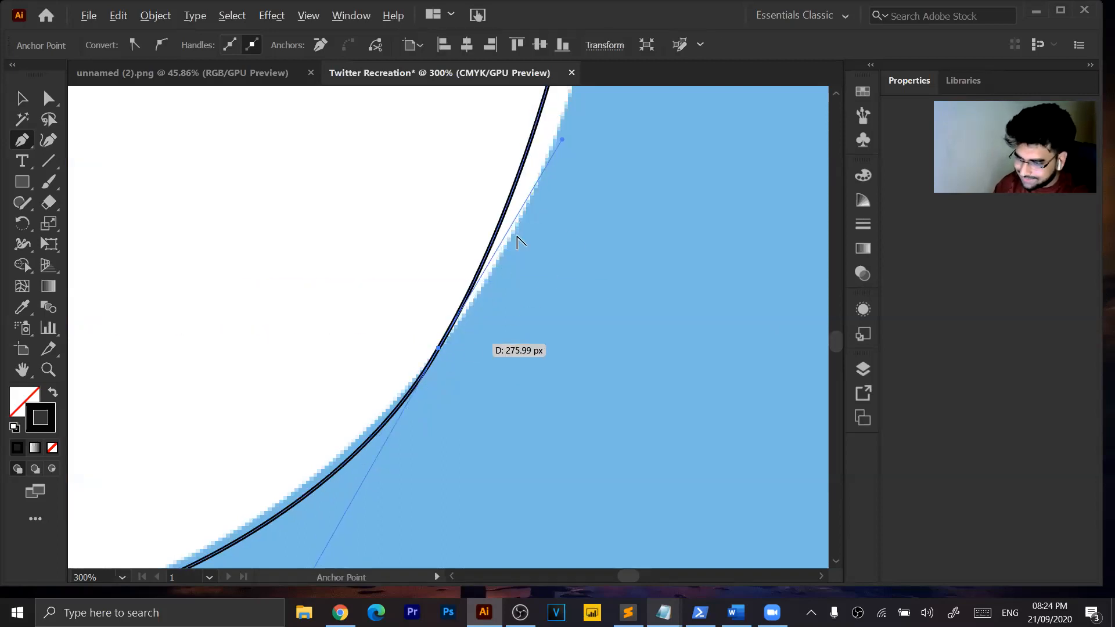
left_click_drag(562, 141, 608, 149)
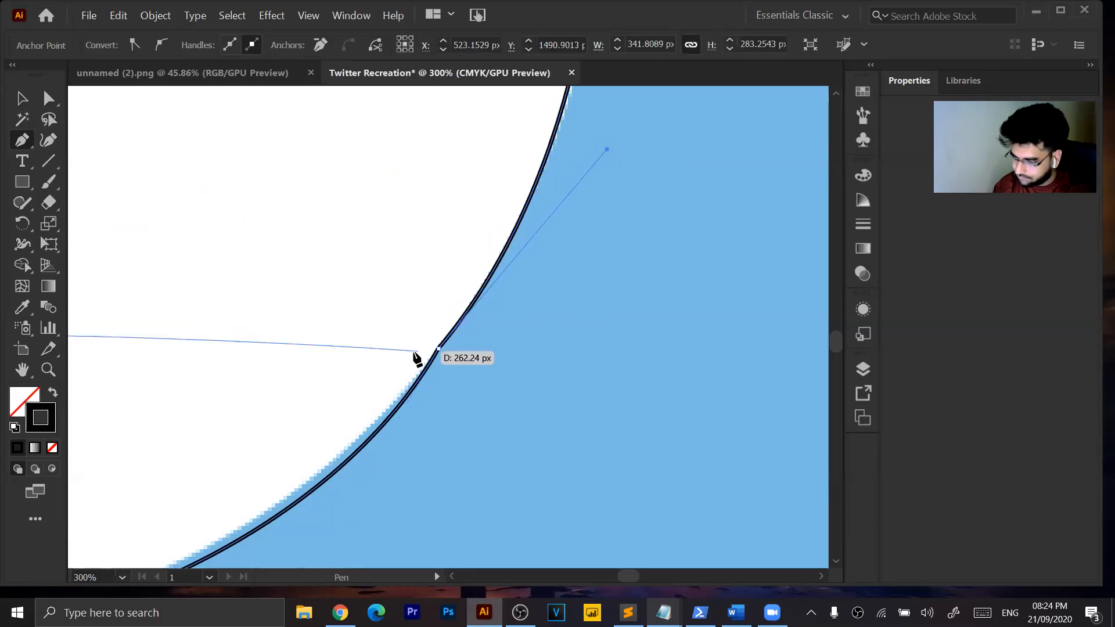
Remove the outgoing handle at the tail's tip and raise its incoming handle to fit the belly edge.
scroll(414, 353, "down", 8)
scroll(414, 352, "left", 5)
scroll(415, 356, "up", 5)
scroll(415, 356, "left", 8)
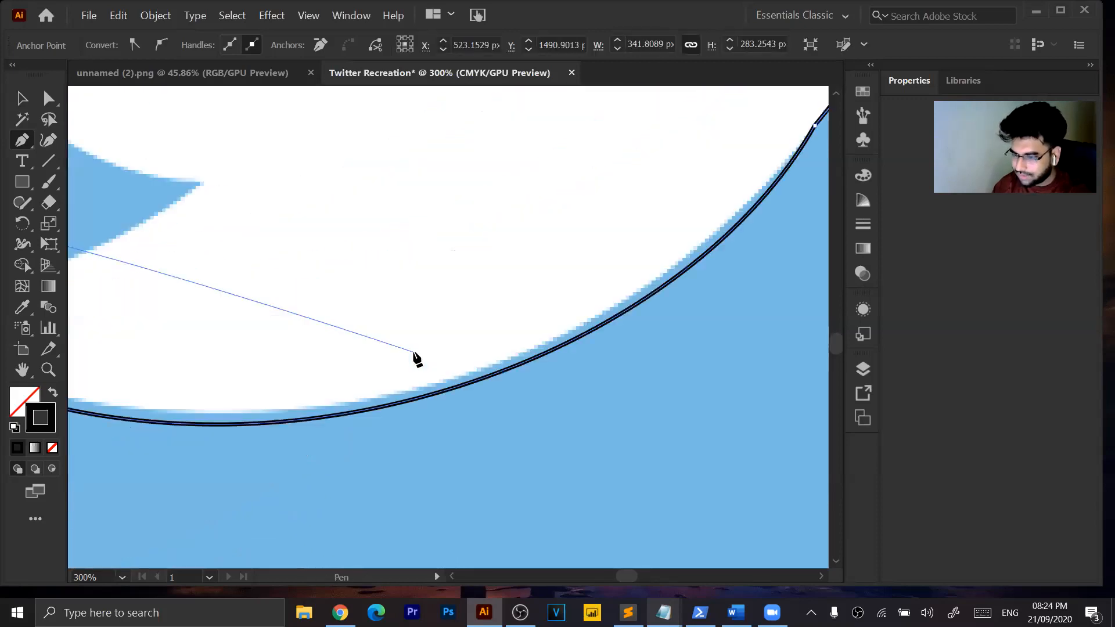
scroll(418, 359, "left", 2)
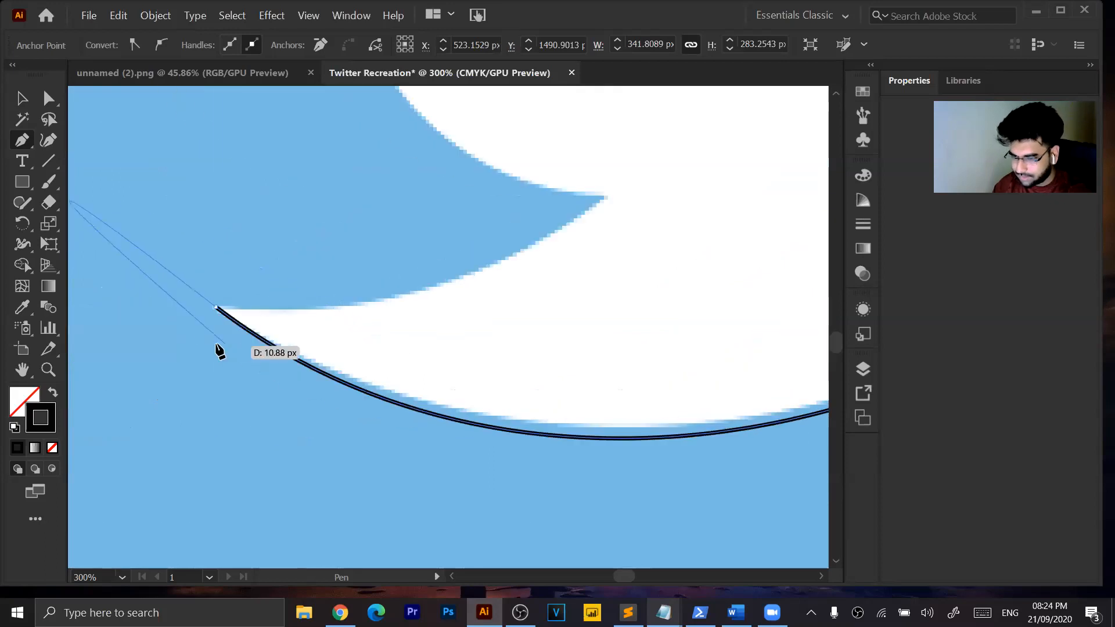
left_click(218, 308)
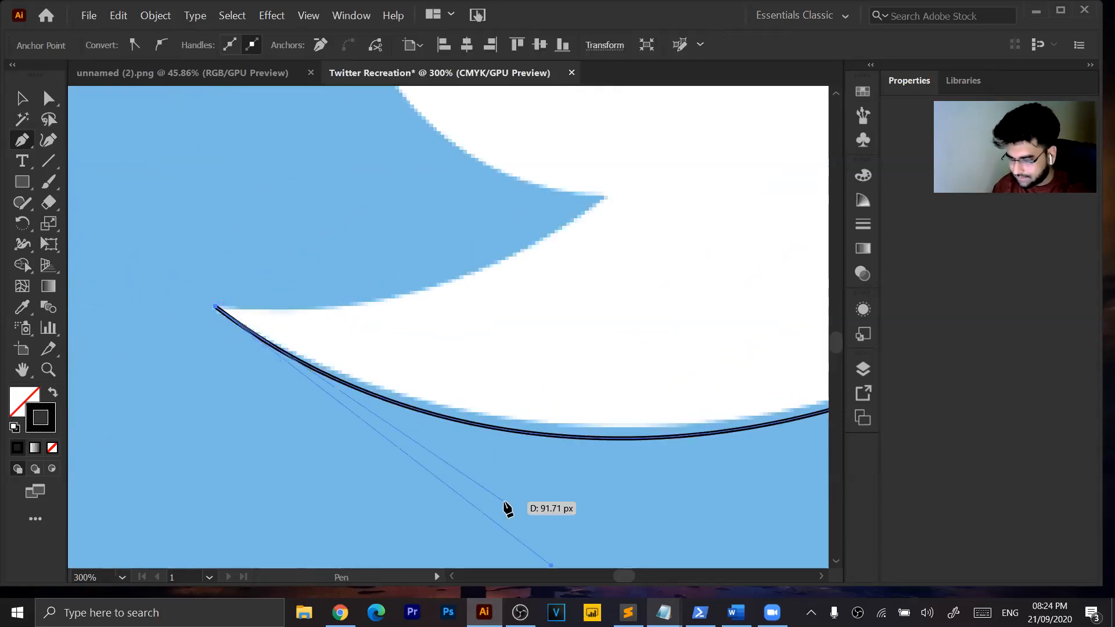
scroll(505, 507, "down", 4)
left_click_drag(551, 455, 597, 422)
Delete the breast anchor and lengthen the tail tip's handle so one curve runs from throat to tail along the belly.
scroll(597, 422, "up", 5)
scroll(597, 422, "right", 3)
scroll(599, 427, "right", 10)
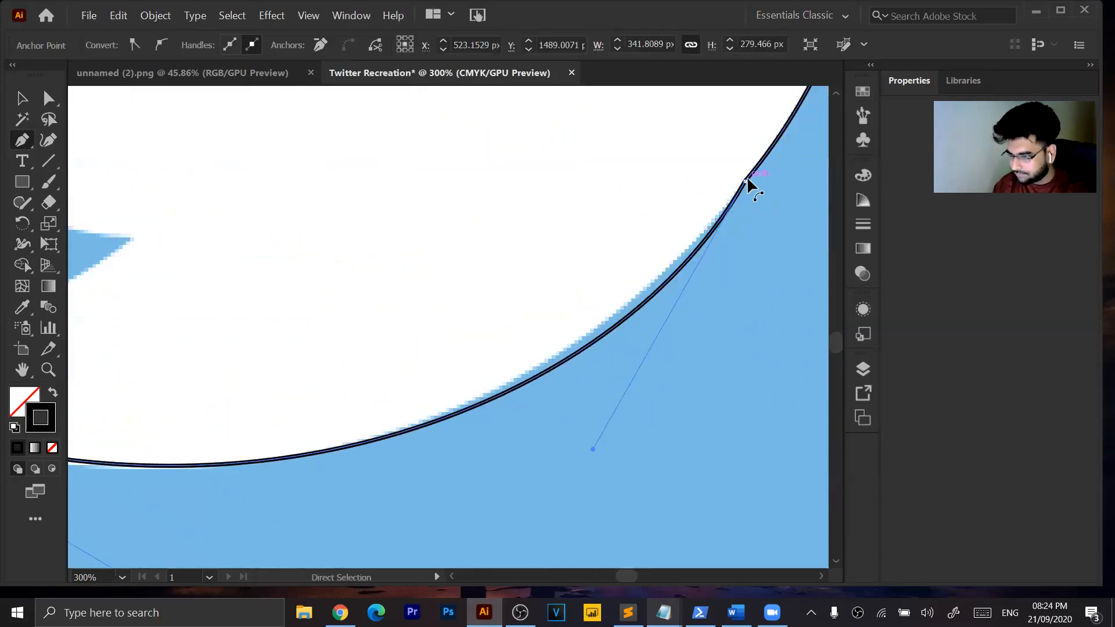
left_click(746, 182)
left_click(746, 182)
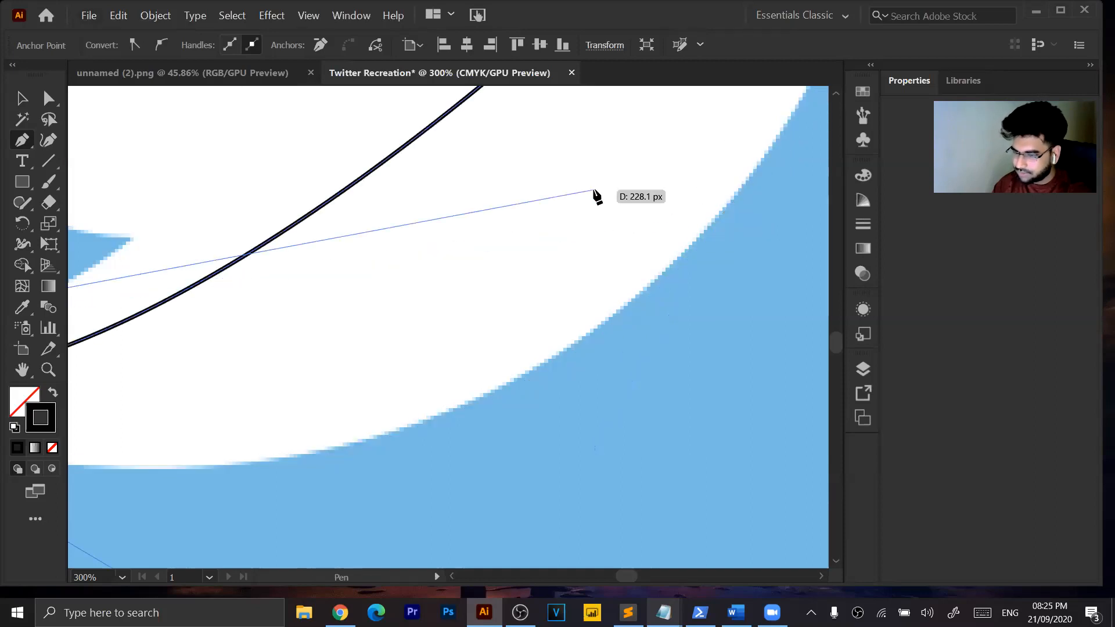
scroll(597, 195, "down", 3)
scroll(598, 196, "up", 3)
key("ctrl+minus")
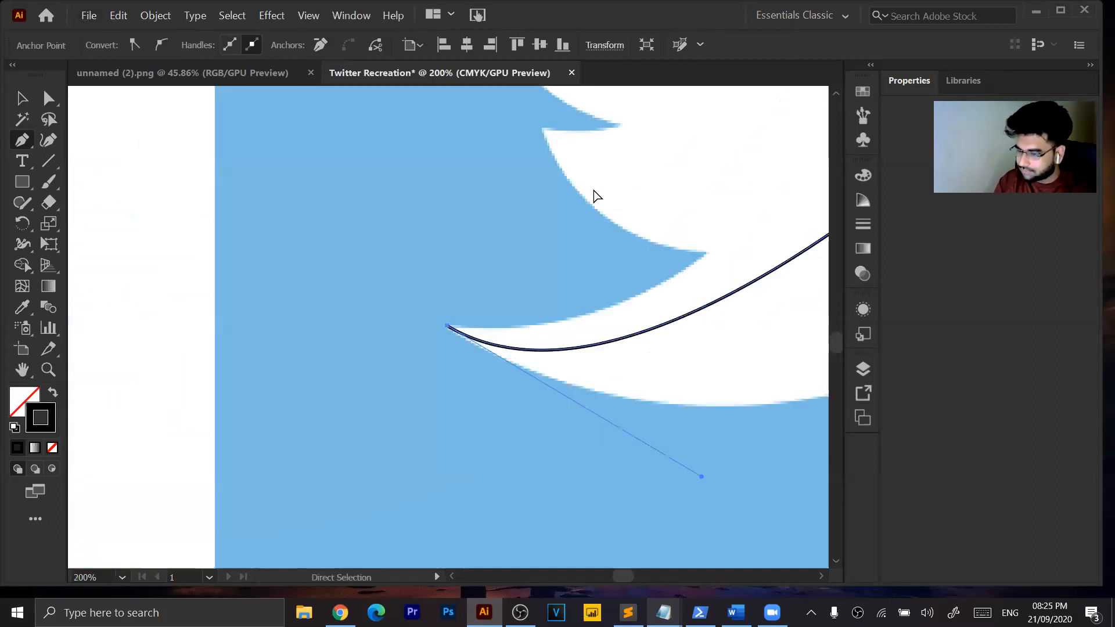
key("ctrl+minus")
key("ctrl+minus")
key("ctrl+minus")
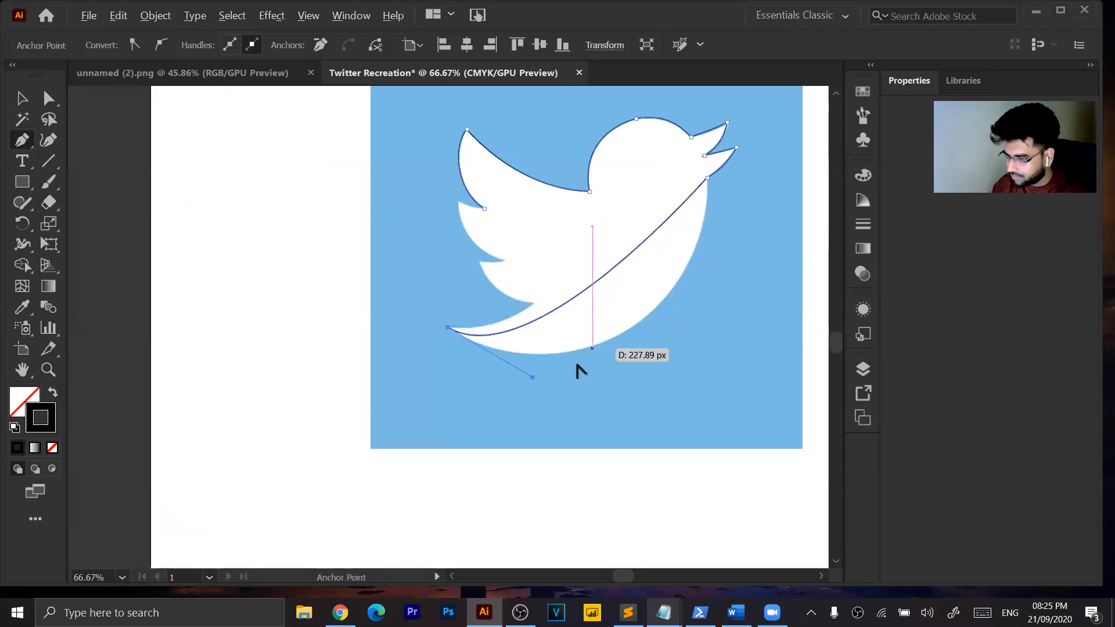
left_click_drag(531, 378, 690, 430)
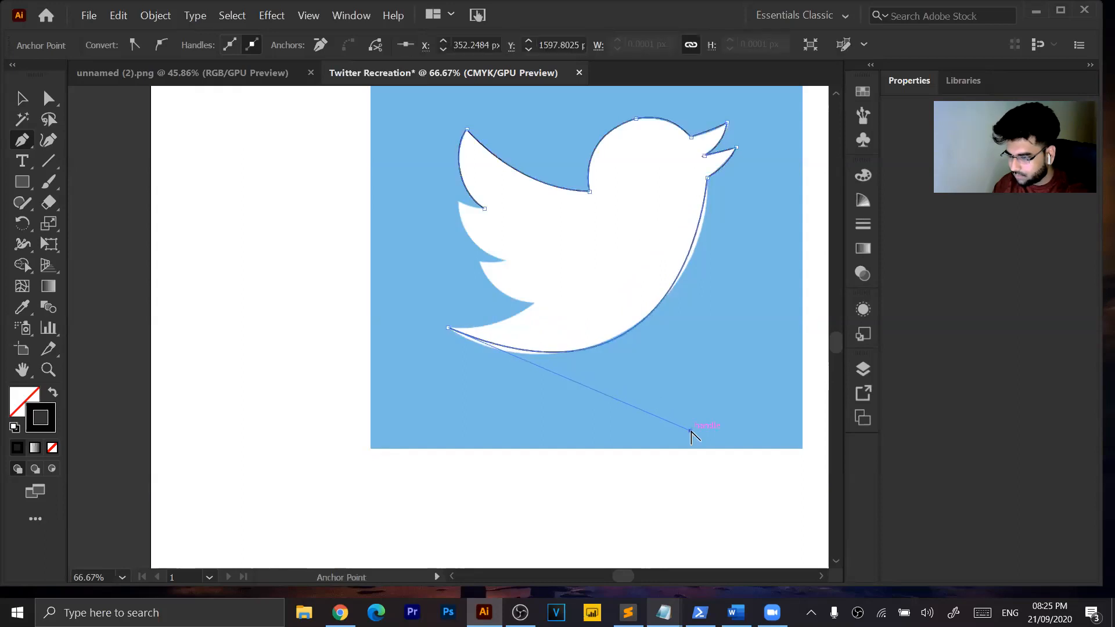
Try to bend the lower beak's underside onto the reference by resetting the throat anchor and adjusting a new handle.
left_click(708, 176)
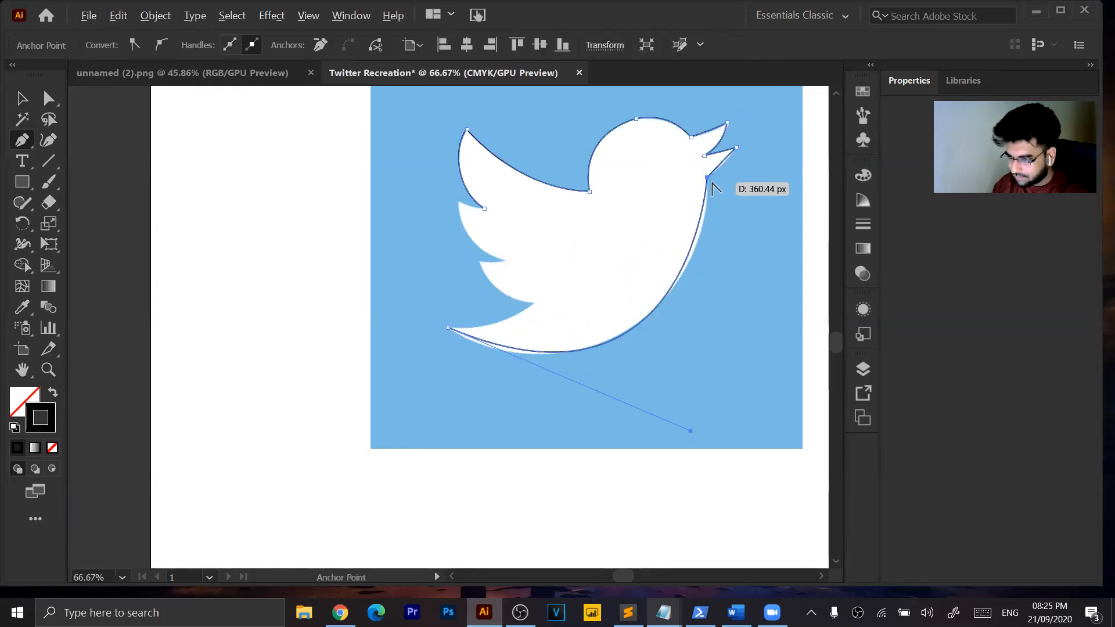
mouse_move(708, 178)
left_mouse_down()
mouse_move(697, 192)
mouse_move(713, 170)
left_mouse_up()
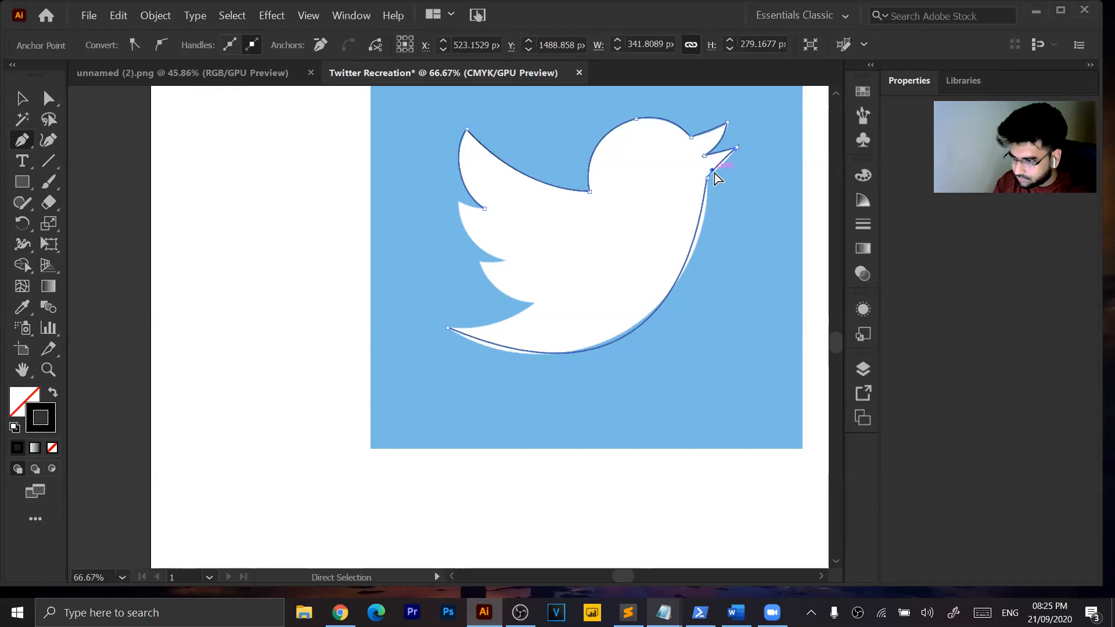
key("ctrl+=")
key("ctrl+=")
key("ctrl+=")
key("ctrl+=")
key("ctrl+=")
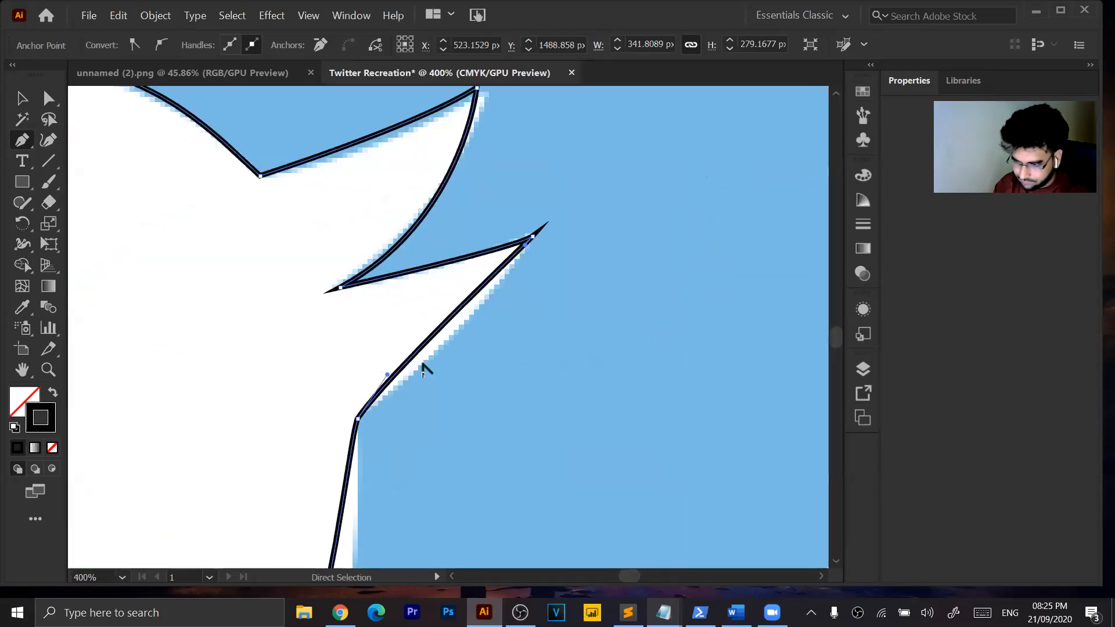
left_click_drag(387, 376, 412, 395)
key("ctrl+minus")
key("ctrl+minus")
key("ctrl+minus")
key("ctrl+minus")
key("ctrl+minus")
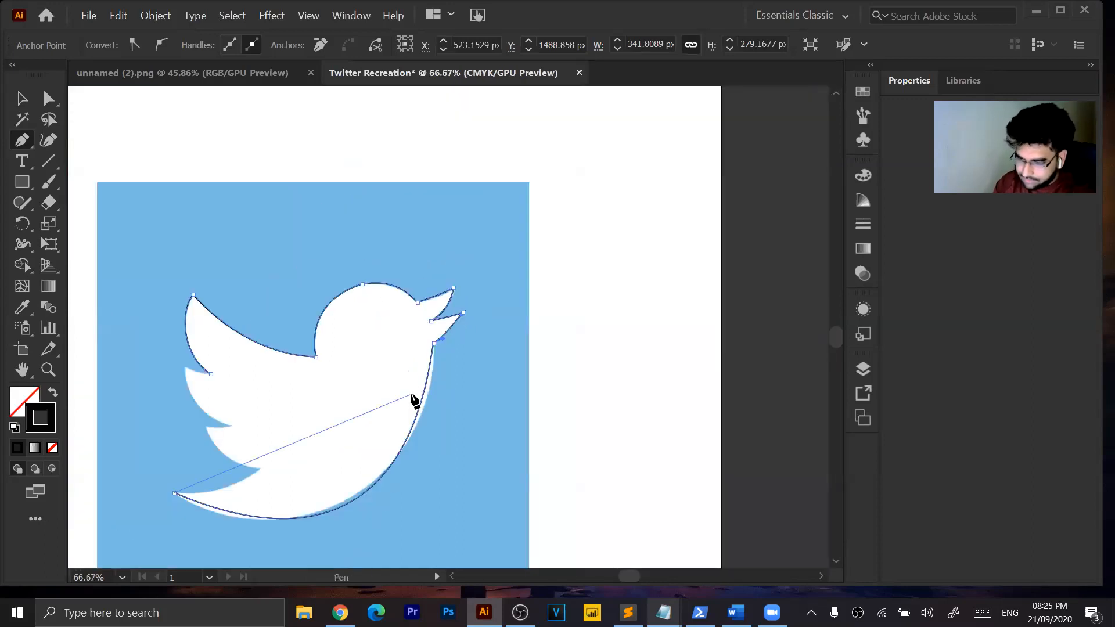
Reset the throat anchor to a corner and pull a downward handle from it to round the breast's upper edge.
left_click(433, 344, "alt")
key("ctrl+plus")
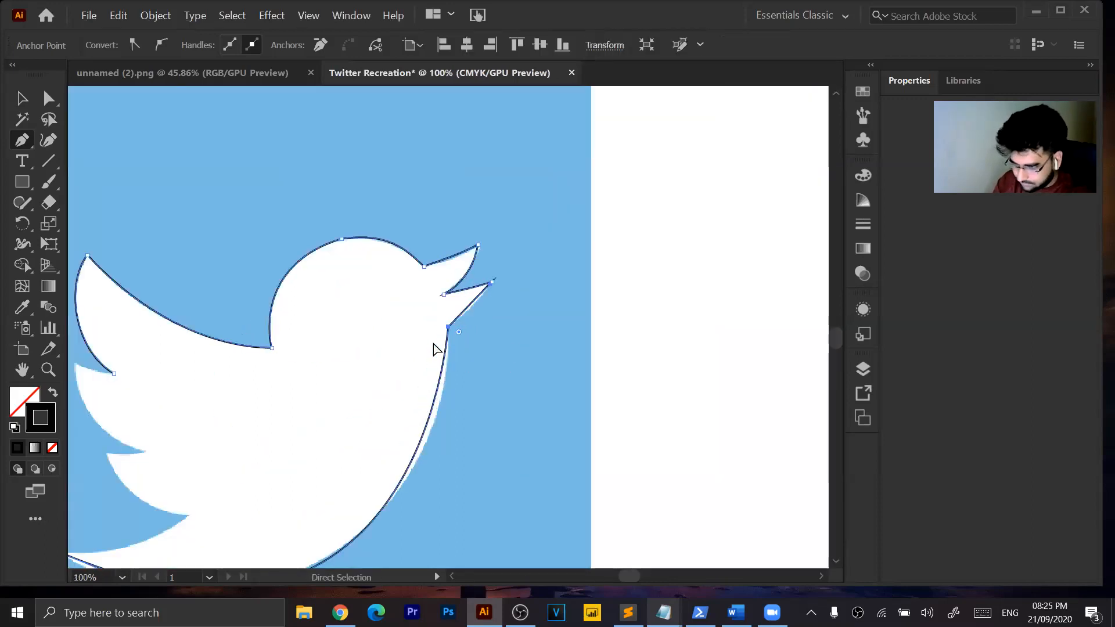
key("ctrl+plus")
key("ctrl+plus")
key("ctrl+plus")
key("ctrl+plus")
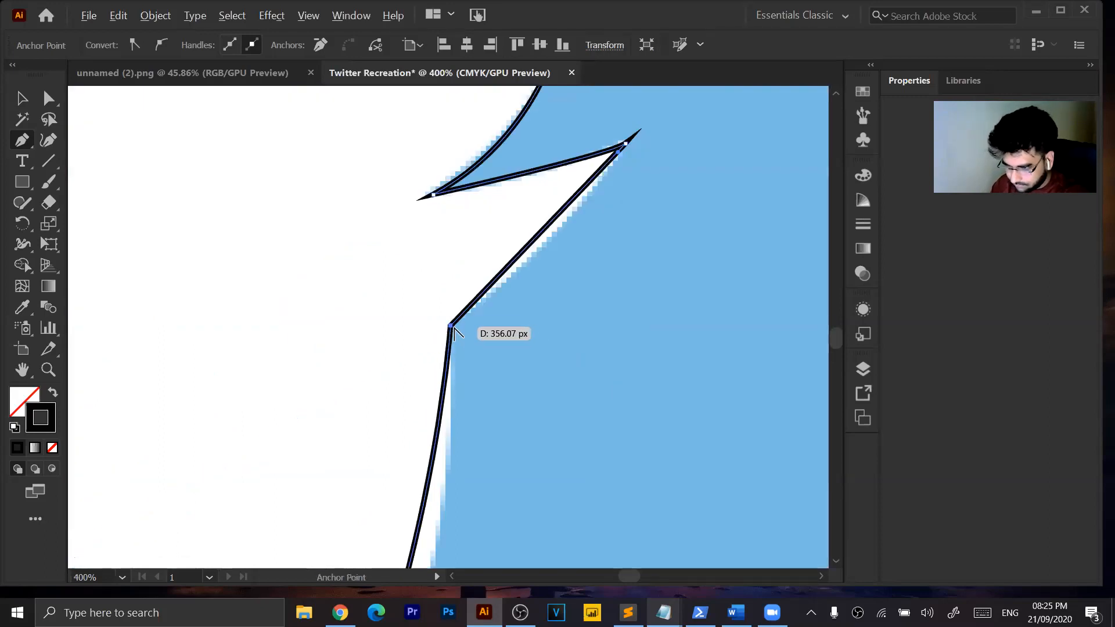
left_click_drag(451, 325, 481, 417)
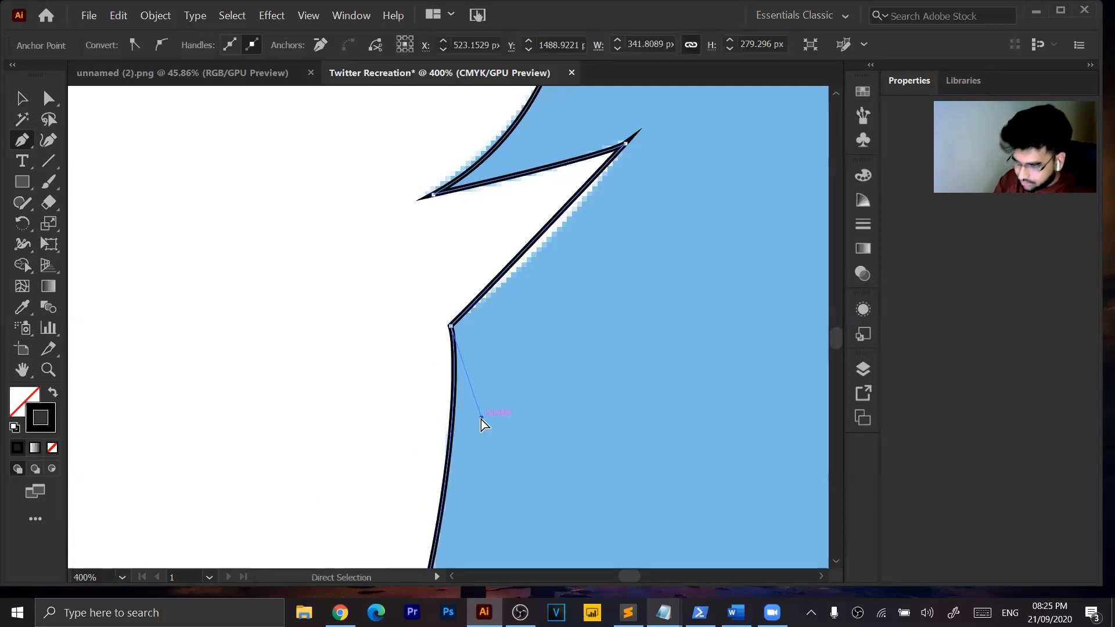
Shorten the tail tip's handle slightly to bring the breast and belly curve closer to the reference edge.
key("ctrl+minus")
key("ctrl+minus")
key("ctrl+minus")
key("ctrl+minus")
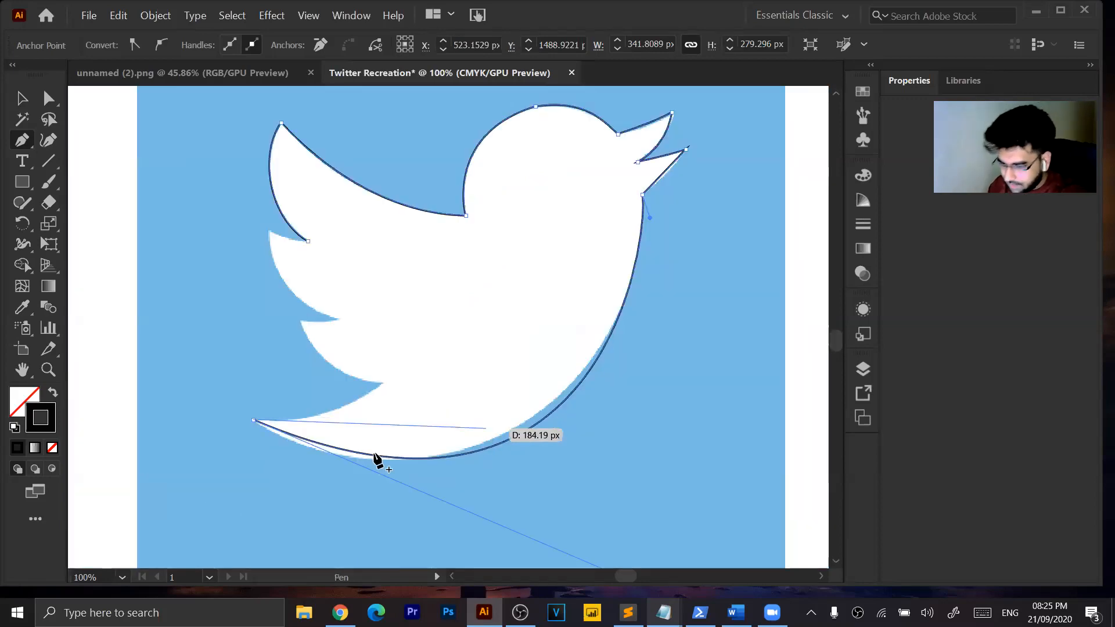
scroll(622, 406, "down", 3)
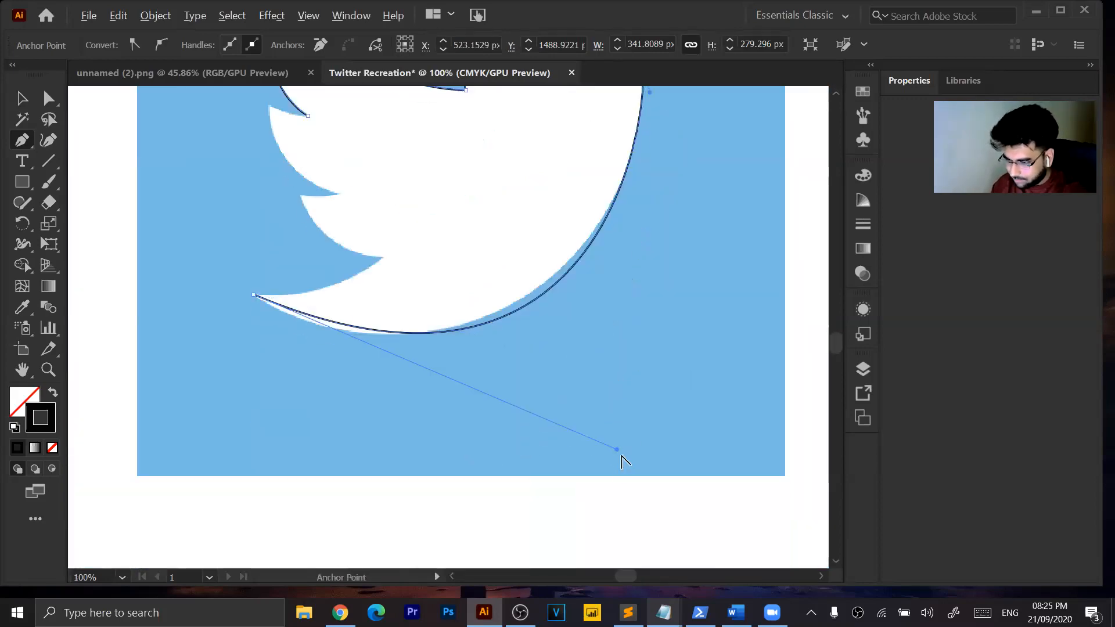
mouse_move(616, 450)
left_mouse_down()
mouse_move(595, 424)
mouse_move(570, 438)
mouse_move(503, 399)
mouse_move(571, 447)
mouse_move(614, 438)
mouse_move(599, 442)
left_mouse_up()
scroll(528, 416, "up", 5)
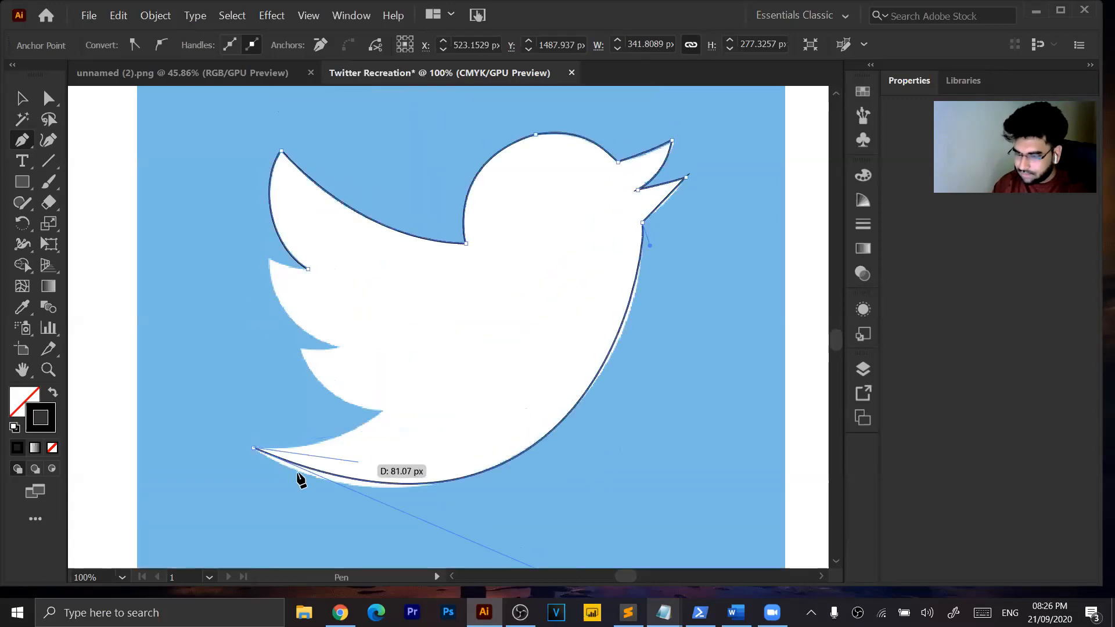
Continue the path from the tail's tip to the notch above it and around the lowest wing feather to the next notch.
left_click_drag(254, 450, 415, 377)
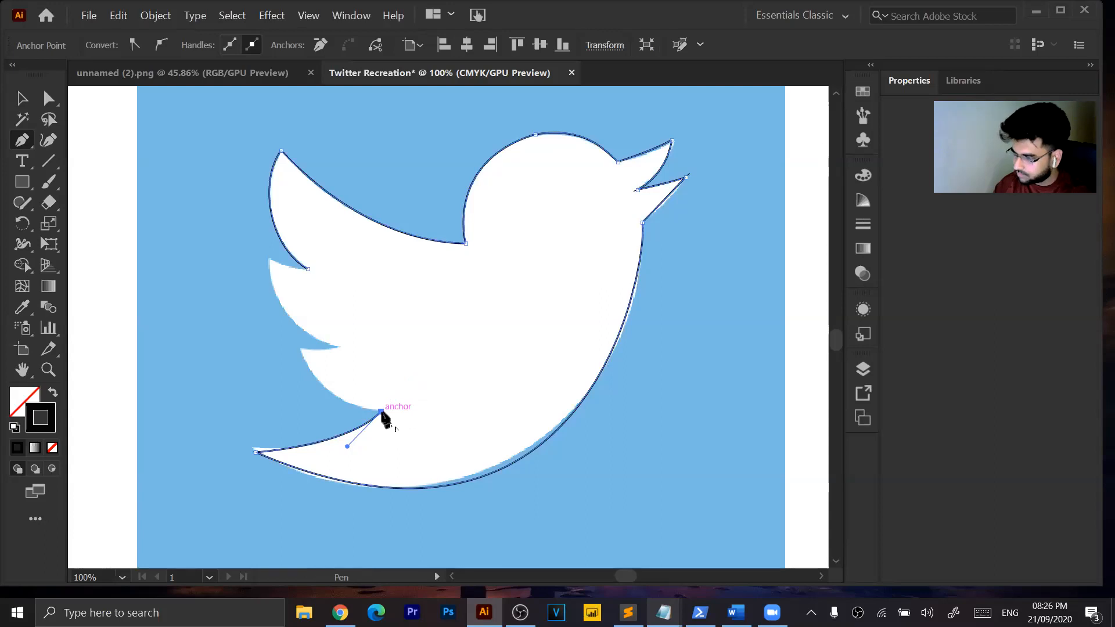
left_click_drag(301, 350, 289, 295)
left_click_drag(301, 349, 275, 312)
left_click(338, 347)
Curve the path to the middle feather's tip and close the outline at the starting anchor in the upper feather notch.
left_click_drag(270, 259, 281, 210)
left_click(269, 260)
mouse_move(307, 269)
left_mouse_down()
mouse_move(319, 278)
mouse_move(313, 263)
mouse_move(305, 269)
left_mouse_up()
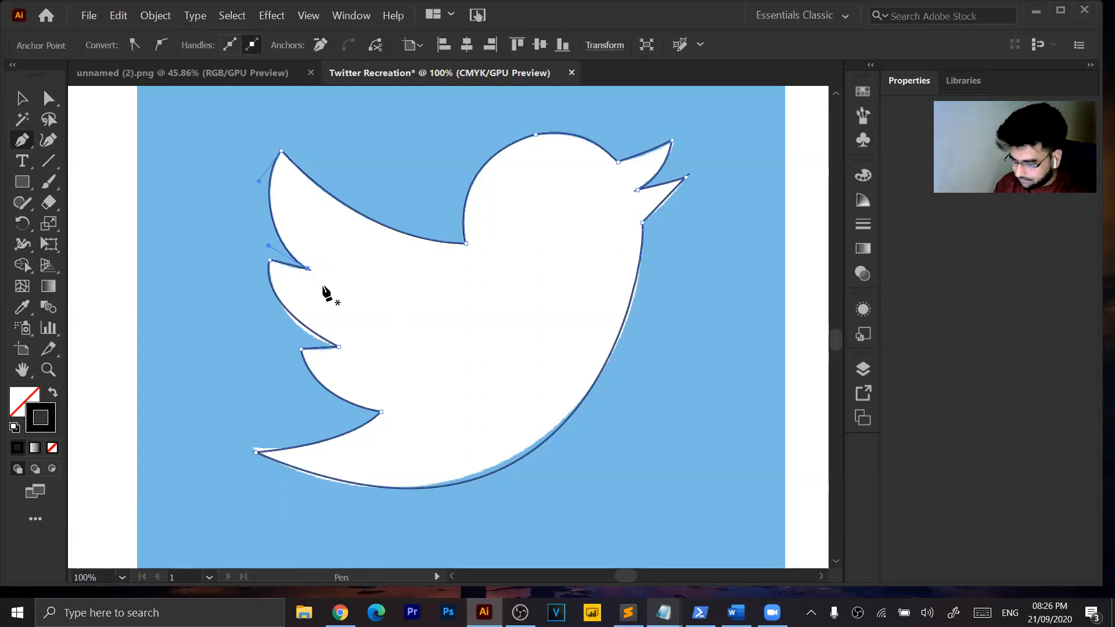
scroll(325, 292, "up", 7)
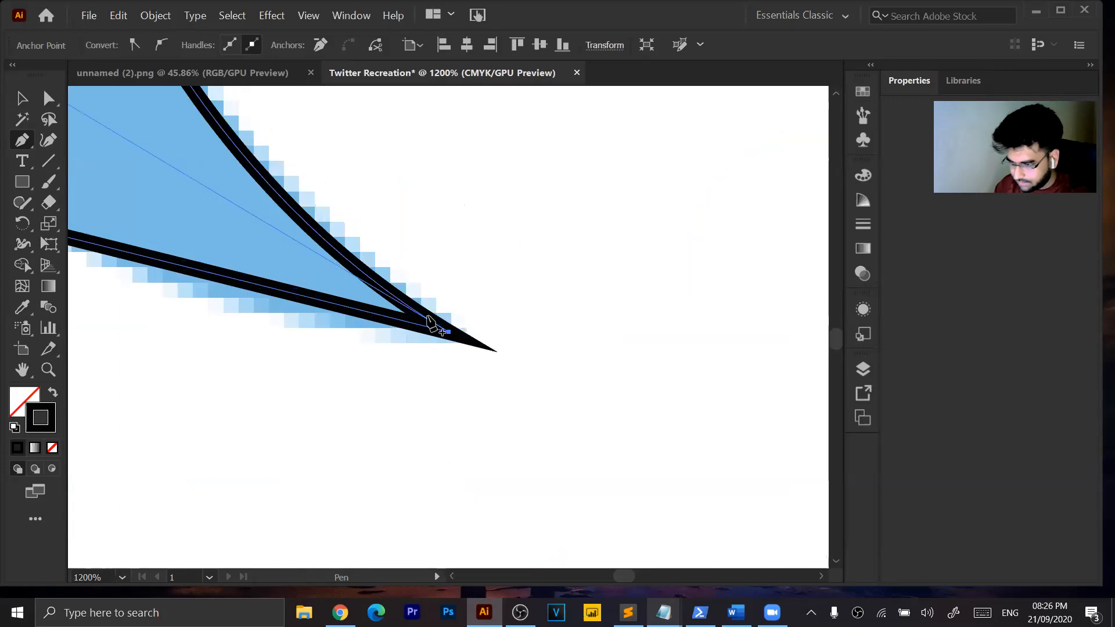
scroll(452, 337, "down", 7)
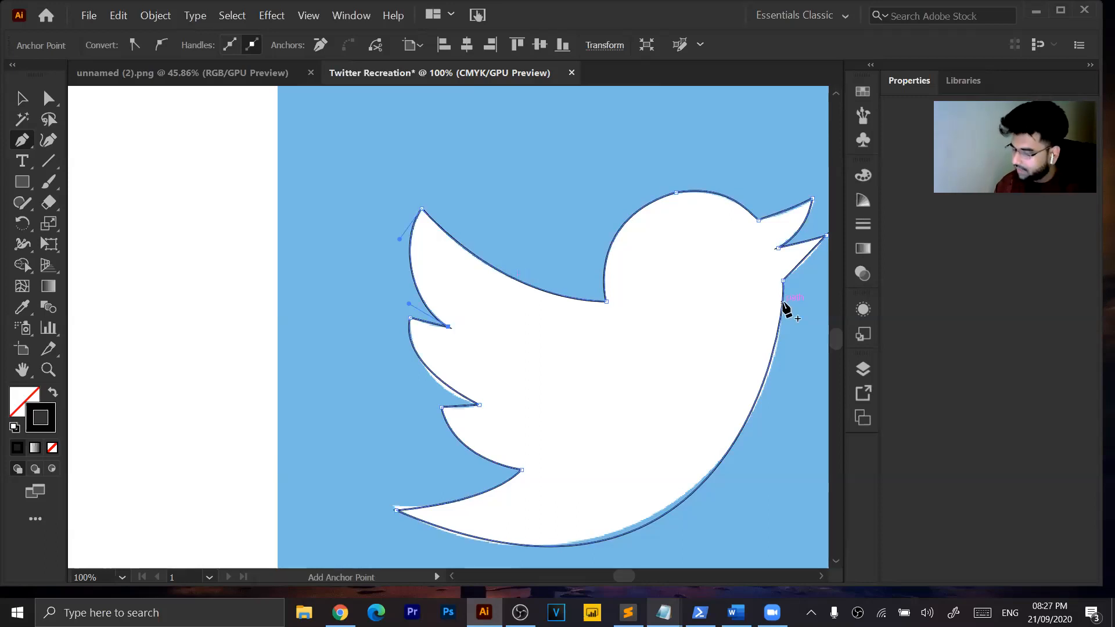
Display the document's layers and pick the traced path's entry above the locked image.
left_click(869, 374)
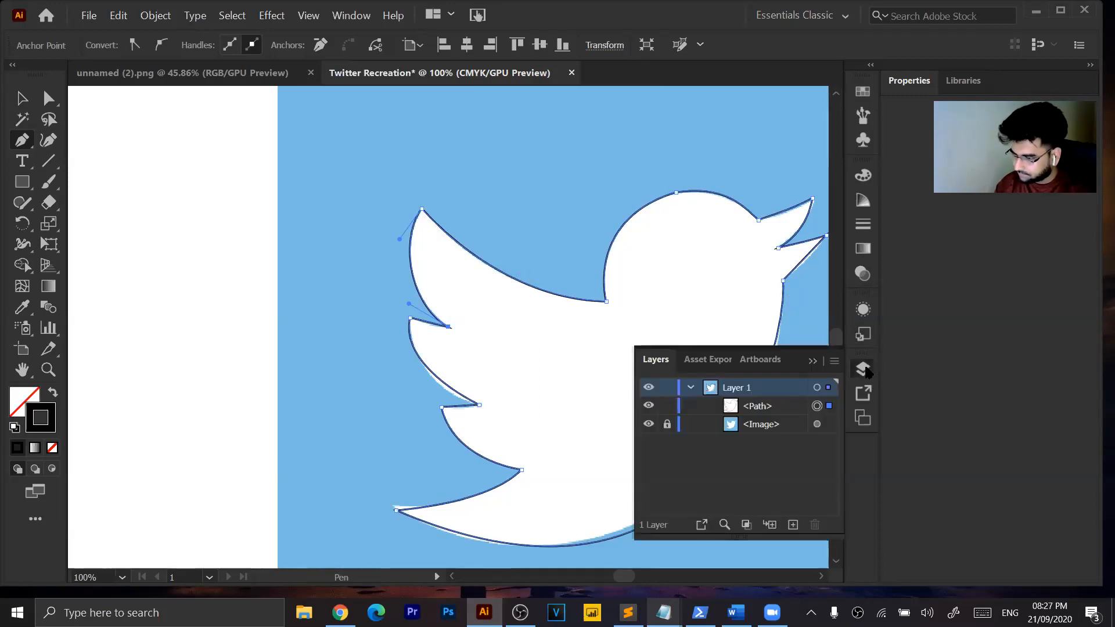
left_click(739, 406)
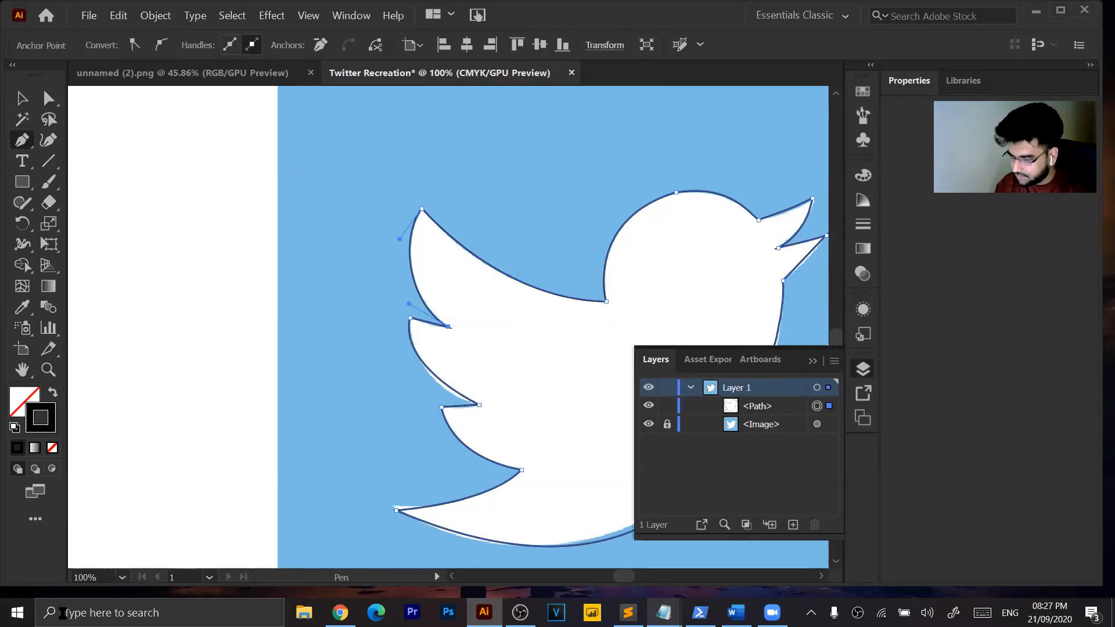
Enlarge the screen to 400% with Windows Magnifier to examine the layer entries, and quit Magnifier.
key("super")
type("zoo")
key("BackSpace")
key("BackSpace")
key("BackSpace")
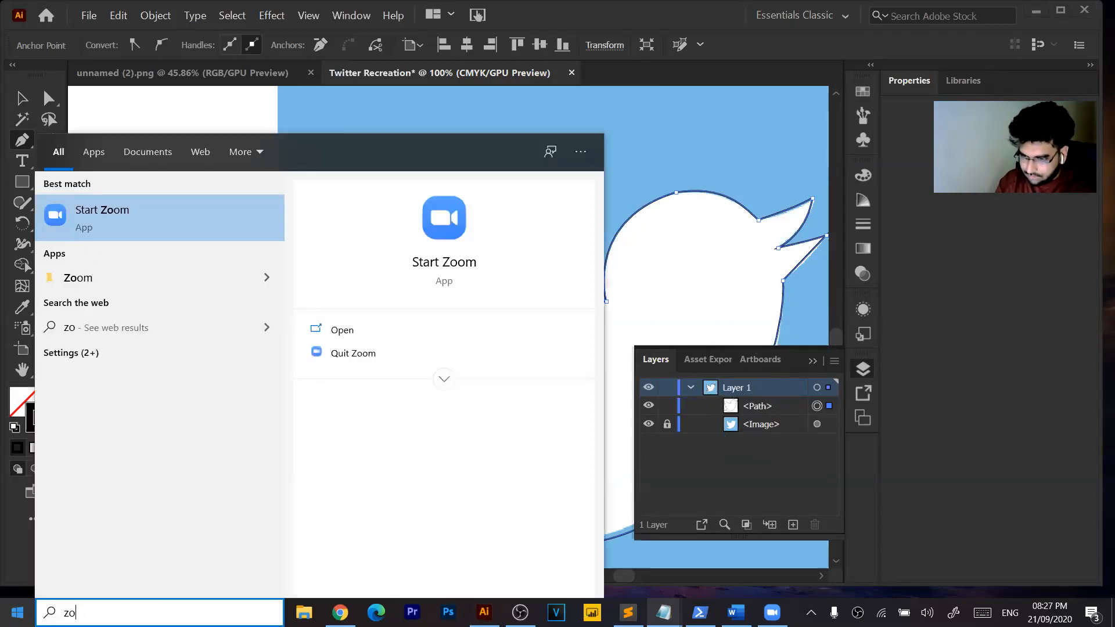
type("mag")
key("Return")
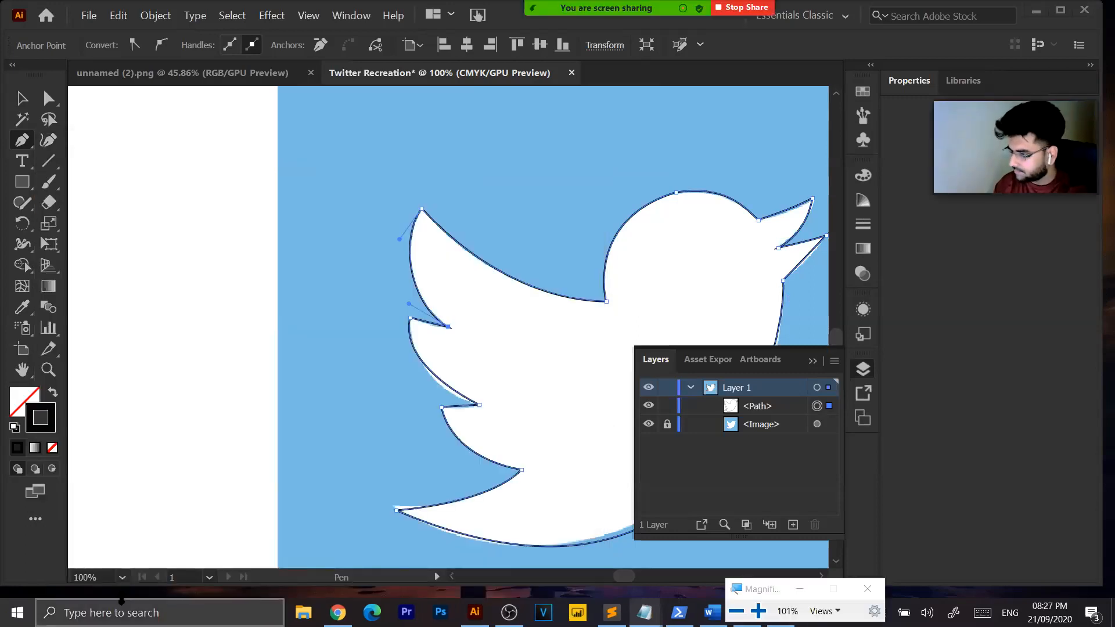
left_click(760, 611)
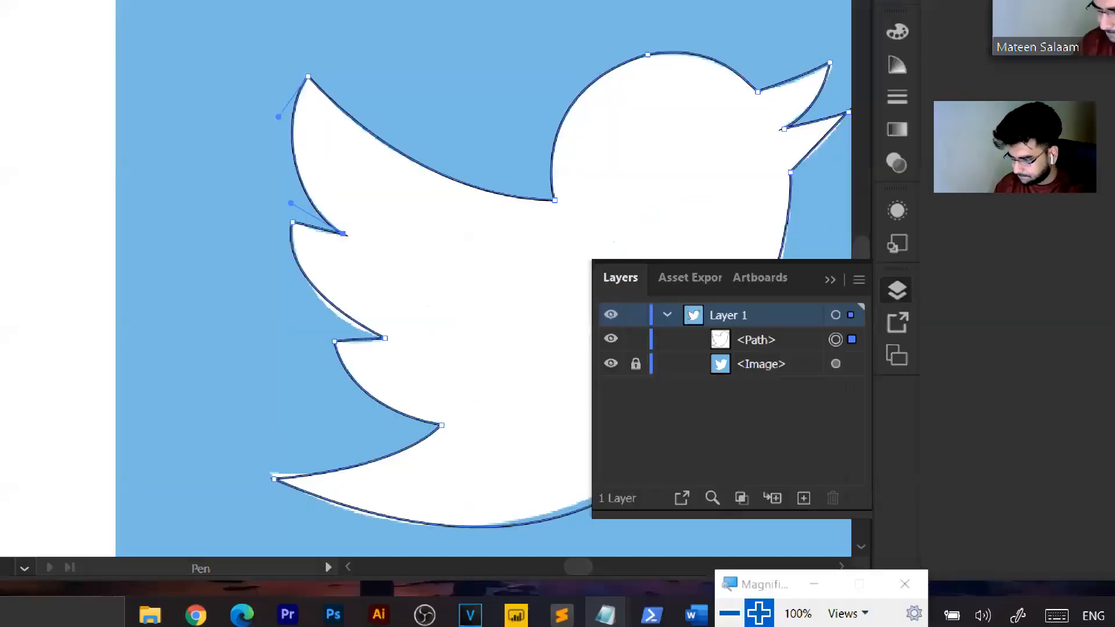
left_click(760, 611)
left_click(760, 612)
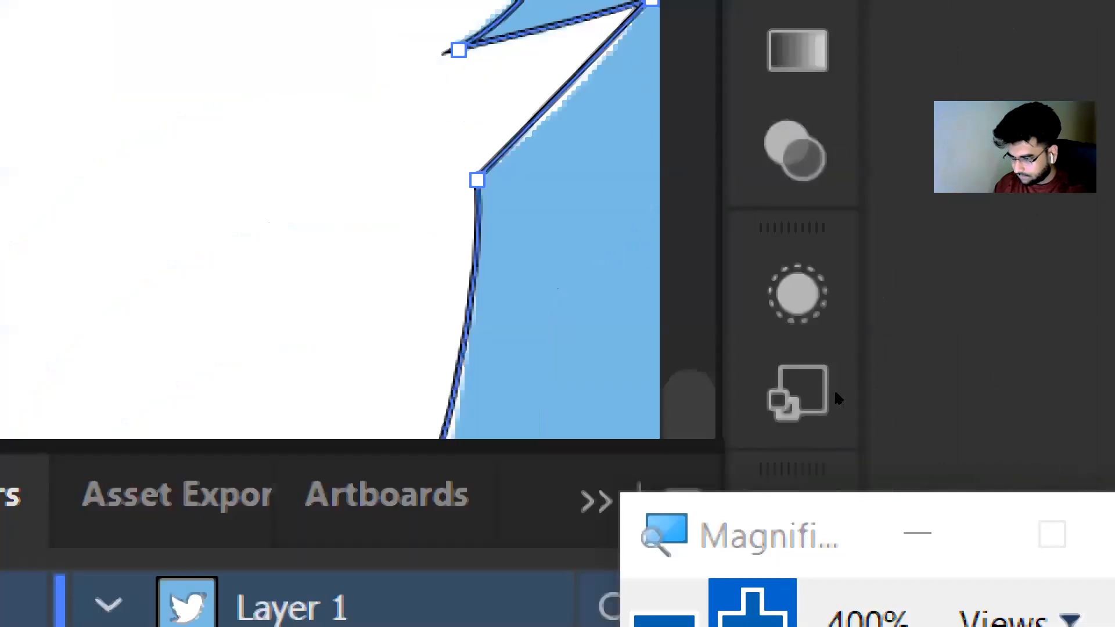
key("ctrl")
key("ctrl")
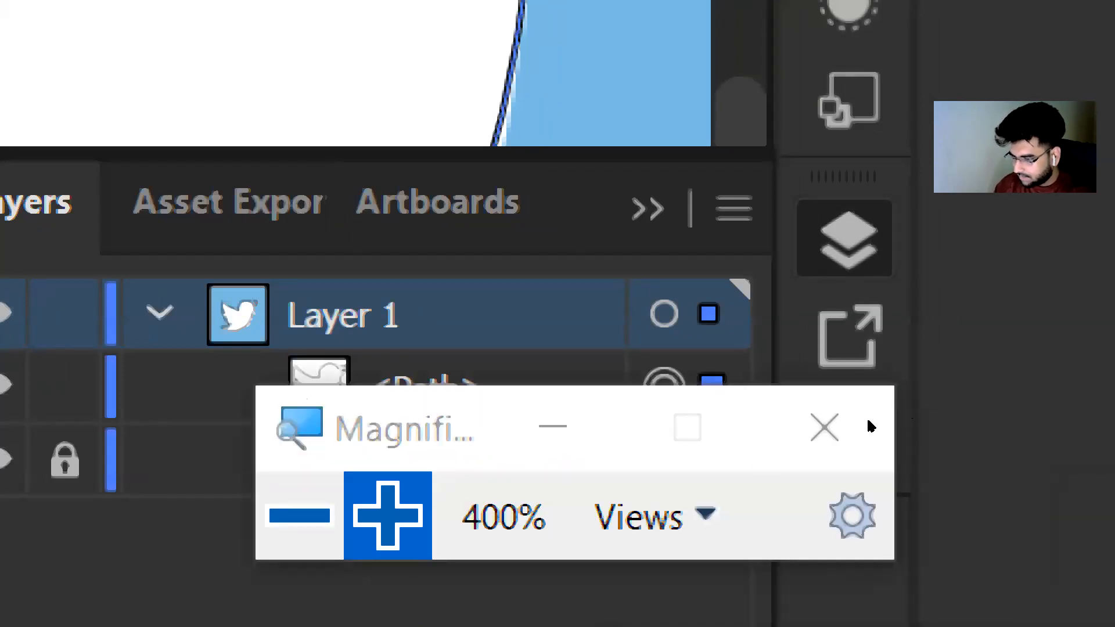
left_click(825, 428)
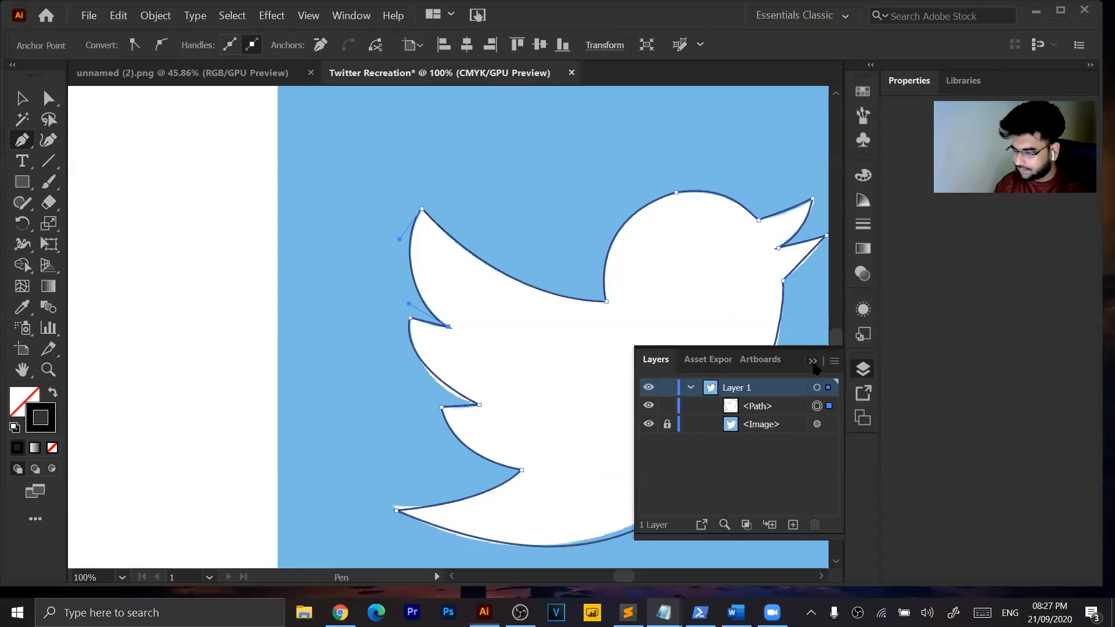
left_click(813, 362)
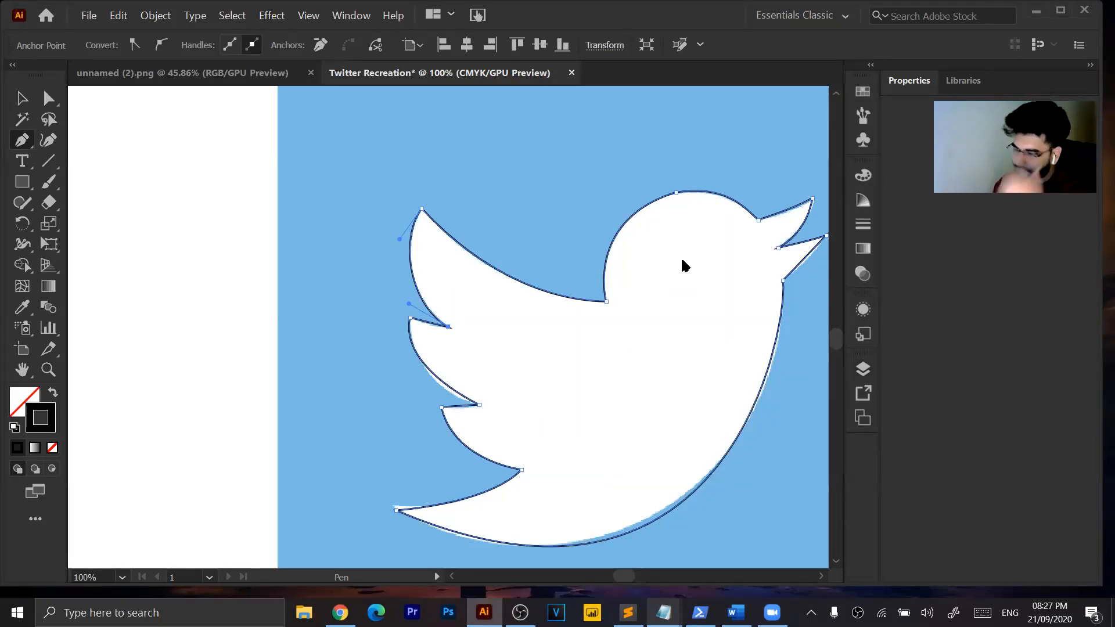
Move the traced bird outline off the reference bird to just below it, overlapping the blue square's lower edge.
left_click(29, 100)
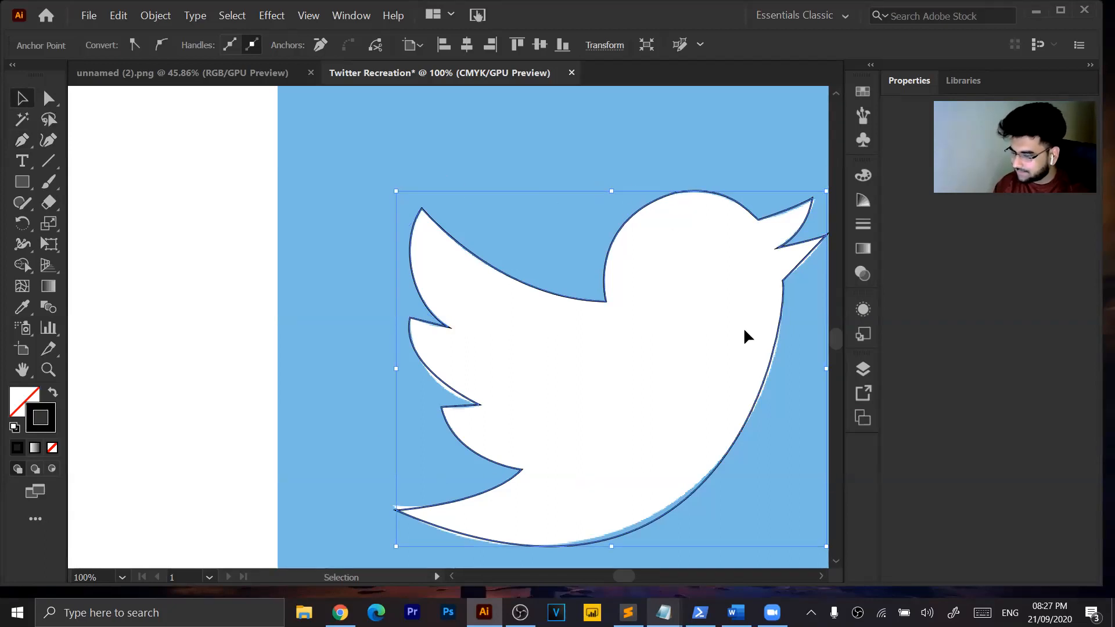
left_click_drag(621, 230, 308, 156)
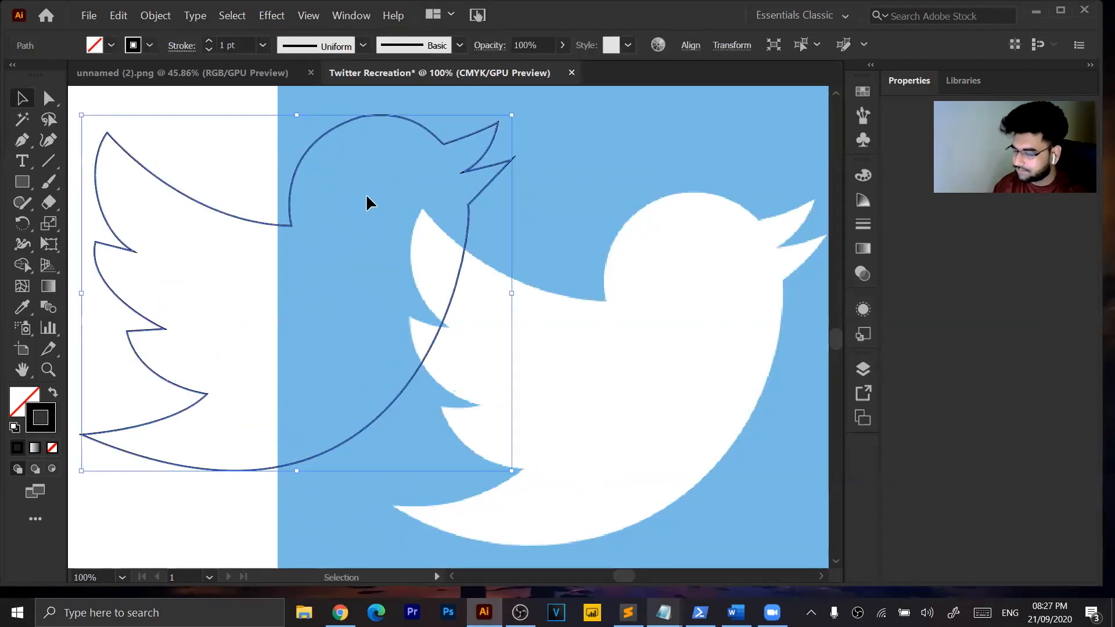
key("ctrl+minus")
key("ctrl+minus")
key("ctrl+minus")
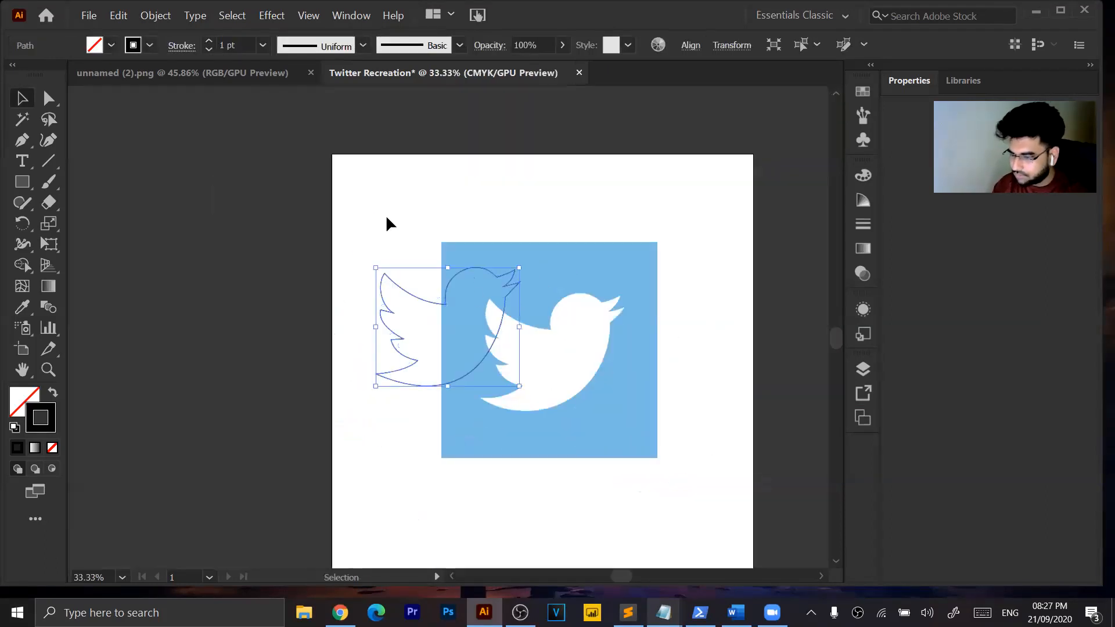
left_click_drag(450, 280, 545, 452)
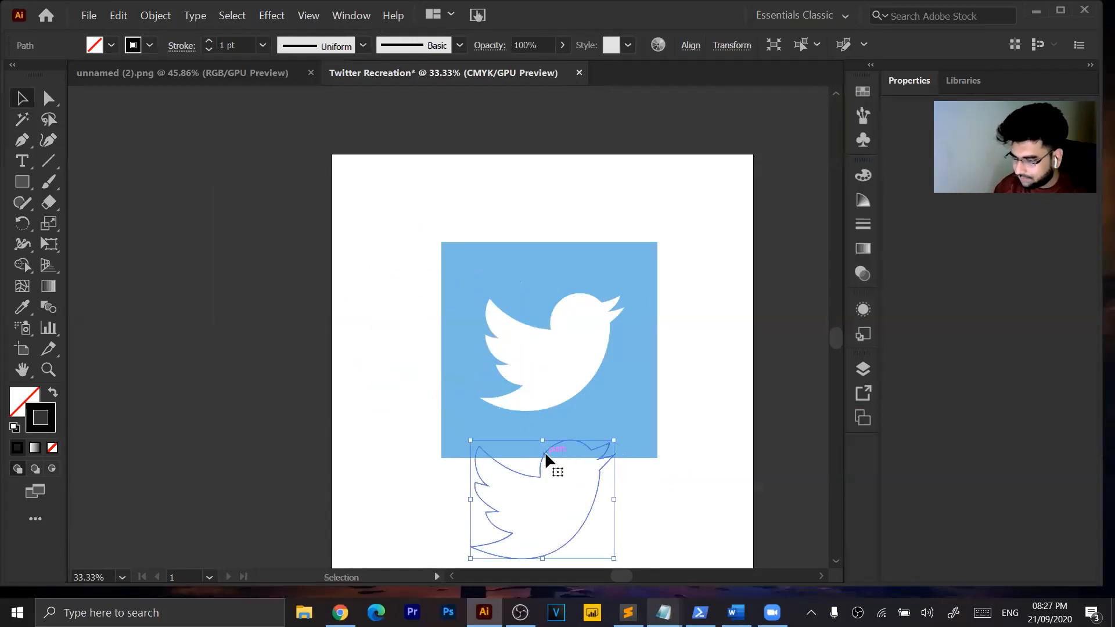
left_click(610, 328)
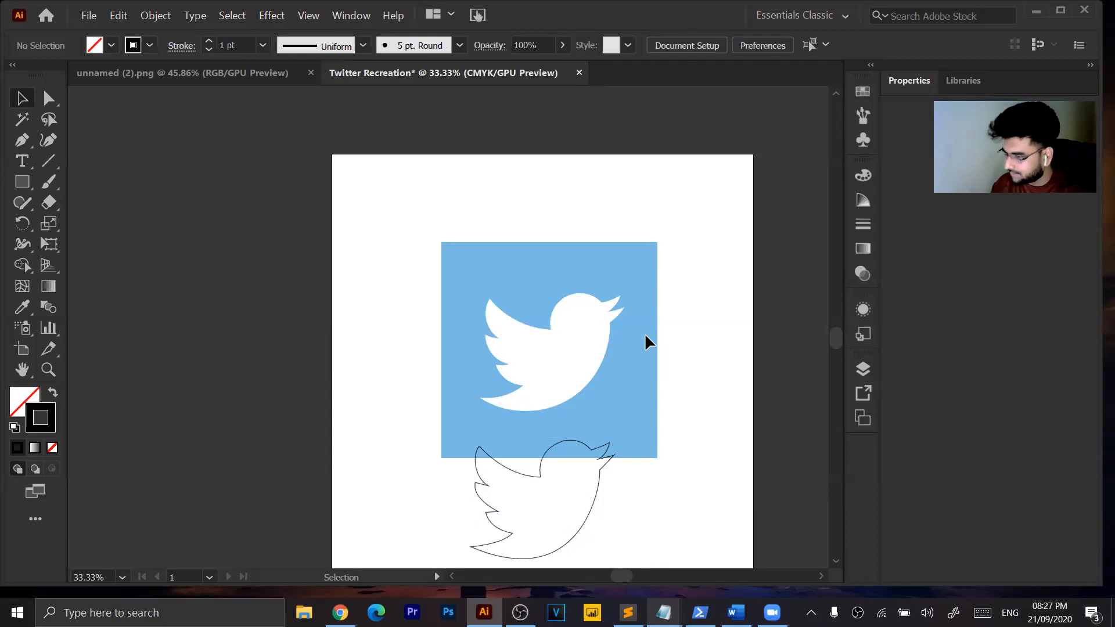
key("ctrl+plus")
key("ctrl+plus")
key("ctrl+plus")
key("ctrl+plus")
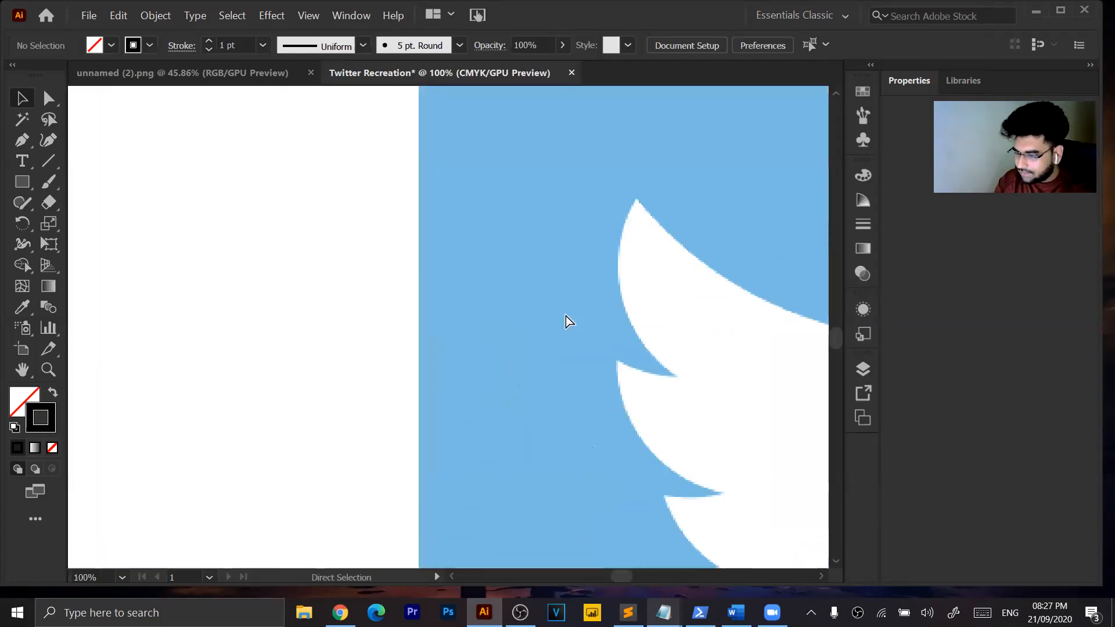
Draw a rectangle exactly covering the reference image's blue square.
key("ctrl+minus")
key("ctrl+minus")
key("ctrl+minus")
key("ctrl+minus")
key("ctrl+minus")
key("ctrl+minus")
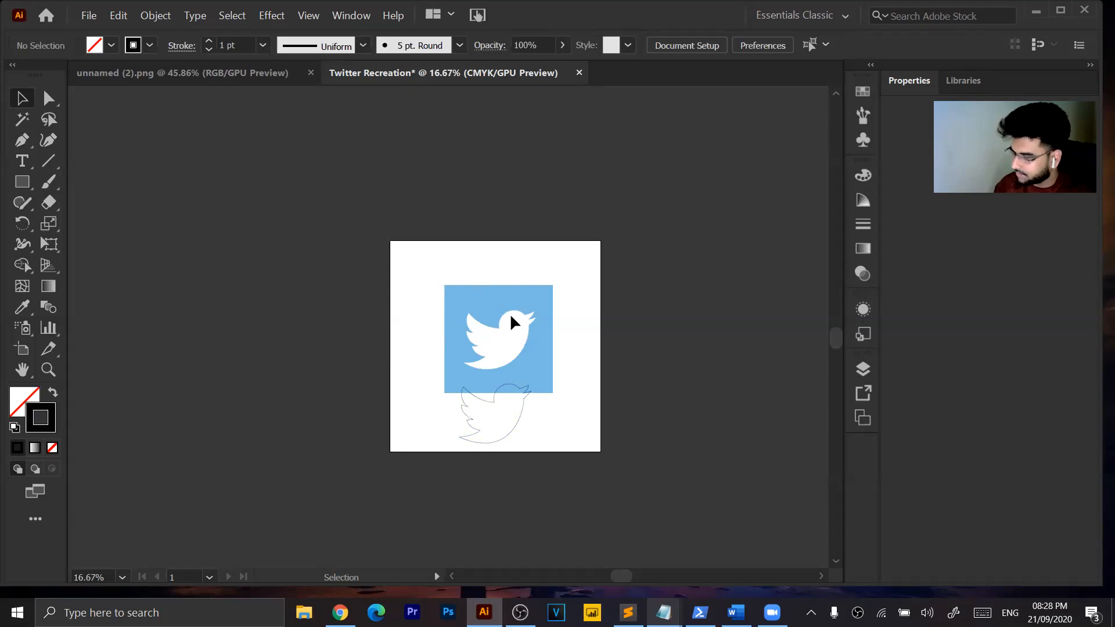
left_click(23, 183)
right_click(24, 179)
left_click(112, 182)
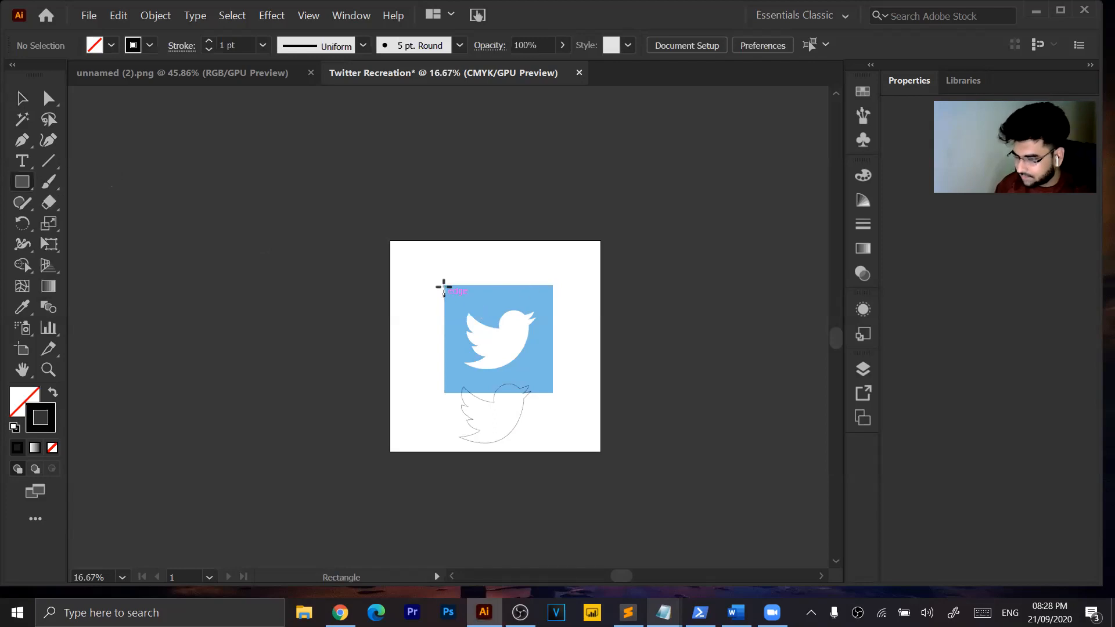
left_click_drag(443, 284, 553, 392)
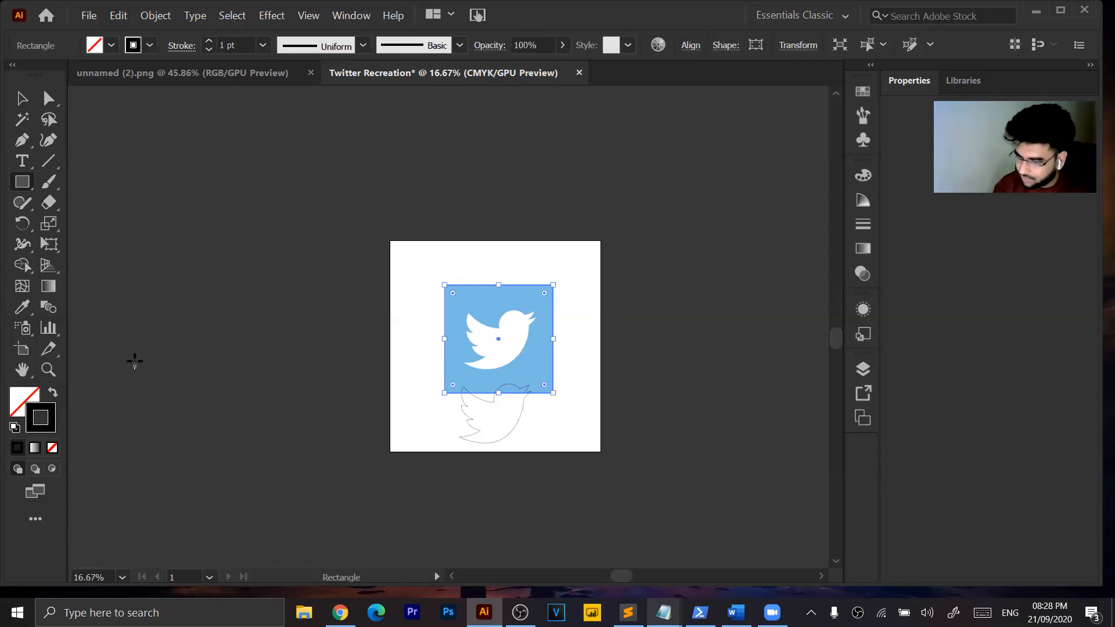
Fill the rectangle with the blue colour 1C8AB5 and deselect it.
left_click(32, 400)
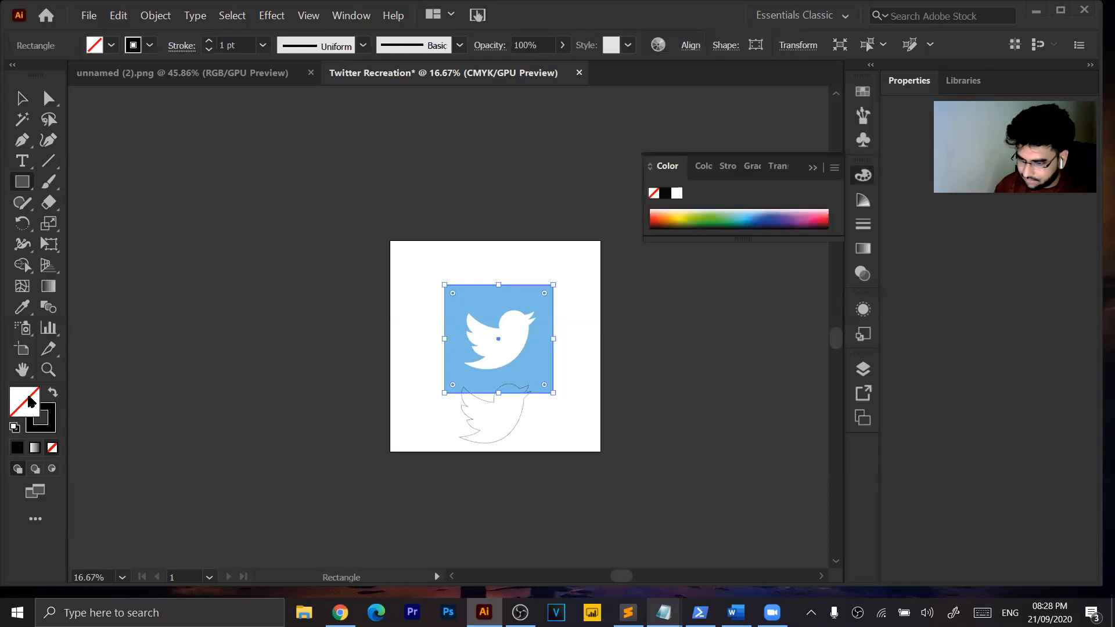
left_click(753, 210)
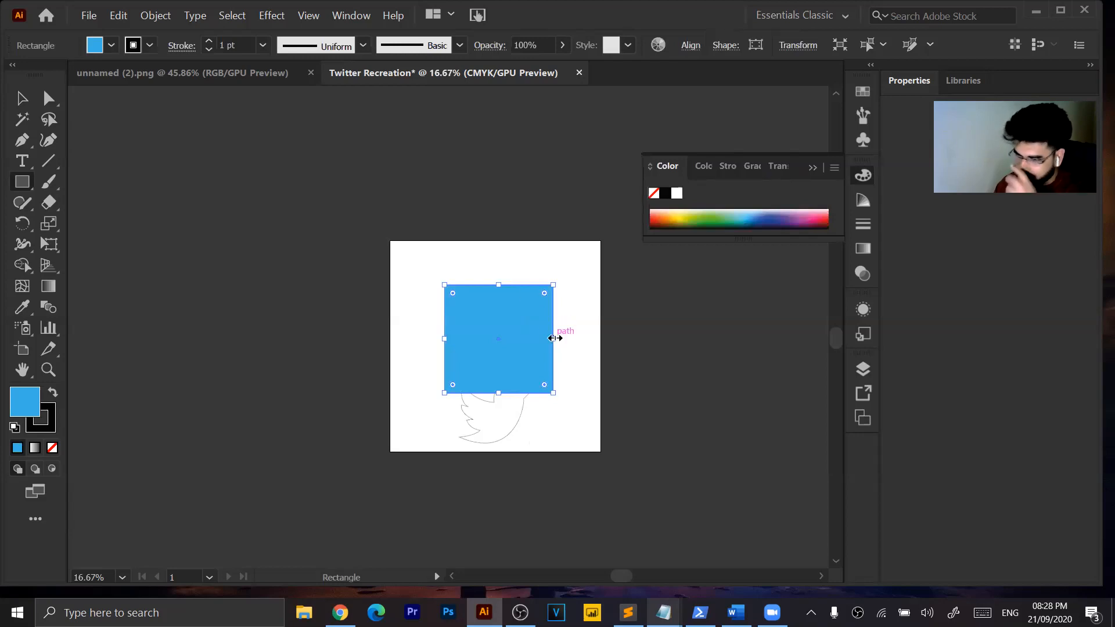
left_click(815, 169)
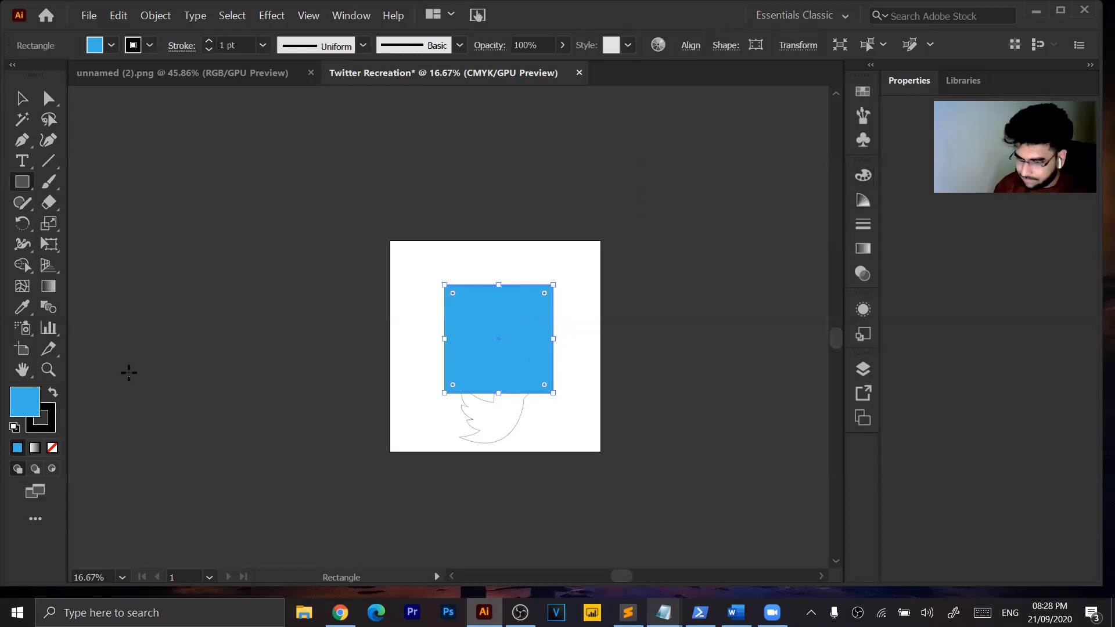
double_click(26, 406)
mouse_move(525, 223)
left_mouse_down()
mouse_move(487, 226)
mouse_move(541, 210)
mouse_move(538, 198)
mouse_move(540, 212)
left_mouse_up()
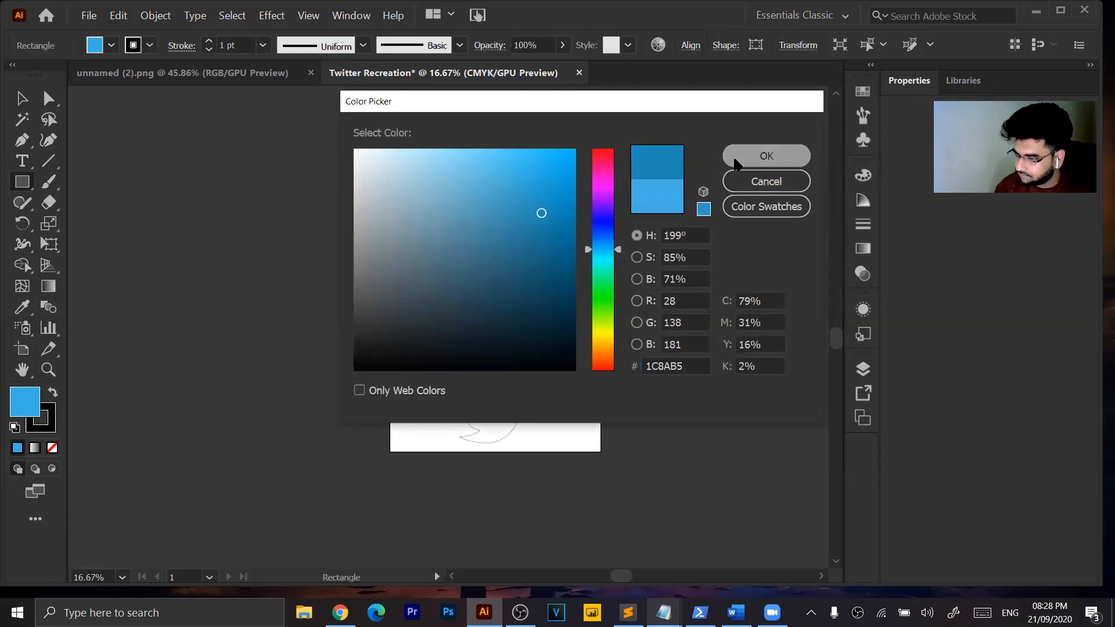
left_click(756, 156)
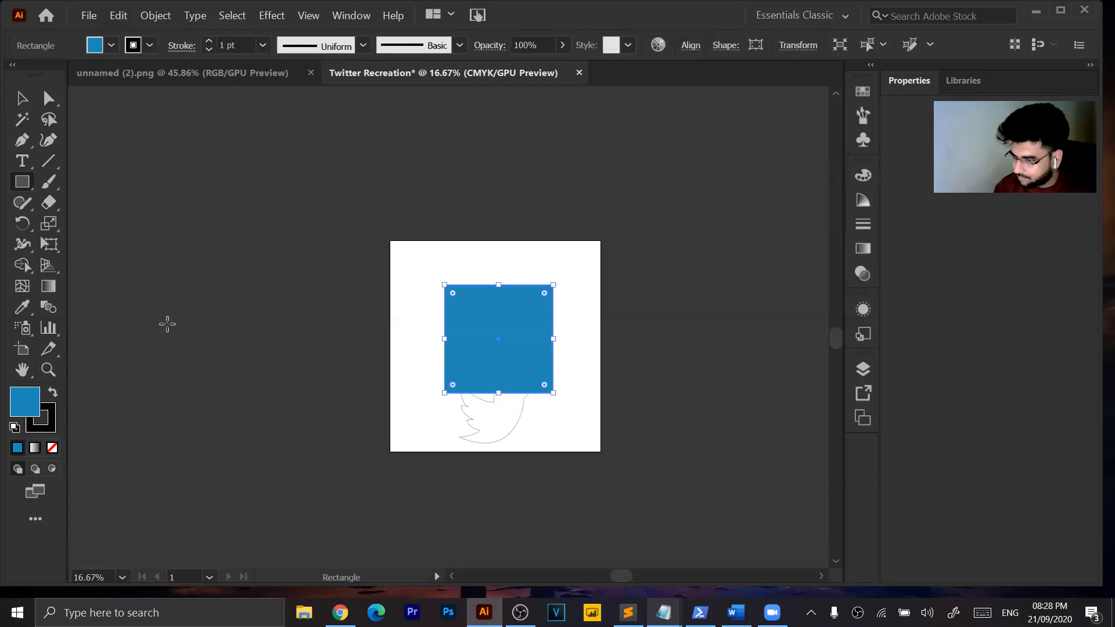
left_click(22, 99)
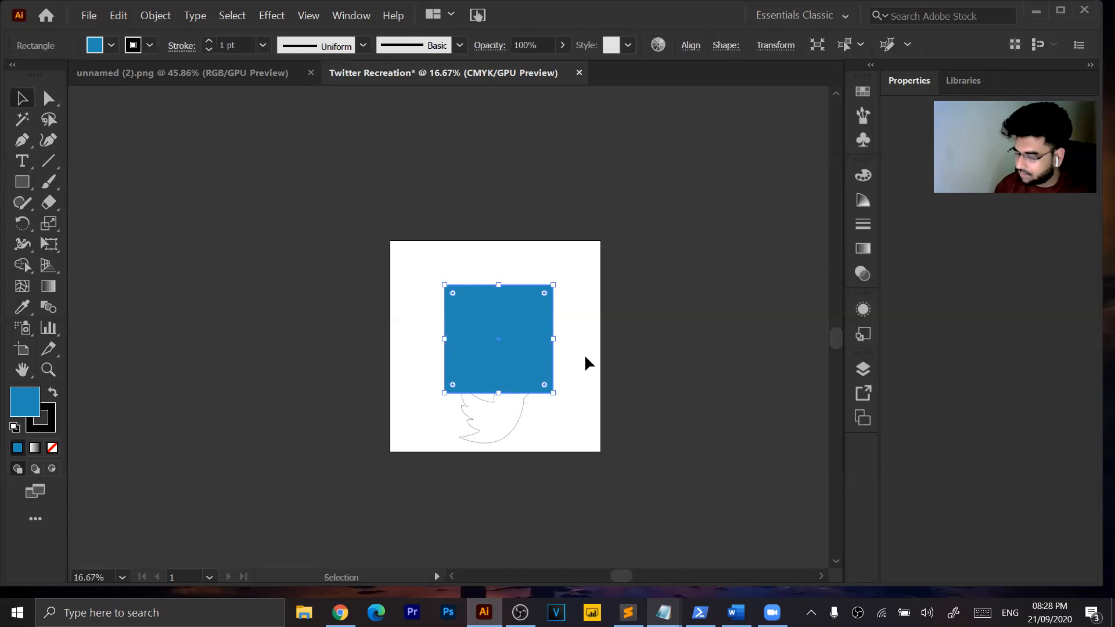
left_click(704, 291)
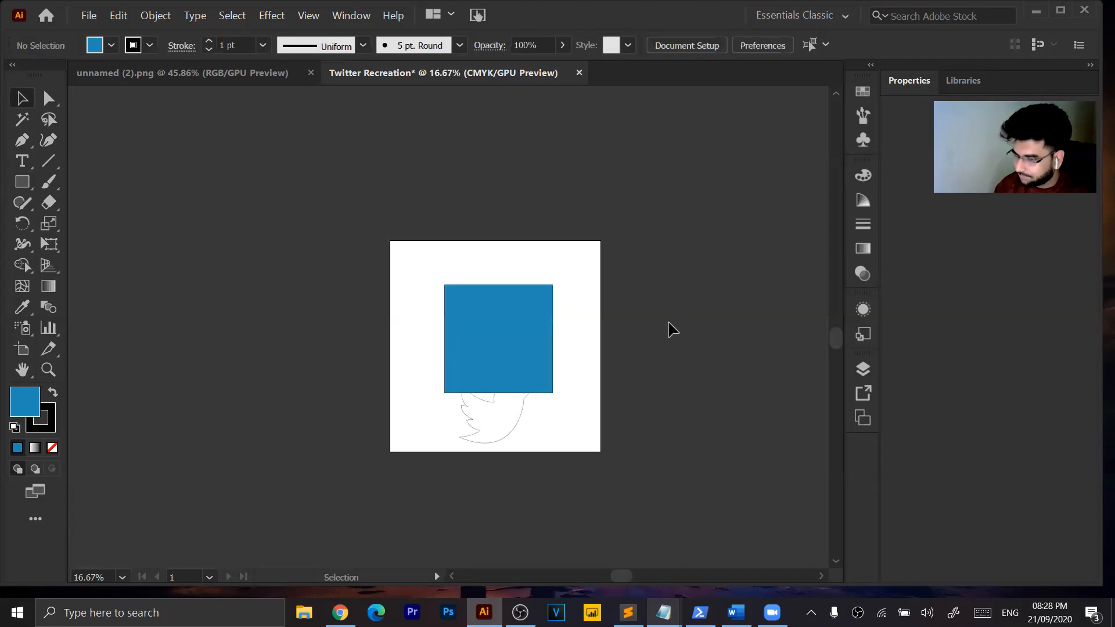
Remove the blue rectangle's black stroke.
left_click(526, 337)
key("ctrl+=")
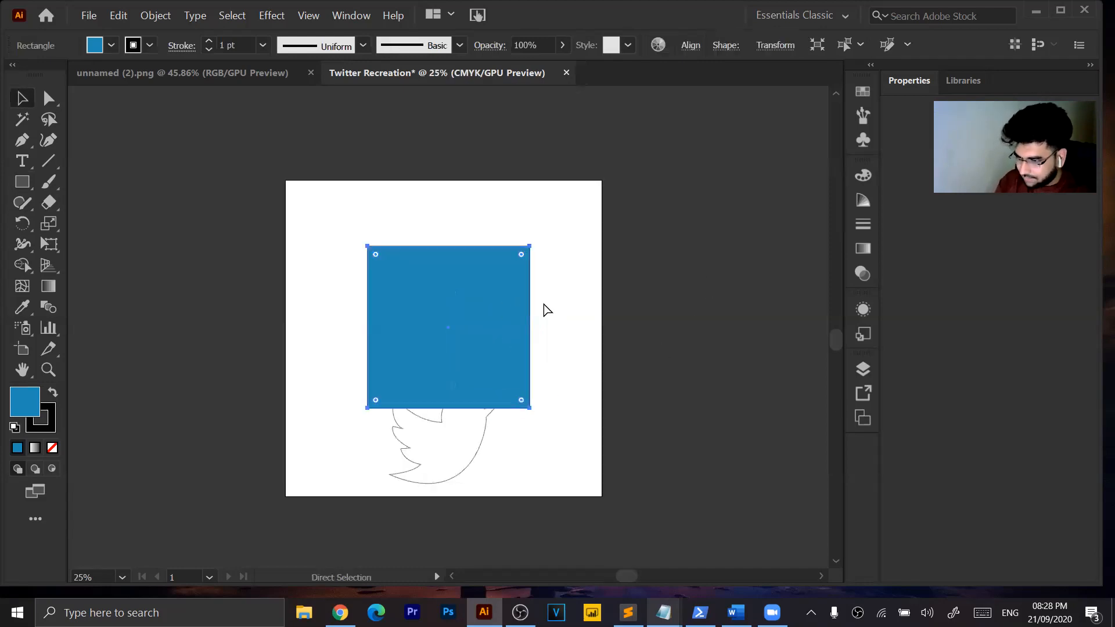
key("ctrl+1")
left_click(809, 323)
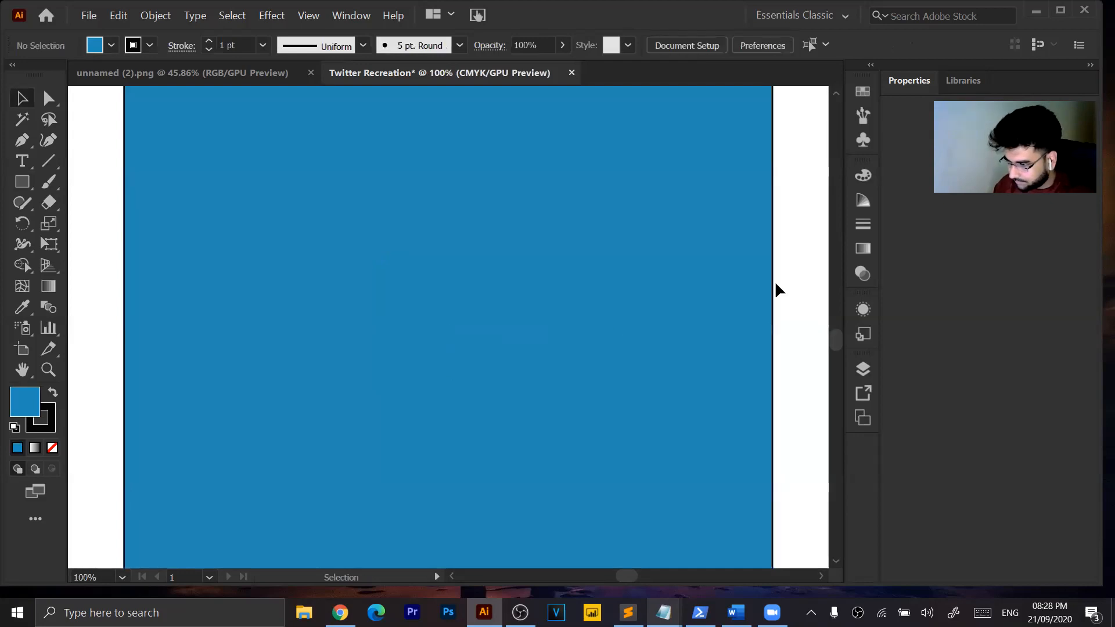
left_click(563, 304)
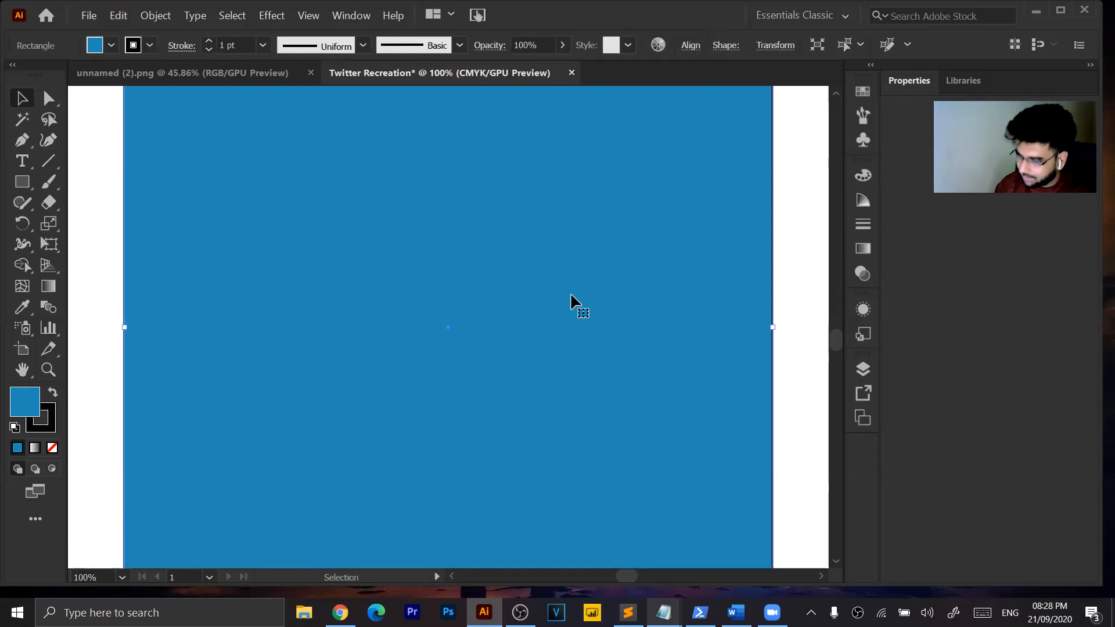
double_click(42, 423)
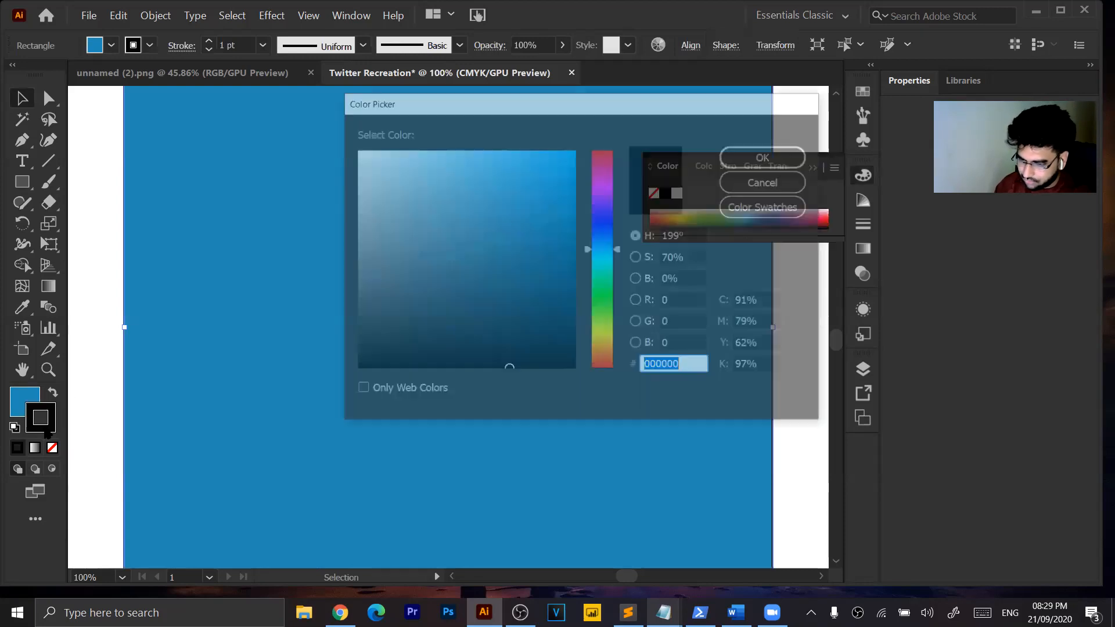
left_click(764, 182)
key("ctrl")
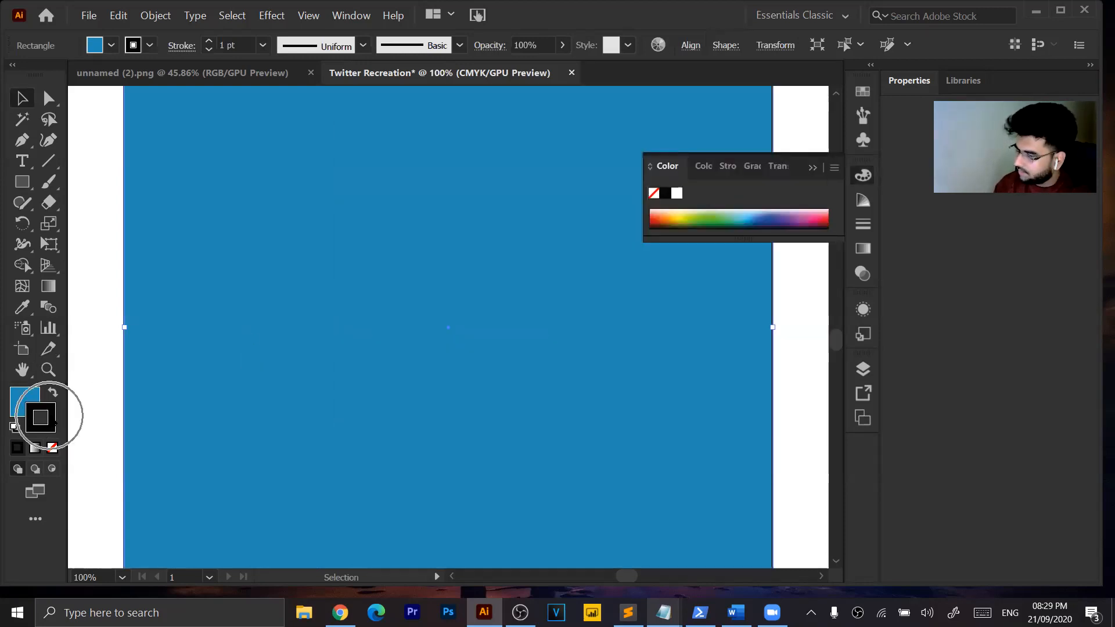
left_click(53, 448)
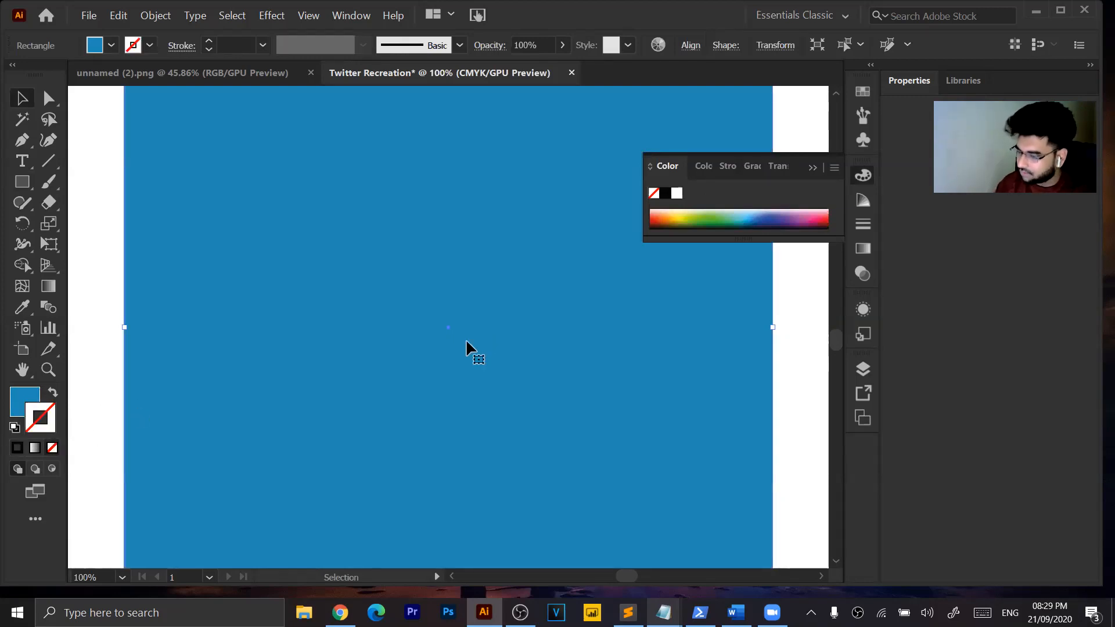
Move the bird path above the rectangle in the layer order and hide the reference image.
key("ctrl+minus")
key("ctrl+minus")
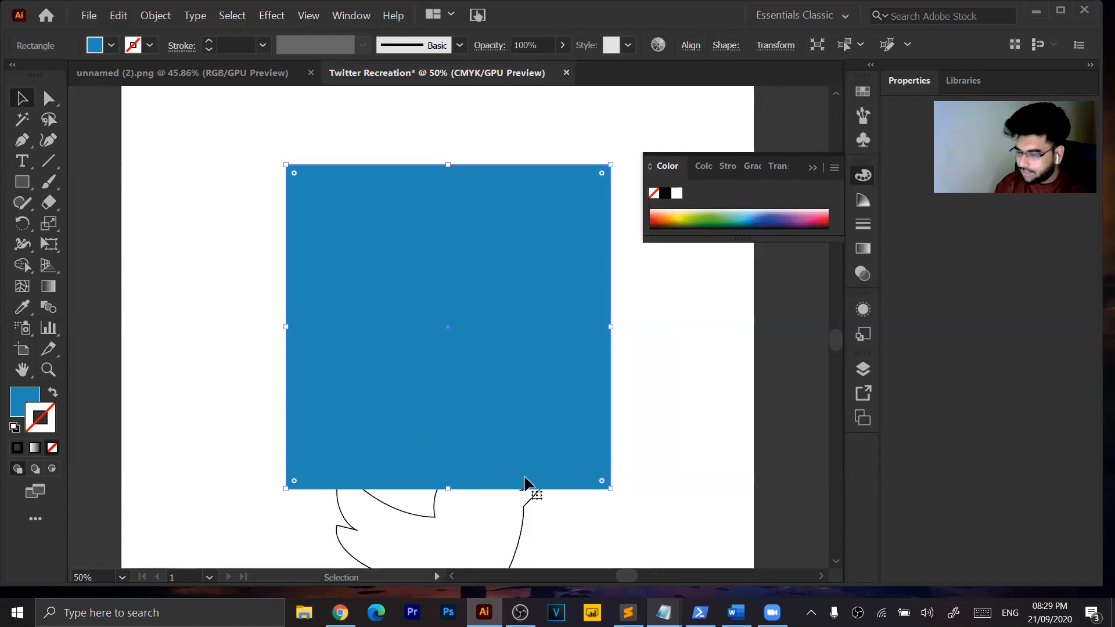
left_click(522, 519)
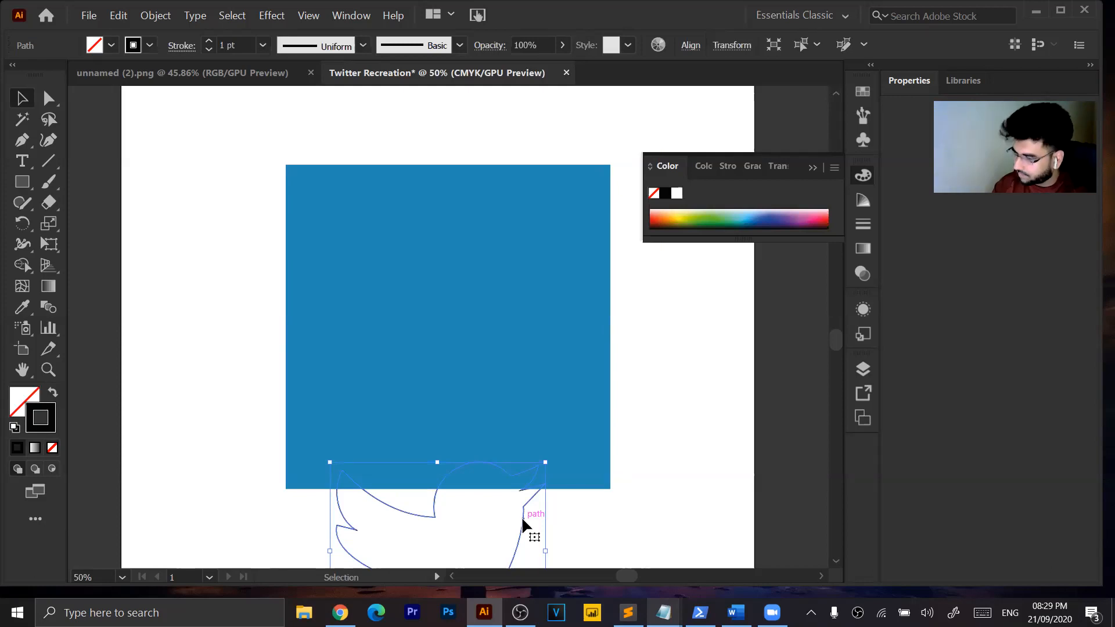
left_click(863, 372)
left_click(768, 426)
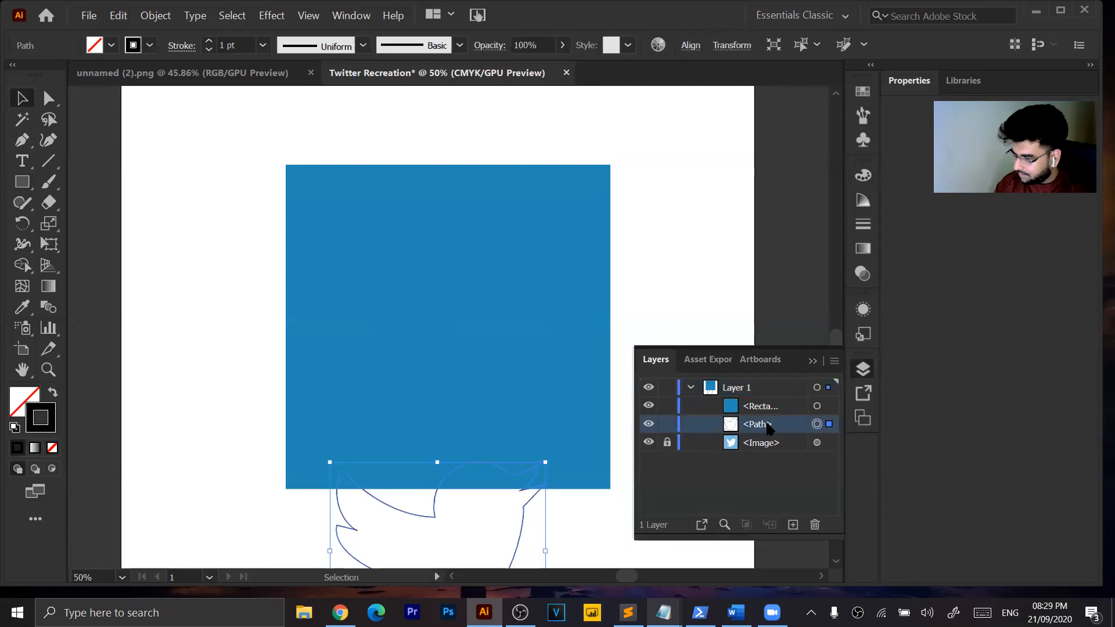
left_click_drag(771, 427, 773, 403)
left_click(774, 443)
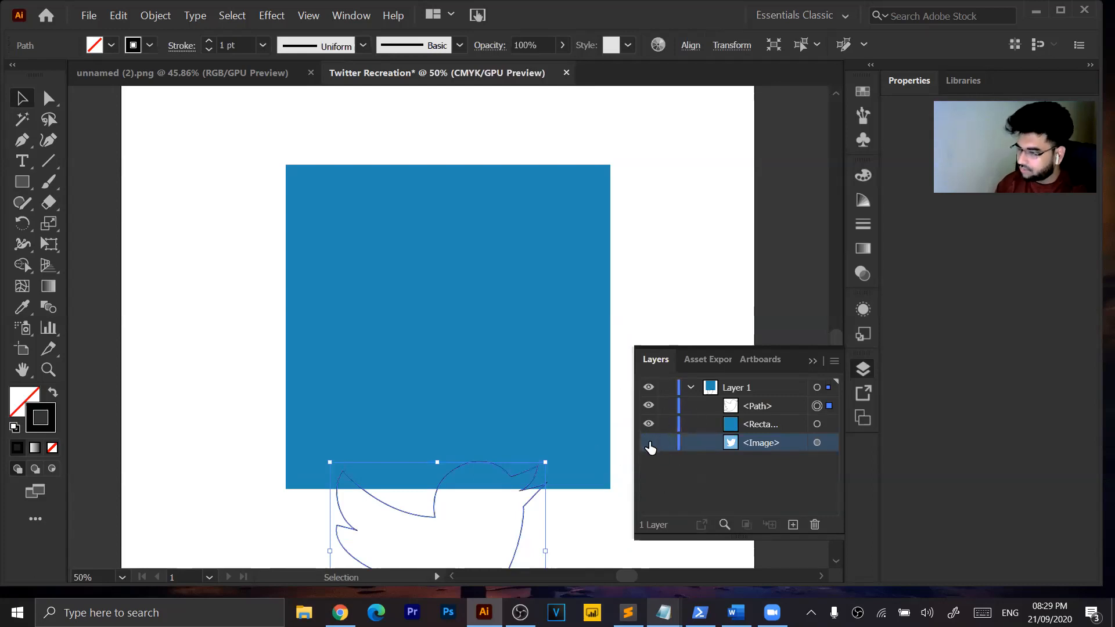
Place the bird outline roughly in the middle of the blue square.
left_click(813, 362)
left_click_drag(436, 485, 443, 364)
key("ctrl+z")
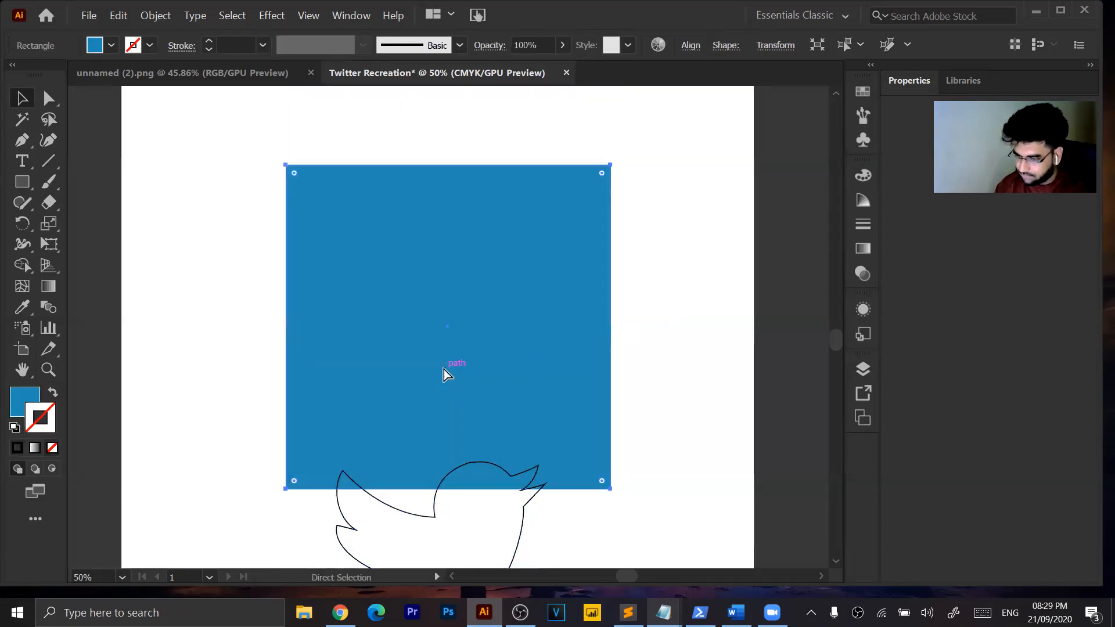
left_click(425, 517)
left_click_drag(427, 517, 445, 283)
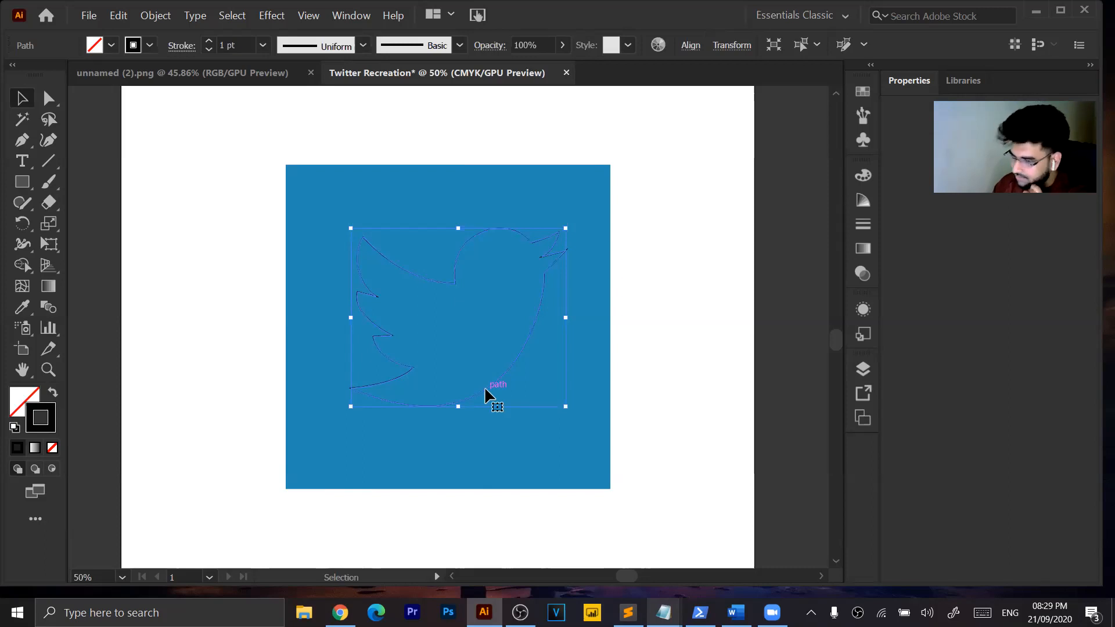
Fill the bird path with white, FFFFFF, and deselect it.
double_click(17, 398)
left_click_drag(486, 301, 351, 152)
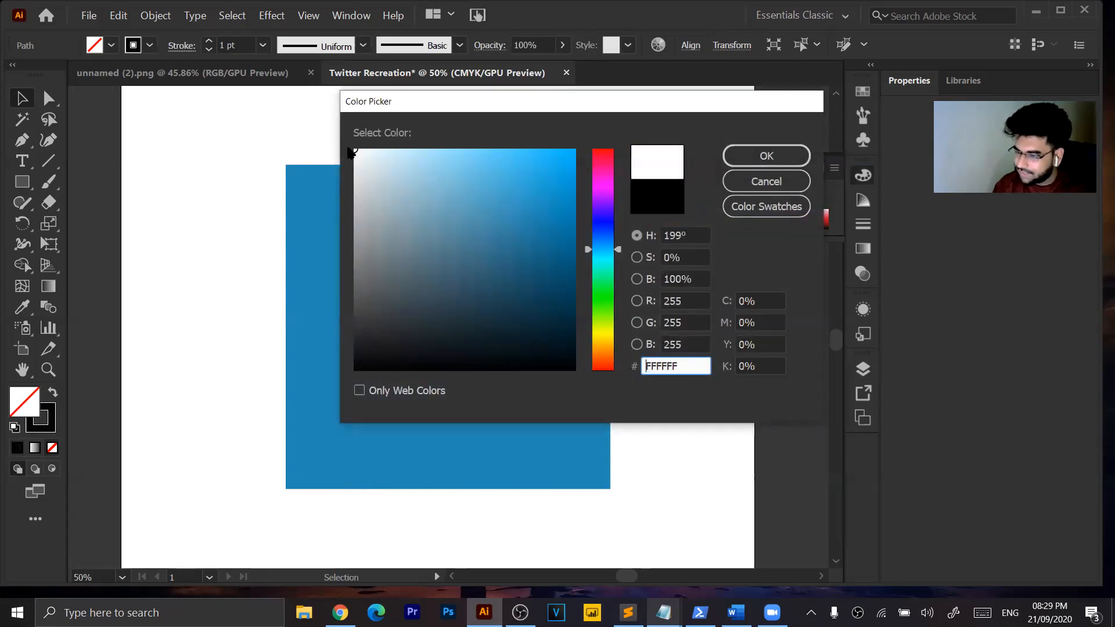
left_click(765, 155)
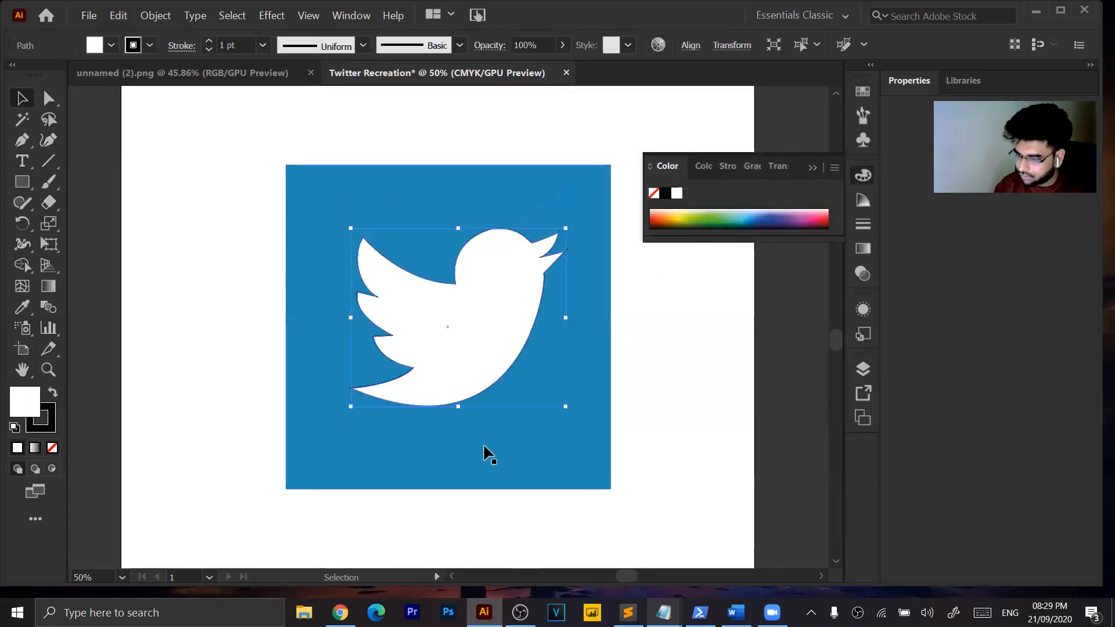
left_click(715, 399)
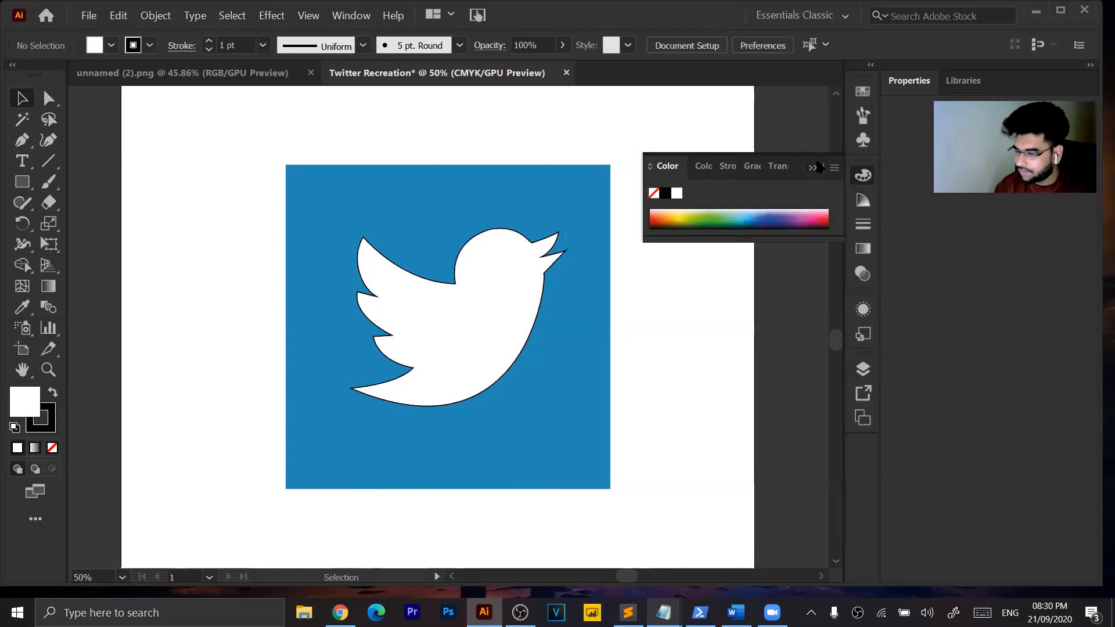
Remove the black stroke from the white bird and deselect it.
left_click(504, 333)
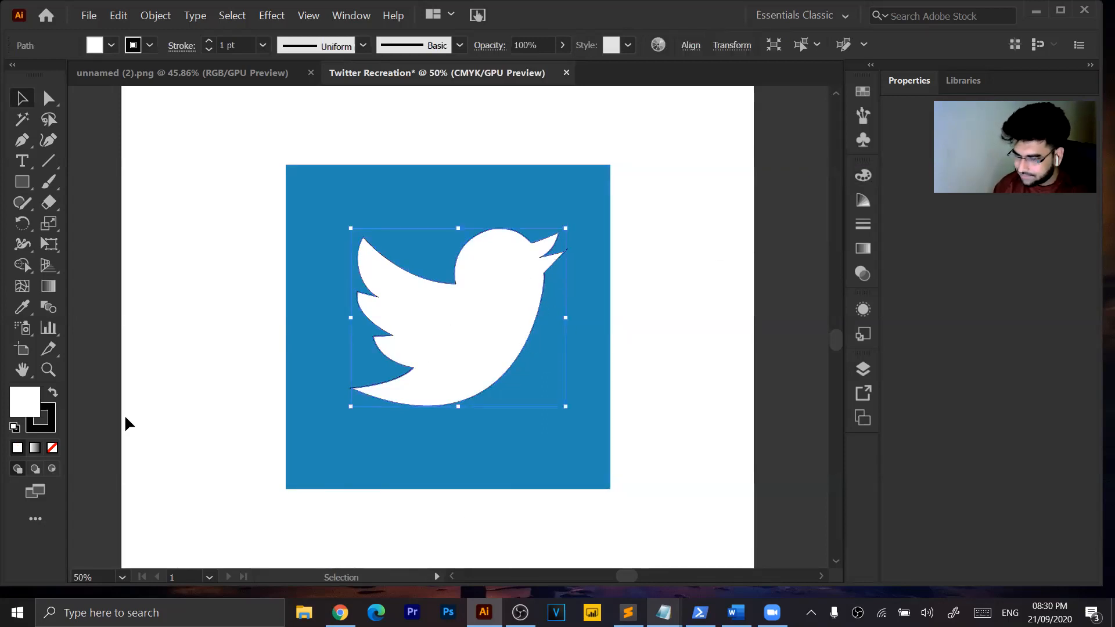
double_click(52, 431)
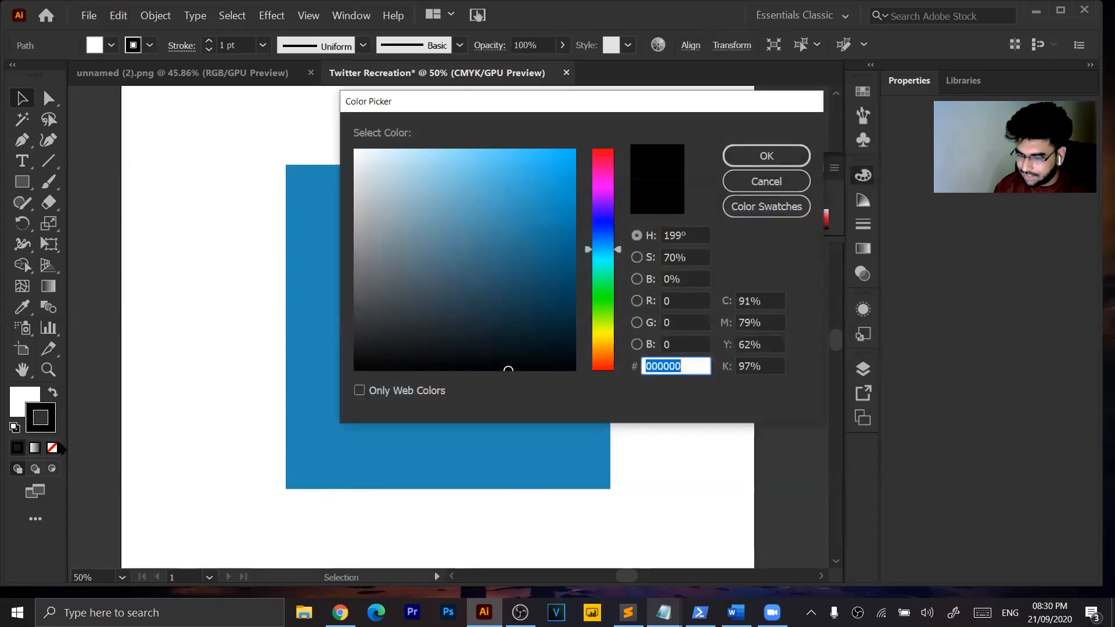
left_click(805, 181)
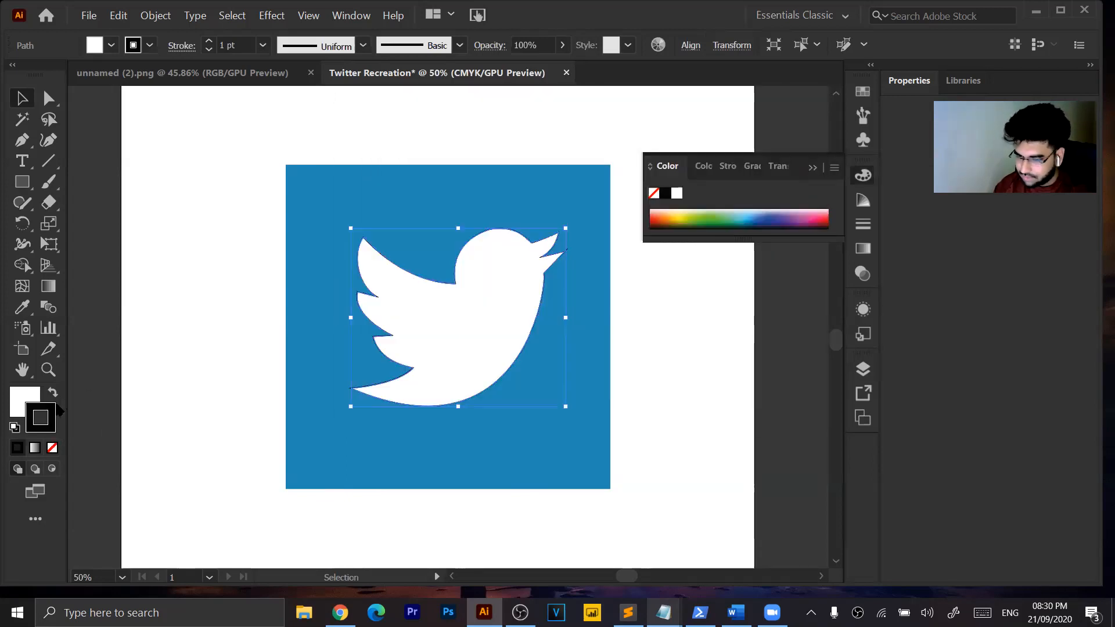
left_click(52, 447)
left_click(625, 364)
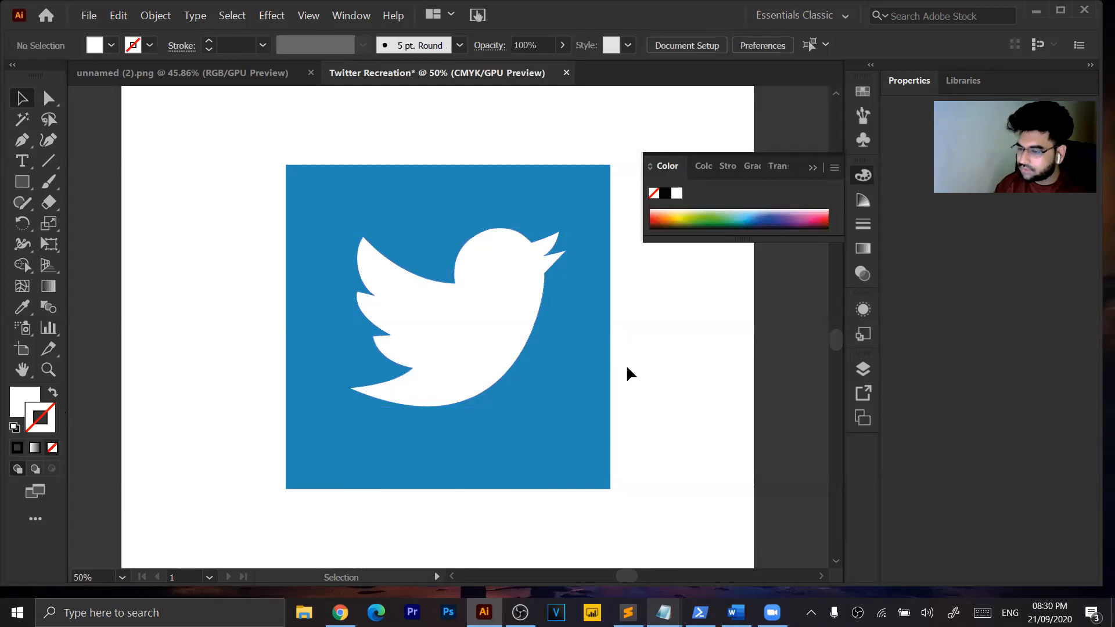
Select the bird and give its fill a white-to-black linear gradient.
left_click(474, 371)
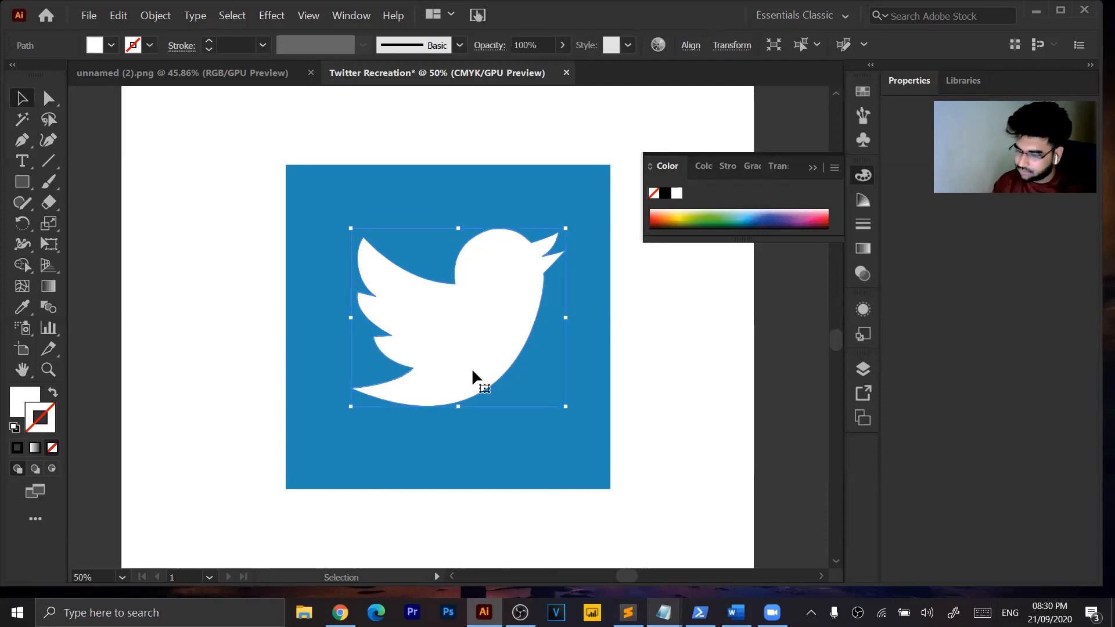
left_click(35, 448)
left_click(35, 448)
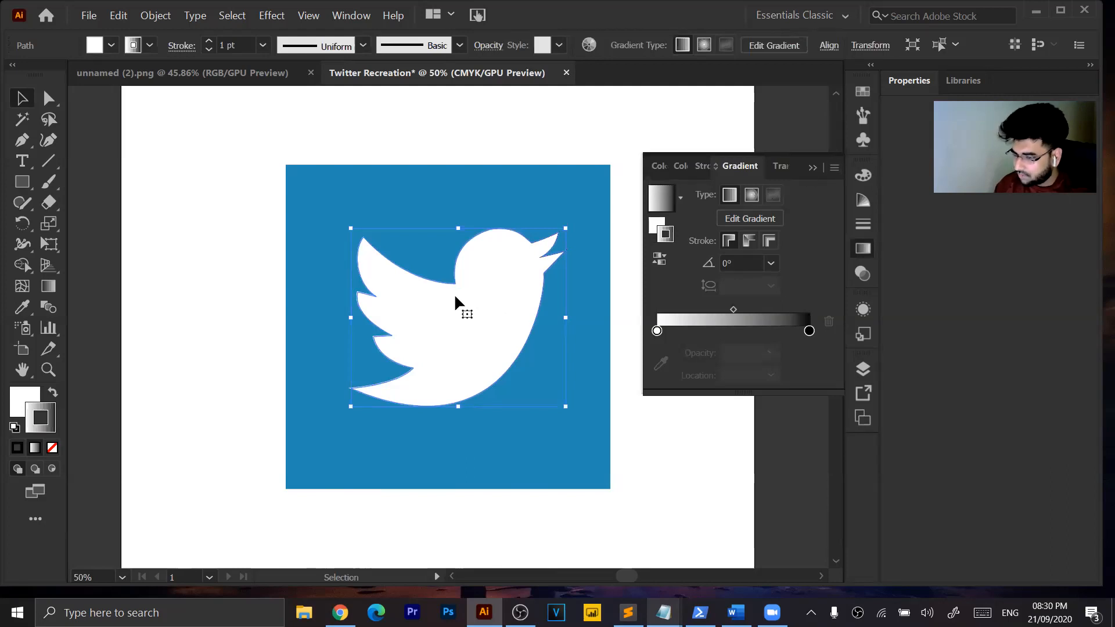
left_click(24, 399)
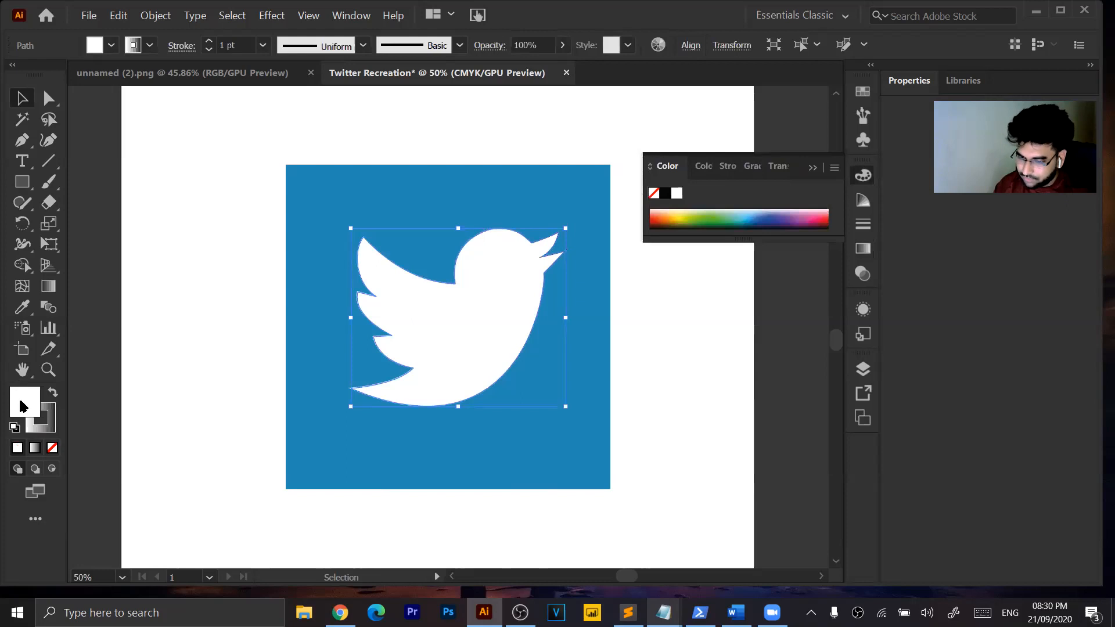
left_click(34, 447)
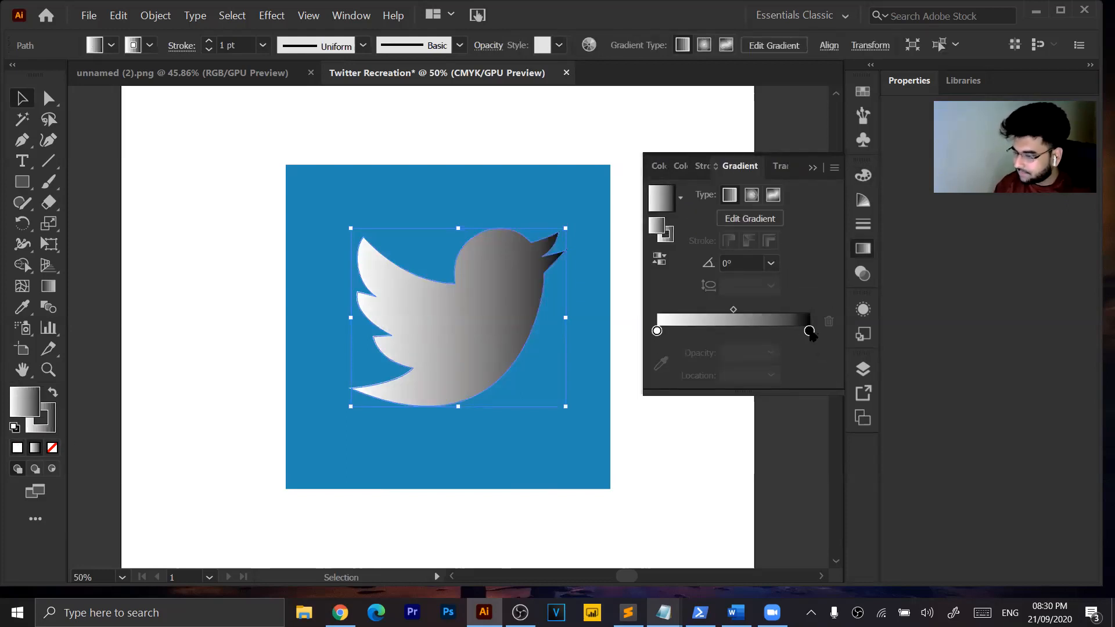
Recolour the bird's gradient with a medium grey swatch at the black end and a very light grey swatch at the white end.
double_click(809, 331)
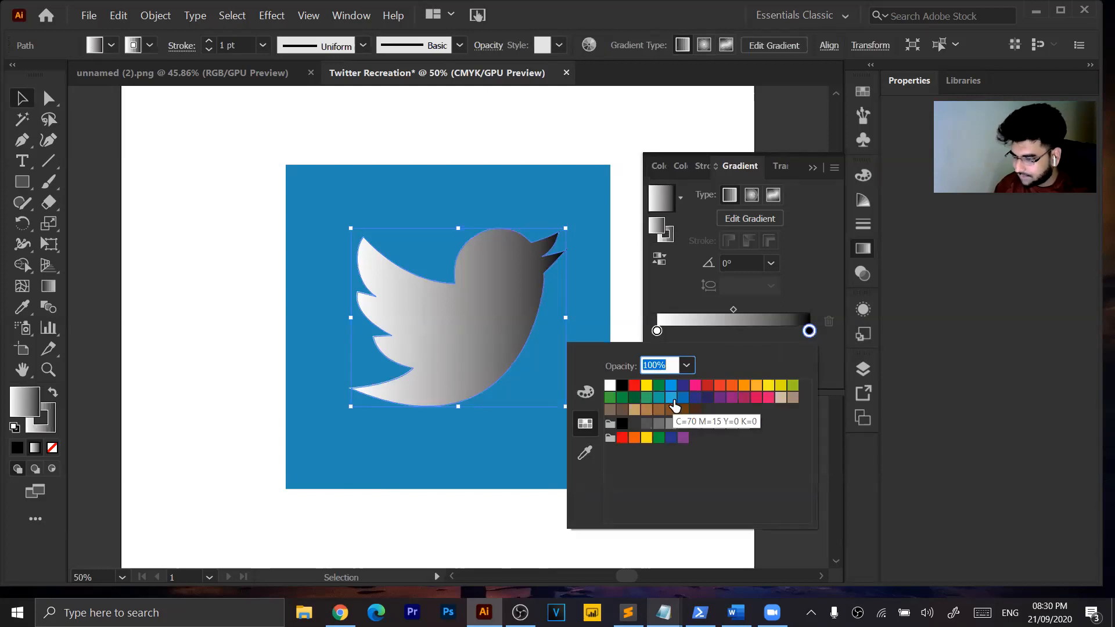
left_click(684, 424)
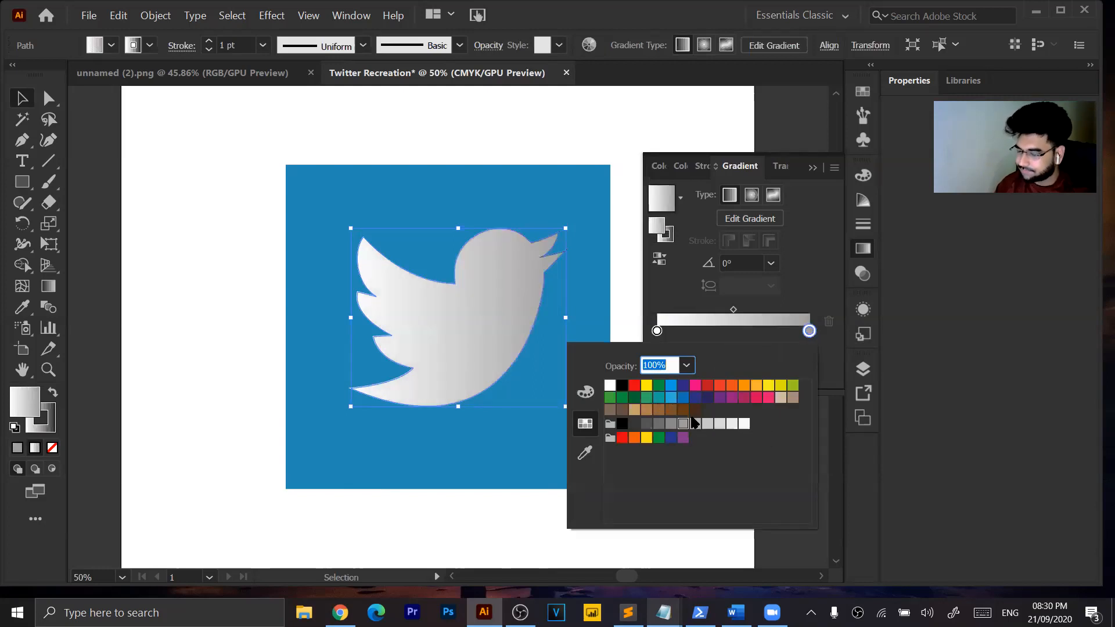
double_click(657, 331)
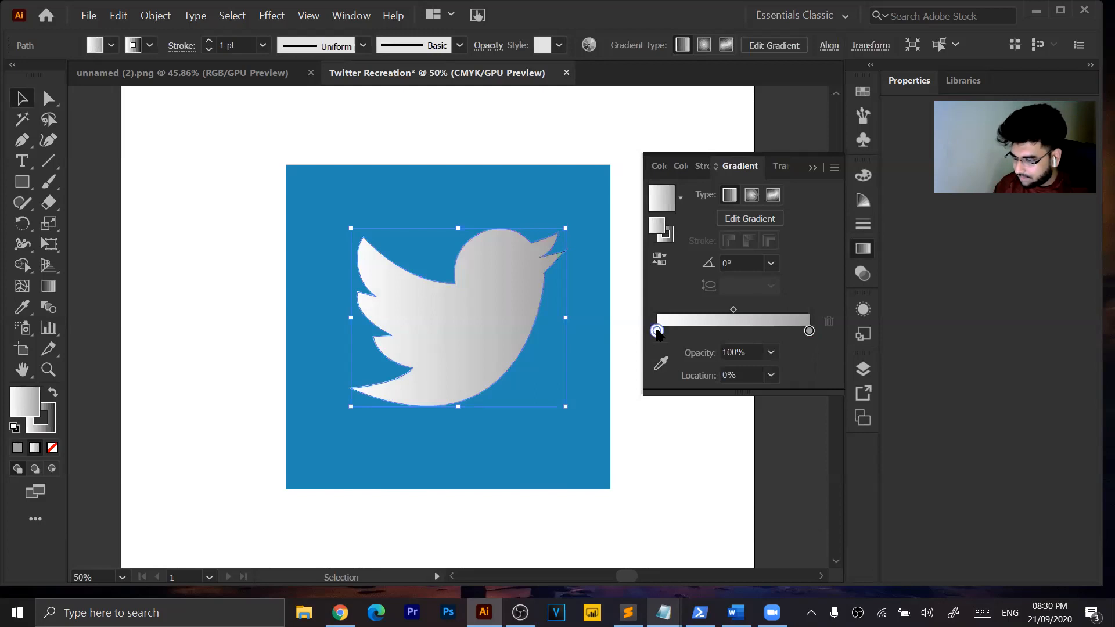
left_click(708, 424)
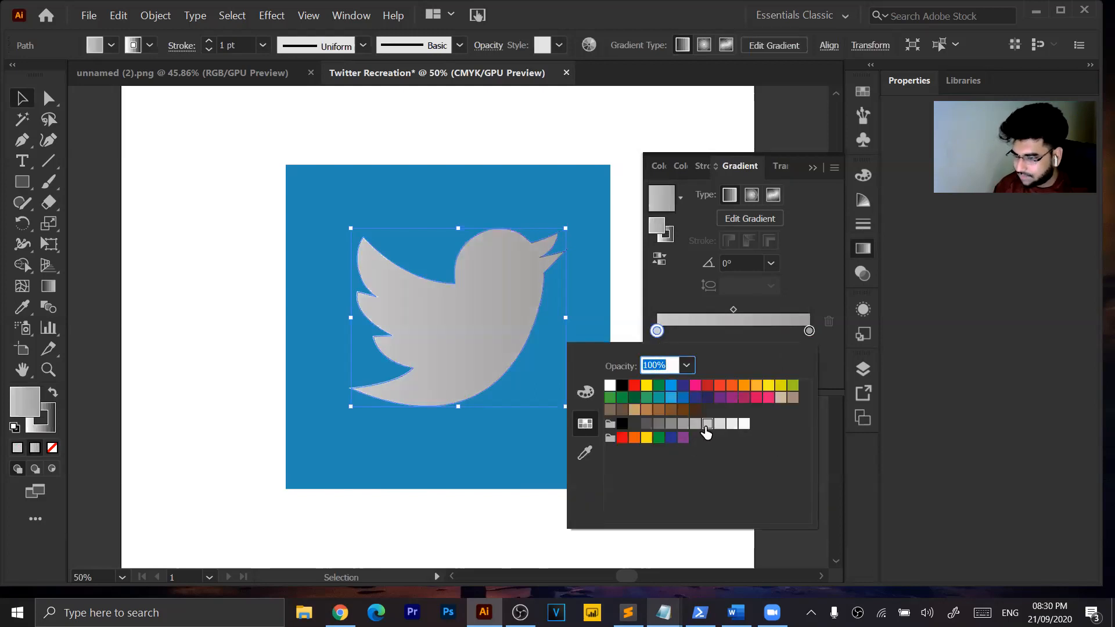
left_click(720, 424)
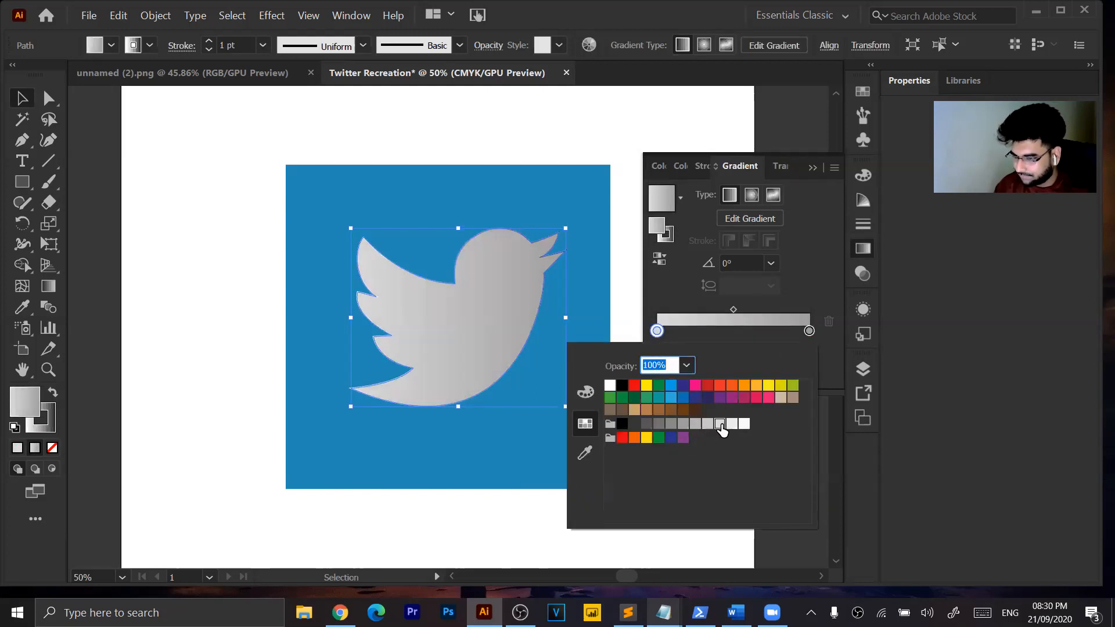
left_click(733, 424)
left_click(625, 530)
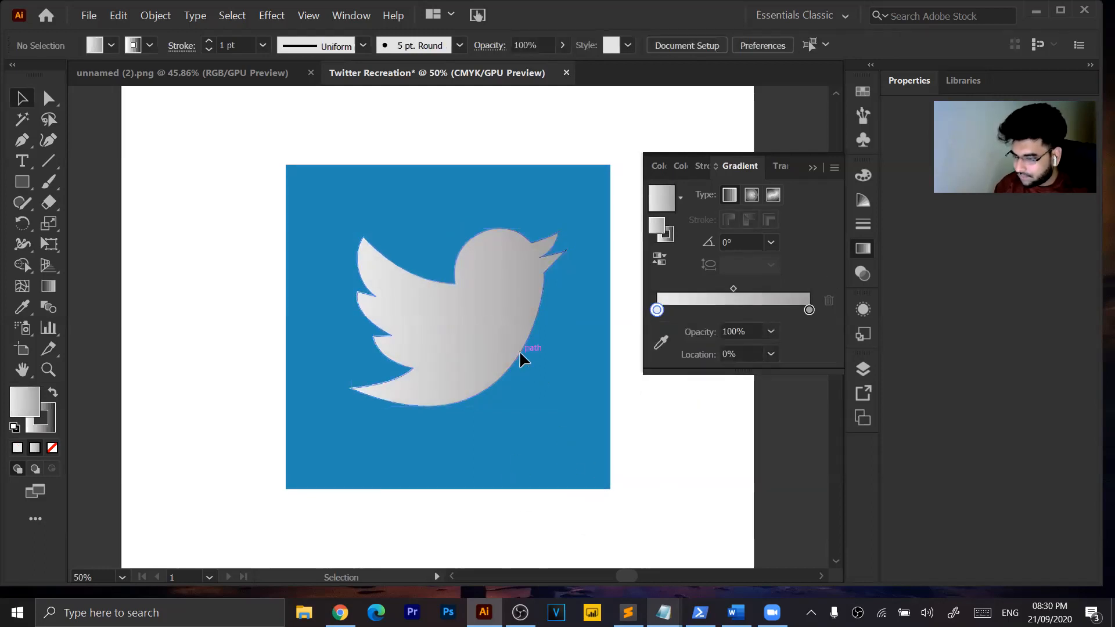
Remove the gradient stroke from the bird, deselect it and collapse the colour settings.
left_click(50, 429)
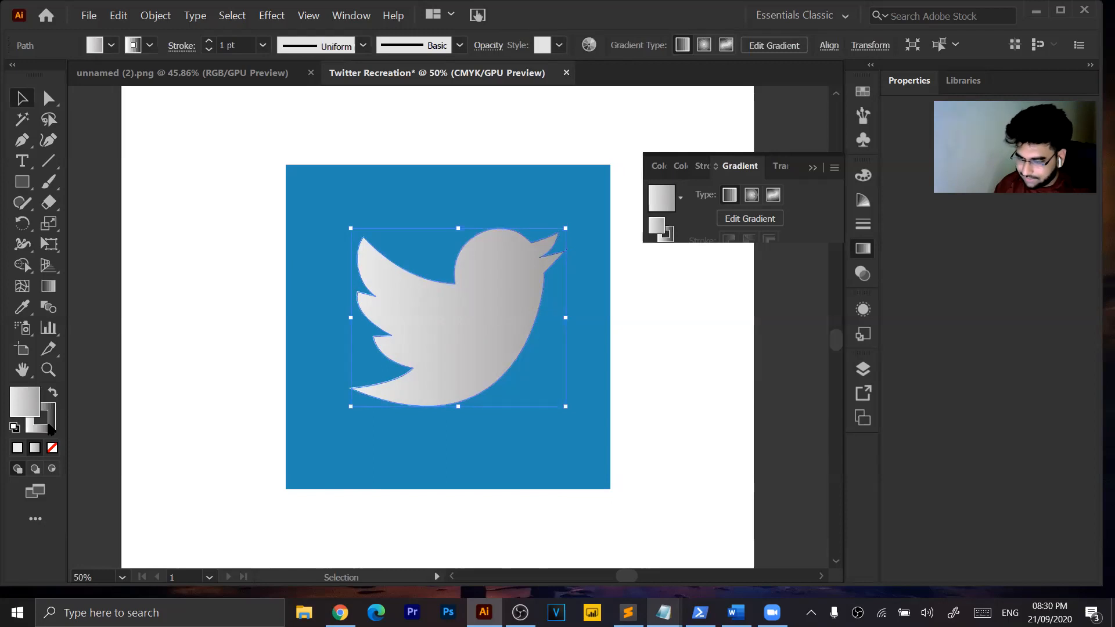
double_click(50, 430)
left_click(730, 184)
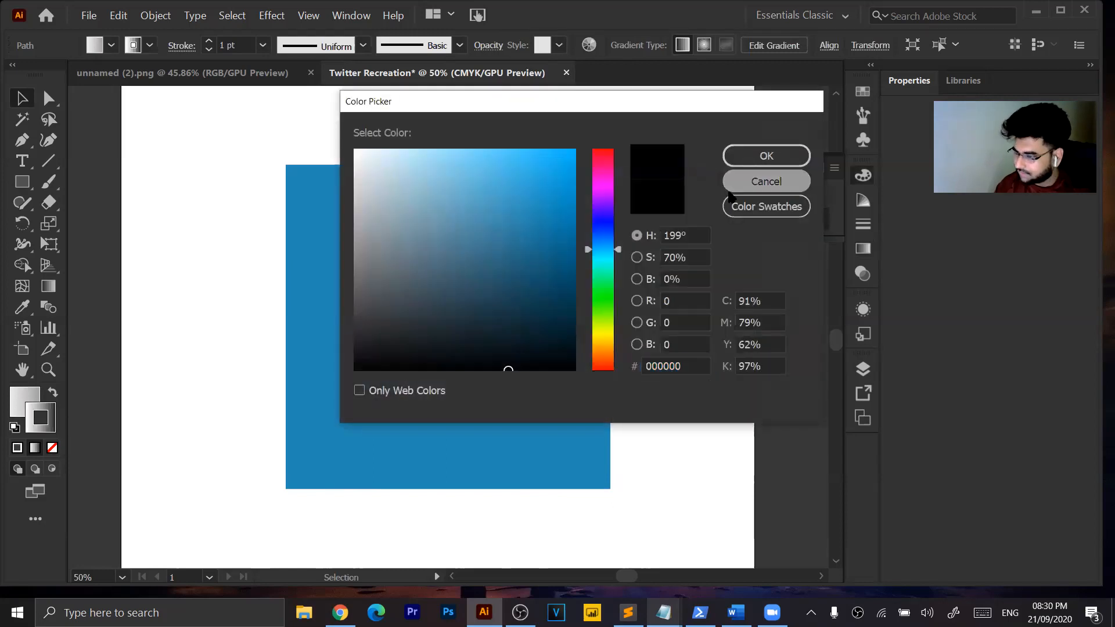
left_click(52, 448)
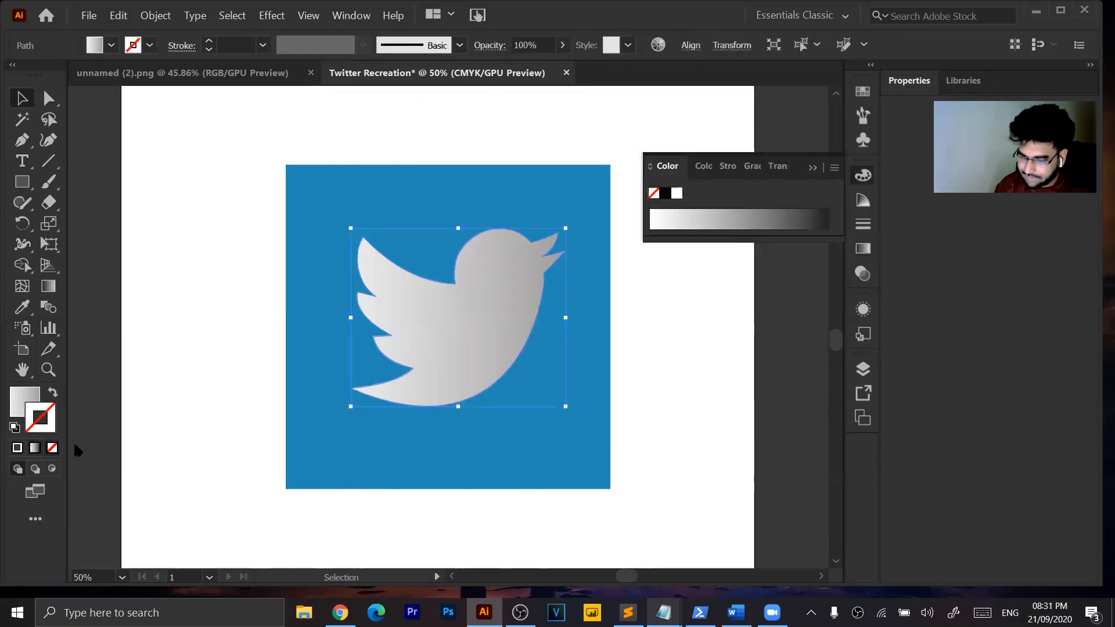
left_click(623, 464)
left_click(810, 168)
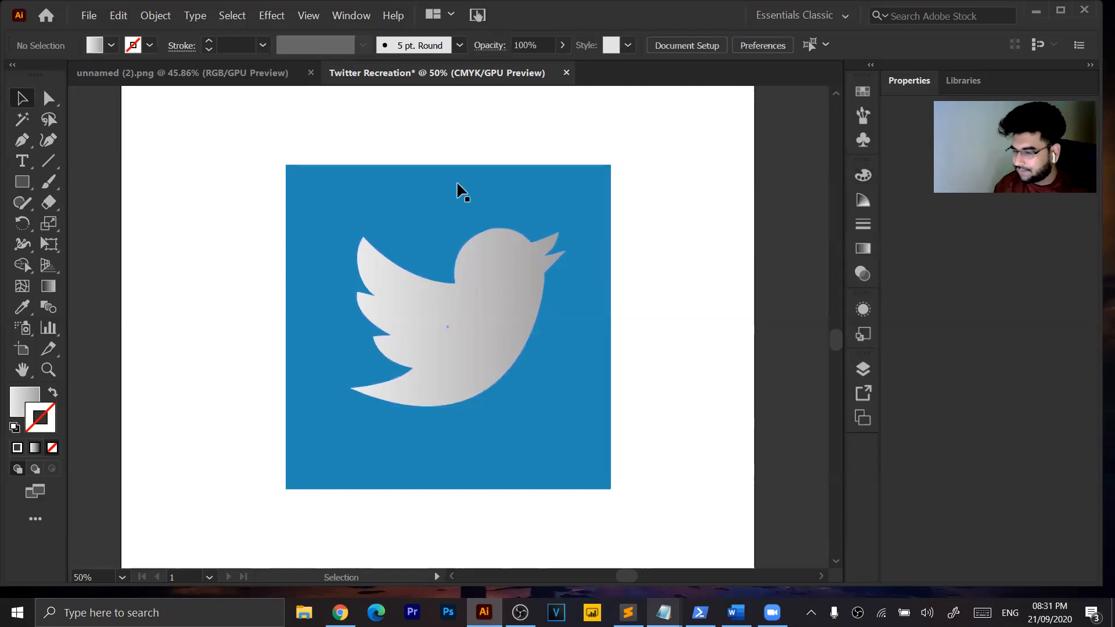
Select the blue square behind the bird and replace its solid fill with a linear gradient.
left_click(522, 389)
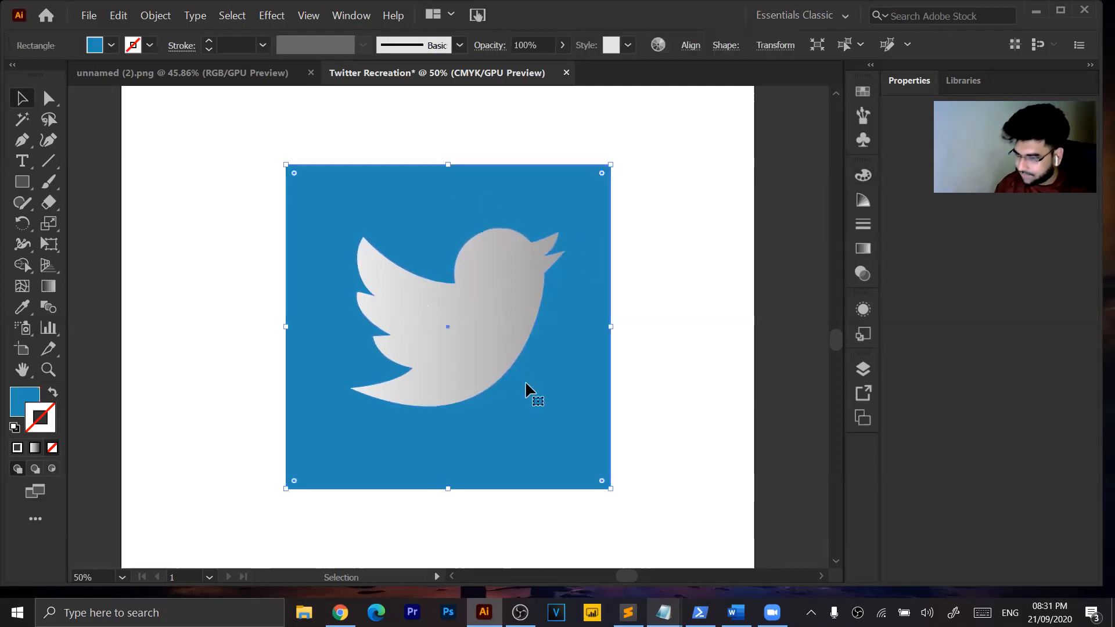
double_click(19, 399)
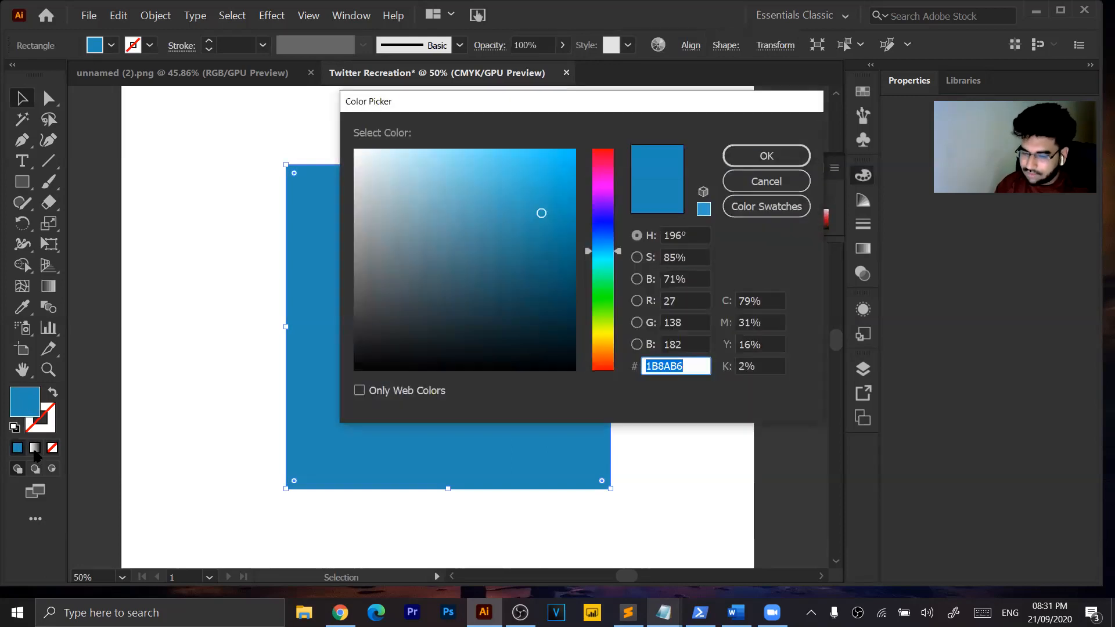
left_click(758, 180)
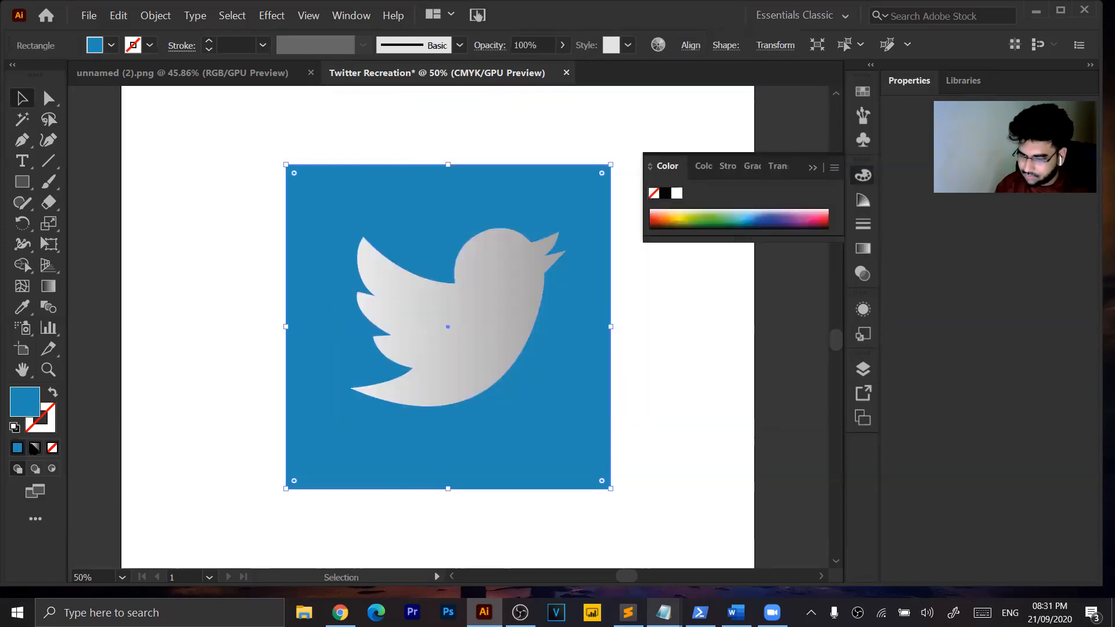
left_click(35, 448)
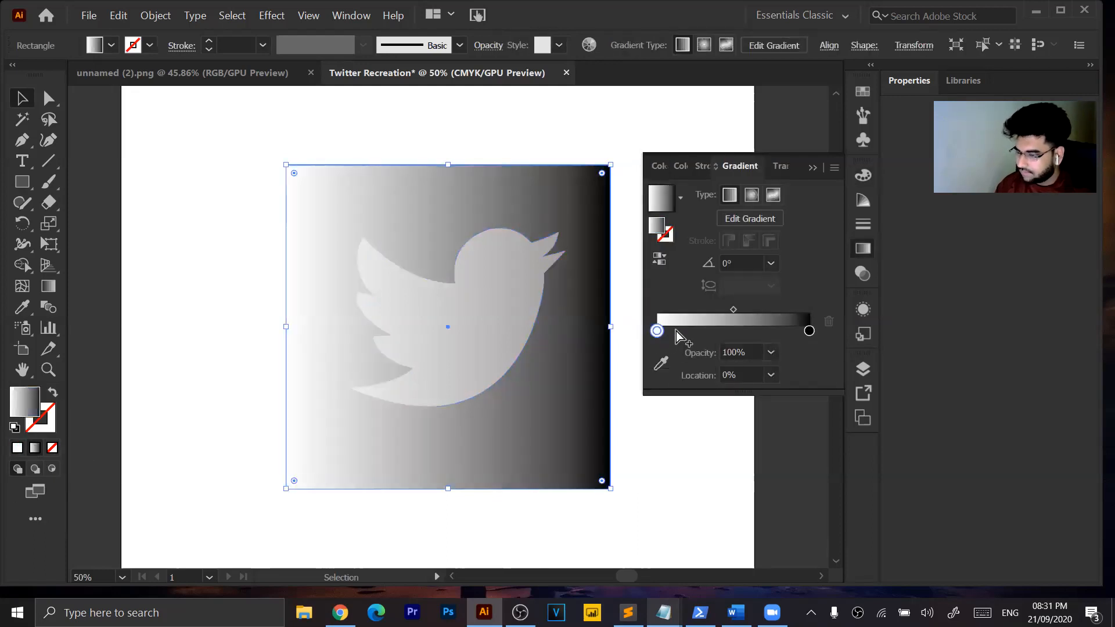
Set both end stops of the square's gradient to the same medium blue swatch.
double_click(657, 331)
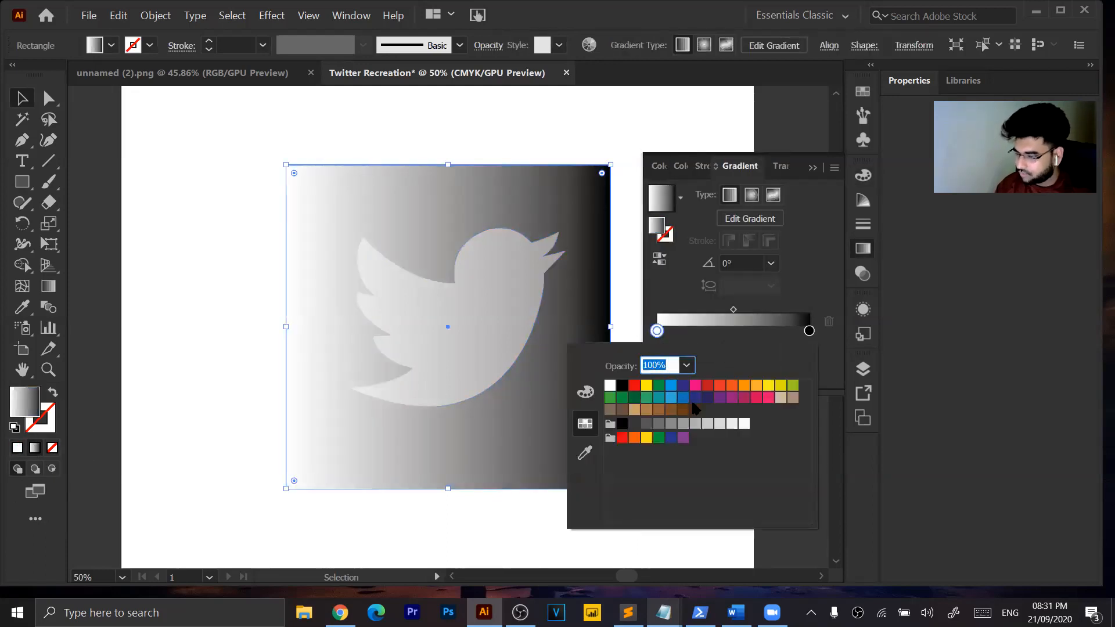
left_click(685, 399)
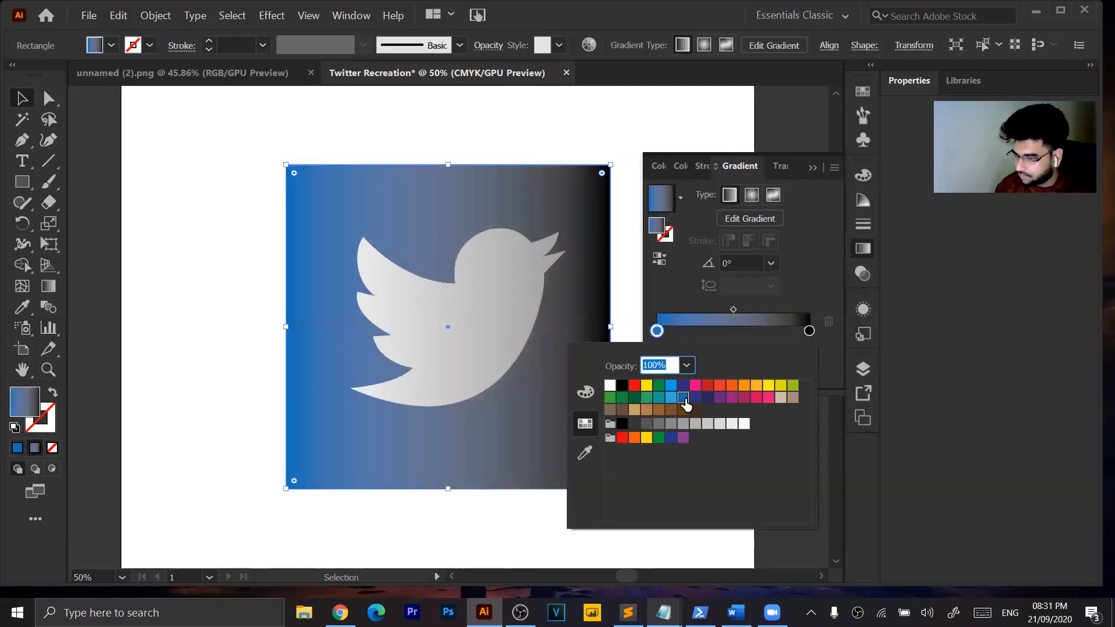
double_click(809, 331)
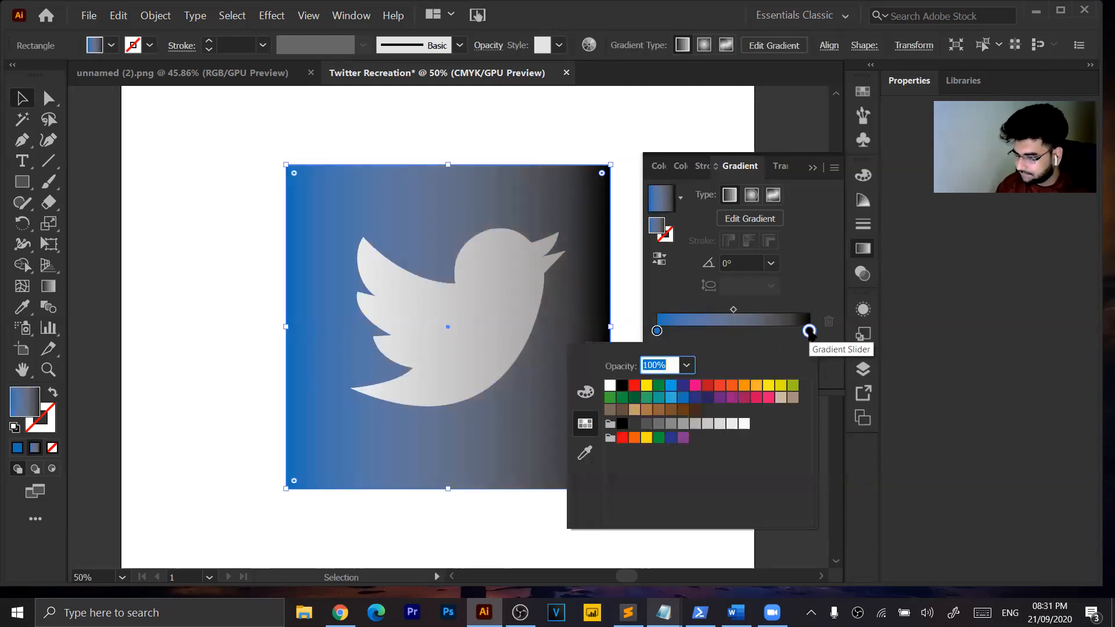
left_click(696, 398)
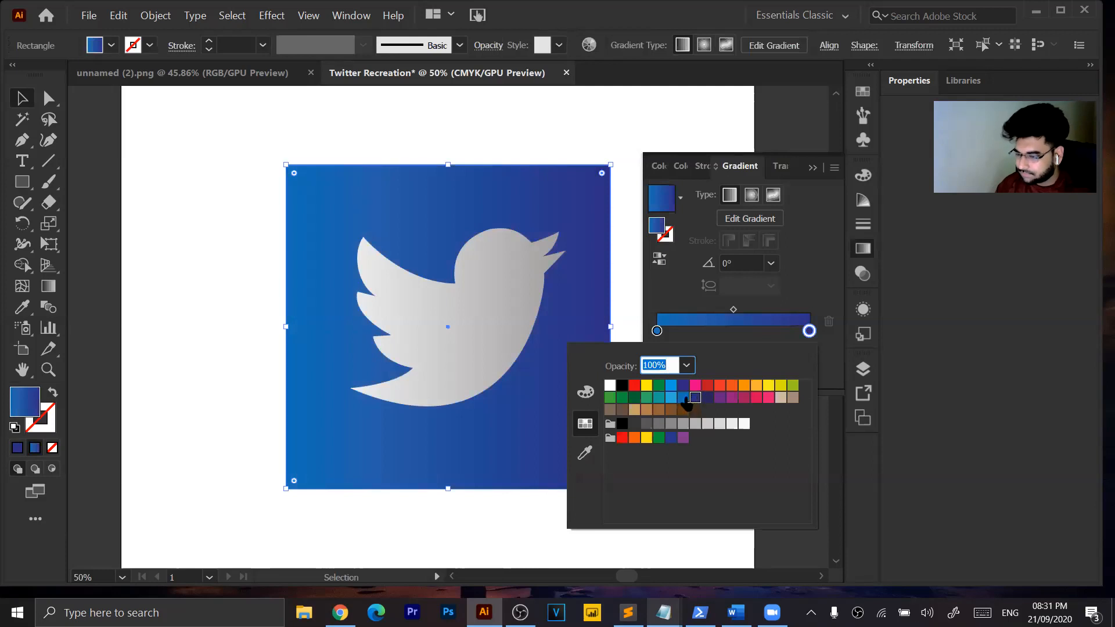
left_click(684, 398)
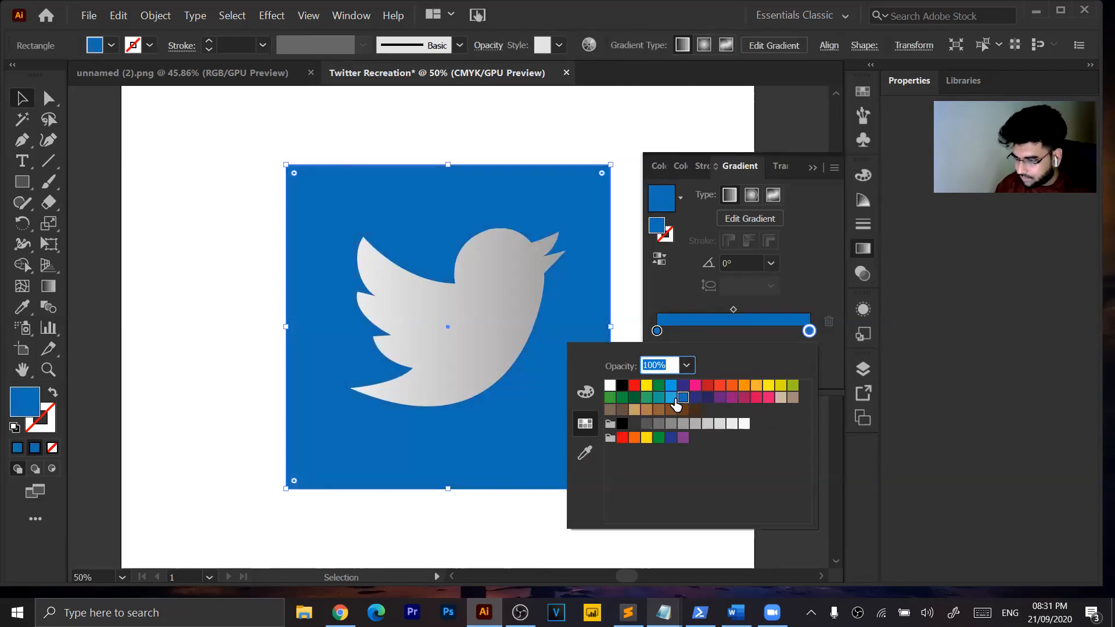
double_click(661, 333)
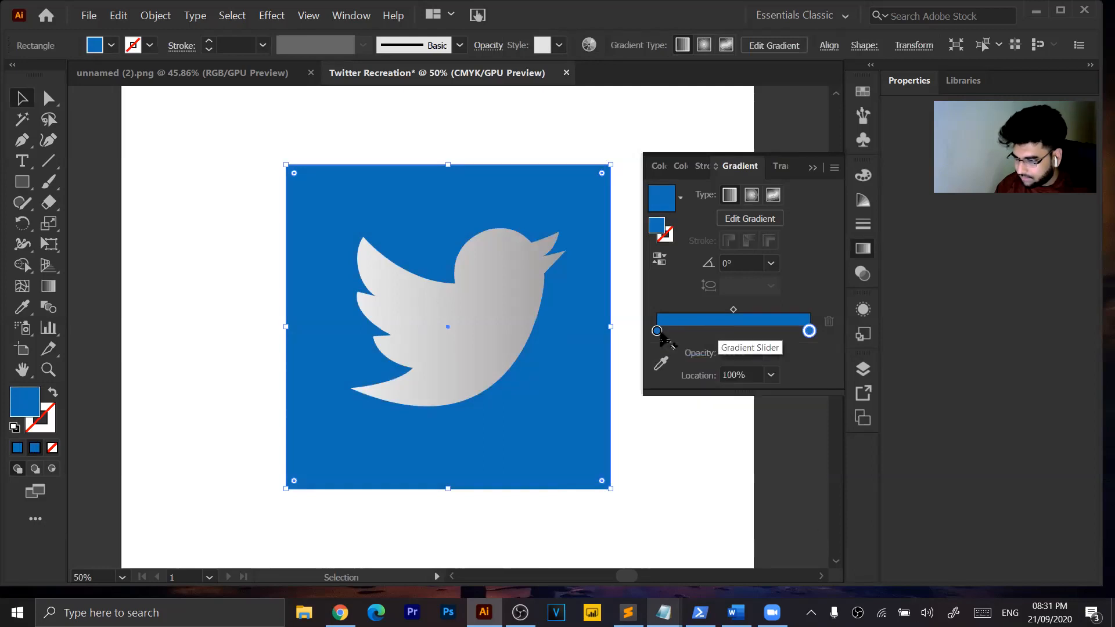
double_click(696, 331)
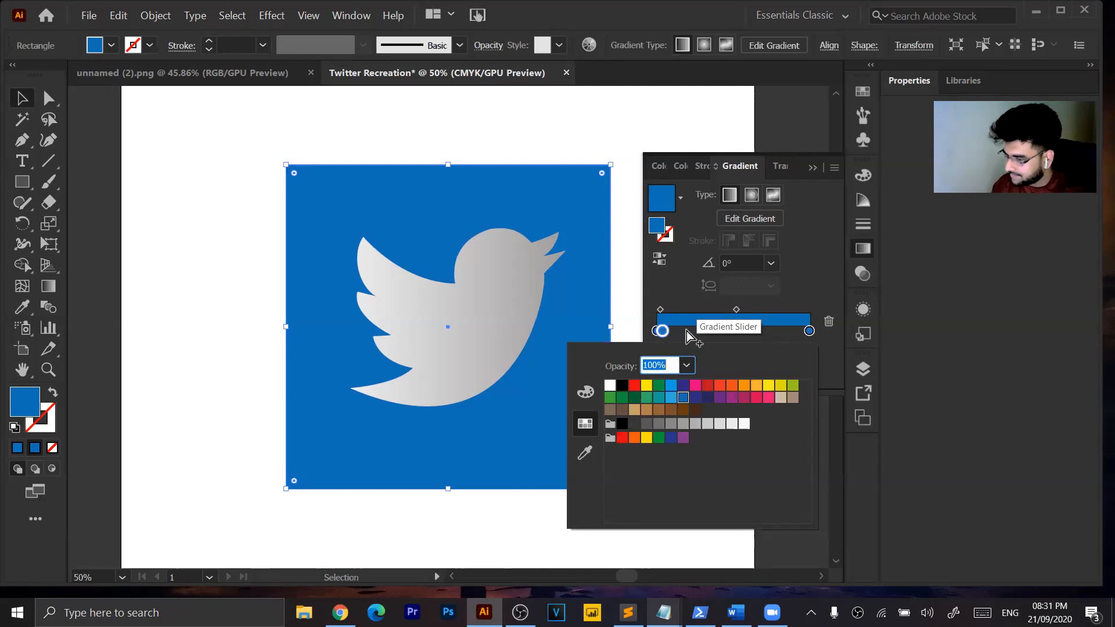
left_click(662, 331)
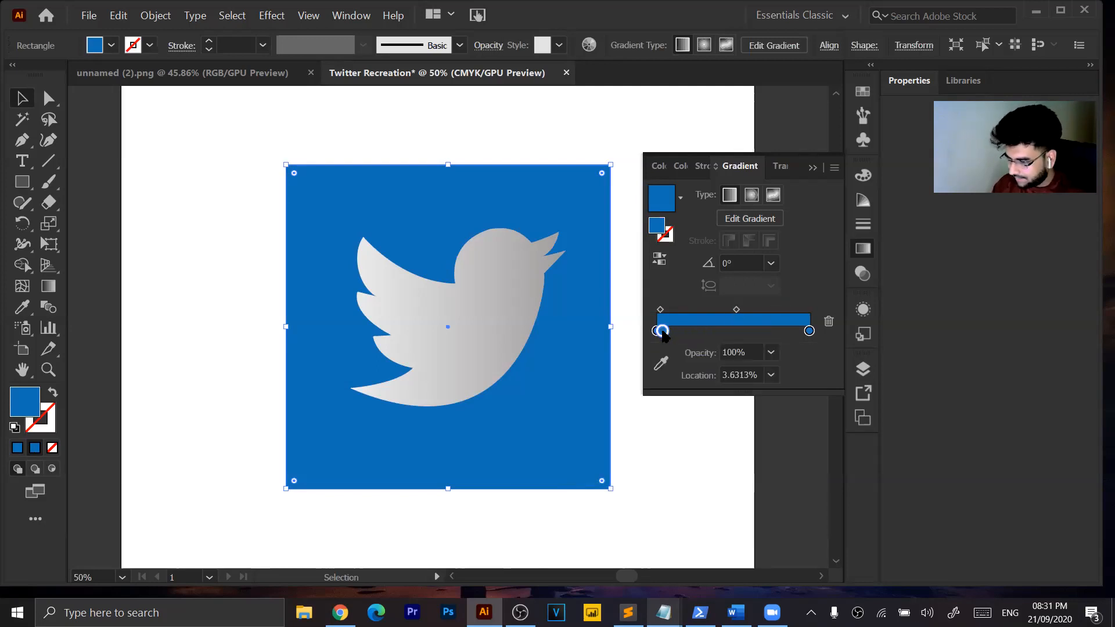
left_click(829, 321)
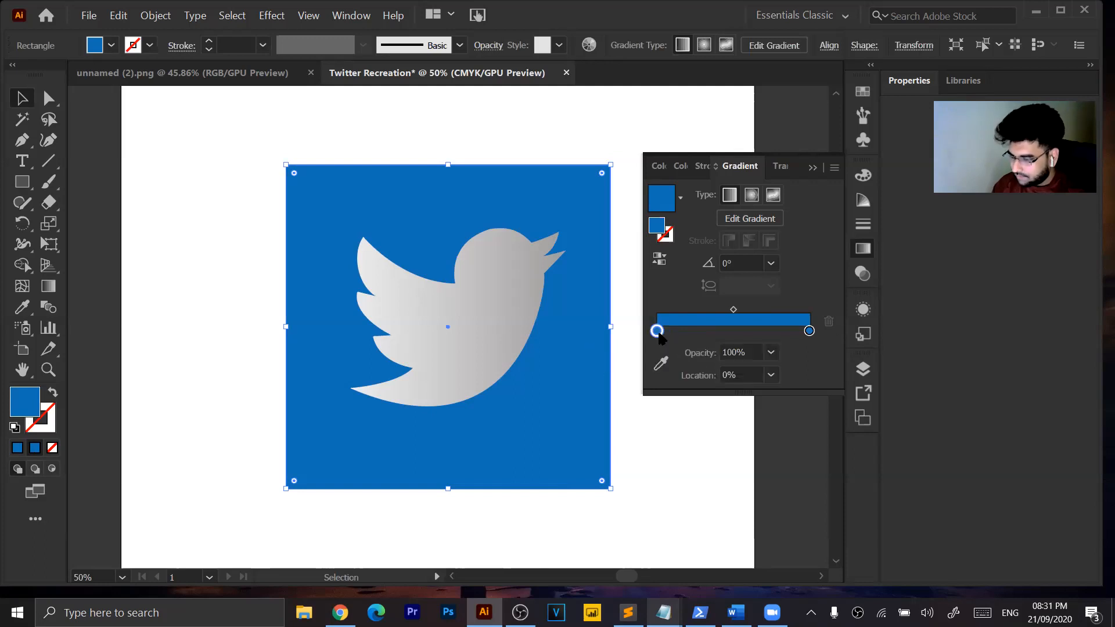
Set the starting stop of the square's gradient to the light blue swatch C=70 M=15 Y=0 K=0.
double_click(657, 331)
left_click(671, 397)
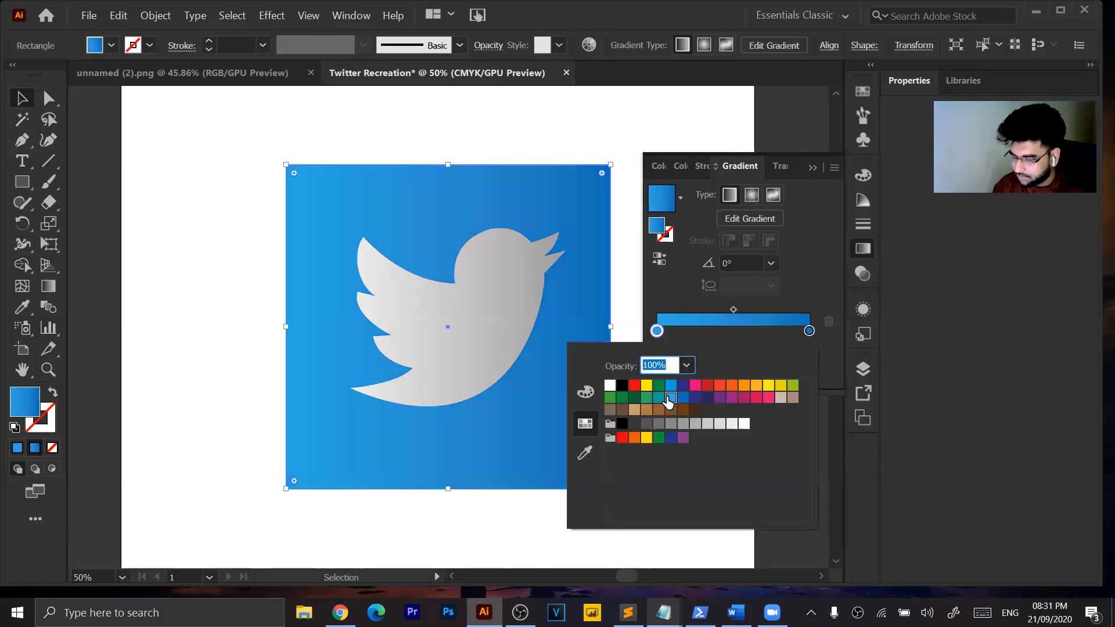
Close the gradient colour settings, deselect the blue square and collapse the gradient options.
key("Escape")
left_click(622, 510)
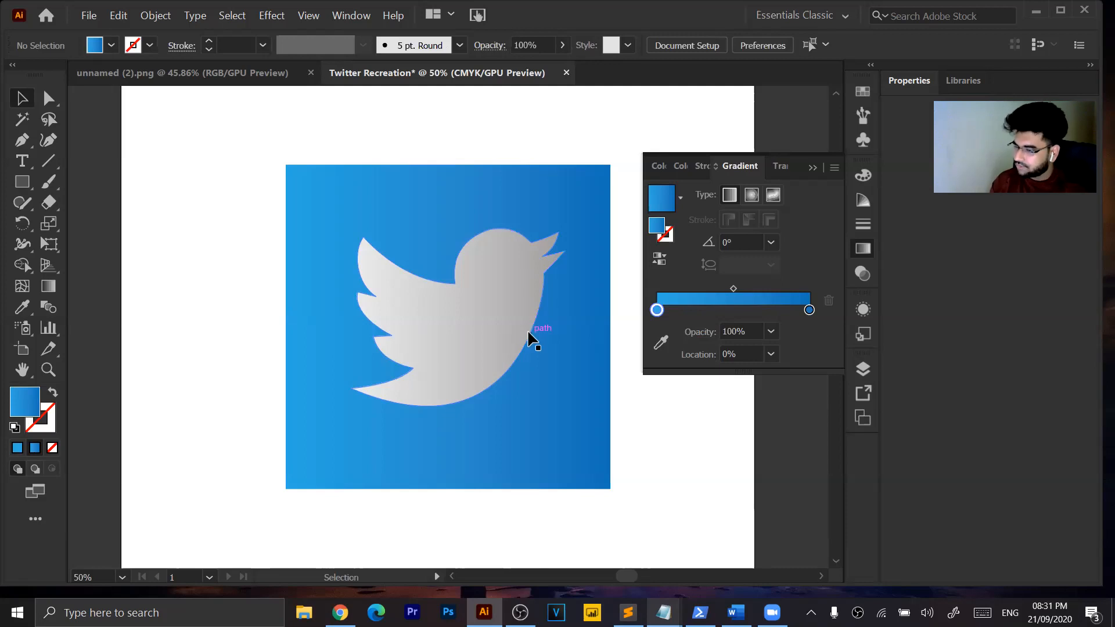
left_click(814, 170)
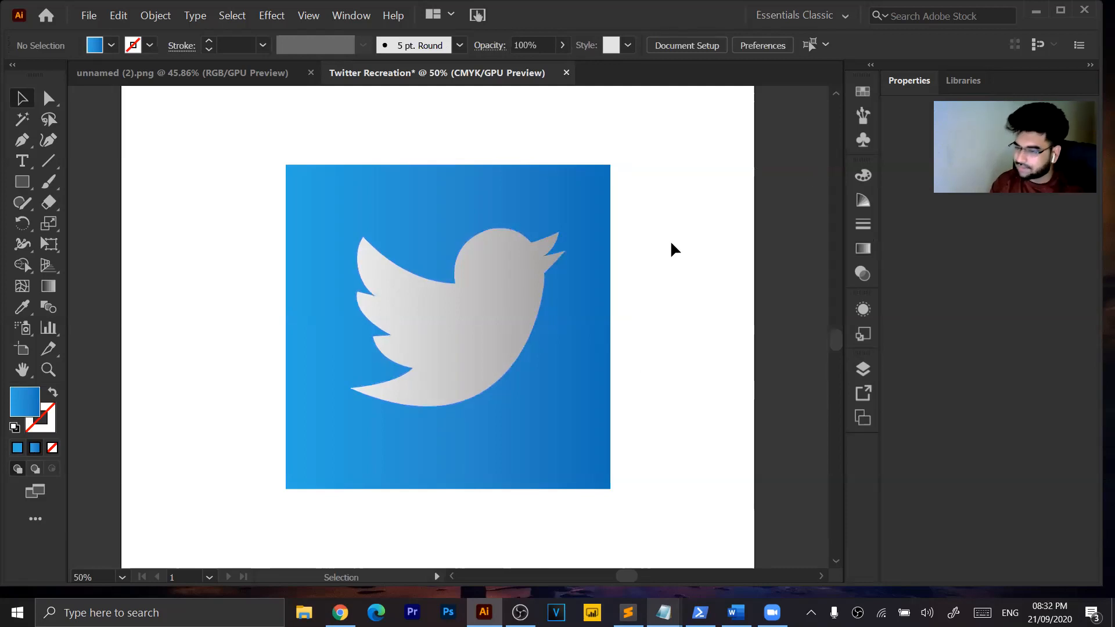
Apply a Drop Shadow to the bird with 75% opacity, 7 px X and Y offsets and 5 px blur, and deselect it.
left_click(477, 322)
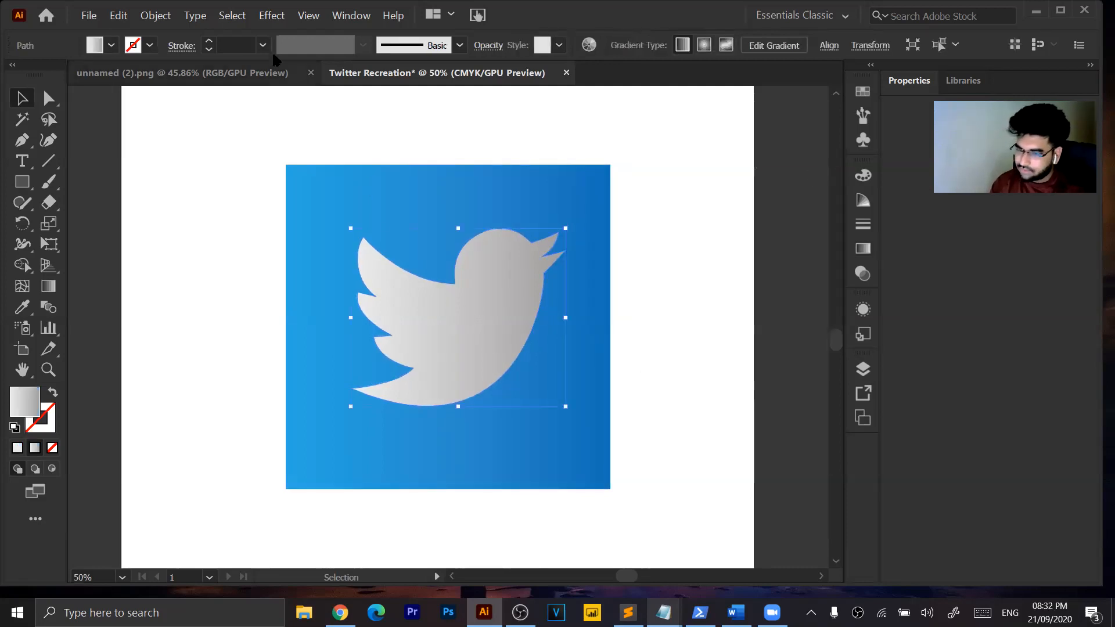
left_click(271, 15)
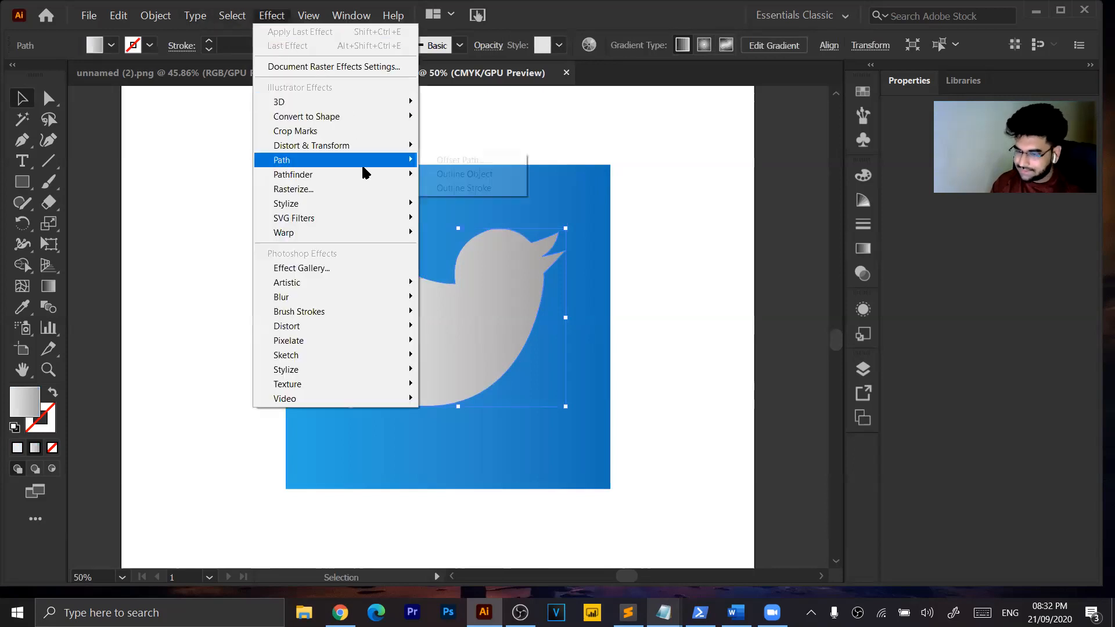
mouse_move(357, 203)
left_click(448, 203)
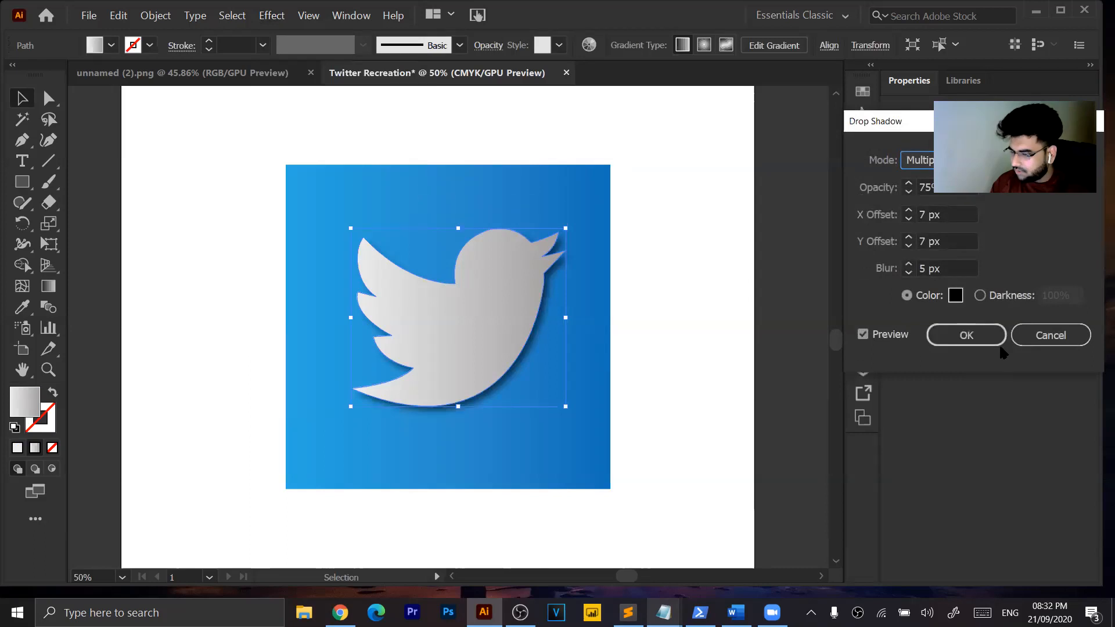
left_click(999, 340)
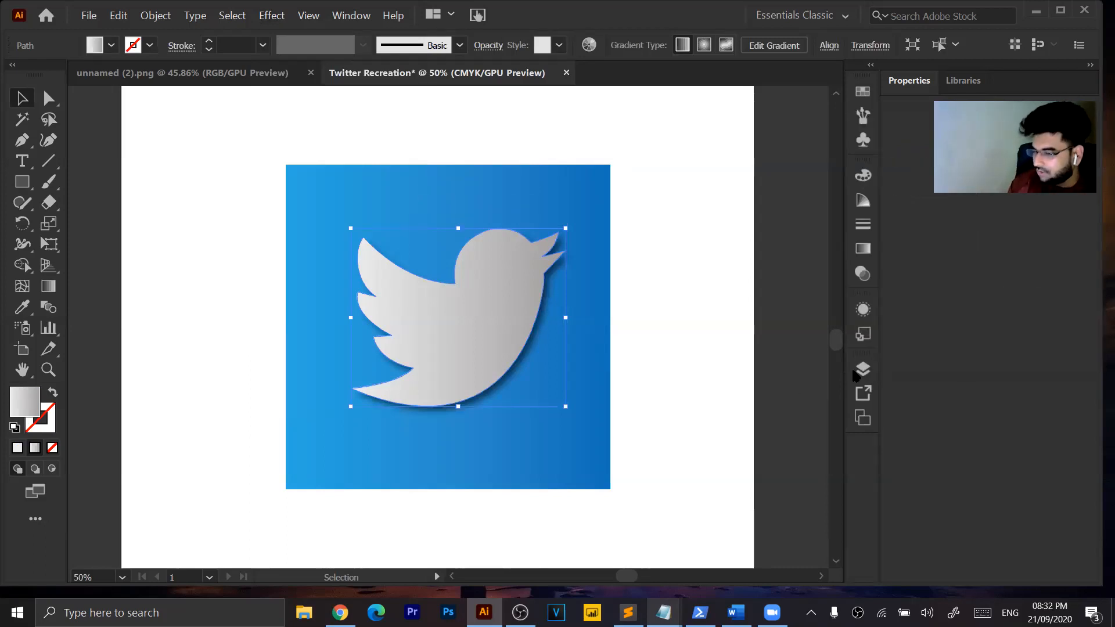
left_click(778, 386)
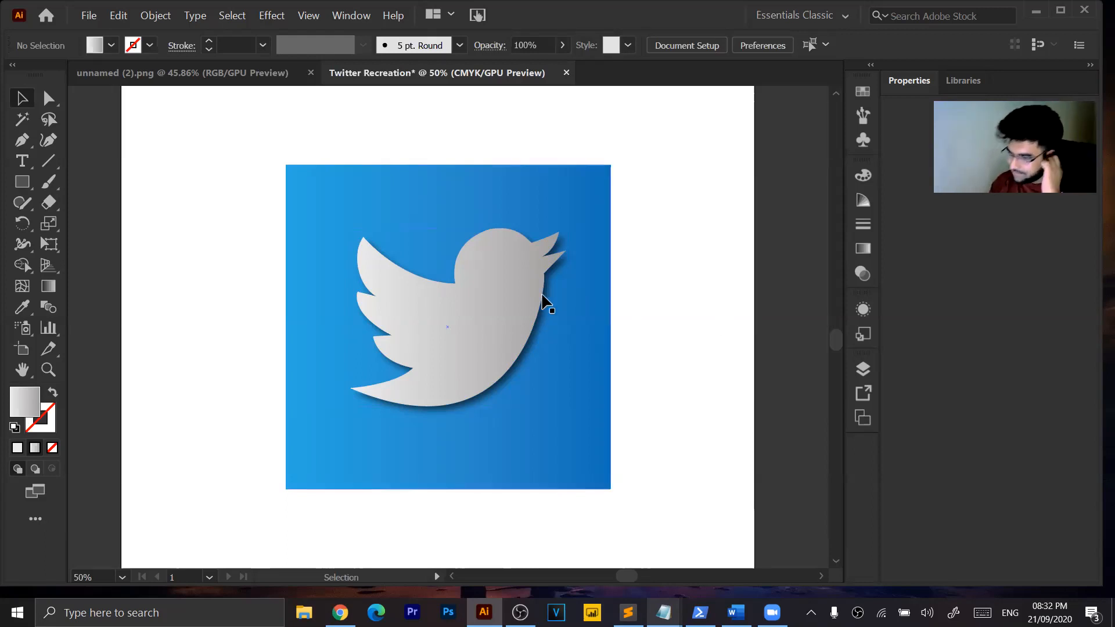
Select the bird and place the Rotate tool's pivot on the tip of its upper beak.
left_click(509, 297)
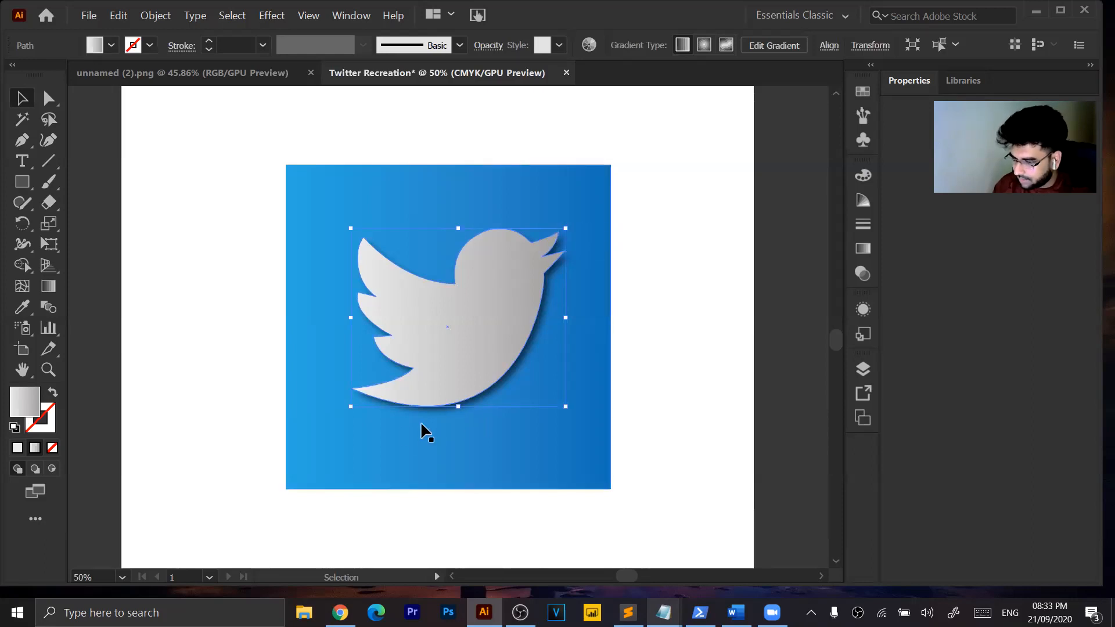
left_click(556, 233)
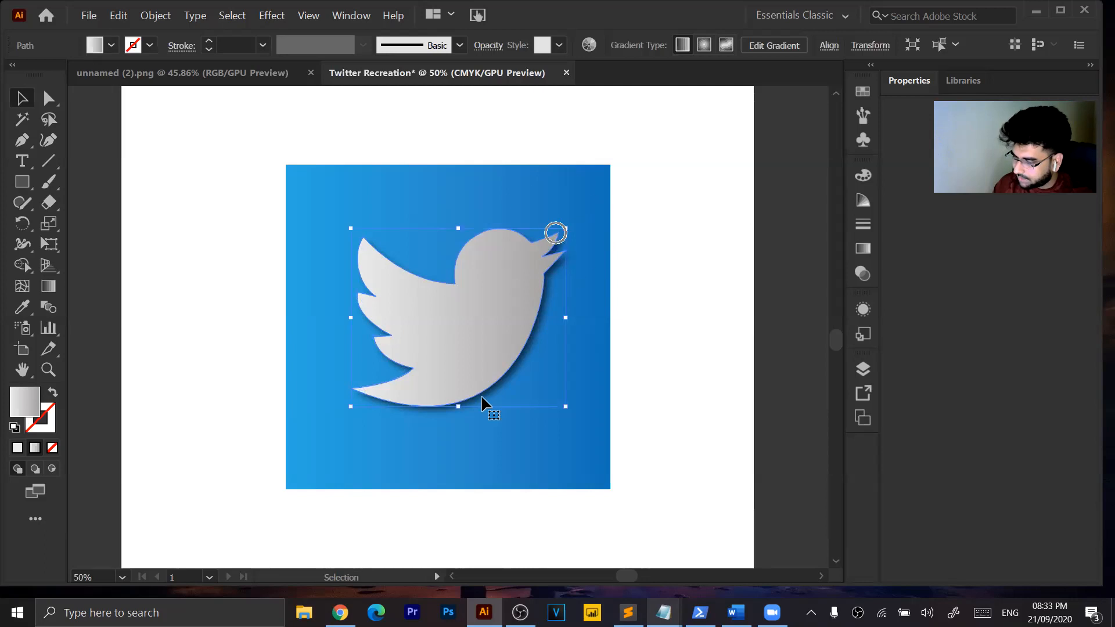
left_click(20, 225)
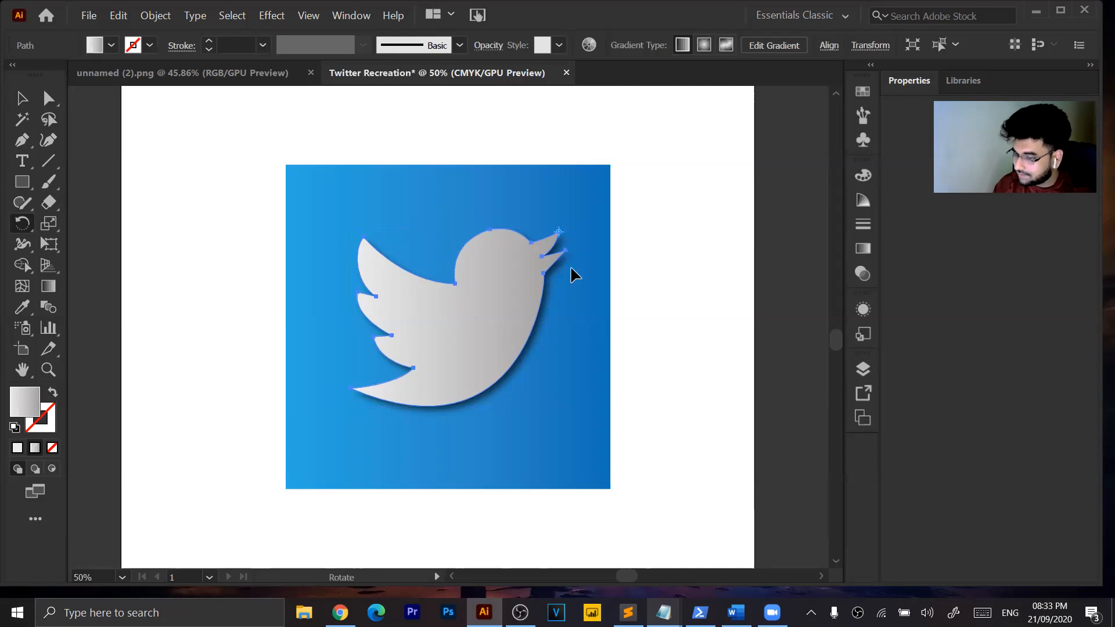
left_click(557, 231)
key("v")
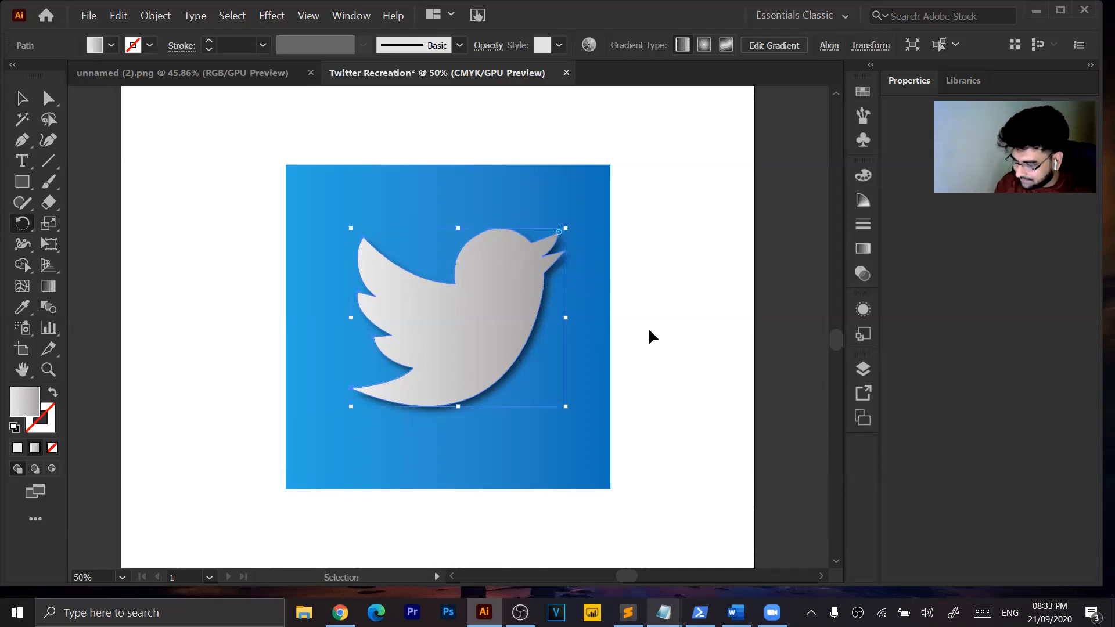
Examine the pivot position and the drop shadow around the bird's beak up close.
key("ctrl+=")
key("ctrl+=")
key("ctrl+=")
key("ctrl+=")
key("ctrl+=")
scroll(649, 329, "up", 10)
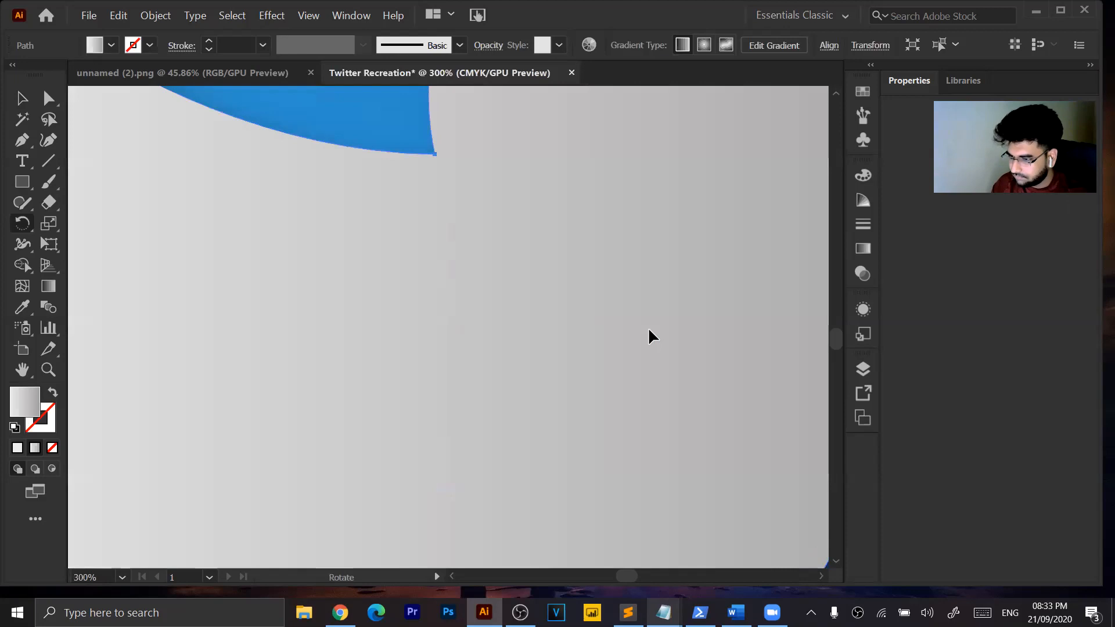
scroll(649, 330, "up", 4)
scroll(649, 330, "right", 12)
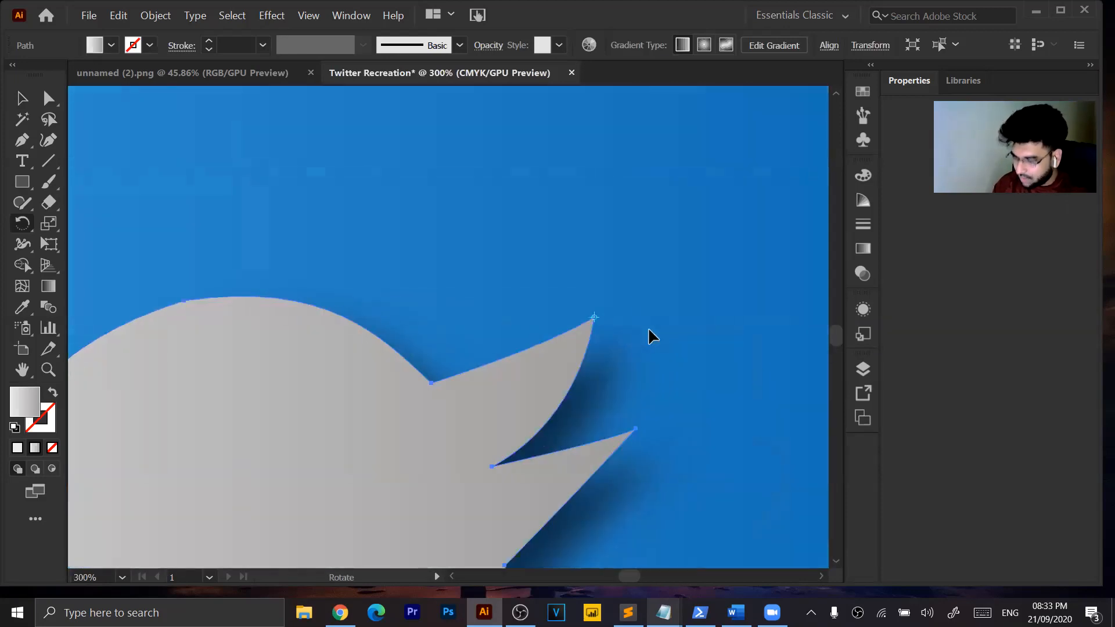
key("ctrl+=")
key("ctrl+-")
key("ctrl+-")
key("ctrl+-")
key("ctrl+-")
key("ctrl+-")
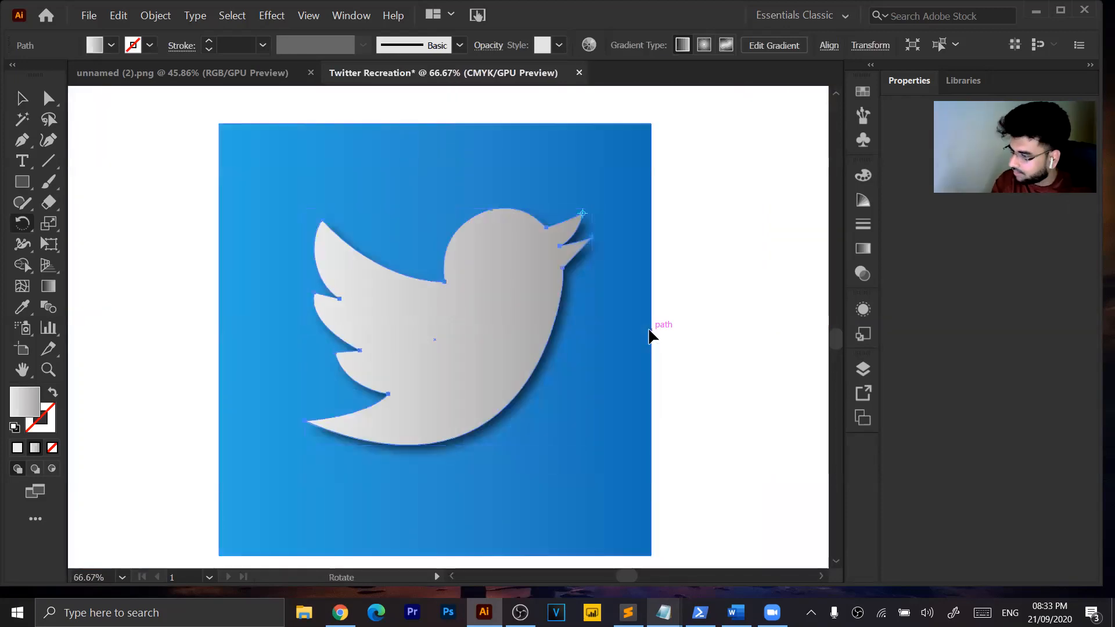
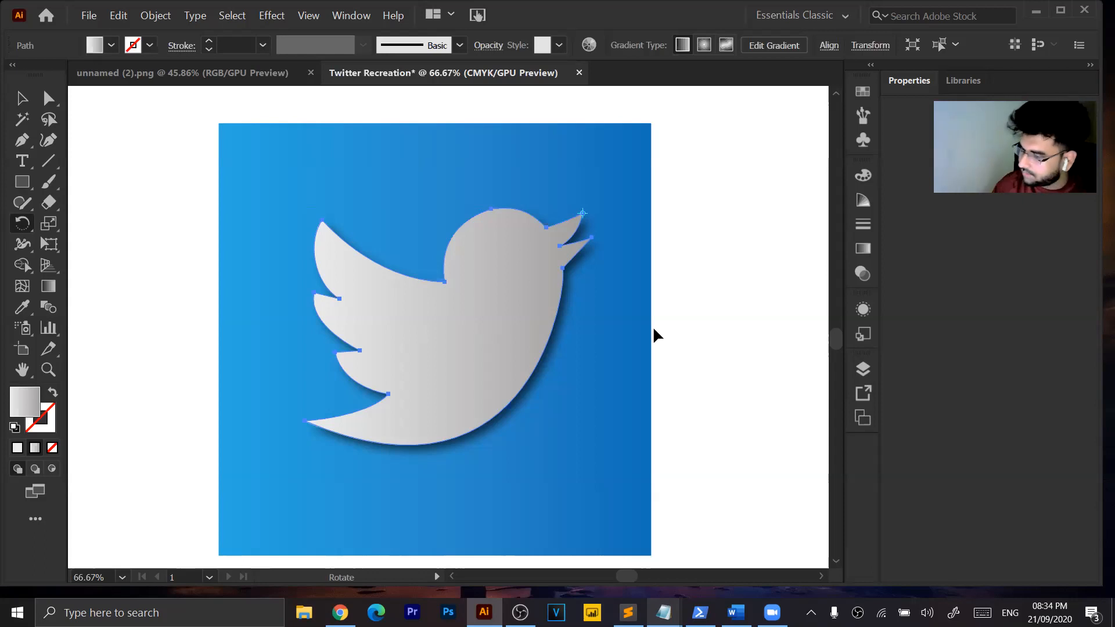
key("ctrl")
key("ctrl")
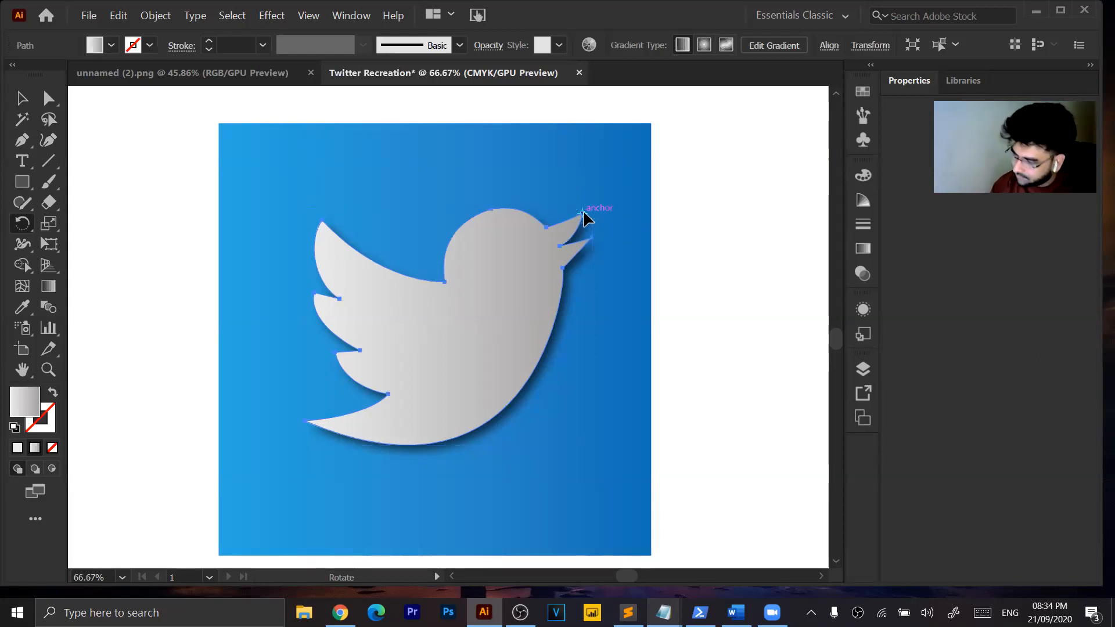
Try to rotate the bird slightly clockwise about the tip of its upper beak, and undo the rotation.
left_click(583, 213)
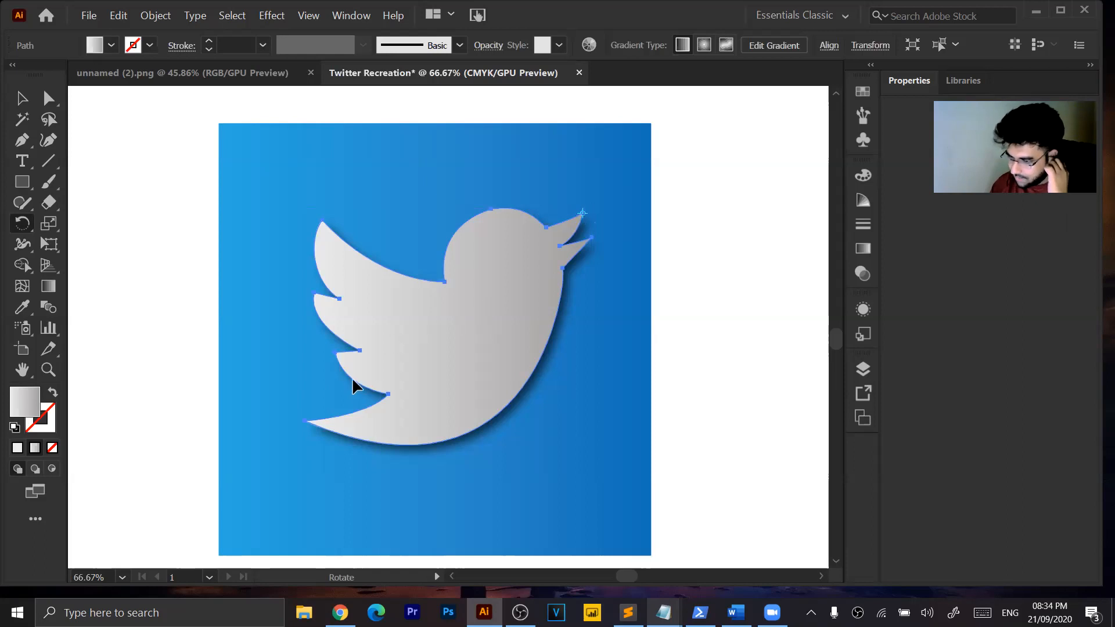
left_click_drag(305, 420, 296, 409)
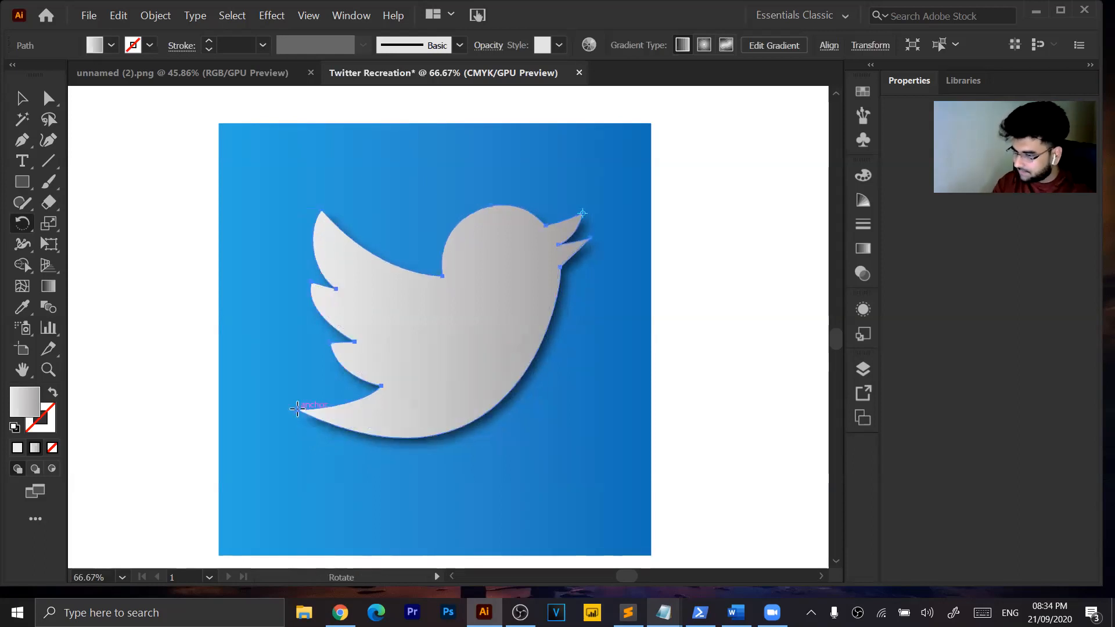
key("ctrl+z")
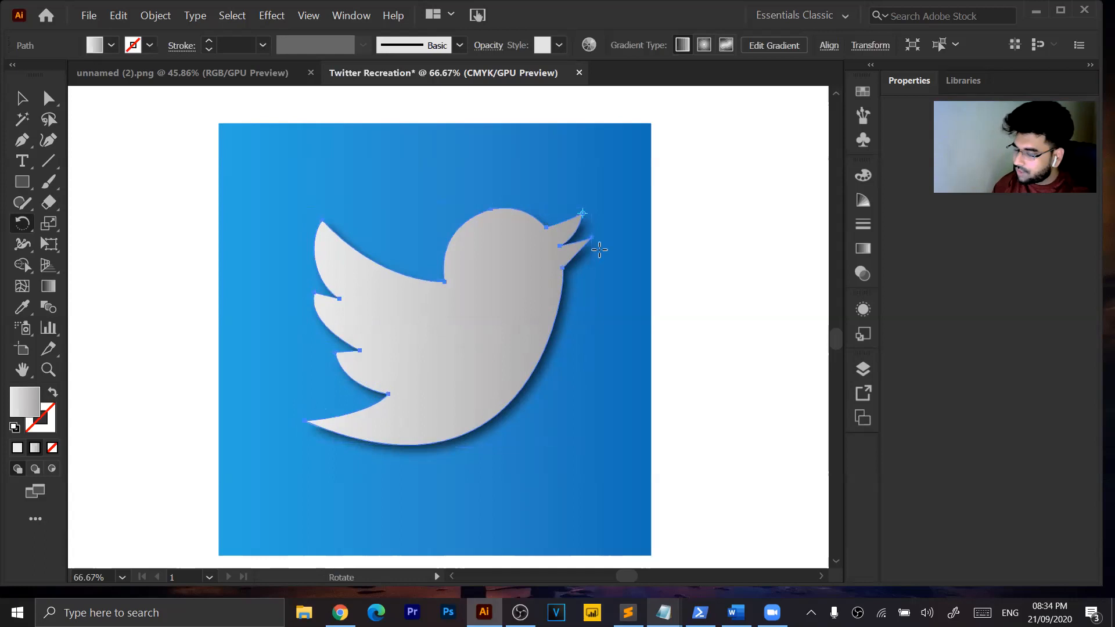
Rotate a copy of the bird slightly clockwise about the tip of its upper beak and deselect it.
key("ctrl")
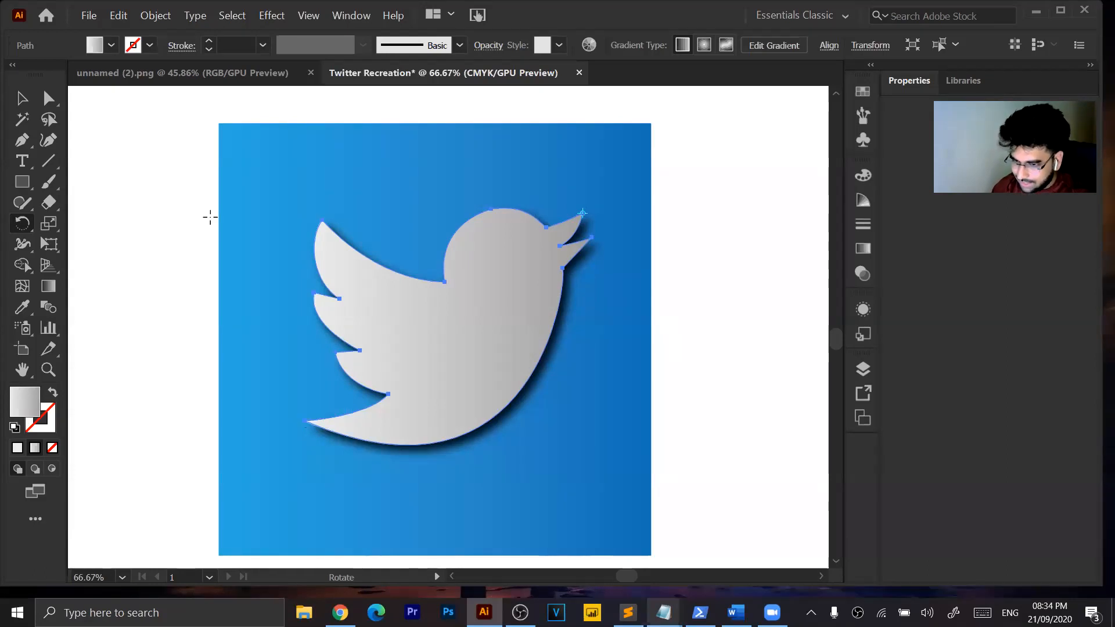
left_click(582, 214)
left_click_drag(307, 417, 302, 410)
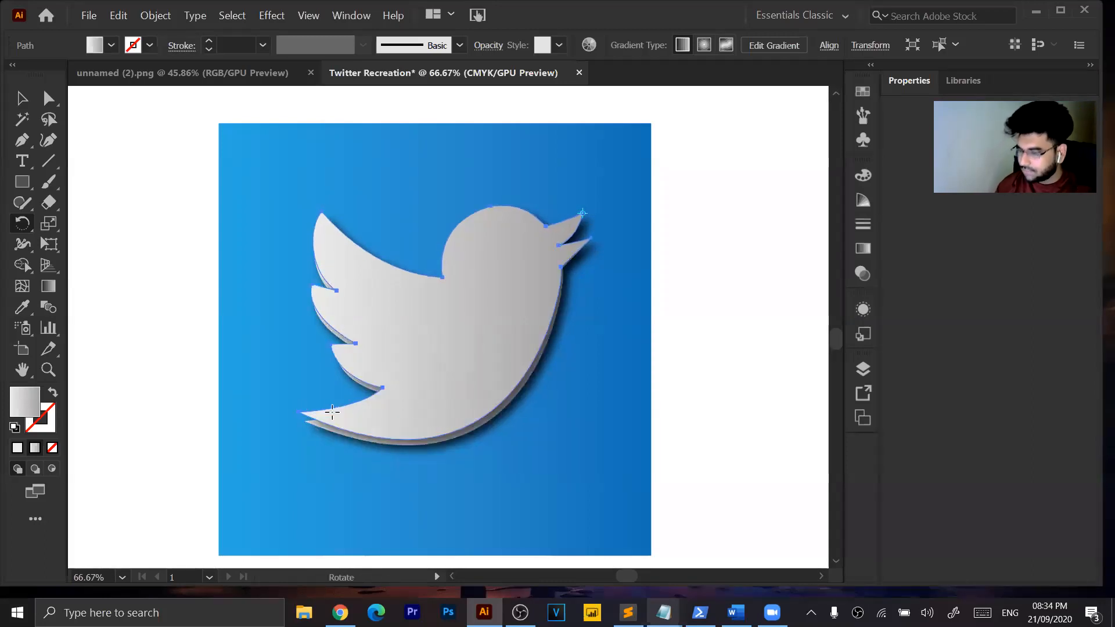
left_click(22, 98)
left_click(725, 380)
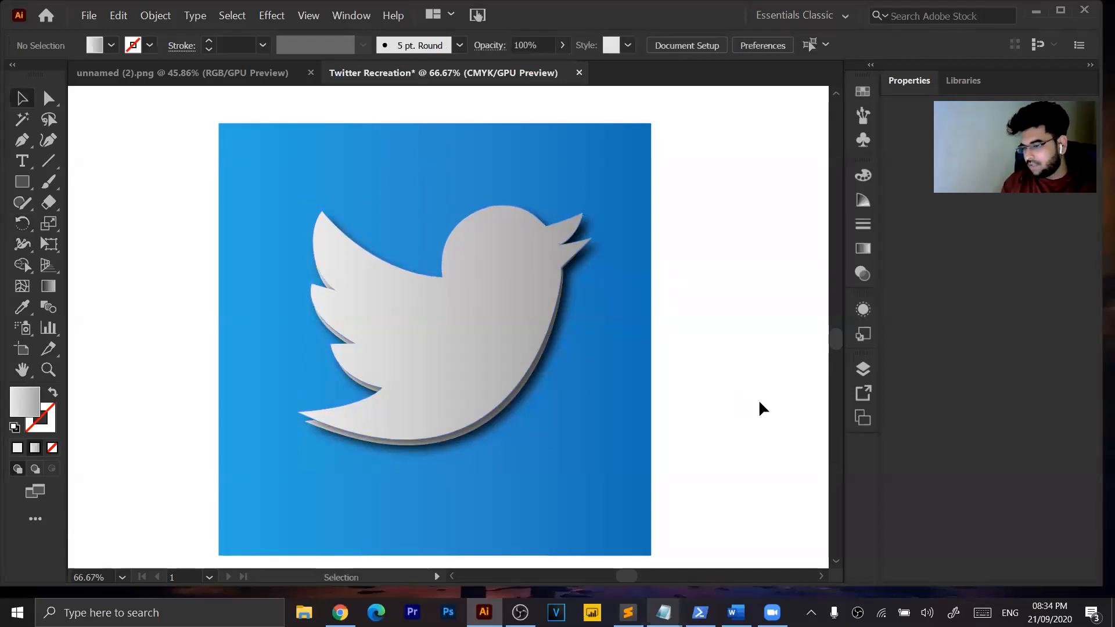
left_click(473, 360)
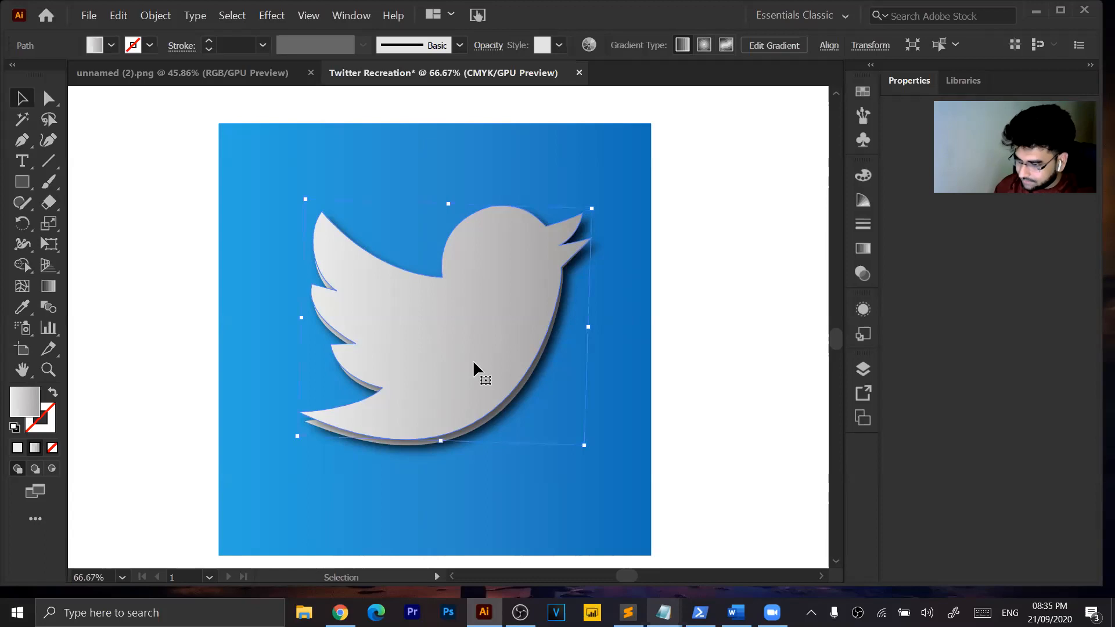
left_click(811, 300)
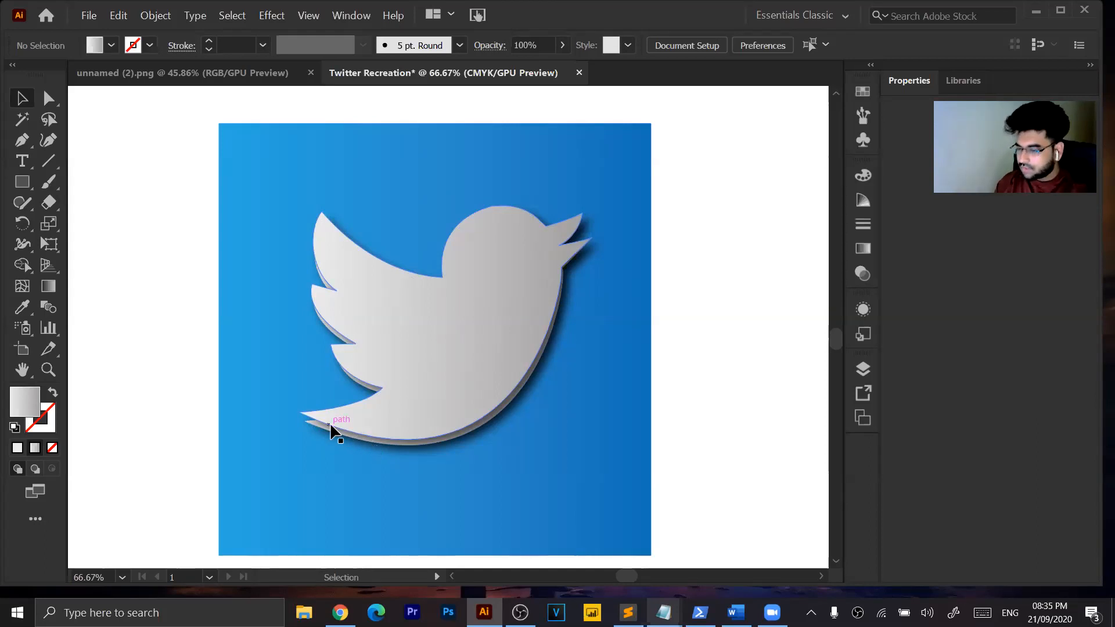
Rotate the front bird copy a little further clockwise about the tip of its upper beak.
left_click(301, 411)
left_click(22, 223)
left_click(583, 213)
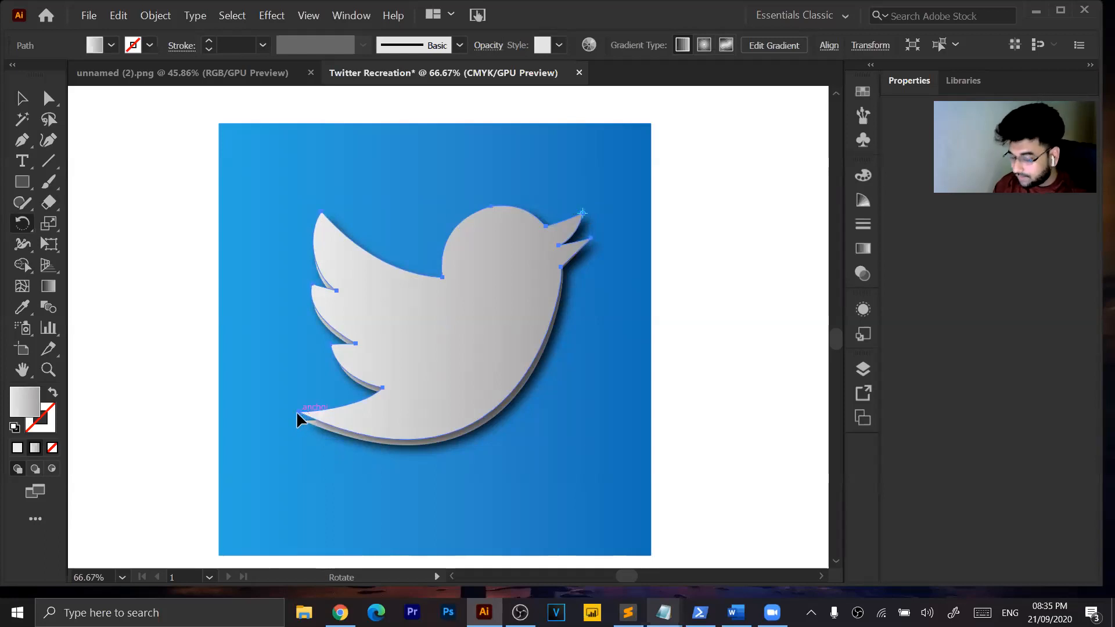
left_click_drag(296, 411, 296, 403)
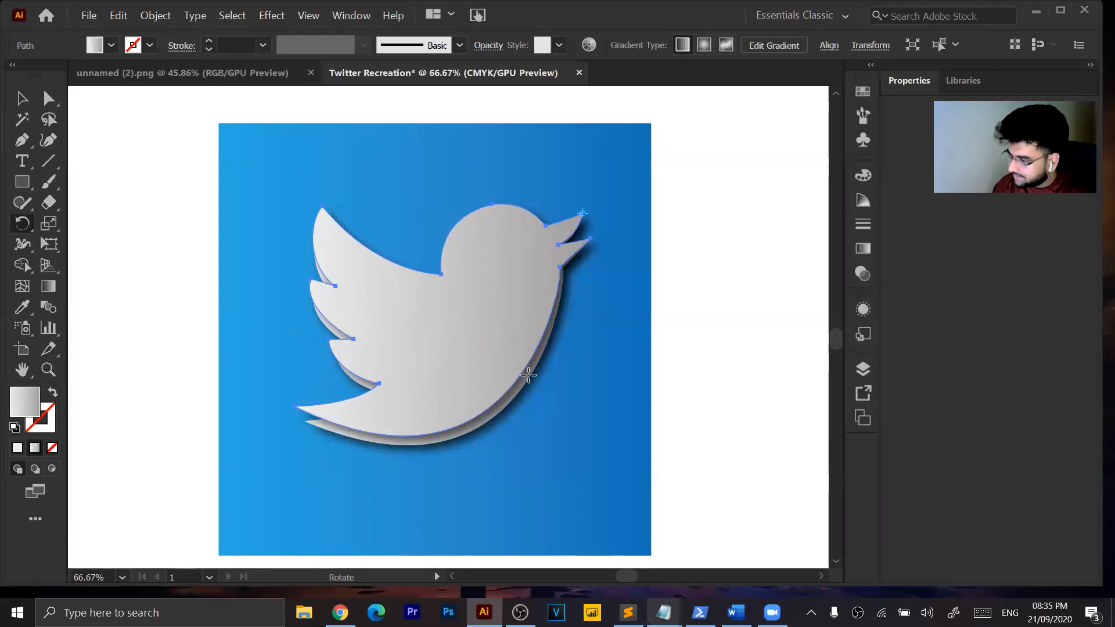
left_click(23, 99)
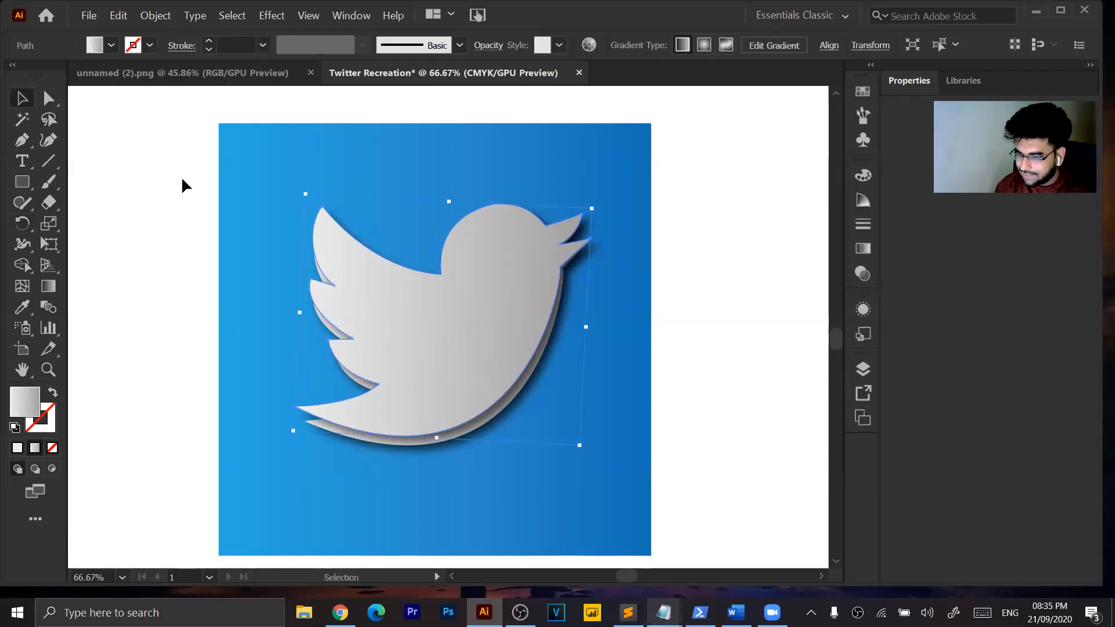
Try to select the original bird lying beneath the rotated copy.
left_click_drag(215, 150, 662, 497)
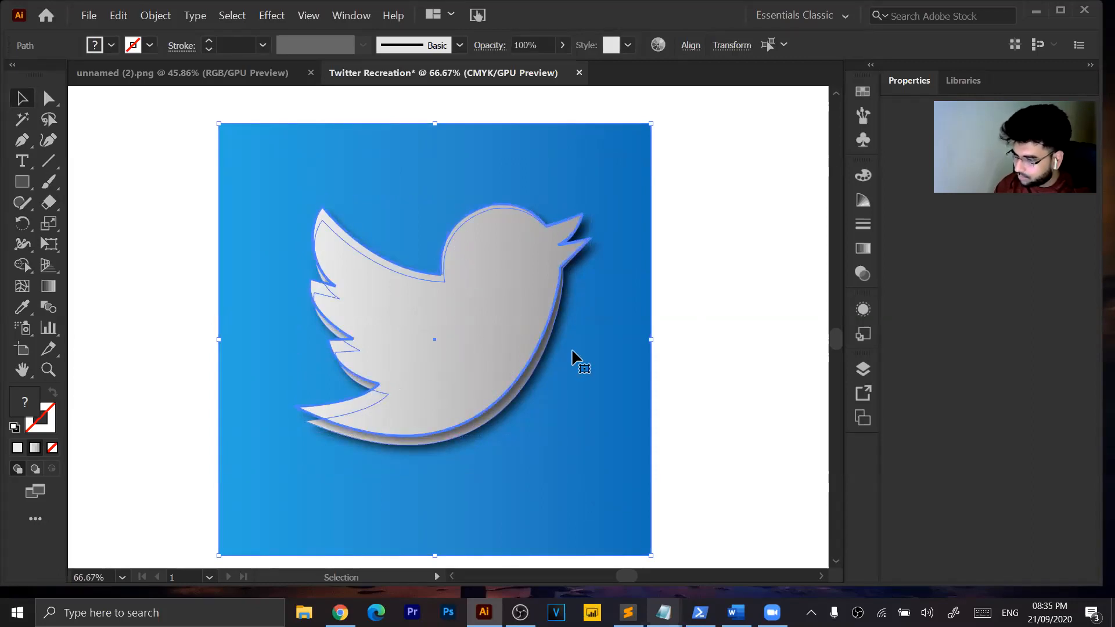
left_click(762, 369)
left_click(500, 306)
key("a")
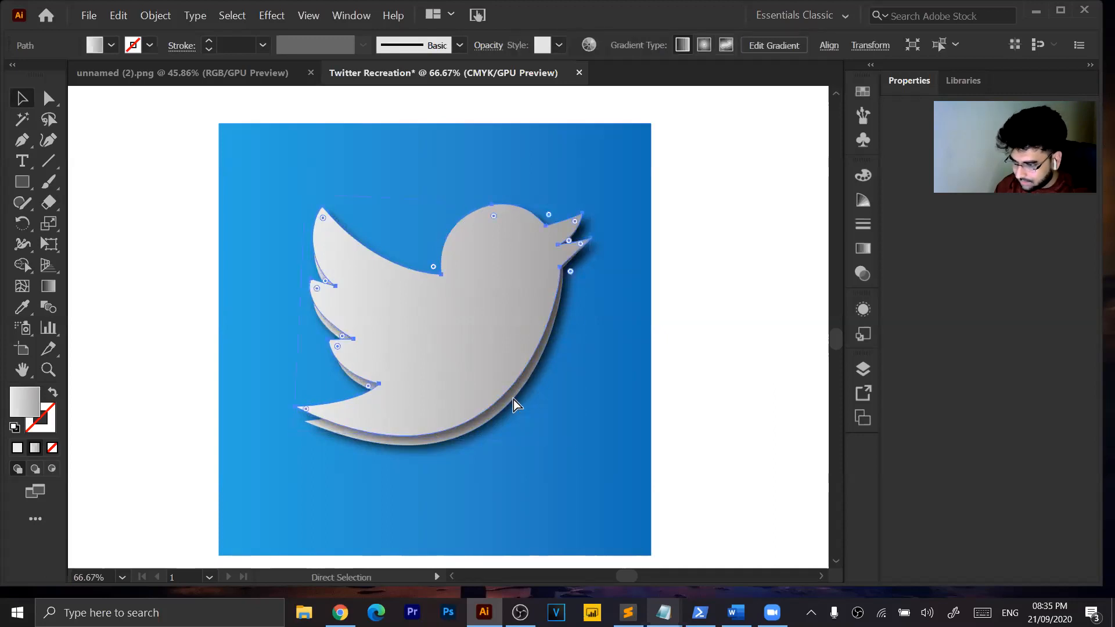
left_click(513, 400, "shift")
left_click(513, 400, "shift")
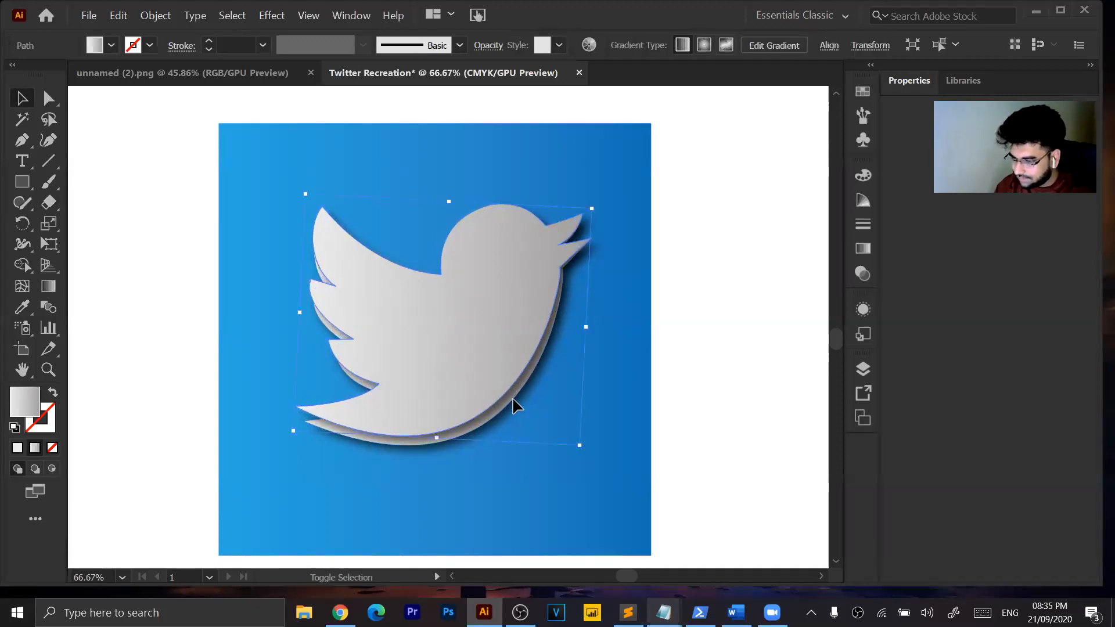
left_click(368, 441)
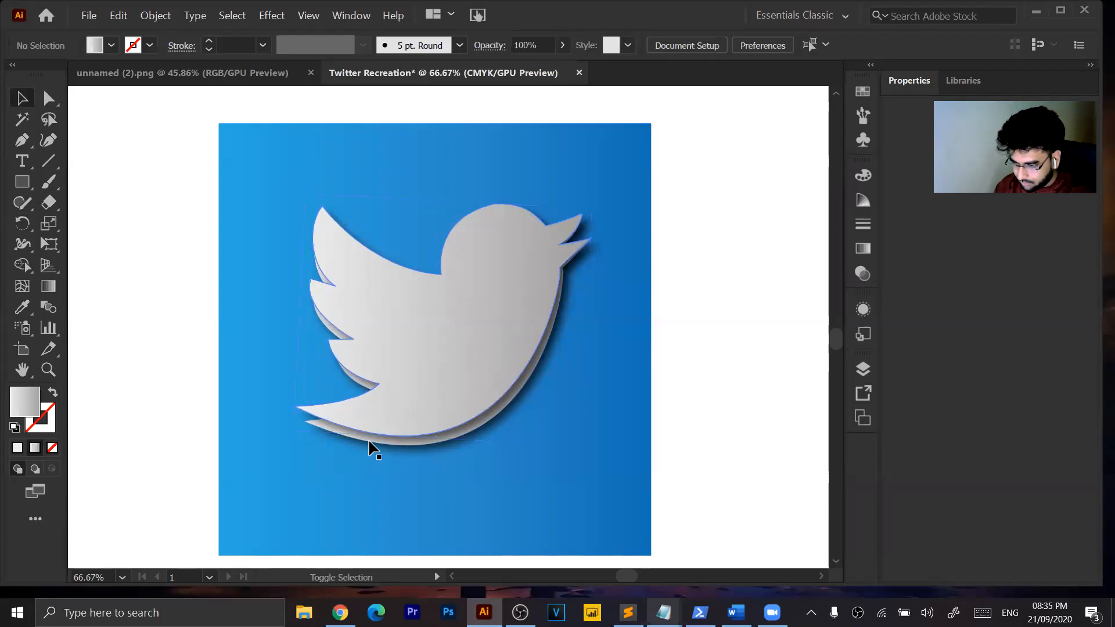
left_click(377, 441, "shift")
left_click(390, 444, "shift")
left_click(398, 448, "shift")
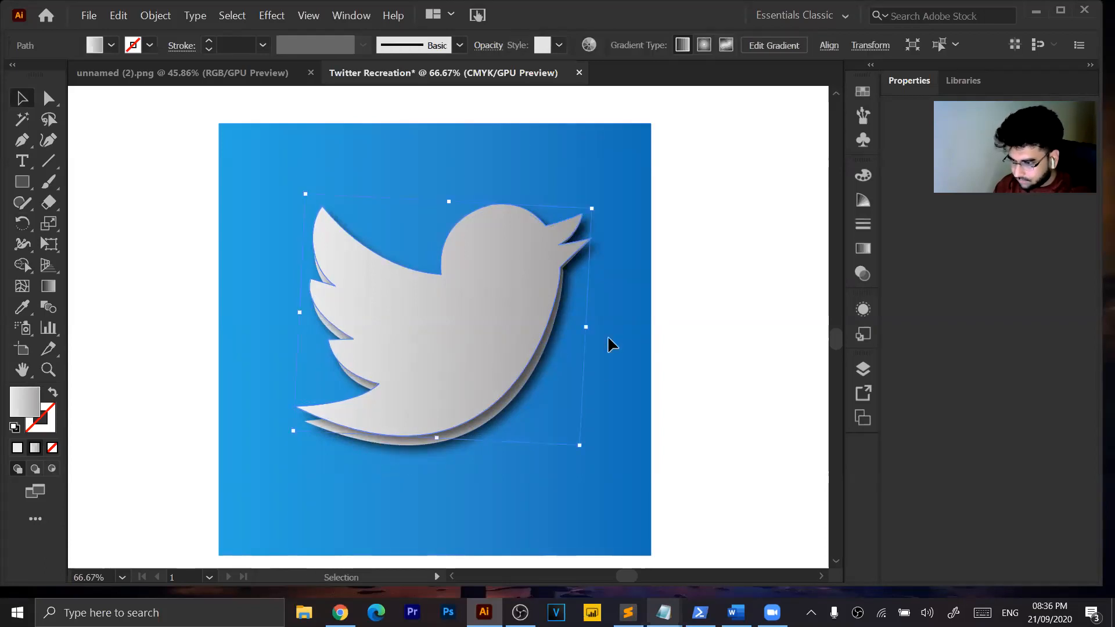
Try to cut and paste the front bird and move it over the original, and restore its earlier placement.
key("ctrl+c")
key("ctrl+v")
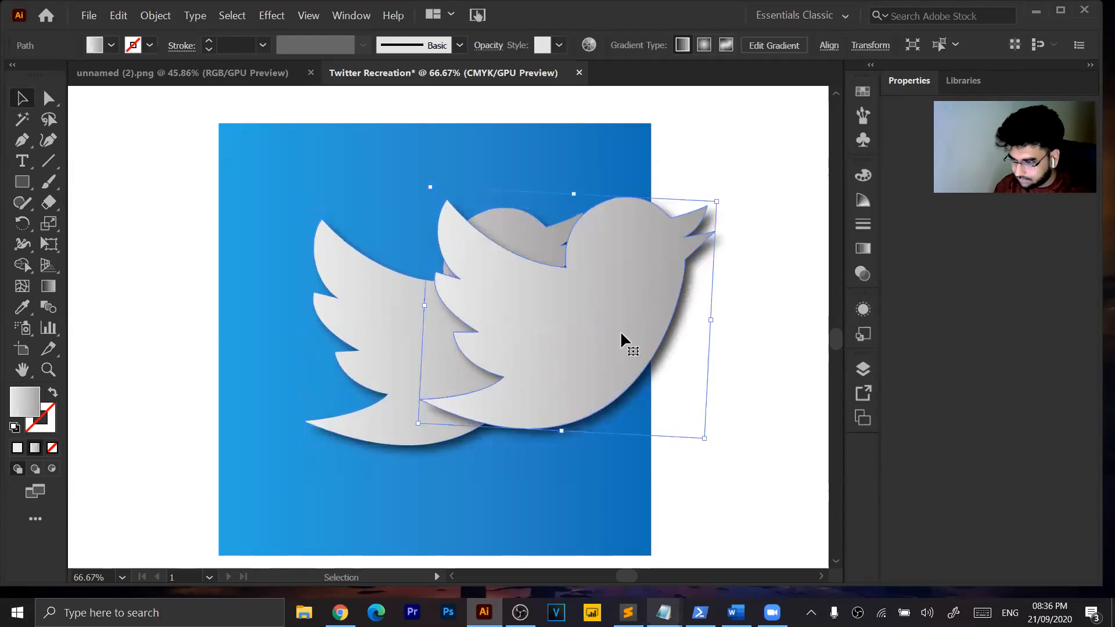
left_click_drag(621, 334, 507, 342)
key("ctrl+z")
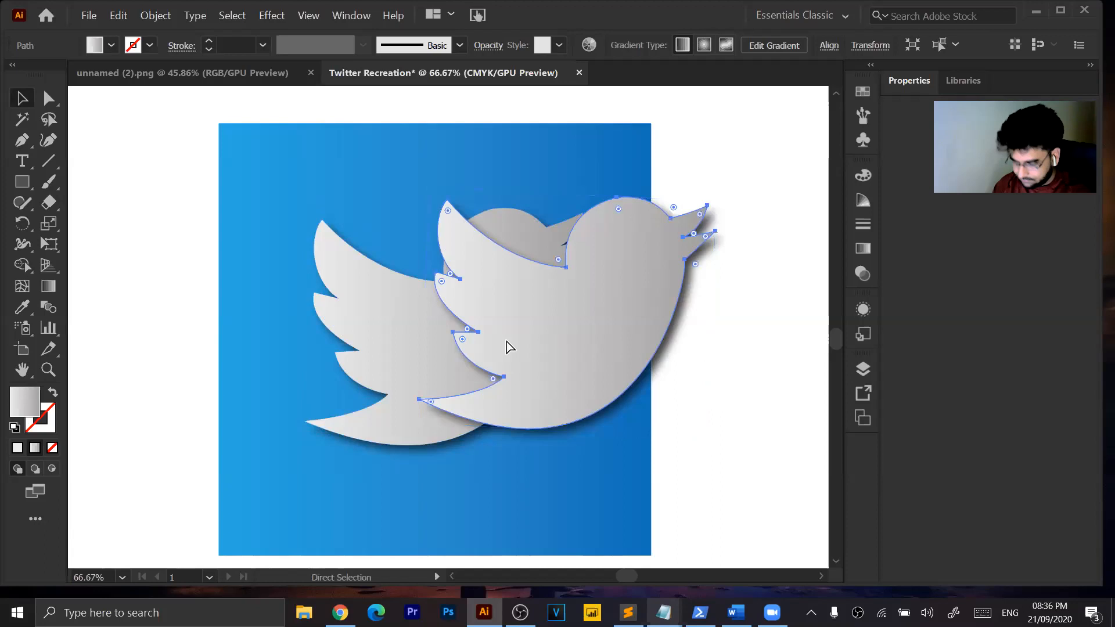
key("ctrl+shift+z")
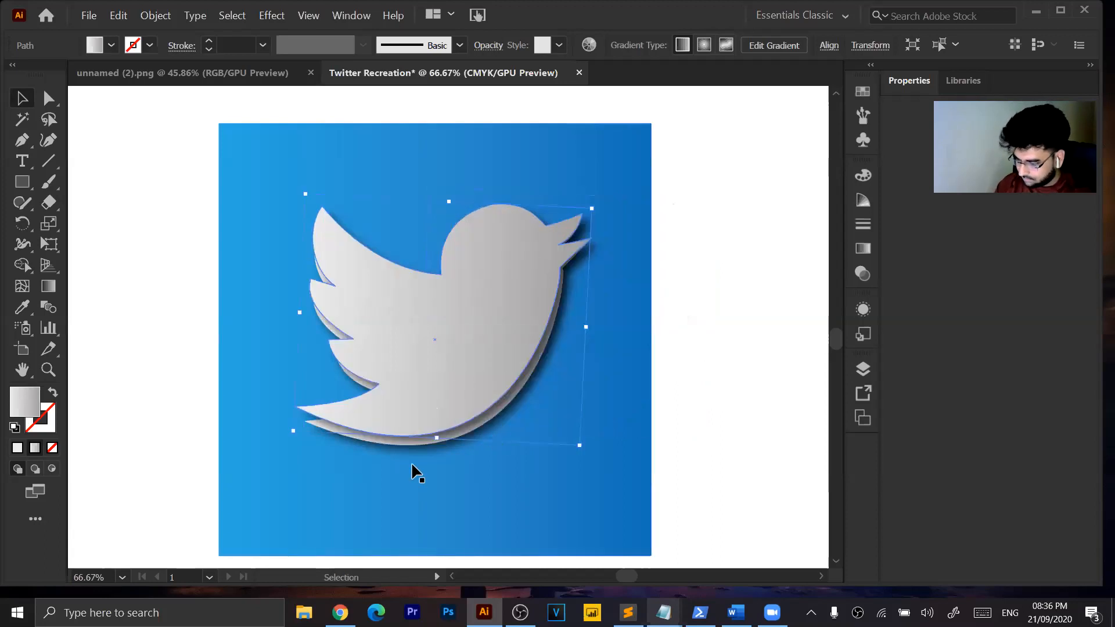
Try to add the original bird beneath to the selection by its exposed lower edge.
scroll(413, 466, "left", 2)
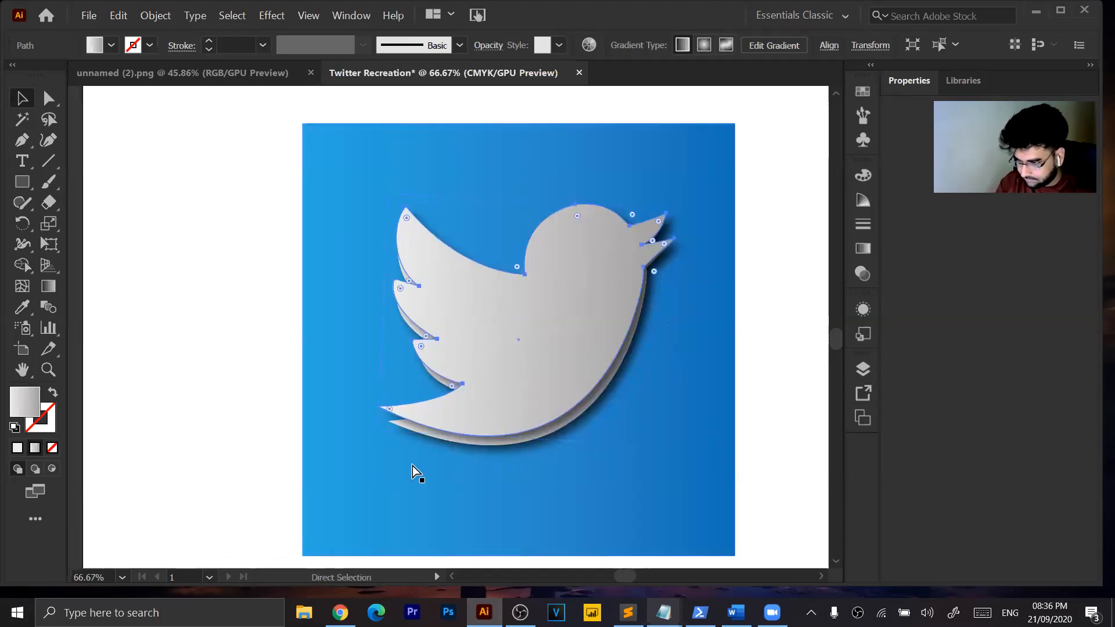
scroll(413, 466, "up", 4)
scroll(545, 463, "down", 5)
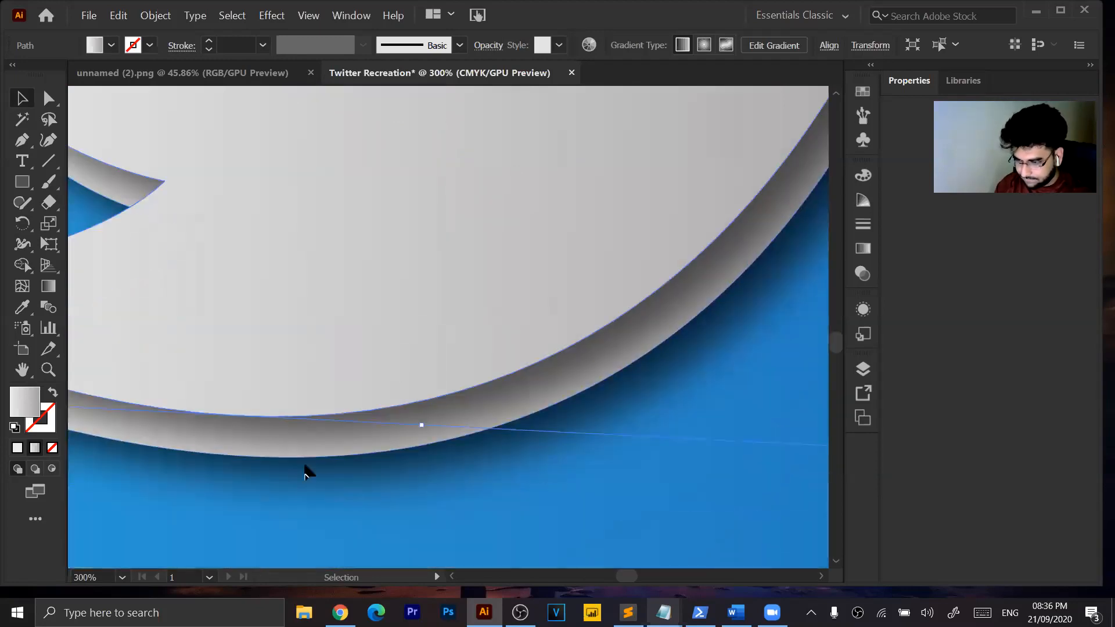
left_click(284, 444, "shift")
left_click(286, 452)
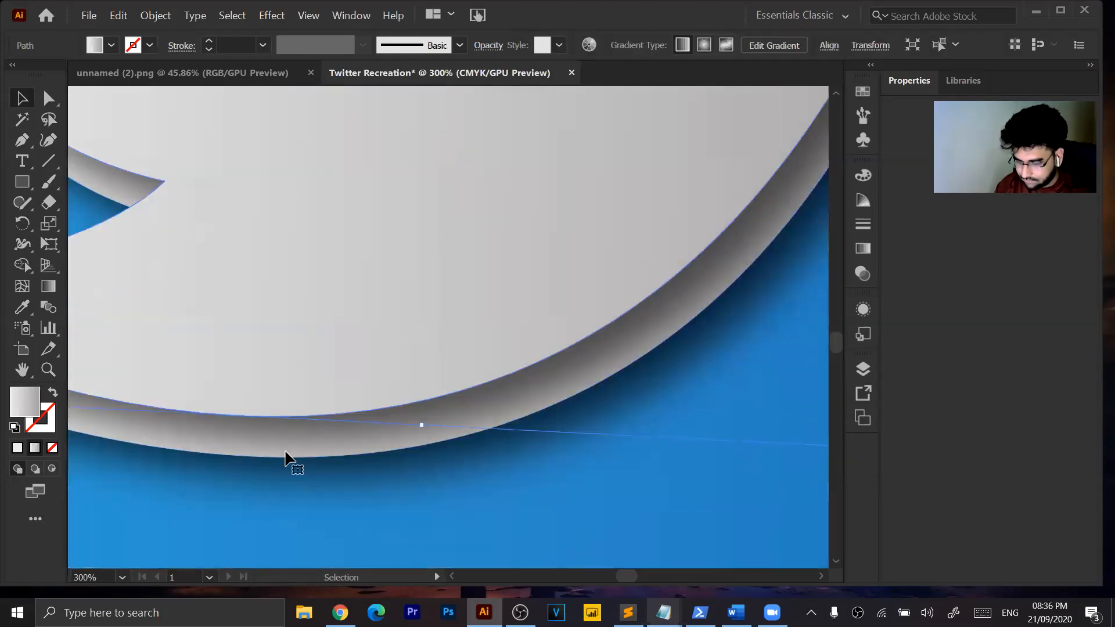
scroll(287, 457, "left", 4)
left_click(494, 458, "shift")
double_click(492, 452)
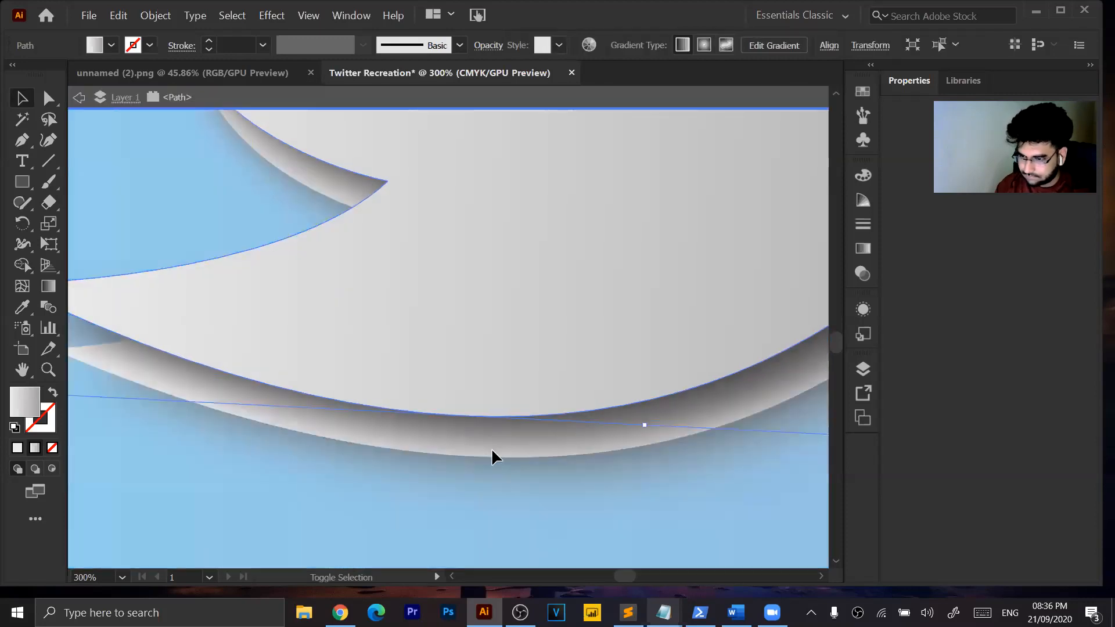
left_click(492, 450, "shift")
double_click(139, 158)
key("ctrl+minus")
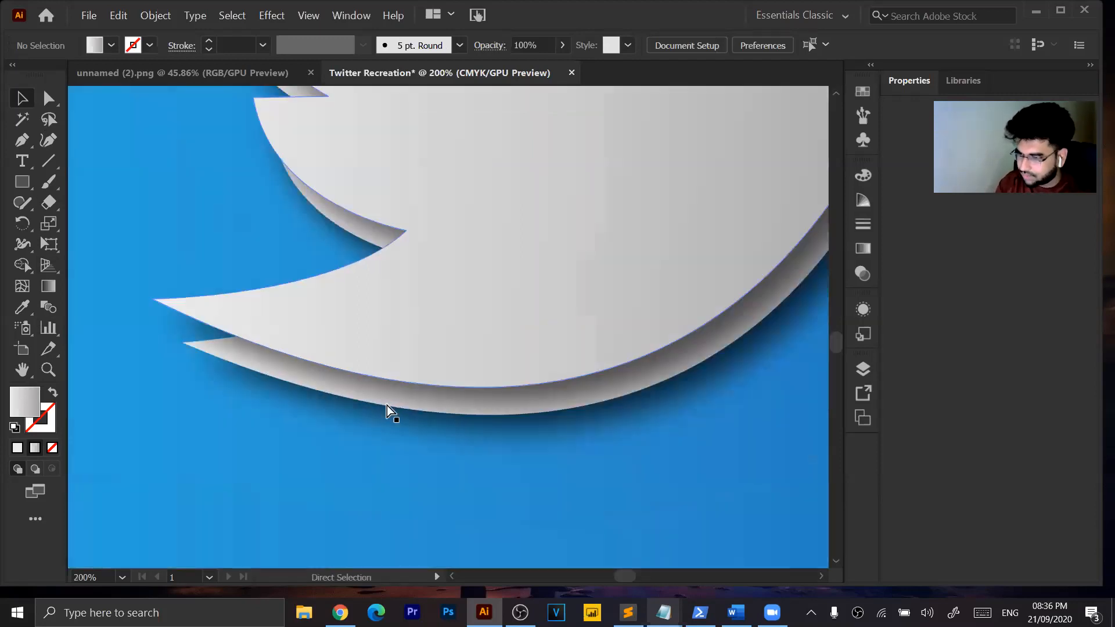
Select both bird paths and split off the original bird's exposed lower crescent as a separate shape with the Shape Builder.
key("ctrl+minus")
key("ctrl+minus")
left_click(863, 369)
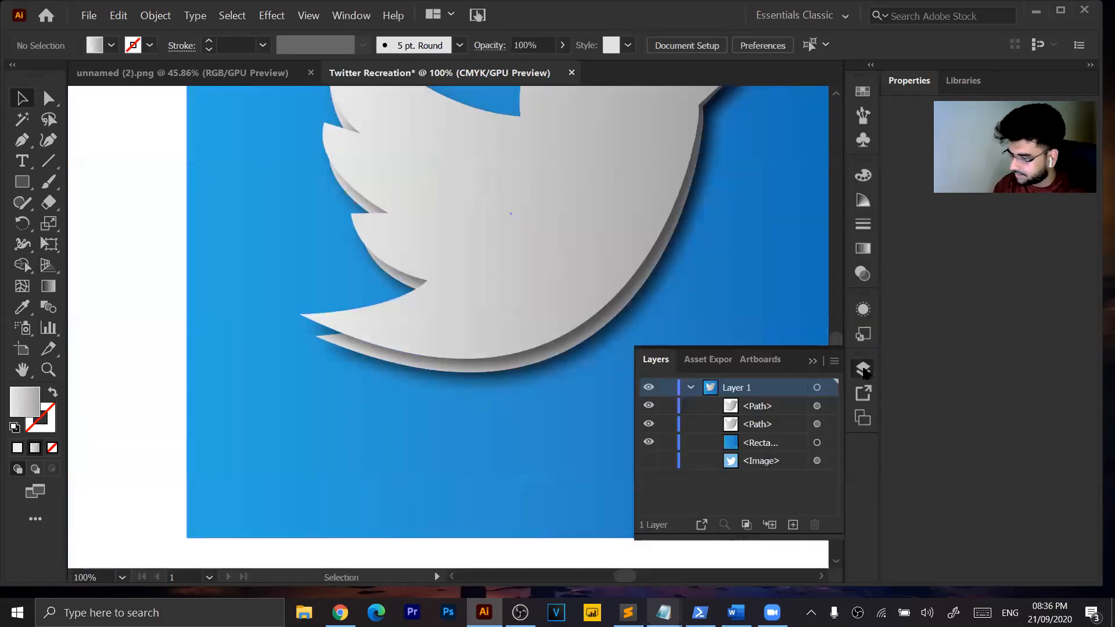
left_click(818, 406)
left_click(818, 424, "shift")
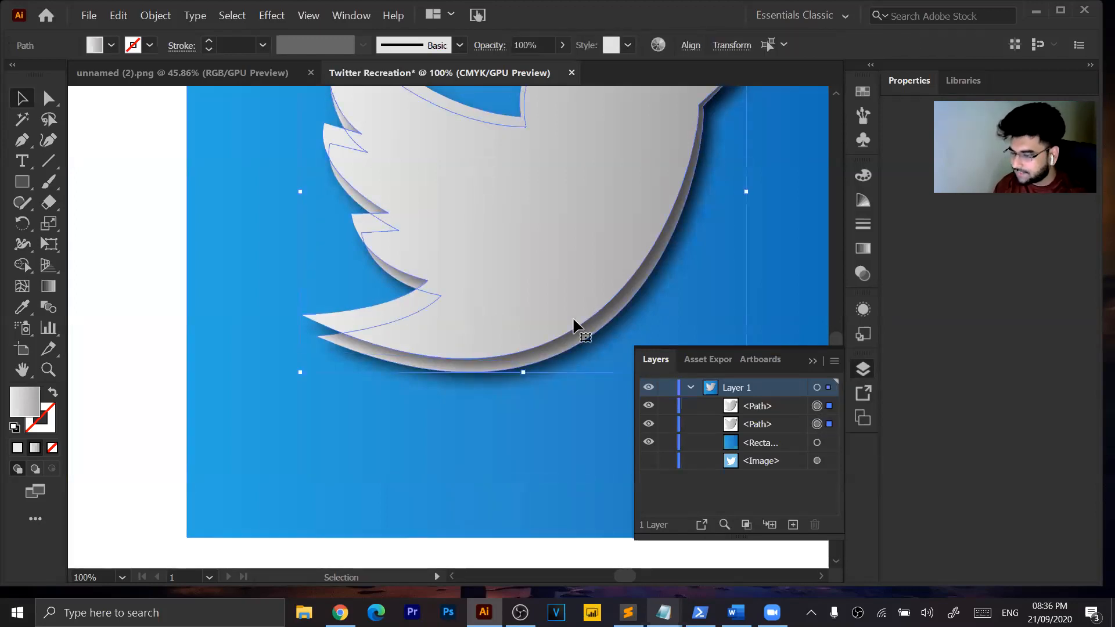
scroll(572, 316, "up", 3)
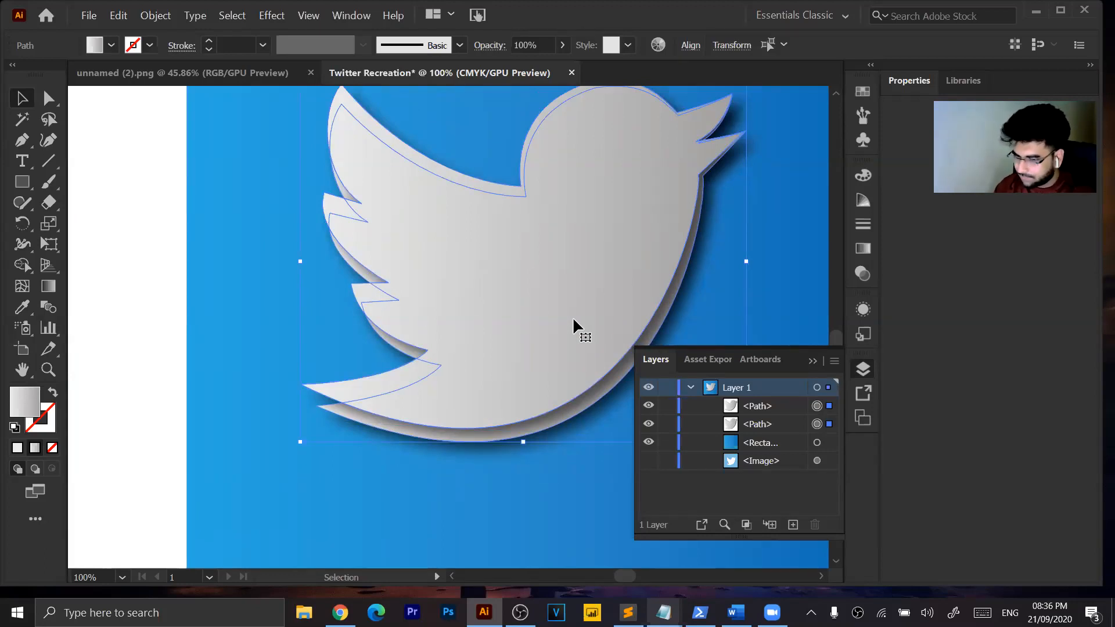
left_click(22, 266)
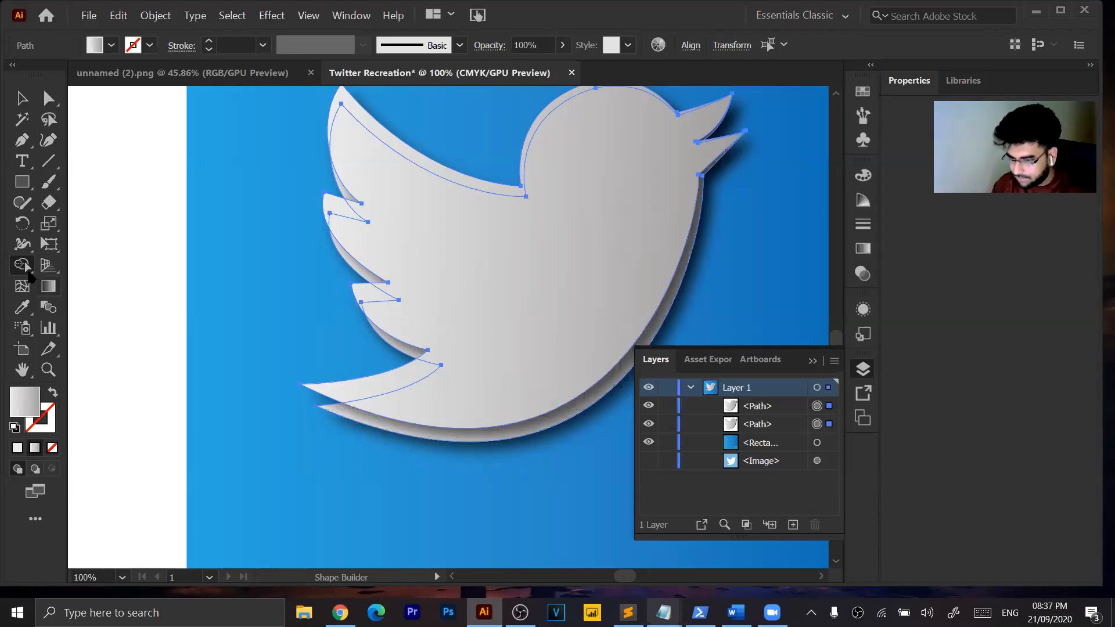
left_click(492, 434)
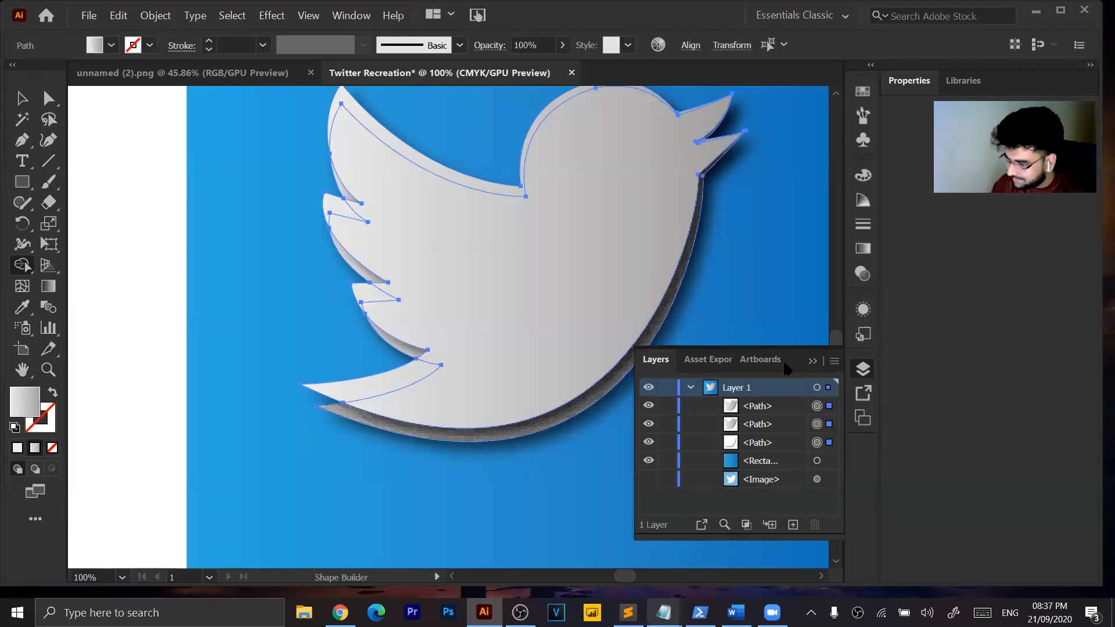
Select only the separated crescent path among the three bird shapes.
left_click(819, 362)
left_click(22, 98)
left_click(501, 375)
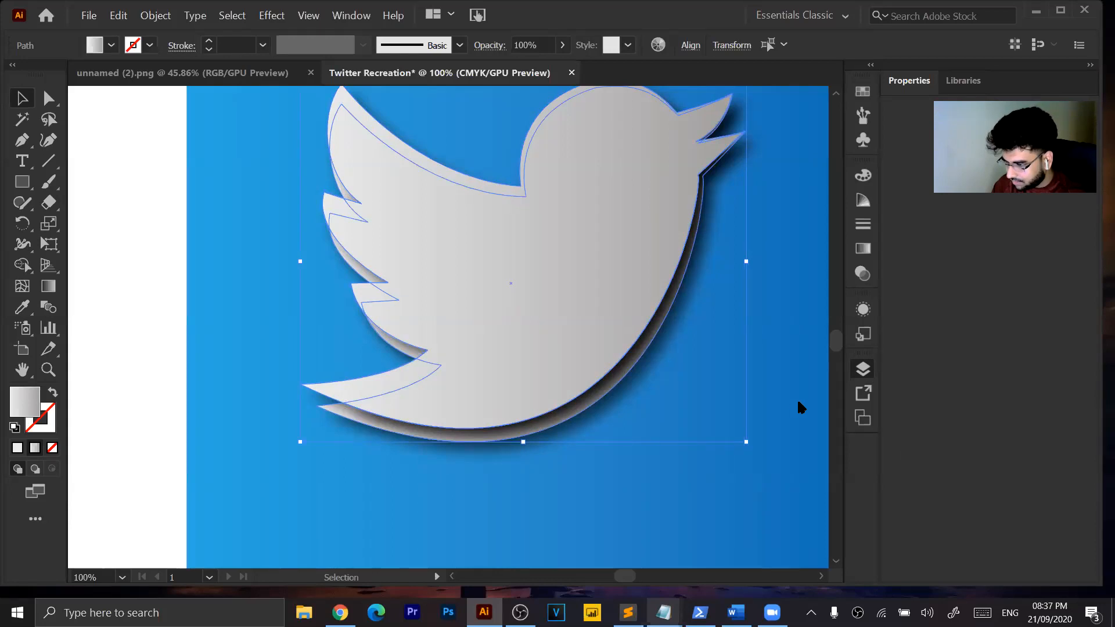
left_click(863, 369)
left_click(758, 446)
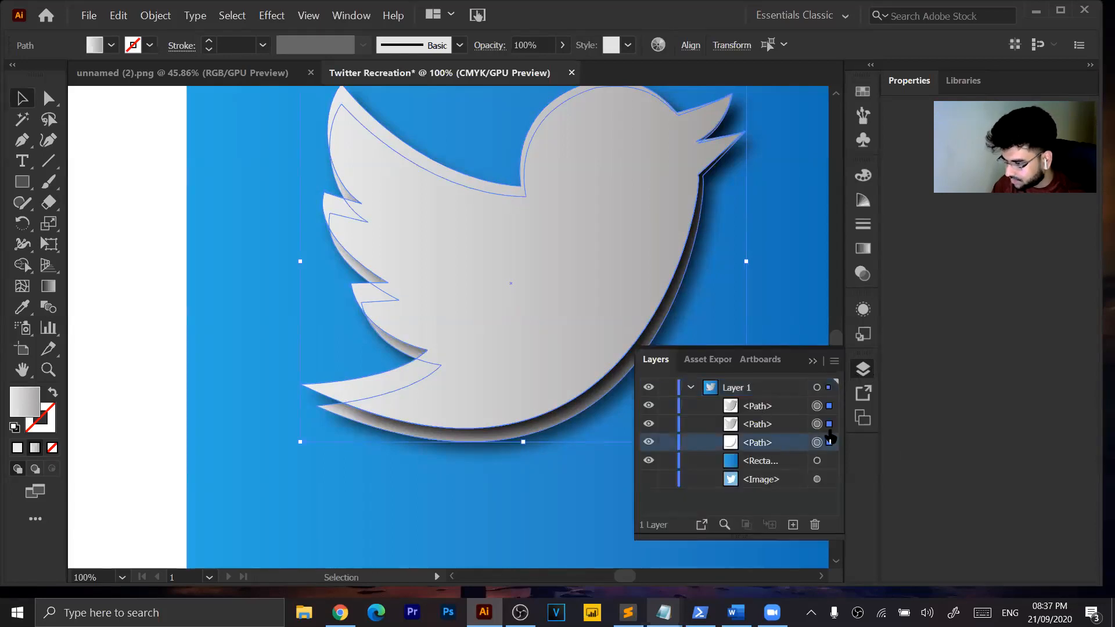
left_click(818, 406)
left_click(818, 424)
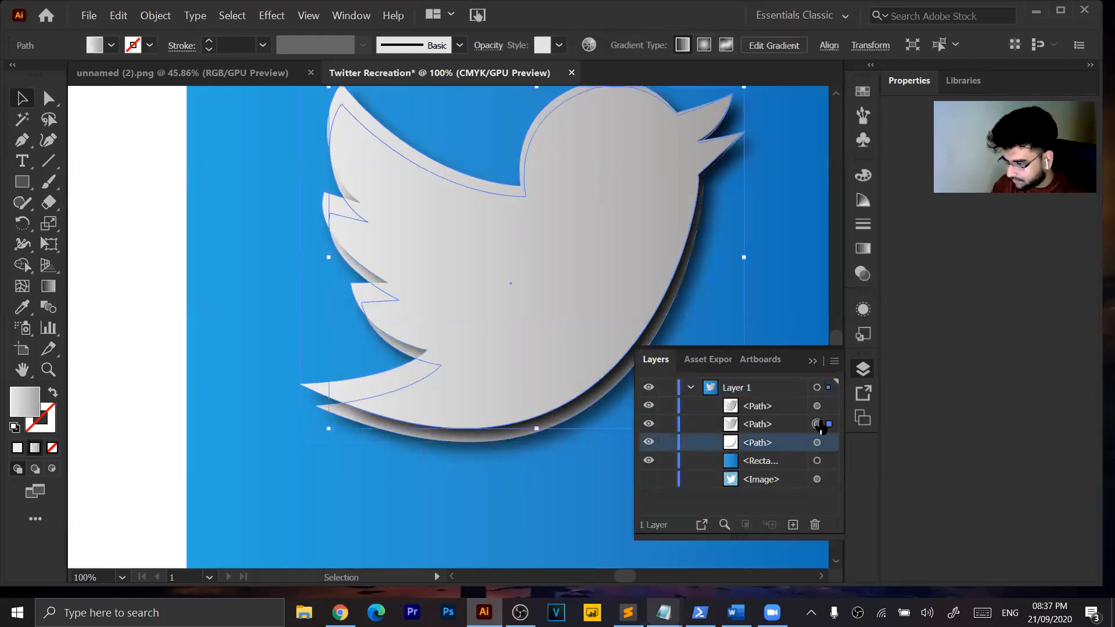
left_click(817, 442)
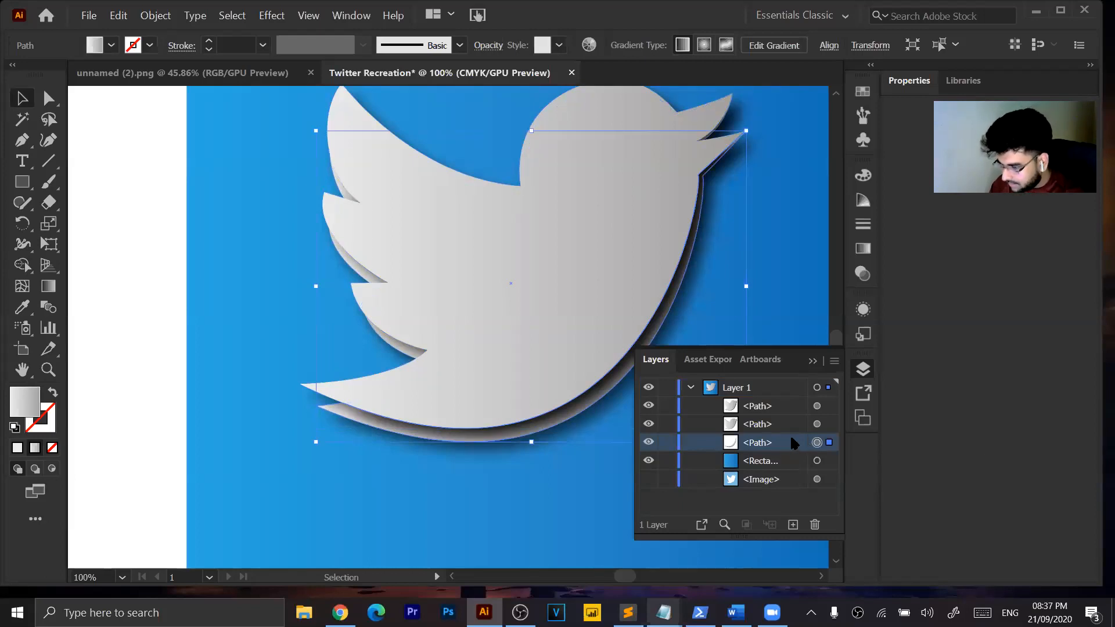
Move the crescent straight down until it is clear of the bird and bring it to the front.
key("Down")
key("Down")
key("Down")
key("Down")
key("Down")
key("Down")
key("Down")
key("Down")
key("Down")
key("Down")
key("Down")
key("Down")
key("Down")
key("Down")
key("Down")
key("Down")
key("Down")
key("Down")
key("Down")
key("Down")
key("Down")
key("Down")
key("Down")
key("Down")
key("Down")
key("Down")
key("Down")
key("Down")
key("Down")
key("Down")
key("Down")
key("Down")
key("Down")
key("Down")
key("Down")
key("Down")
key("Down")
key("Down")
key("Down")
key("Down")
key("Down")
key("Down")
key("Down")
key("Down")
key("Down")
key("Down")
key("Down")
key("Down")
key("Down")
key("Down")
key("Down")
key("Down")
key("Down")
key("Down")
key("Down")
key("Down")
key("Down")
key("Down")
key("Down")
key("Down")
key("Down")
key("Down")
key("Down")
key("Down")
key("Down")
key("Down")
key("Down")
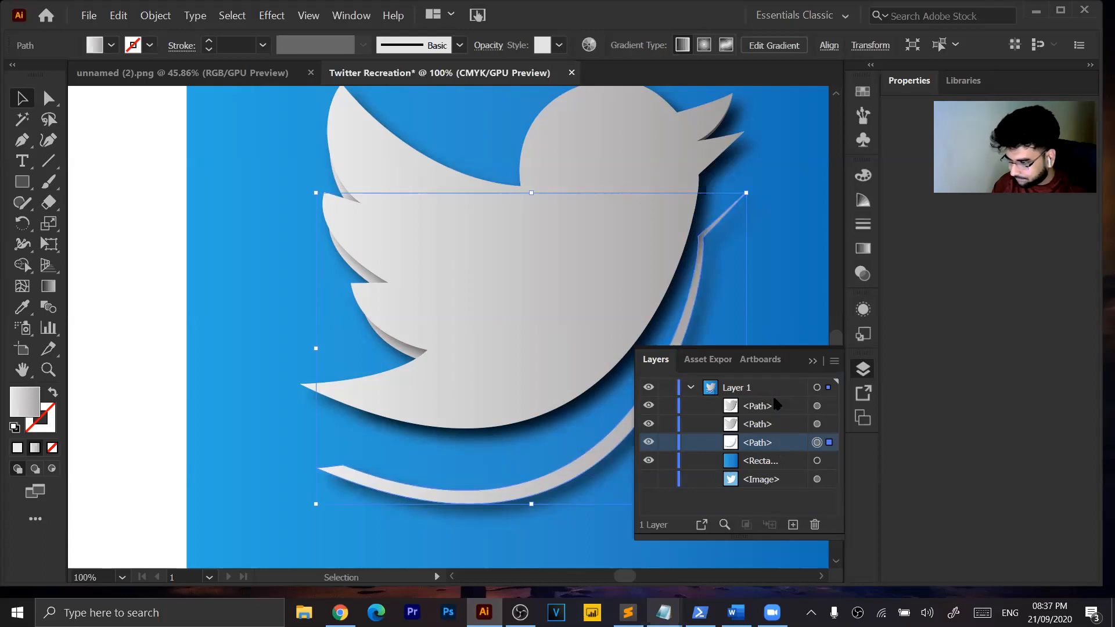
key("ctrl+shift+bracketright")
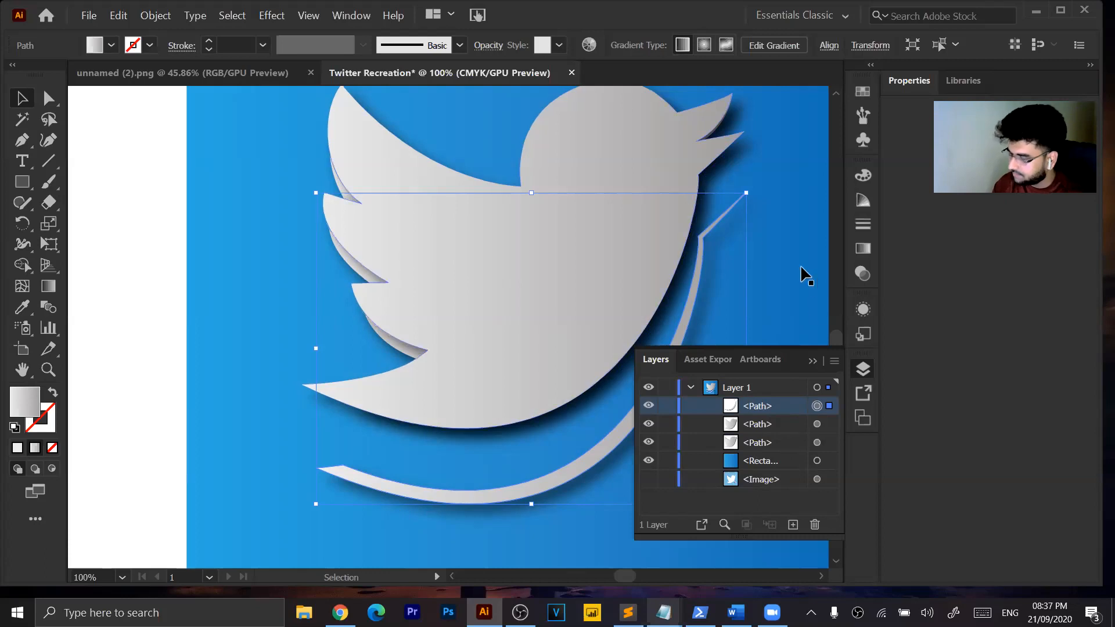
left_click(814, 362)
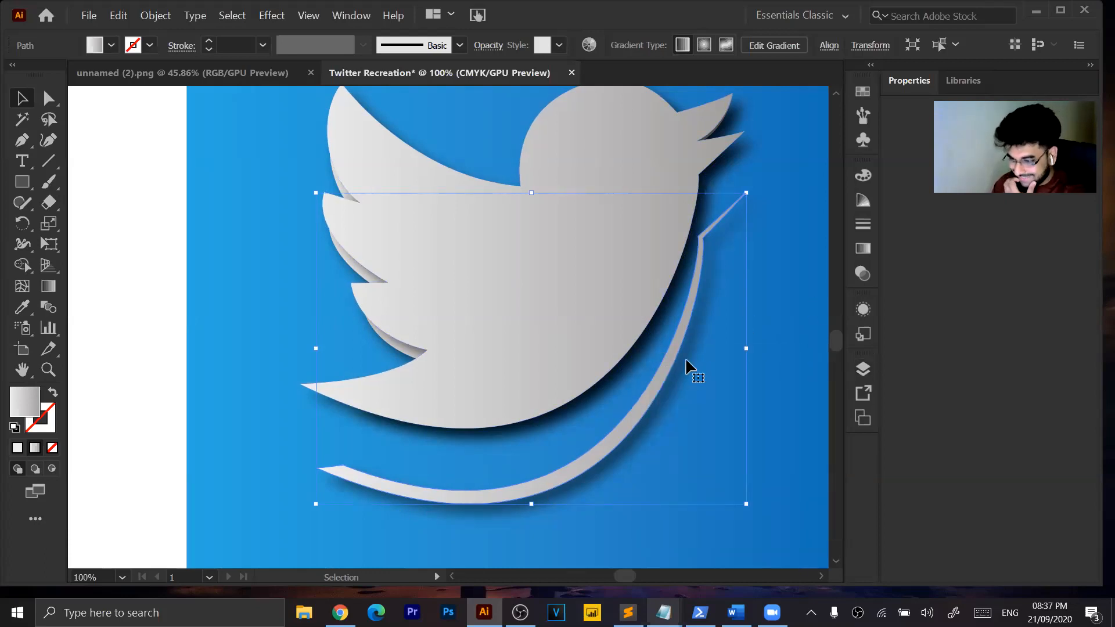
double_click(34, 405)
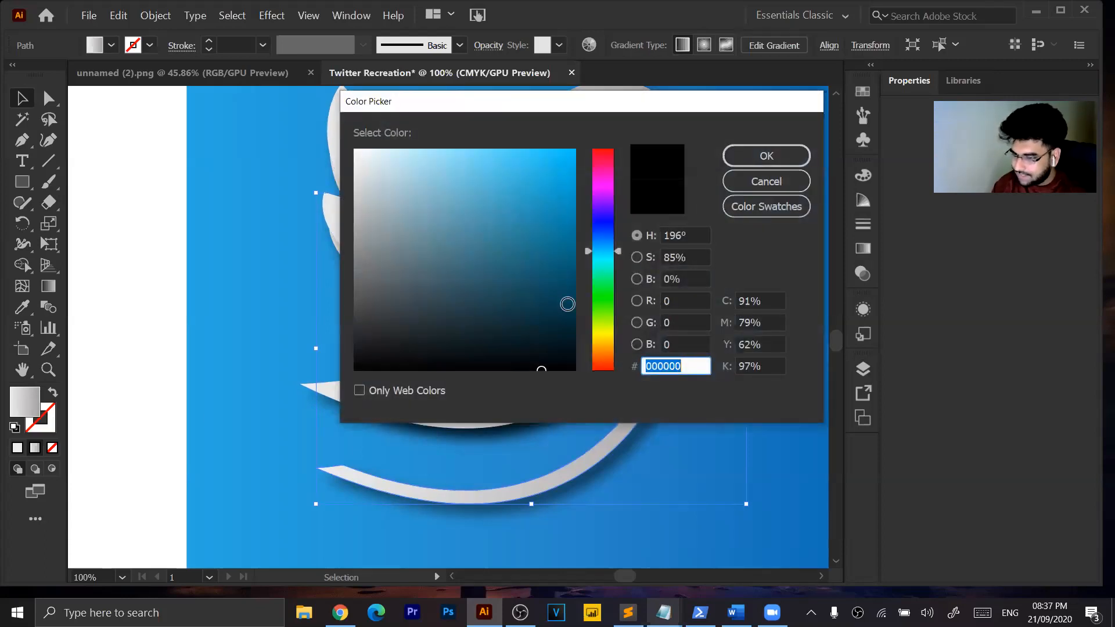
left_click(765, 182)
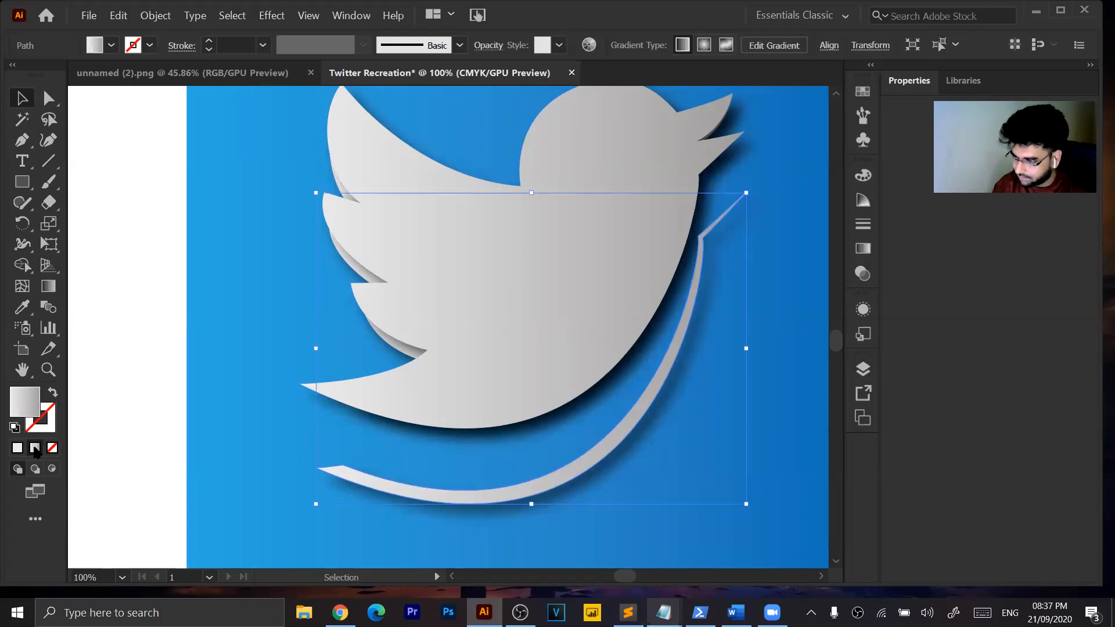
left_click(865, 201)
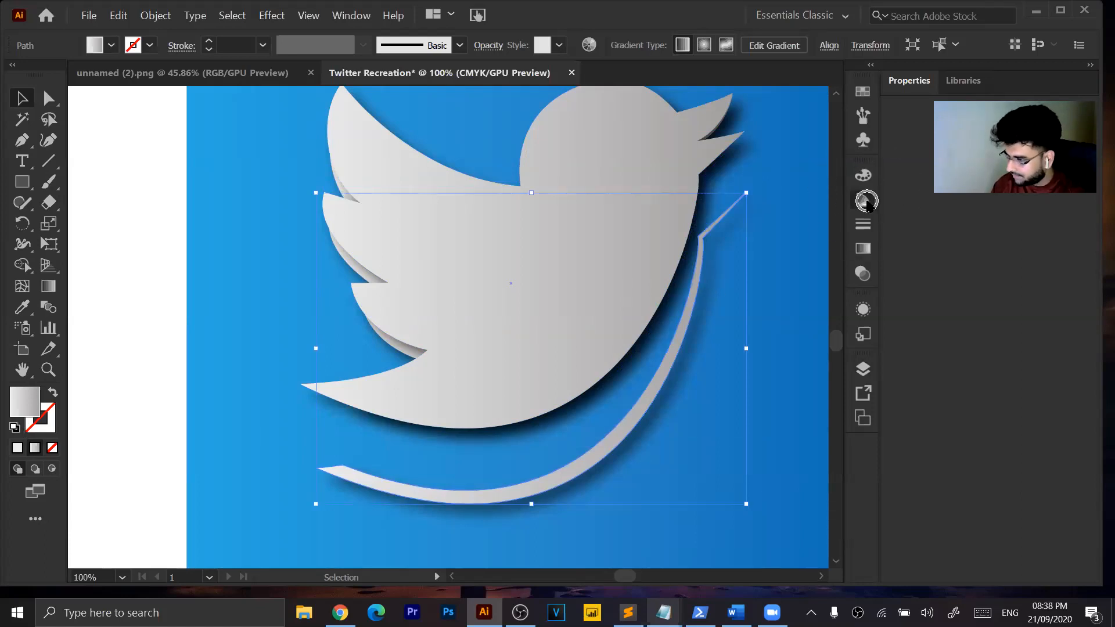
left_click(865, 201)
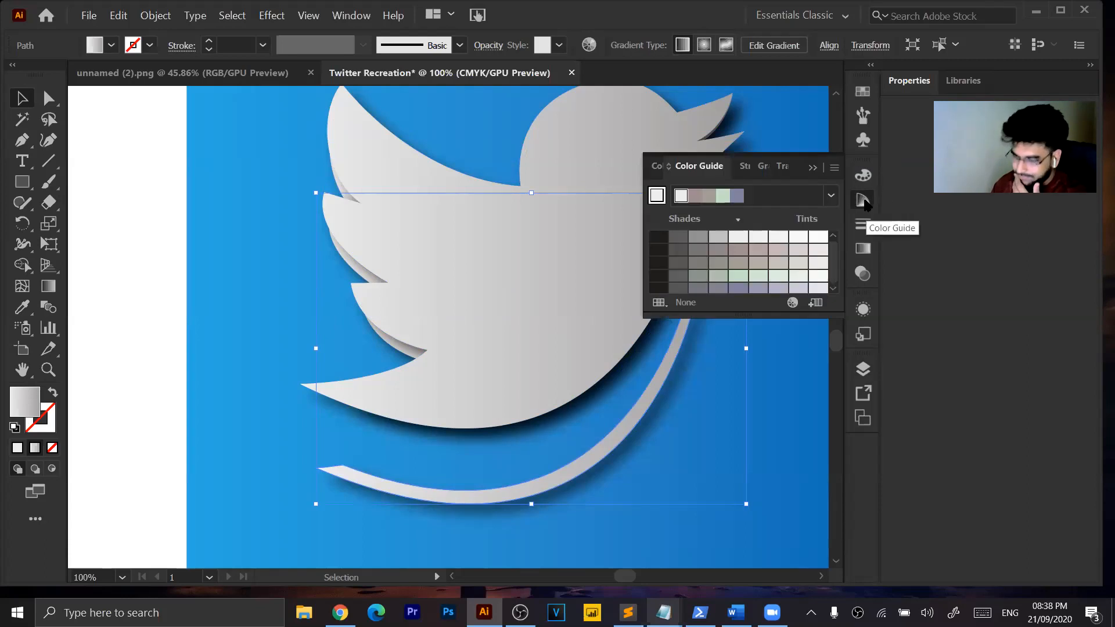
left_click(865, 201)
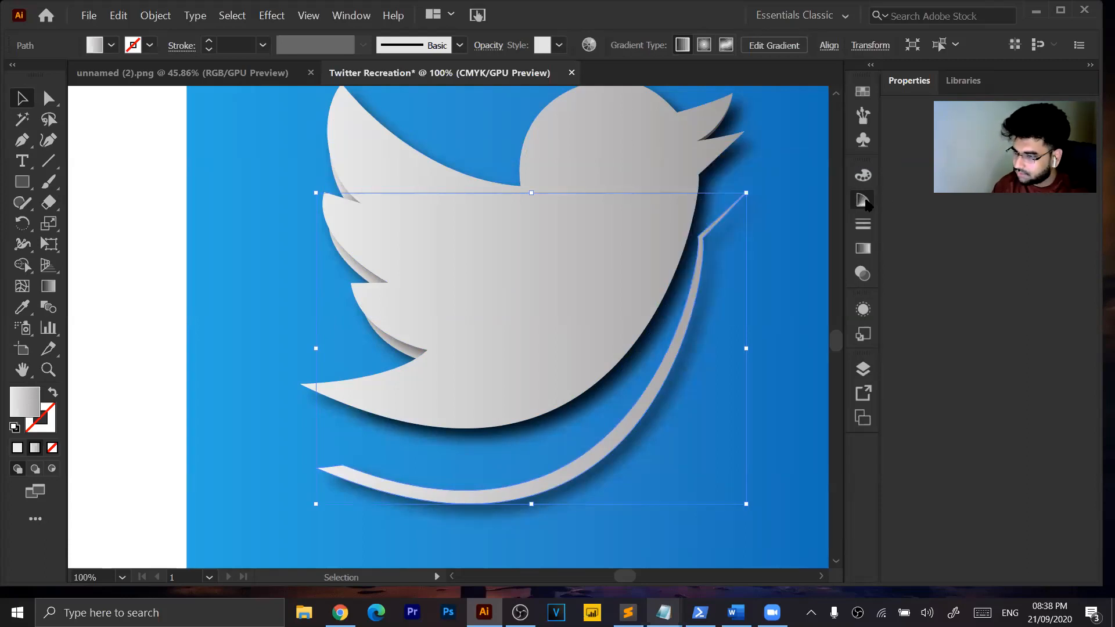
Recolour the crescent's linear gradient with a medium grey start stop and a very dark grey end stop.
key("g")
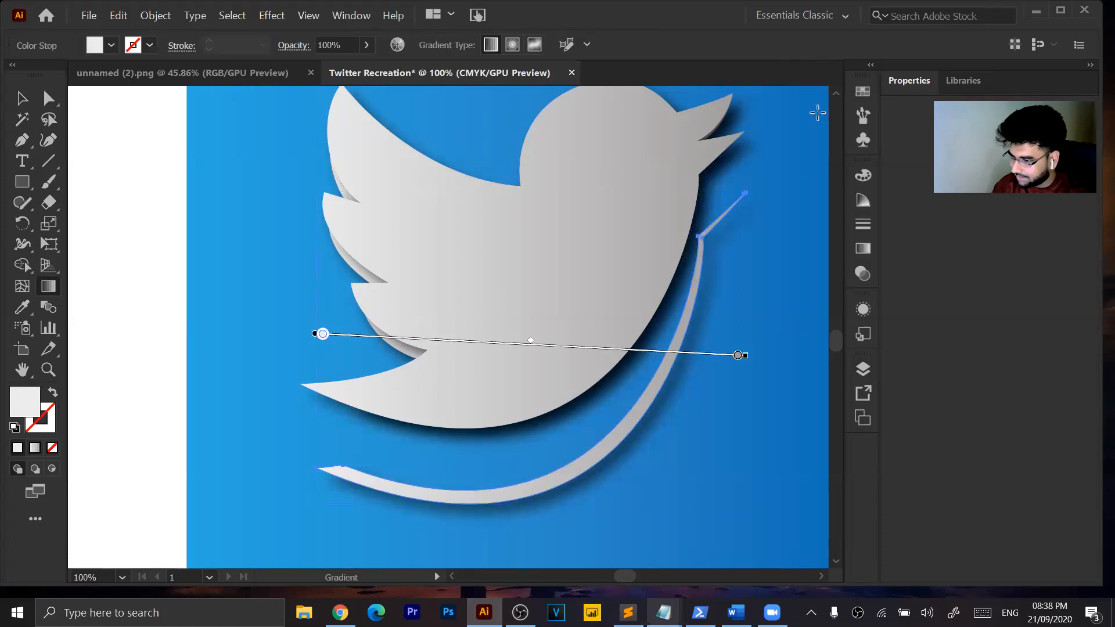
double_click(322, 334)
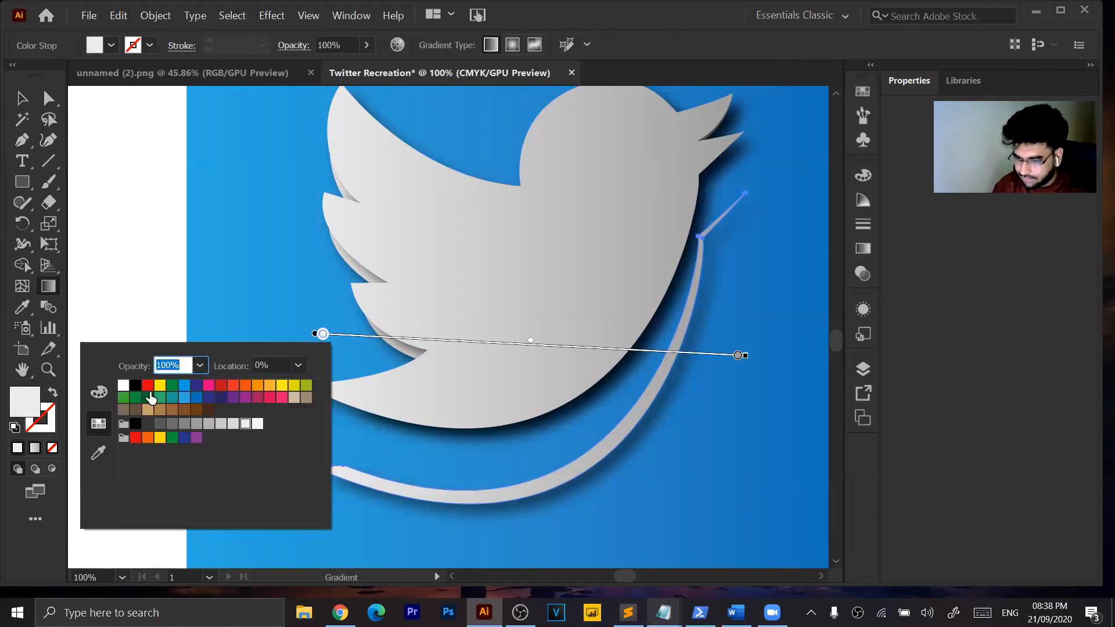
left_click(184, 423)
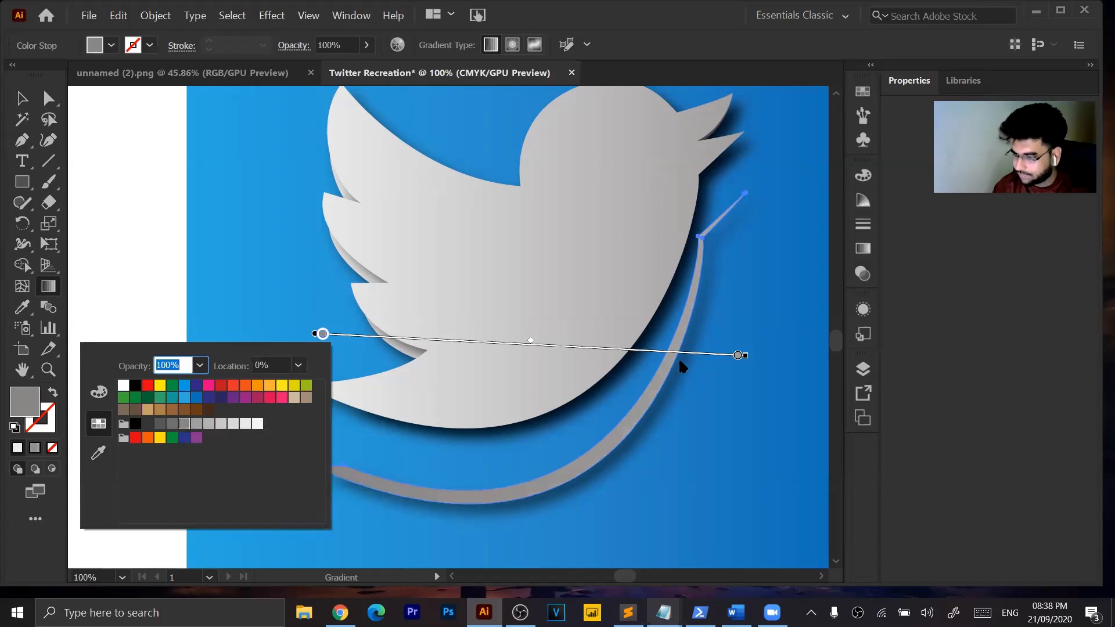
double_click(738, 355)
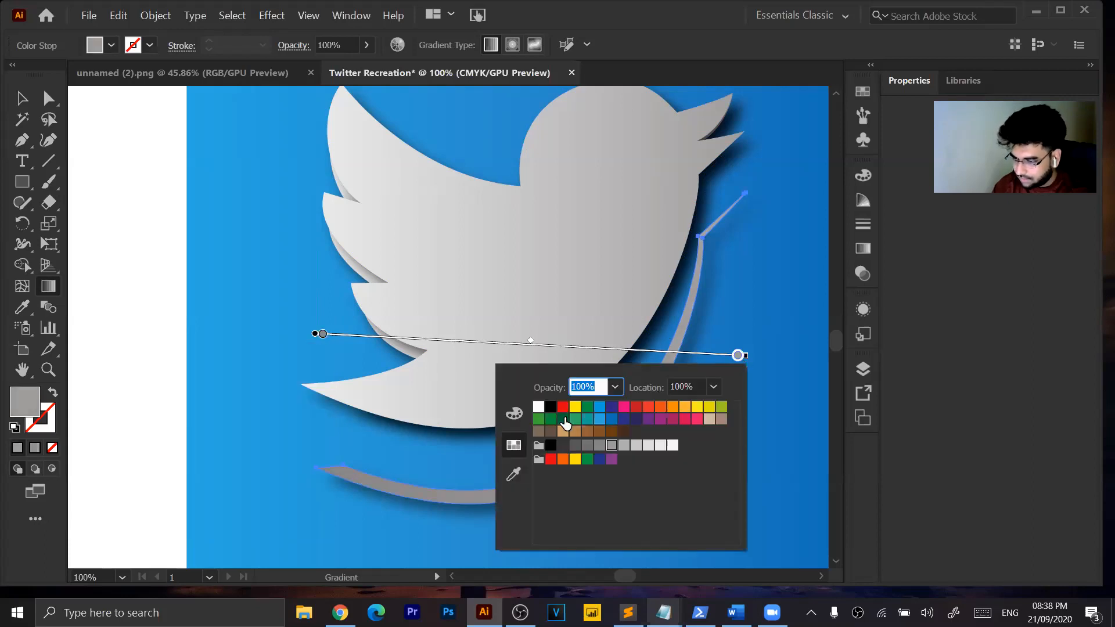
left_click(576, 446)
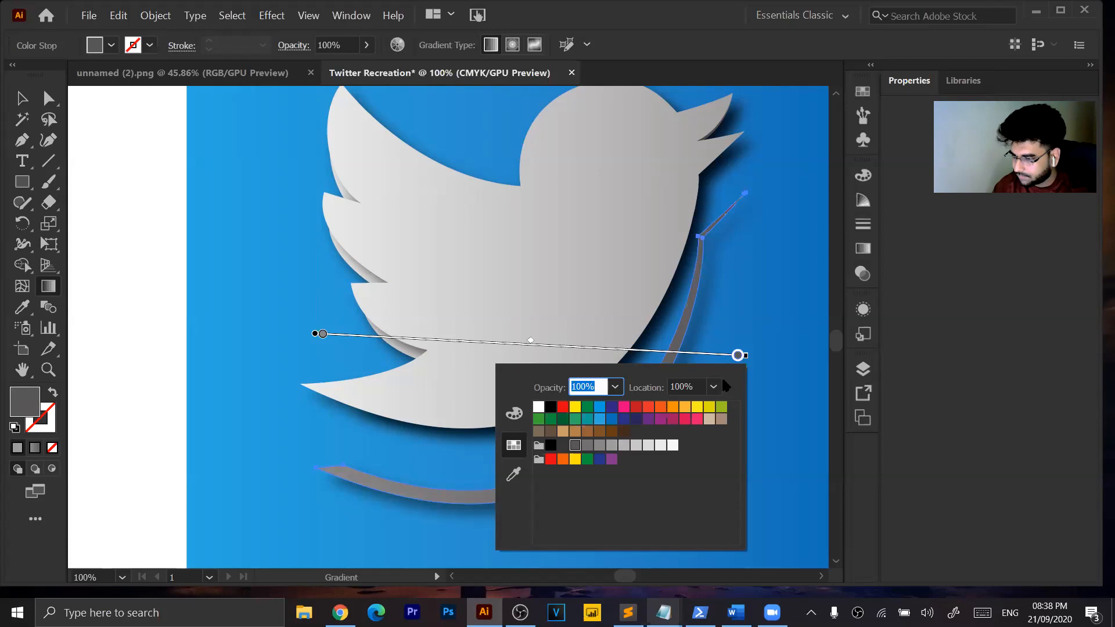
left_click(562, 446)
key("Escape")
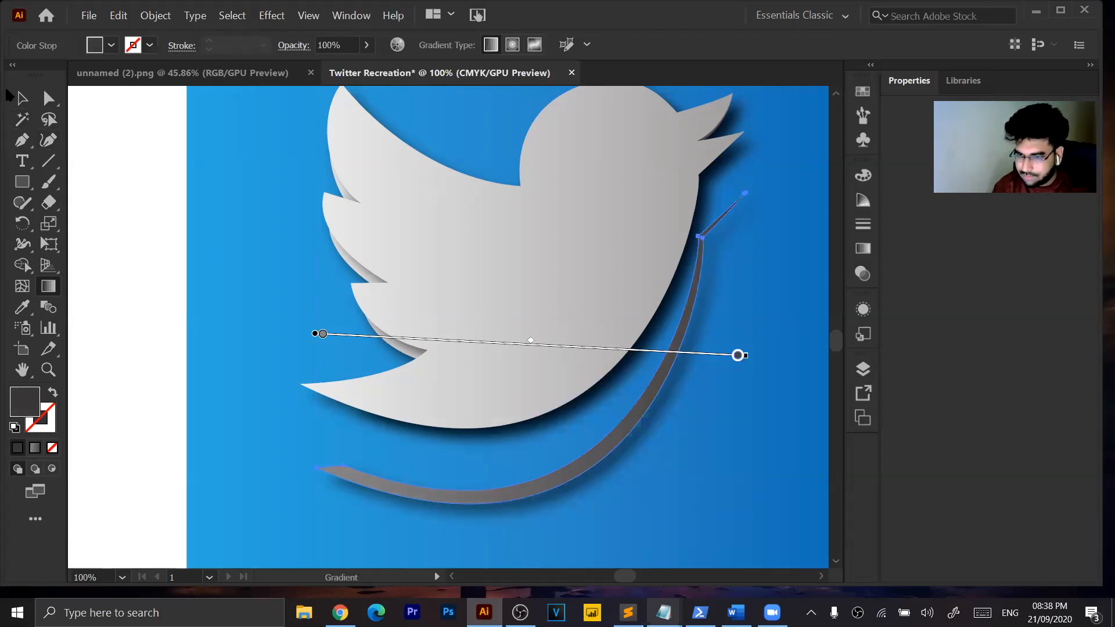
Move the dark crescent back up against the front bird's lower edge and fine-tune its position to follow the belly and lower beak.
left_click(22, 98)
left_click_drag(602, 453, 599, 393)
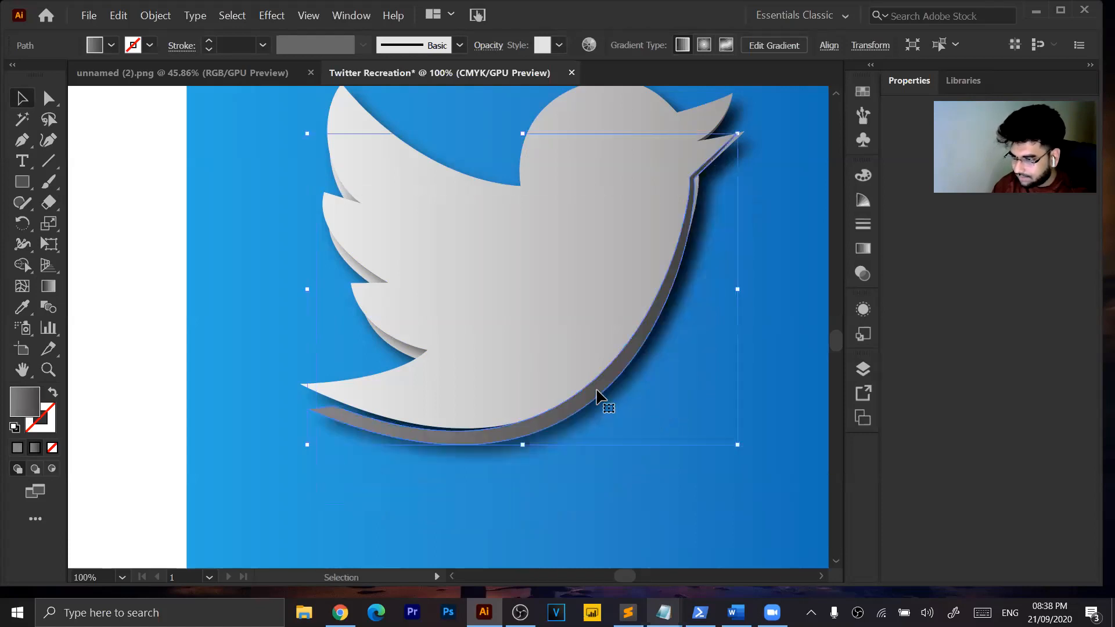
key("Up")
key("Right")
key("Right")
key("Up")
key("Right")
key("Right")
key("Up")
key("Right")
key("Up")
key("Up")
key("Up")
key("Right")
key("Right")
key("Right")
key("Right")
key("Right")
key("Right")
key("Left")
key("Left")
key("Left")
key("Left")
key("Left")
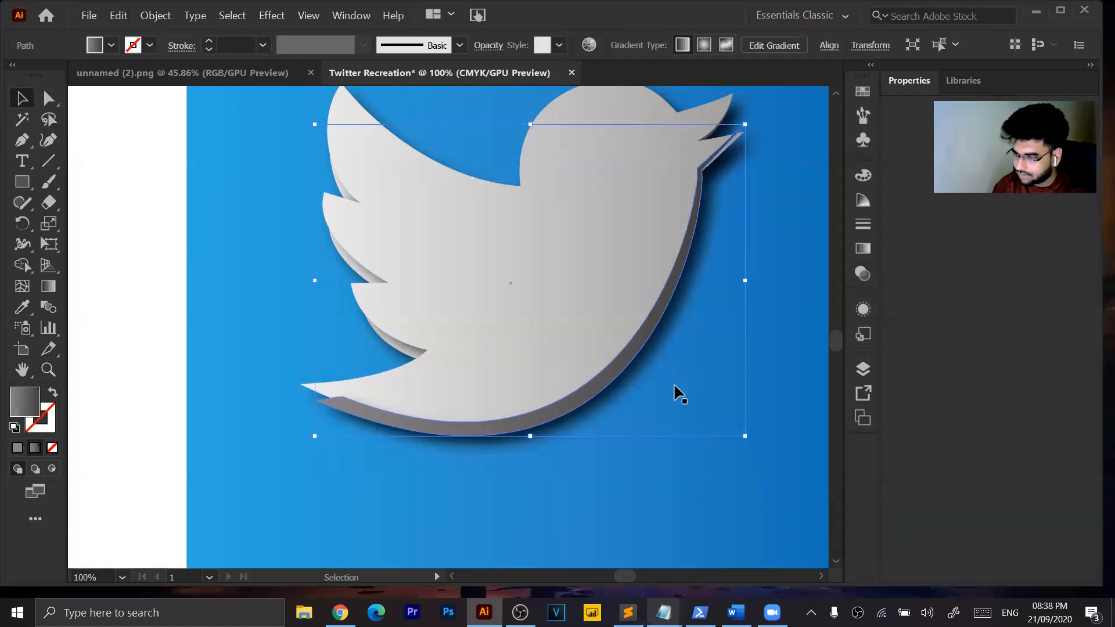
key("Down")
key("Down")
key("Down")
key("Down")
key("Down")
key("Left")
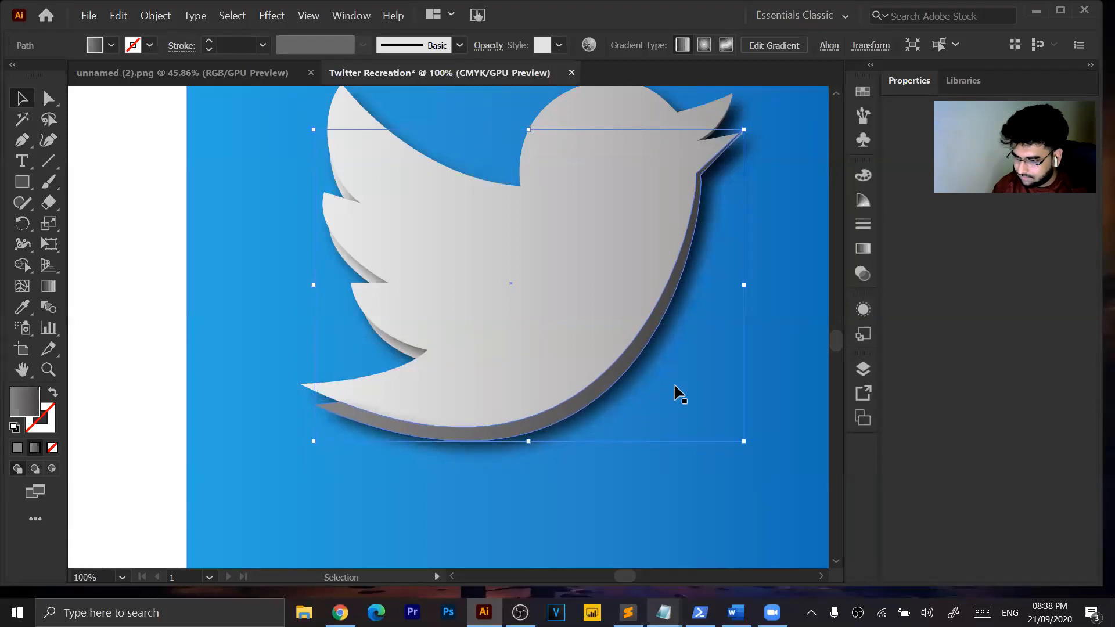
key("Down")
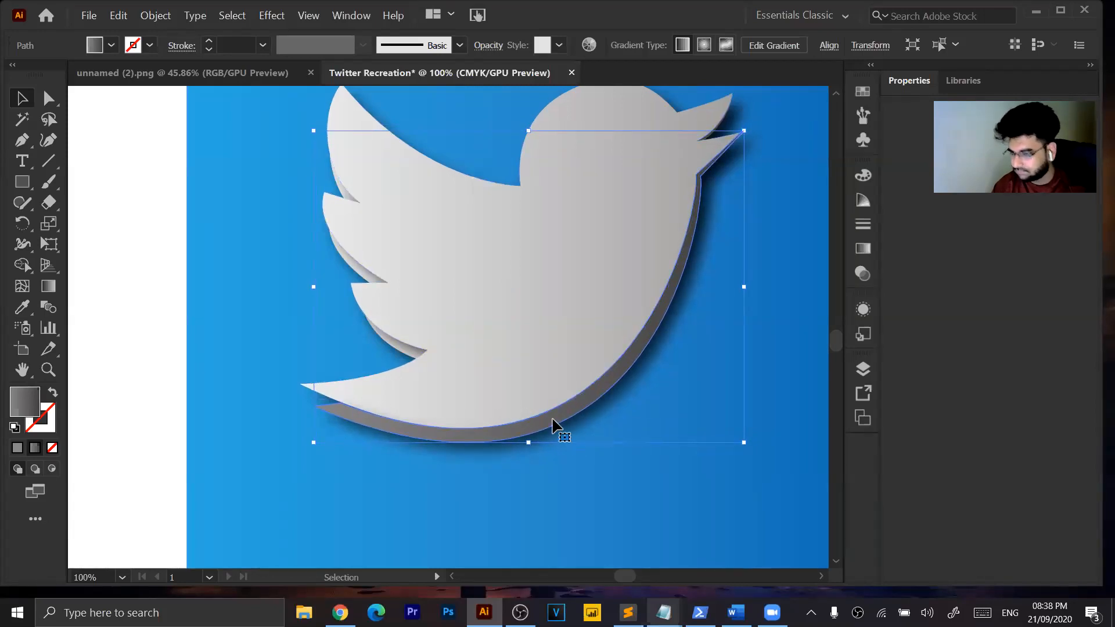
Rotate the dark crescent by -2.89° about the lower beak tip so its far end meets the bird's tail tip, then deselect it.
left_click(500, 387)
left_click(513, 440)
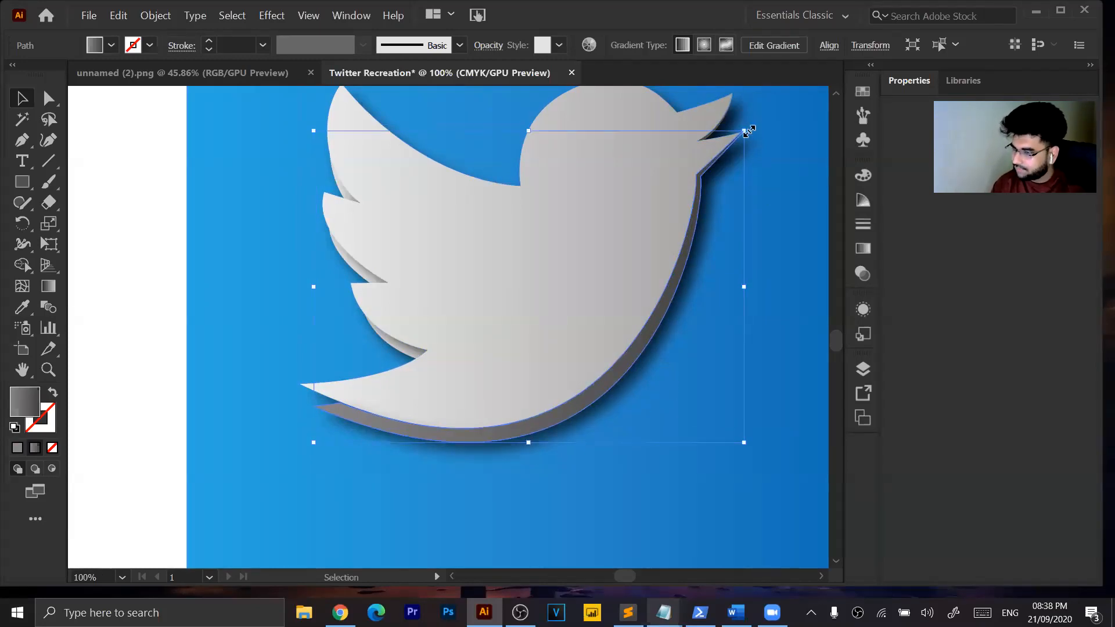
left_click(23, 223)
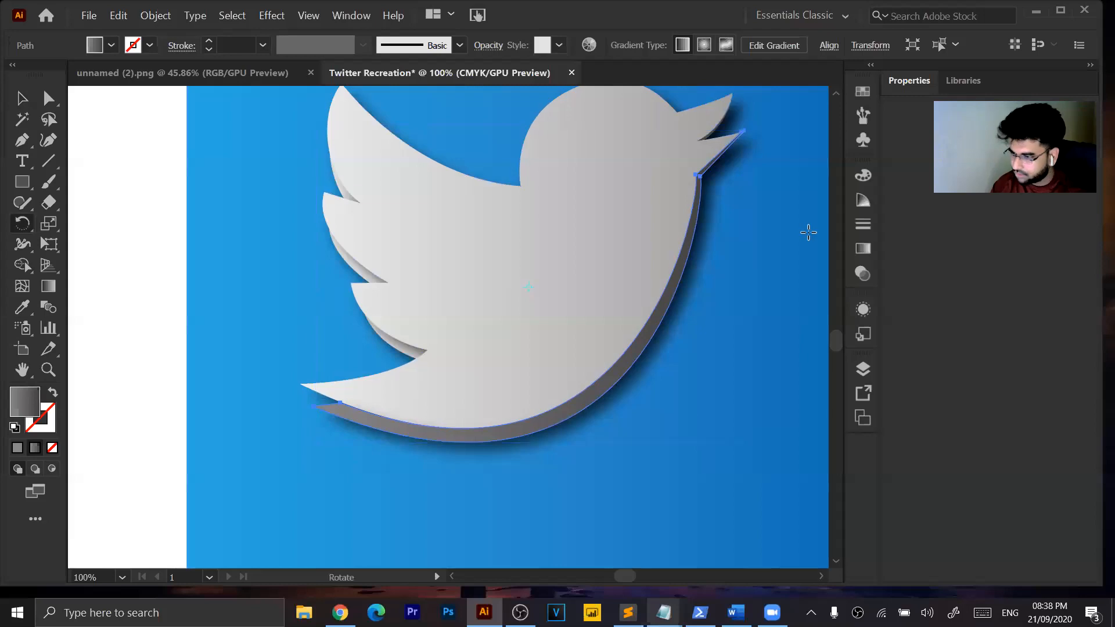
left_click(744, 131)
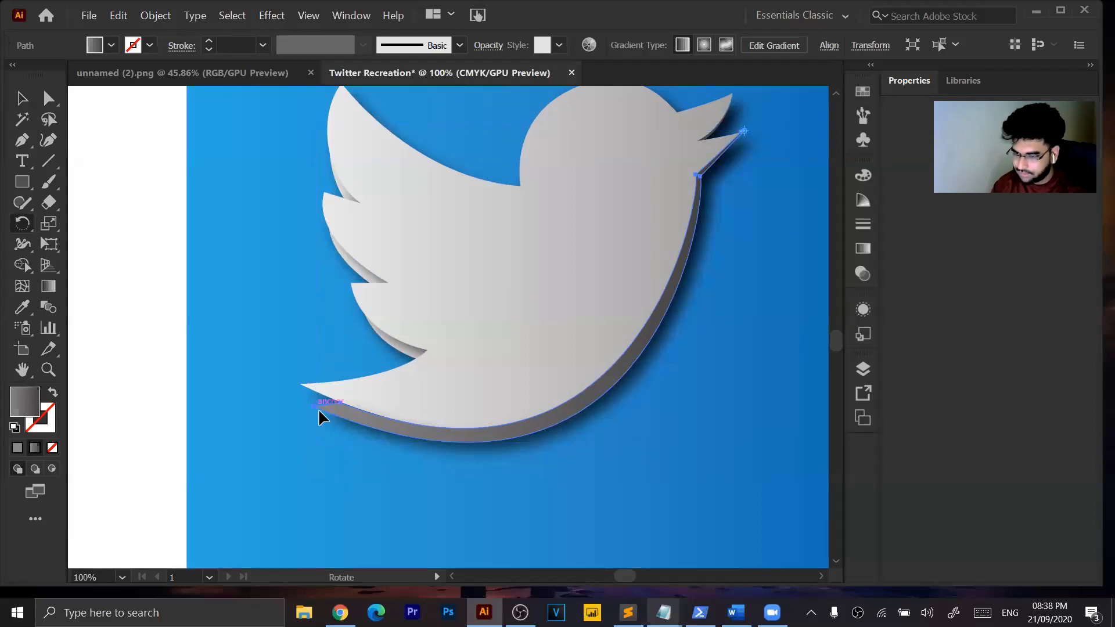
left_click_drag(313, 405, 302, 384)
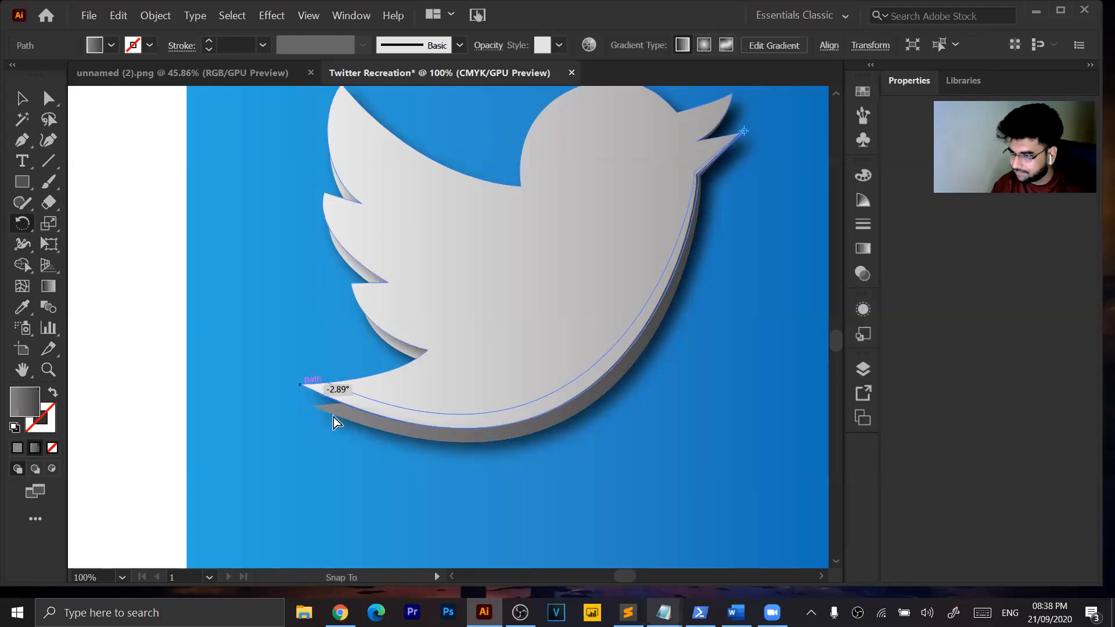
left_click(22, 97)
left_click(234, 343)
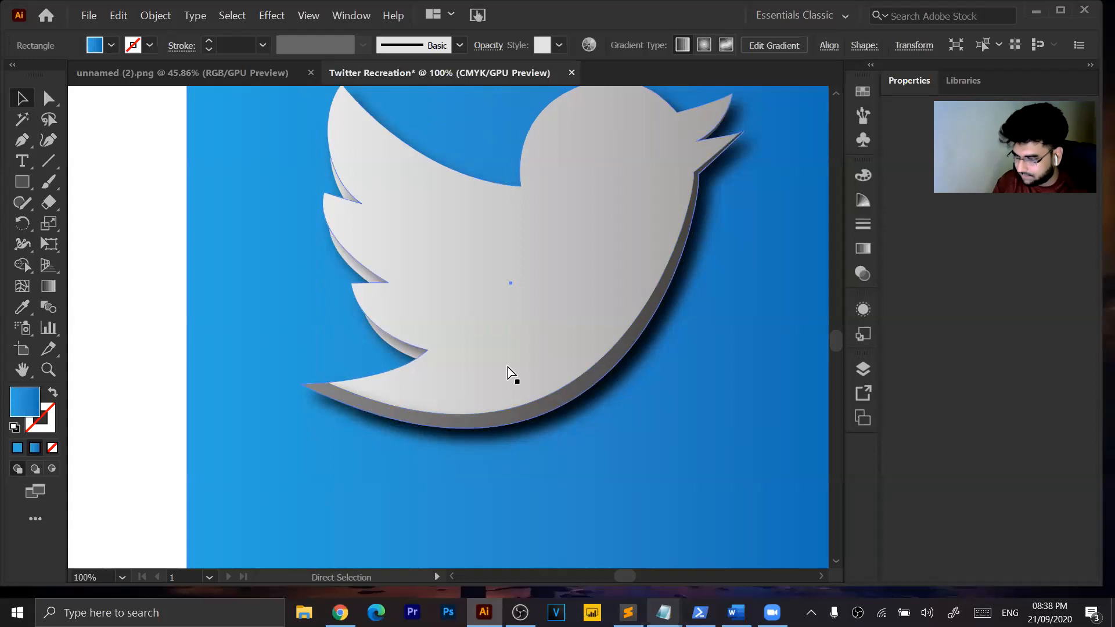
key("ctrl+minus")
left_click(687, 356)
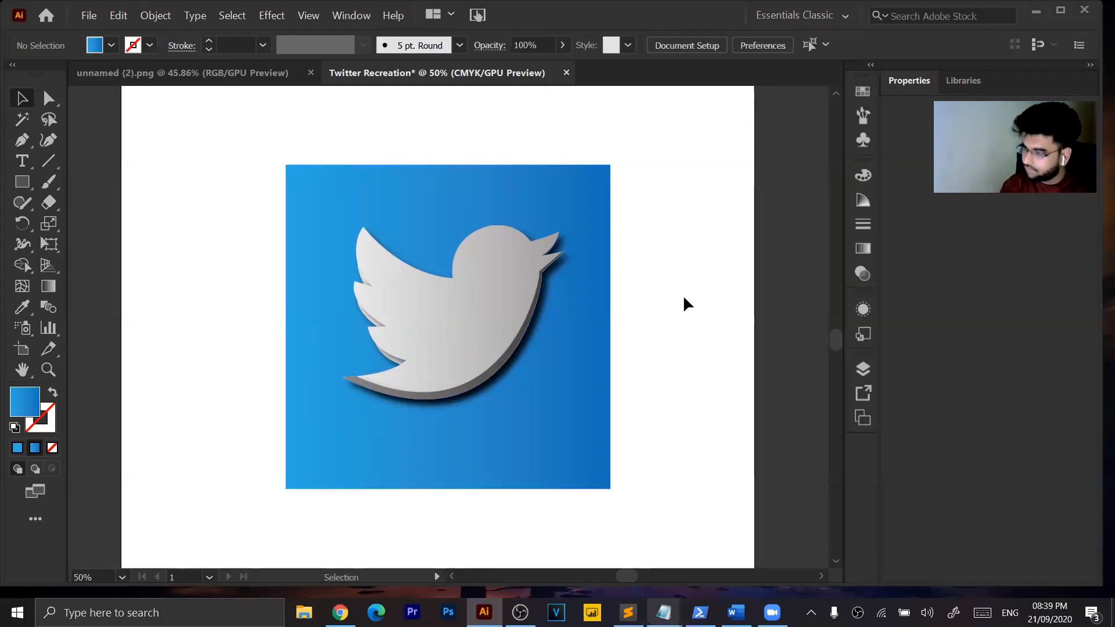
Select the whole logo including the blue square, start exporting the selection and set the PNG scale to 8x.
left_click_drag(715, 114, 201, 535)
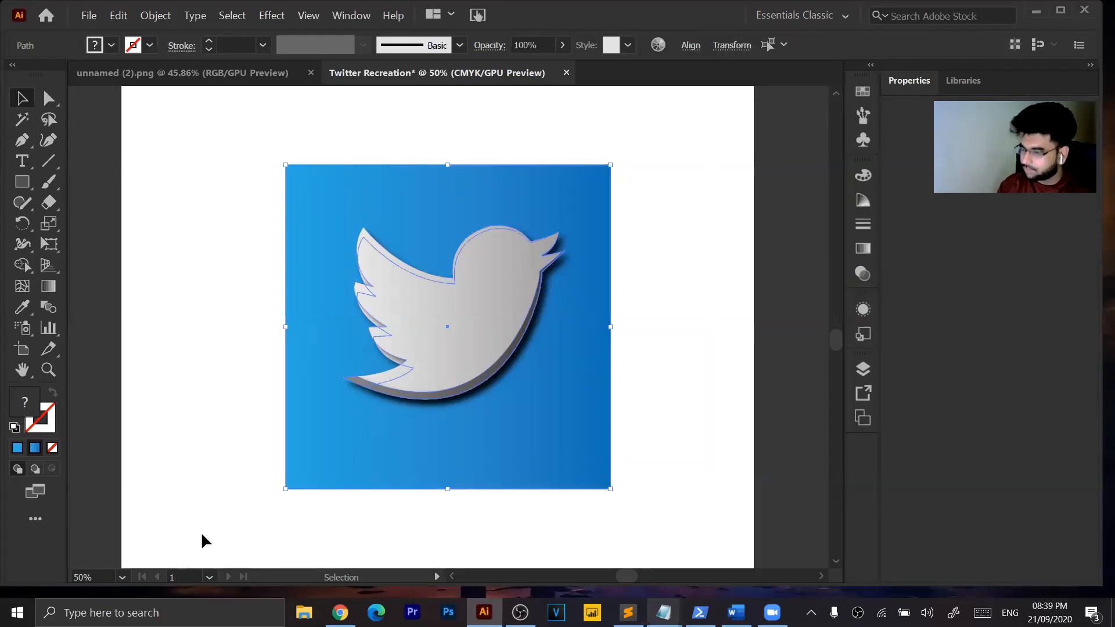
right_click(369, 468)
left_click(408, 457)
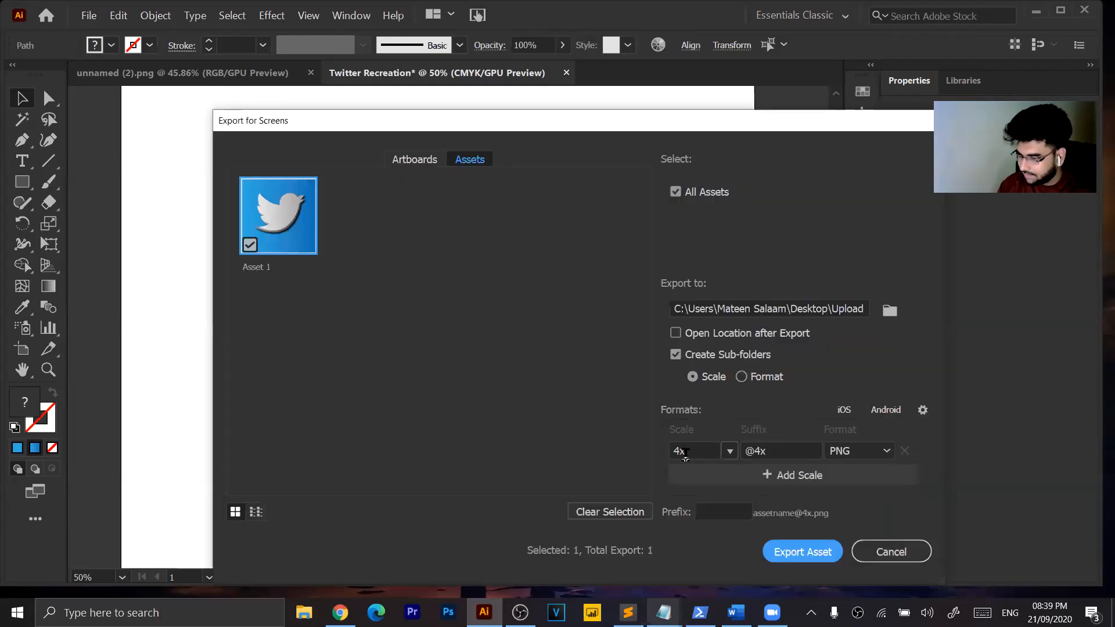
left_click(685, 453)
type("8")
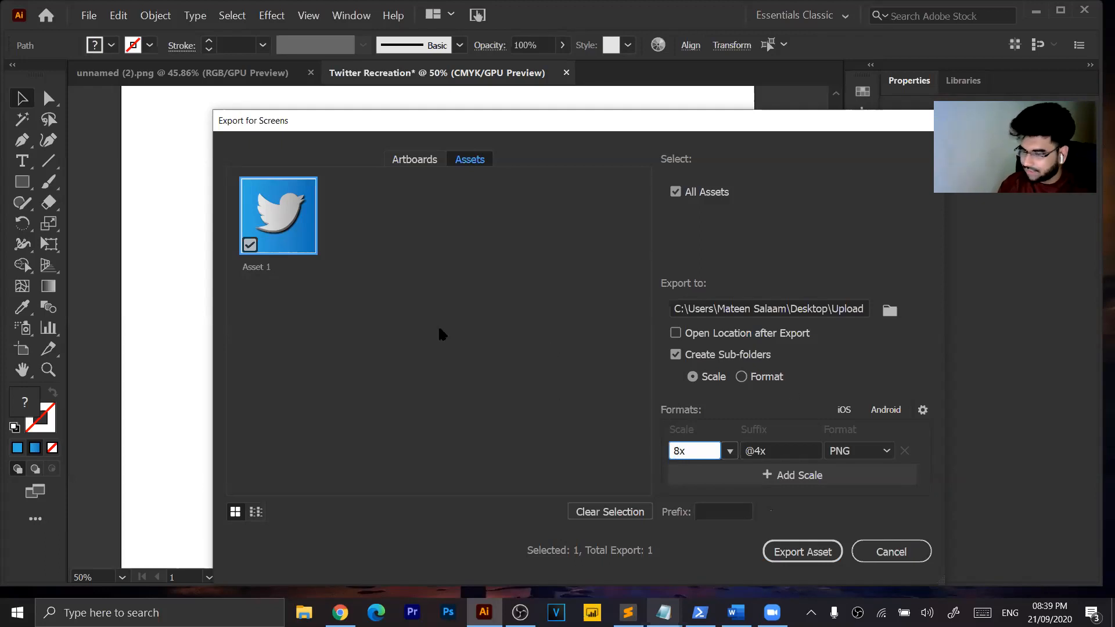
left_click(441, 335)
Create a folder named Logo Re on the Desktop and choose it as the export location.
left_click(892, 310)
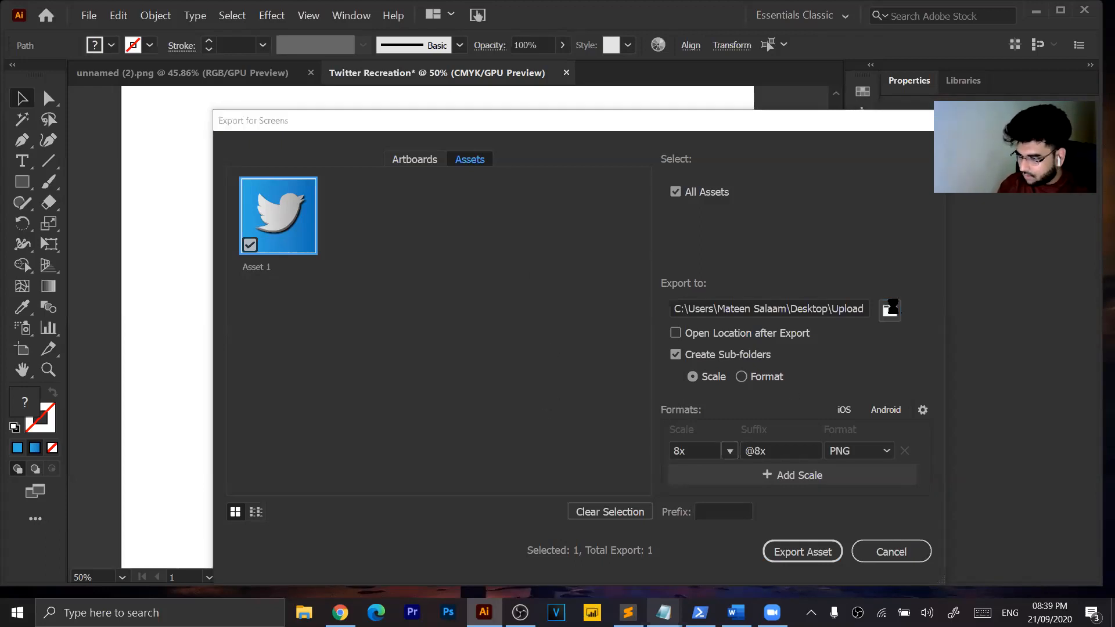
left_click(389, 166)
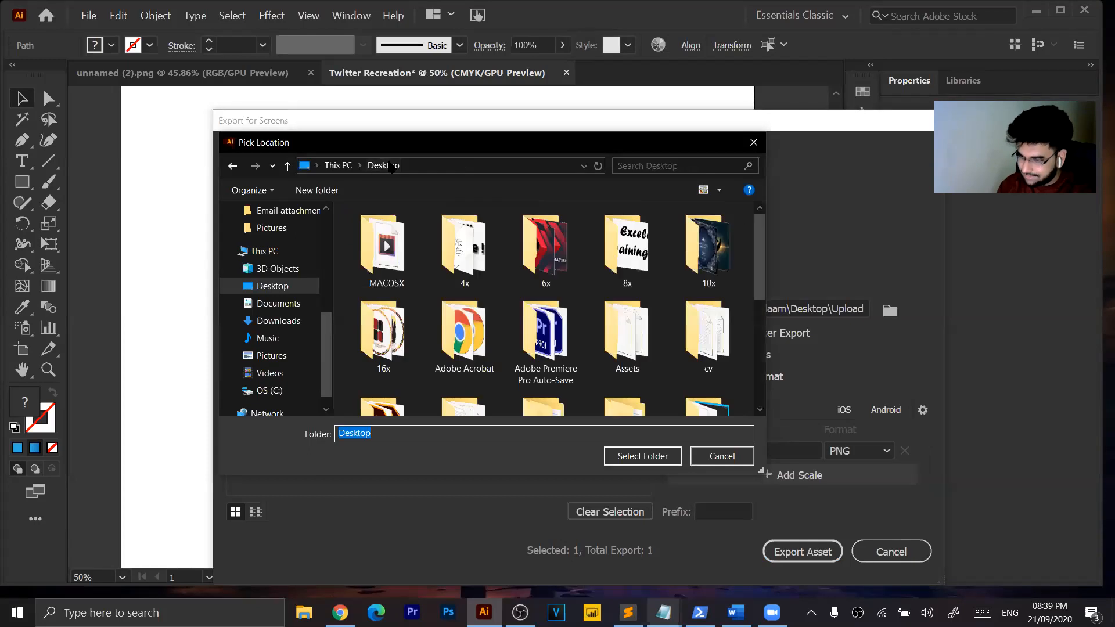
key("ctrl+shift+n")
type("Logo Re")
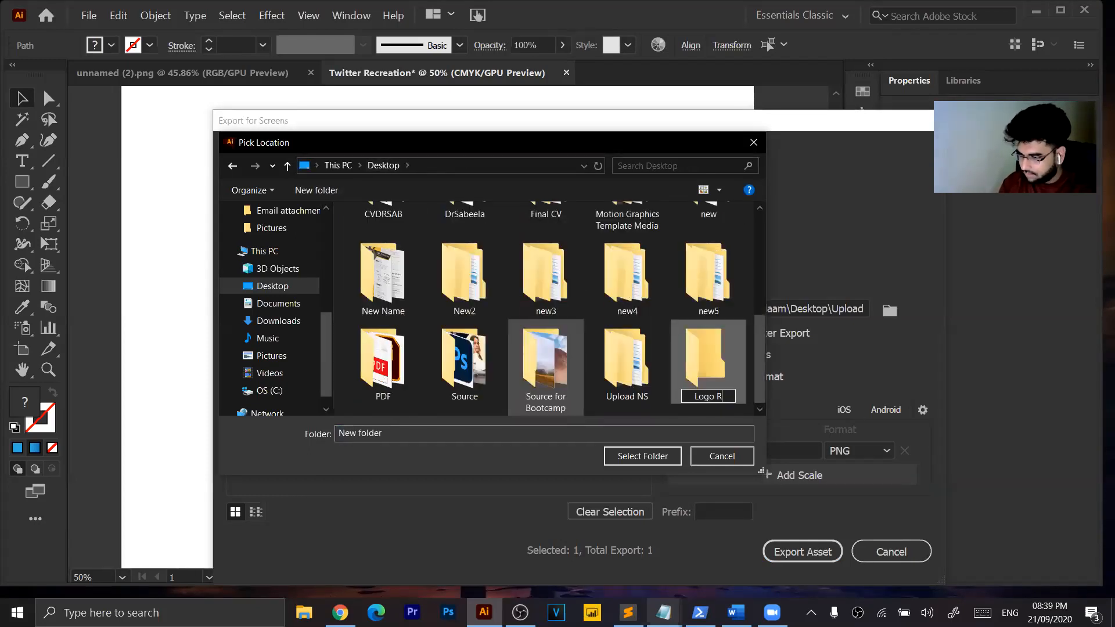
key("Return")
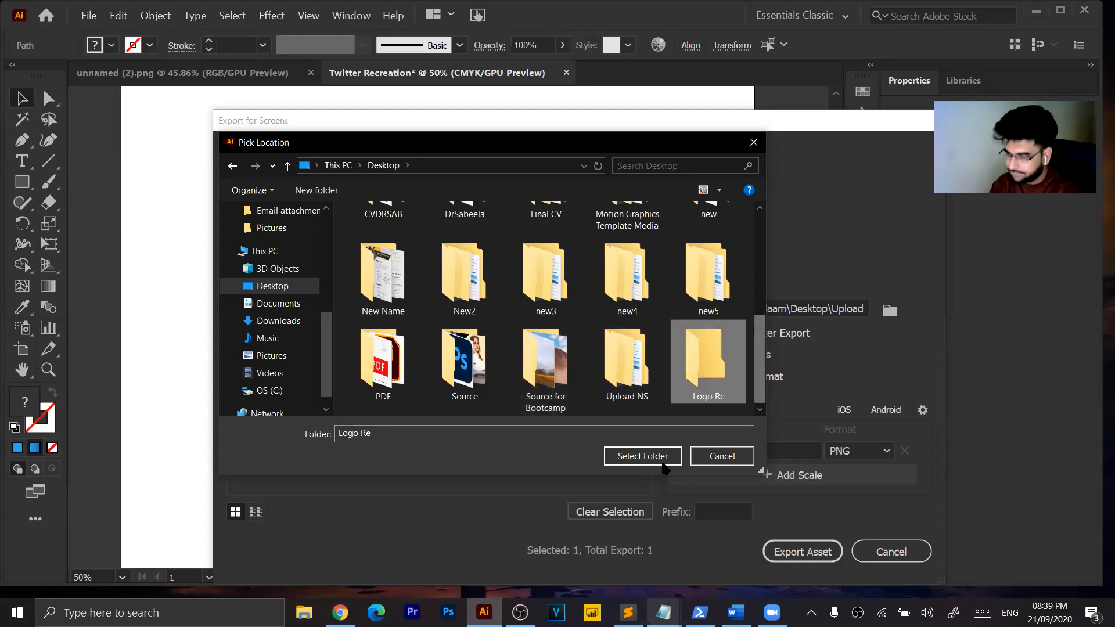
left_click(665, 465)
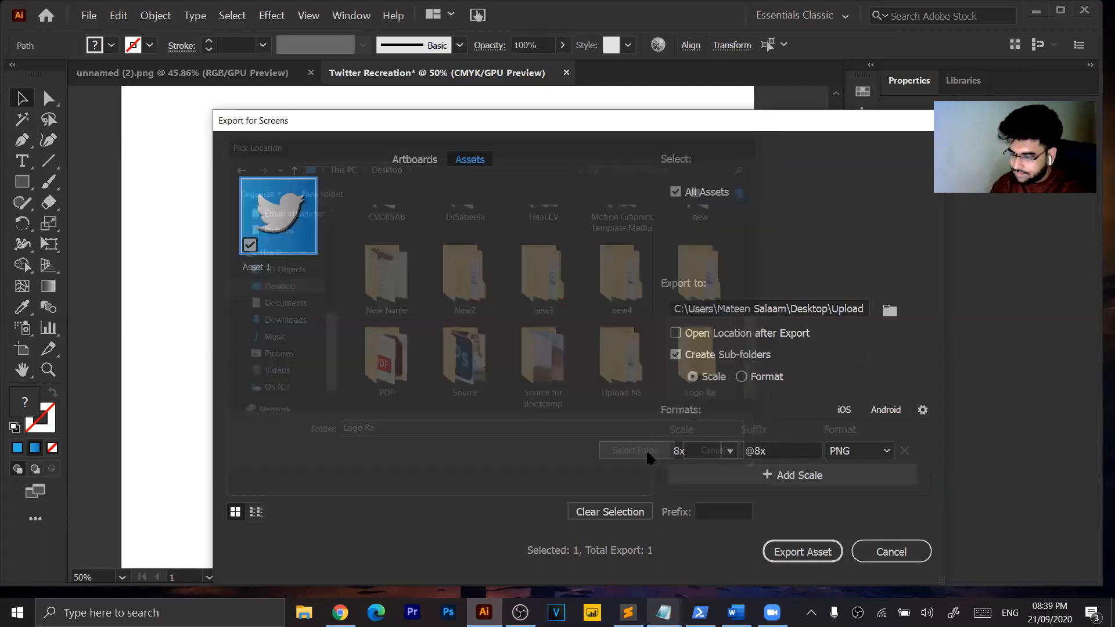
Rename the asset as Twitter Recreation and export it.
double_click(262, 265)
type("Twi")
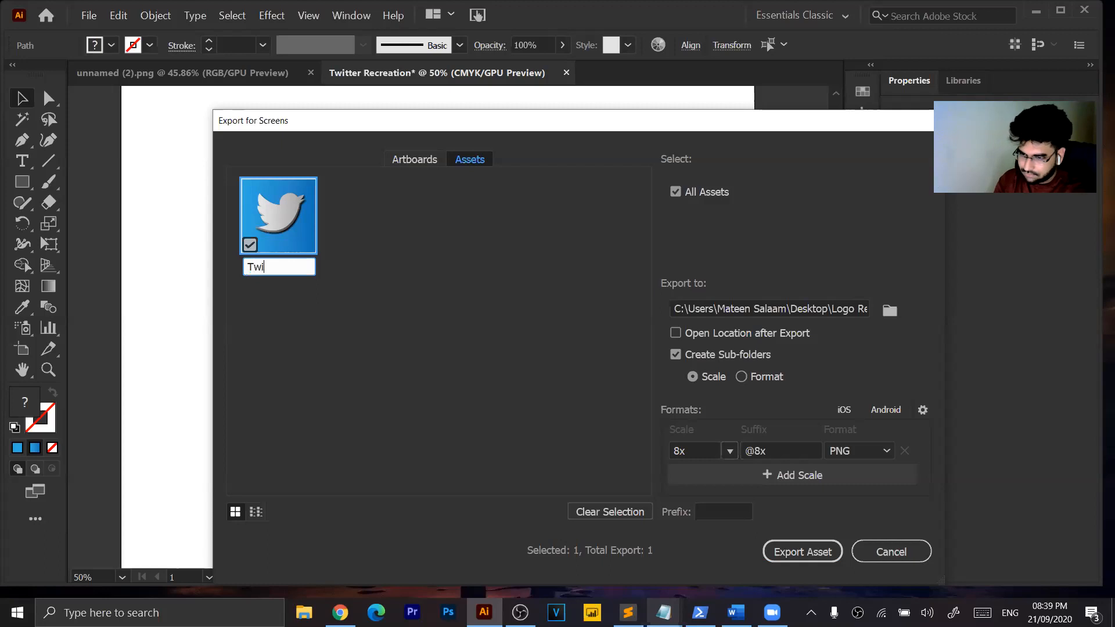
type("tter Recreation")
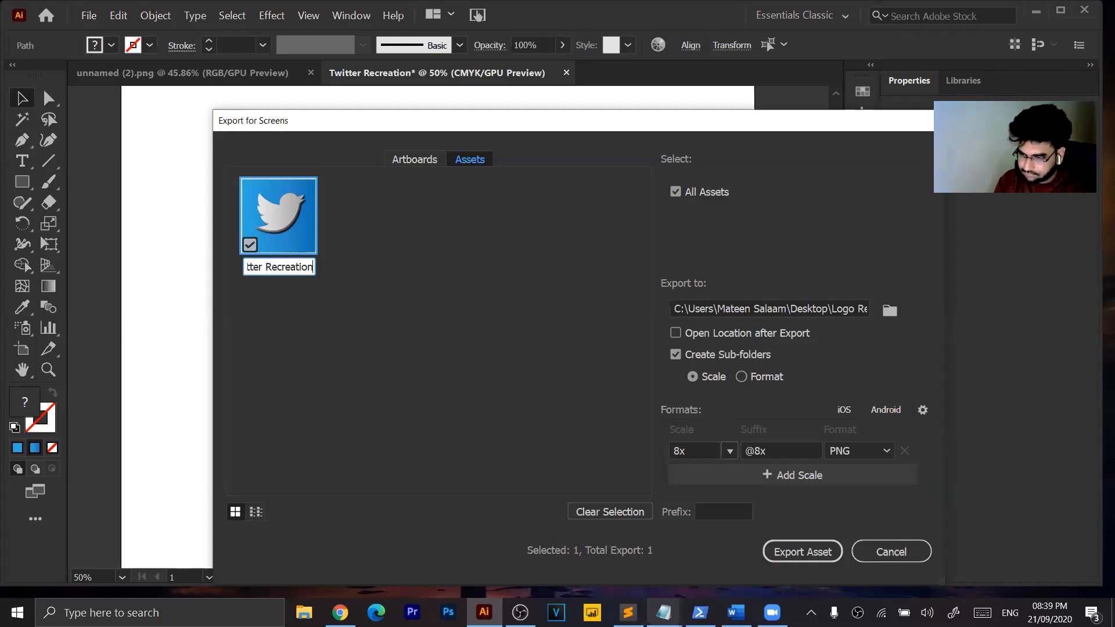
key("Return")
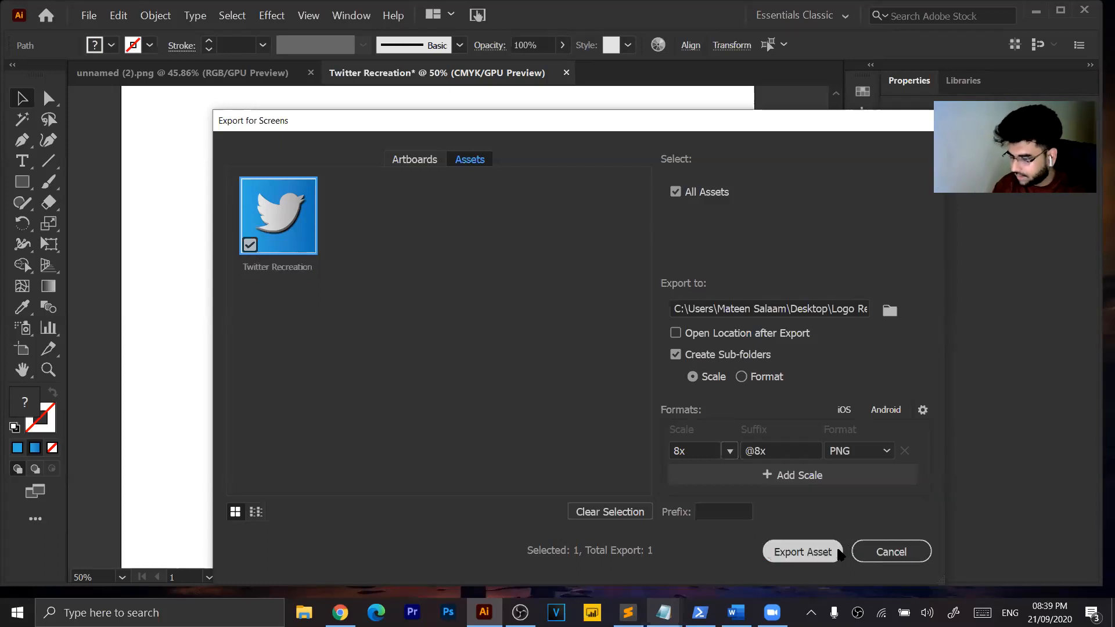
left_click(828, 555)
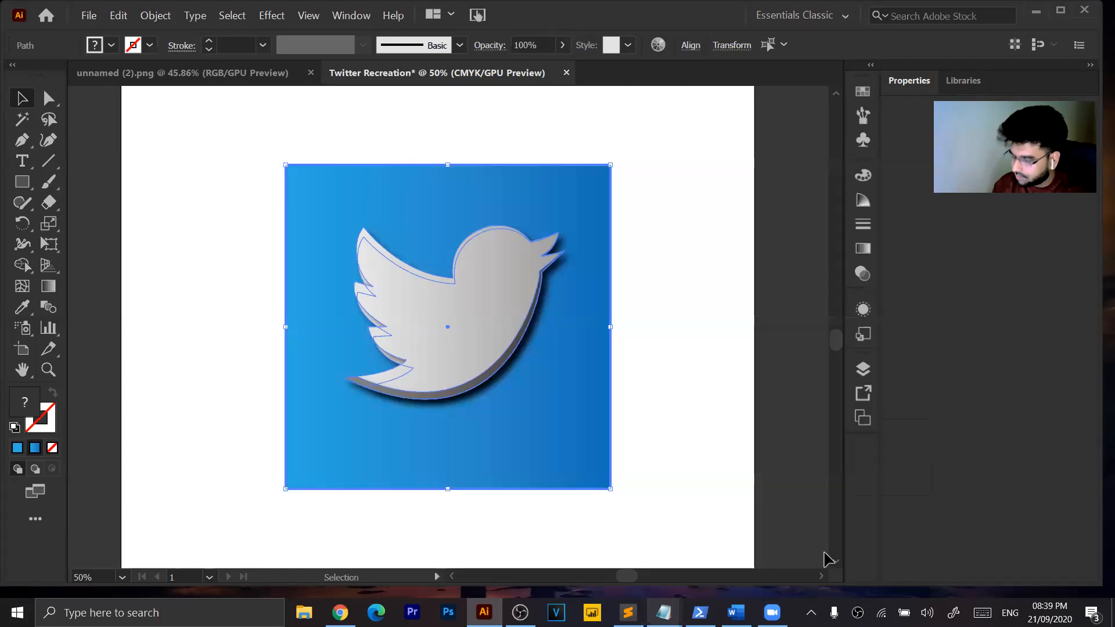
Switch to the desktop and open the exported Twitter Recreation image from the 8x folder inside Logo Re.
left_click(1036, 11)
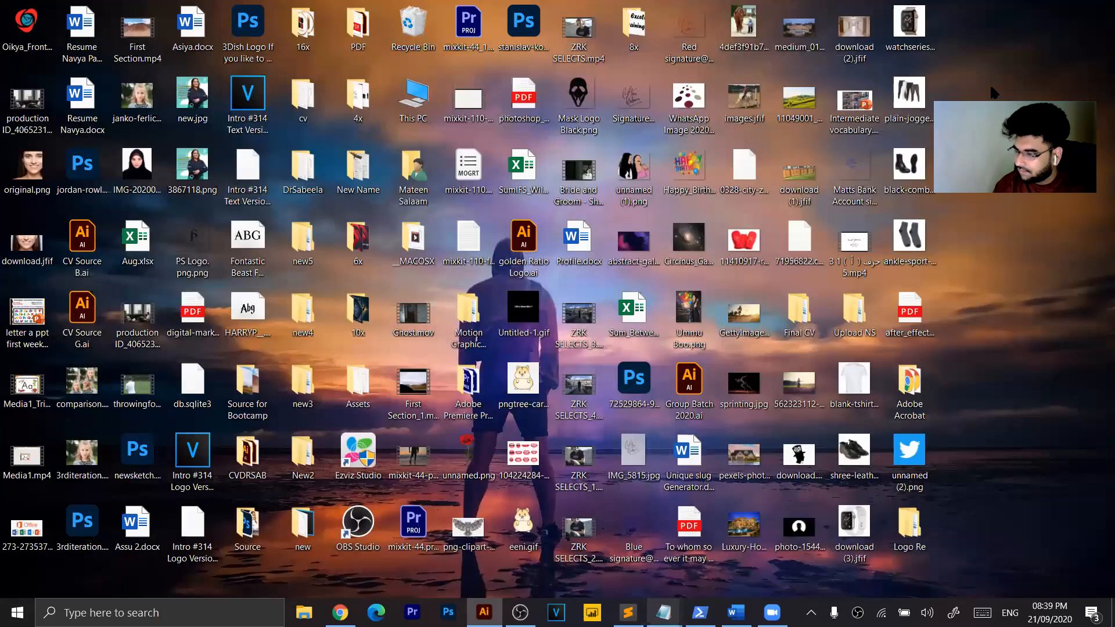
double_click(909, 525)
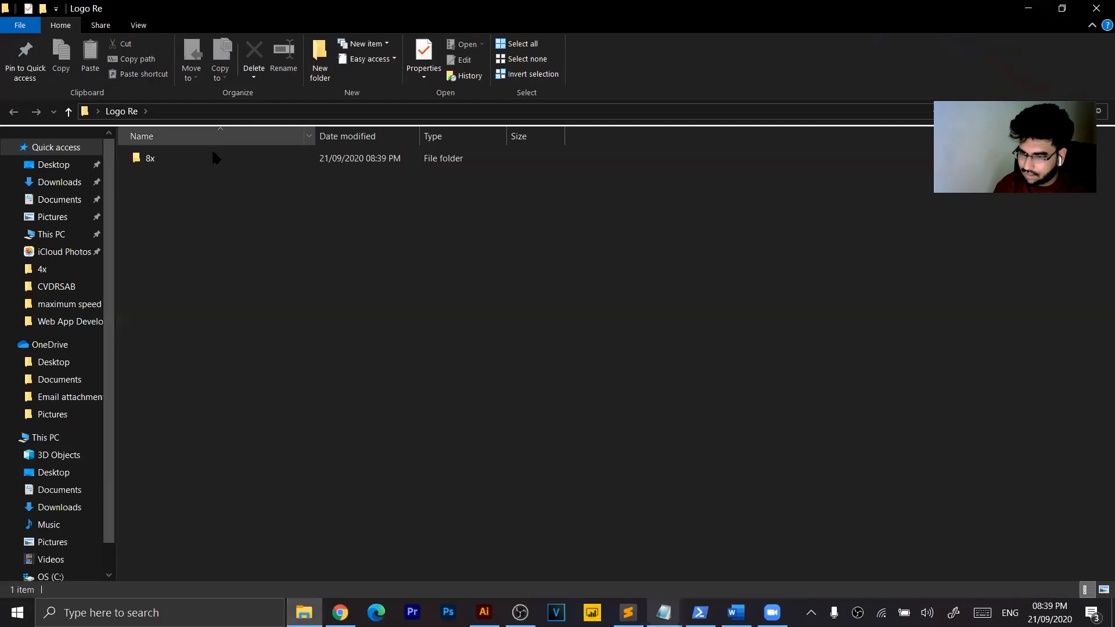
double_click(212, 154)
left_click(171, 182)
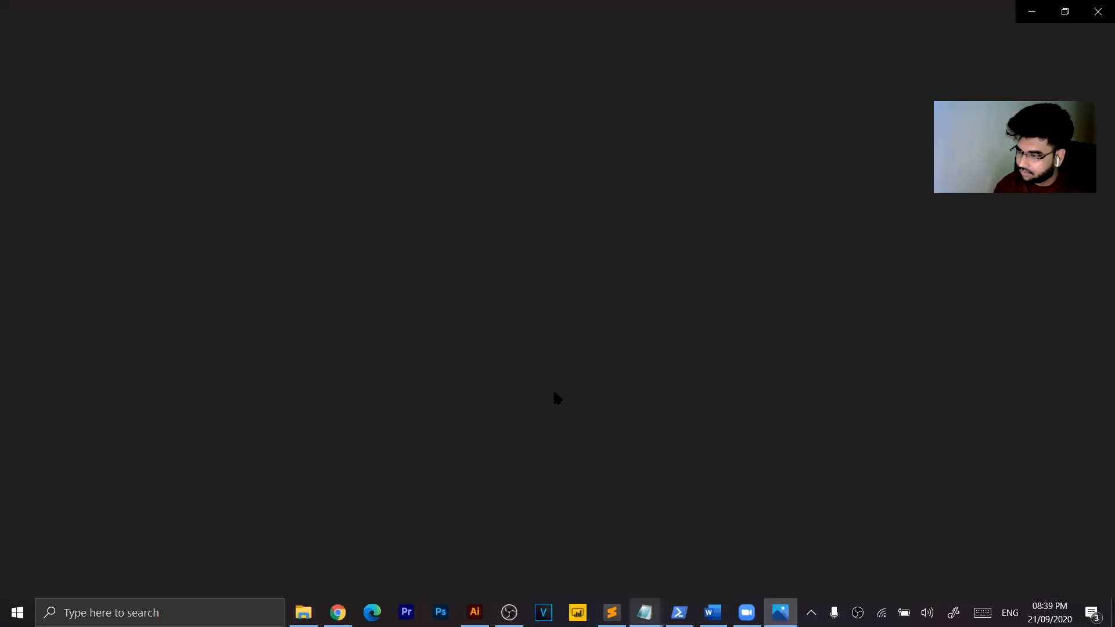
Examine the exported image up close around the head, beak, tail and shadow, view it whole, and minimise the photo viewer.
scroll(557, 398, "up", 5)
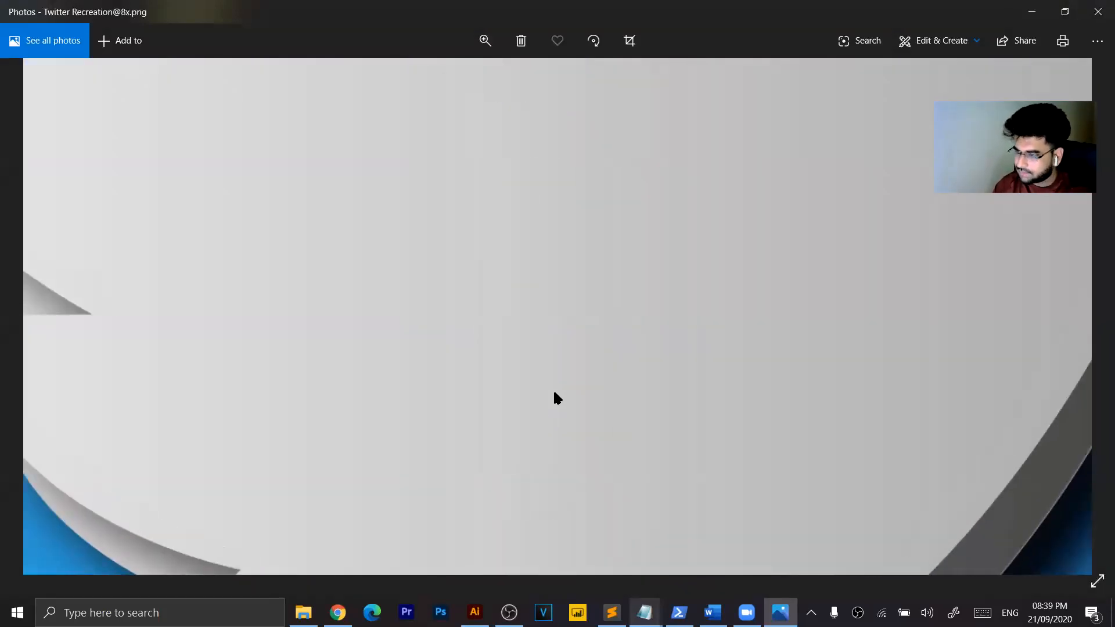
left_click_drag(663, 252, 640, 482)
left_click_drag(820, 225, 588, 410)
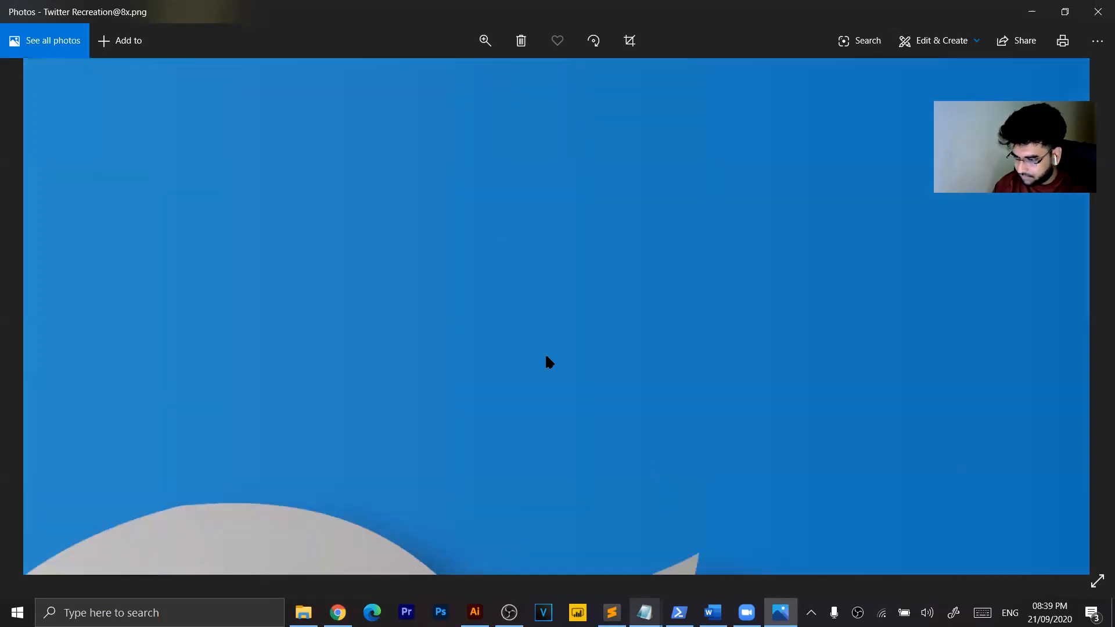
left_click_drag(545, 356, 540, 244)
left_click_drag(580, 466, 456, 323)
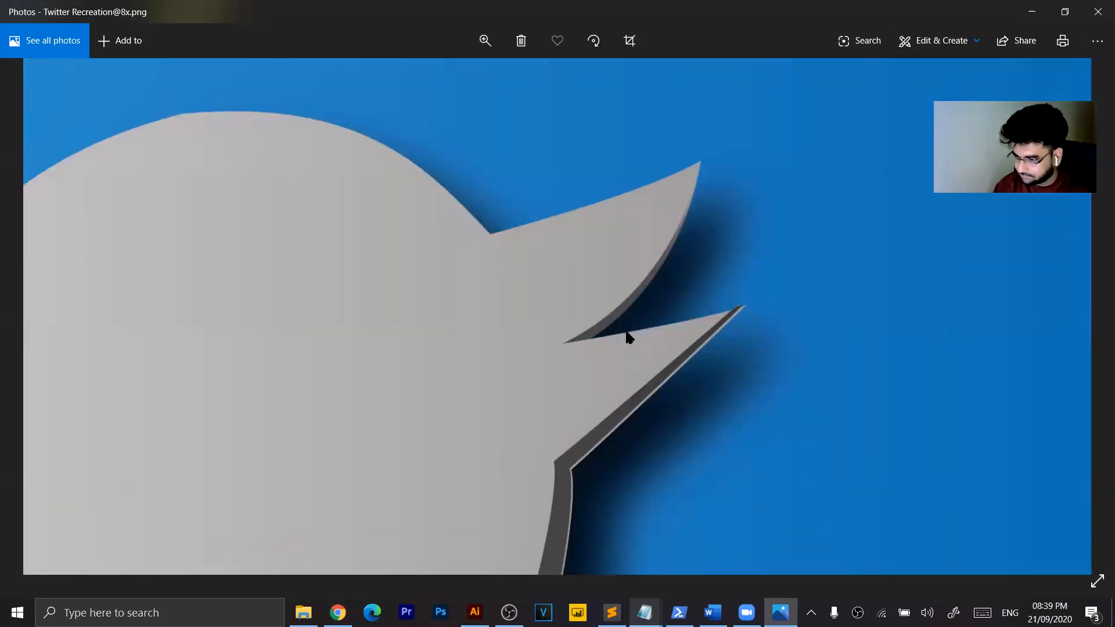
left_click_drag(626, 331, 796, 151)
left_click_drag(521, 207, 682, 434)
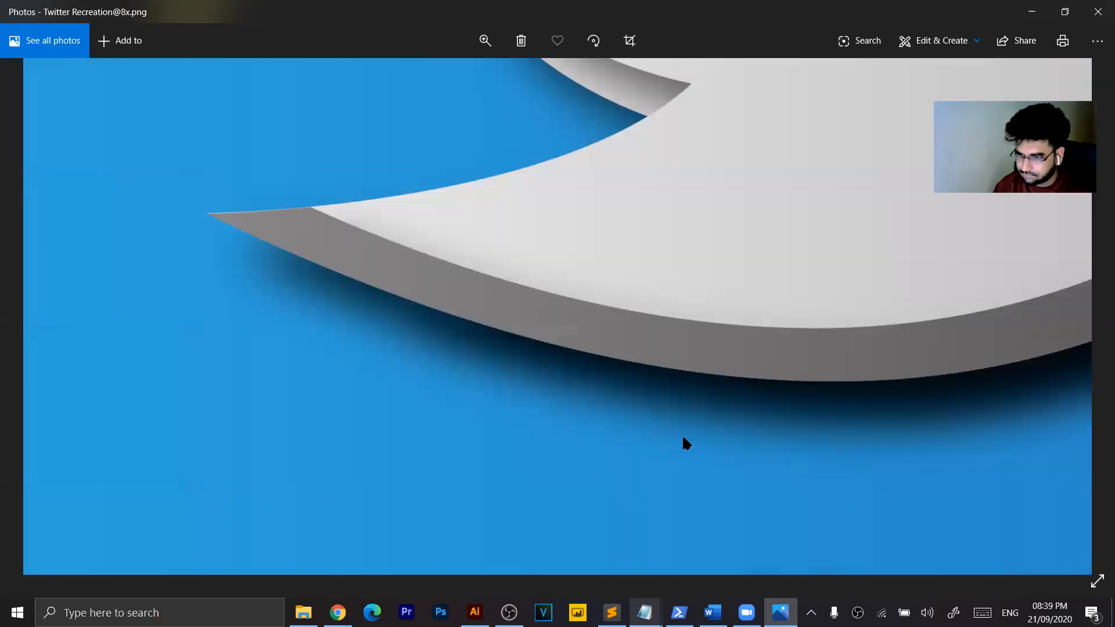
left_click_drag(685, 96, 650, 326)
scroll(650, 322, "down", 5)
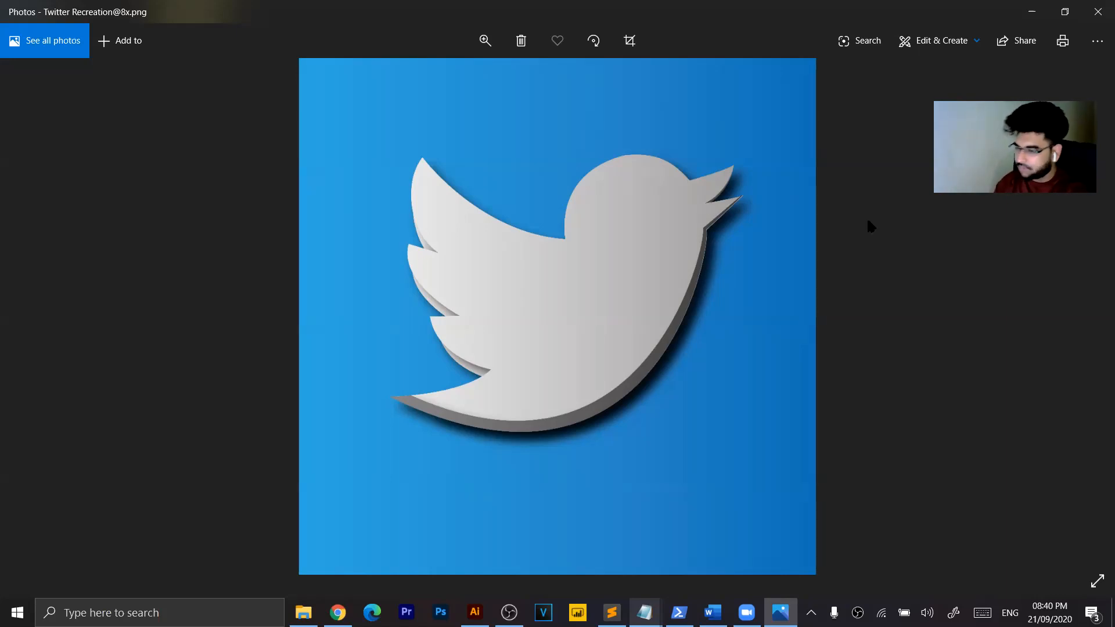
left_click(1027, 11)
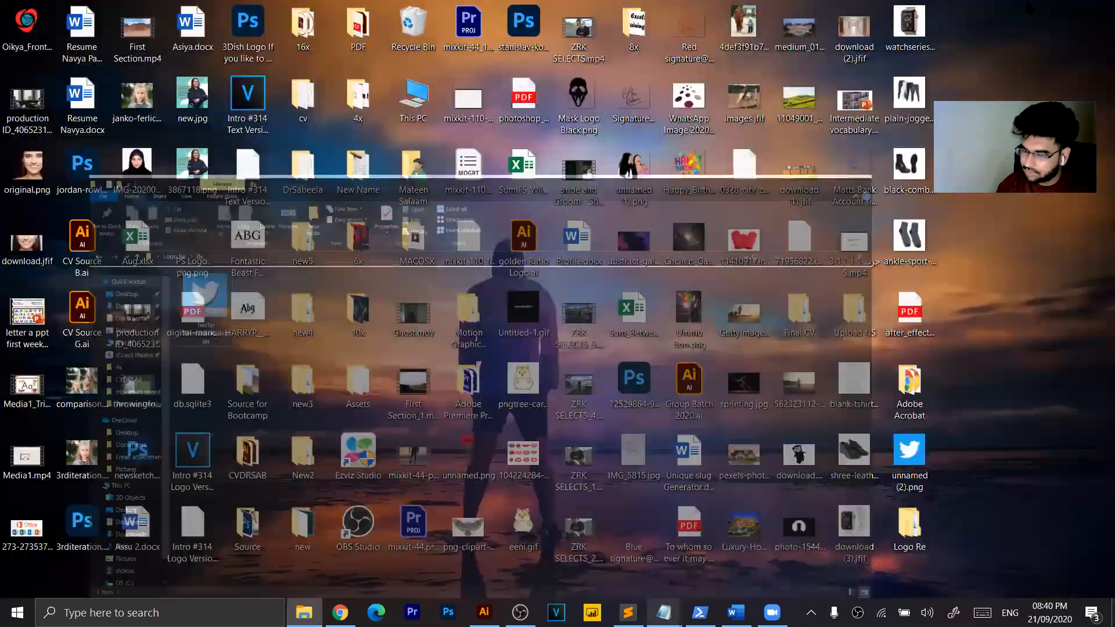
Switch to Chrome and search Google Images for "famous logo".
mouse_move(342, 611)
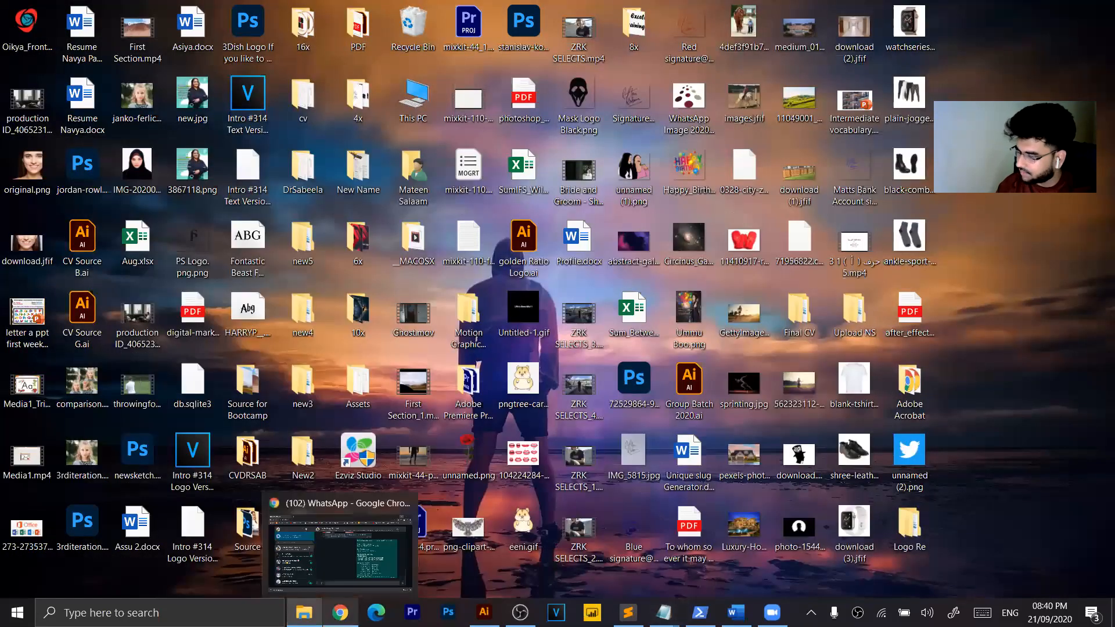
left_click(356, 563)
left_click(195, 12)
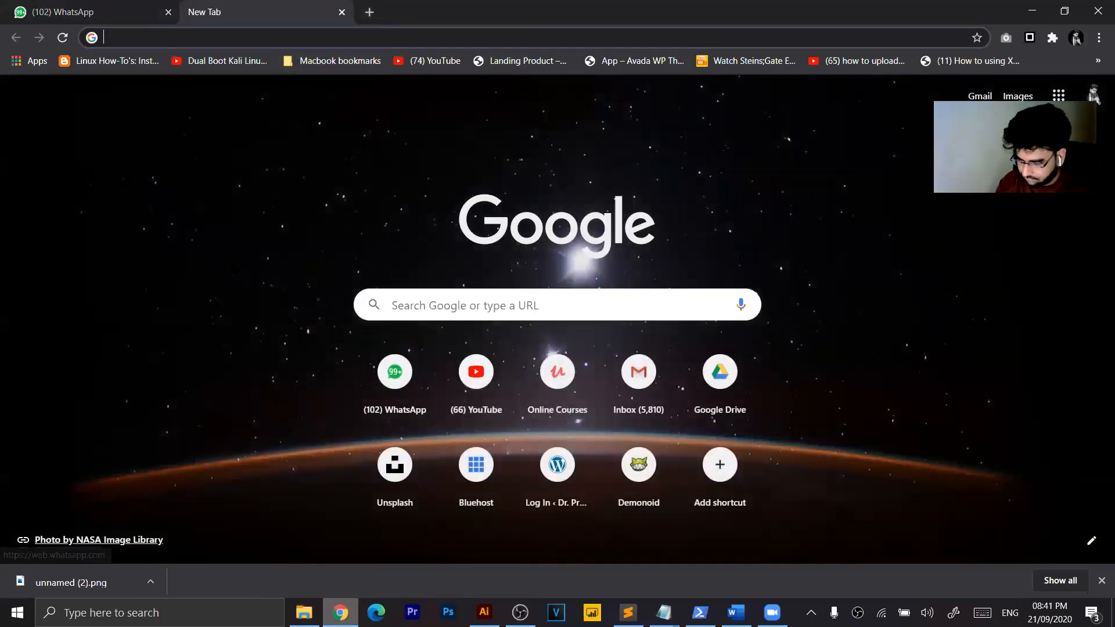
type("famous logo")
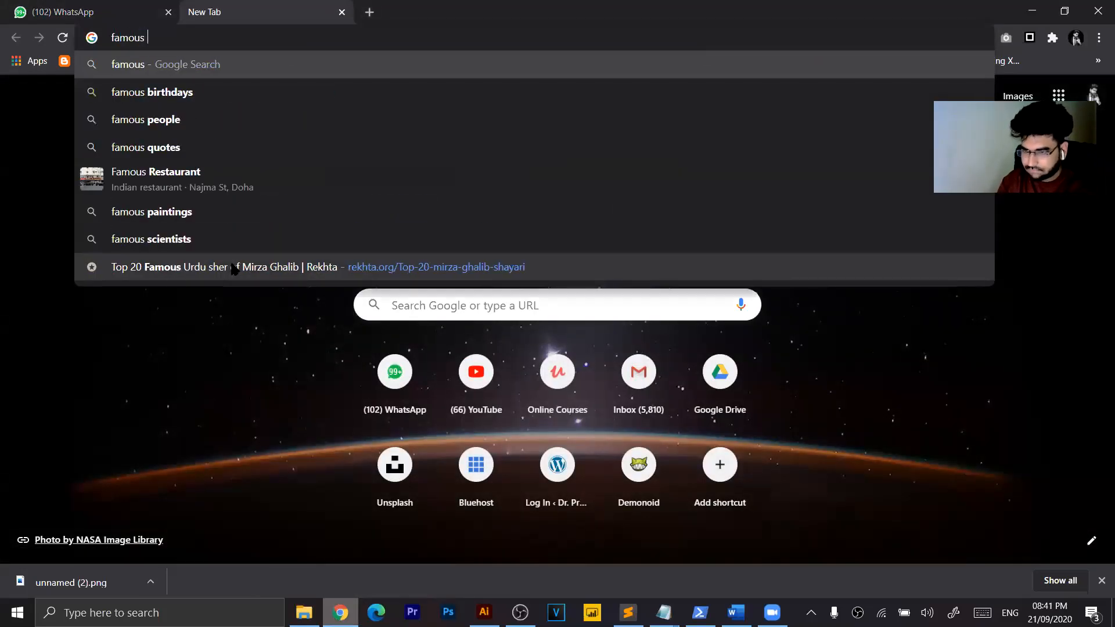
key("Return")
left_click(209, 149)
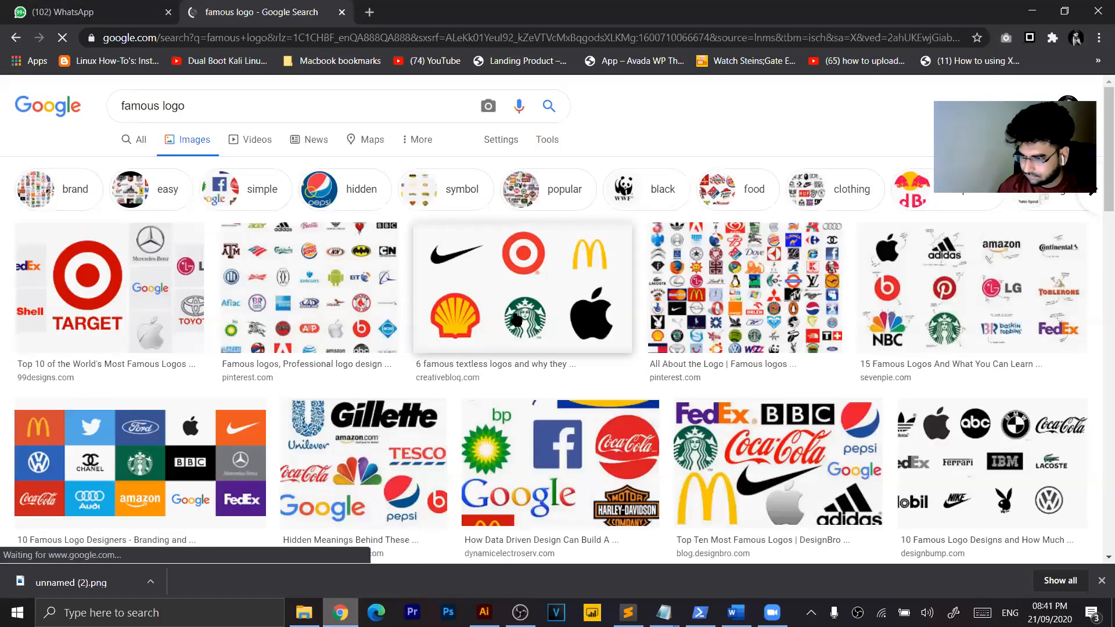
Preview the Creative Bloq image of six famous textless logos among the image results.
scroll(580, 250, "down", 1)
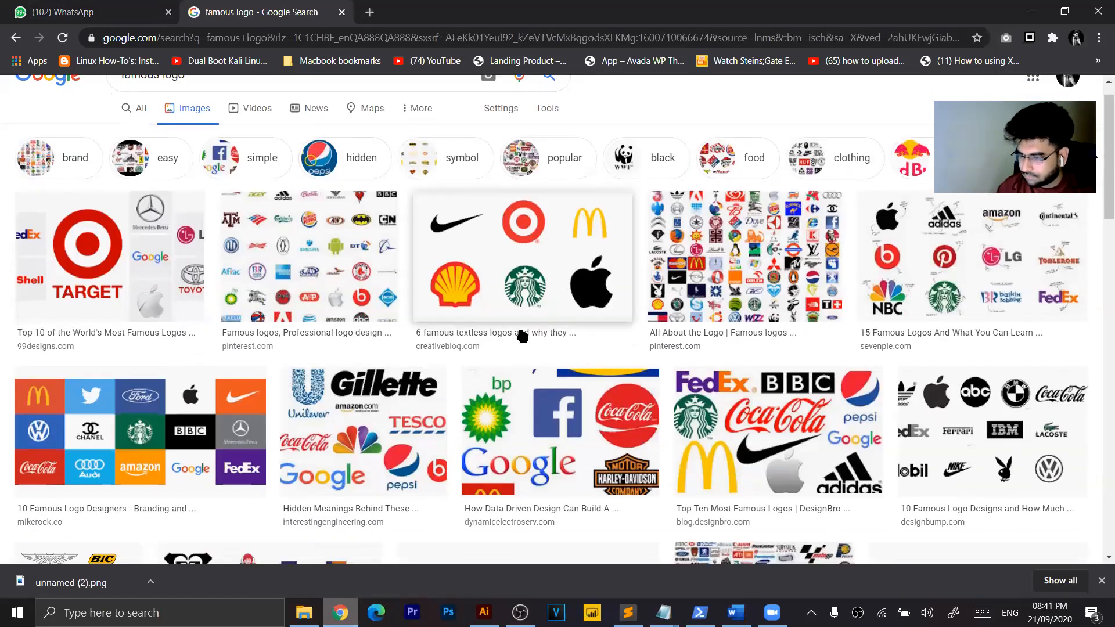
left_click(546, 287)
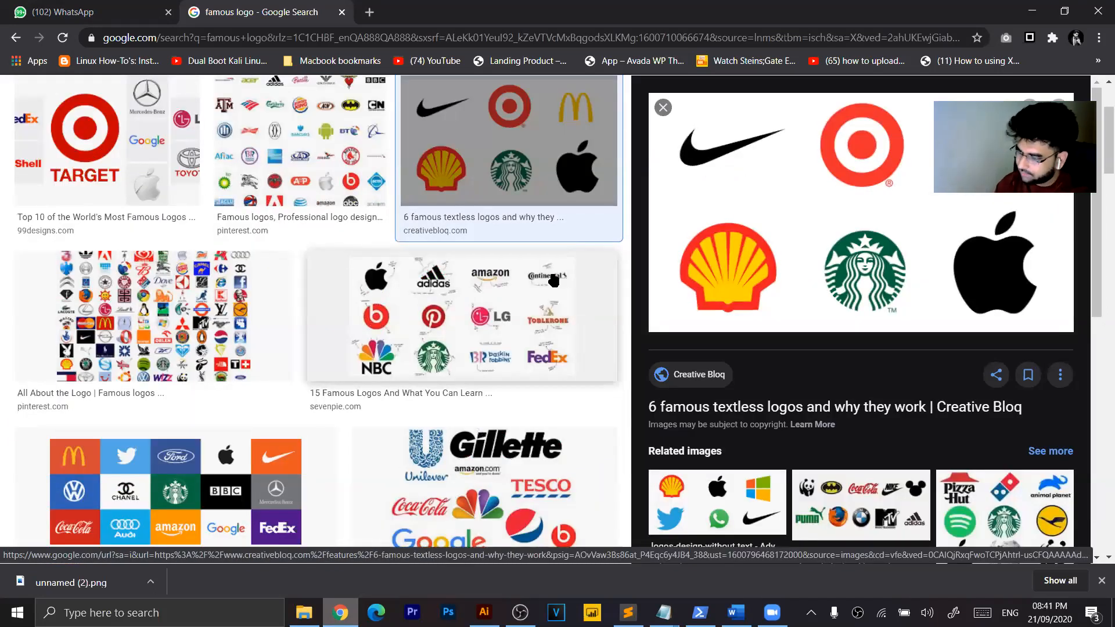
scroll(407, 261, "up", 3)
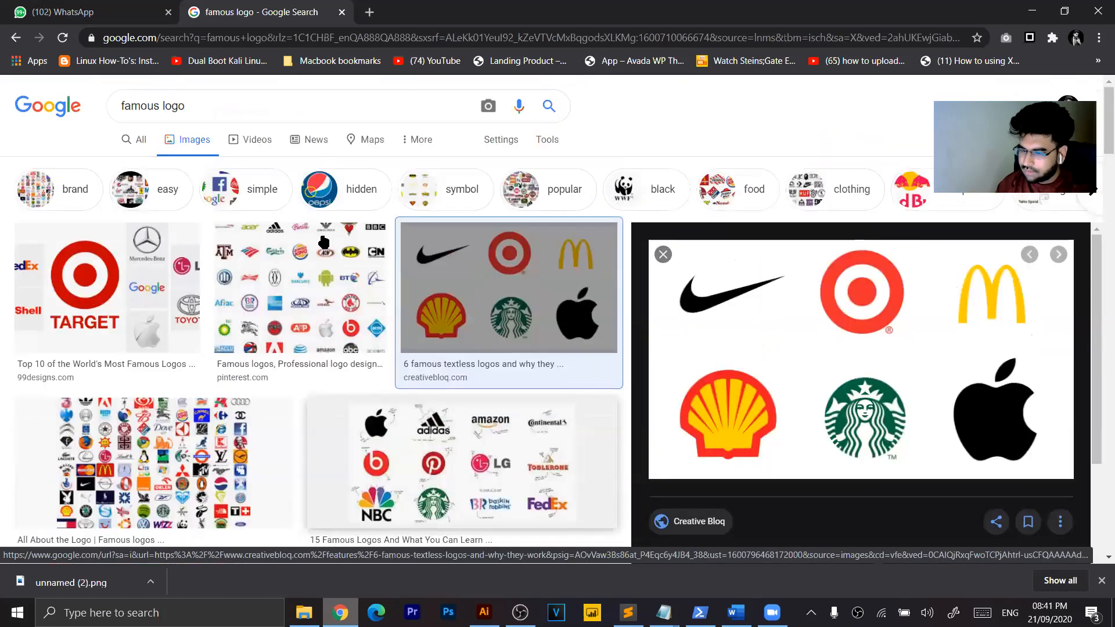
Search Google Images for "apple logo" and preview the Logok result.
left_click_drag(262, 107, 84, 104)
type("apple logo")
key("Return")
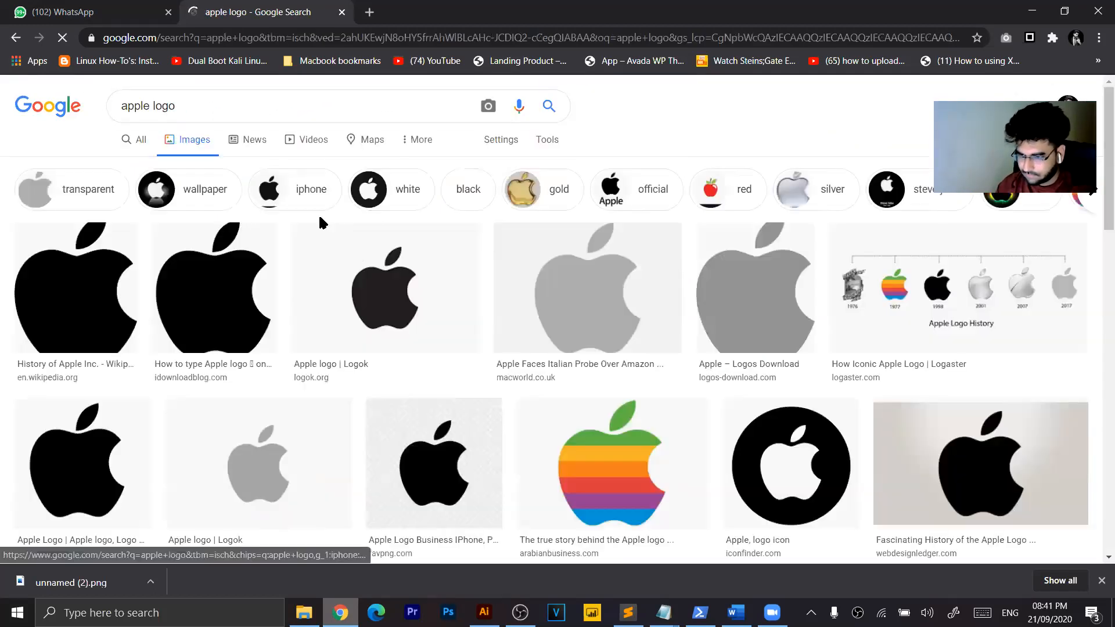
left_click(377, 285)
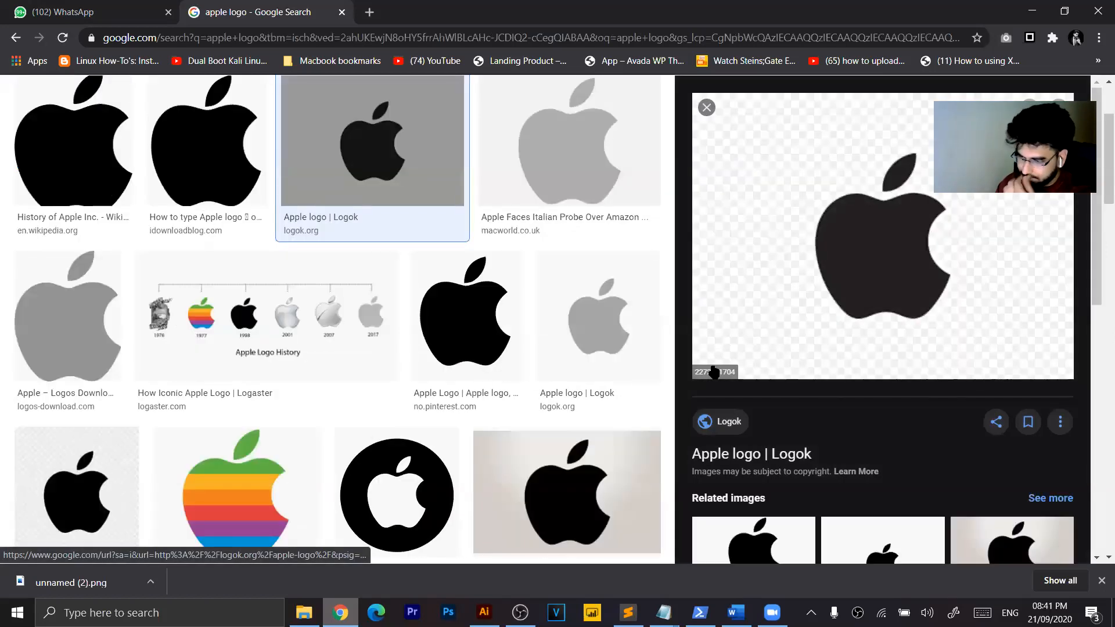
Save the previewed Apple logo to the Desktop as unnamed (3).png and place it in Illustrator's Twitter Recreation document.
right_click(909, 284)
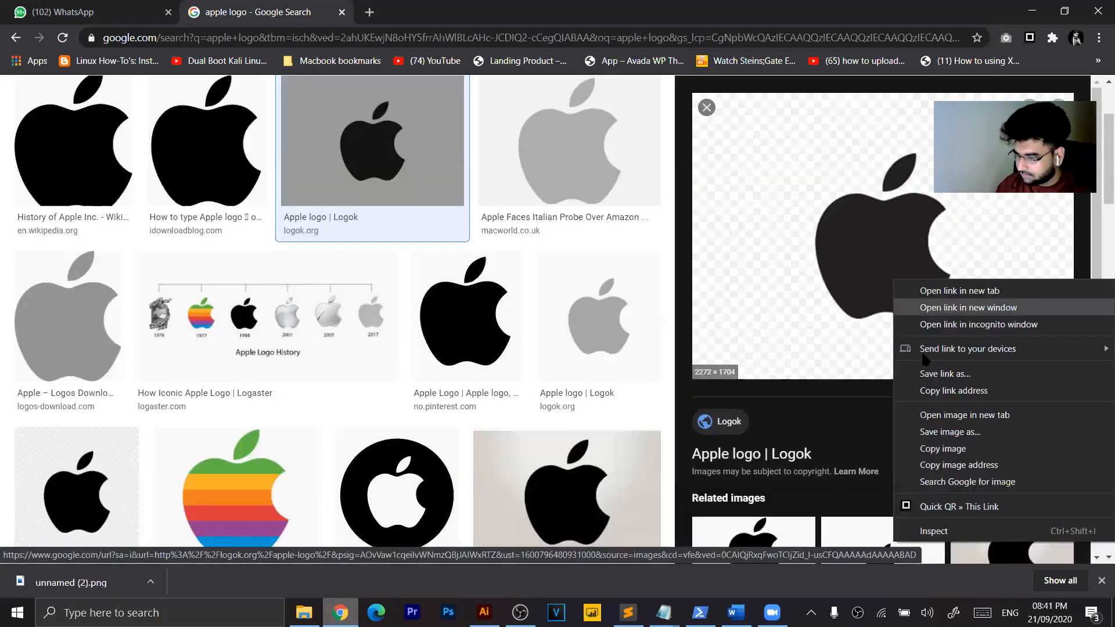
left_click(977, 432)
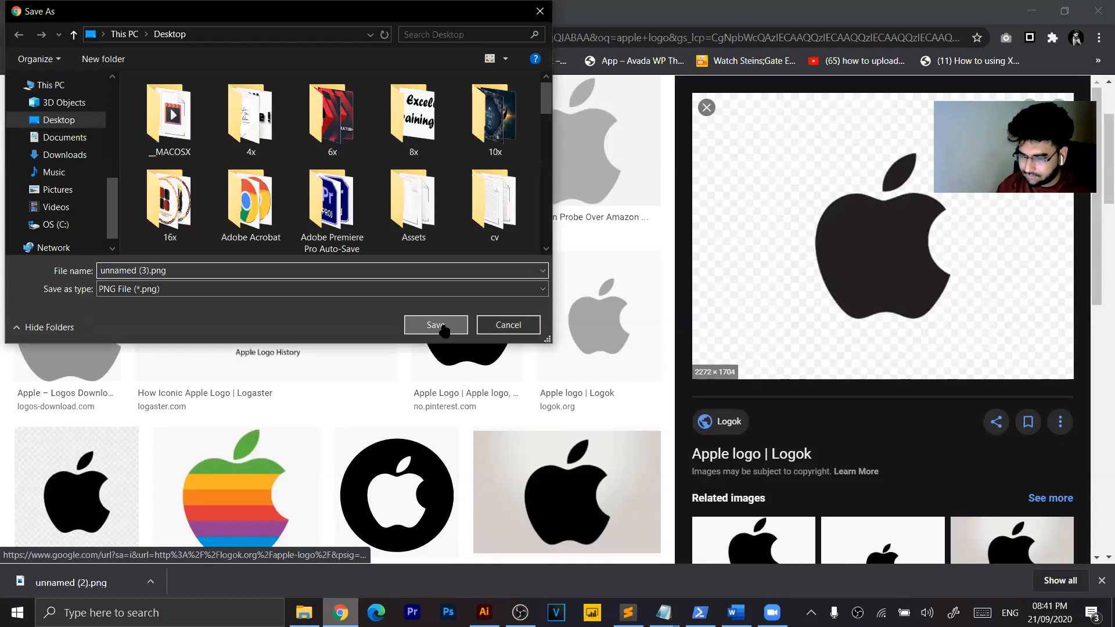
left_click(436, 324)
left_click_drag(69, 583, 674, 314)
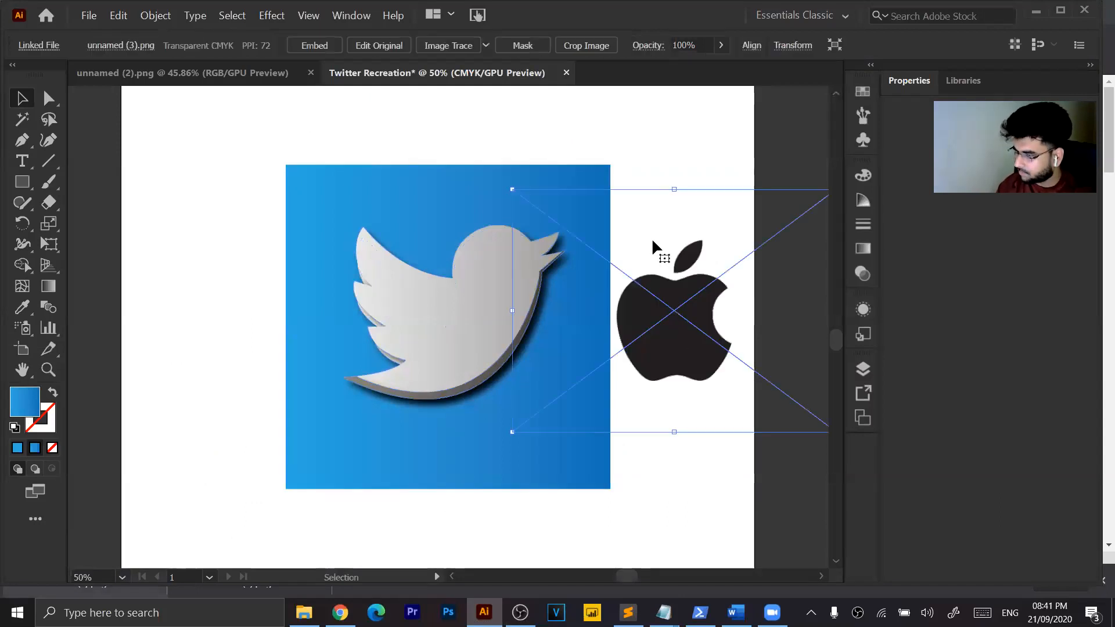
Create a new CMYK document with three 1000 x 1000 px artboards.
left_click(89, 15)
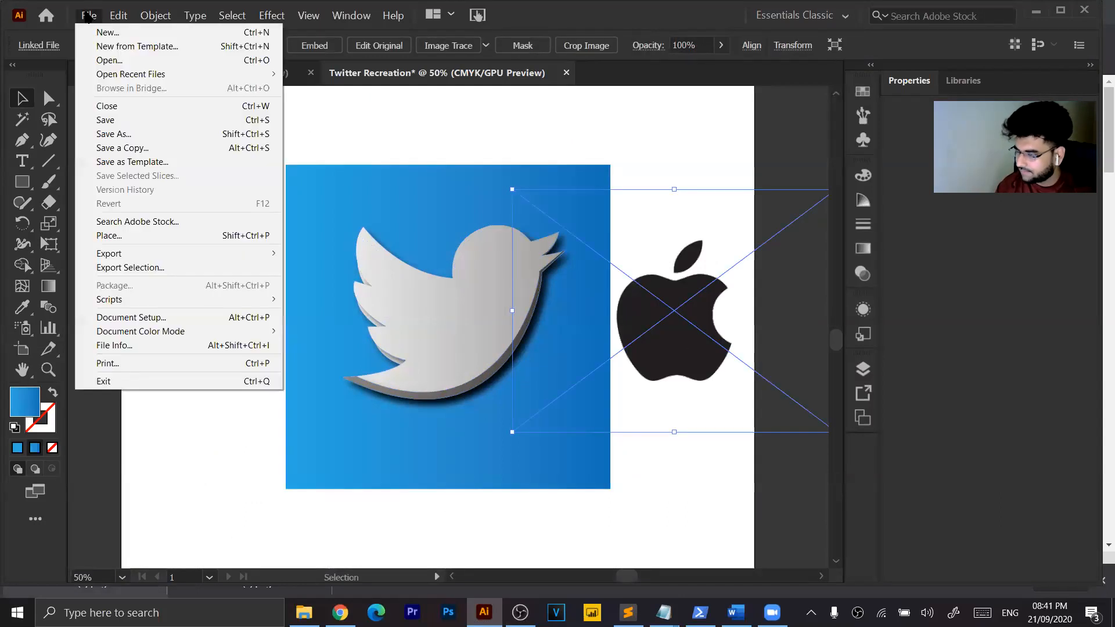
left_click(110, 32)
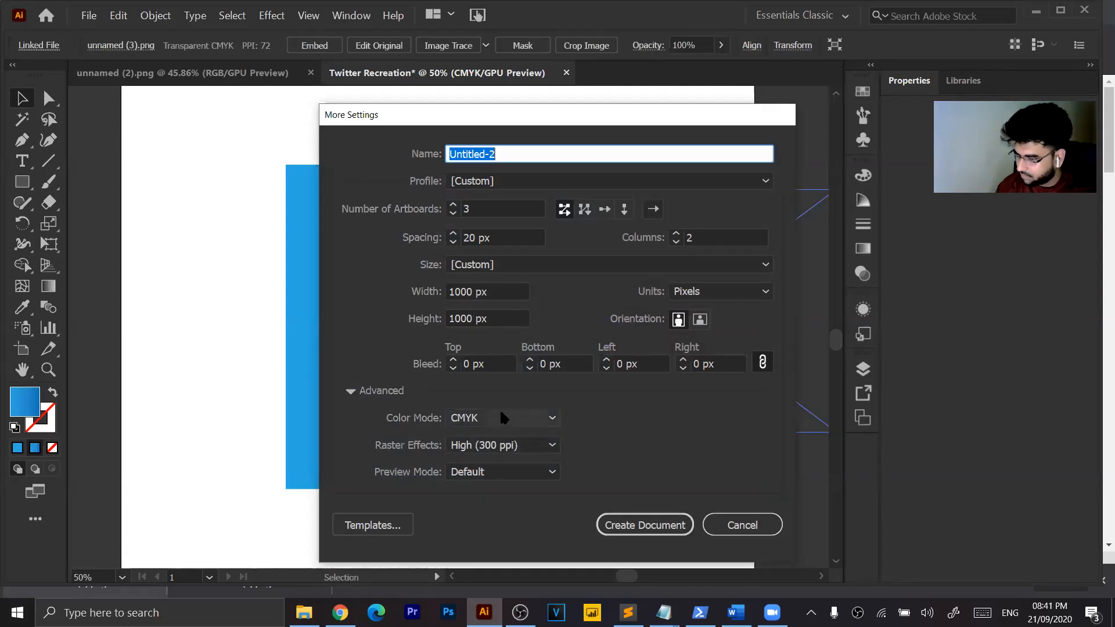
key("Return")
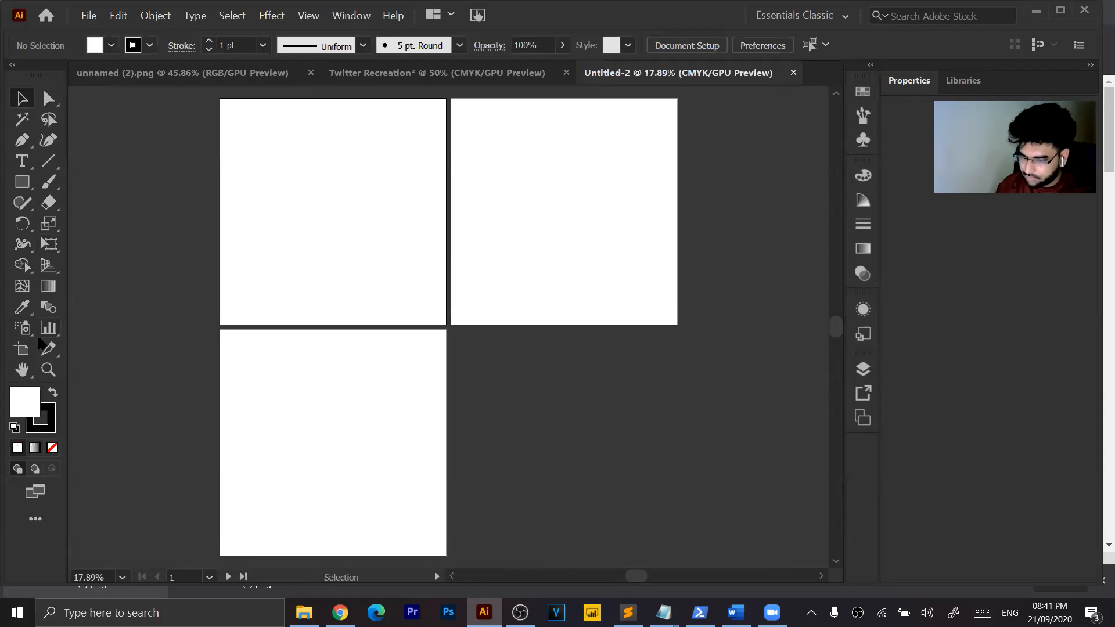
Delete the two upper artboards, keeping only the lower one, and leave artboard editing.
left_click(21, 352)
key("Delete")
left_click(610, 256)
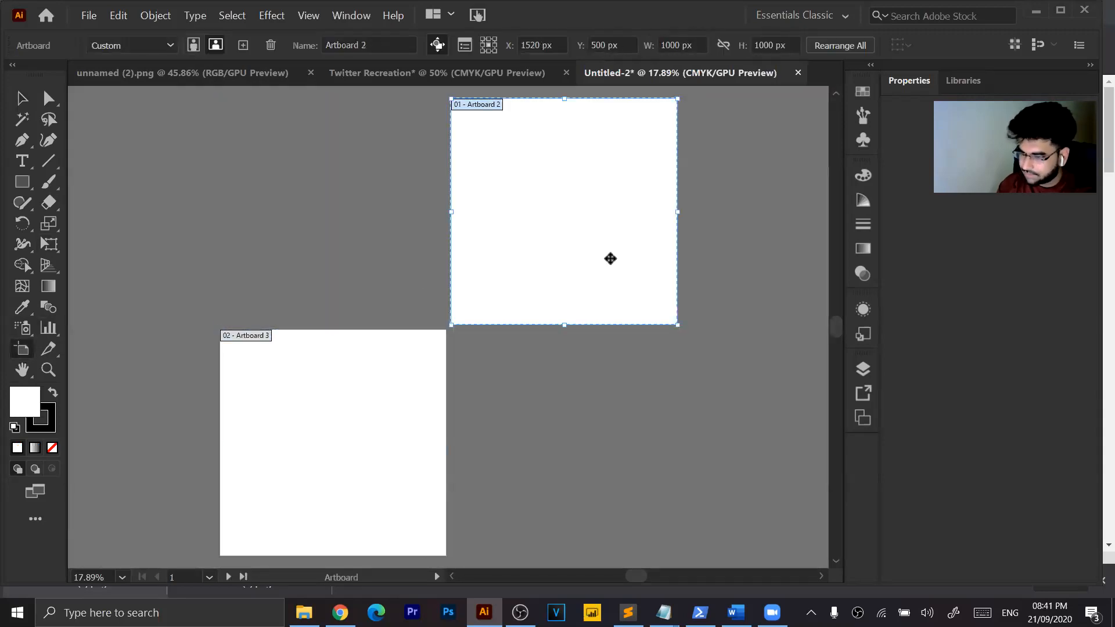
key("Delete")
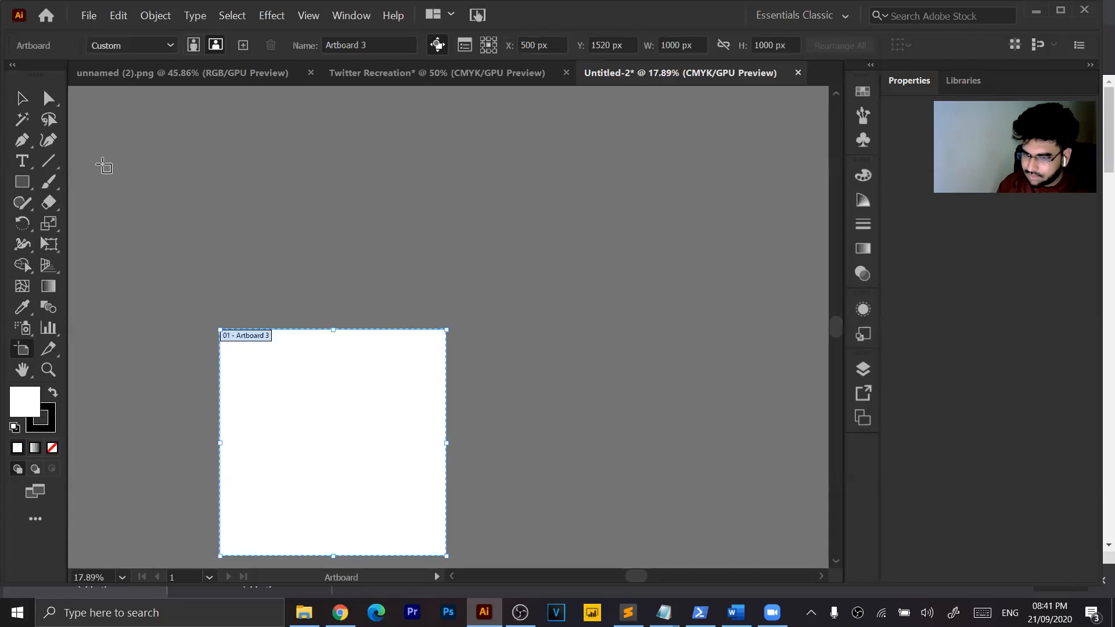
key("Escape")
Collapse the Properties and Libraries dock to icons and restore the Illustrator window over the full screen.
key("ctrl+equal")
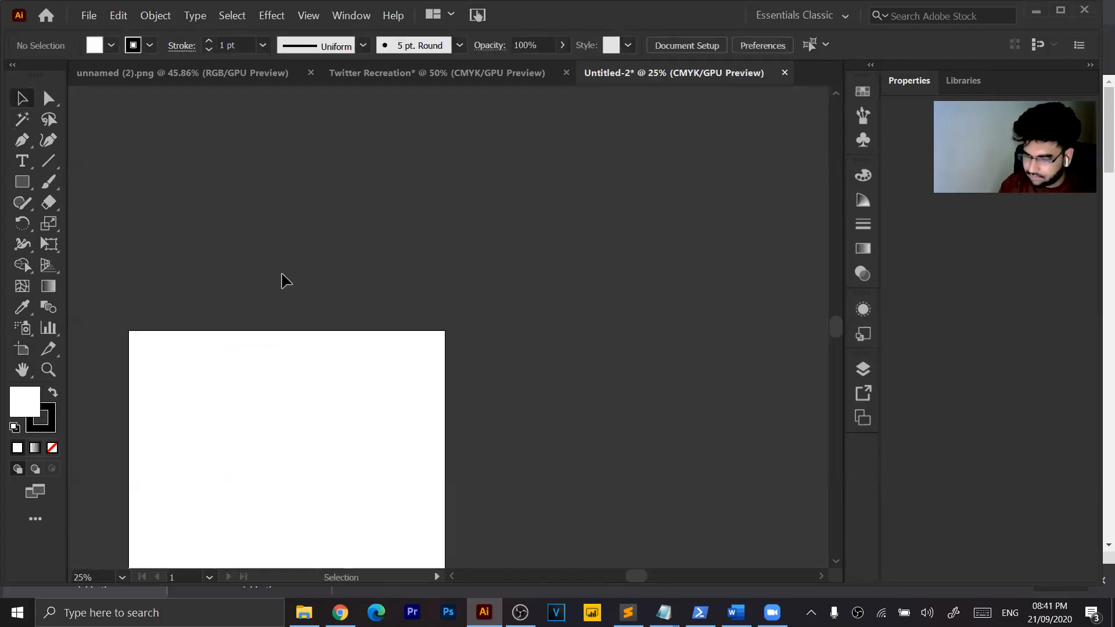
scroll(284, 281, "down", 3)
left_click(48, 370)
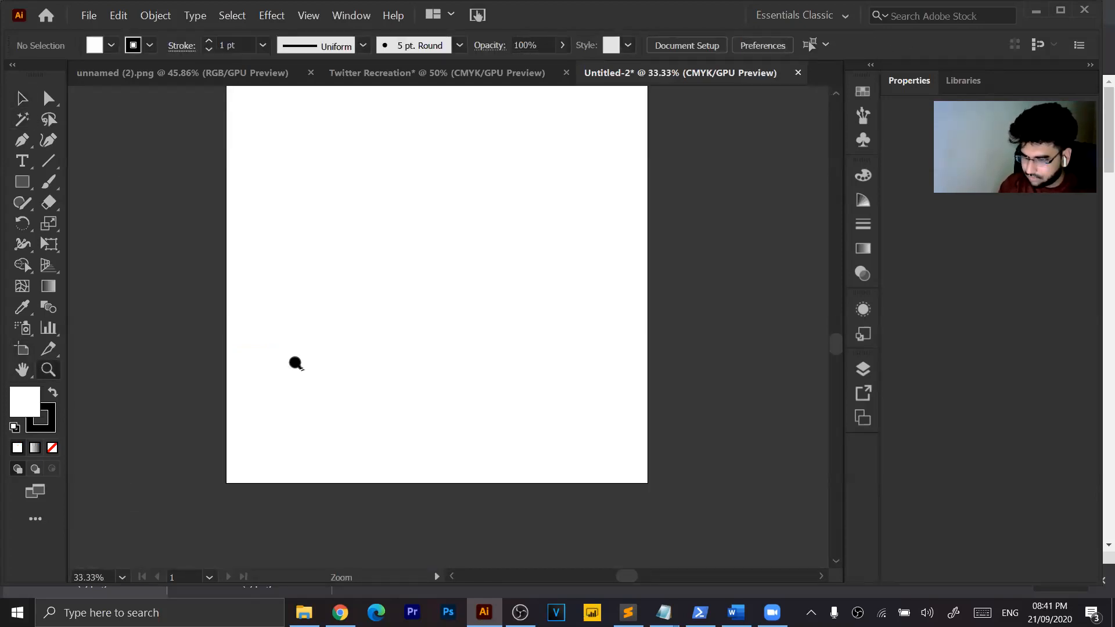
left_click(296, 364)
scroll(413, 308, "up", 2)
scroll(414, 308, "down", 2)
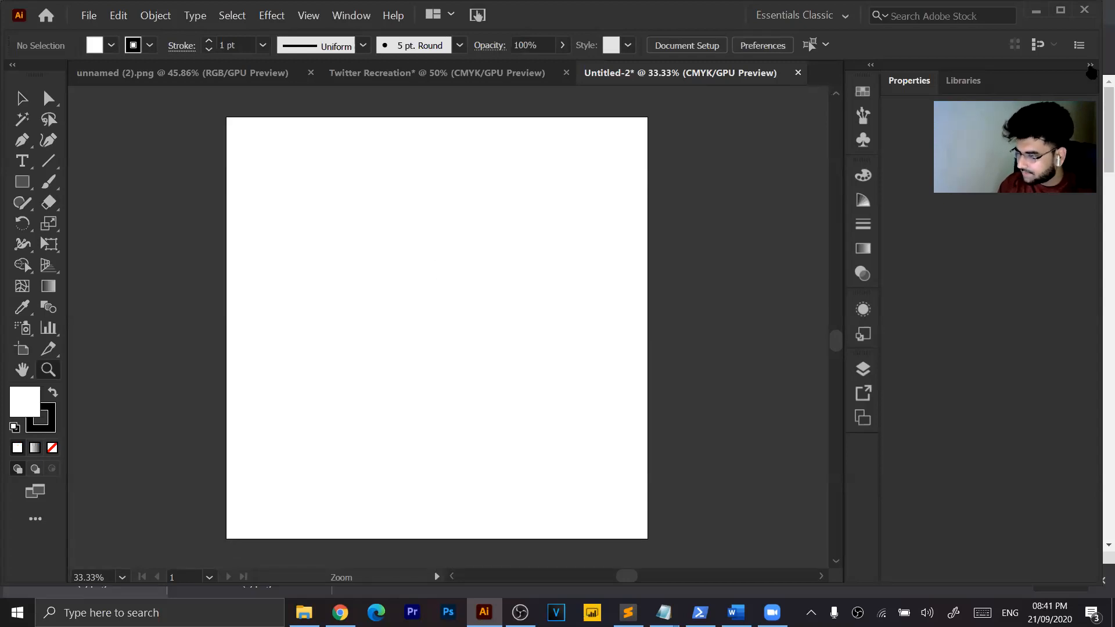
left_click(1090, 64)
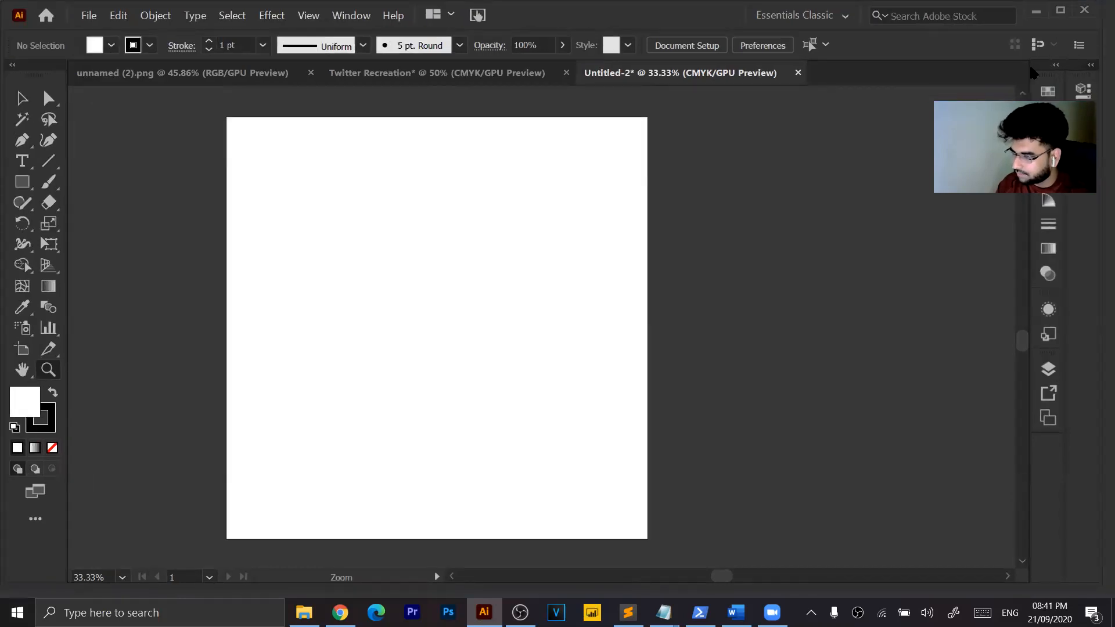
left_click(1037, 11)
left_click(484, 612)
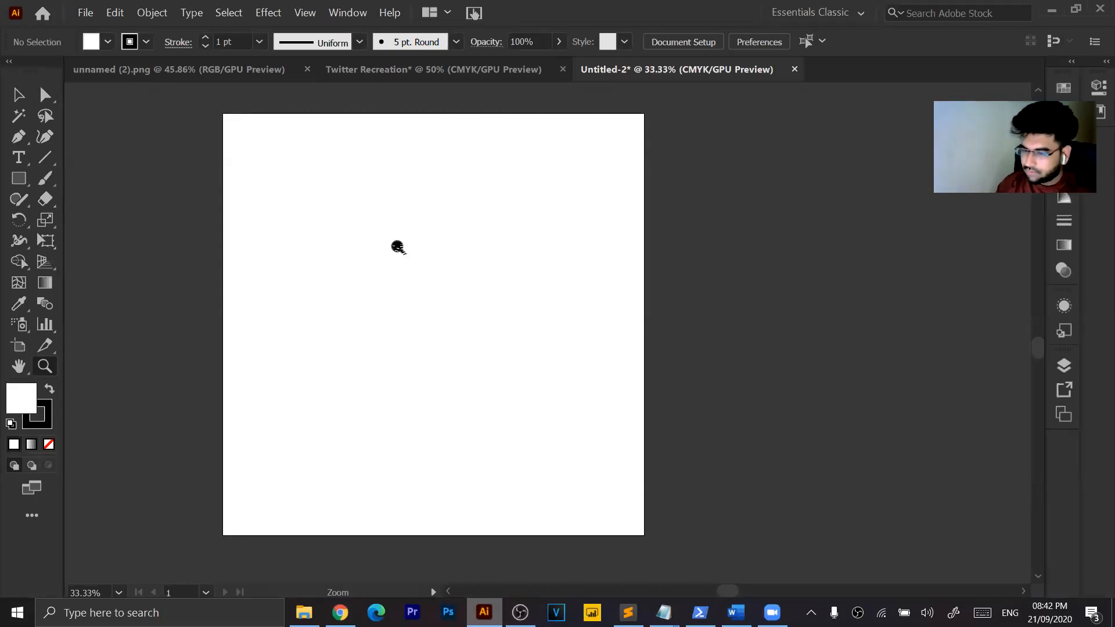
left_click(400, 251)
key("ctrl+minus")
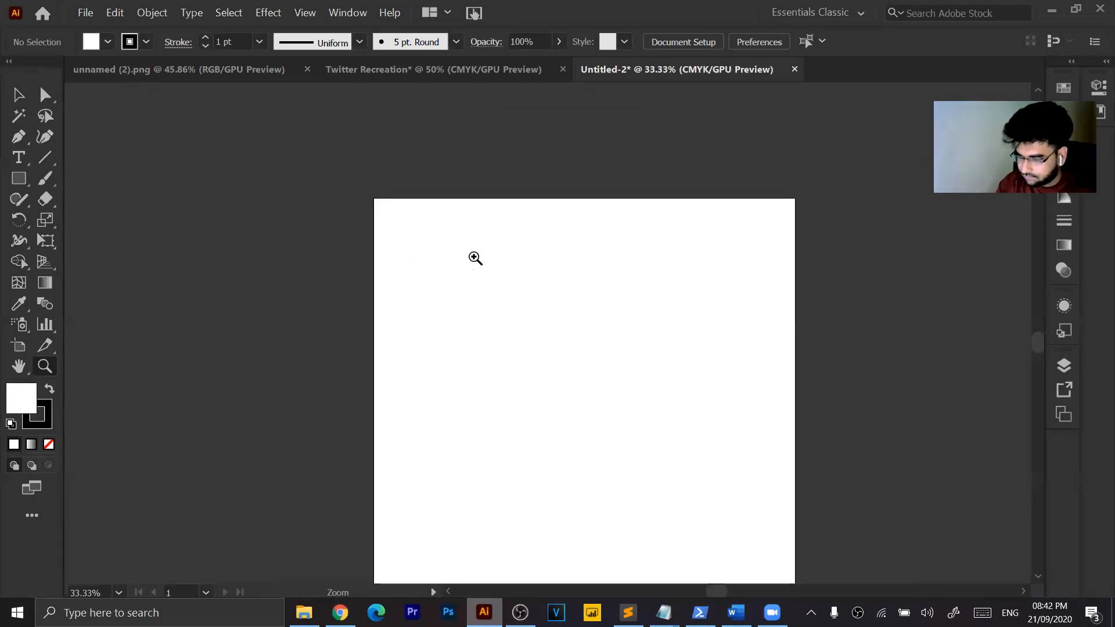
scroll(475, 258, "down", 2)
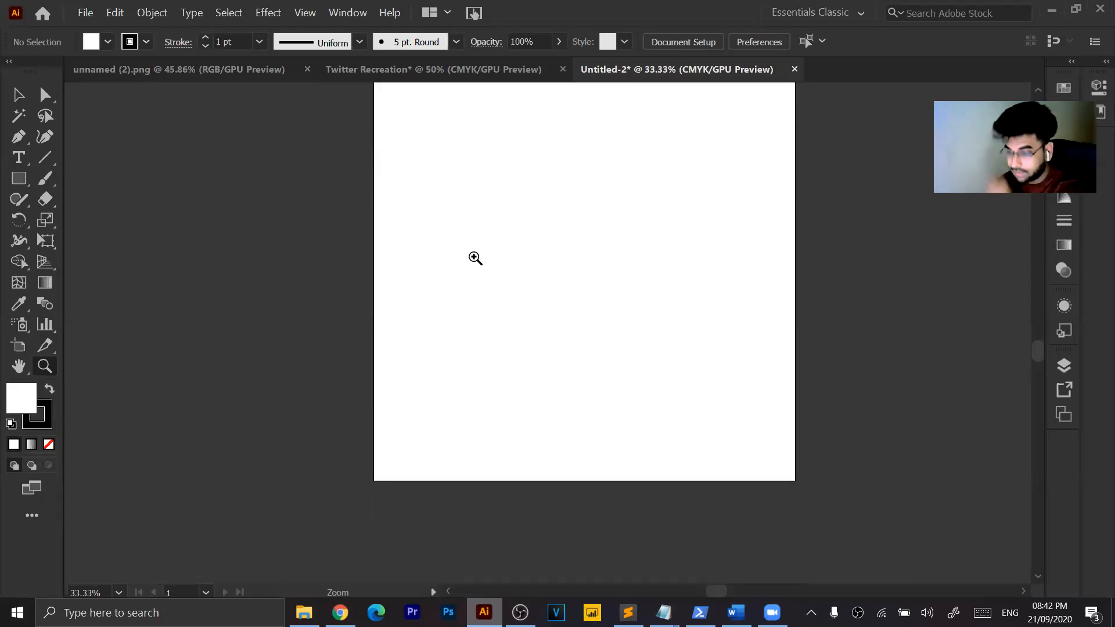
scroll(476, 257, "right", 1)
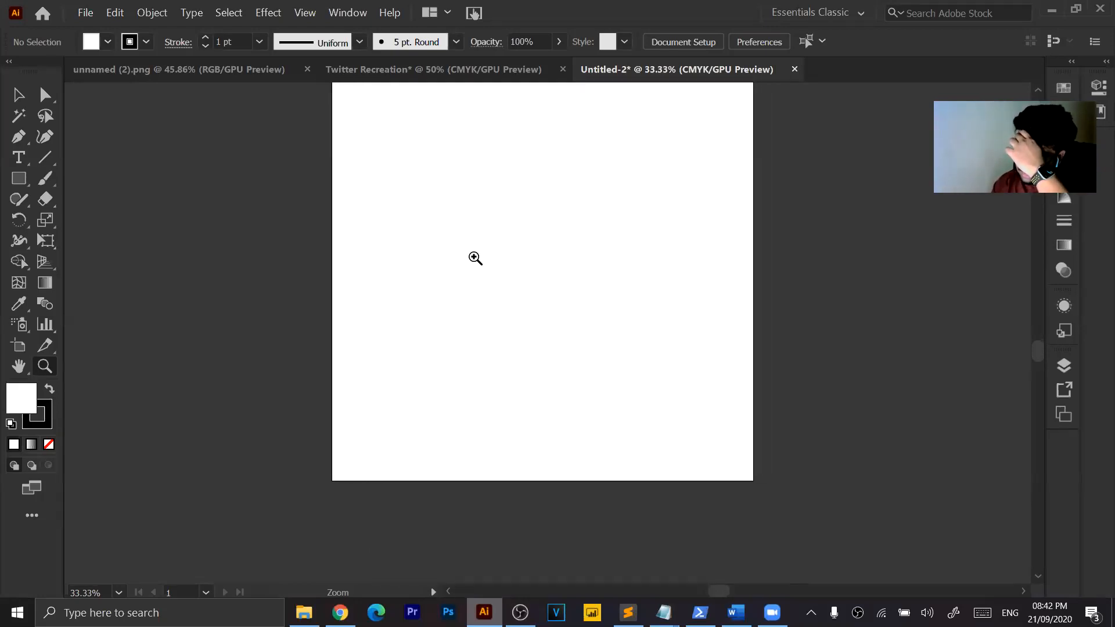
scroll(475, 258, "up", 1)
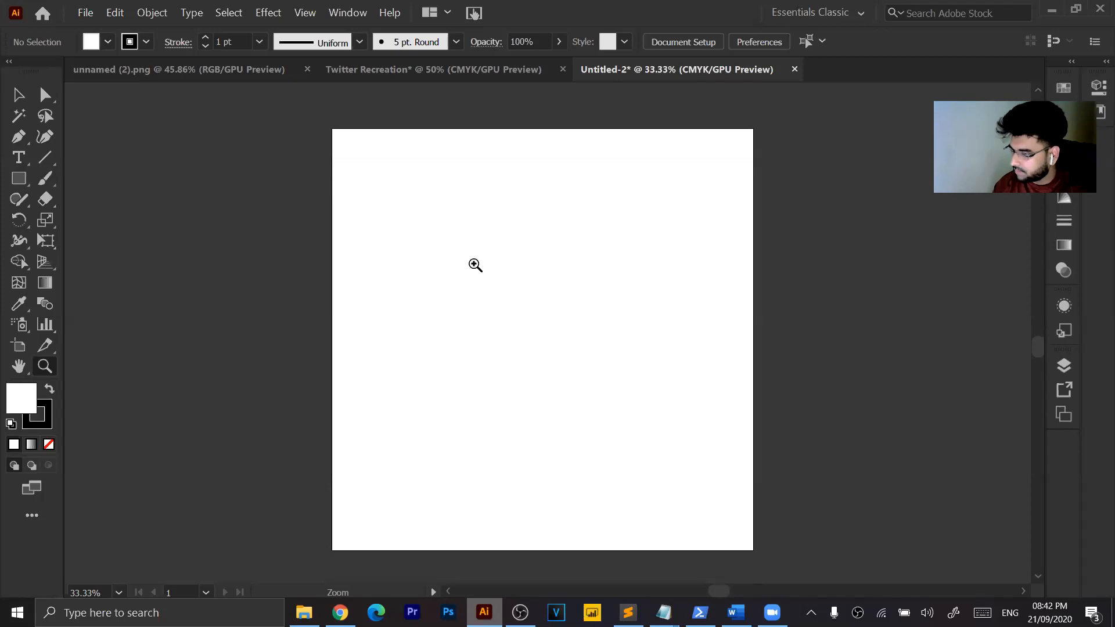
Copy the Apple logo image in the Twitter Recreation document and shift it slightly toward the Twitter logo.
left_click(426, 72)
key("v")
key("ctrl+c")
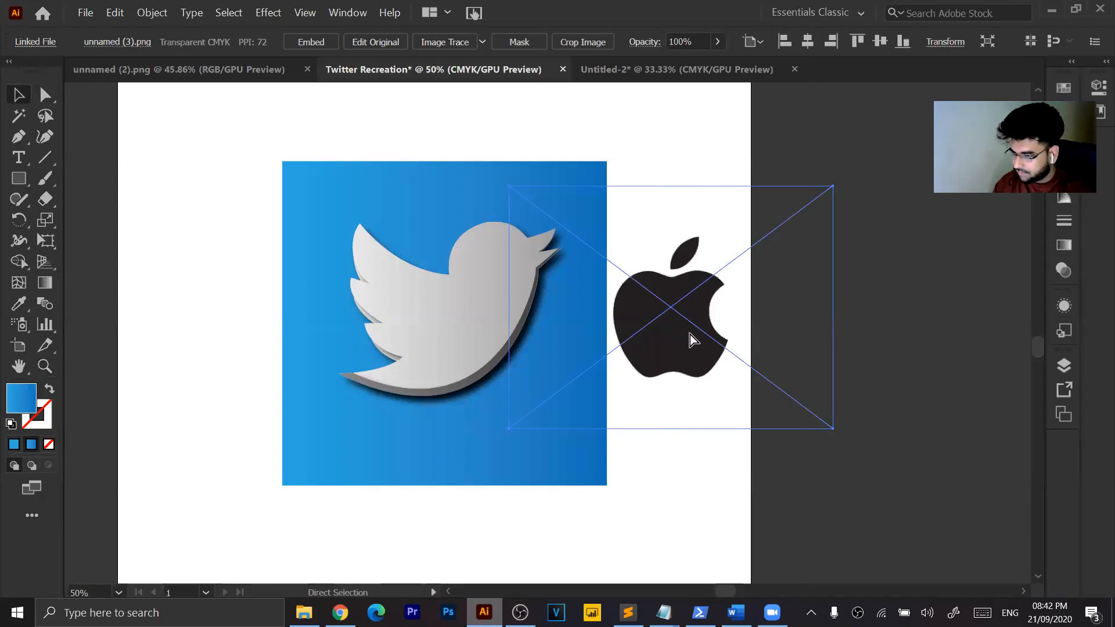
mouse_move(688, 345)
left_mouse_down()
mouse_move(693, 163)
mouse_move(667, 346)
left_mouse_up()
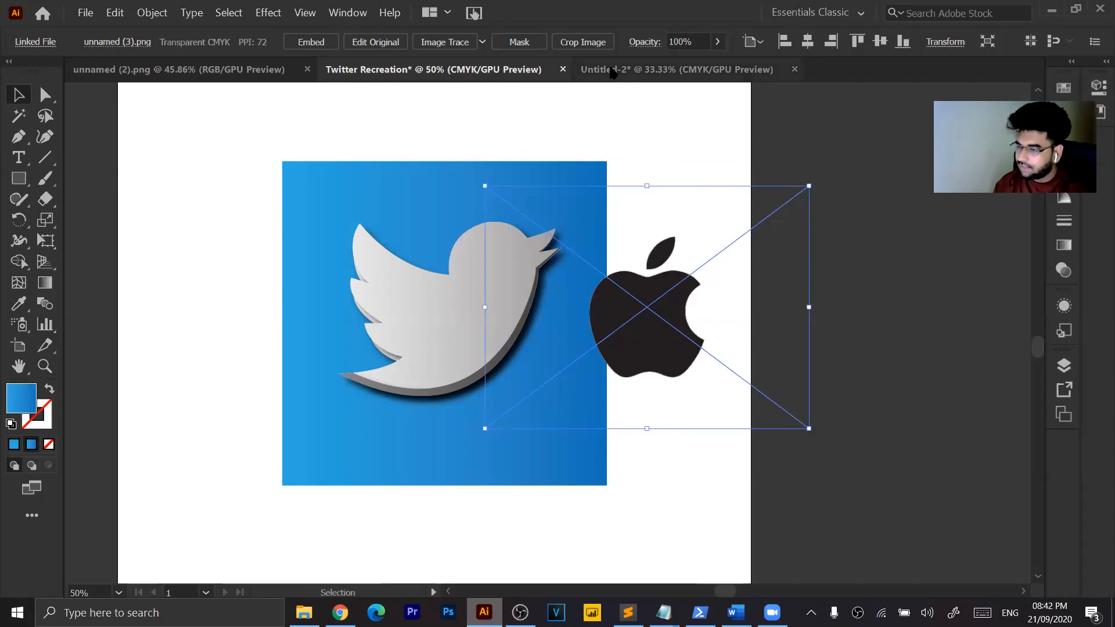
Paste the copied Apple logo in front in the Untitled-2 document and move it to the middle of the artboard.
left_click(617, 69)
key("ctrl+f")
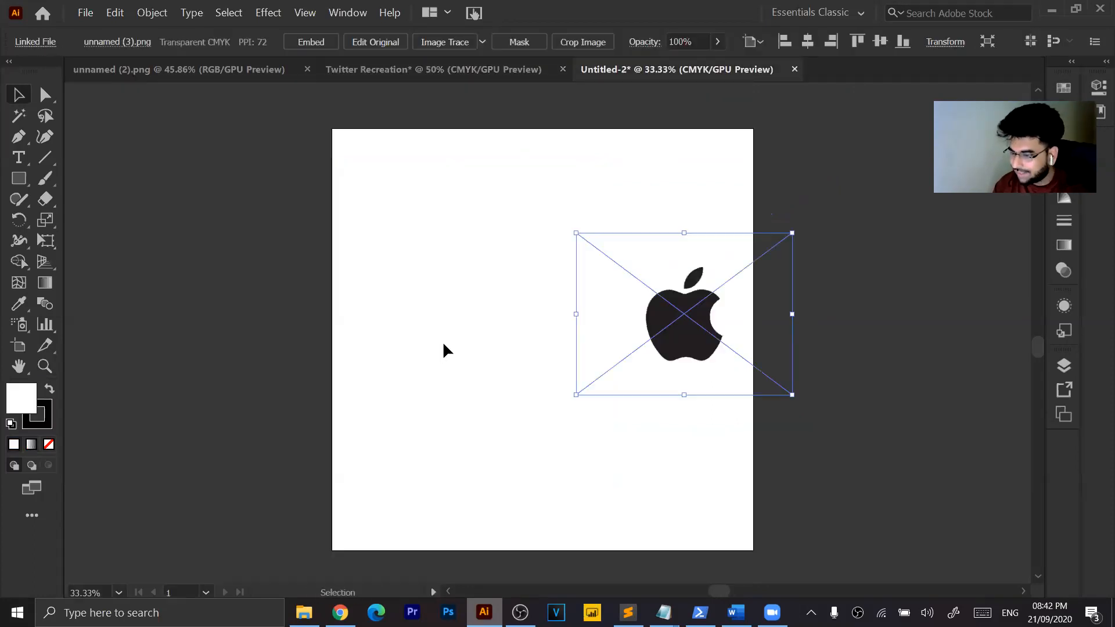
left_click_drag(704, 348, 571, 344)
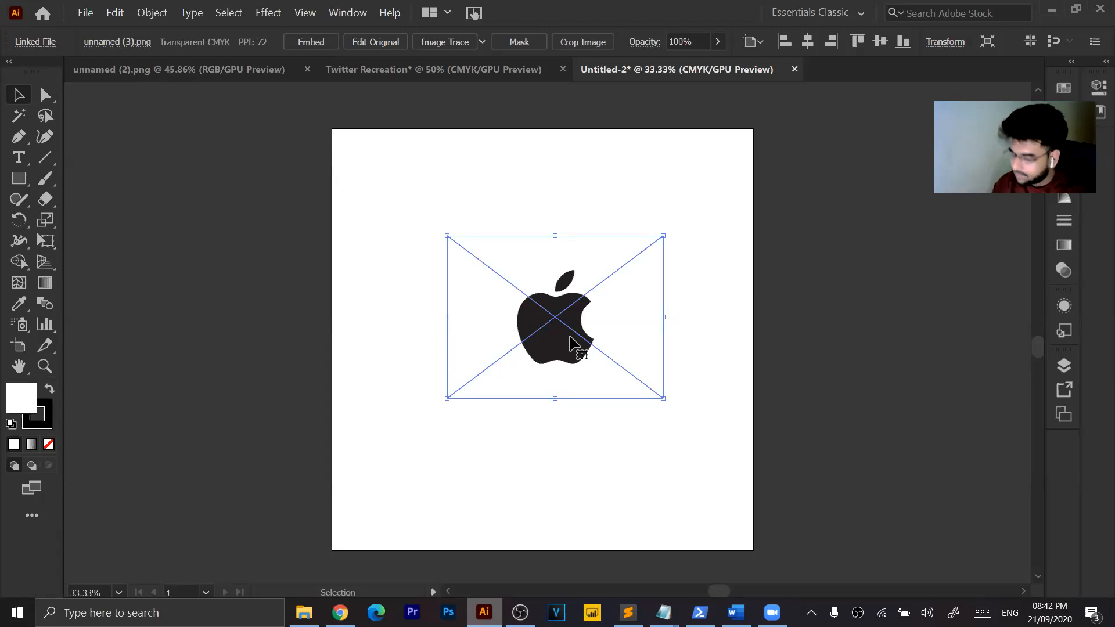
Switch to the Notepad shortcut notes and add the line "ctrl + c = copy" below the existing notes.
mouse_move(664, 612)
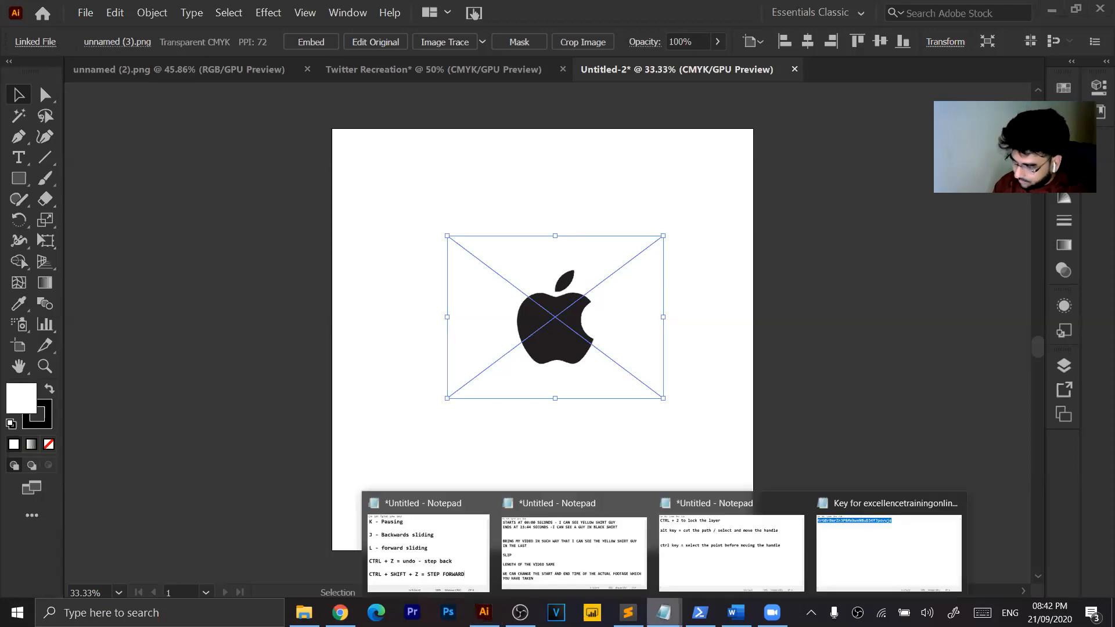
left_click(848, 548)
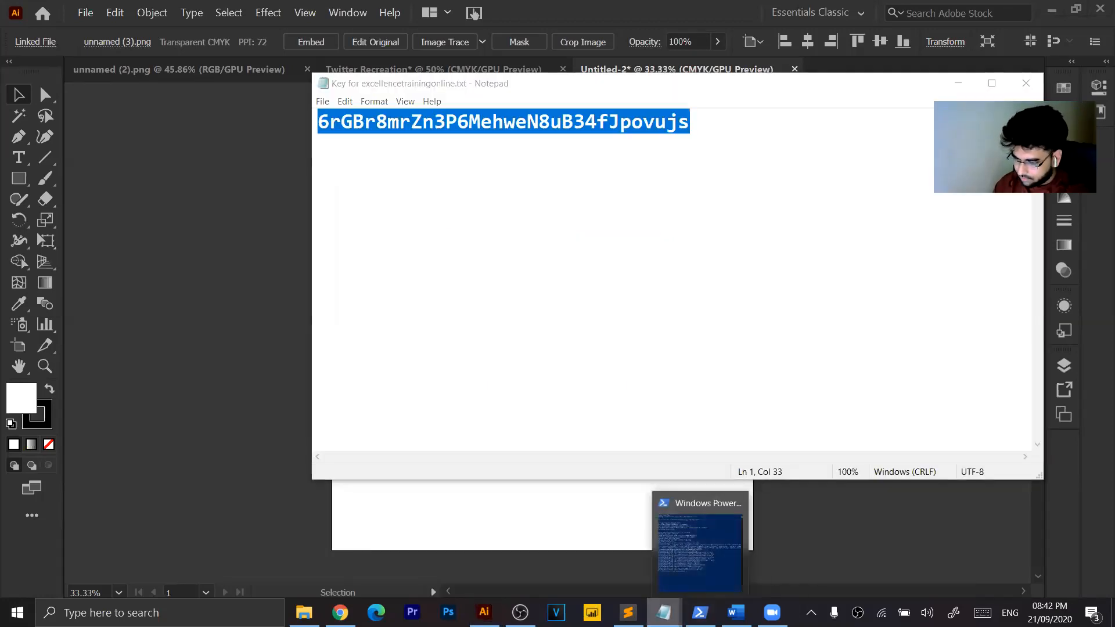
left_click(752, 555)
key("Right")
key("Right")
key("Right")
key("Right")
key("Right")
key("Right")
key("Right")
key("Right")
key("Right")
key("Right")
key("Right")
key("Right")
key("Right")
key("Right")
key("Return")
key("Return")
type("ctrl + c = copy")
Add the line "ctrl + f = to paste in front" to the shortcut notes and minimize them.
key("Return")
key("Return")
type("ctrl _")
key("BackSpace")
key("BackSpace")
type("+ ")
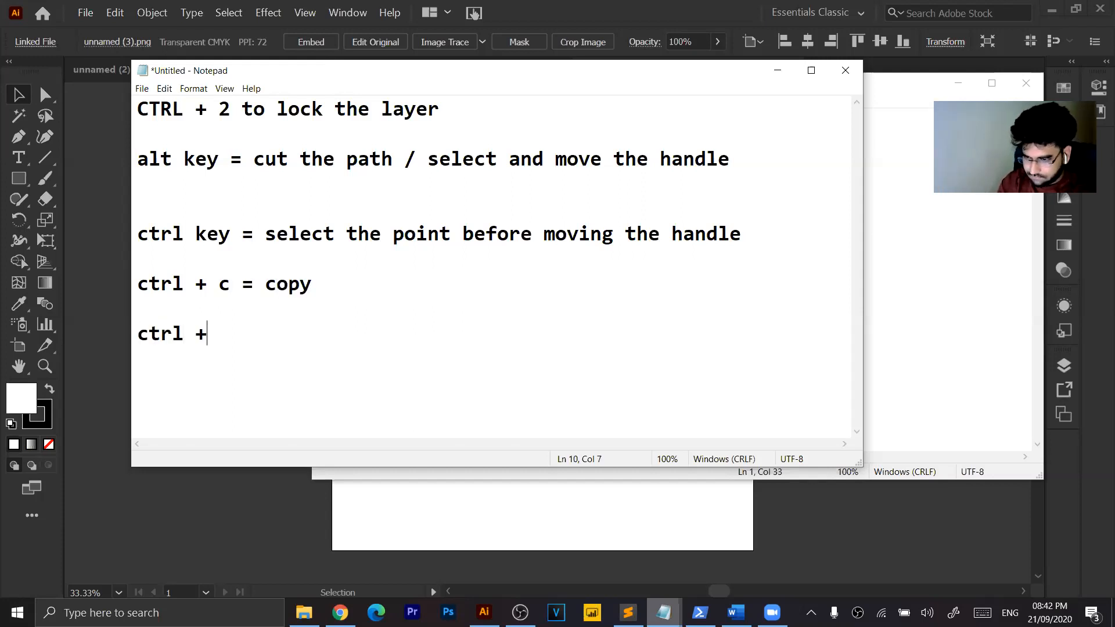
type("f = to pla")
key("BackSpace")
type("st")
key("BackSpace")
key("BackSpace")
key("BackSpace")
type("aste in front")
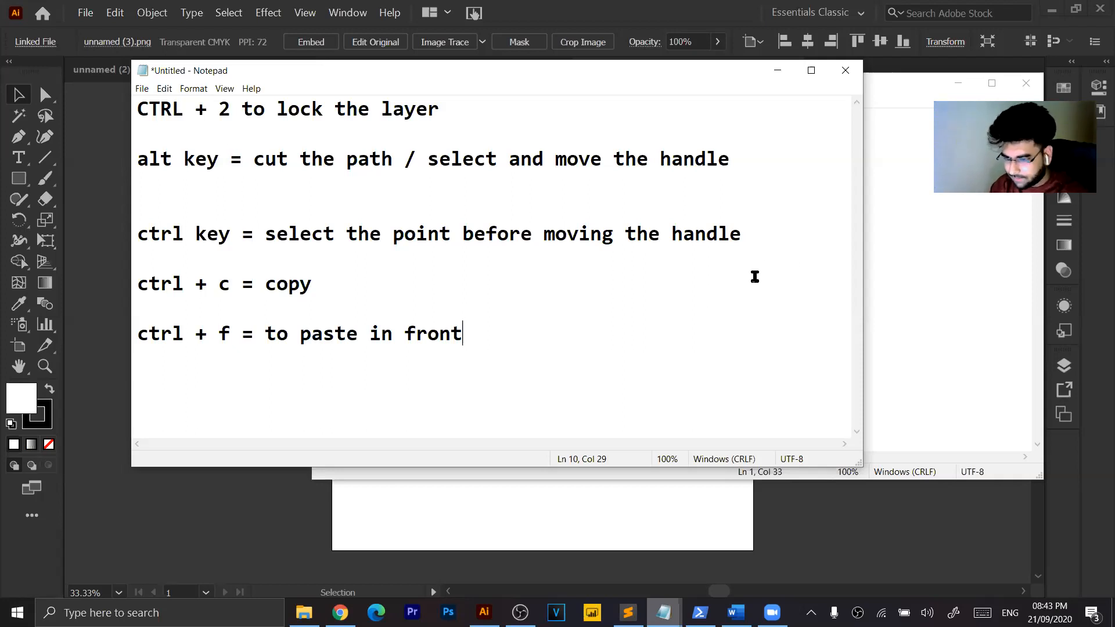
left_click(778, 71)
left_click(824, 231)
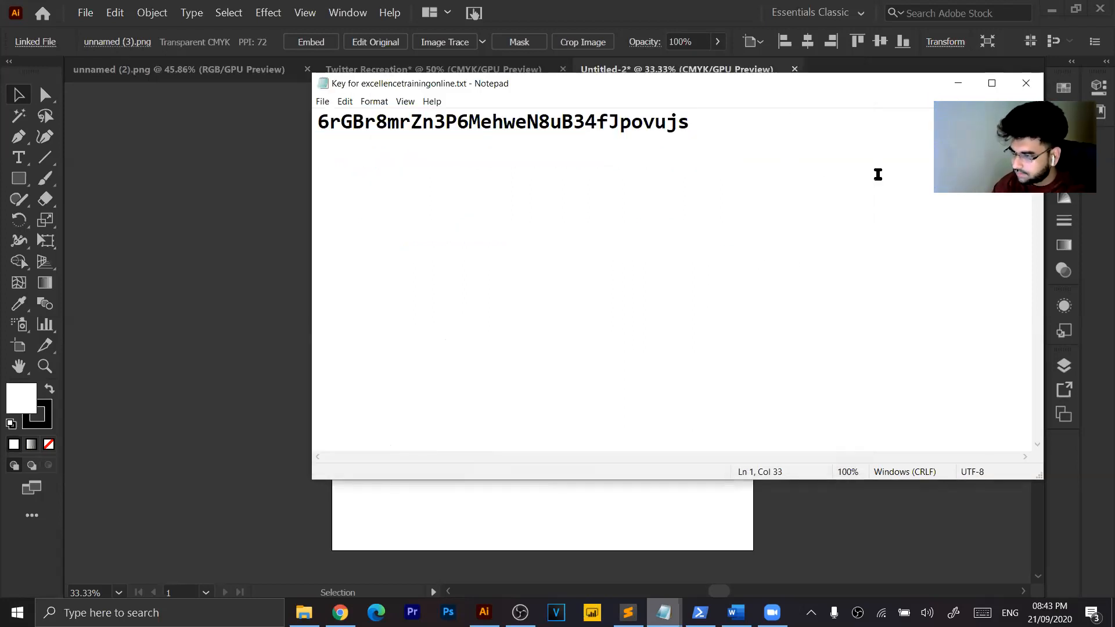
Put the Notepad window away and shift the Apple logo image slightly down and to the left on the Untitled-2 artboard.
left_click_drag(825, 86, 620, 135)
left_click(836, 131)
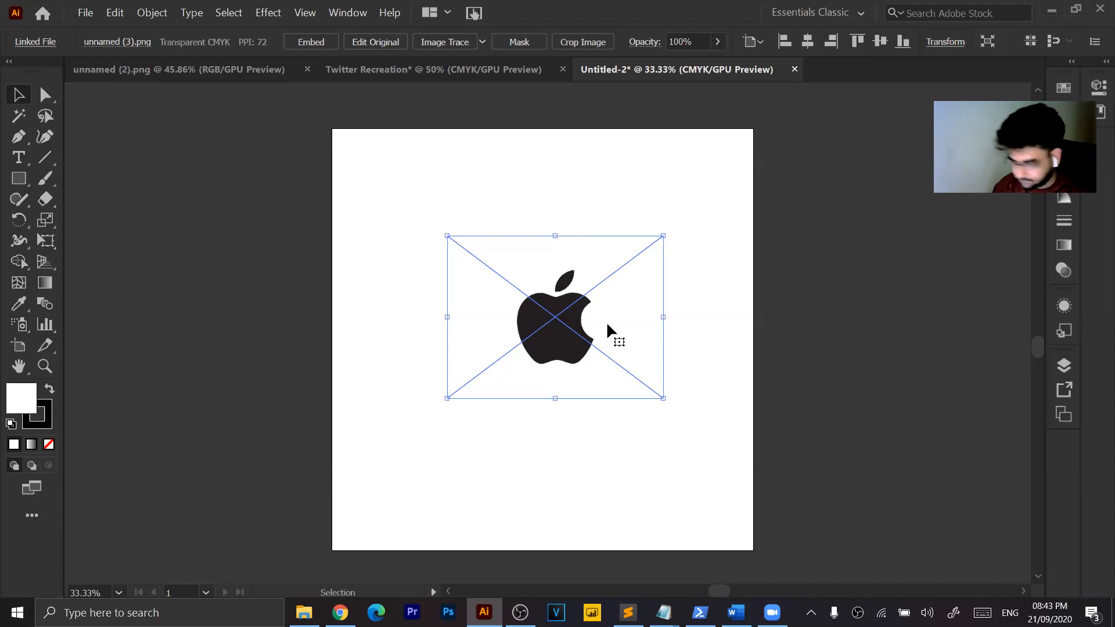
left_click_drag(570, 339, 554, 347)
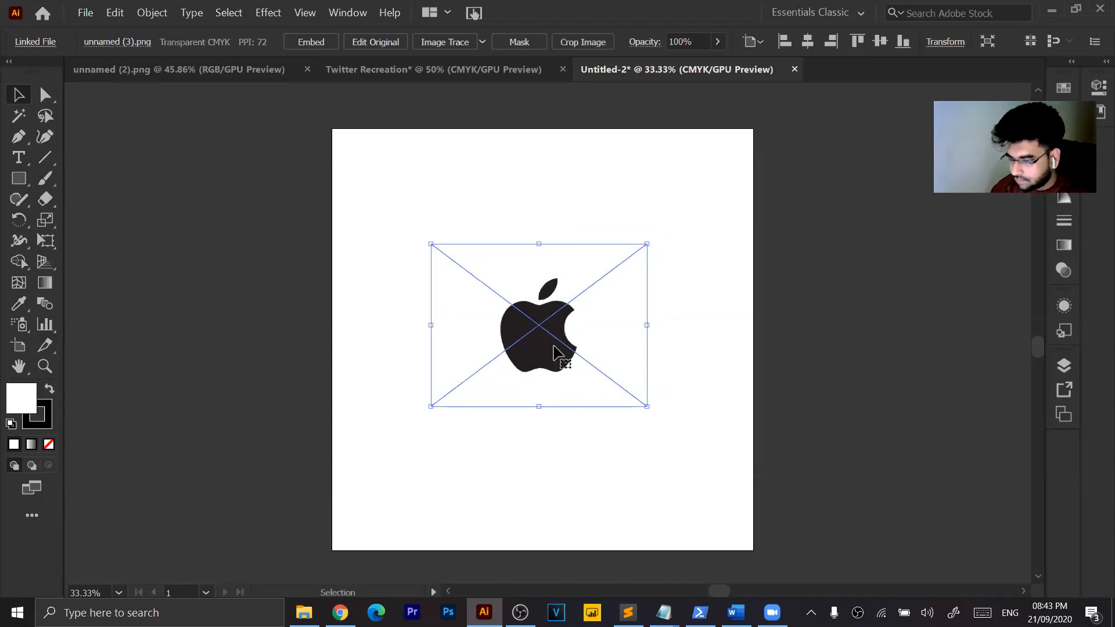
left_click(735, 306)
left_click(517, 366)
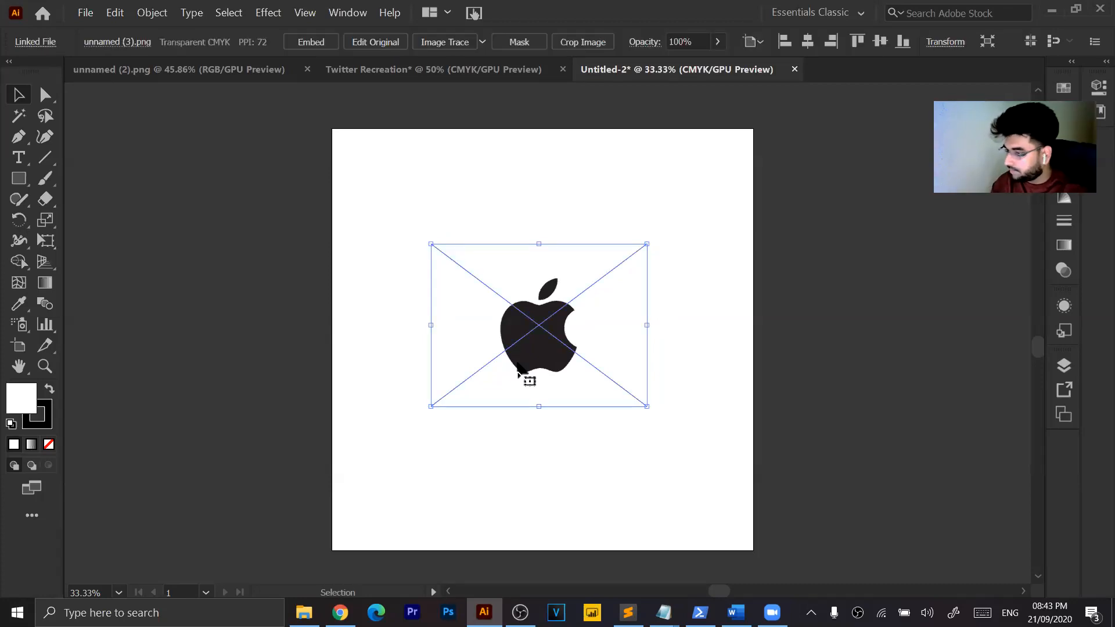
Lower the Apple logo image's opacity to 58%.
key("ctrl+equal")
key("ctrl+equal")
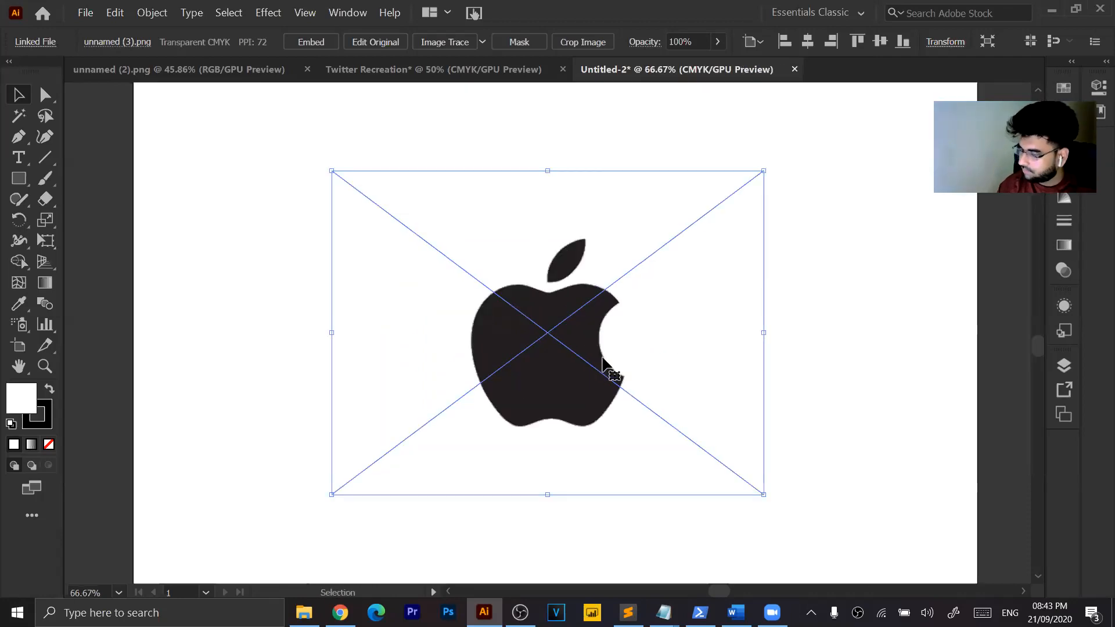
left_click(718, 42)
left_click_drag(718, 62, 687, 65)
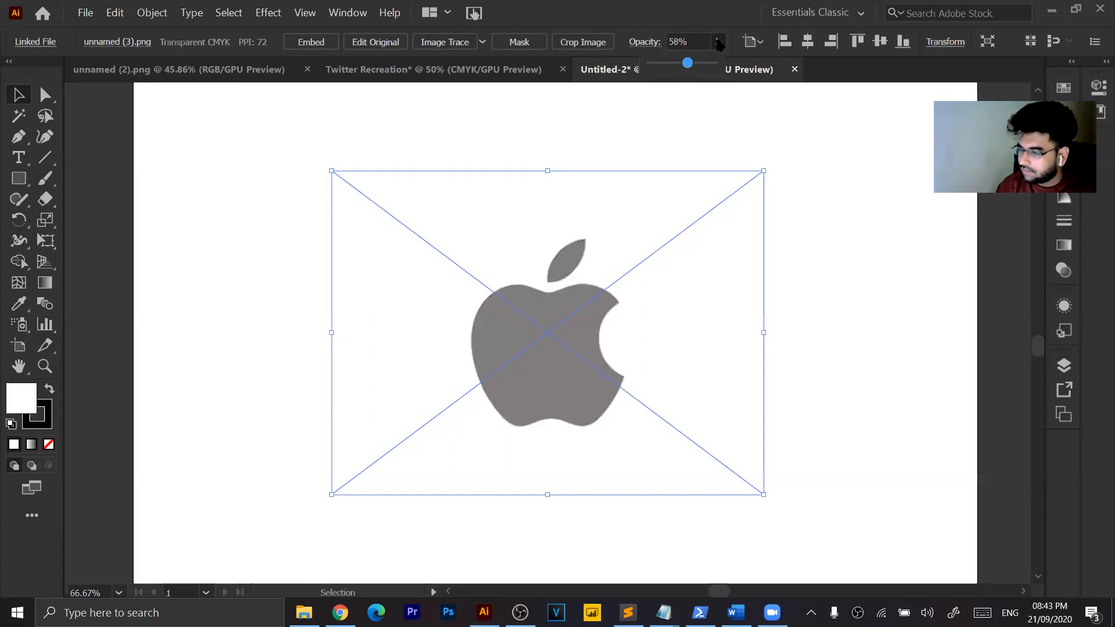
Lock the faded Apple logo image and test that it cannot be selected with a selection marquee.
left_click(1066, 364)
left_click(1065, 366)
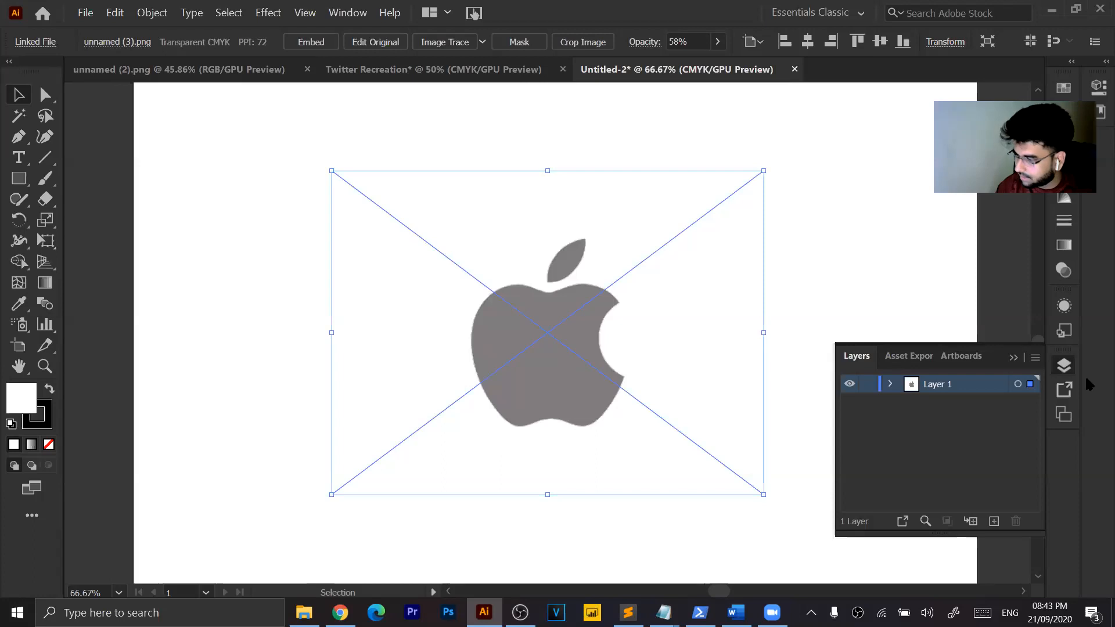
key("ctrl+shift+a")
key("v")
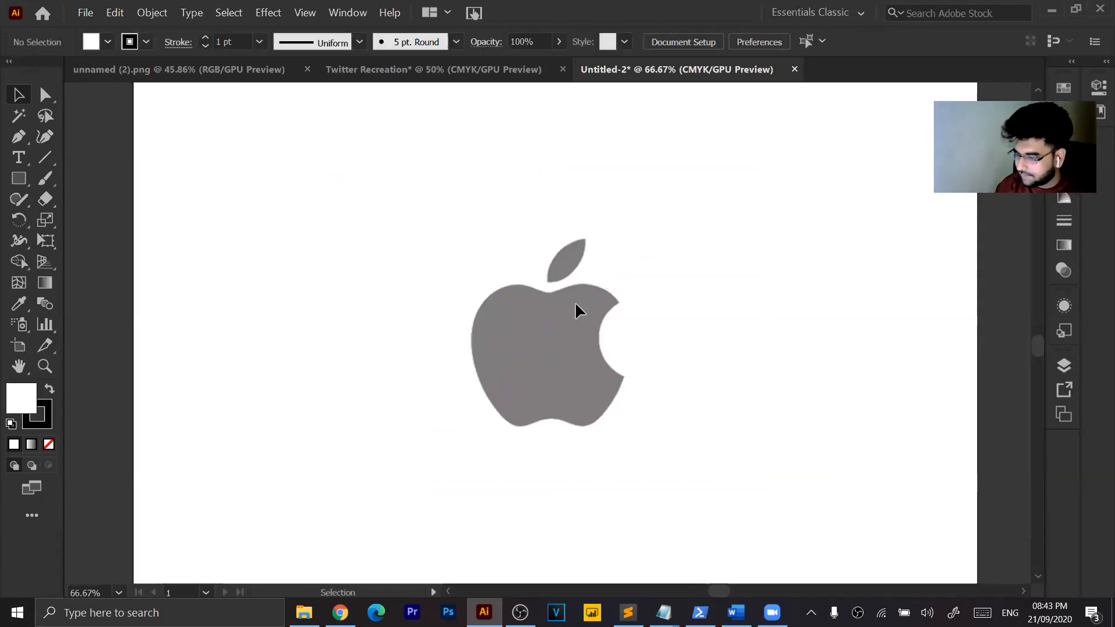
left_click_drag(478, 257, 733, 460)
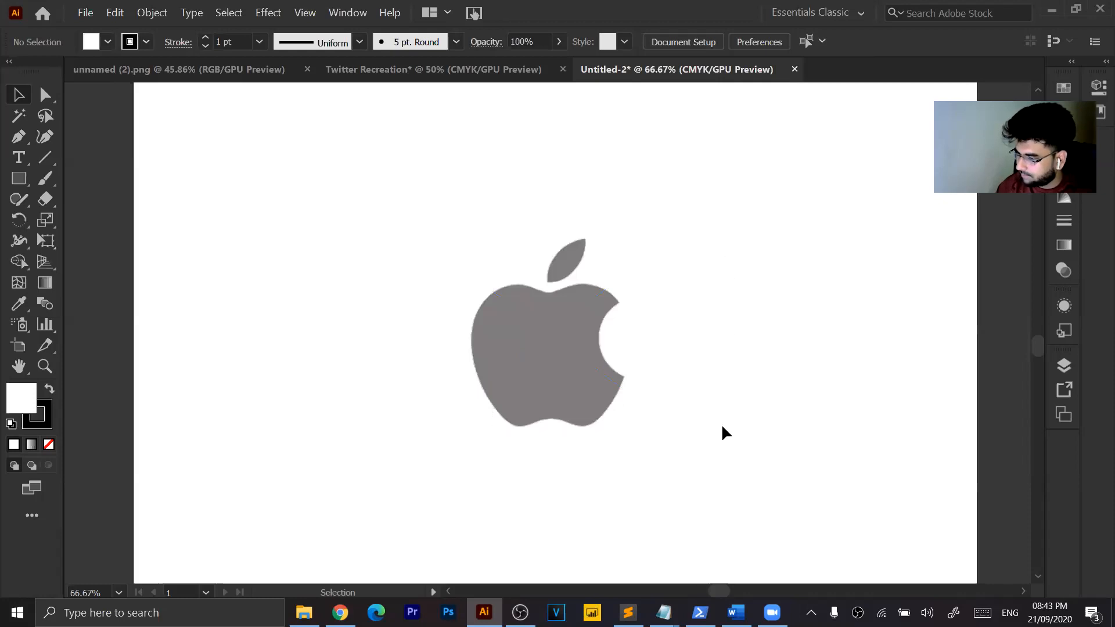
Trace the leaf's upper-left edge with the Pen tool as one curve from its base to its tip.
left_click(20, 137)
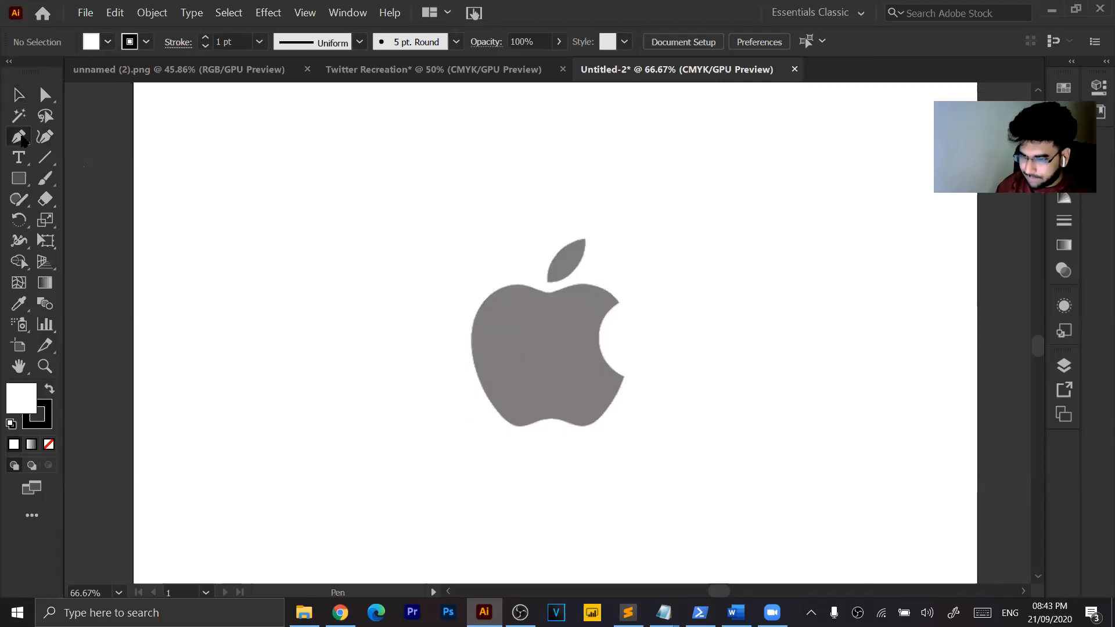
left_click(548, 281)
key("ctrl+plus")
key("ctrl+plus")
key("ctrl+plus")
key("ctrl+plus")
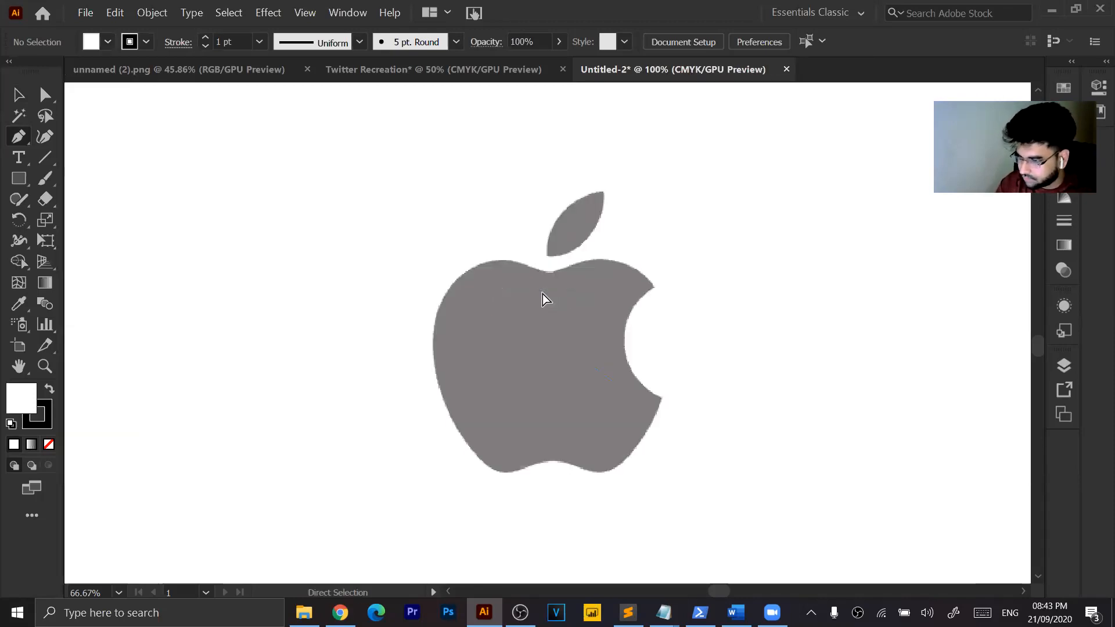
scroll(547, 299, "up", 5)
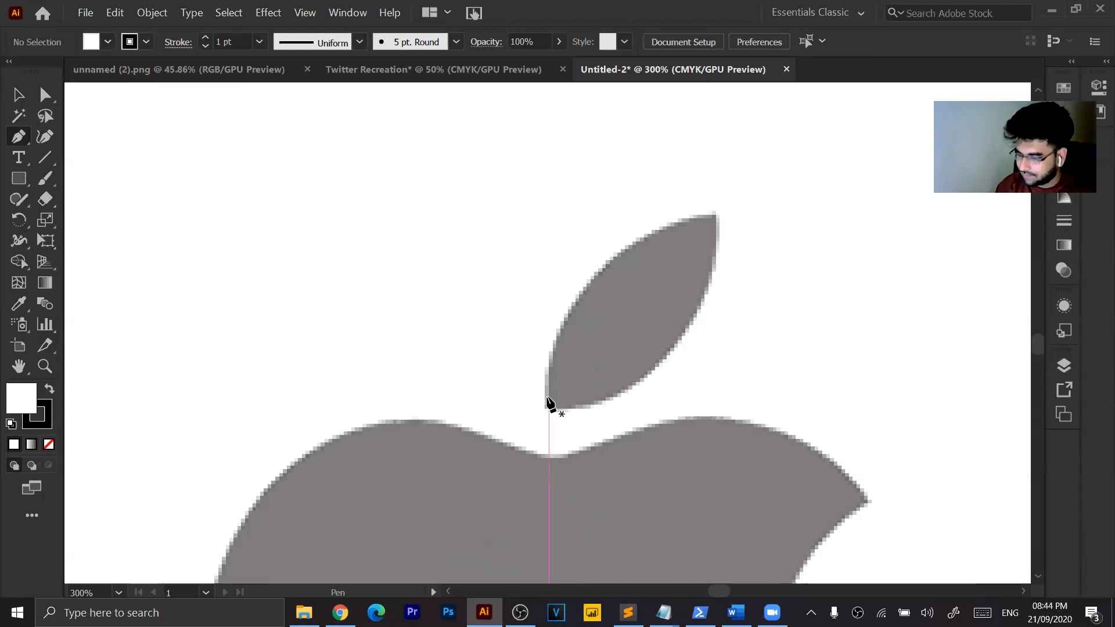
left_click_drag(552, 316, 551, 315)
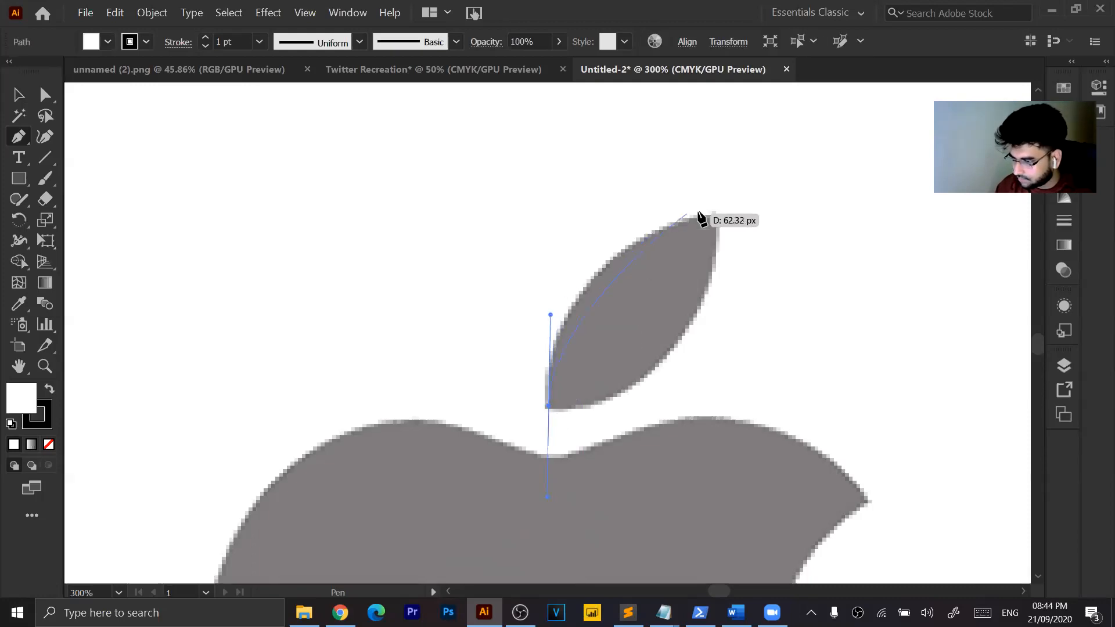
left_click_drag(715, 214, 837, 202)
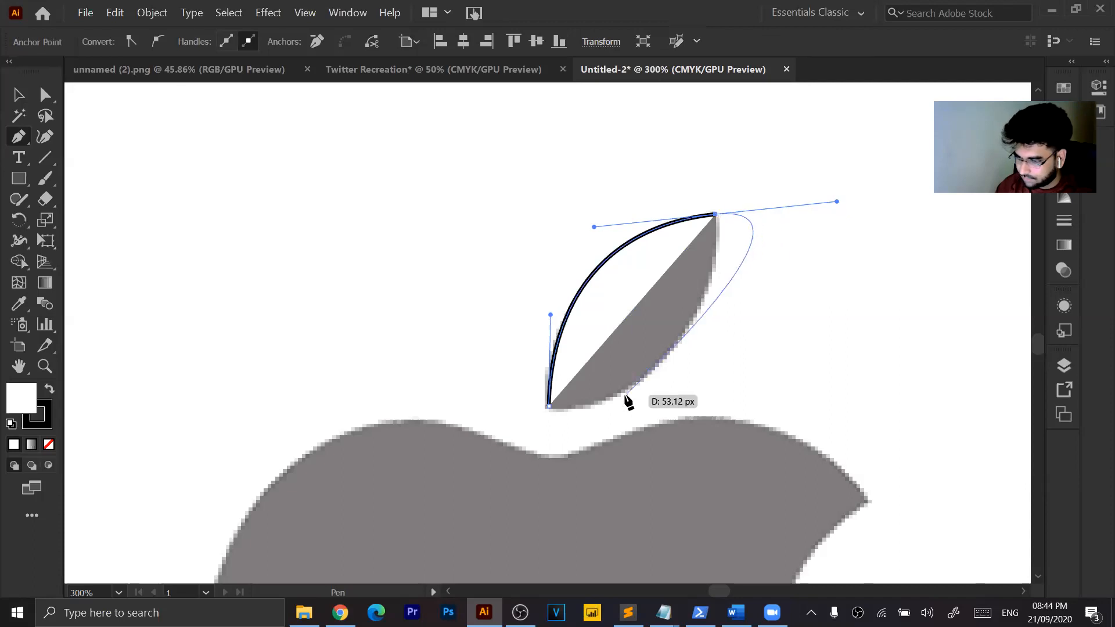
Set the leaf path's fill to None, keeping the black stroke.
double_click(22, 406)
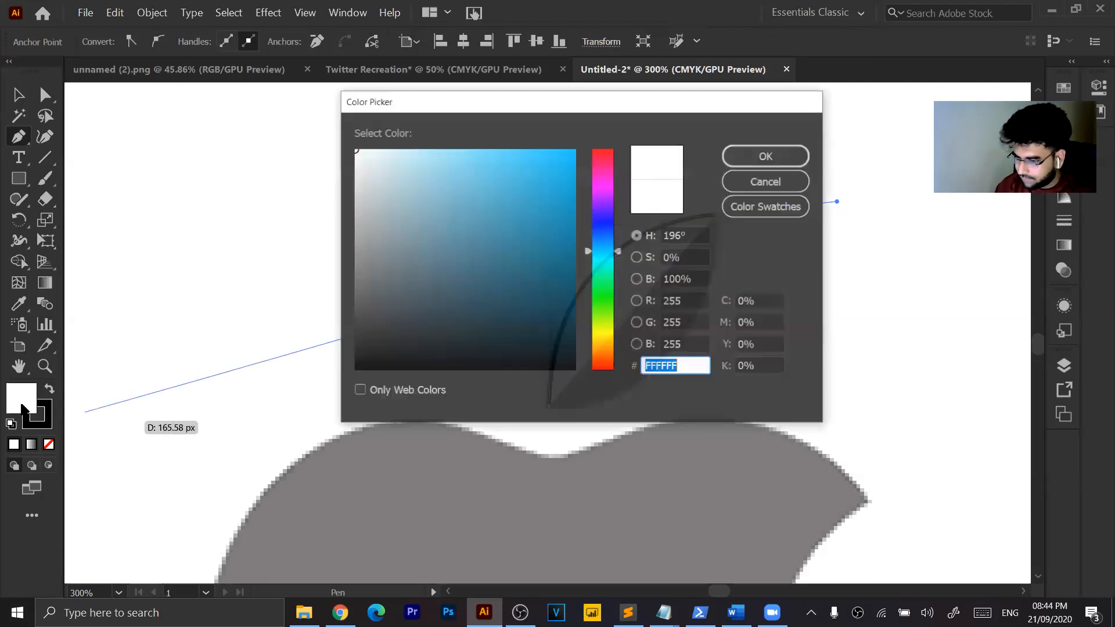
left_click(764, 179)
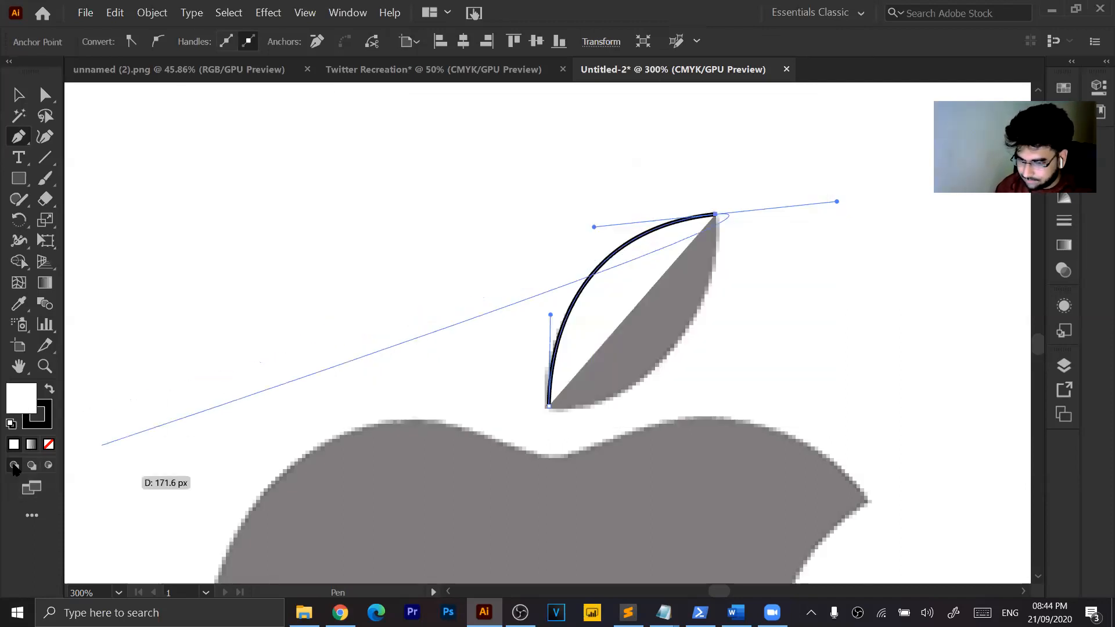
left_click(49, 445)
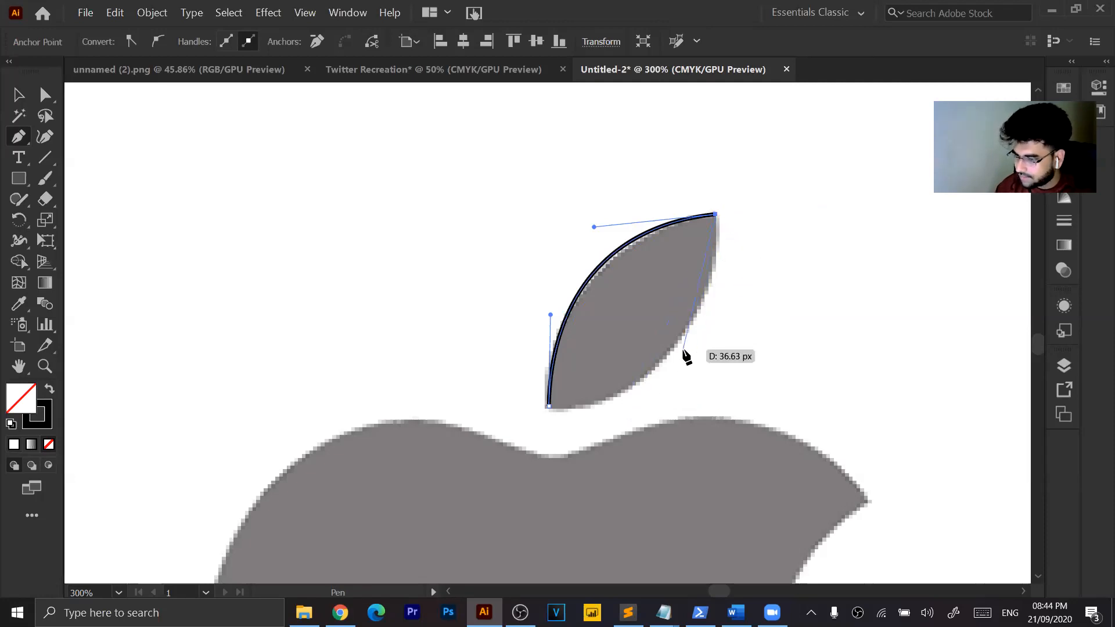
Try to trace the leaf's lower-right edge through an intermediate anchor and close the path at its base.
left_click_drag(676, 348, 630, 394)
mouse_move(548, 406)
left_mouse_down()
mouse_move(518, 396)
mouse_move(549, 409)
left_mouse_up()
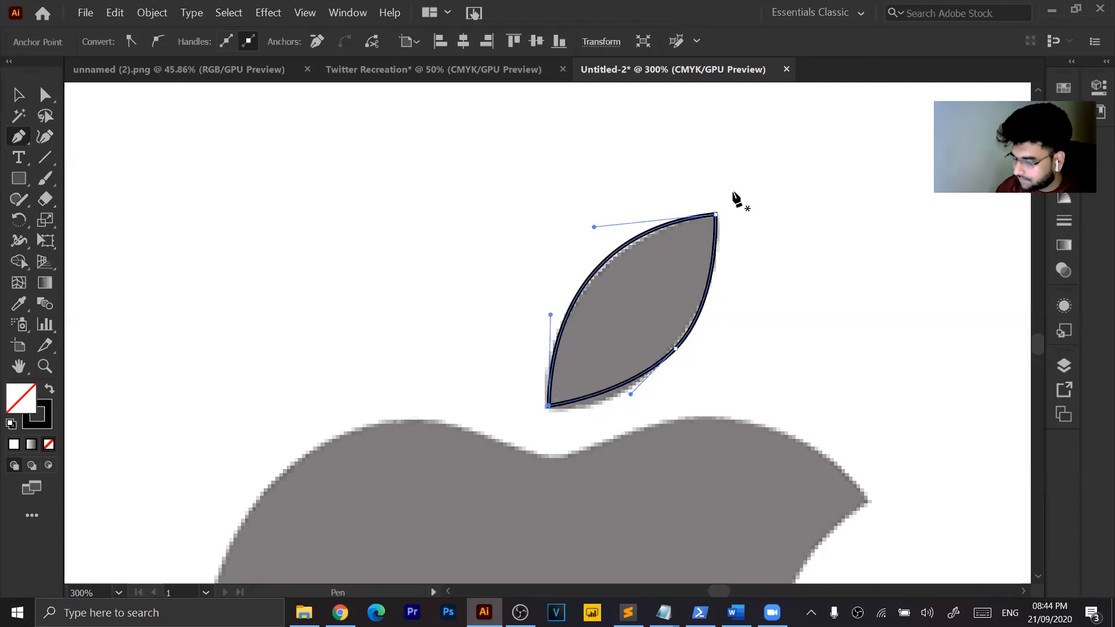
scroll(760, 219, "down", 3)
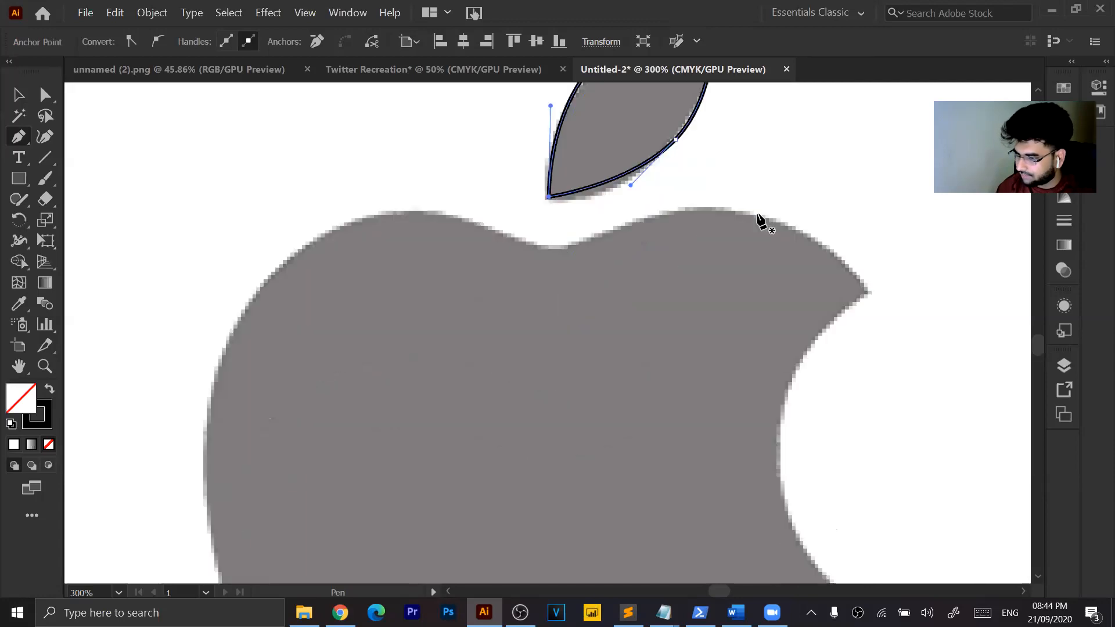
scroll(759, 219, "up", 2)
scroll(759, 219, "down", 3)
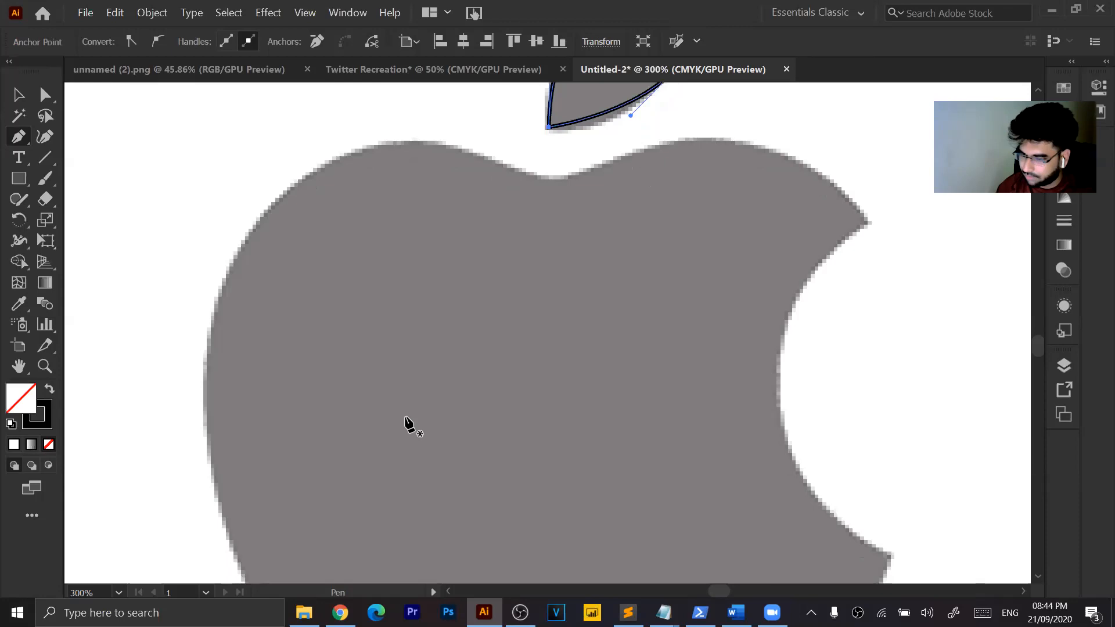
scroll(405, 421, "up", 2)
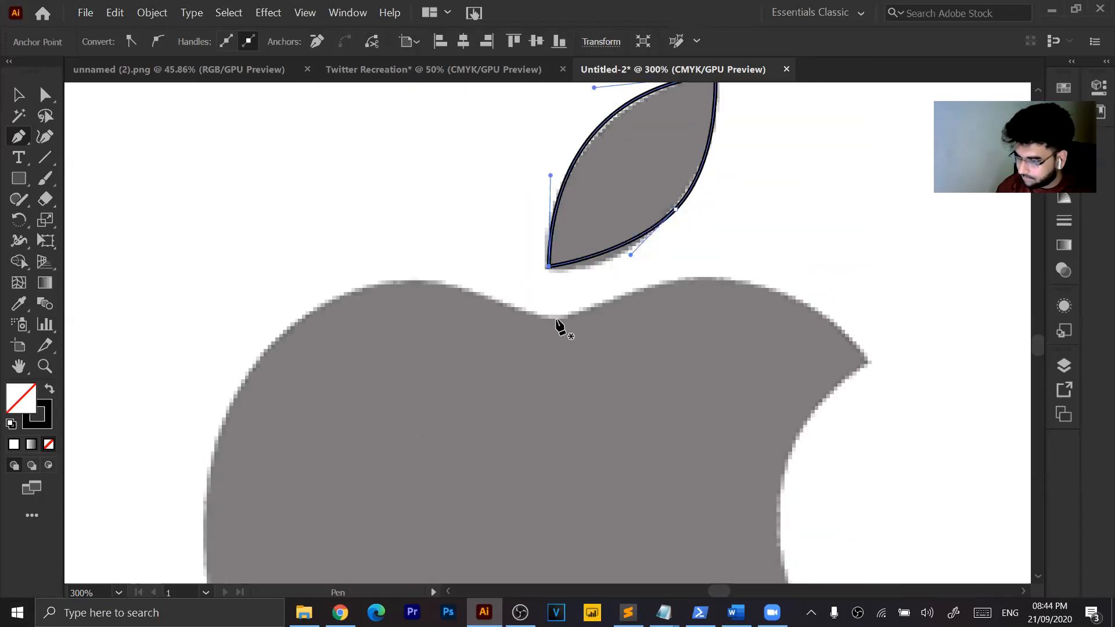
scroll(316, 421, "down", 2)
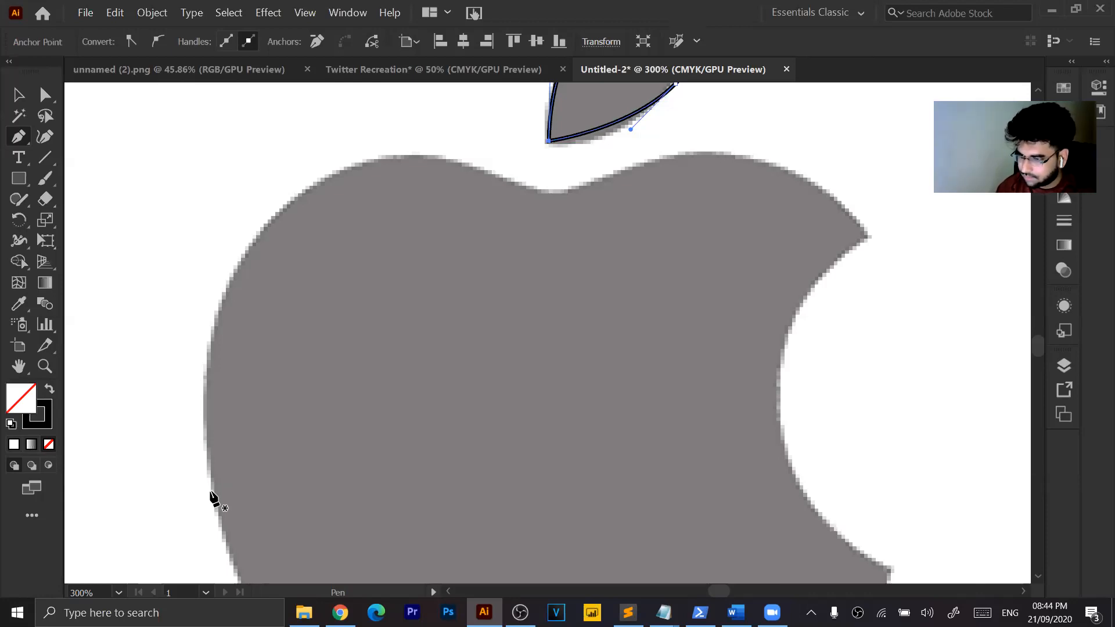
scroll(753, 309, "up", 2)
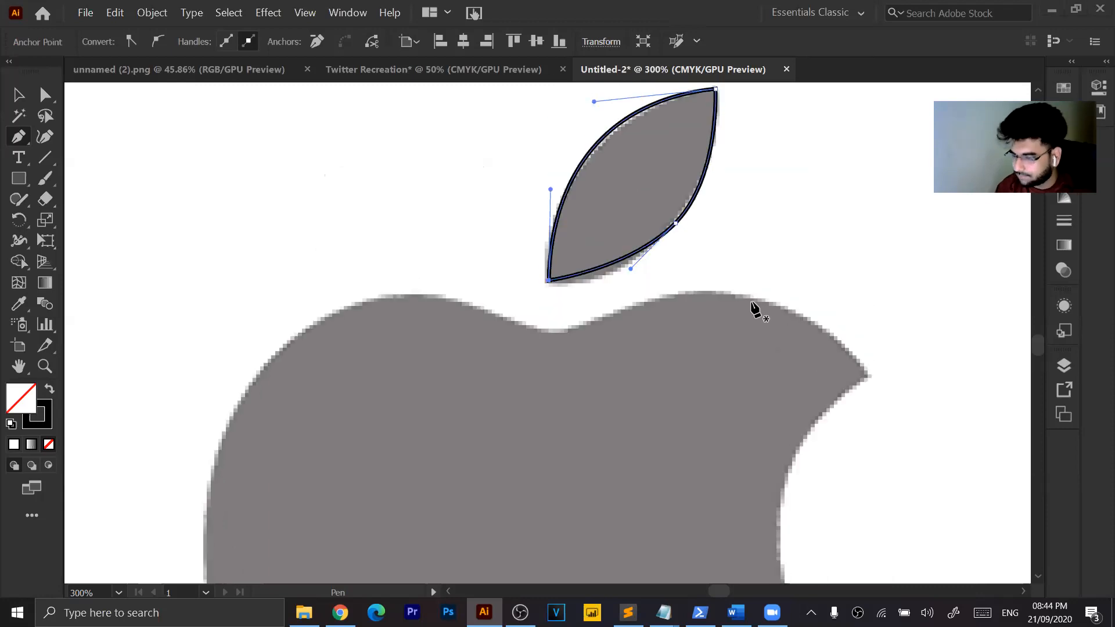
scroll(755, 310, "up", 2)
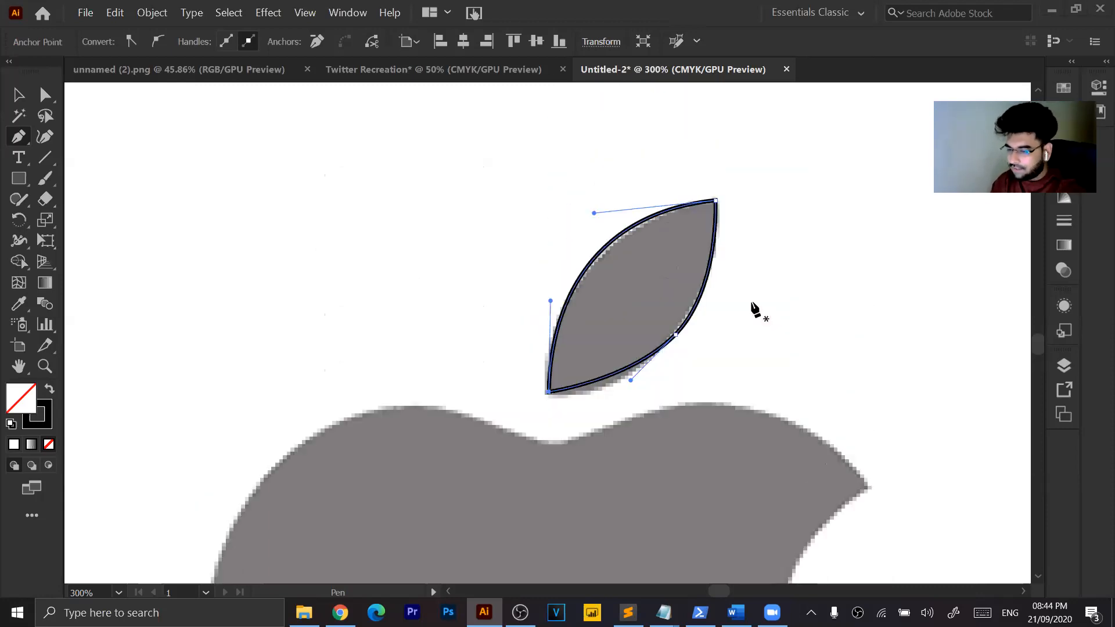
Delete the intermediate anchor on the leaf's lower-right edge and undo back to the open upper-left curve.
left_click(677, 336)
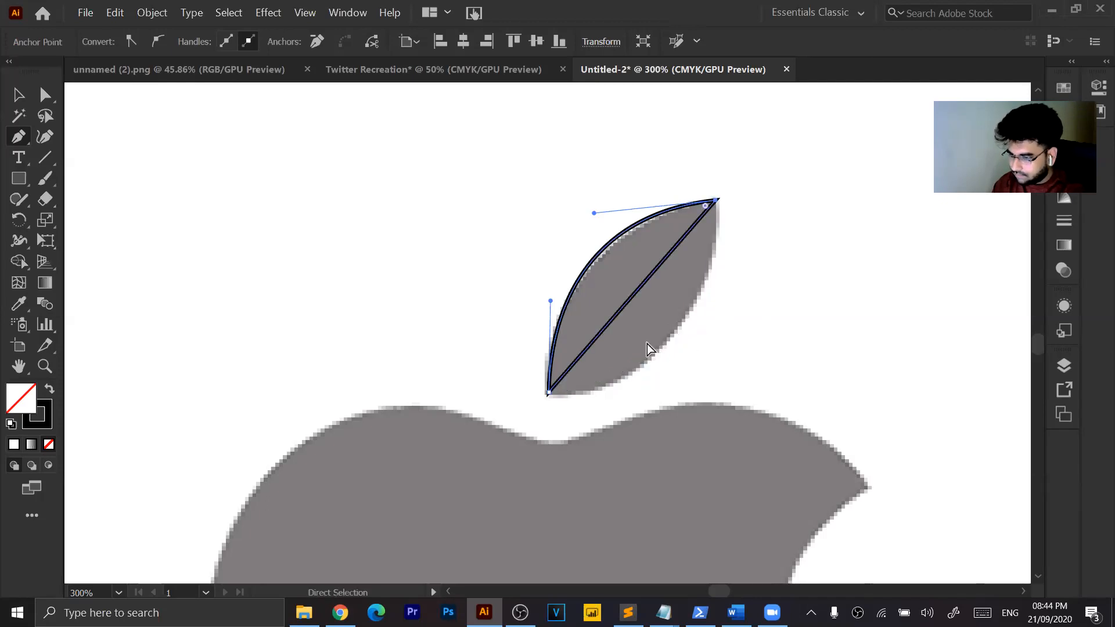
key("ctrl+z")
key("ctrl+z")
key("ctrl+z")
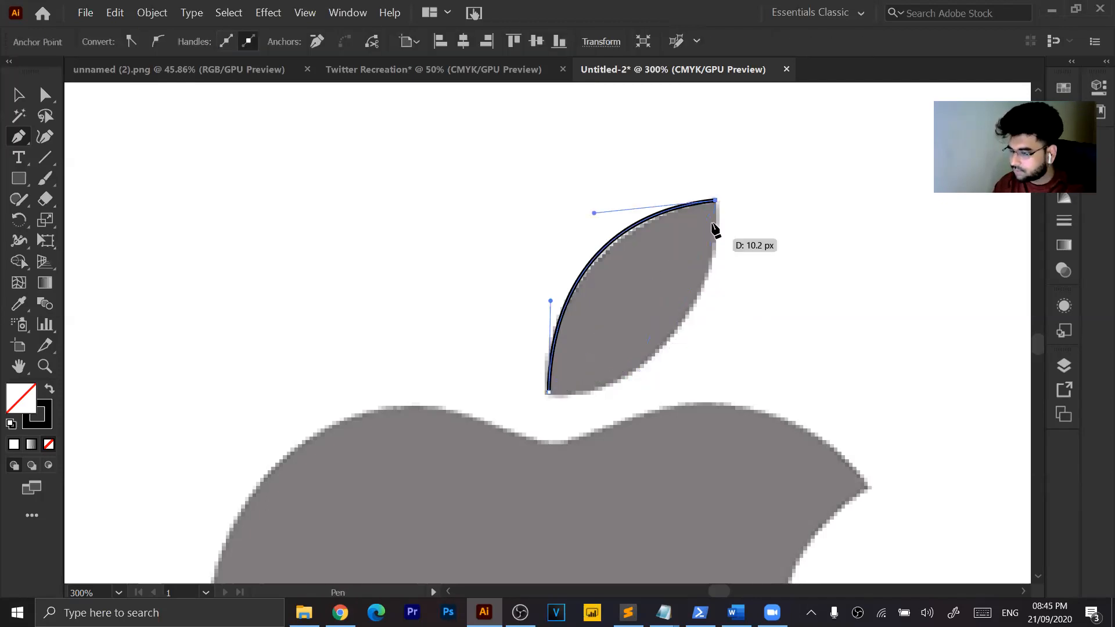
Try closing the leaf with a single curve to its base and readjusting the base handle, and undo it.
mouse_move(550, 392)
left_mouse_down()
mouse_move(475, 397)
mouse_move(467, 366)
mouse_move(458, 403)
mouse_move(378, 398)
left_mouse_up()
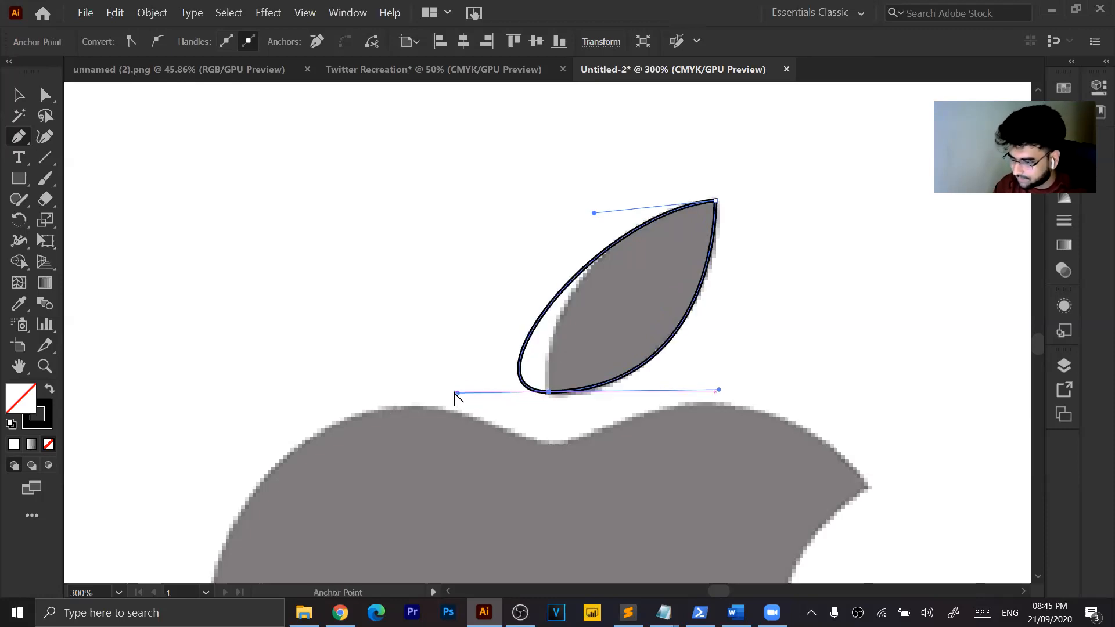
left_click_drag(458, 392, 540, 328)
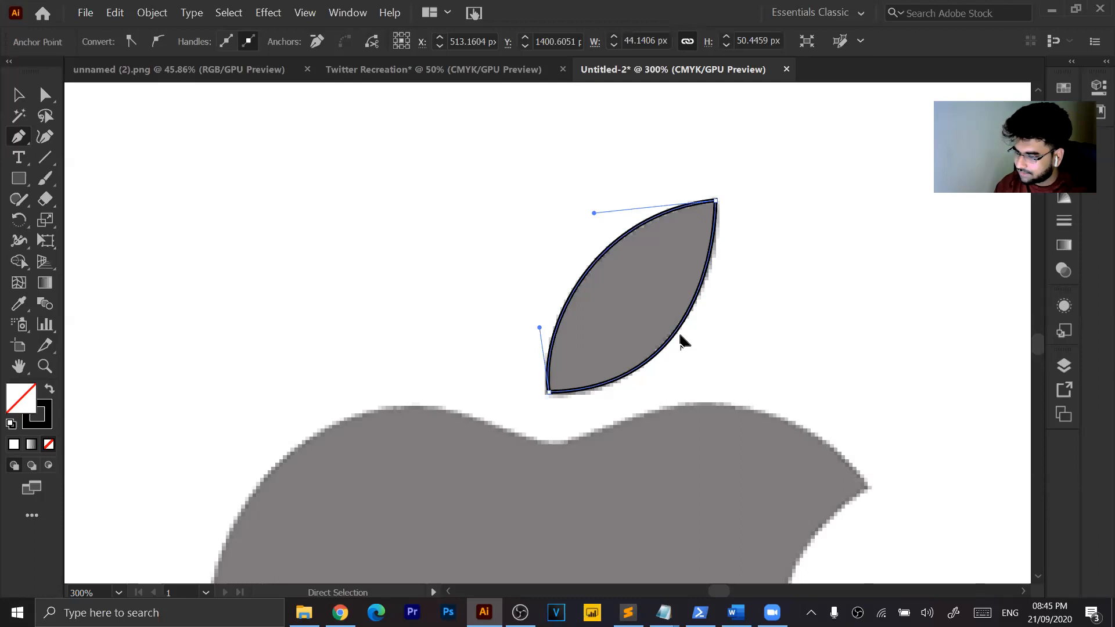
key("ctrl+z")
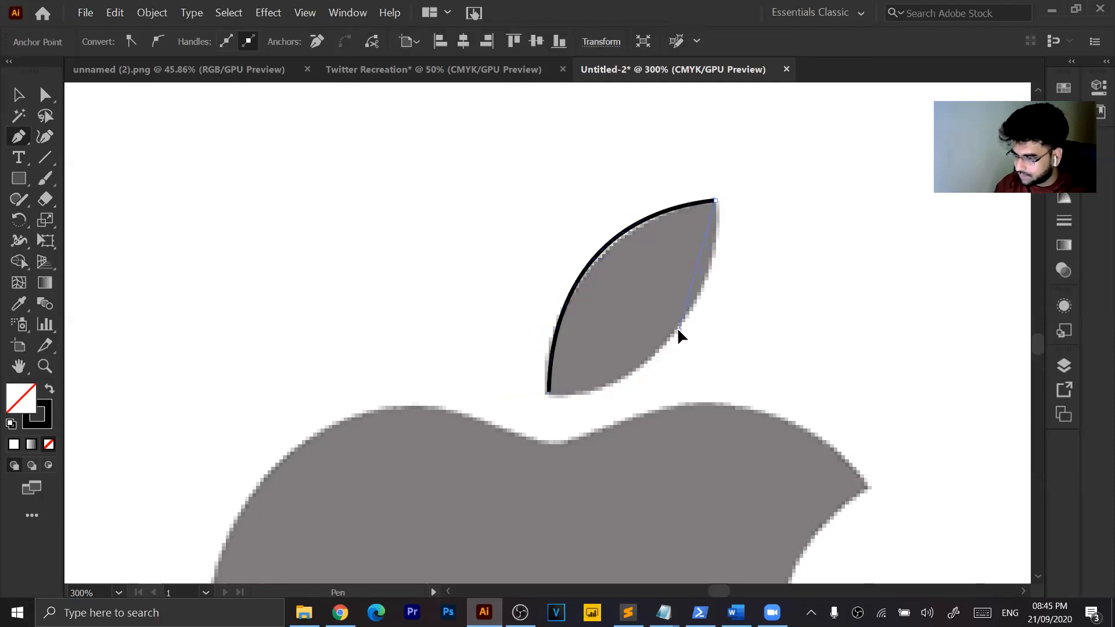
Try closing the leaf path through a curved anchor on its lower-right edge again, and undo it.
left_click(547, 392)
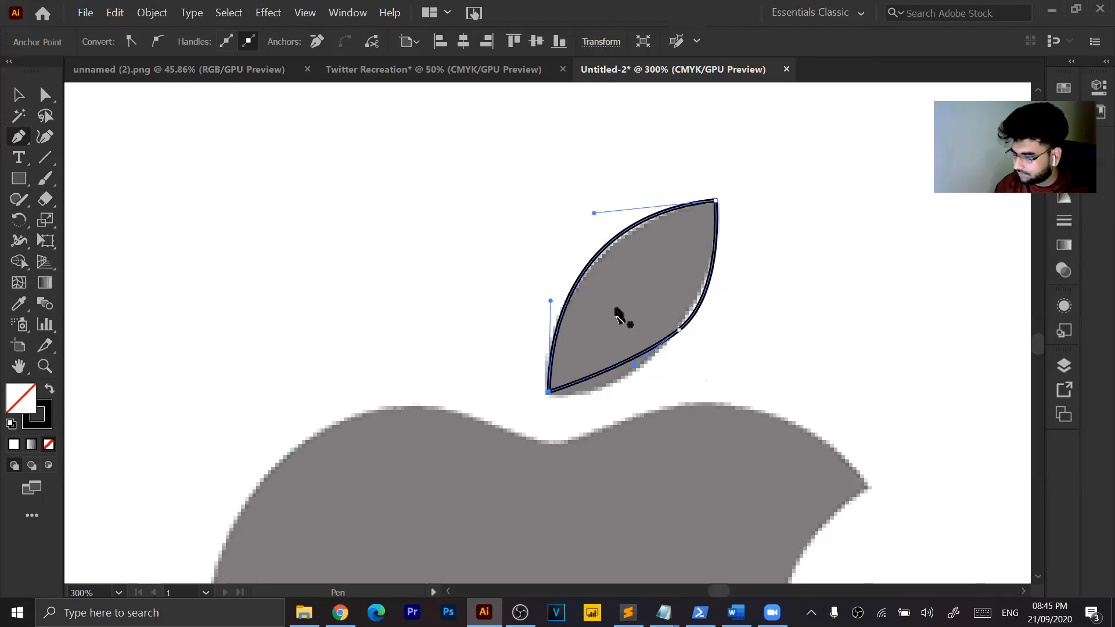
key("ctrl+z")
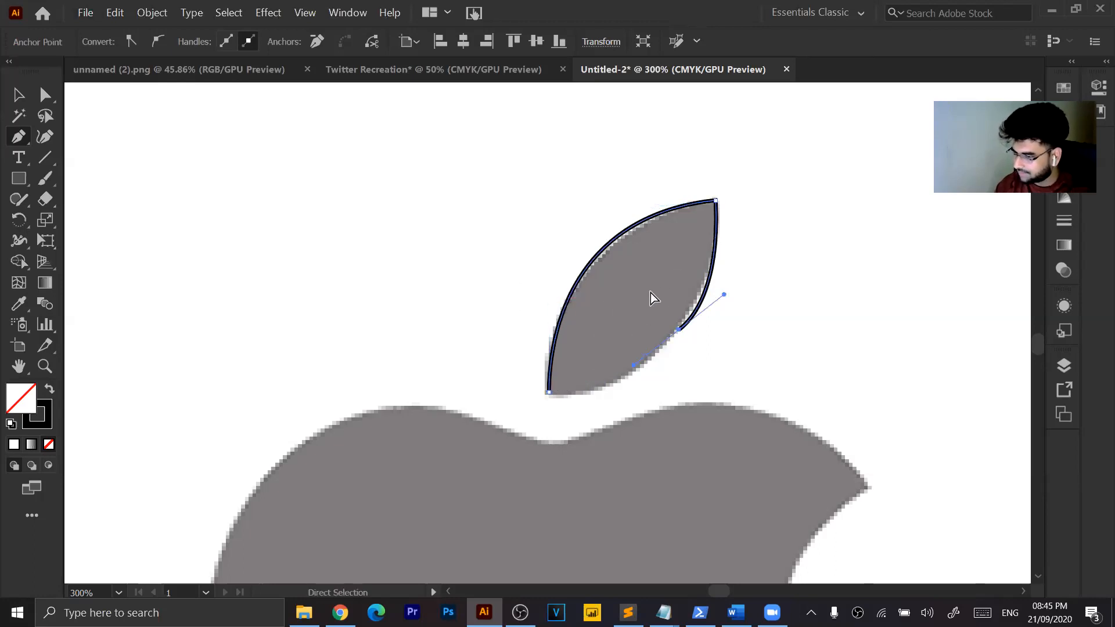
key("ctrl+z")
Close the leaf path with one curve to its base and adjust the base handle to fit the upper-left edge.
left_click_drag(549, 392, 377, 385)
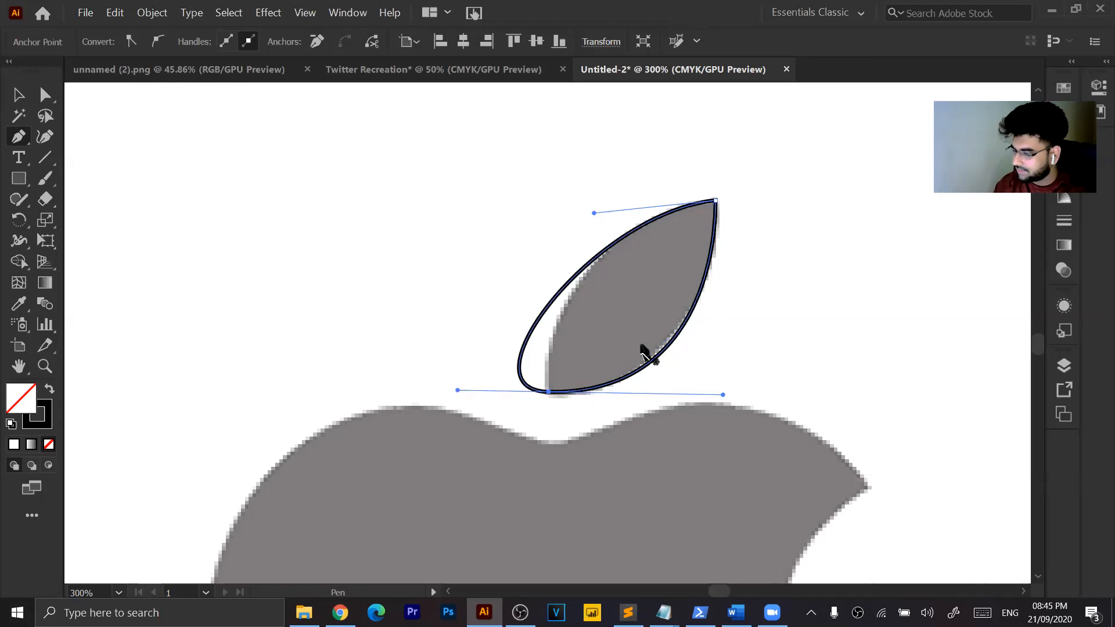
key("alt")
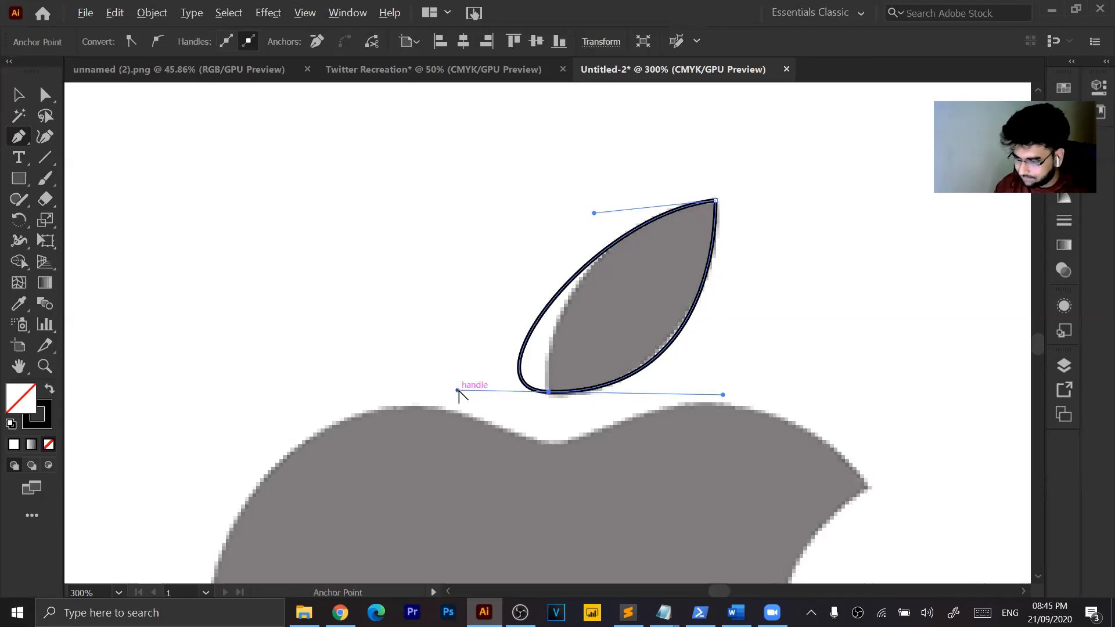
left_click_drag(457, 391, 534, 328)
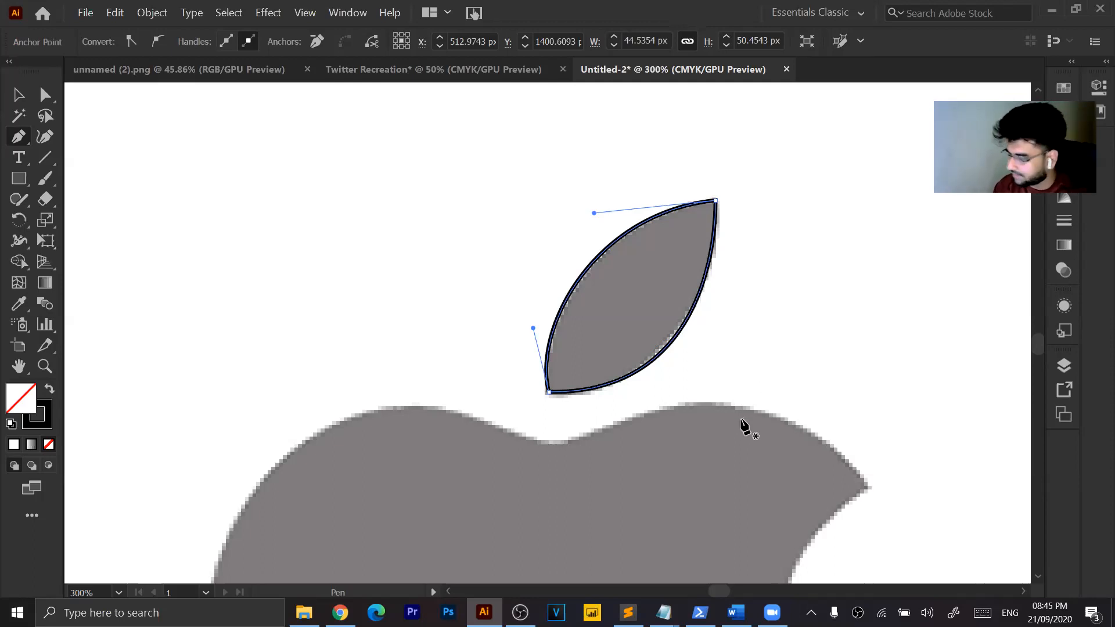
Start the body outline at the top dip with the Pen tool, curve it over the right lobe to the bite's upper tip, and retract the outgoing handle.
scroll(744, 426, "down", 3)
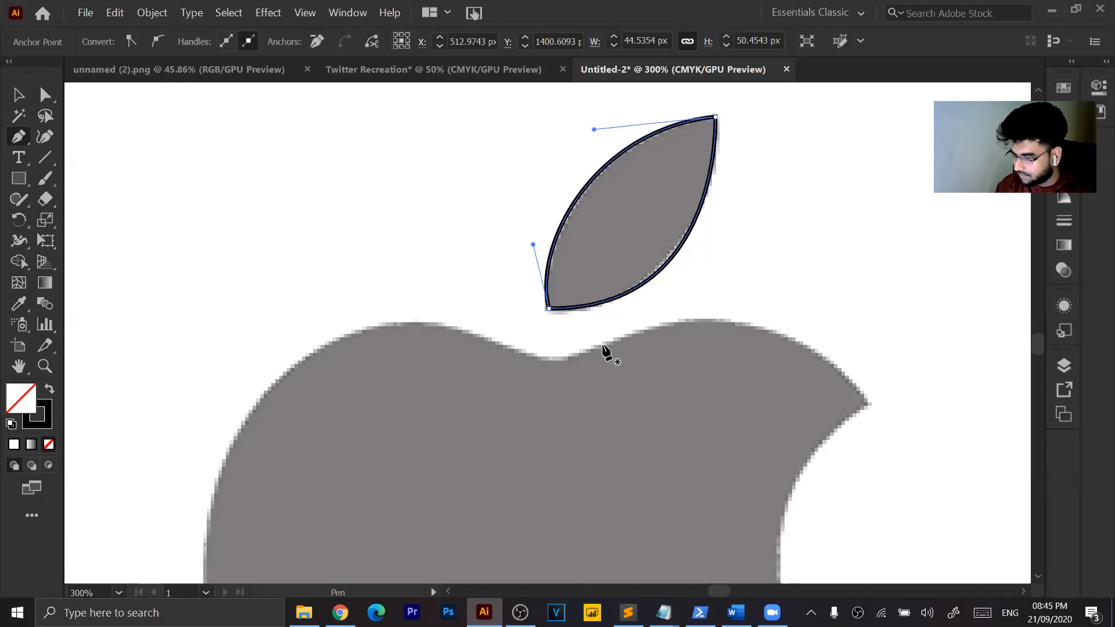
left_click(564, 359, "ctrl")
left_click_drag(565, 359, 690, 306)
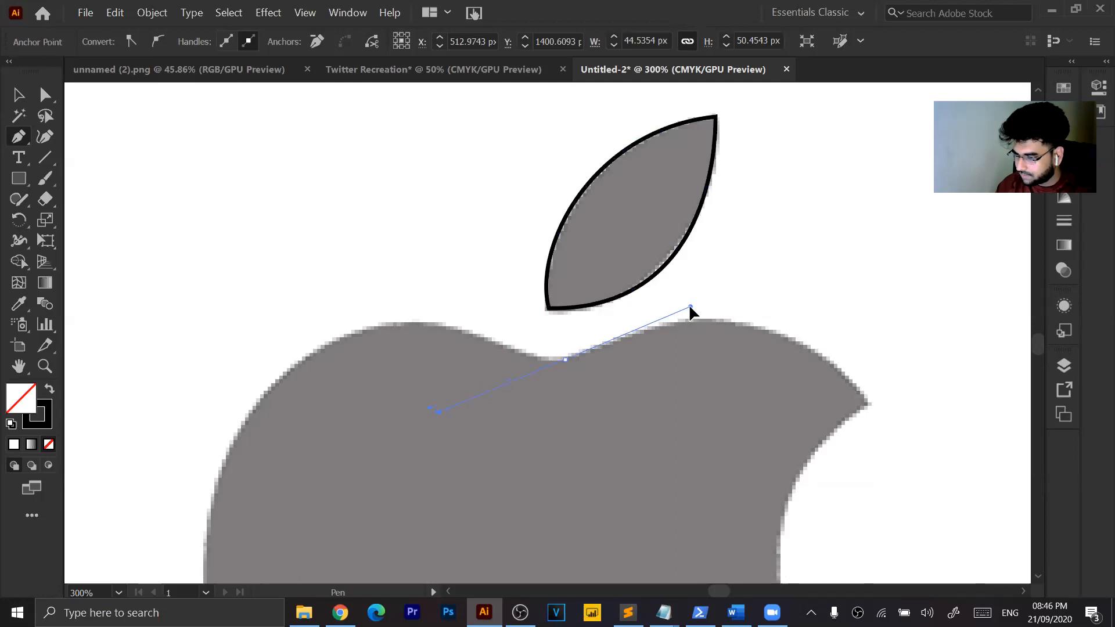
left_click_drag(868, 402, 885, 422)
left_click_drag(938, 486, 956, 503)
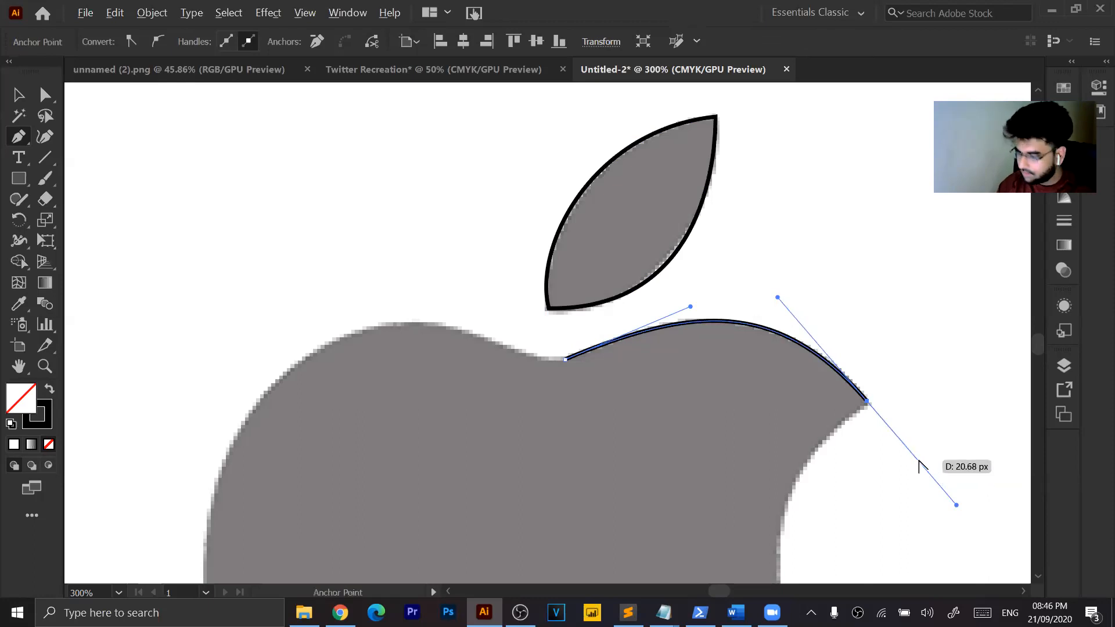
Trace the bite with a curved anchor at its midpoint and another at its lower tip, and remove the tip's outgoing handle.
scroll(872, 406, "down", 6)
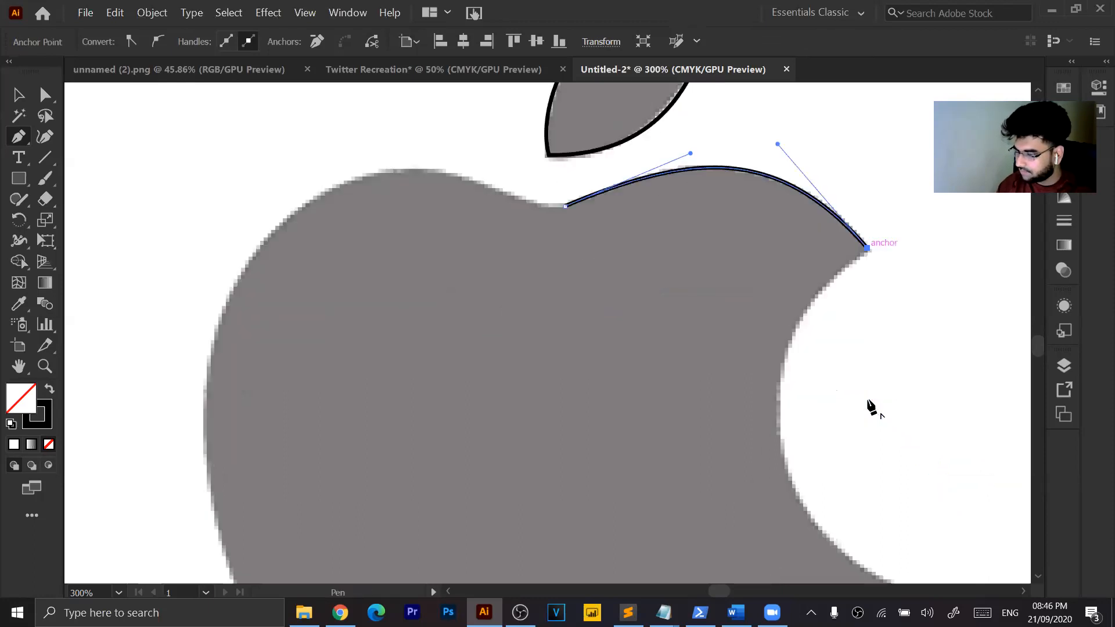
scroll(865, 346, "up", 2)
left_click_drag(779, 351, 782, 448)
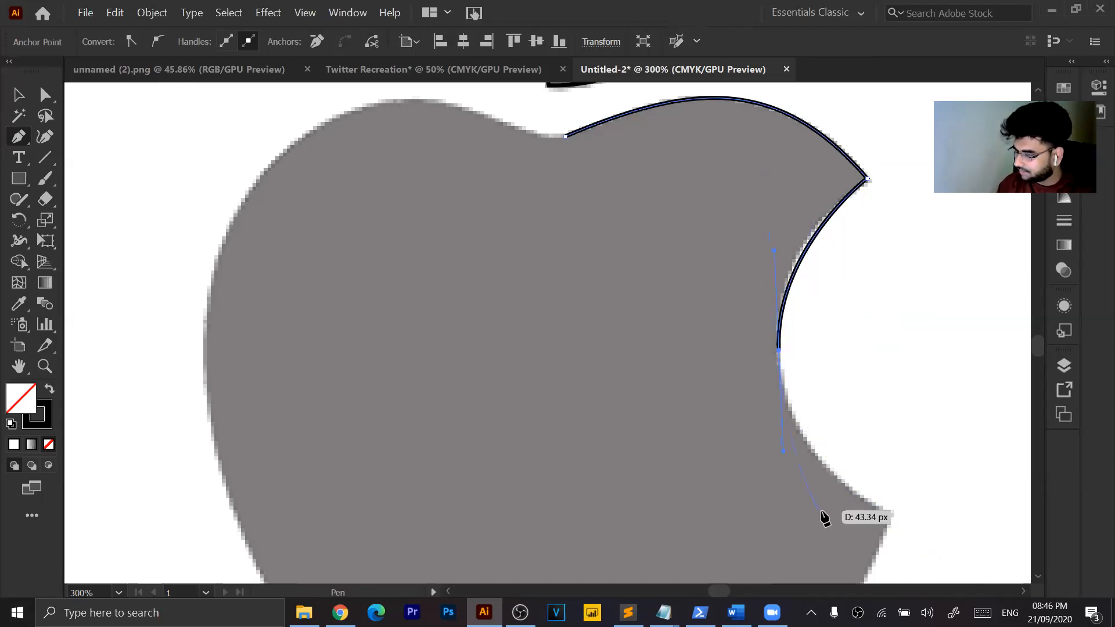
left_click(890, 513)
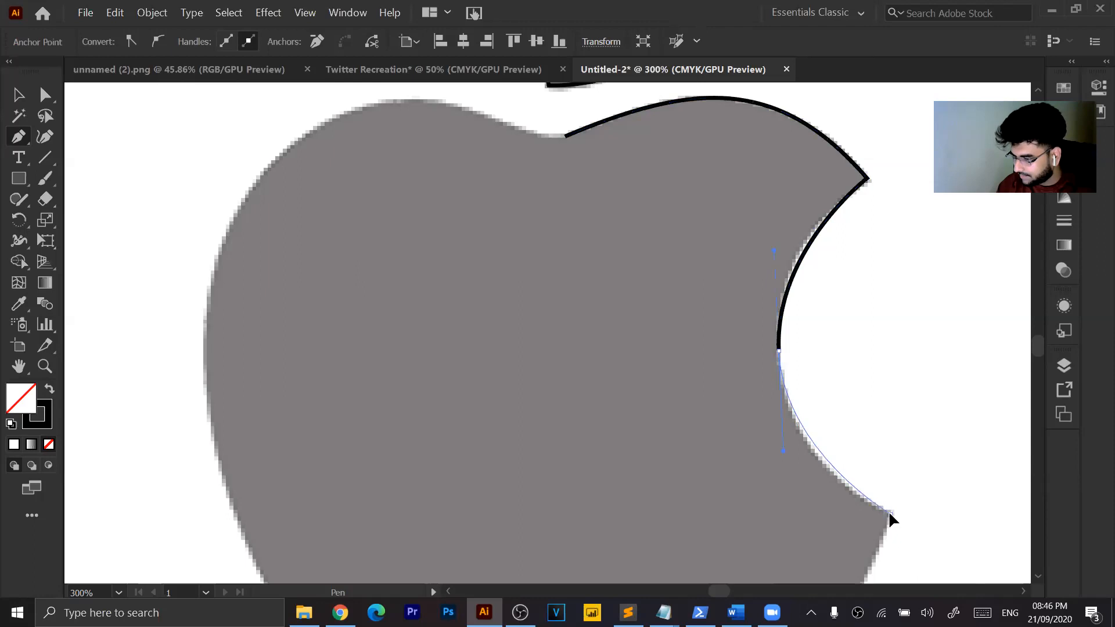
left_click_drag(890, 513, 914, 520)
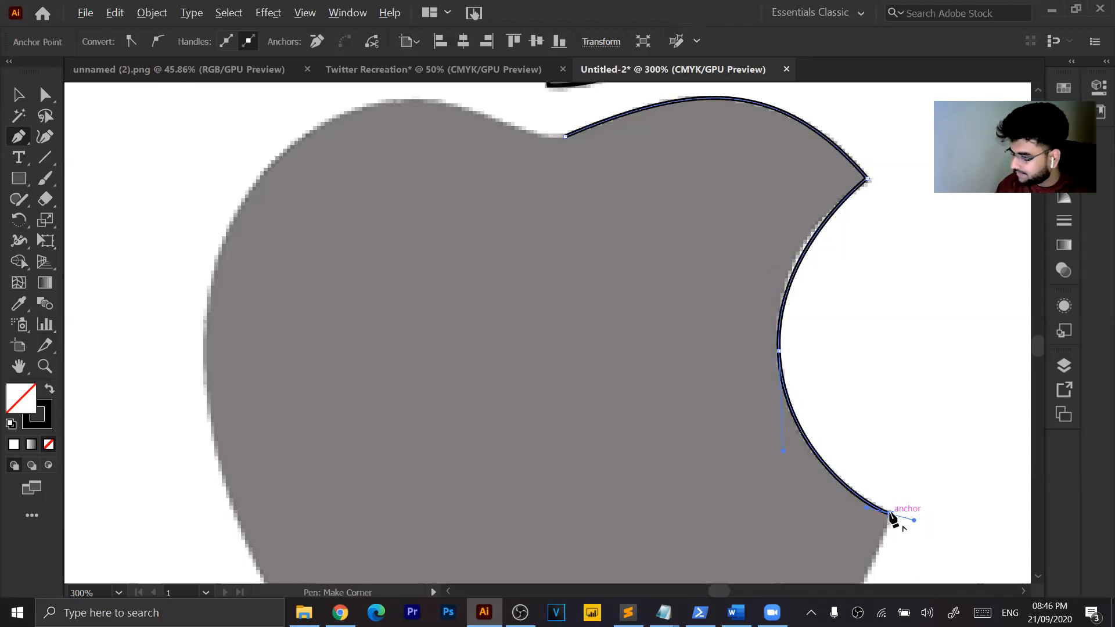
left_click(890, 513)
Trace the lower-right edge and bottom contour through the right bump and central notch to the left bump, refining the handles between bump and notch.
scroll(959, 480, "down", 5)
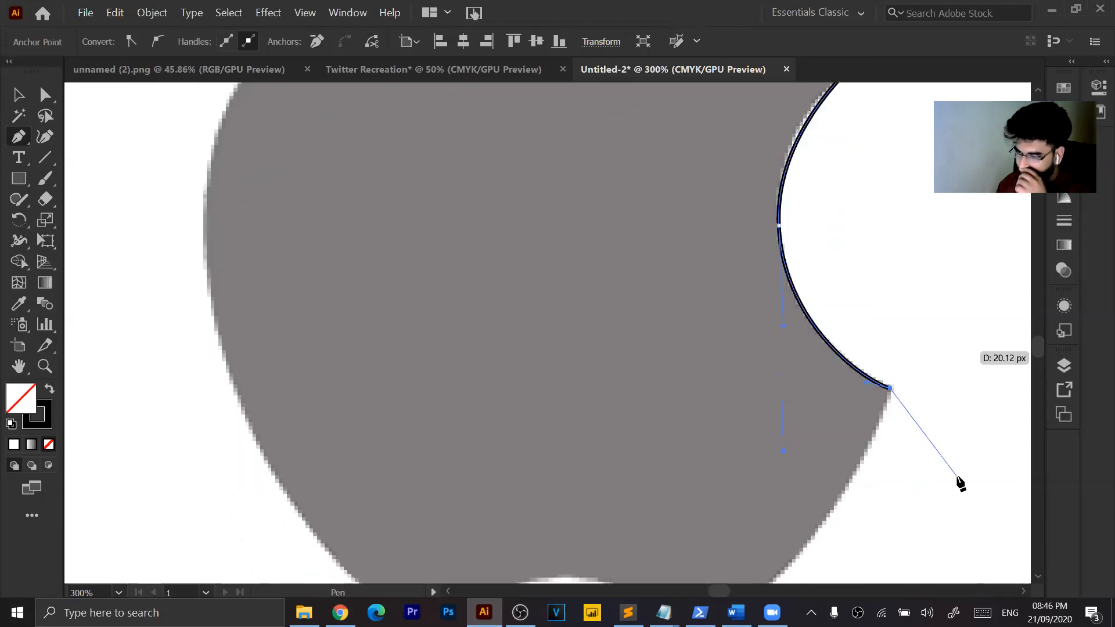
left_click_drag(713, 488, 616, 492)
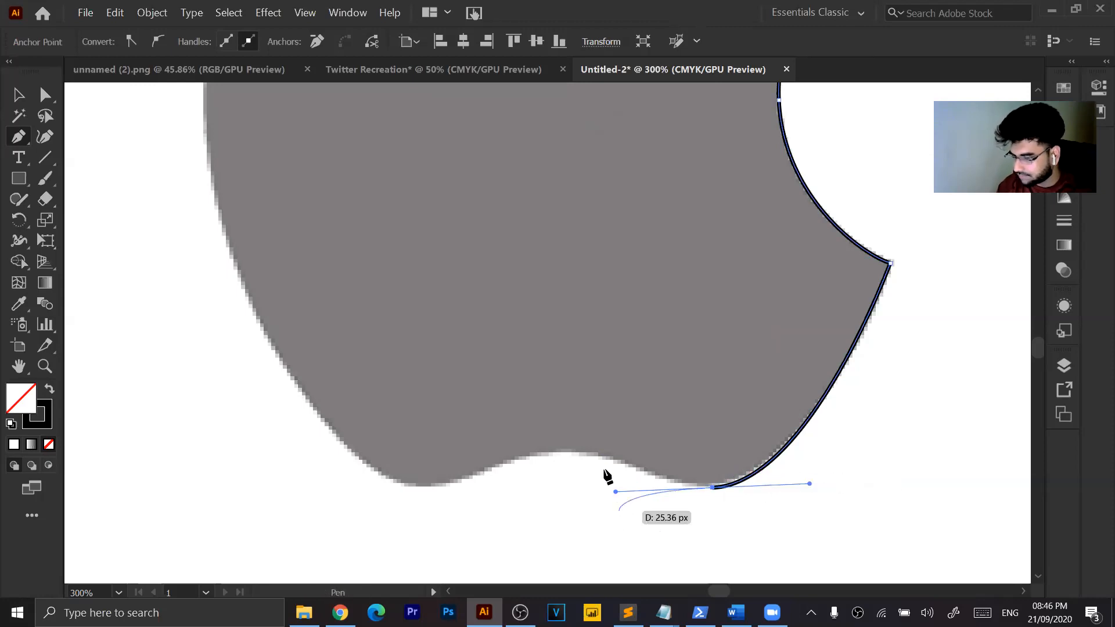
left_click_drag(575, 452, 488, 452)
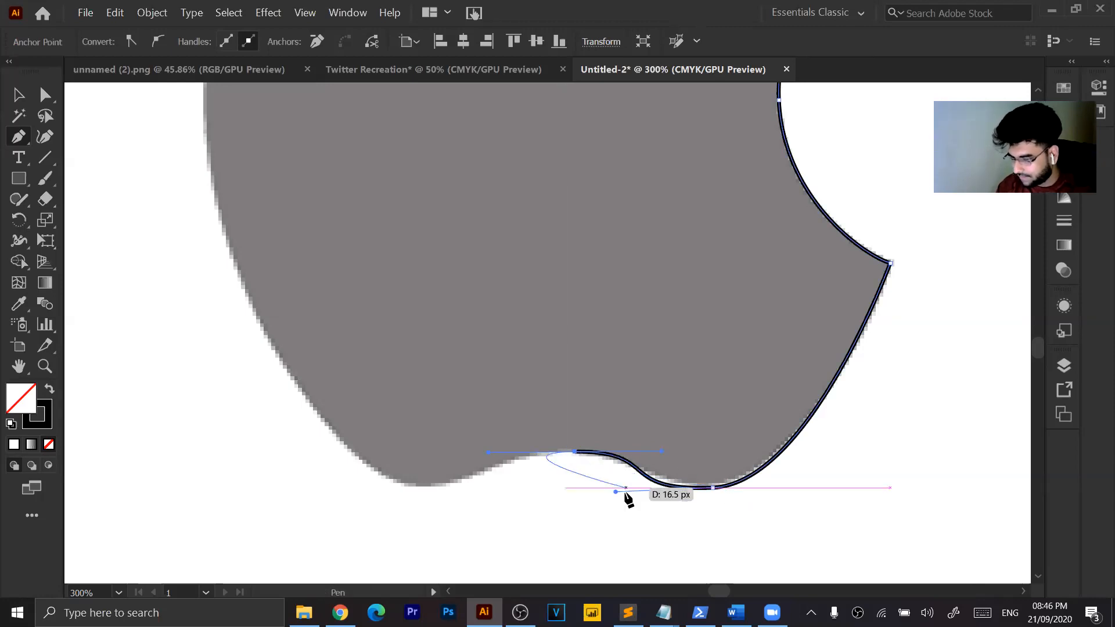
mouse_move(646, 452)
left_mouse_down()
mouse_move(663, 455)
mouse_move(607, 450)
mouse_move(639, 436)
mouse_move(684, 457)
mouse_move(674, 460)
left_mouse_up()
left_click_drag(615, 492, 629, 483)
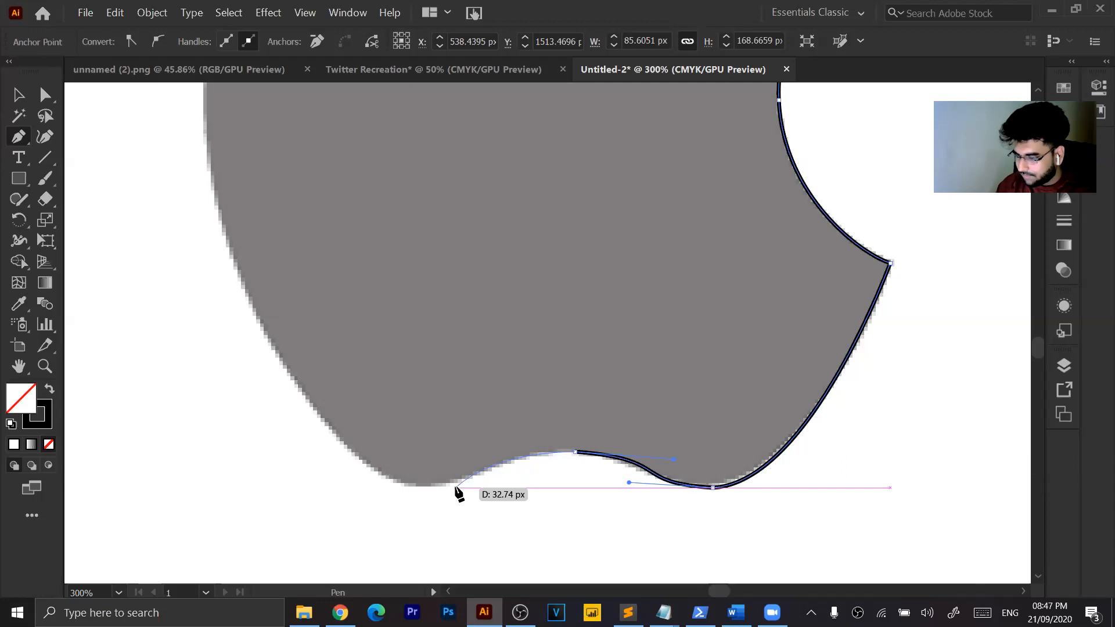
left_click_drag(424, 487, 369, 489)
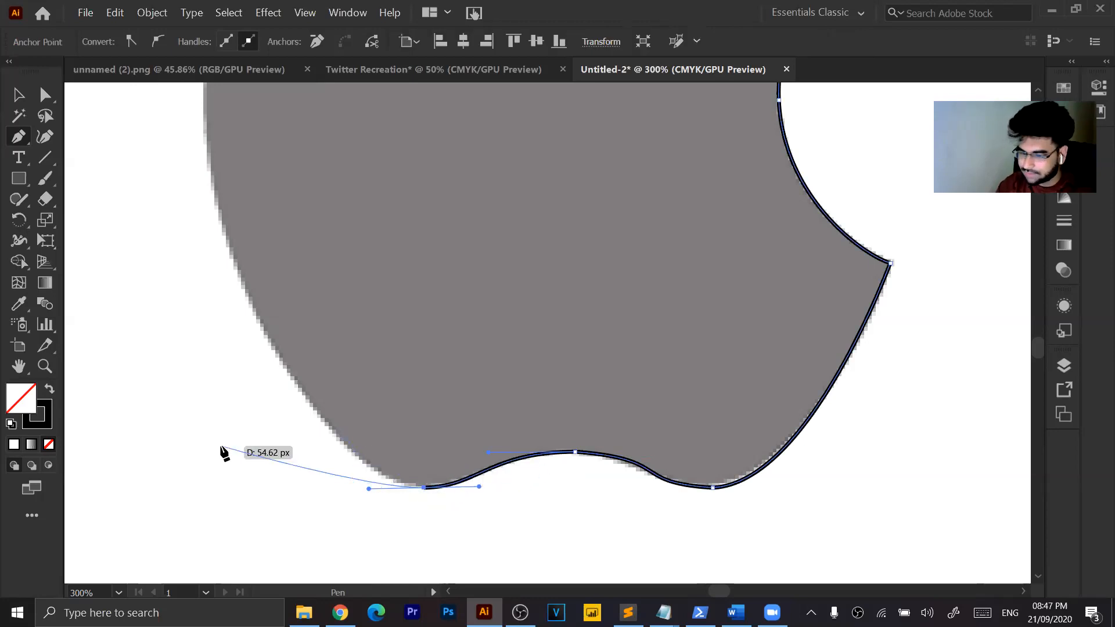
Place a curved anchor at the body's widest point on the left edge and lengthen its lower handle to fit the lower-left contour.
scroll(225, 312, "up", 2)
scroll(225, 312, "up", 2)
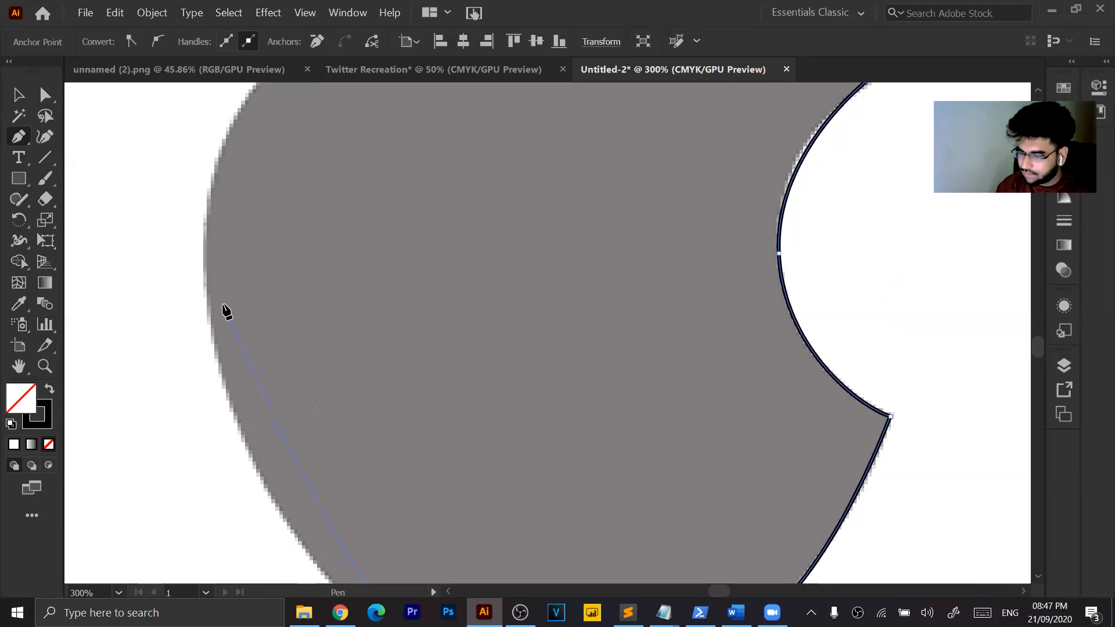
scroll(225, 312, "up", 5)
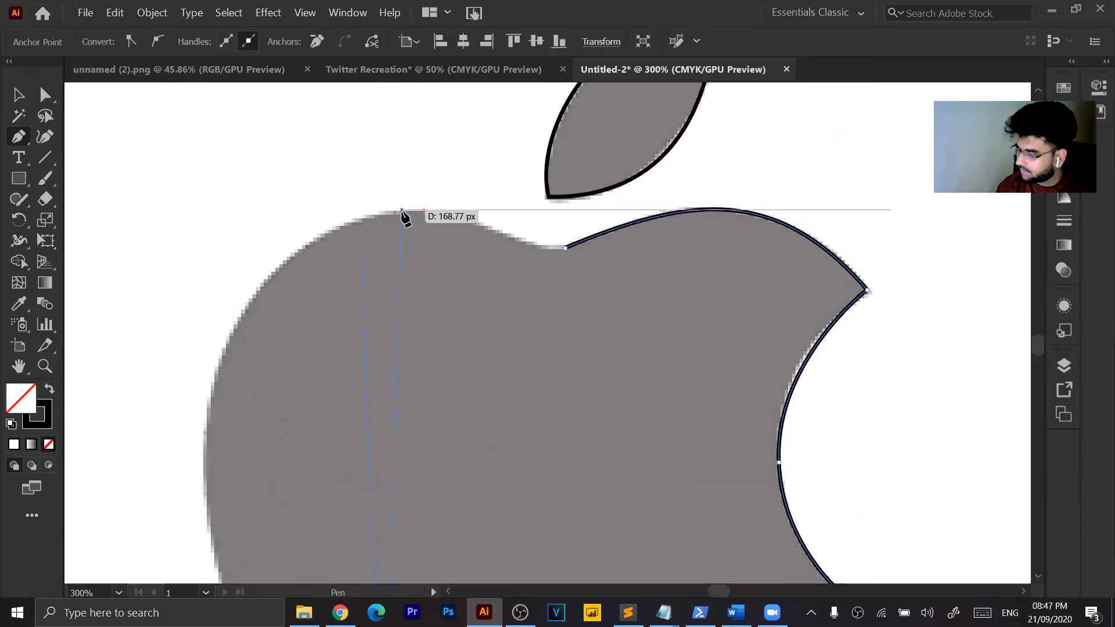
scroll(405, 218, "down", 6)
left_click_drag(202, 231, 202, 229)
left_click_drag(199, 164, 203, 146)
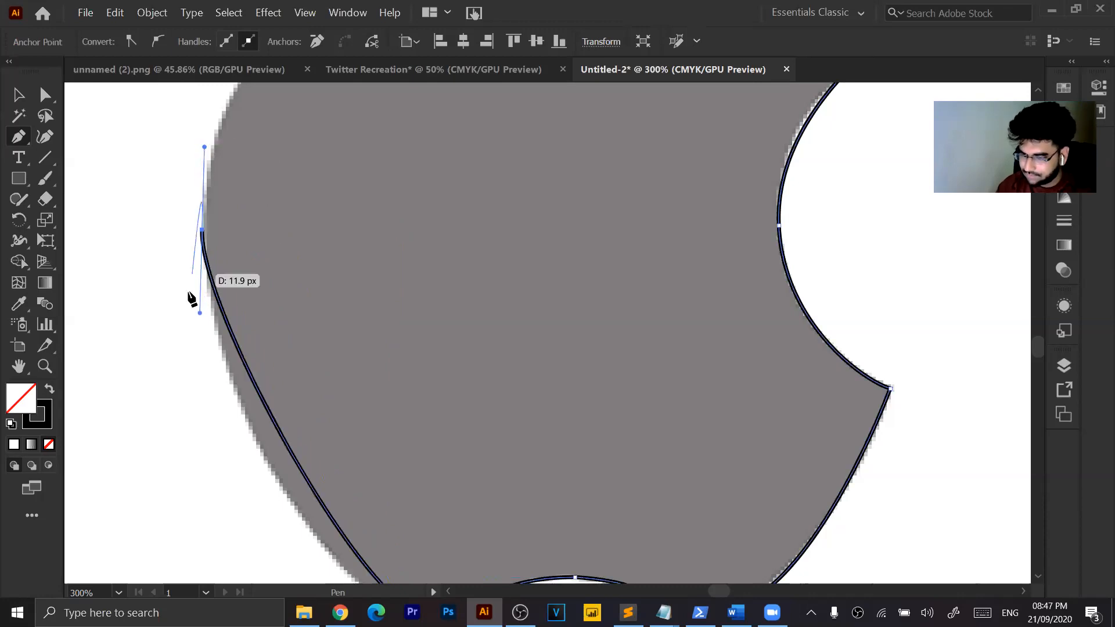
left_click_drag(199, 314, 210, 451)
scroll(269, 448, "up", 5)
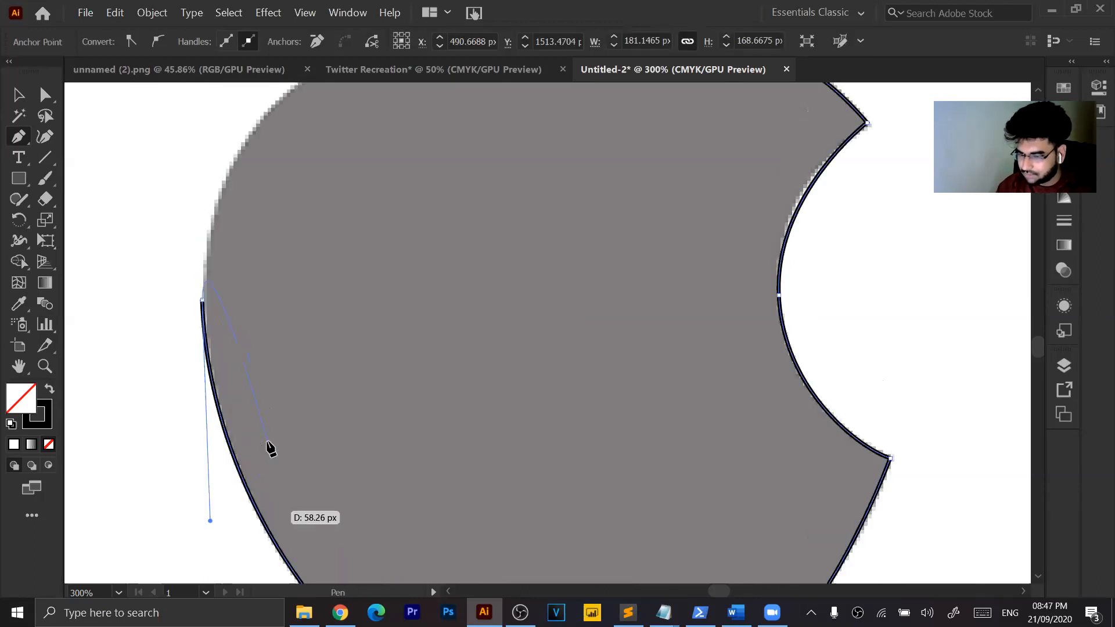
Curve the outline to the top of the left lobe, close it at the top dip, and refit the right lobe by adjusting the dip's right handle.
left_click_drag(415, 323, 576, 334)
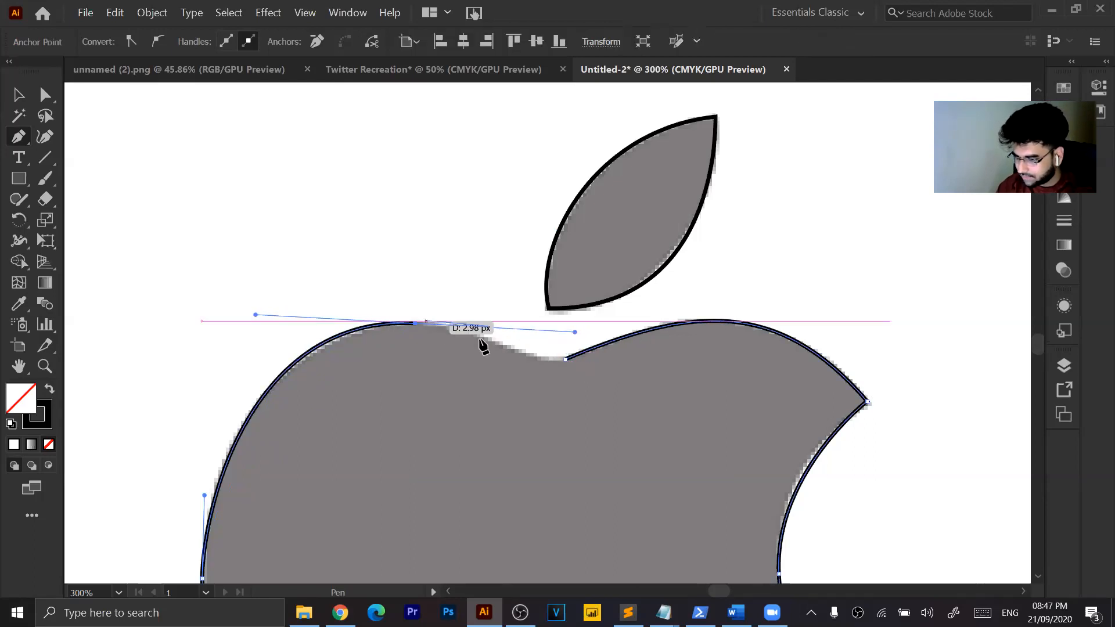
left_click(416, 324)
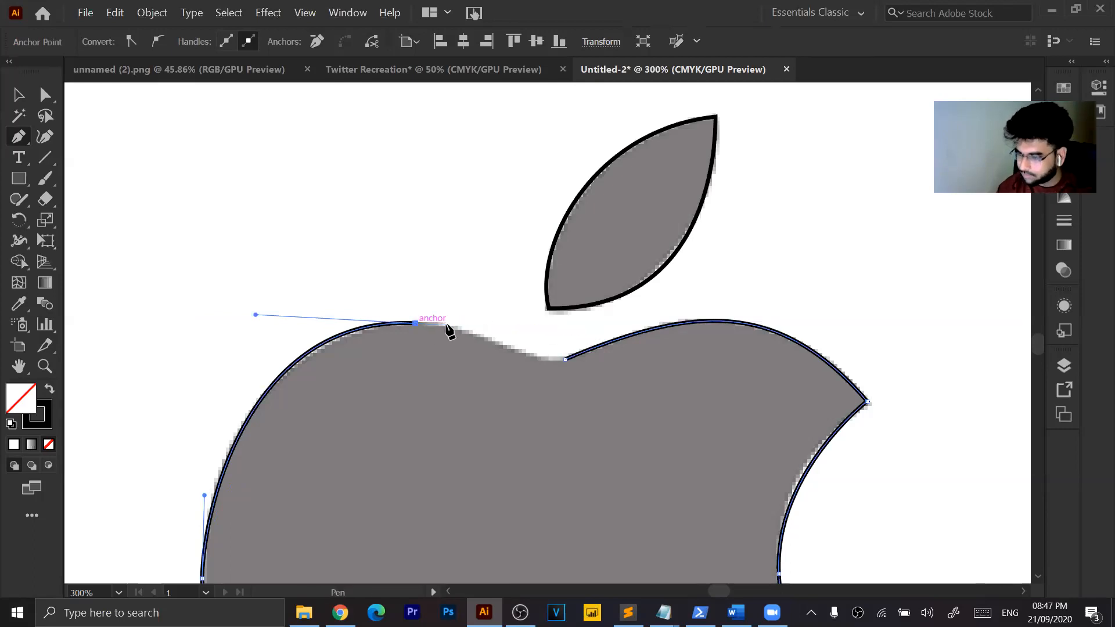
left_click(566, 359)
left_click_drag(565, 360, 631, 361)
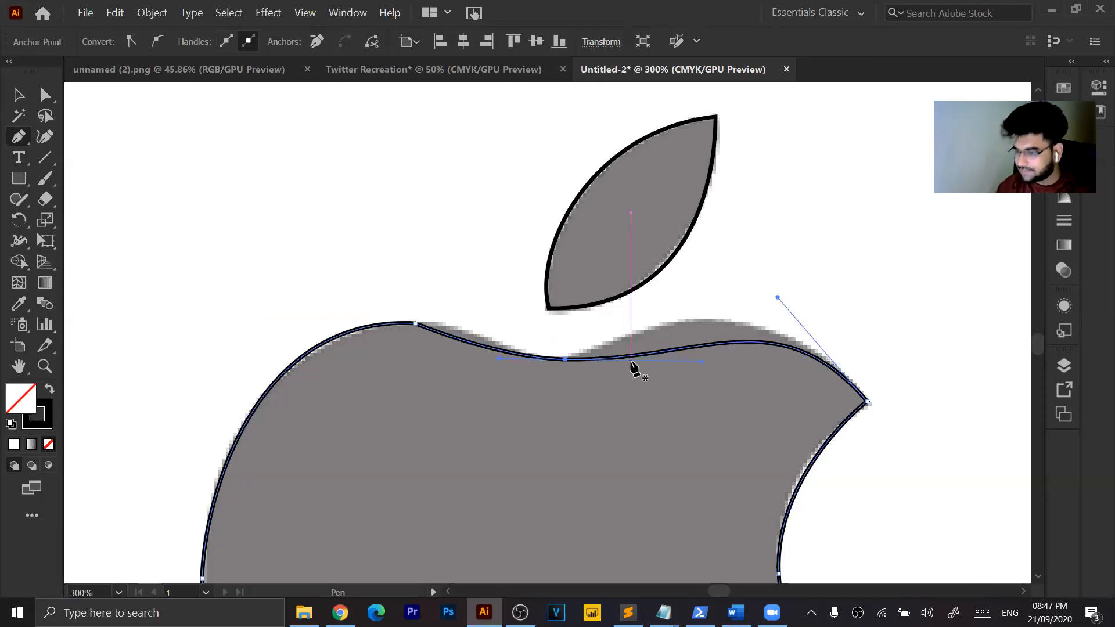
left_click_drag(702, 362, 700, 308)
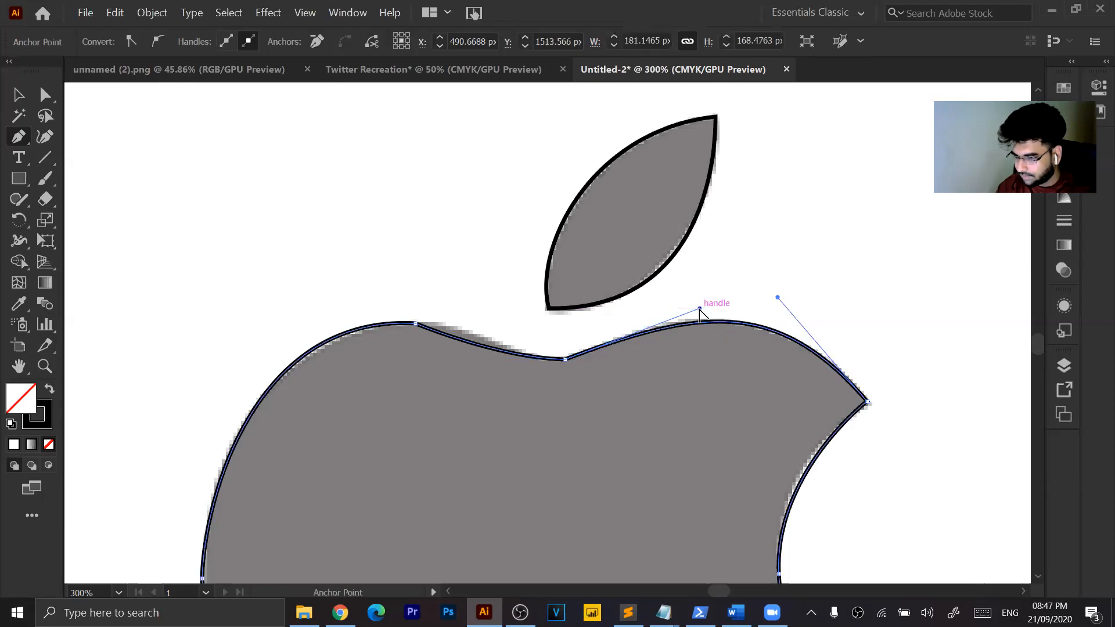
Pull new handles from the left lobe's top anchor and reposition its left handle to fit the upper-left contour.
left_click(415, 323, "ctrl")
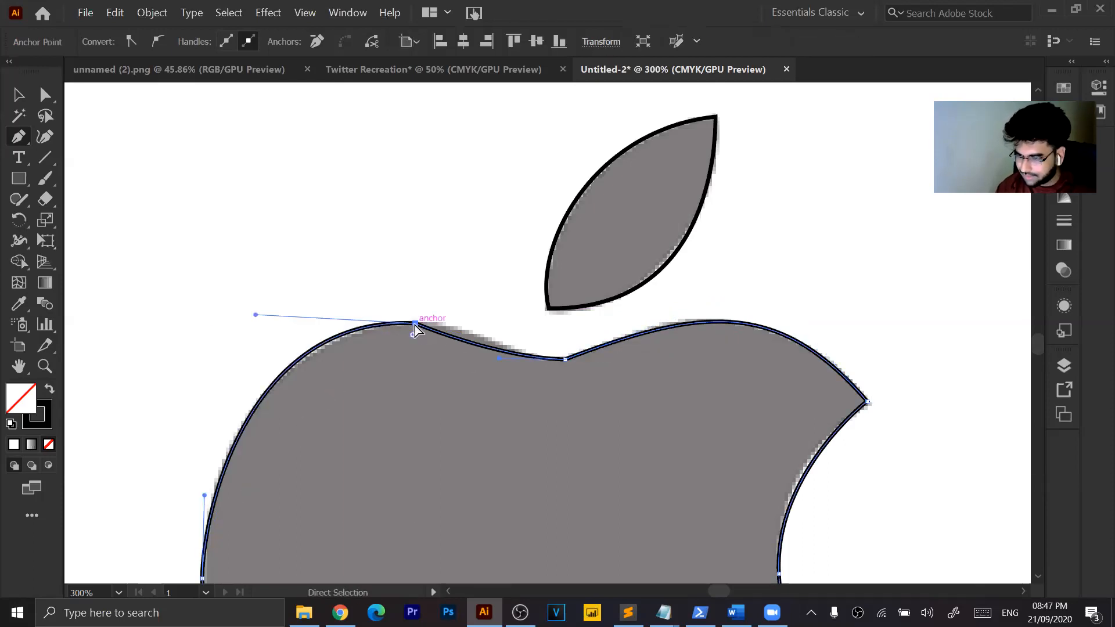
left_click(414, 323, "ctrl")
left_click_drag(415, 324, 525, 322)
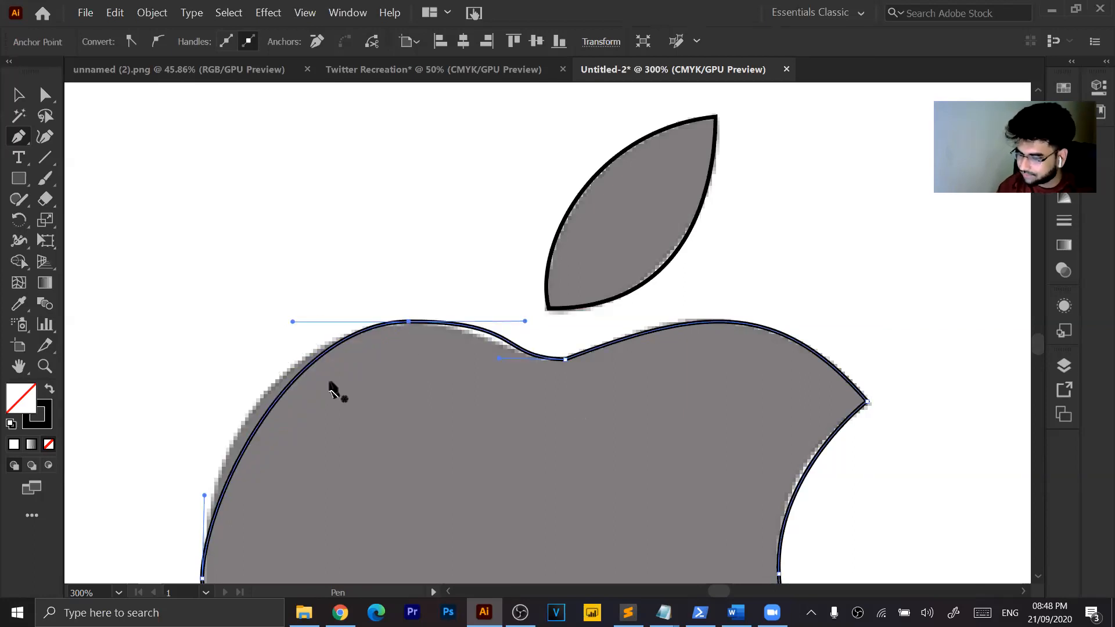
left_click_drag(293, 322, 254, 318)
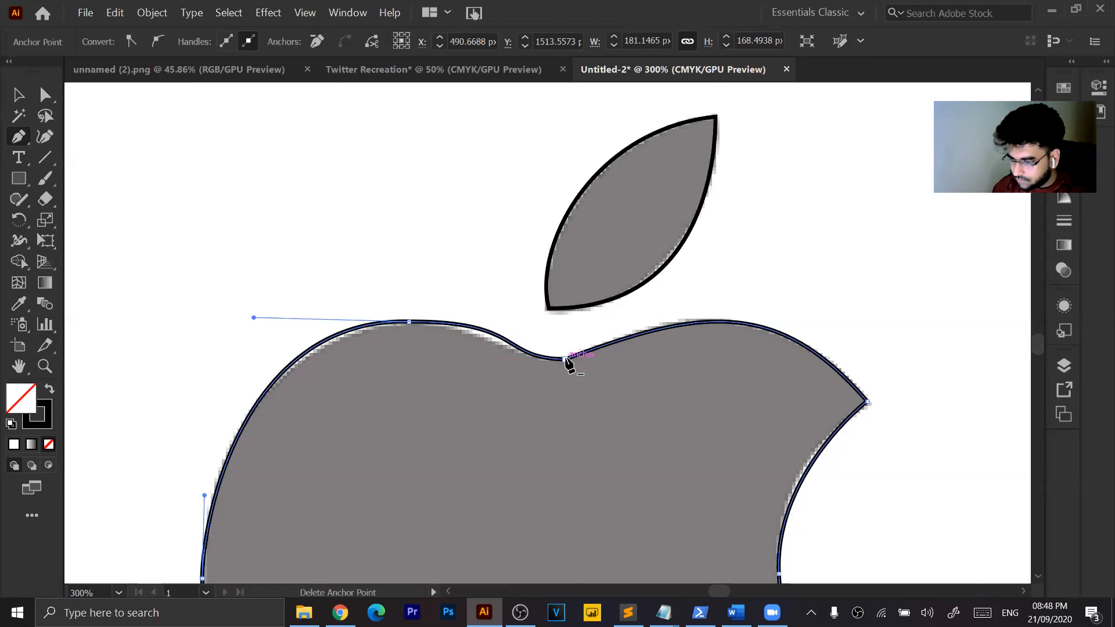
Redraw the right handle of the left lobe's top anchor so the curve follows the slope into the top dip.
key("ctrl+minus")
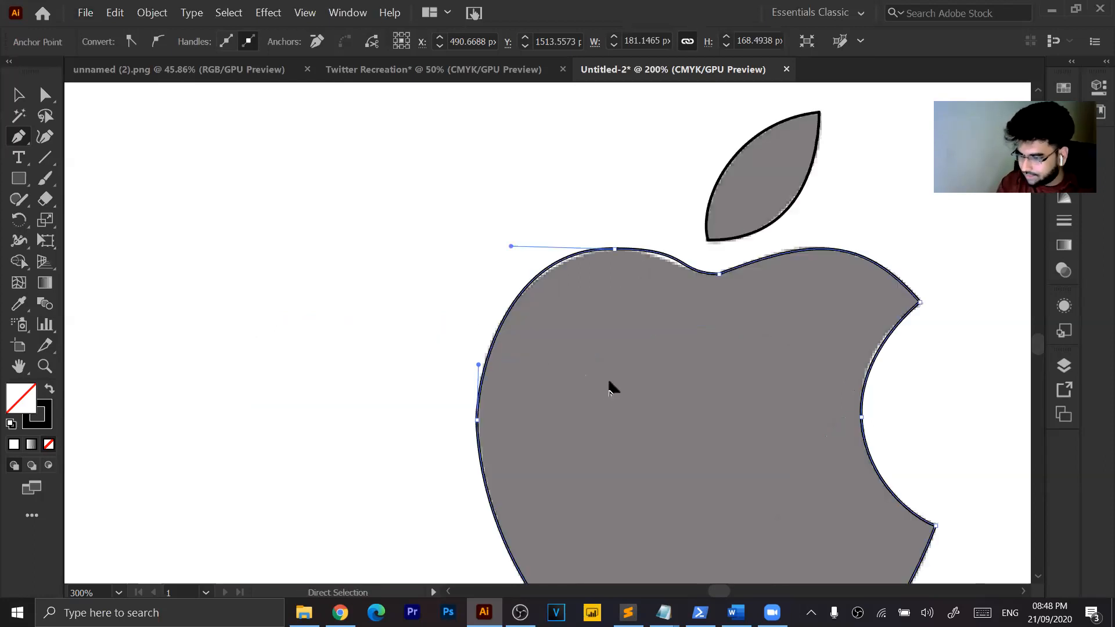
key("ctrl+minus")
key("ctrl+minus")
key("ctrl+minus")
key("ctrl+minus")
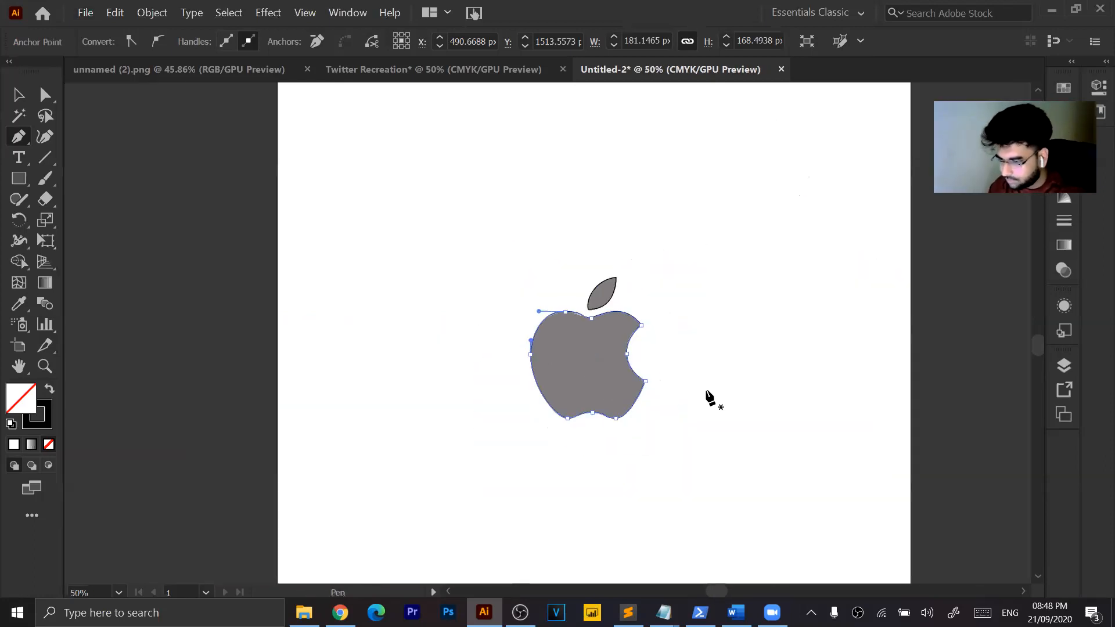
key("ctrl+plus")
key("ctrl+plus")
key("ctrl+plus")
key("ctrl+plus")
key("ctrl+plus")
key("ctrl+plus")
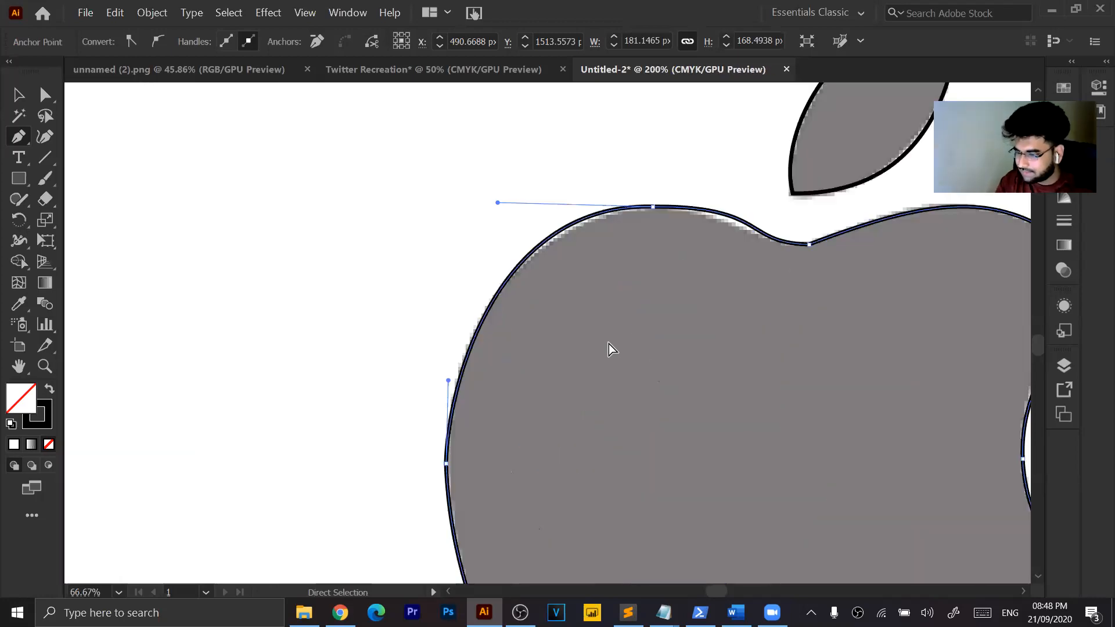
scroll(610, 349, "up", 5)
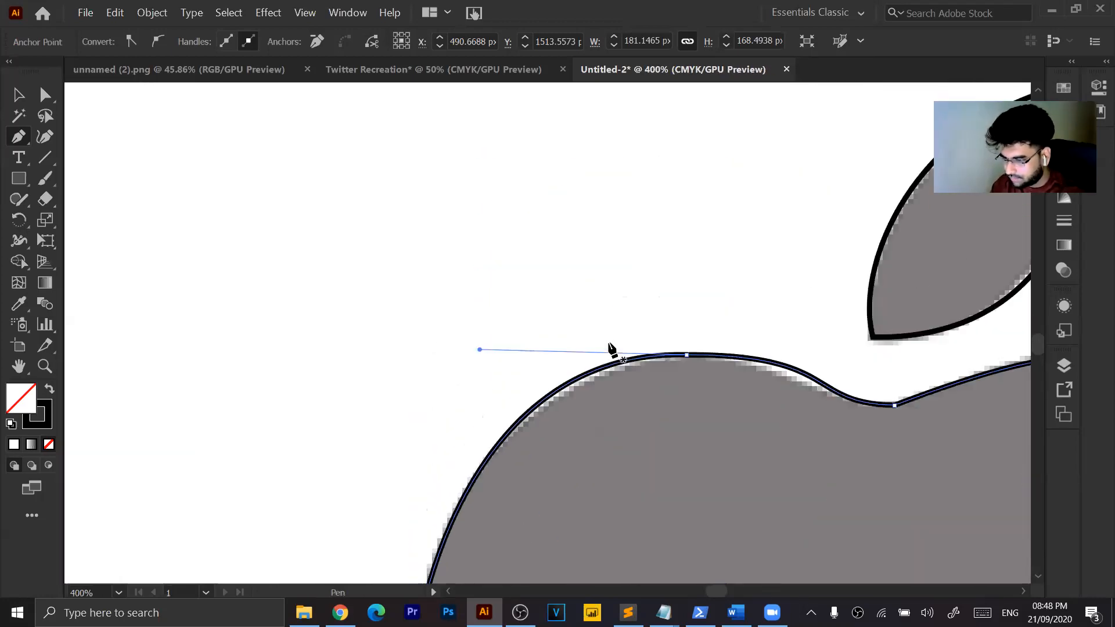
left_click_drag(687, 356, 804, 360)
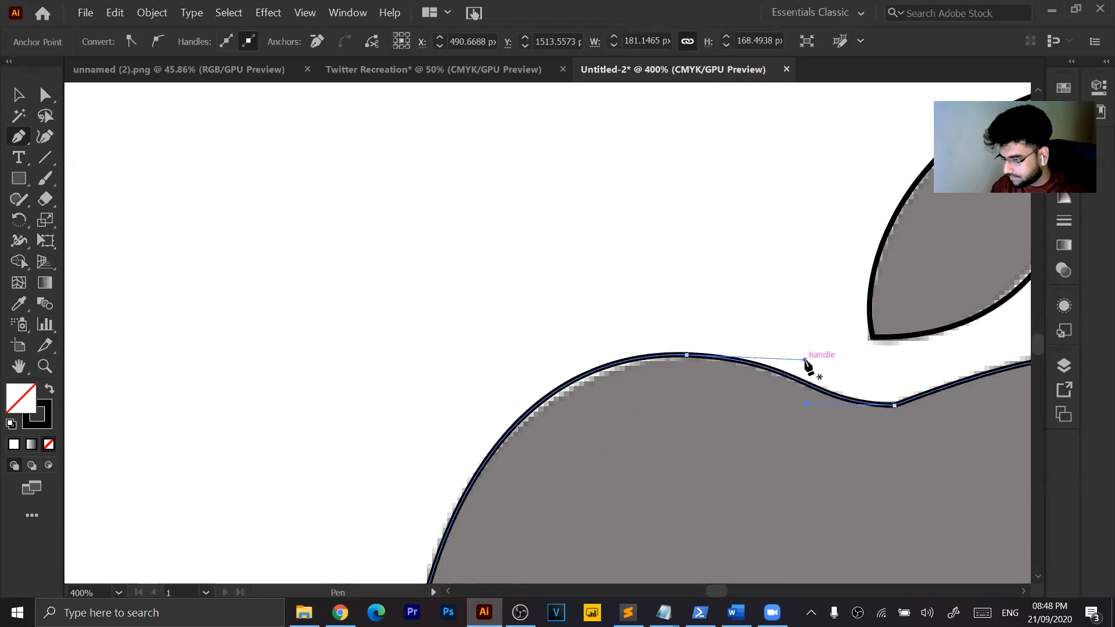
Adjust the left handle of the left lobe's top anchor to match the lobe's upper-left shoulder.
scroll(690, 402, "left", 5)
scroll(691, 402, "right", 5)
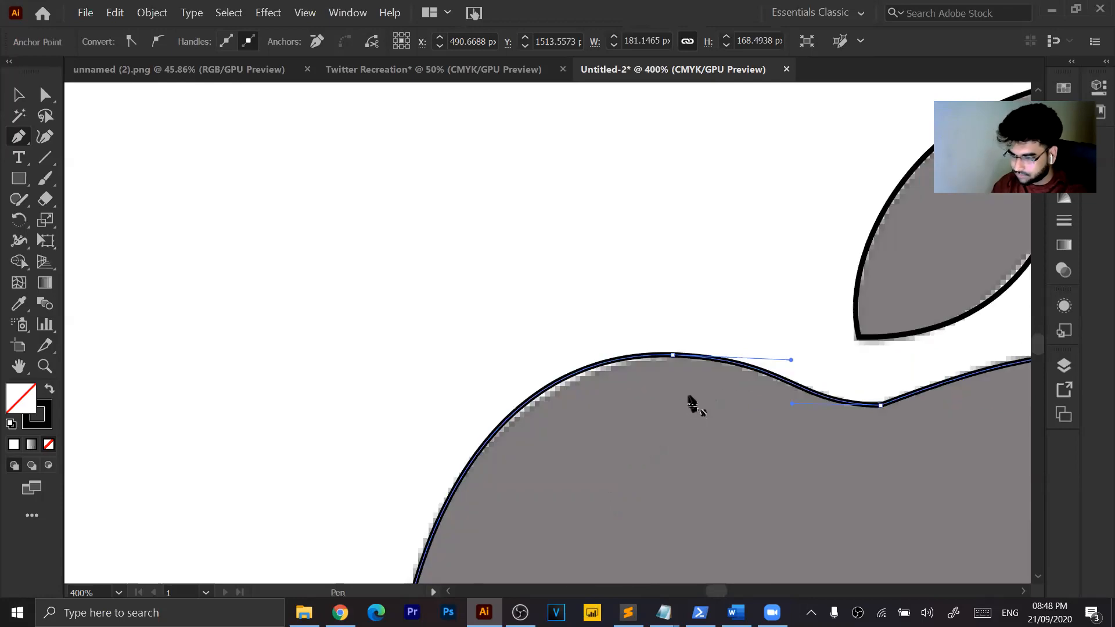
left_click_drag(673, 356, 674, 356)
key("ctrl+z")
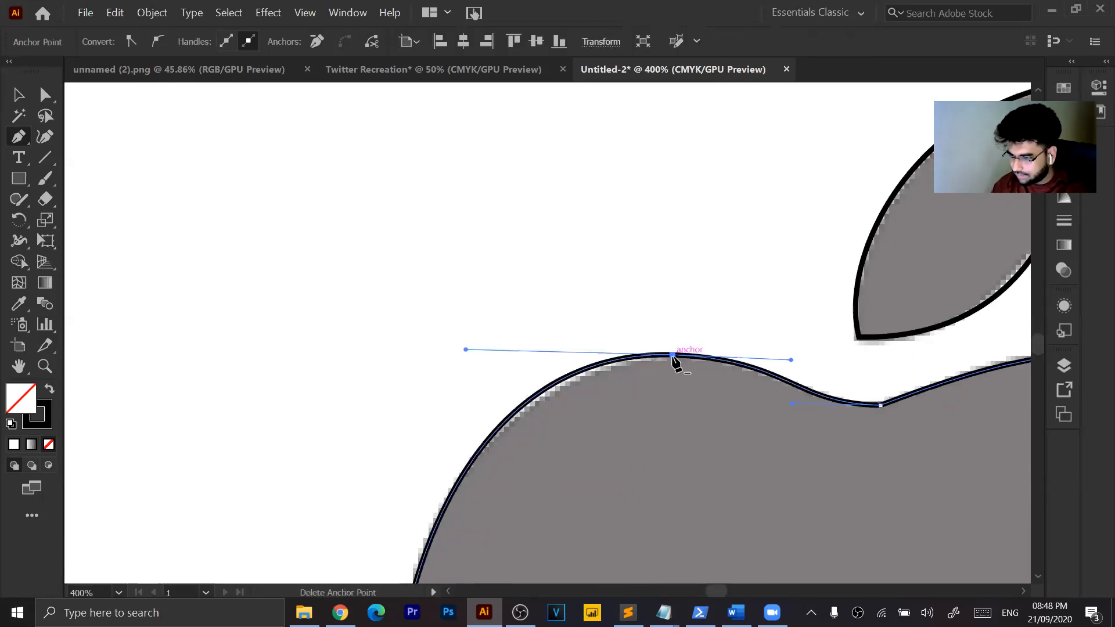
left_click_drag(466, 351, 468, 368)
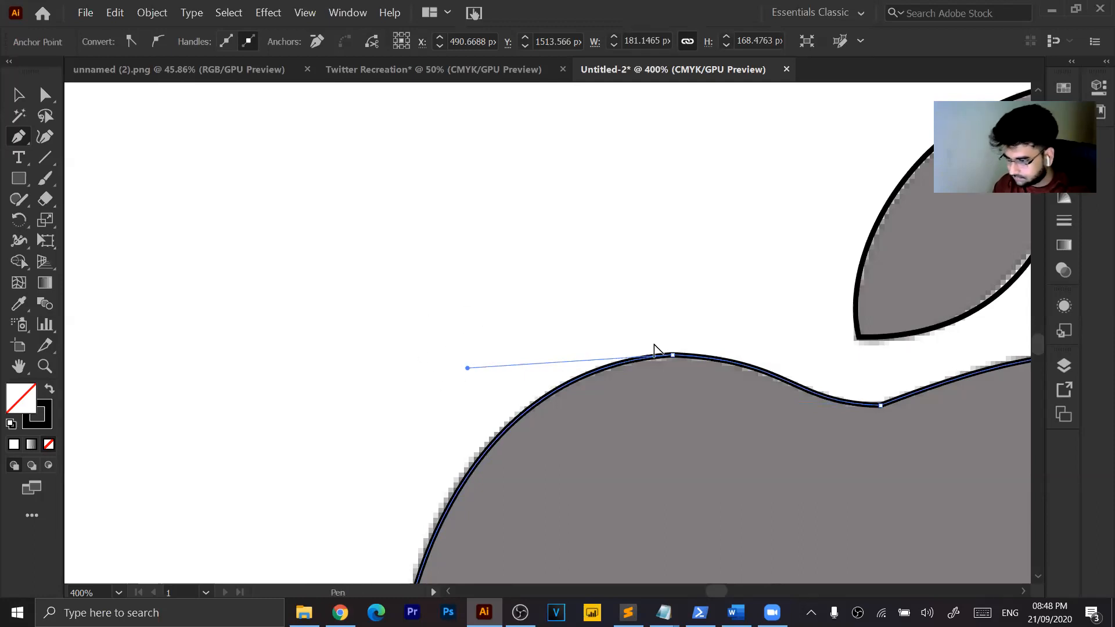
left_click_drag(468, 368, 455, 361)
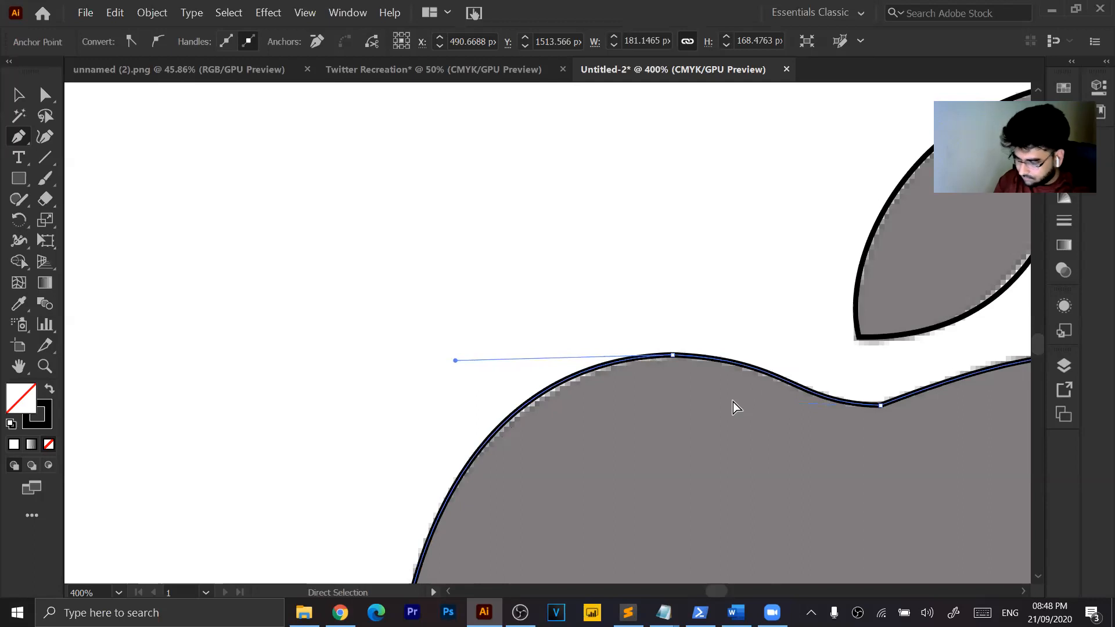
key("ctrl+minus")
left_click(654, 208)
key("ctrl+z")
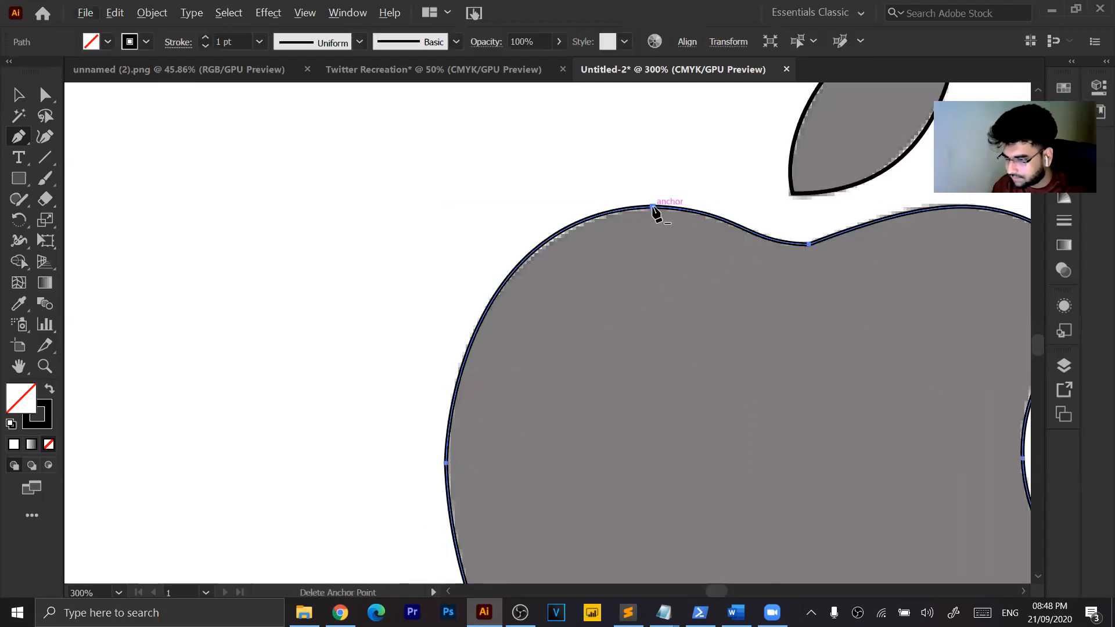
left_click(653, 207)
key("ctrl+z")
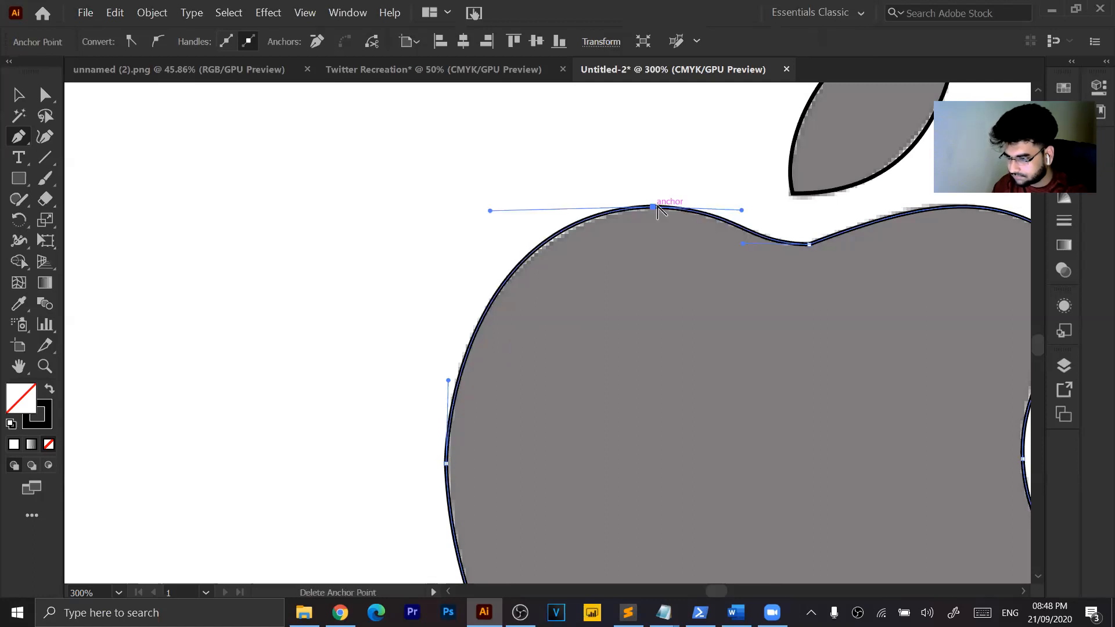
Lengthen and slightly lower the right handle of the left lobe's top anchor so the curve follows the slope into the dip.
left_click_drag(742, 211, 762, 207)
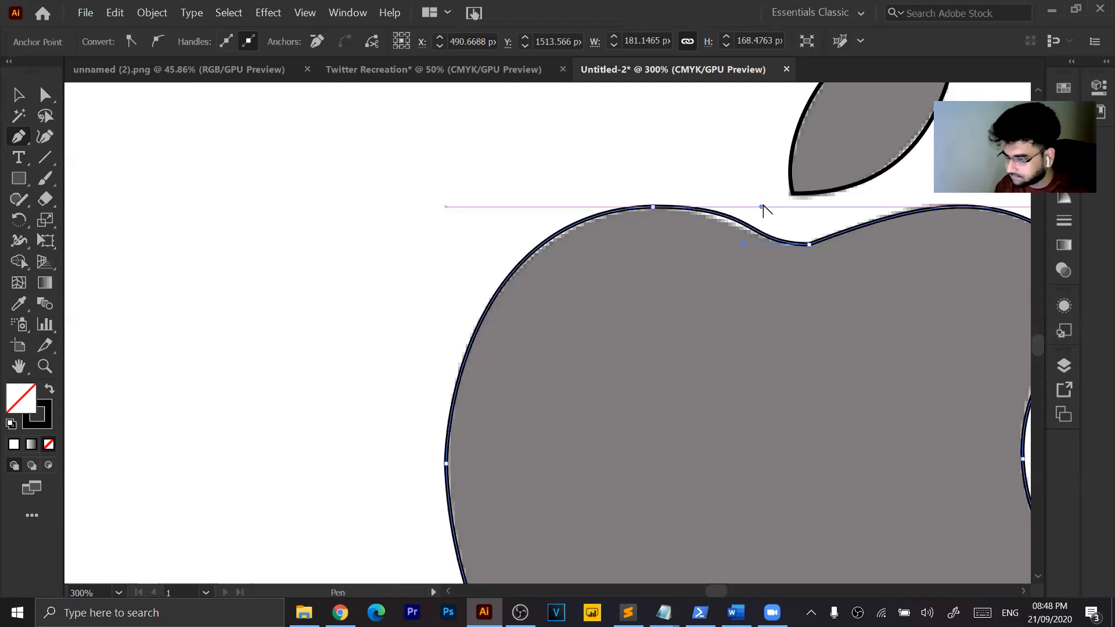
left_click_drag(761, 207, 757, 207)
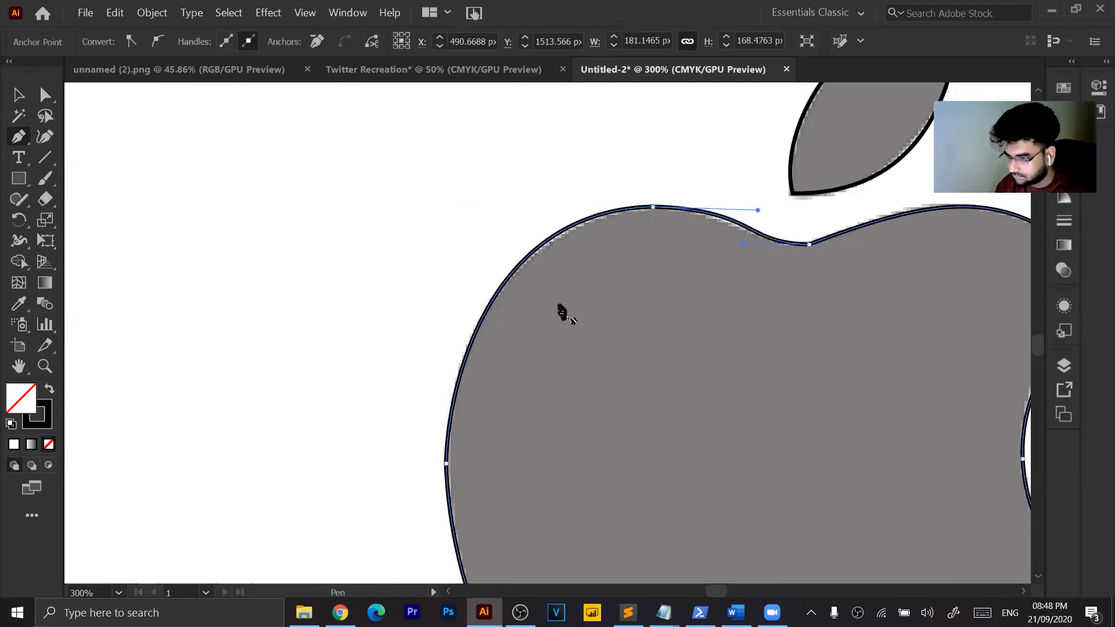
key("ctrl+minus")
key("ctrl+minus")
key("ctrl+minus")
key("ctrl+minus")
key("ctrl+minus")
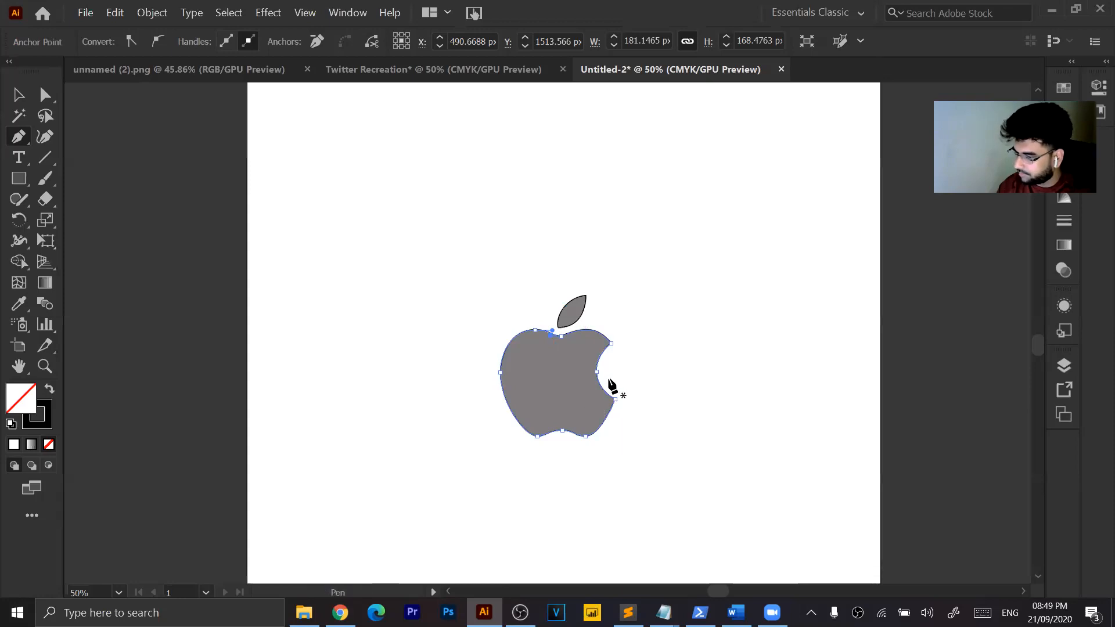
Try to move the body and leaf outlines off the reference image separately.
left_click(17, 95)
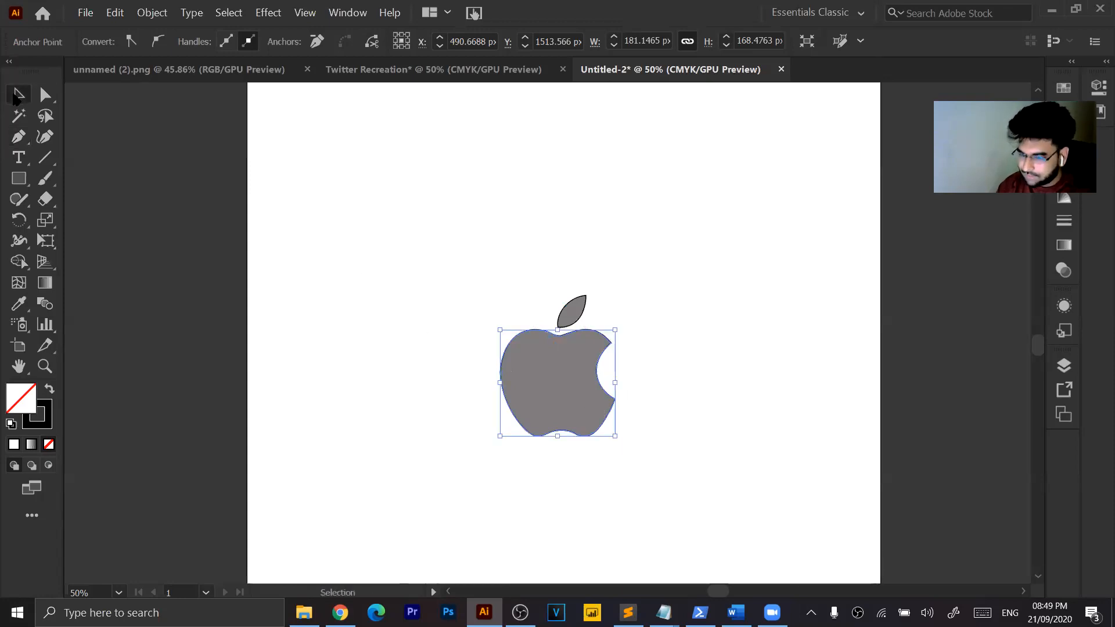
left_click_drag(402, 246, 702, 490)
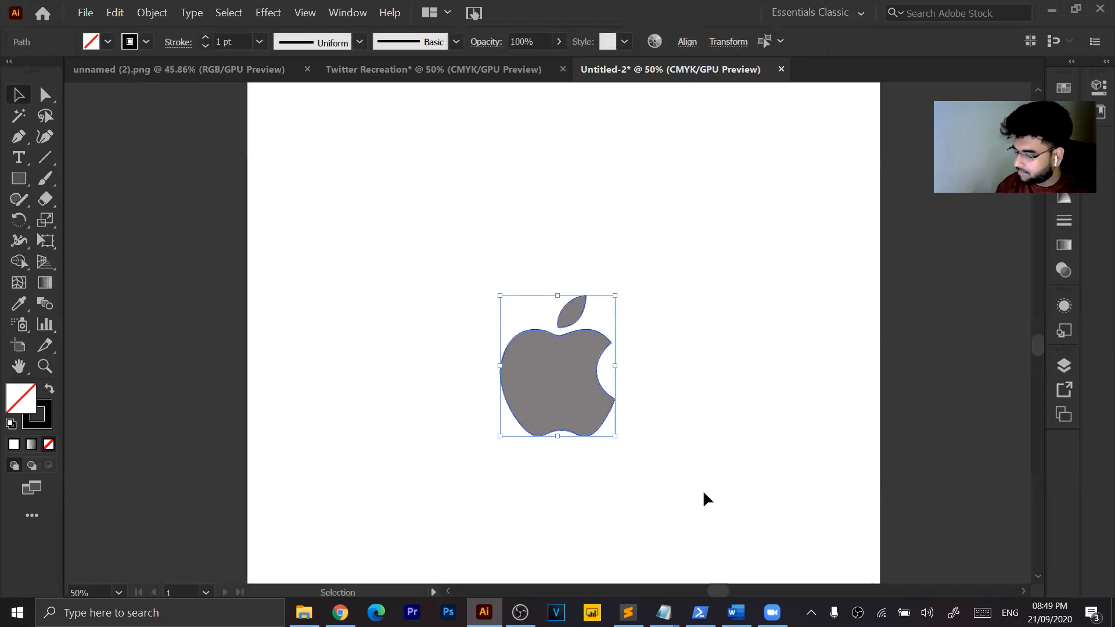
left_click(604, 404)
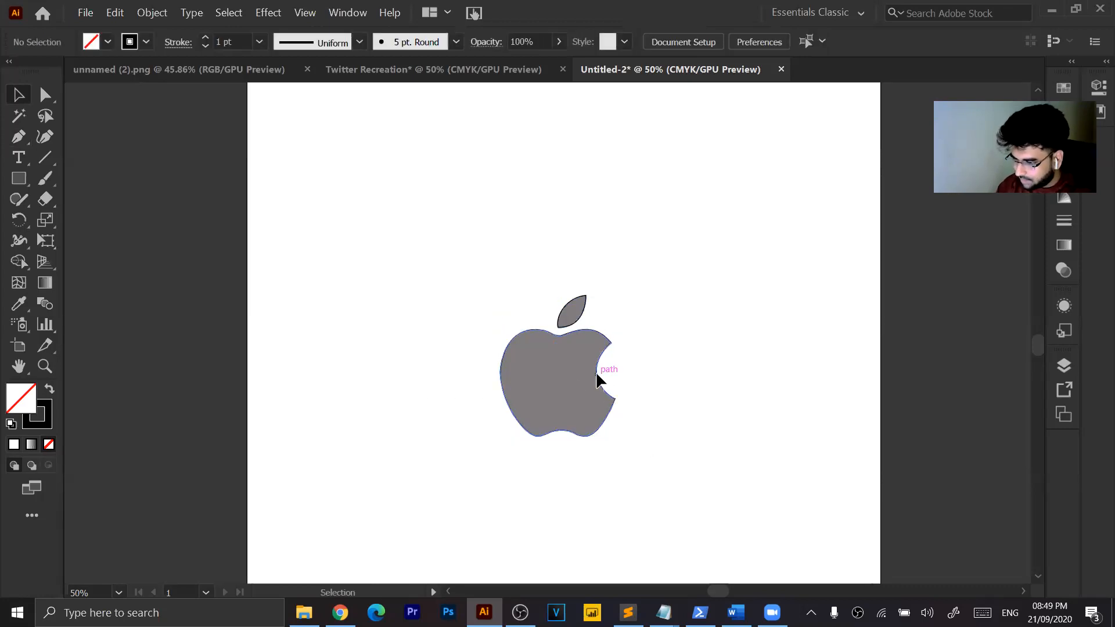
left_click_drag(603, 379, 442, 380)
left_click_drag(584, 313, 423, 327)
key("ctrl+z")
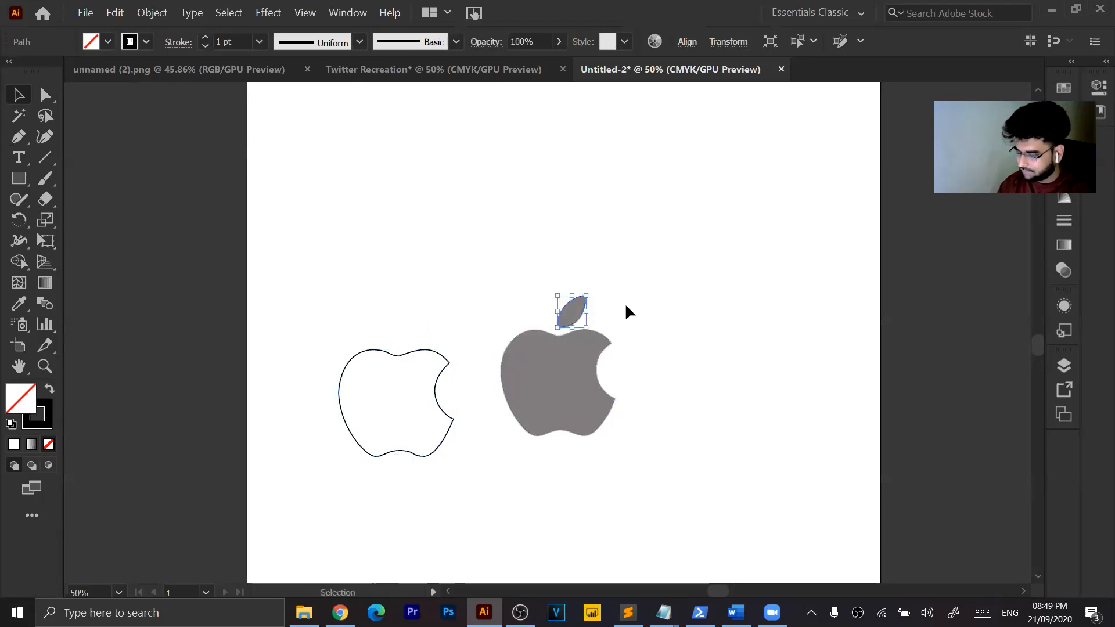
key("ctrl+z")
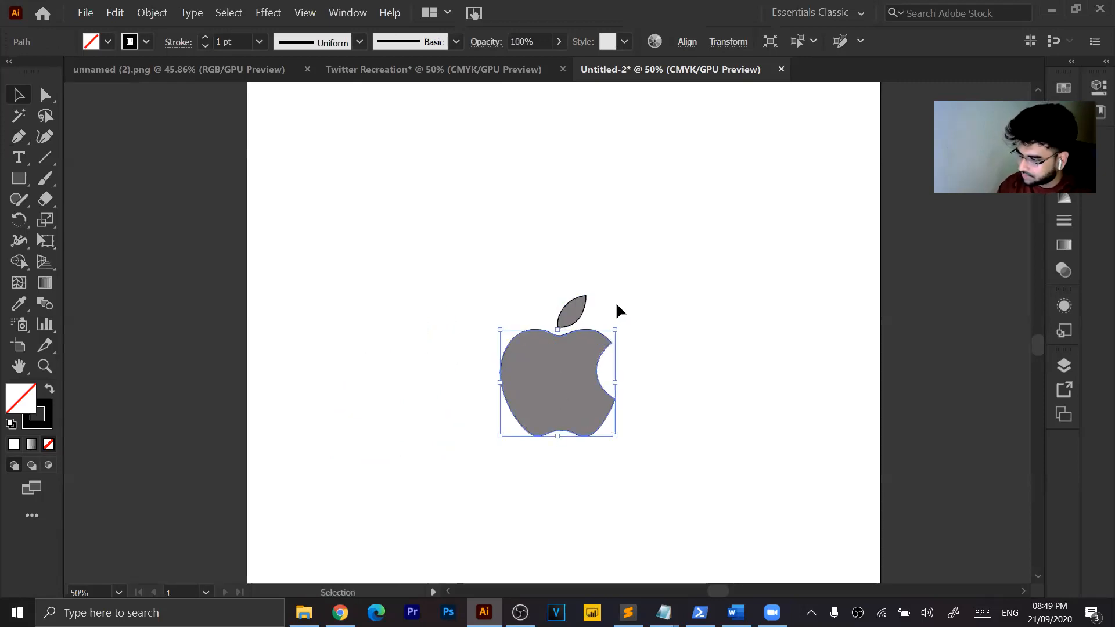
Group the leaf and body outlines and move the group up and to the left, off the reference image.
left_click_drag(341, 225, 621, 335)
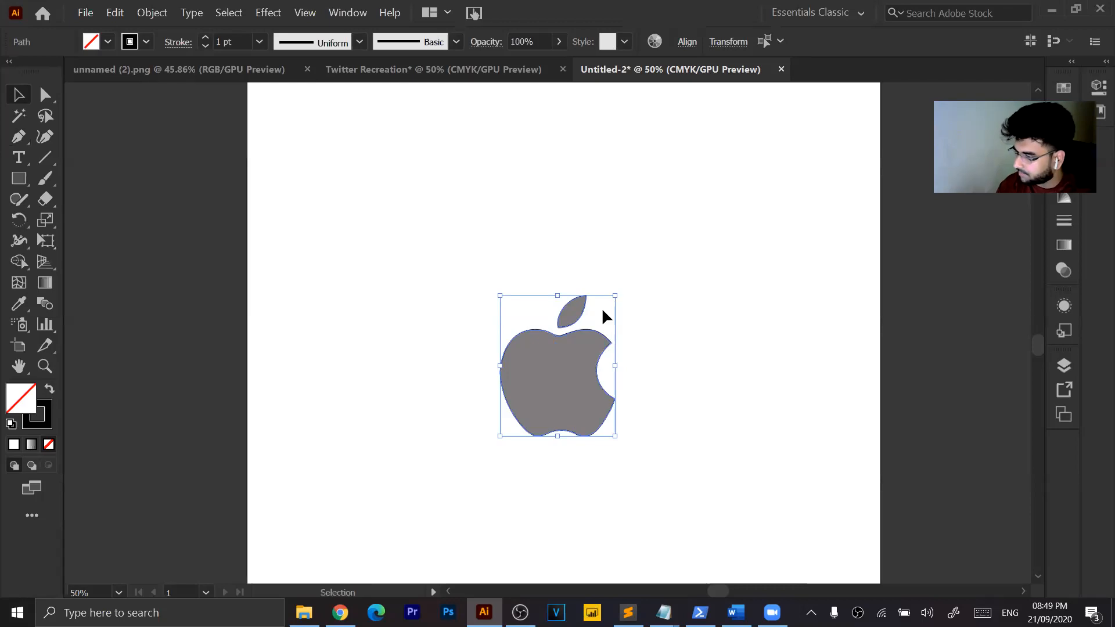
right_click(594, 369)
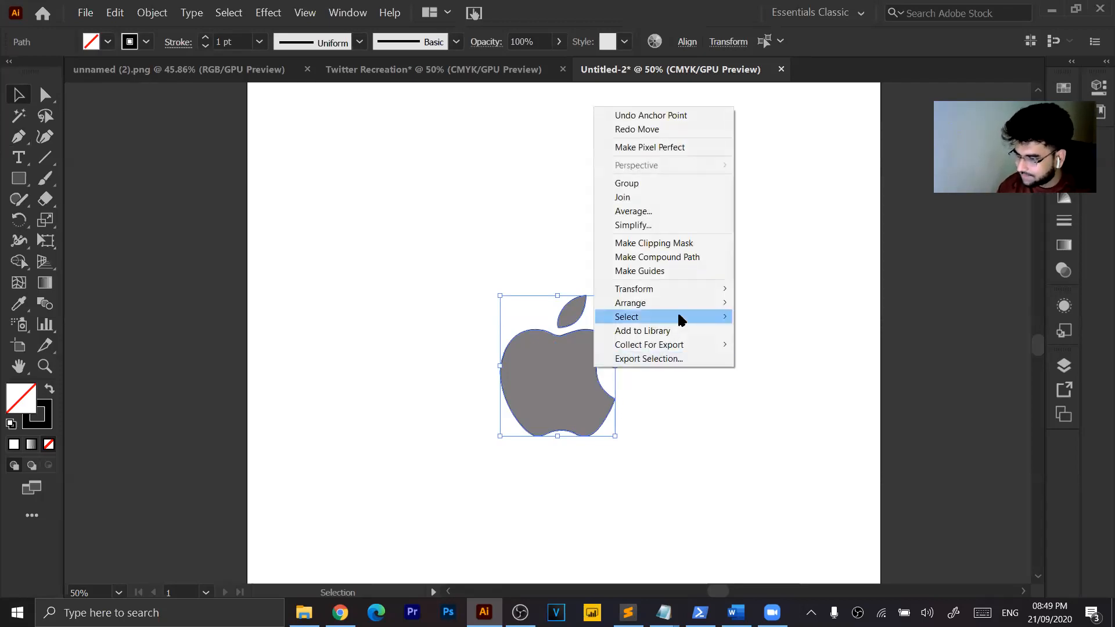
left_click(654, 183)
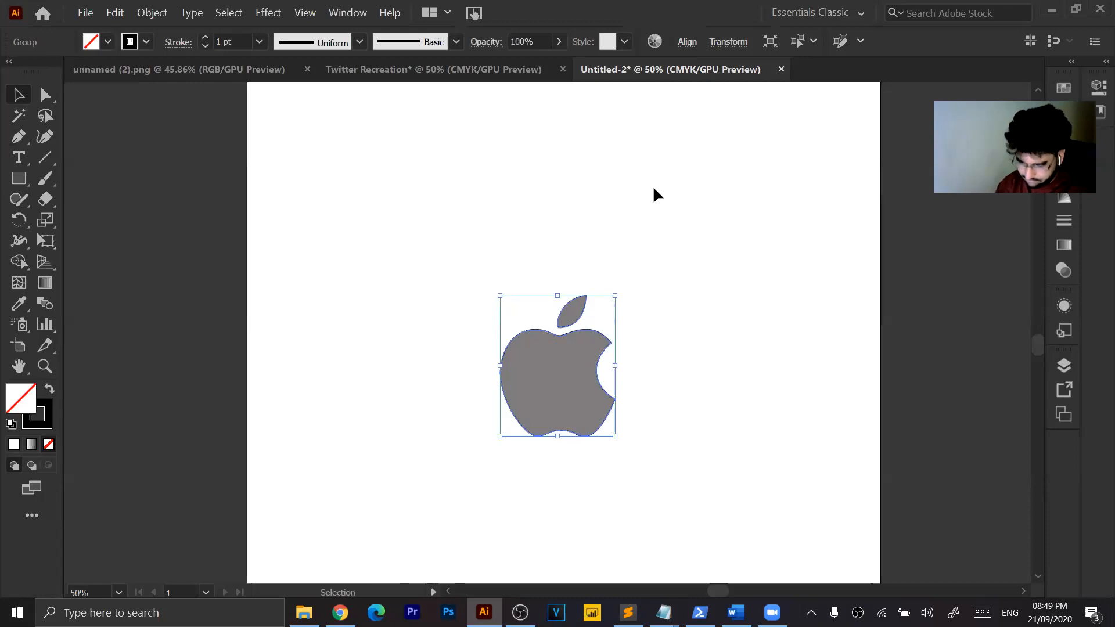
left_click_drag(577, 315, 443, 227)
left_click(703, 288)
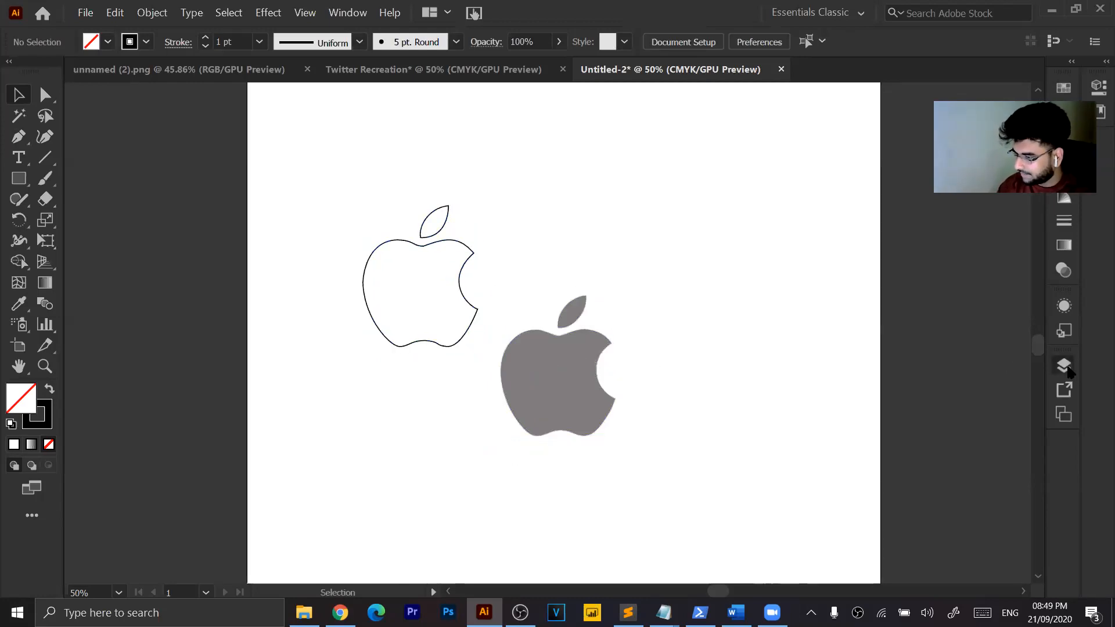
Unlock and hide the linked reference image in Layer 1.
left_click(1065, 366)
left_click(890, 383)
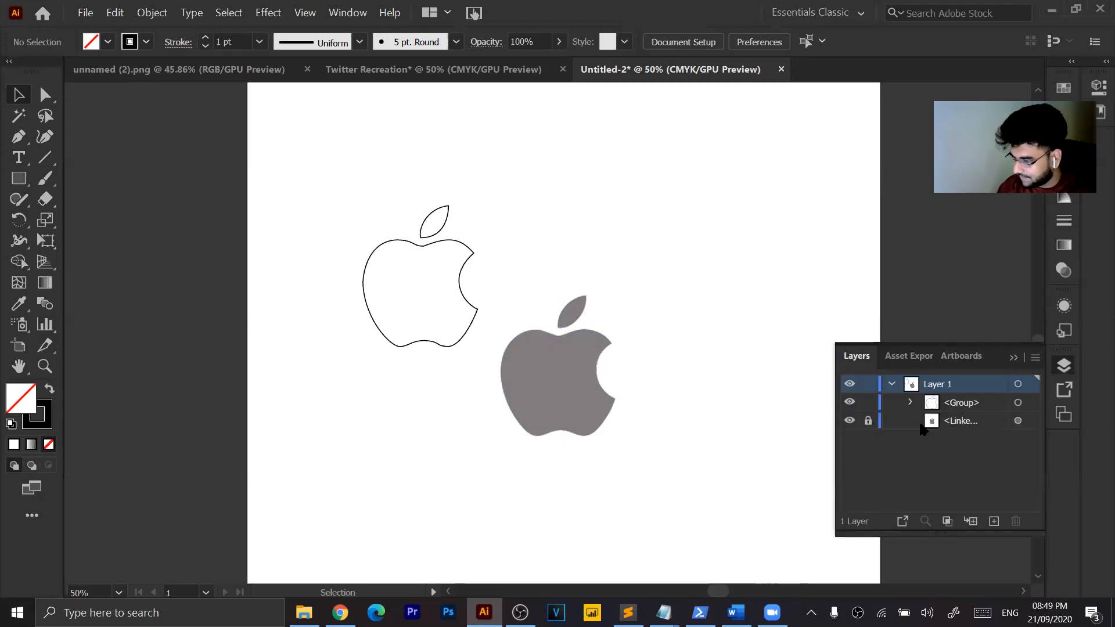
left_click(868, 422)
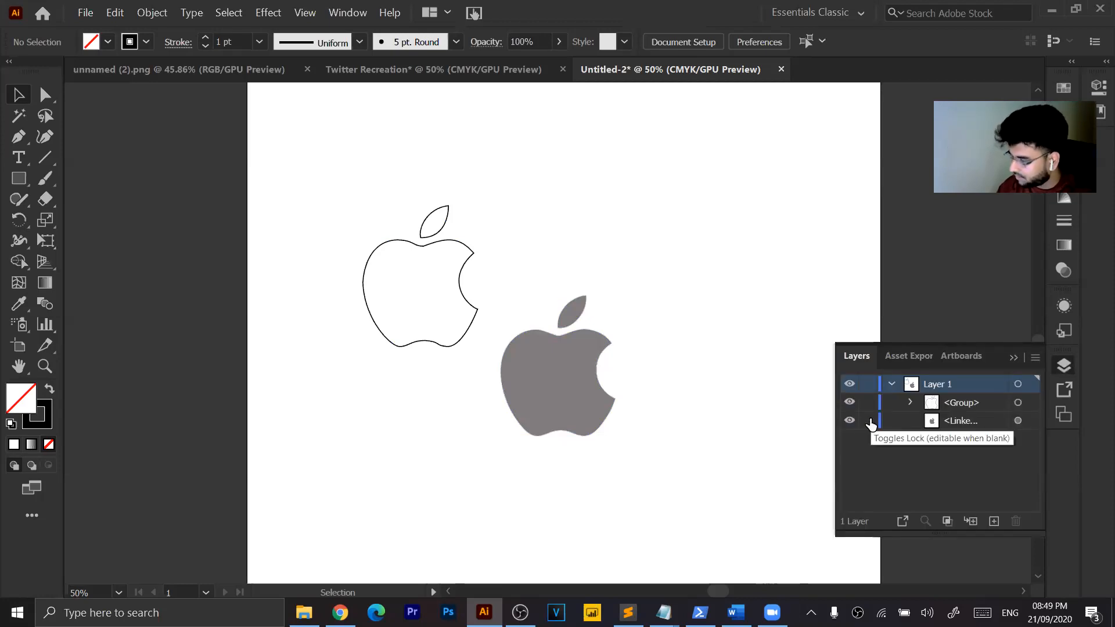
left_click(849, 423)
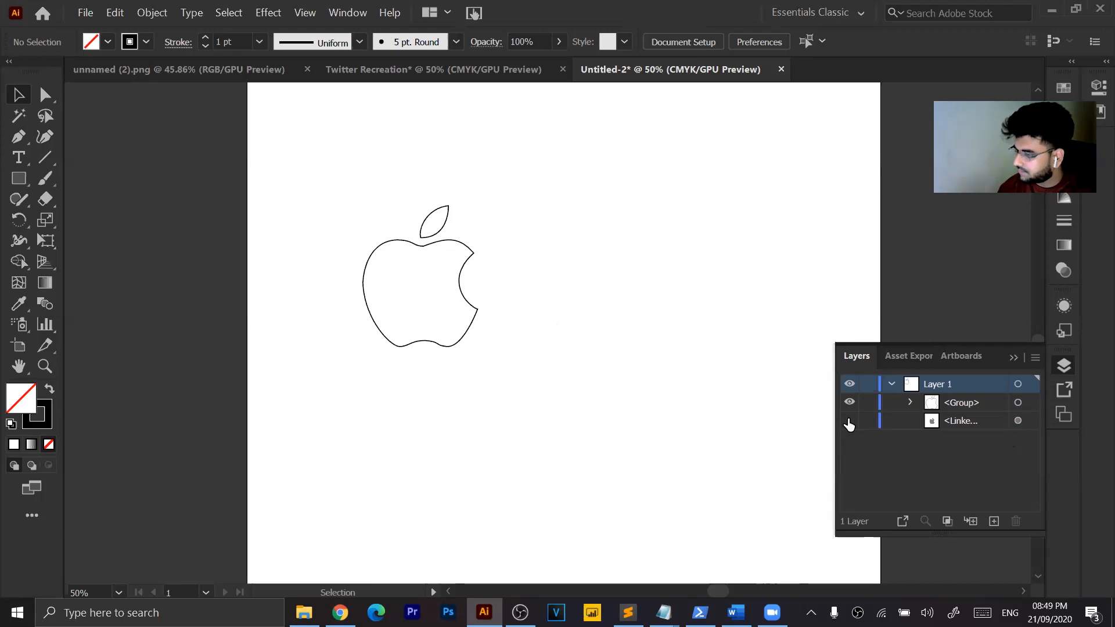
left_click(1015, 357)
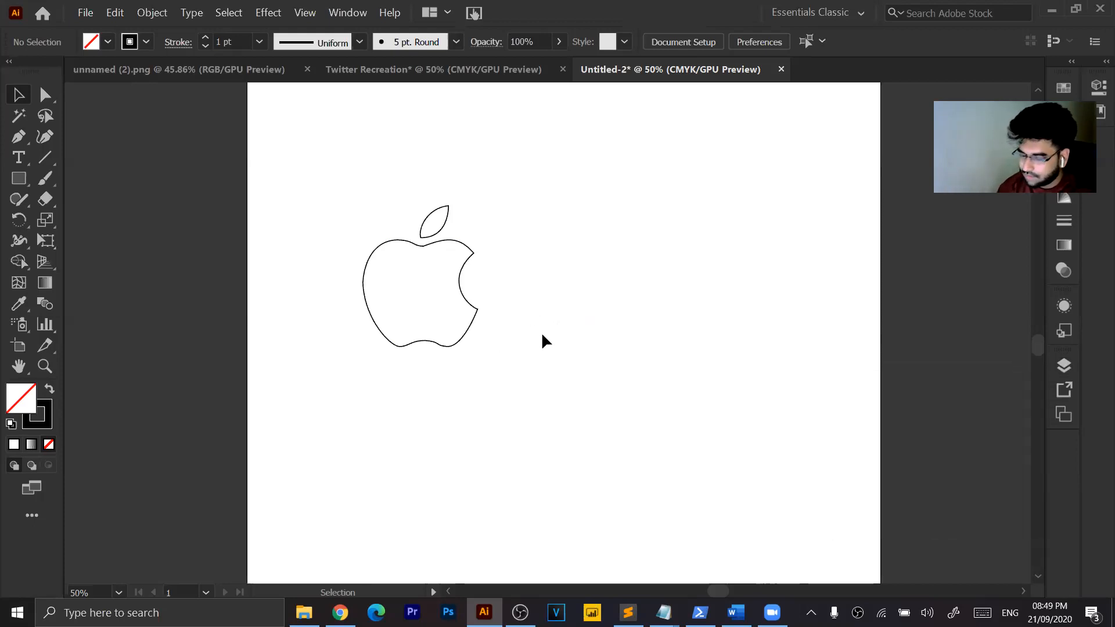
Move the grouped apple outline to the middle of the artboard.
left_click_drag(344, 205, 489, 292)
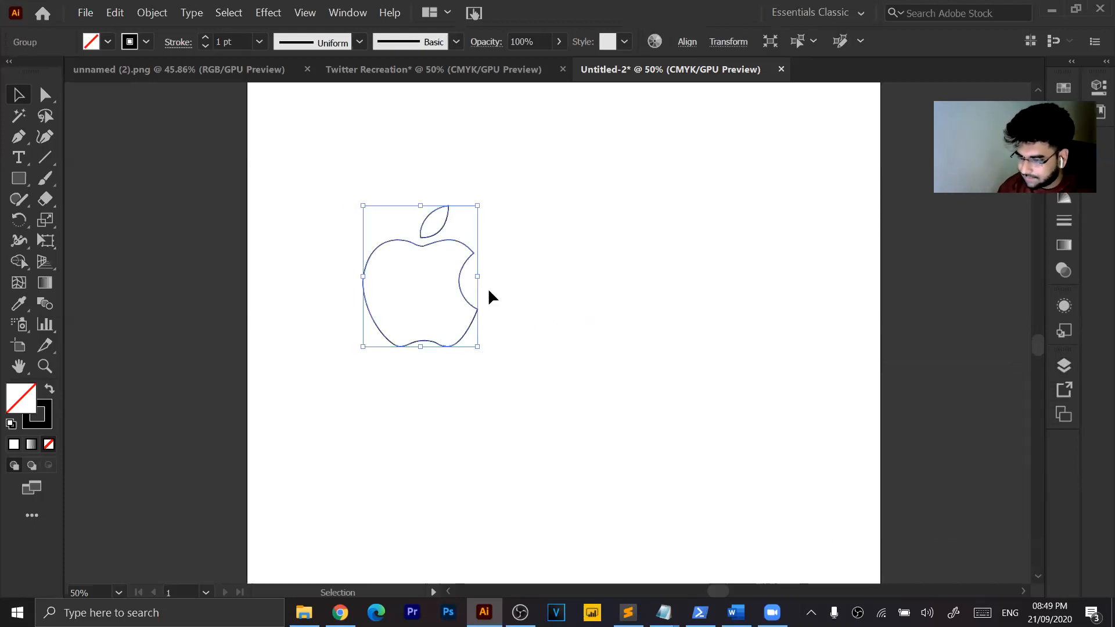
left_click(457, 276)
left_click(428, 244)
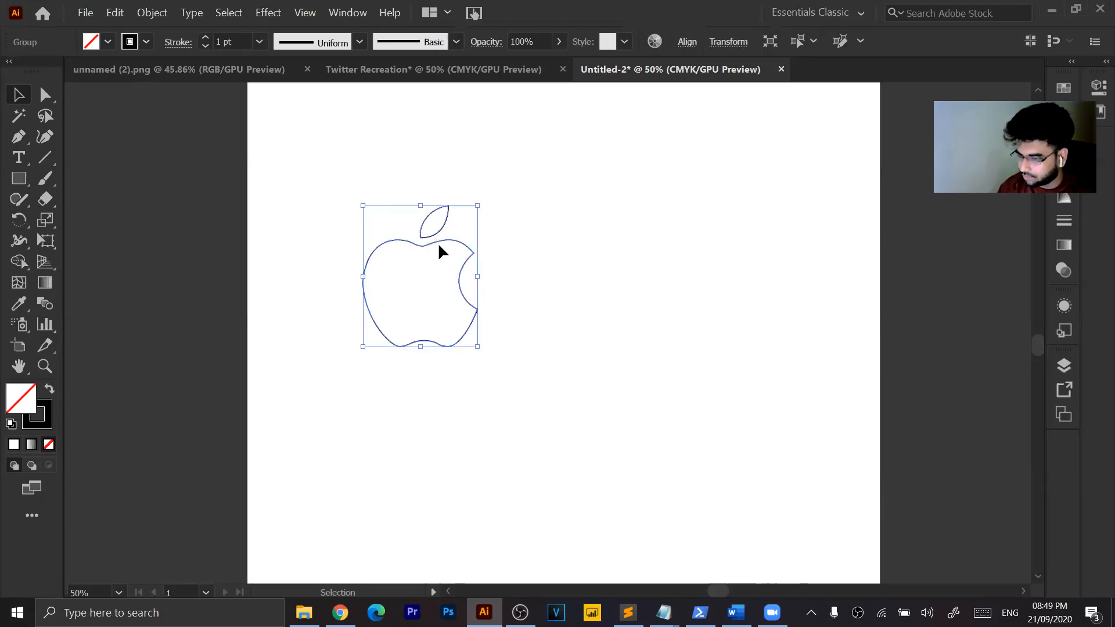
left_click_drag(461, 267, 608, 322)
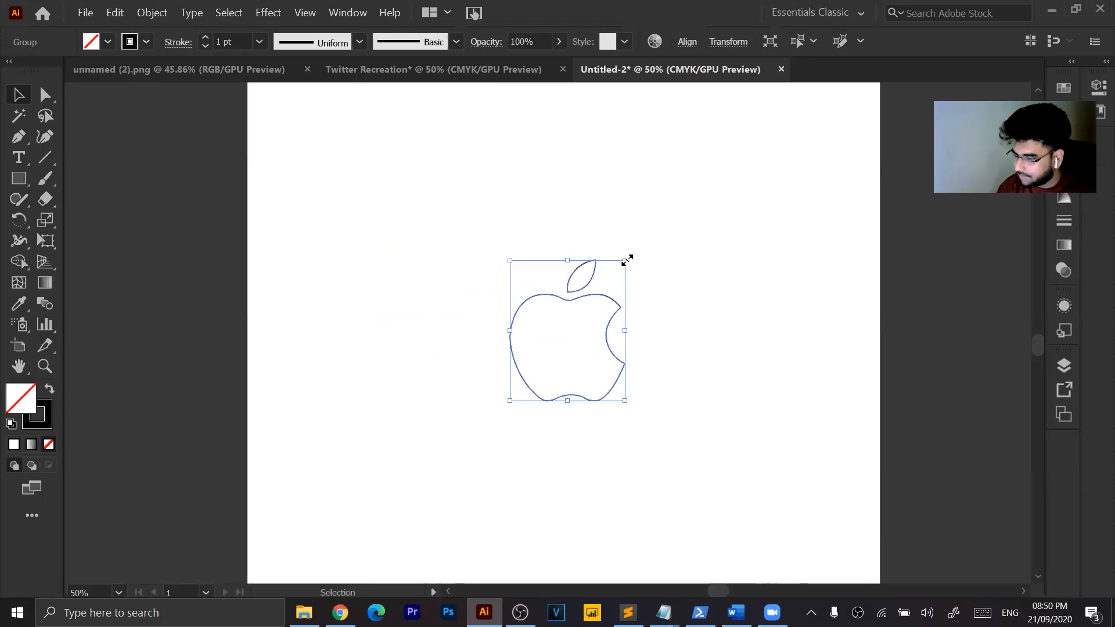
Enlarge the grouped apple outline proportionally to more than twice its size, extending it toward the upper right and lower left.
left_click_drag(626, 260, 837, 117)
key("ctrl+z")
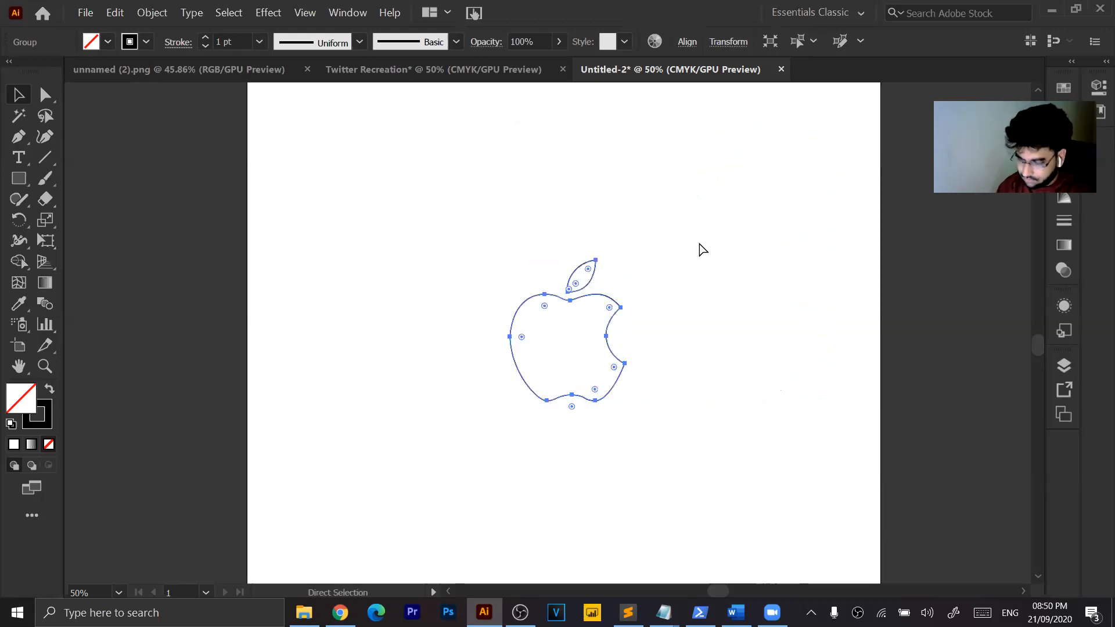
left_click_drag(626, 261, 754, 165)
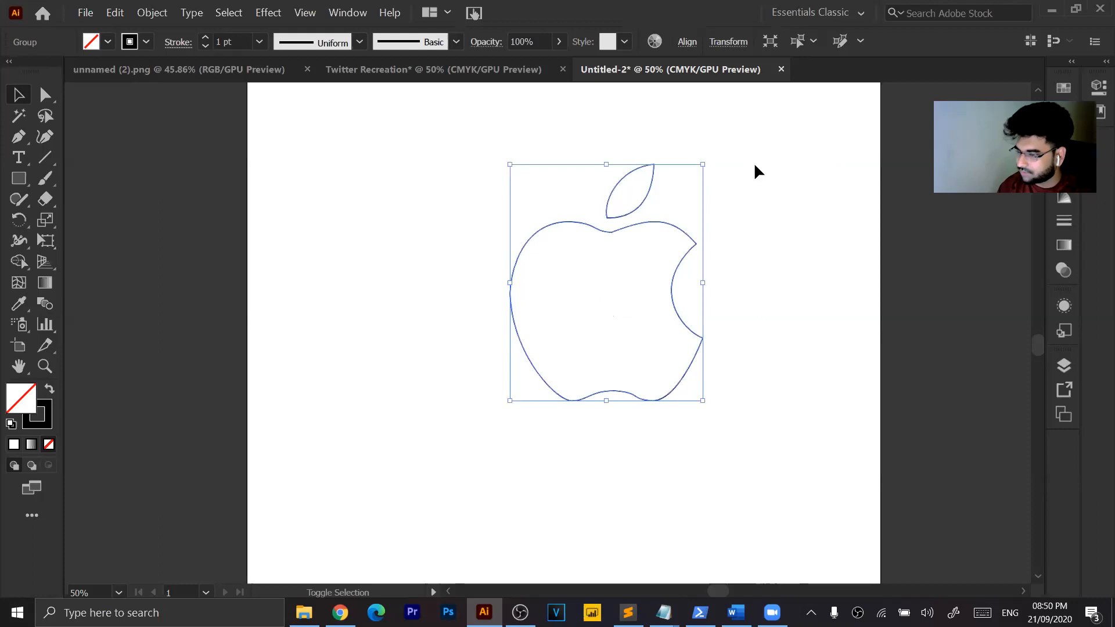
left_click_drag(514, 405, 436, 494)
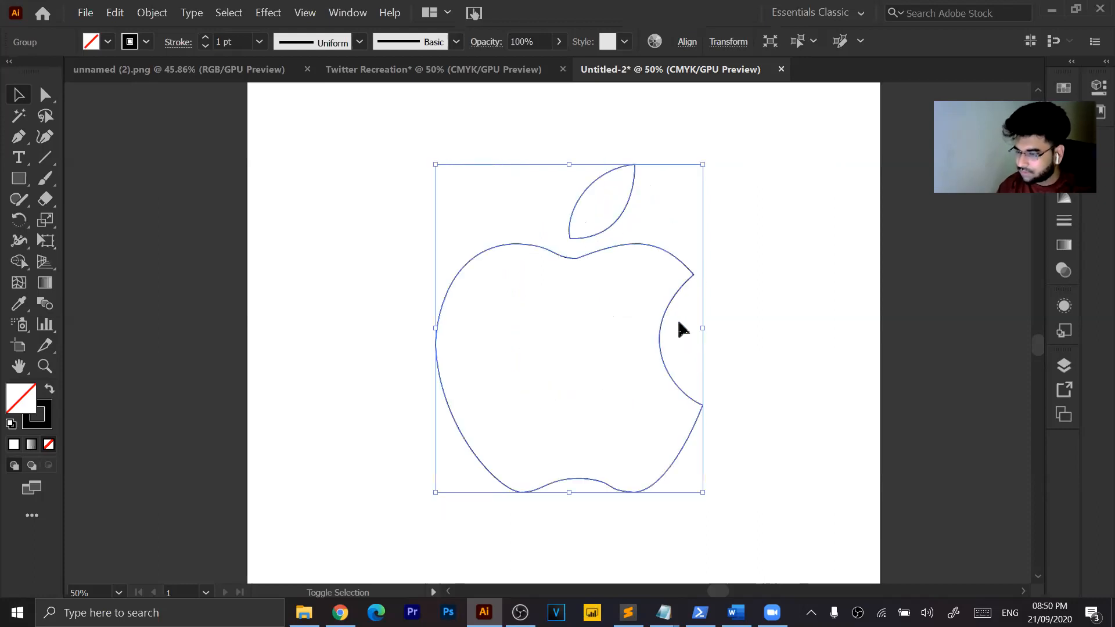
left_click(694, 319)
Try to smooth the top dip by pulling a short, horizontal pair of handles from its anchor with the Pen tool.
scroll(639, 255, "up", 5)
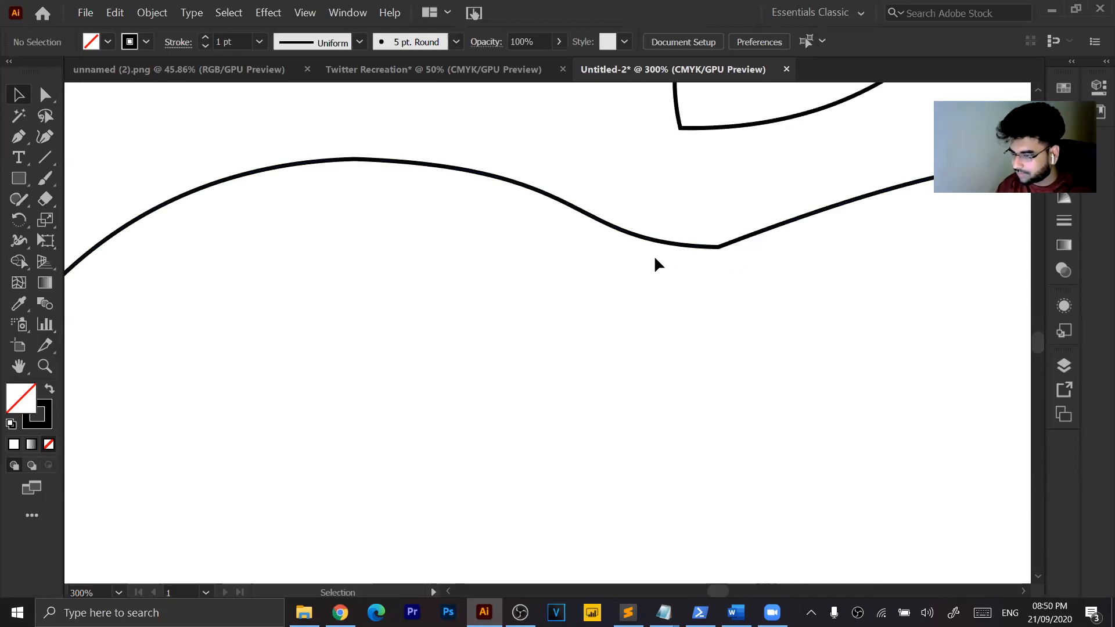
scroll(655, 256, "left", 5)
scroll(655, 256, "right", 4)
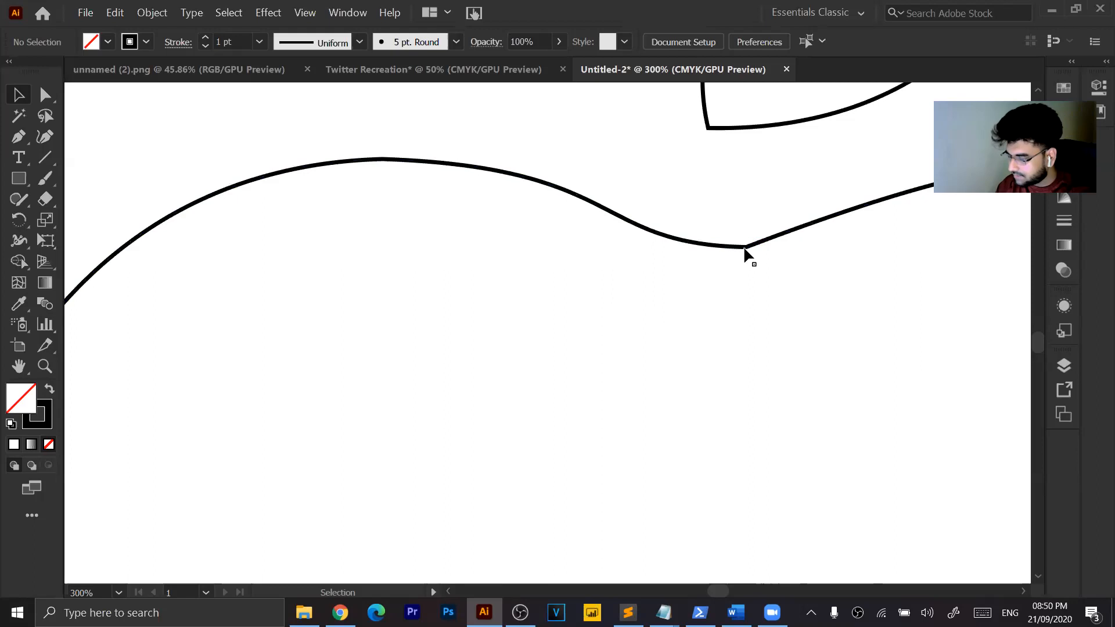
key("a")
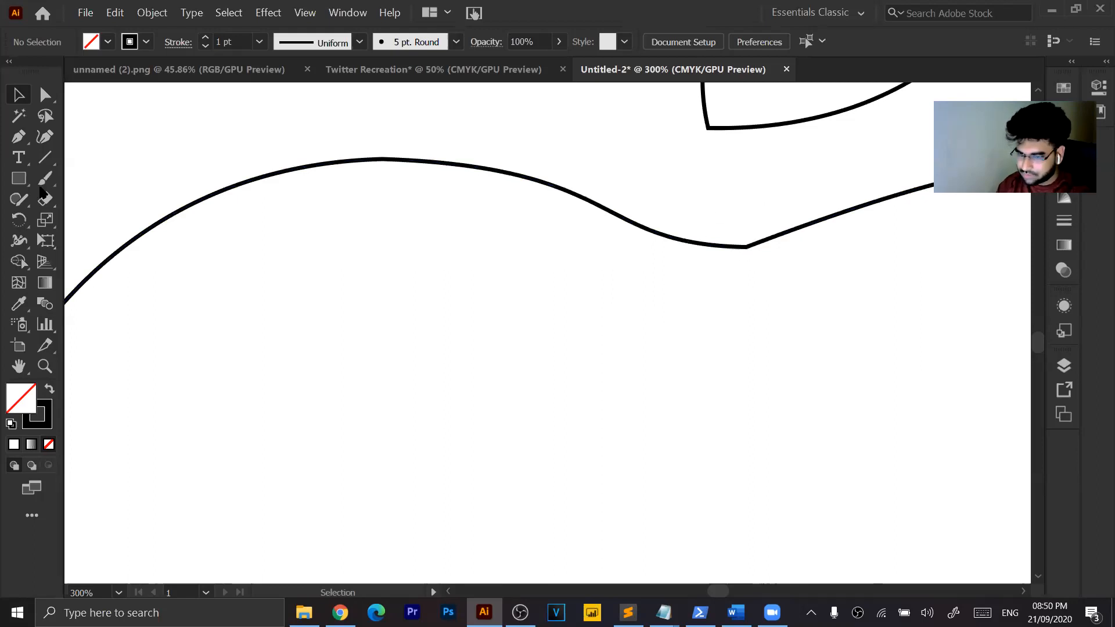
left_click(18, 138)
left_click(747, 246, "ctrl")
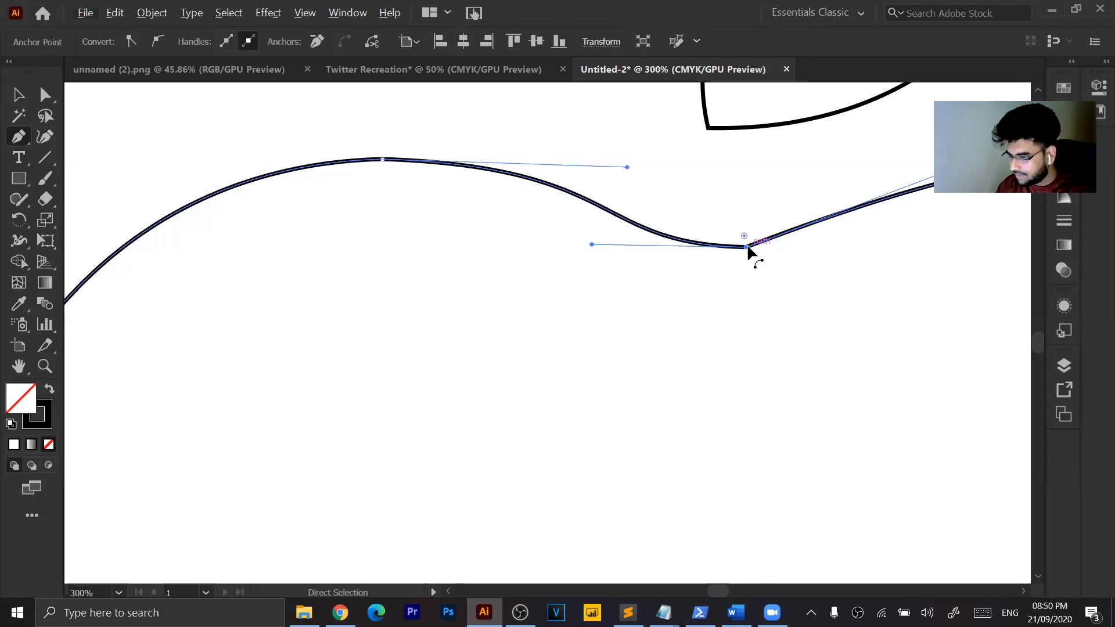
left_click_drag(746, 248, 804, 247)
scroll(778, 287, "left", 5)
scroll(778, 287, "right", 8)
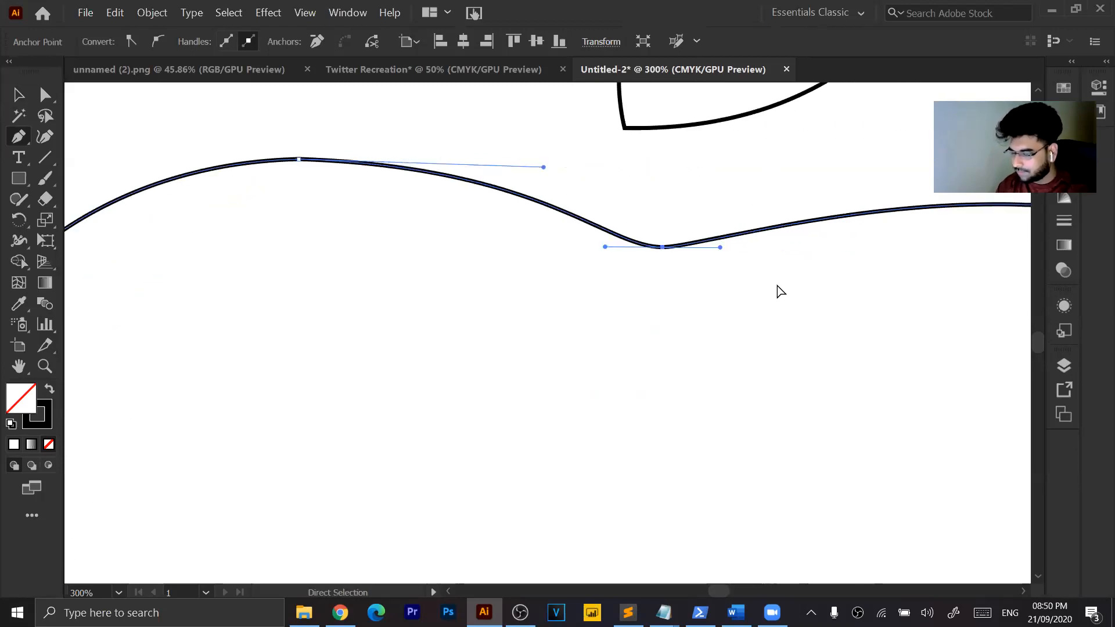
key("ctrl+z")
Try to convert the top dip's anchor to a corner point without handles.
left_click(663, 247, "alt")
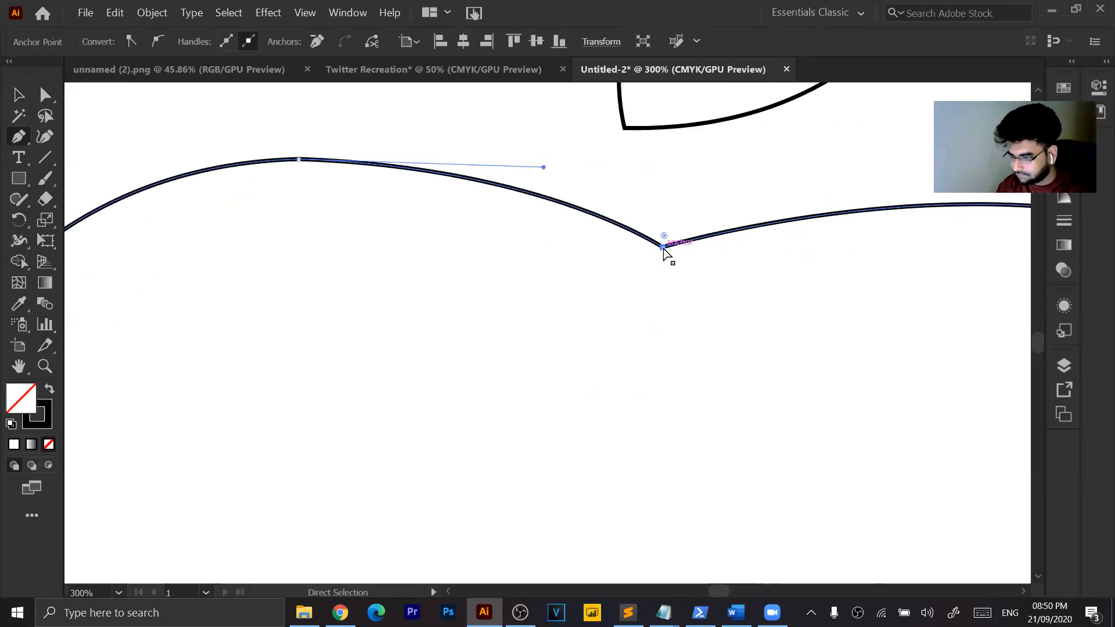
key("ctrl+z")
left_click(663, 247)
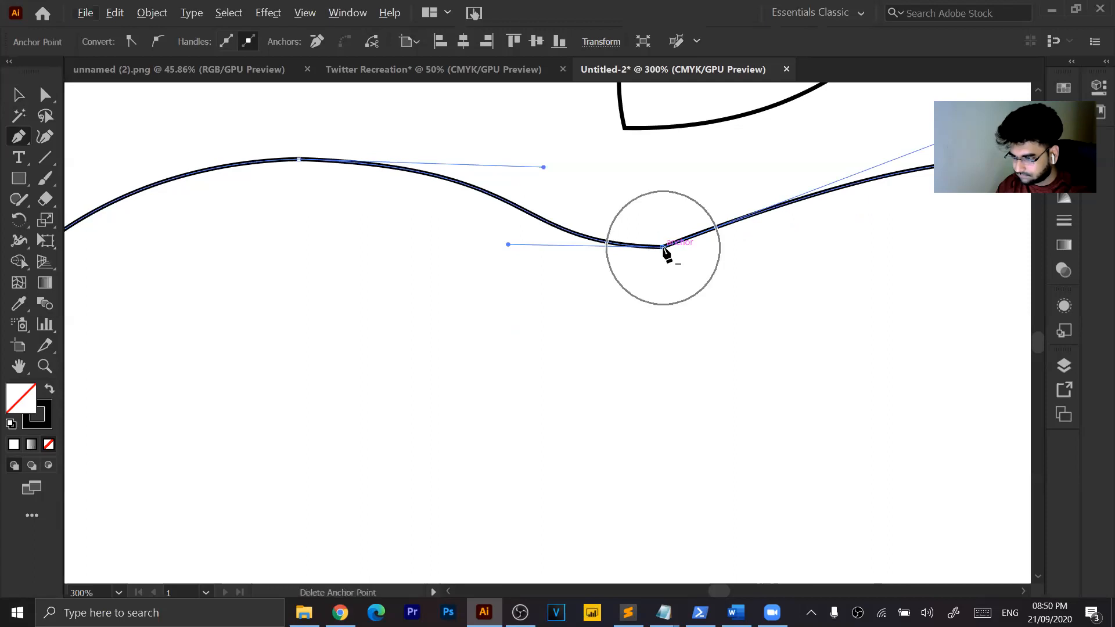
key("ctrl+z")
Try new short, nearly horizontal handles on the top dip's anchor and judge the shape against the whole apple.
left_click_drag(663, 248, 715, 244)
key("ctrl+minus")
key("ctrl+minus")
key("ctrl+minus")
key("ctrl+minus")
key("ctrl+minus")
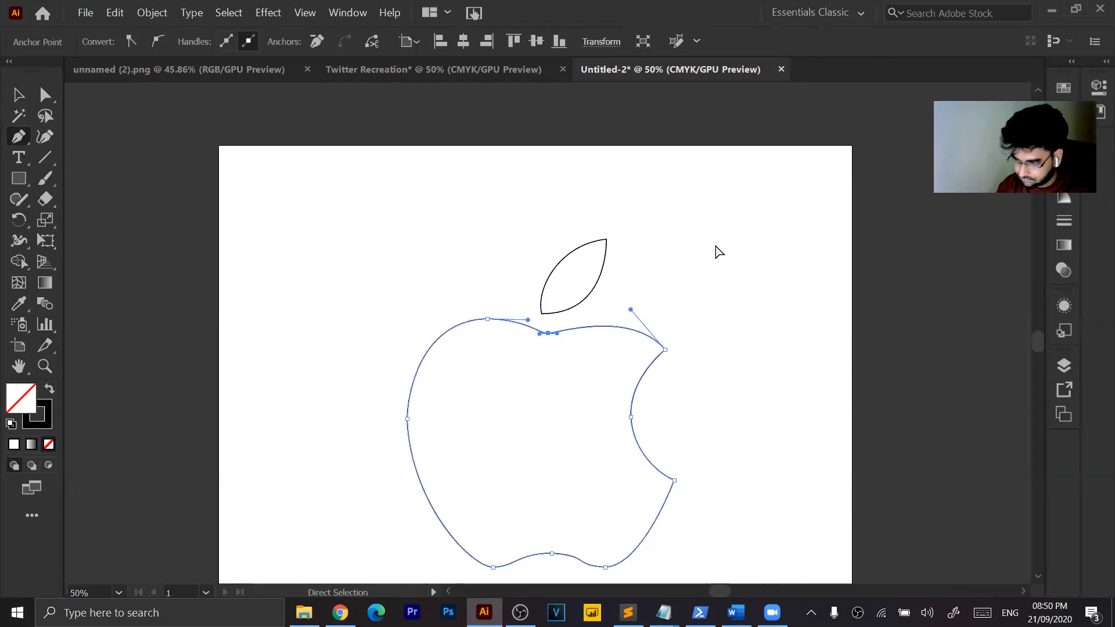
key("ctrl+z")
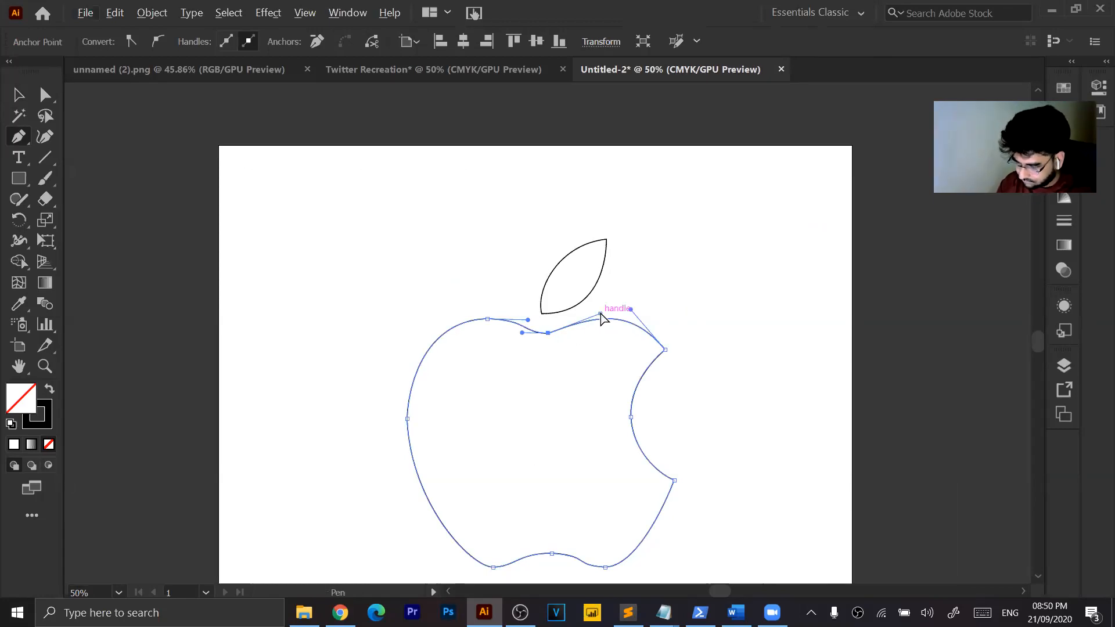
Shorten the right handle of the top dip's anchor to flatten the start of the right lobe slightly.
key("ctrl+plus")
key("ctrl+plus")
key("ctrl+plus")
key("ctrl+plus")
key("ctrl+plus")
key("ctrl+plus")
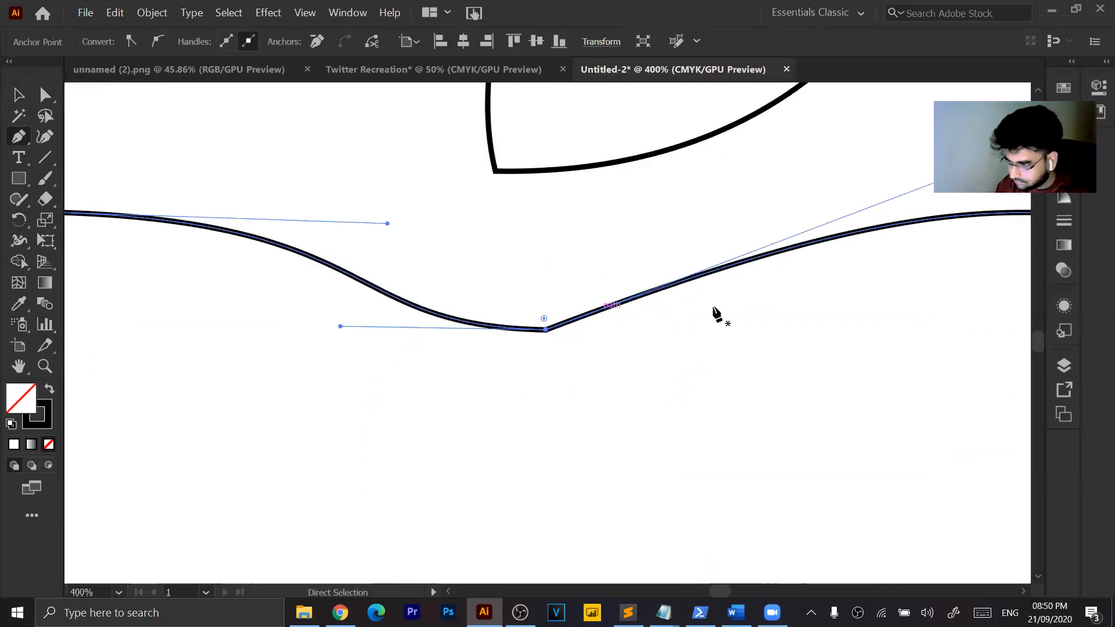
scroll(804, 316, "right", 3)
mouse_move(742, 173)
left_mouse_down()
mouse_move(528, 237)
mouse_move(551, 218)
mouse_move(524, 194)
mouse_move(553, 201)
mouse_move(624, 181)
mouse_move(677, 184)
left_mouse_up()
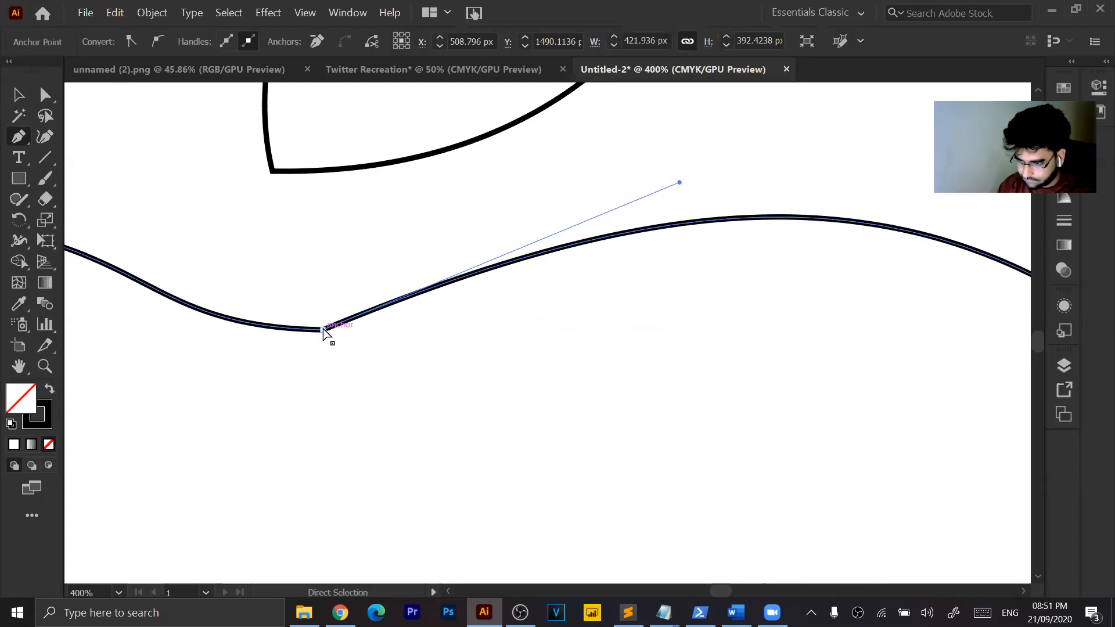
Slightly round the sharp corner at the apple body's top dip by adjusting its live corner radius, then deselect the path.
scroll(323, 331, "left", 5)
scroll(324, 332, "right", 1)
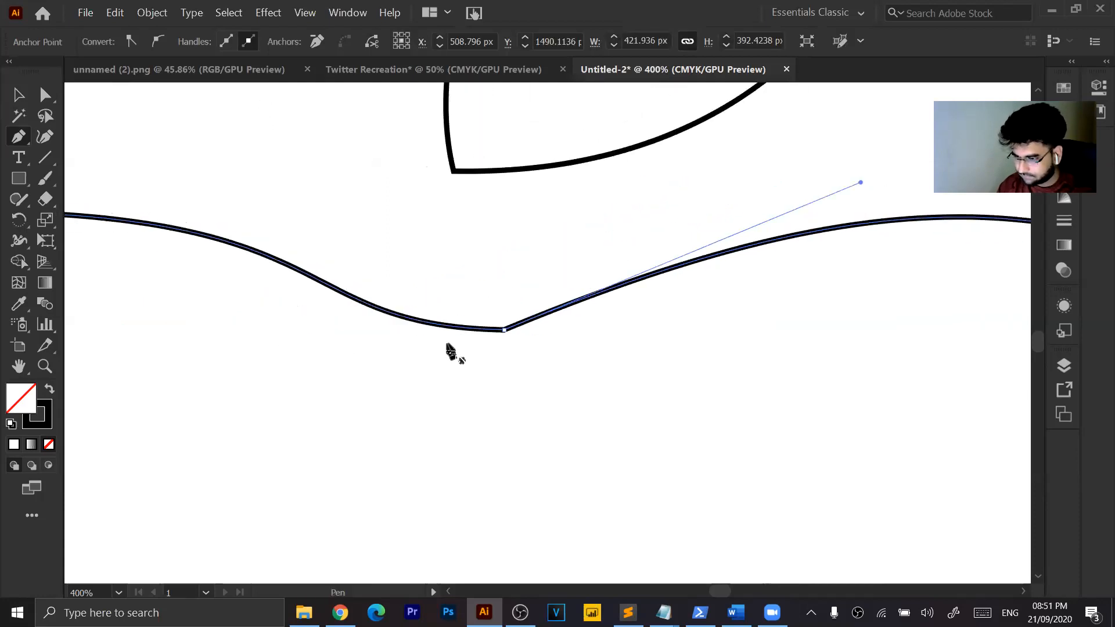
left_click(504, 330, "ctrl")
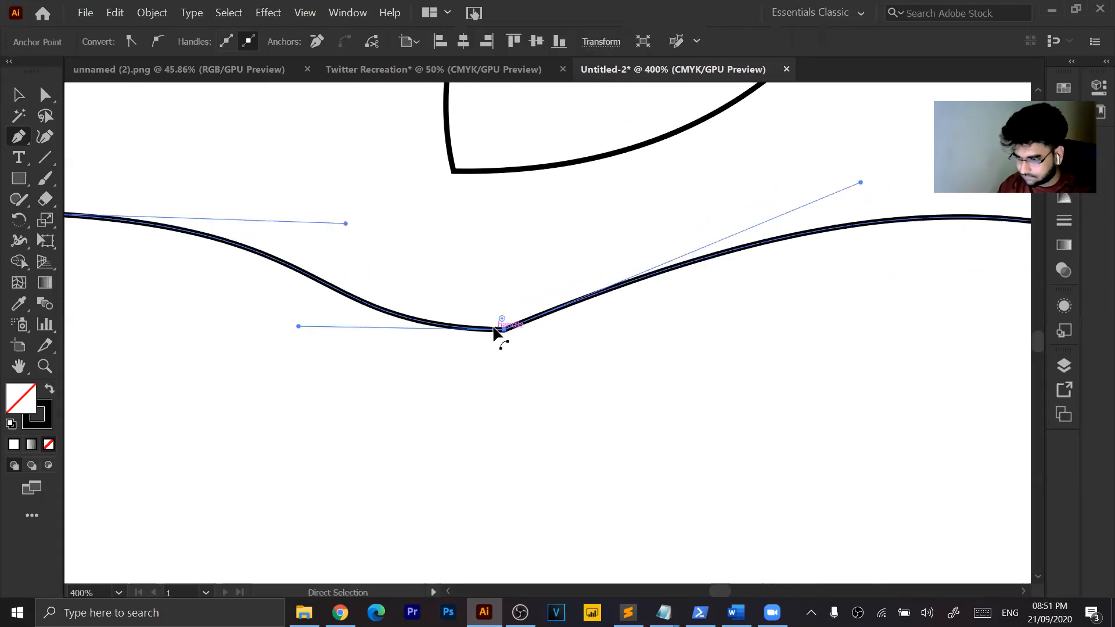
left_click_drag(502, 329, 471, 246)
left_click(595, 414, "ctrl")
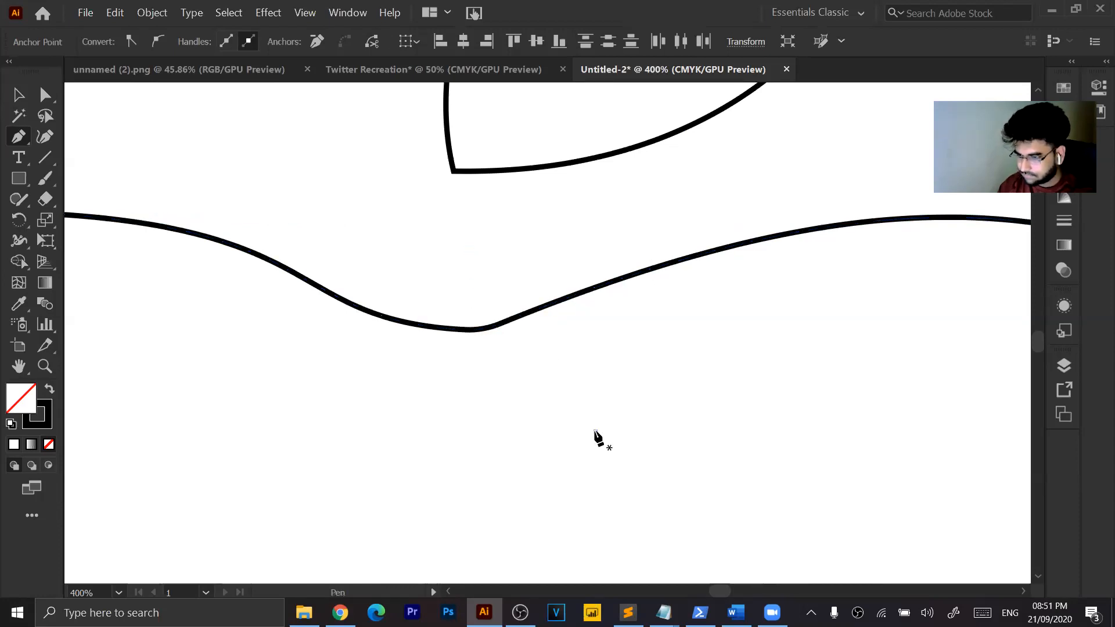
left_click(595, 431)
key("Escape")
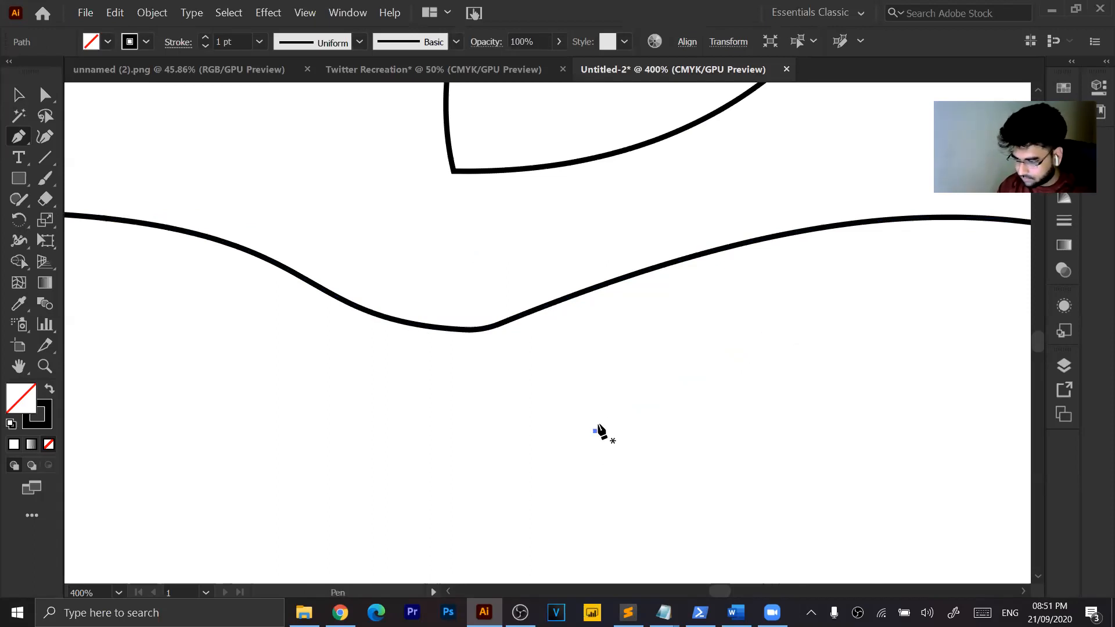
left_click(598, 433, "ctrl")
Fill the grouped leaf and body with the default white-to-black linear gradient, trying the reversed direction before restoring the original one.
key("ctrl+minus")
key("ctrl+minus")
key("ctrl+minus")
key("ctrl+minus")
key("ctrl+minus")
key("ctrl+minus")
key("ctrl+minus")
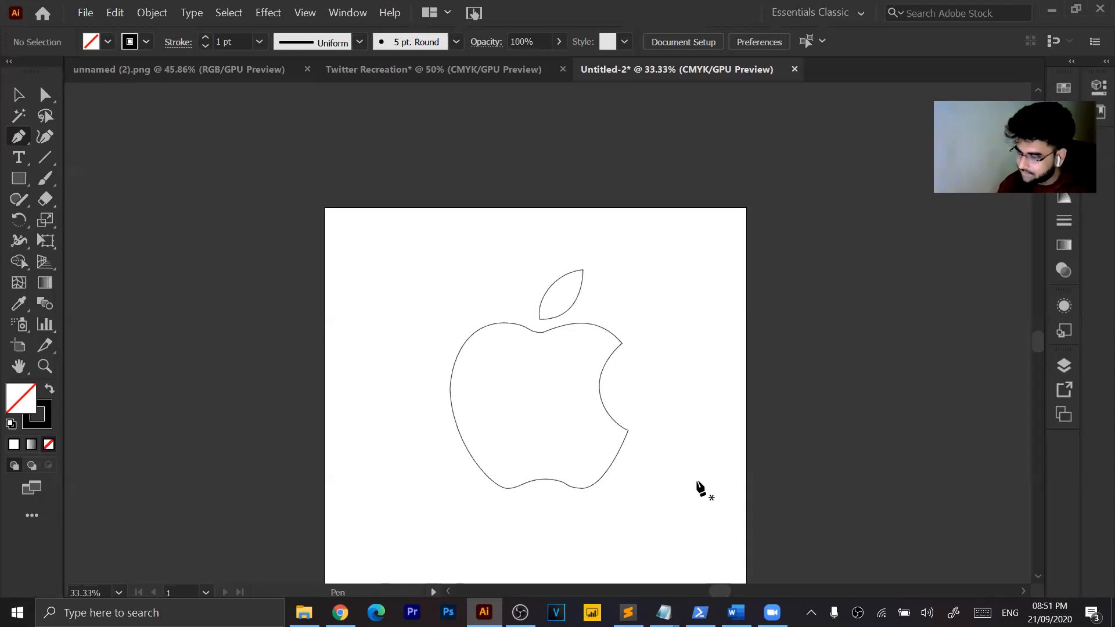
left_click(19, 95)
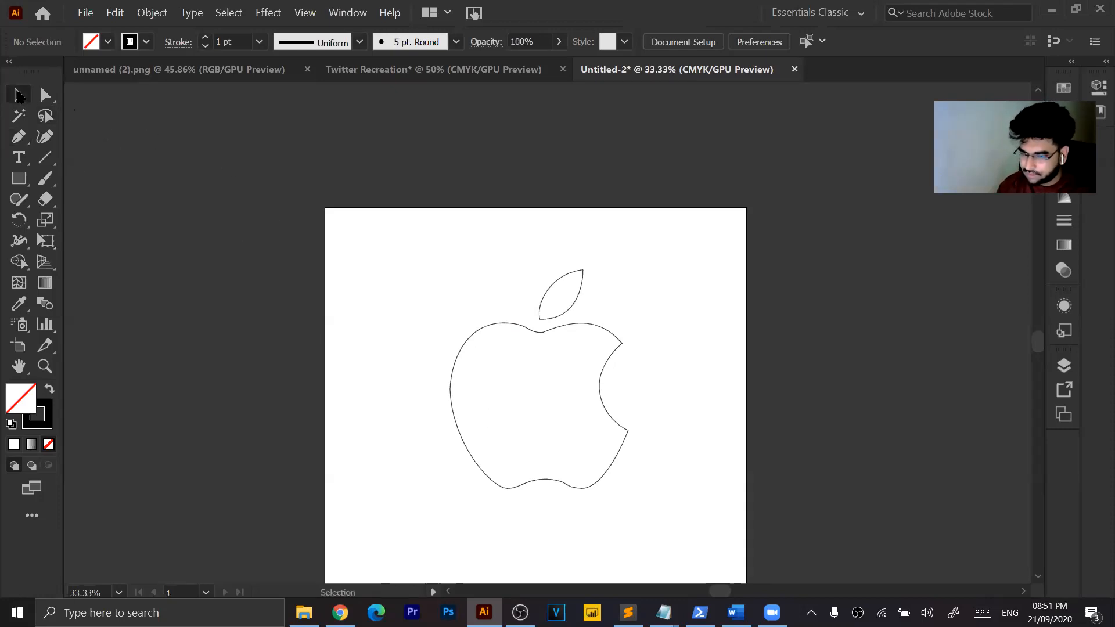
left_click(604, 367)
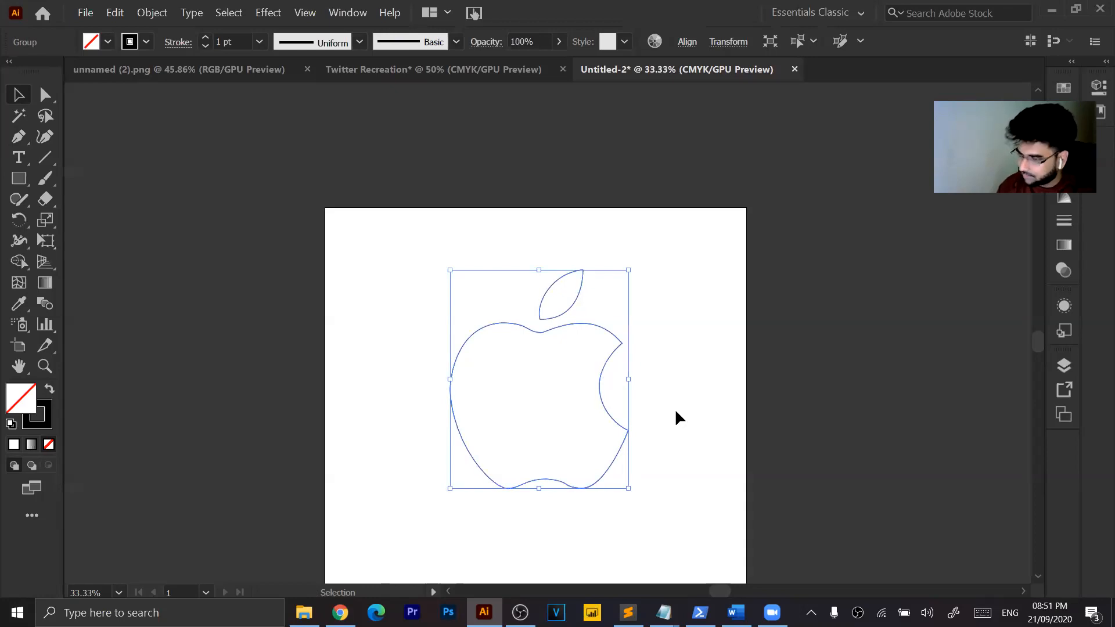
left_click(31, 445)
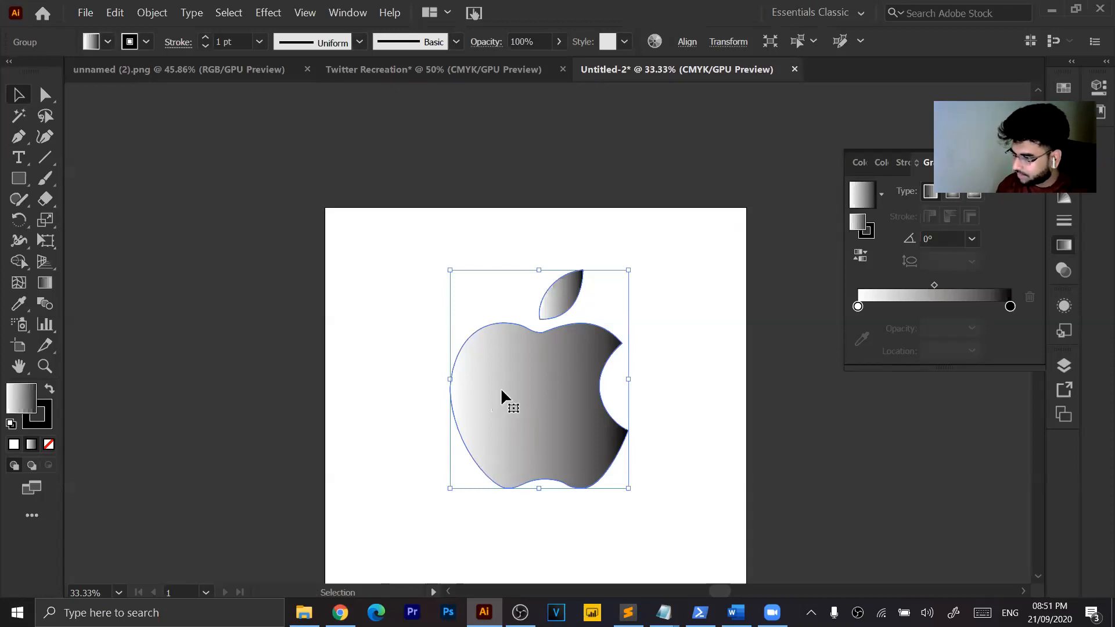
left_click(860, 257)
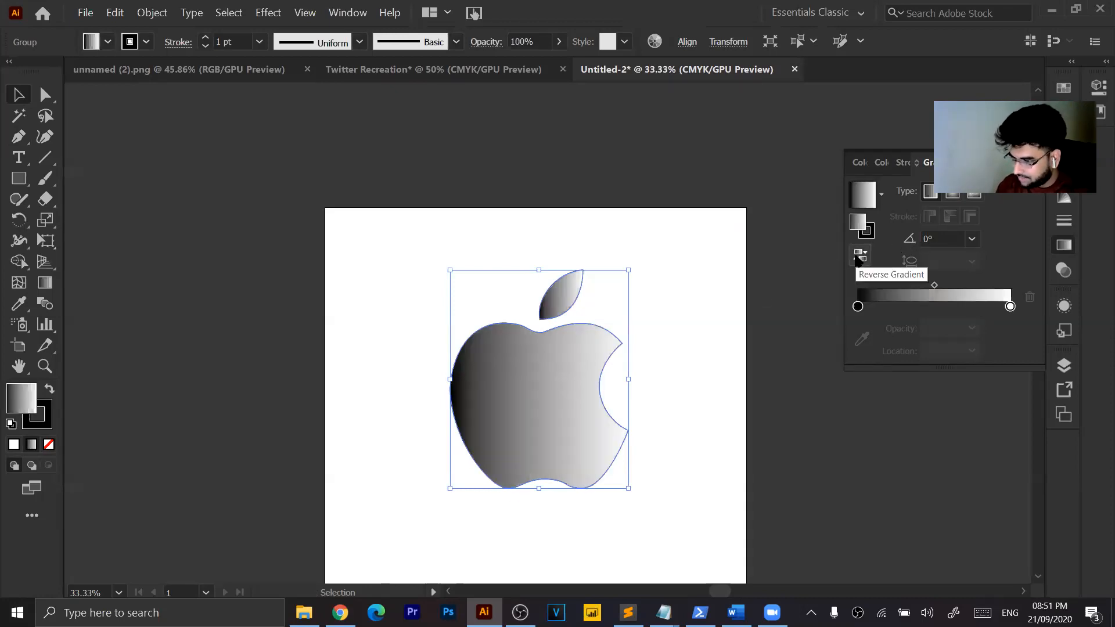
left_click(860, 257)
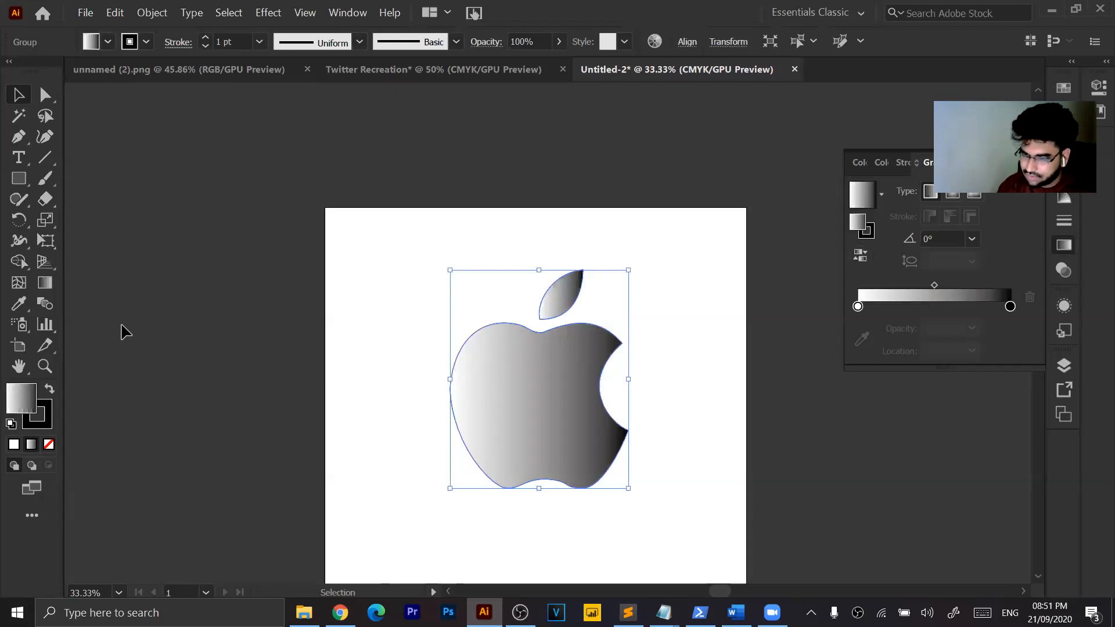
Redirect the gradient diagonally across the whole logo, from its upper right to its lower left, at about -132.5°.
left_click(49, 283)
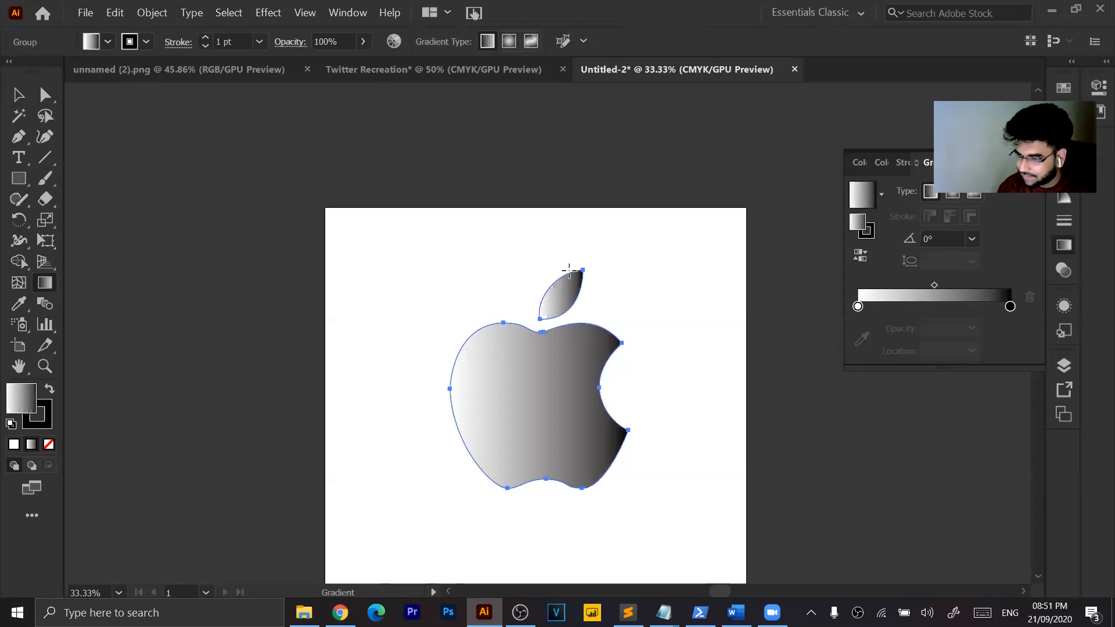
left_click_drag(563, 293, 560, 521)
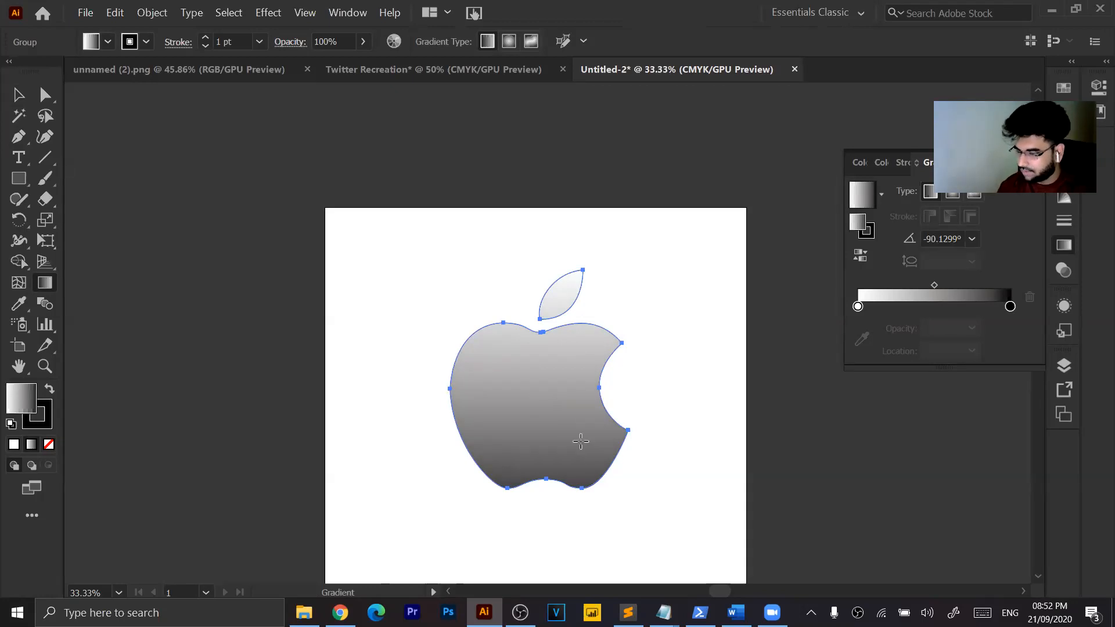
left_click_drag(624, 281, 446, 476)
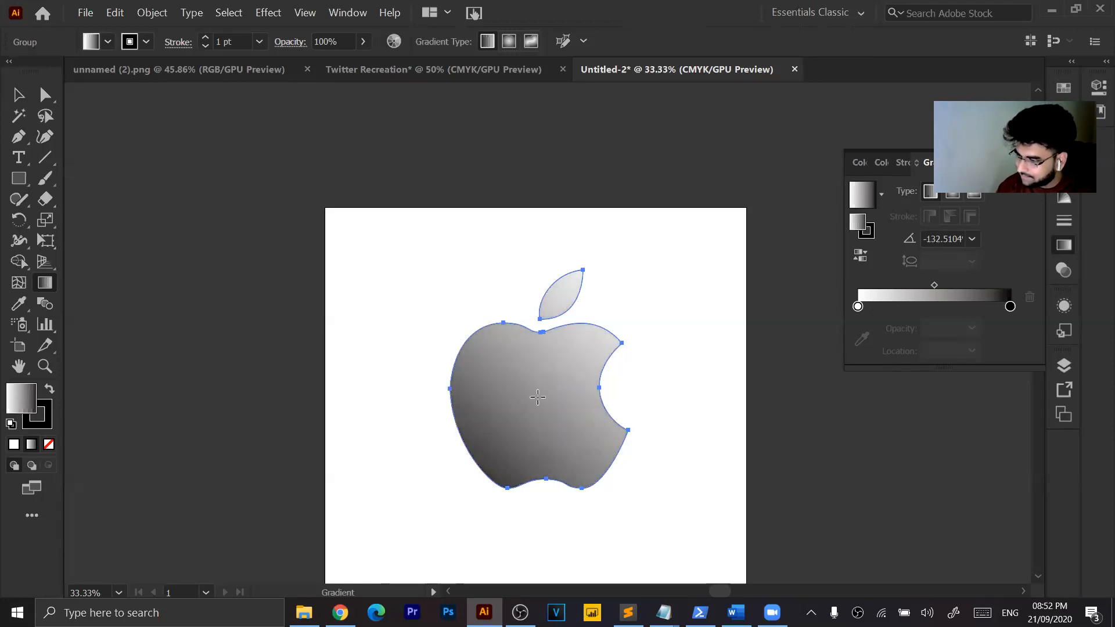
Change the gradient's black end stop to a medium gray swatch.
double_click(1010, 306)
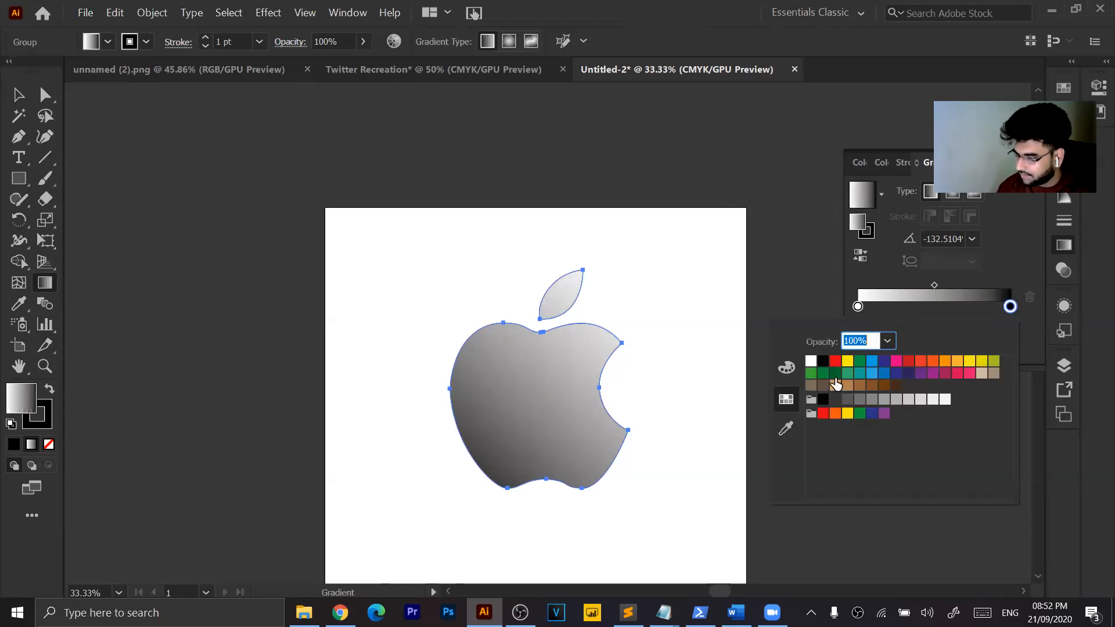
left_click(860, 399)
left_click(873, 400)
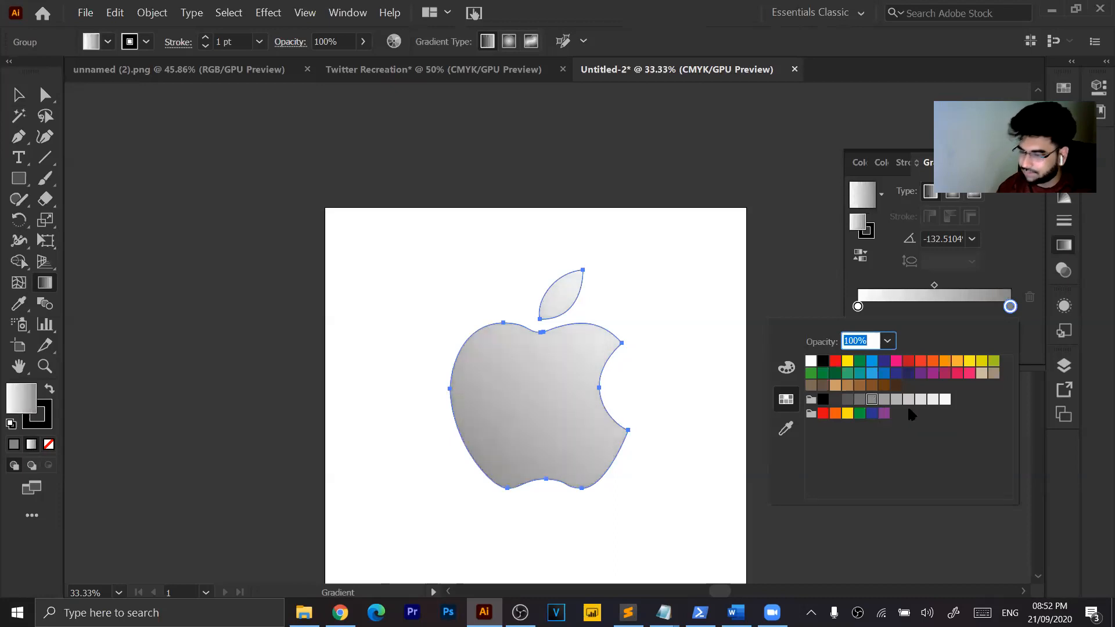
left_click(21, 90)
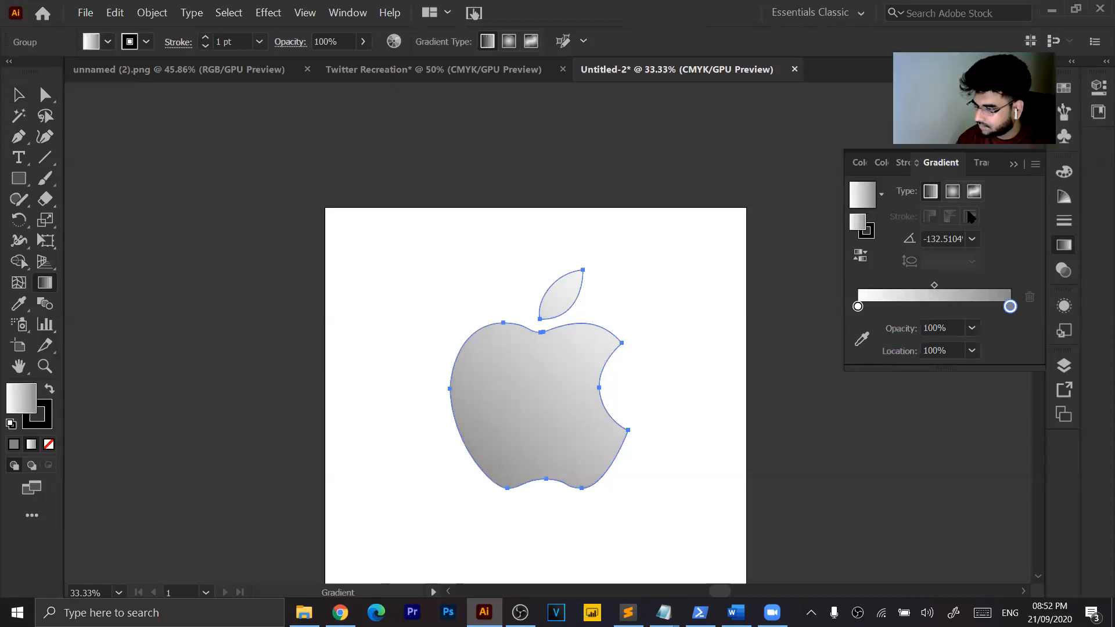
key("v")
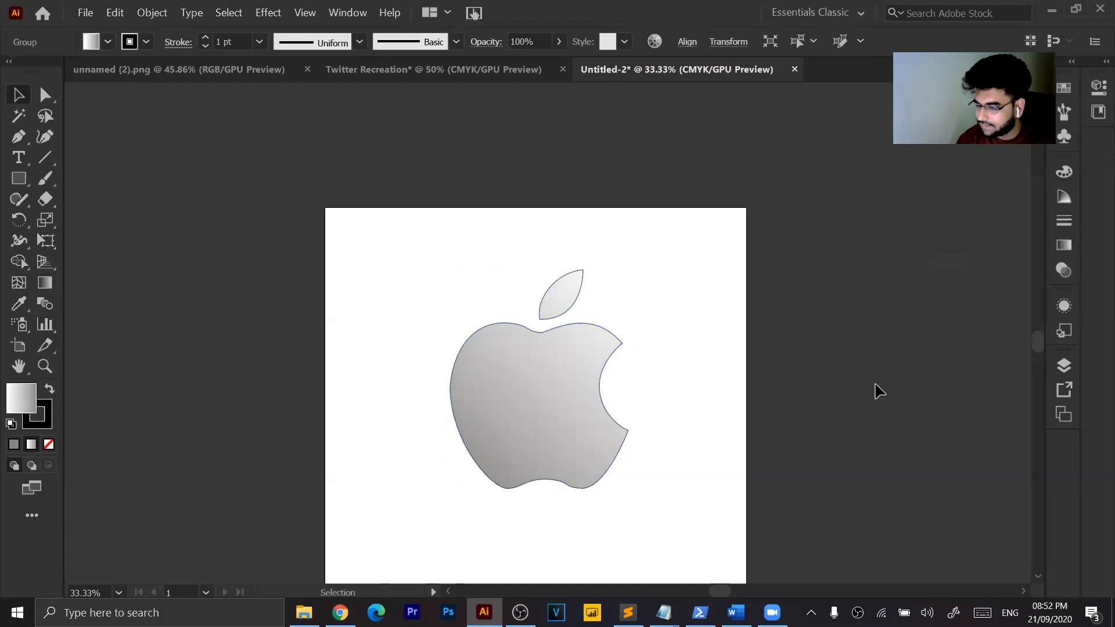
Apply a Stylize Drop Shadow effect to the grouped logo and deselect it.
left_click(538, 408)
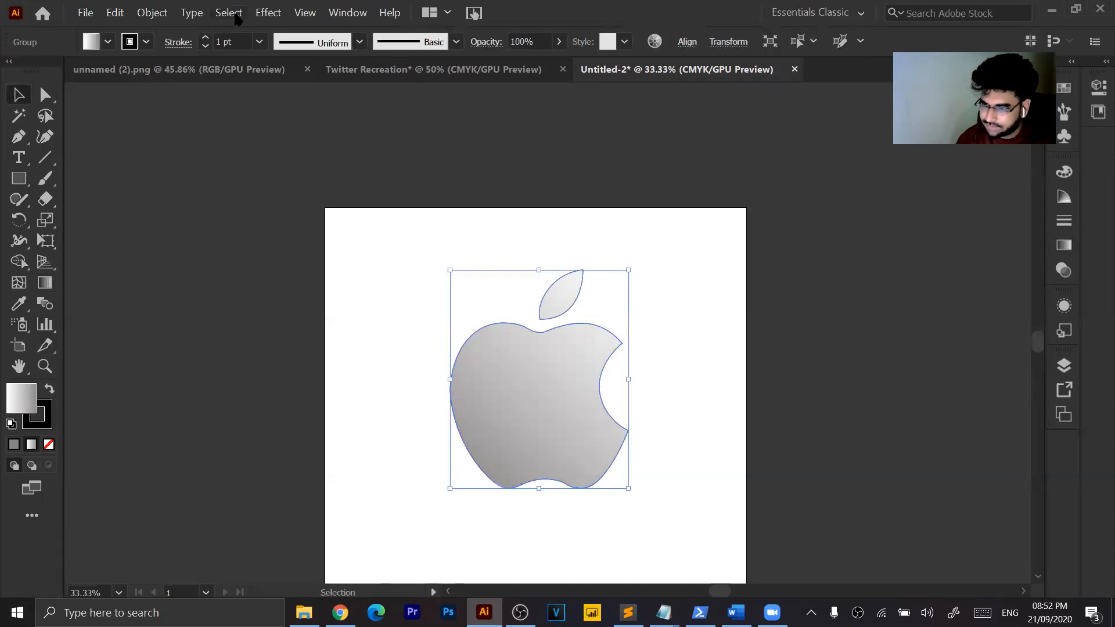
left_click(268, 12)
mouse_move(343, 199)
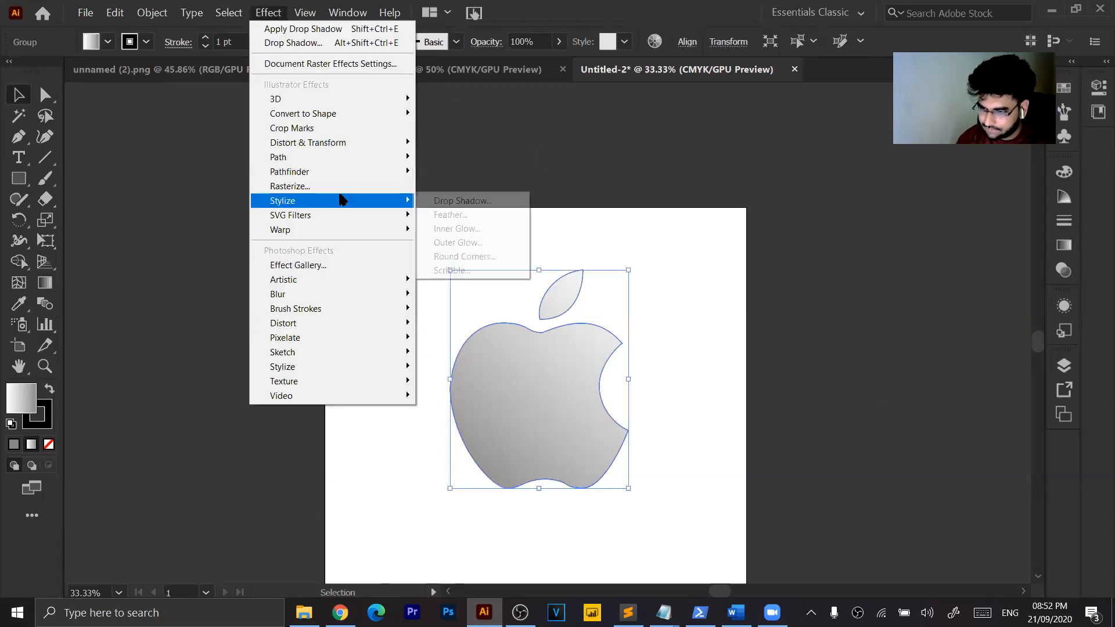
left_click(462, 201)
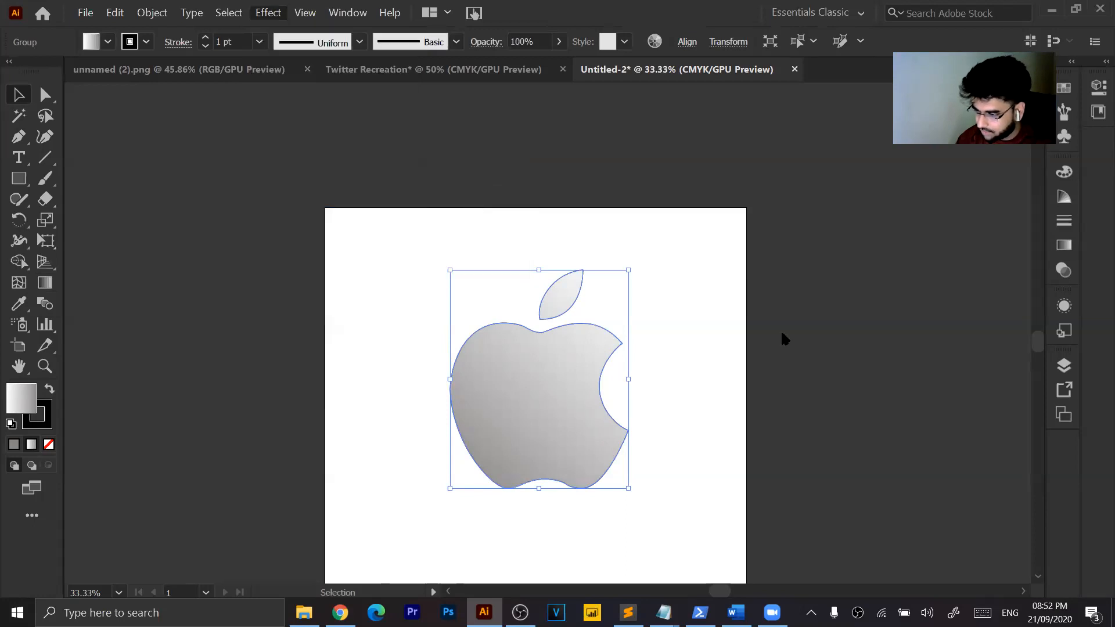
left_click(934, 337)
left_click(849, 349)
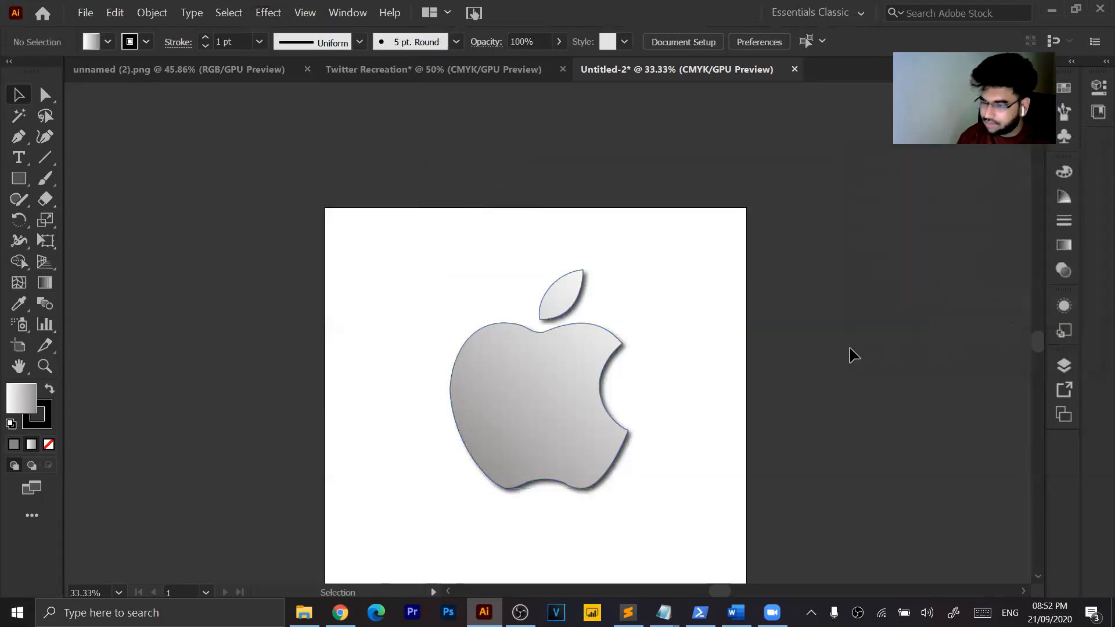
scroll(664, 280, "down", 3)
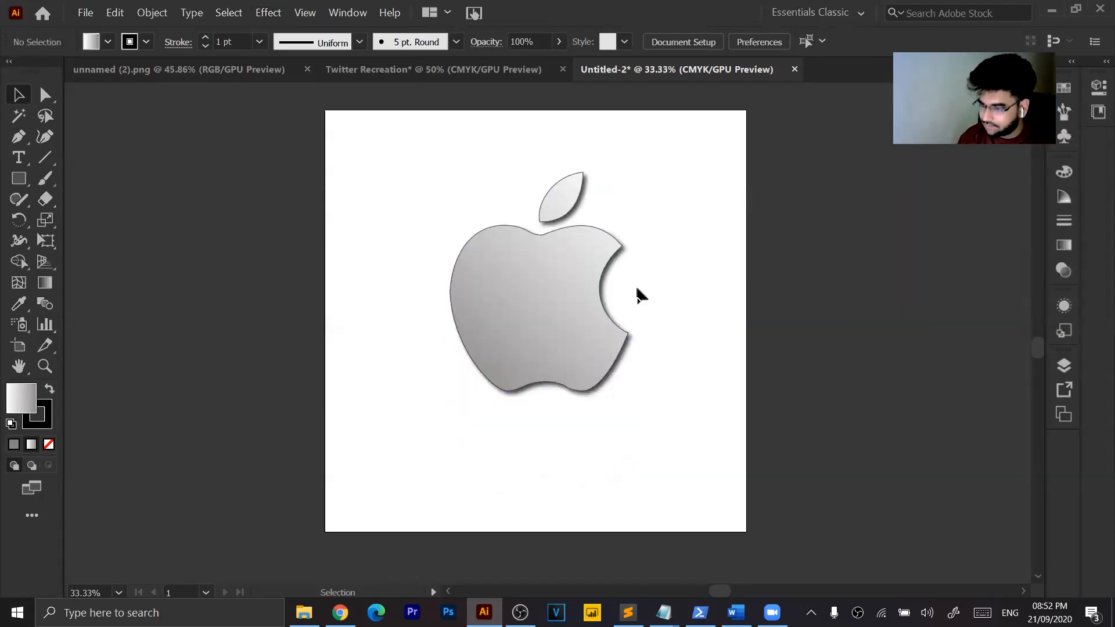
left_click(561, 283)
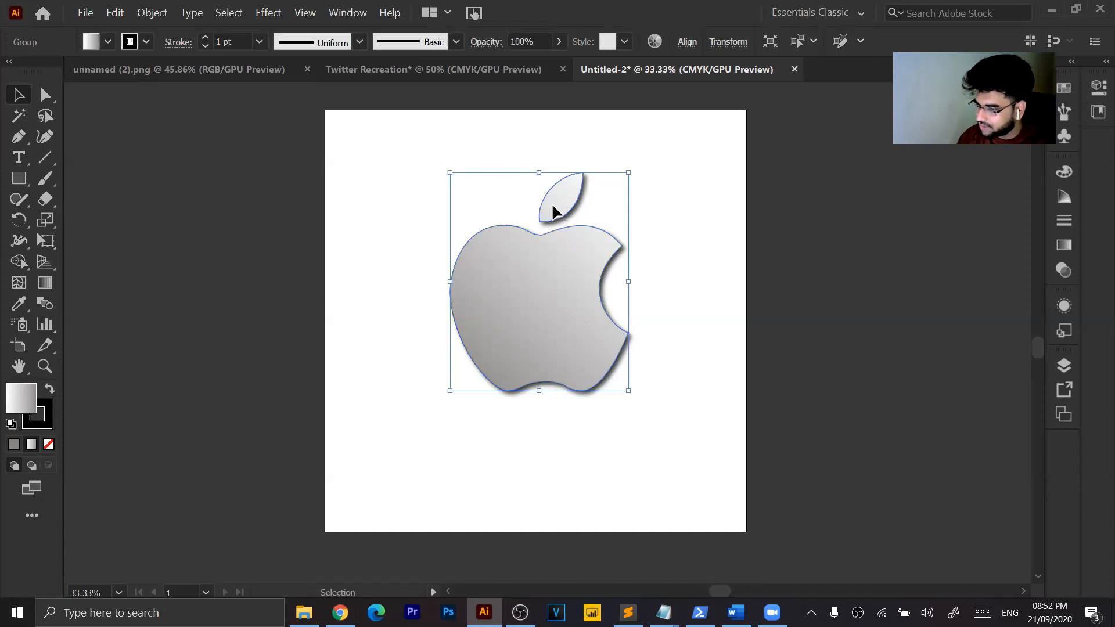
key("ctrl+shift+a")
left_click(500, 305)
left_click(500, 305, "shift")
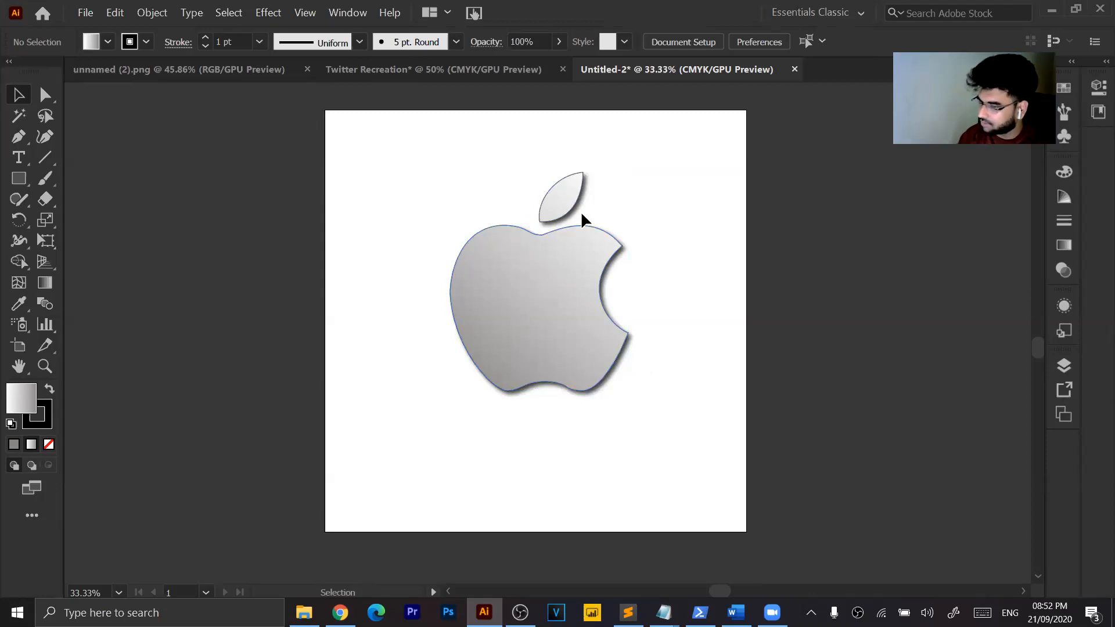
left_click(491, 226)
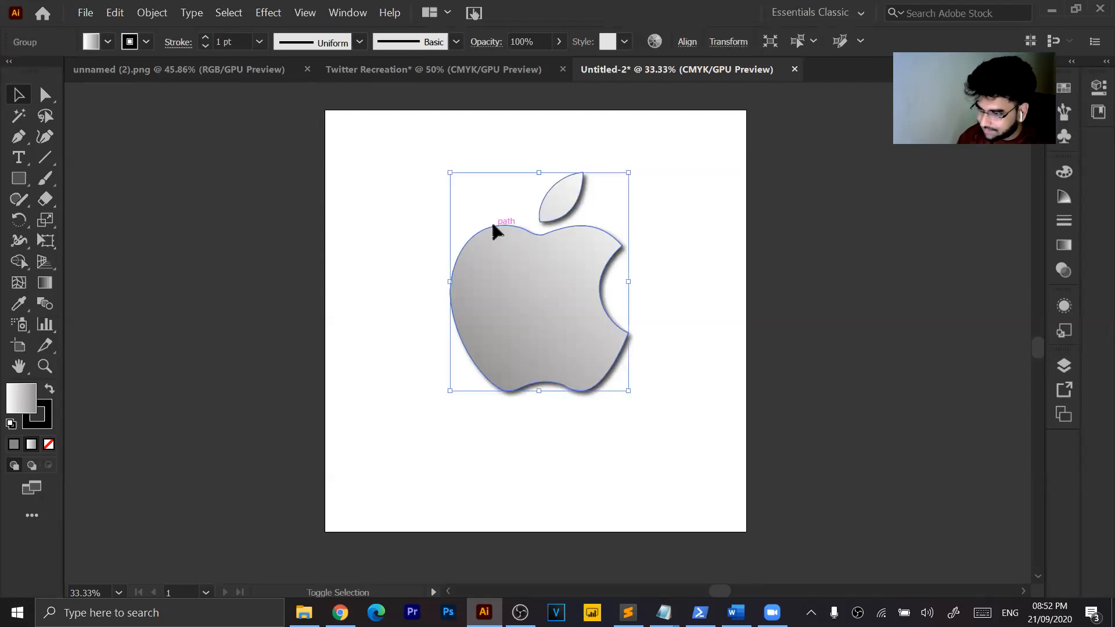
key("ctrl+shift+a")
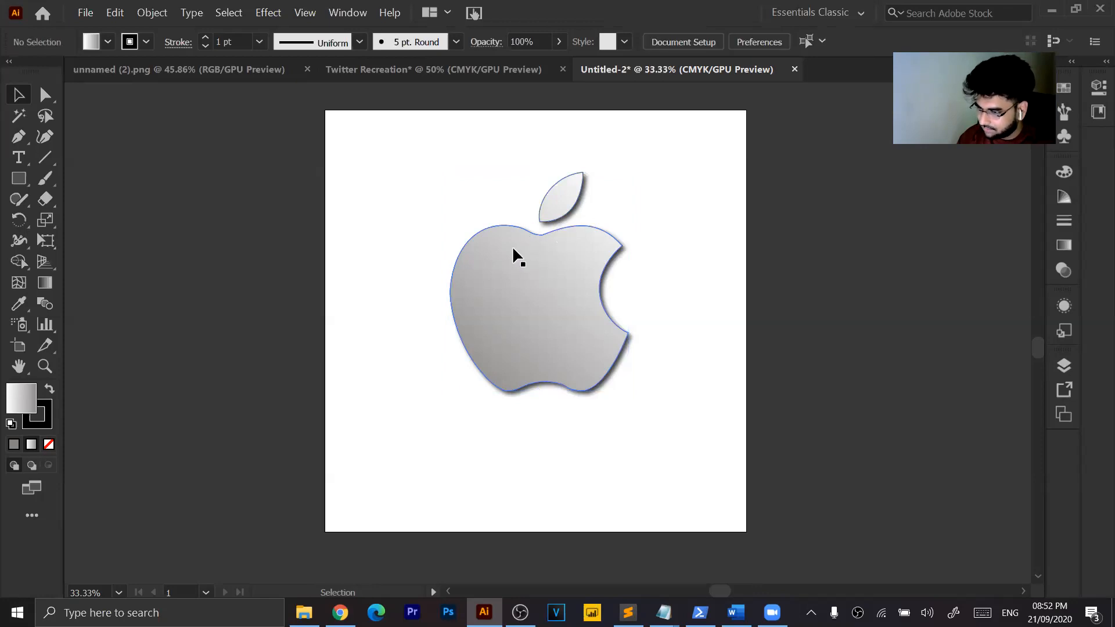
left_click(471, 239)
key("ctrl+shift+a")
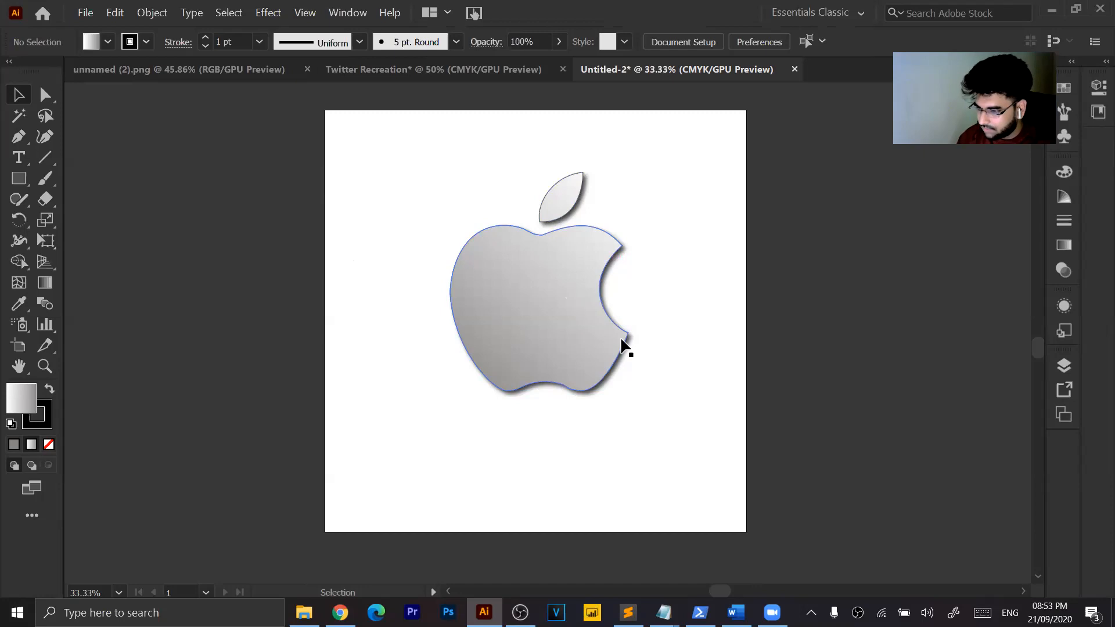
left_click(19, 220)
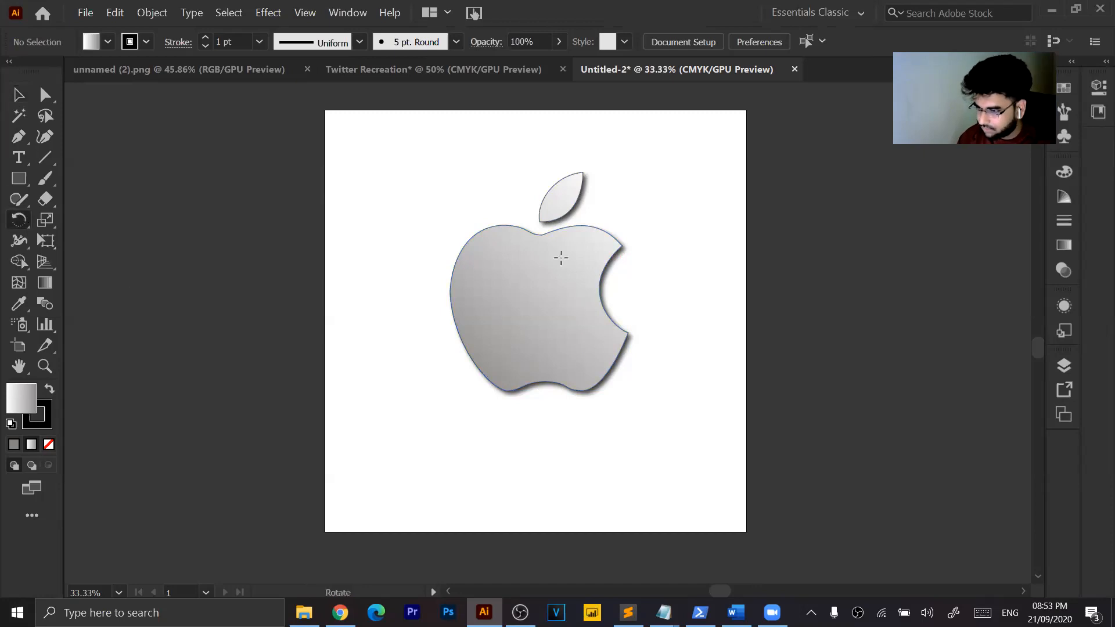
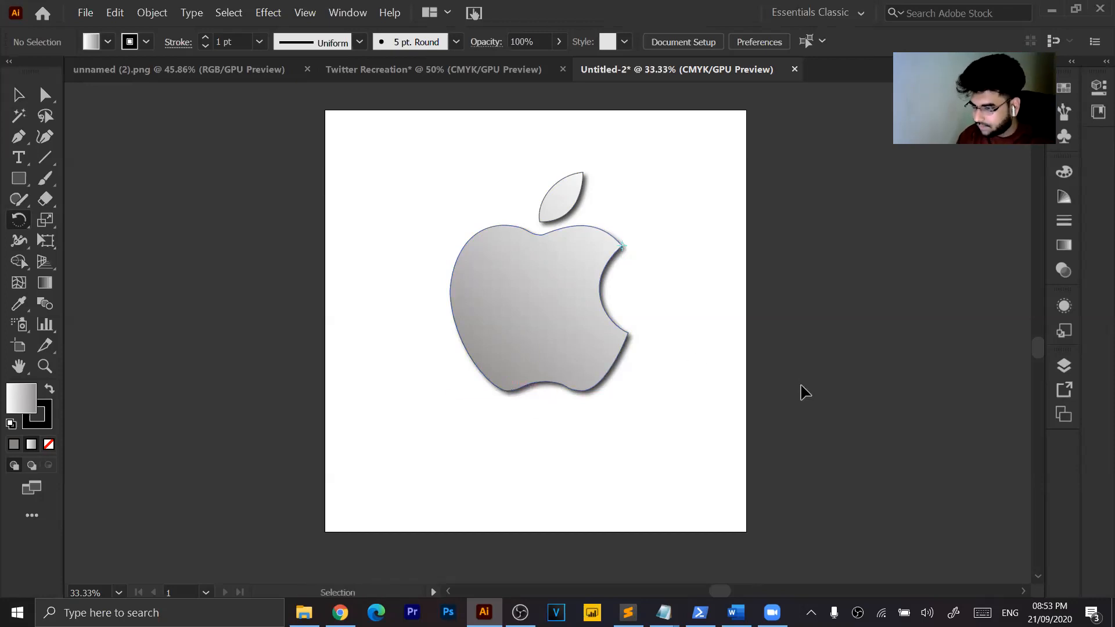
Ungroup the logo so the leaf and the apple body are separate shapes.
left_click(20, 96)
left_click_drag(521, 207, 849, 465)
right_click(588, 300)
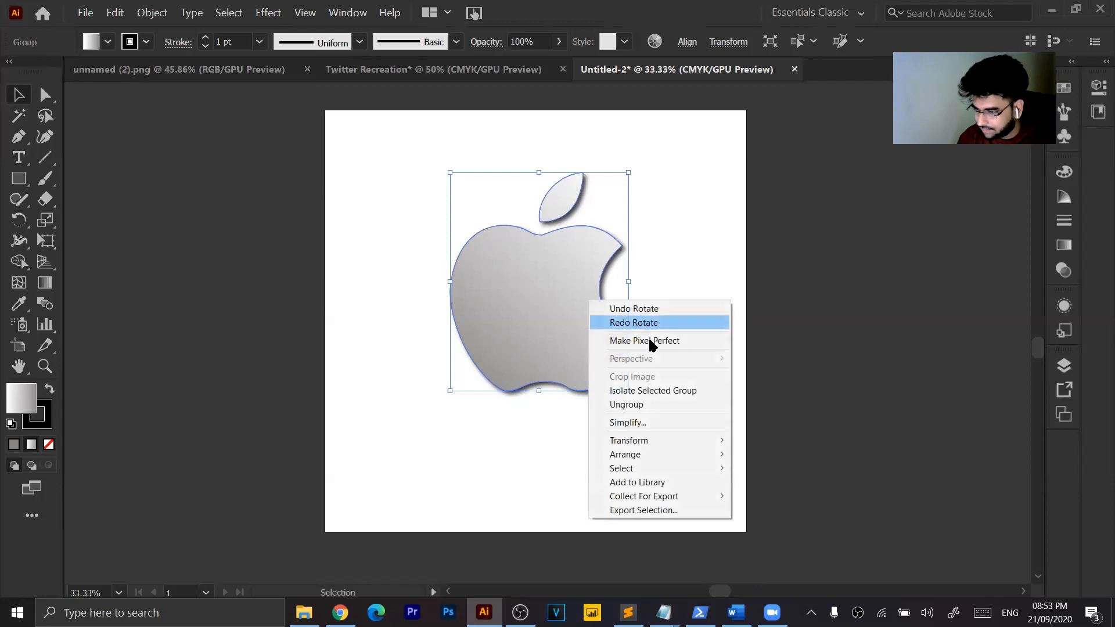
left_click(662, 405)
left_click(676, 350)
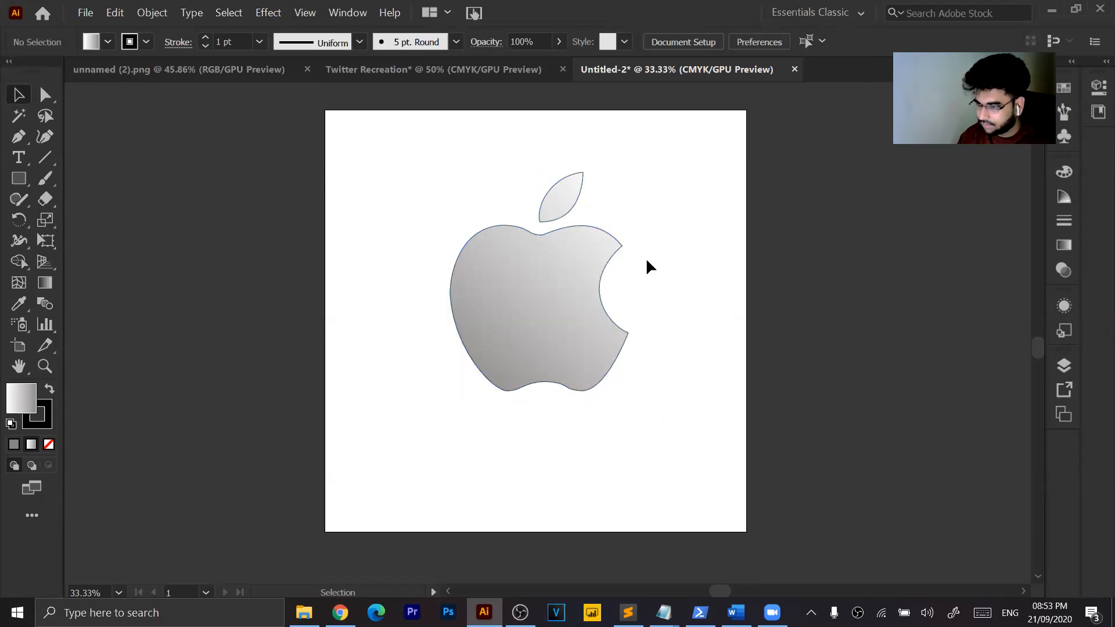
Try rotating the apple body slightly counterclockwise about the upper tip of its bite, and undo the rotation.
left_click(620, 248)
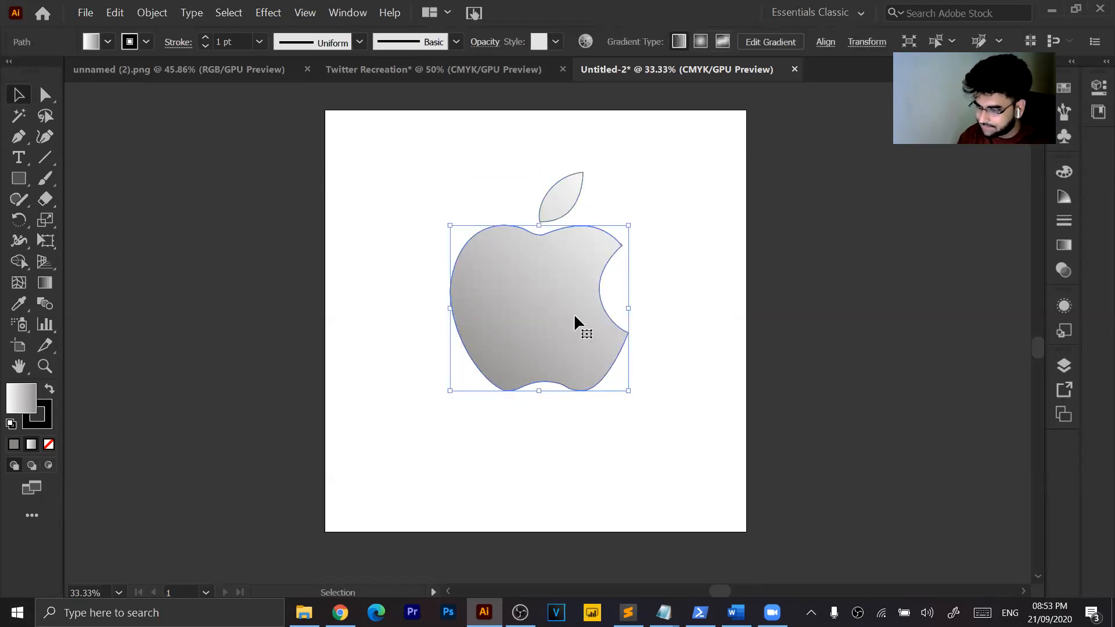
left_click(20, 220)
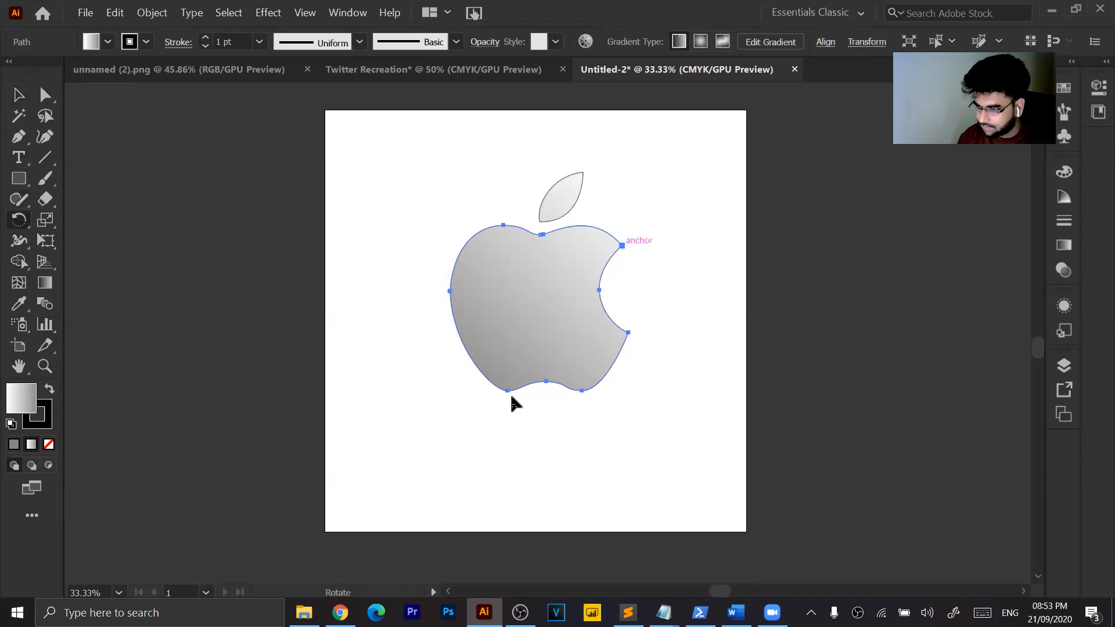
left_click_drag(511, 398, 522, 398)
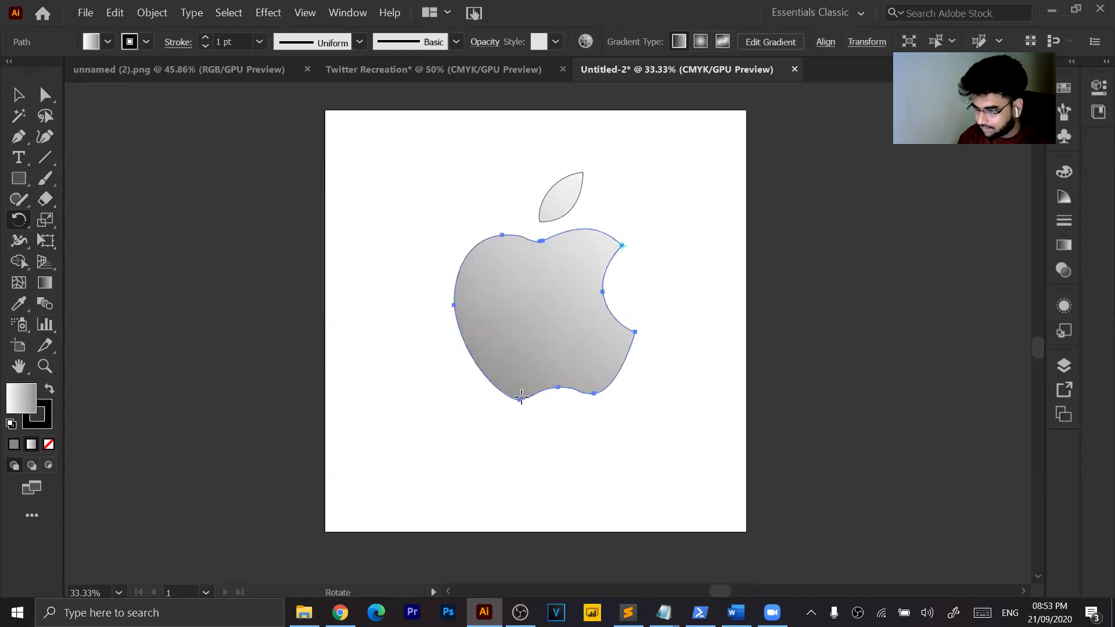
key("ctrl+z")
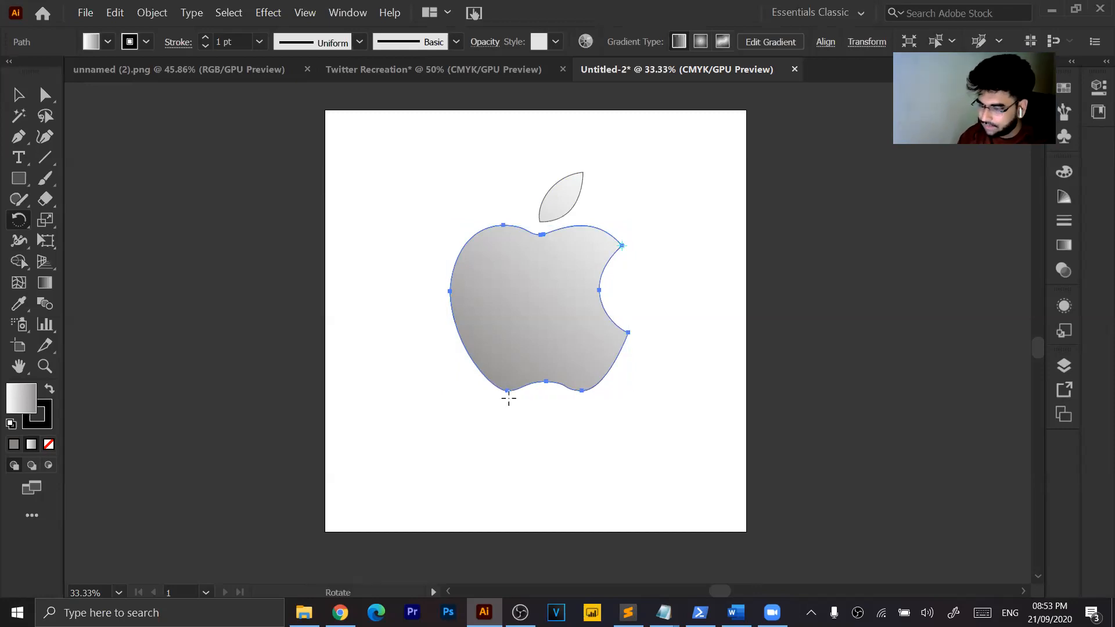
Undo back to the grouped logo and ungroup it into a separate leaf and apple body.
key("ctrl")
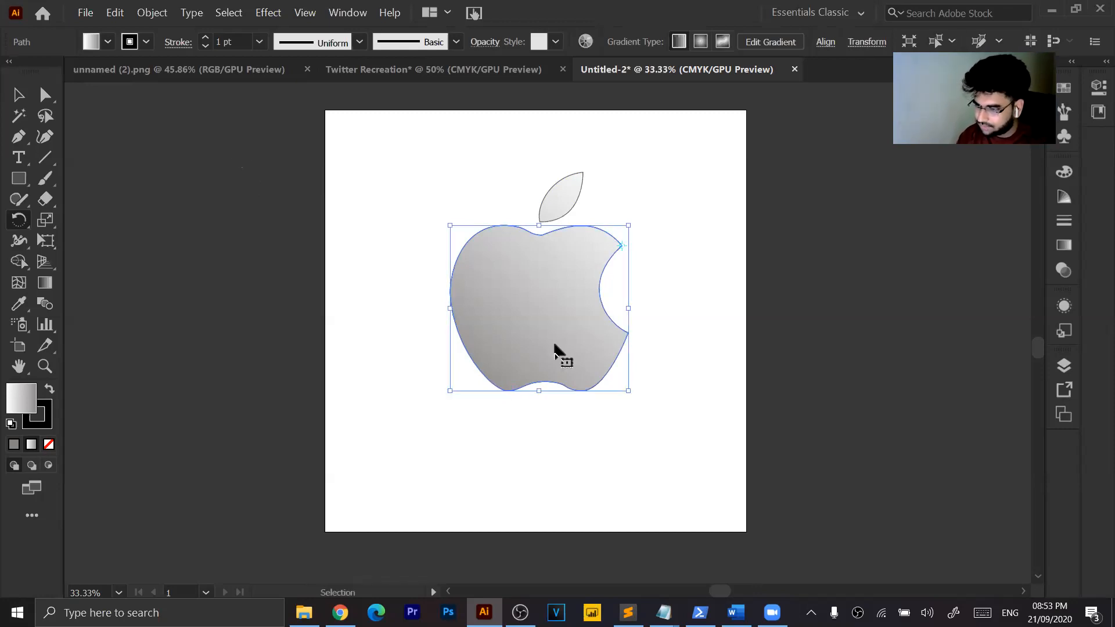
key("ctrl+z")
key("v")
left_click(420, 334)
left_click(577, 331)
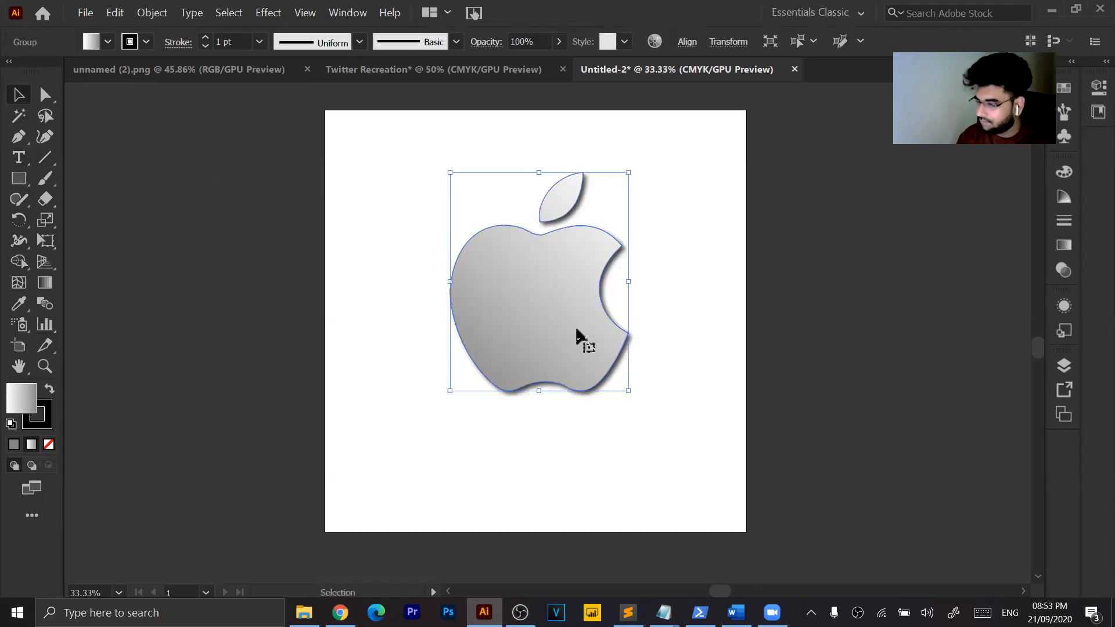
right_click(576, 331)
left_click(659, 437)
left_click(740, 238)
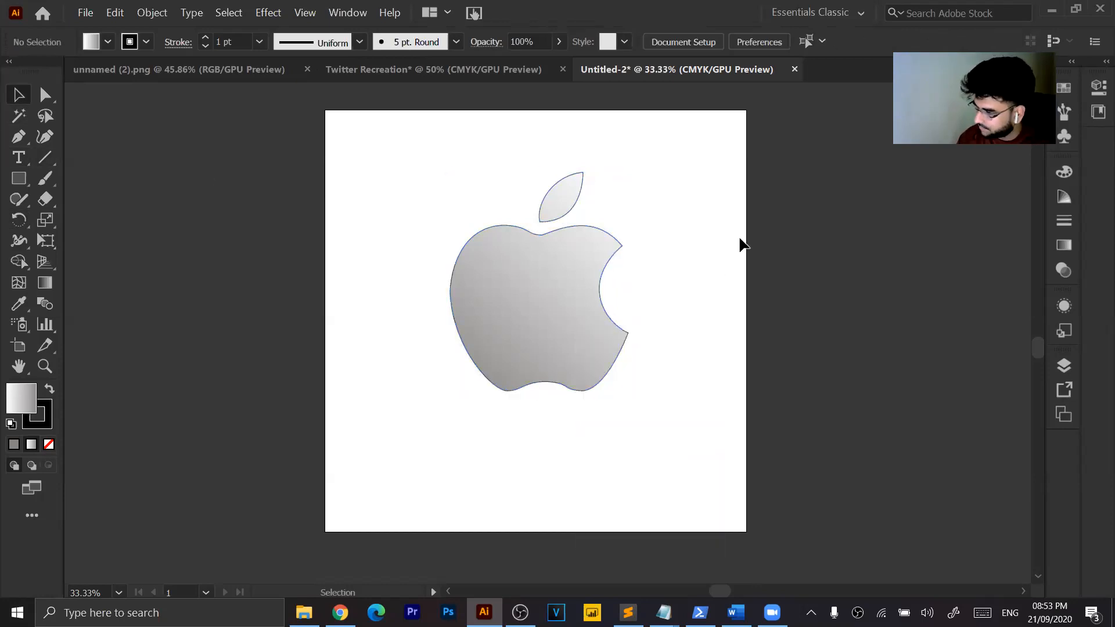
Rotate a copy of the apple body slightly counterclockwise about the upper tip of its bite.
left_click(562, 336)
key("ctrl+c")
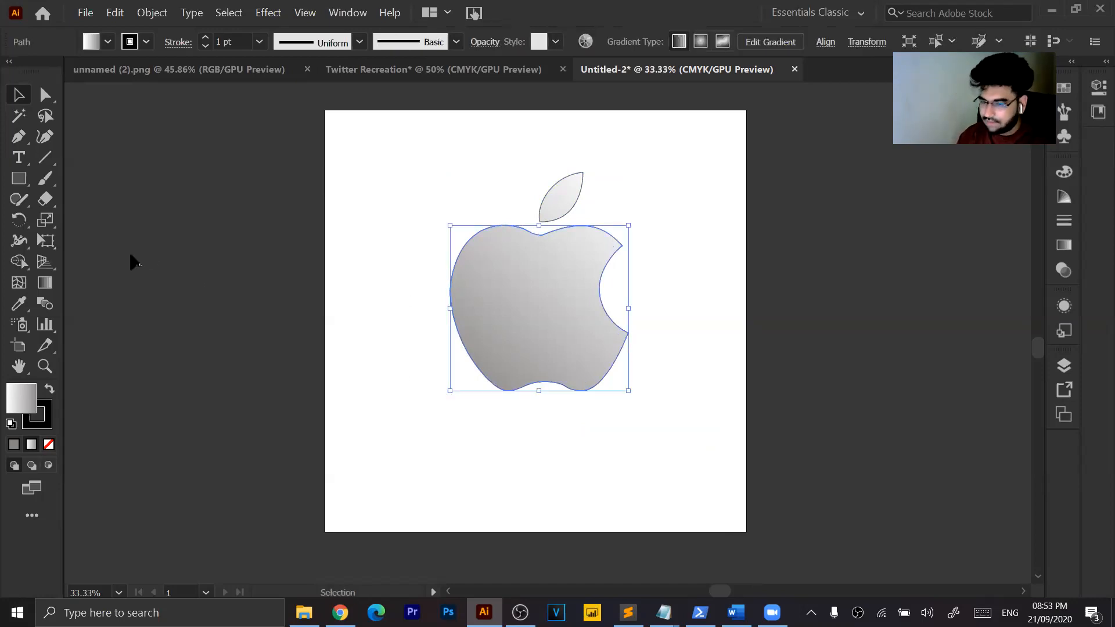
left_click(17, 220)
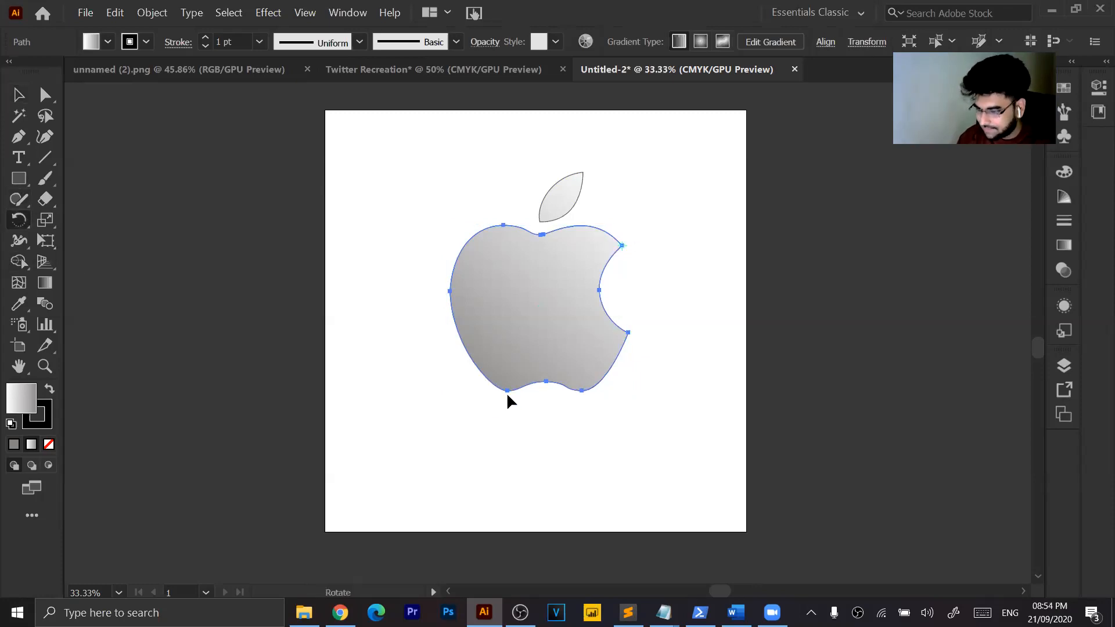
left_click_drag(505, 392, 523, 400)
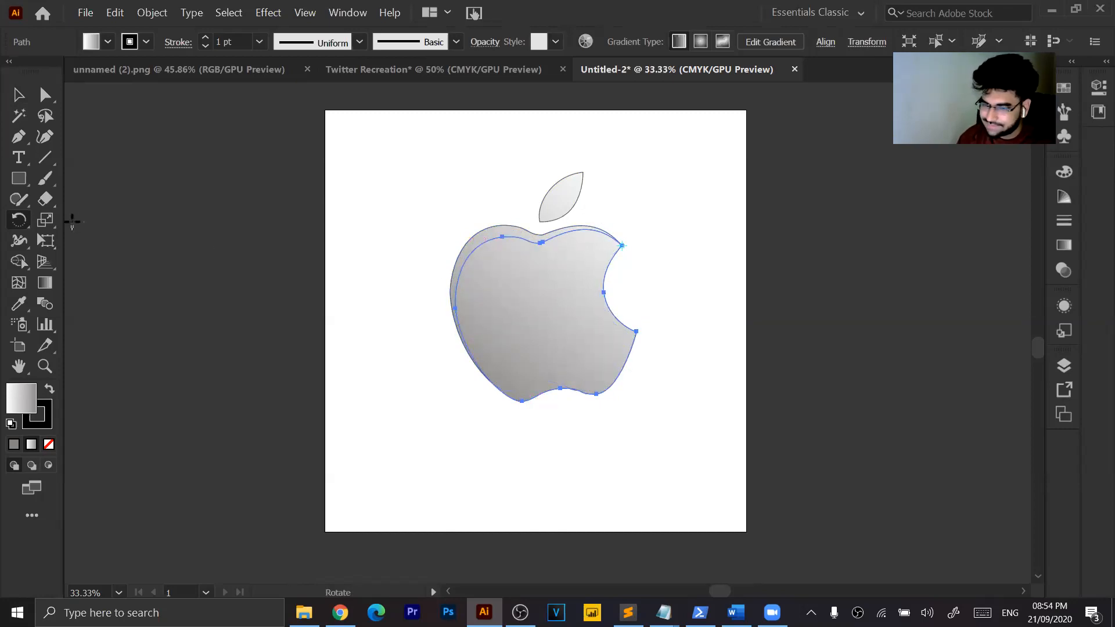
Split the two overlapping apple bodies into separate regions with the Shape Builder tool.
left_click(22, 261)
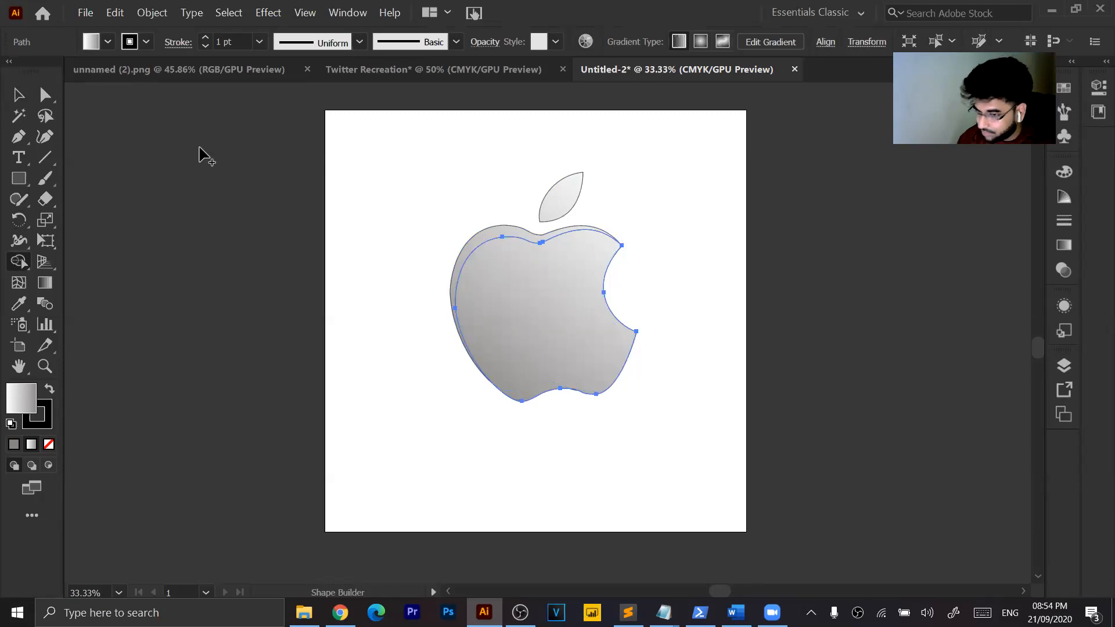
left_click(18, 95)
left_click_drag(399, 182, 697, 458)
left_click(724, 362)
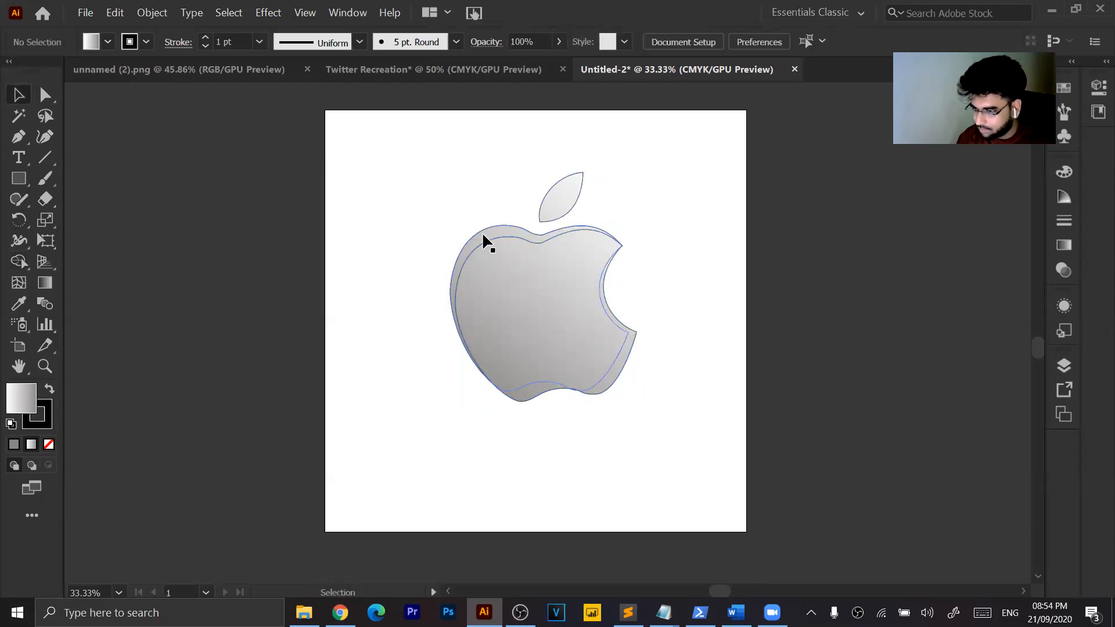
left_click(483, 233)
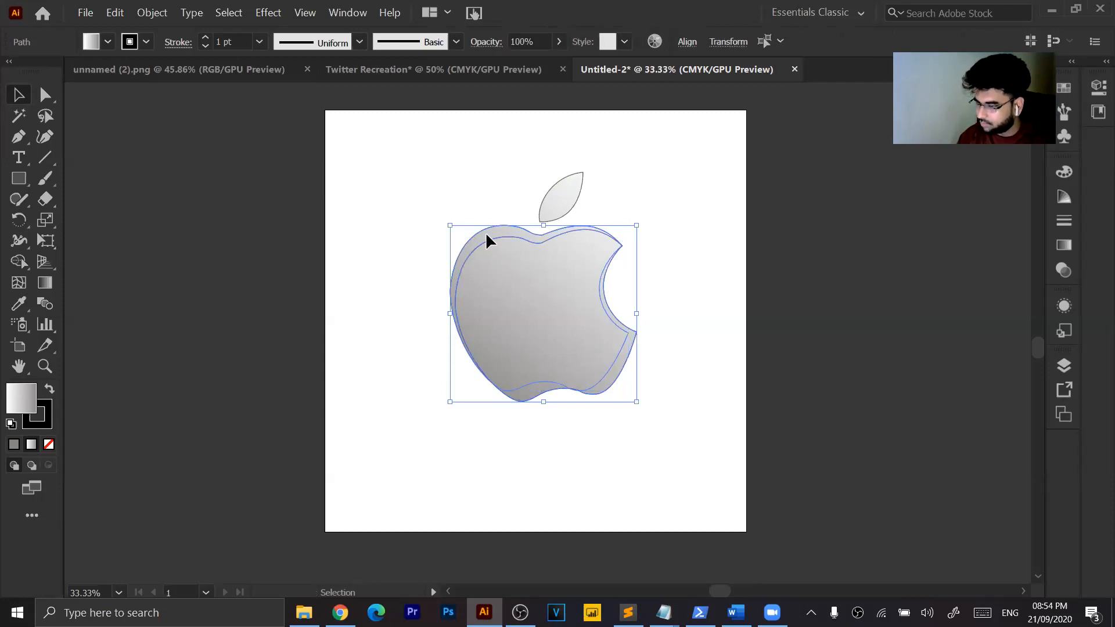
left_click(19, 262)
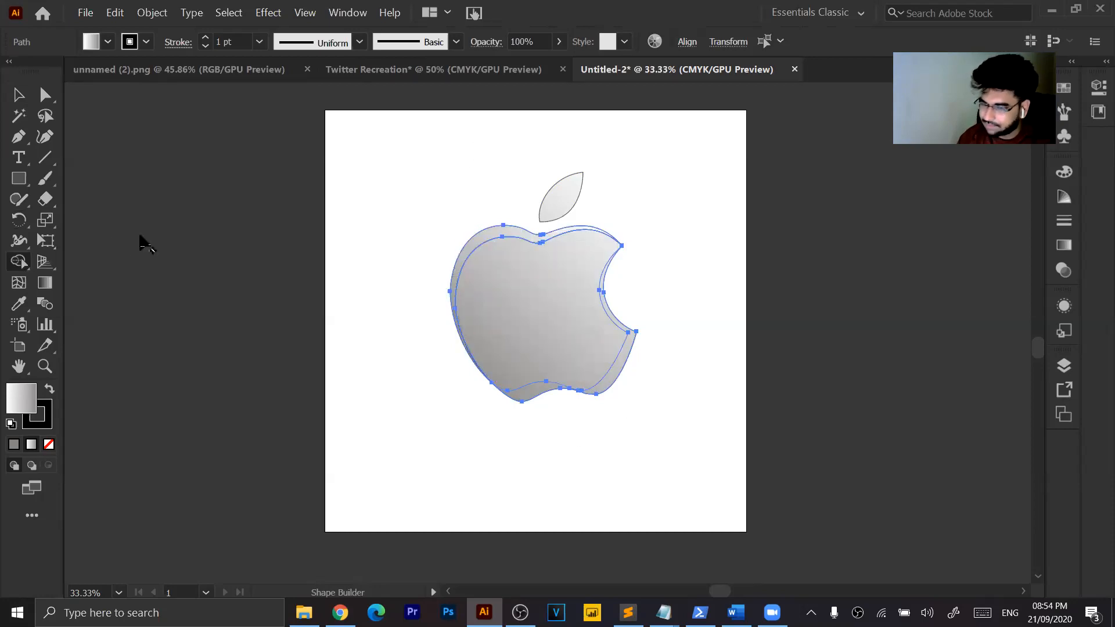
Try to pick out the outer crescent at the apple's upper-left edge directly on the artwork.
left_click(19, 93)
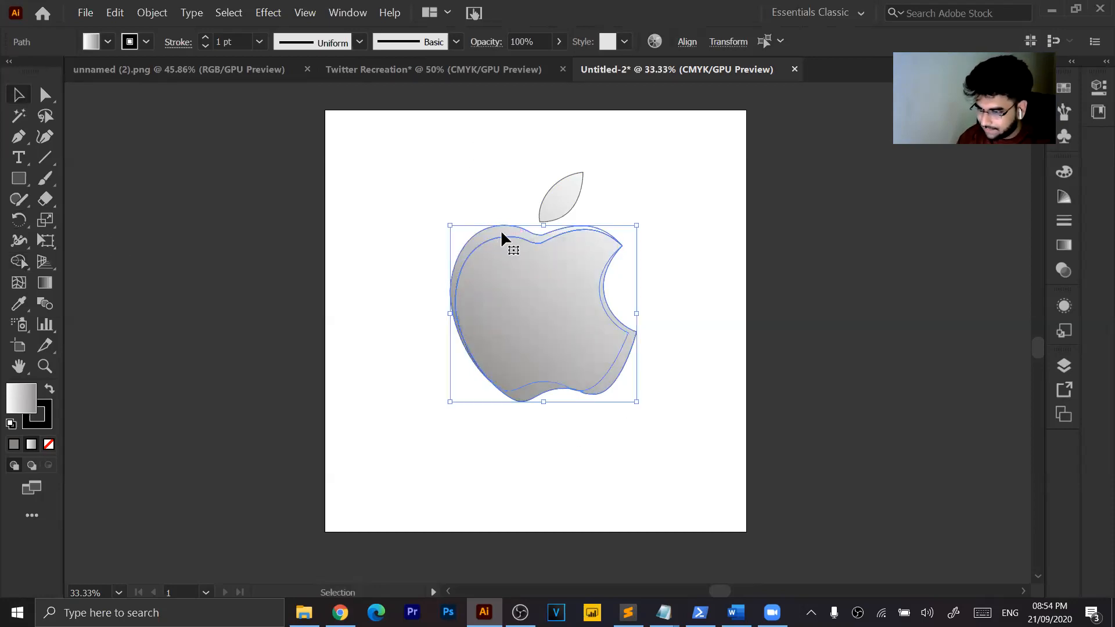
mouse_move(497, 227)
left_mouse_down()
mouse_move(464, 212)
mouse_move(499, 230)
left_mouse_up()
key("ctrl+z")
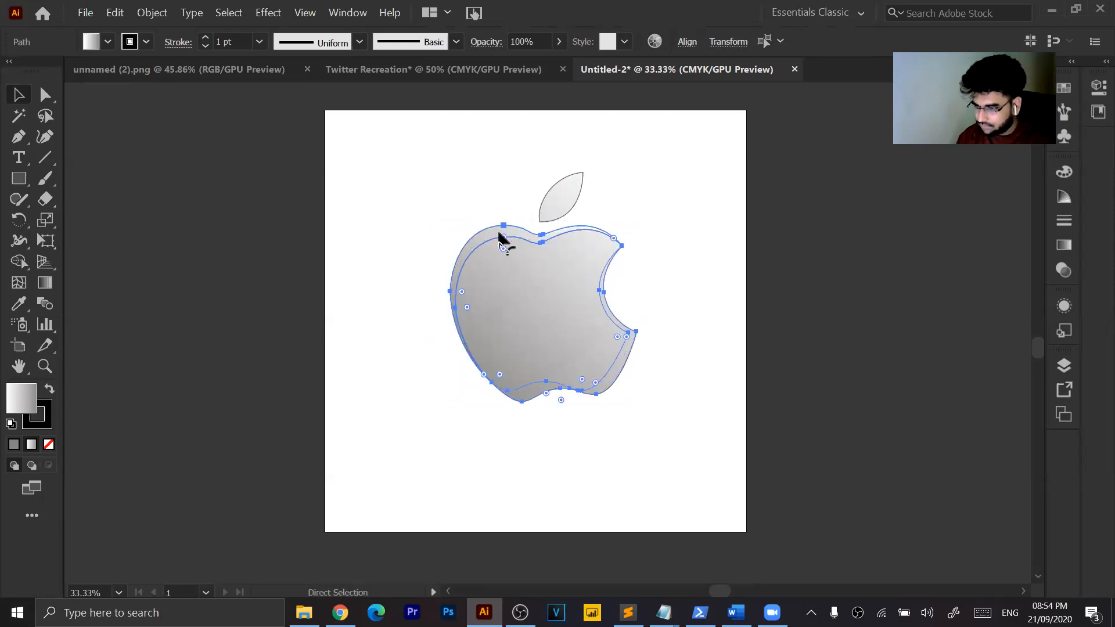
left_click(731, 278)
left_click(487, 234)
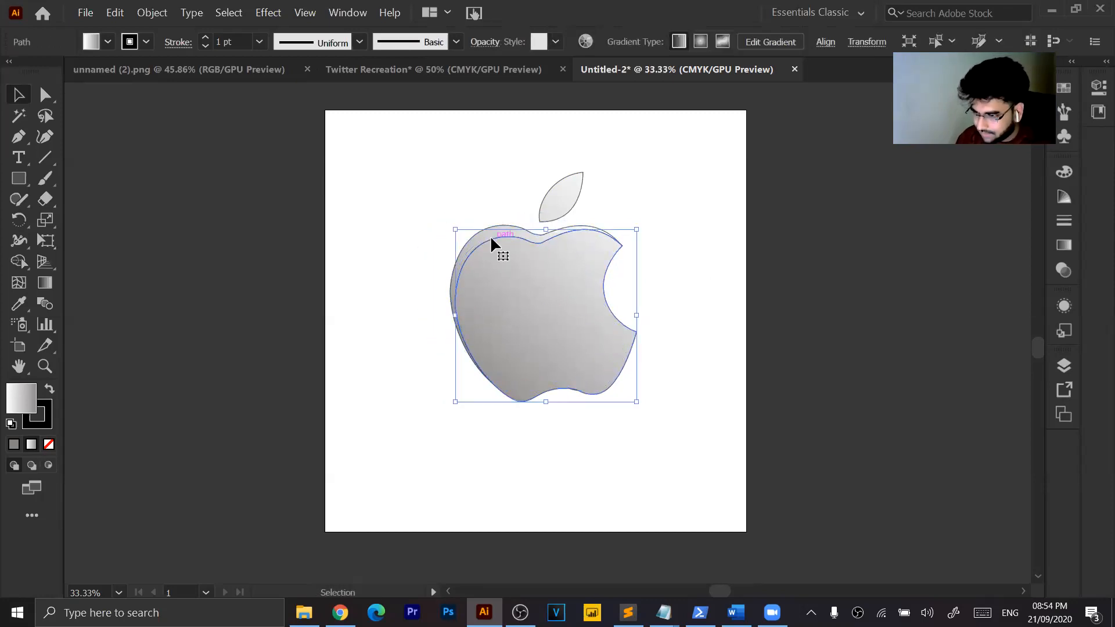
Select the crescent path along the apple's upper-left edge in the layer list and nudge it left, away from the body.
left_click(1066, 364)
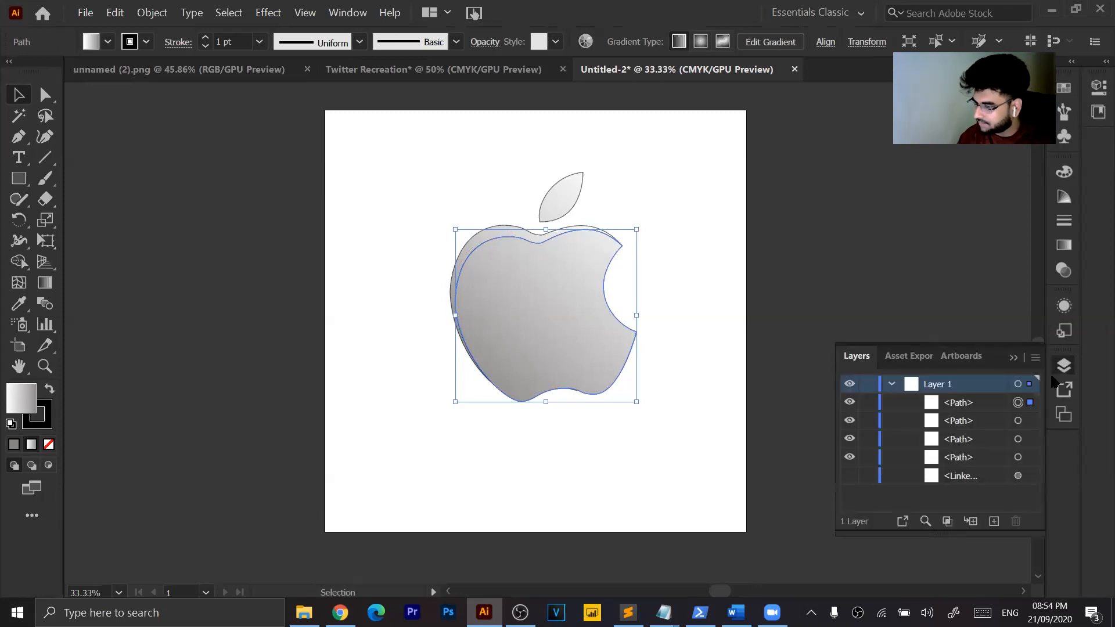
left_click(938, 440)
left_click(1019, 439)
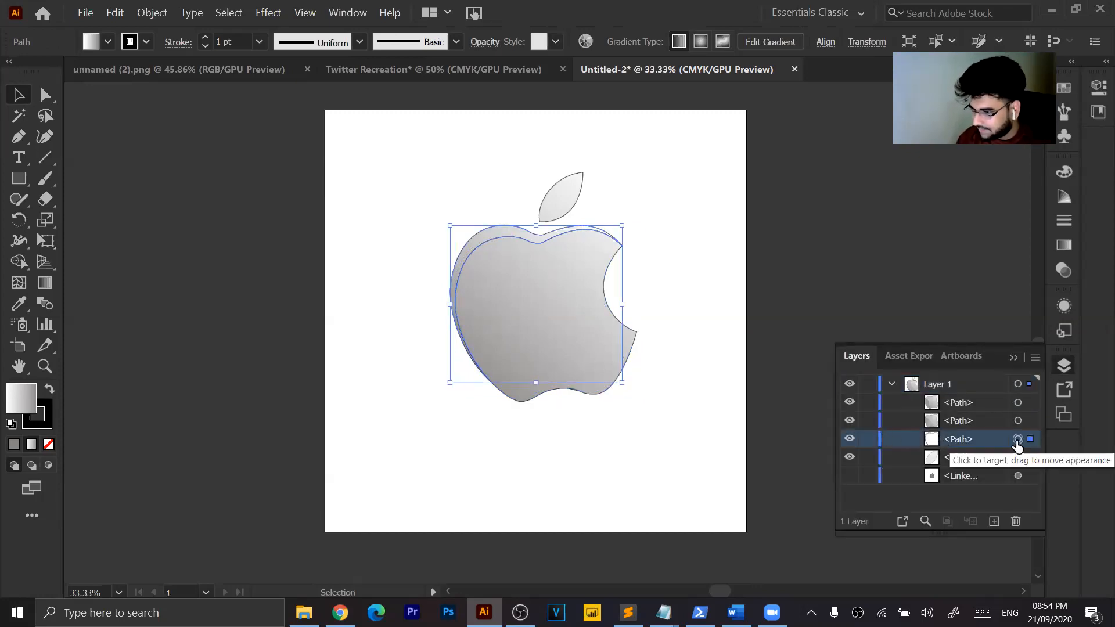
key("shift+Left")
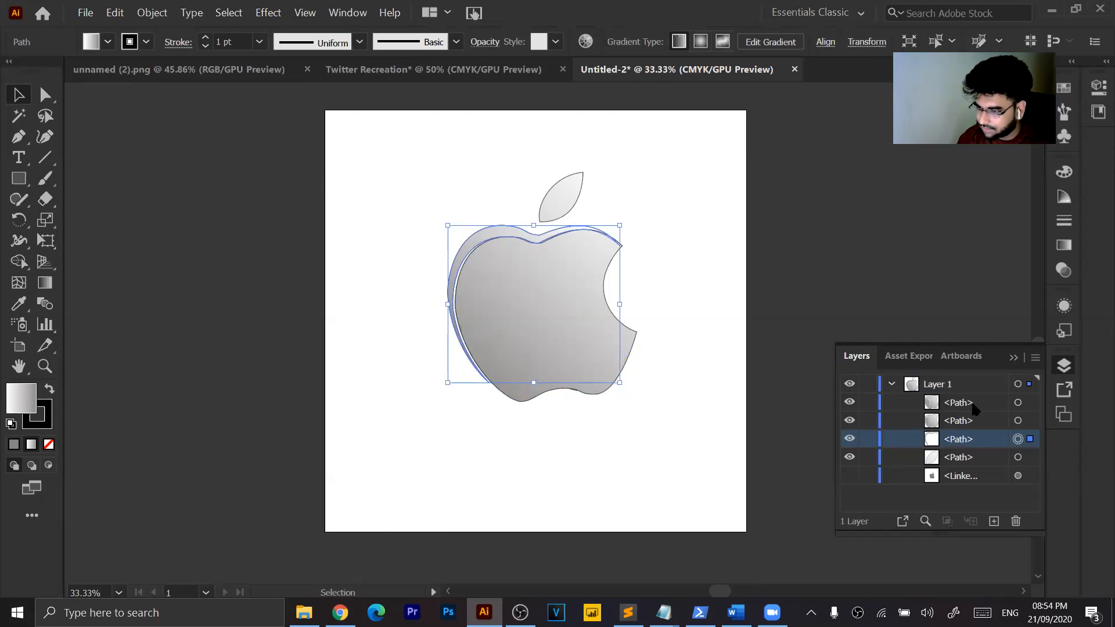
key("shift+Left")
key("shift+Left")
key("shift+Left")
key("shift+Left")
key("shift+Left")
key("shift+Left")
key("shift+Left")
key("shift+Left")
key("shift+Left")
key("shift+Left")
key("shift+Left")
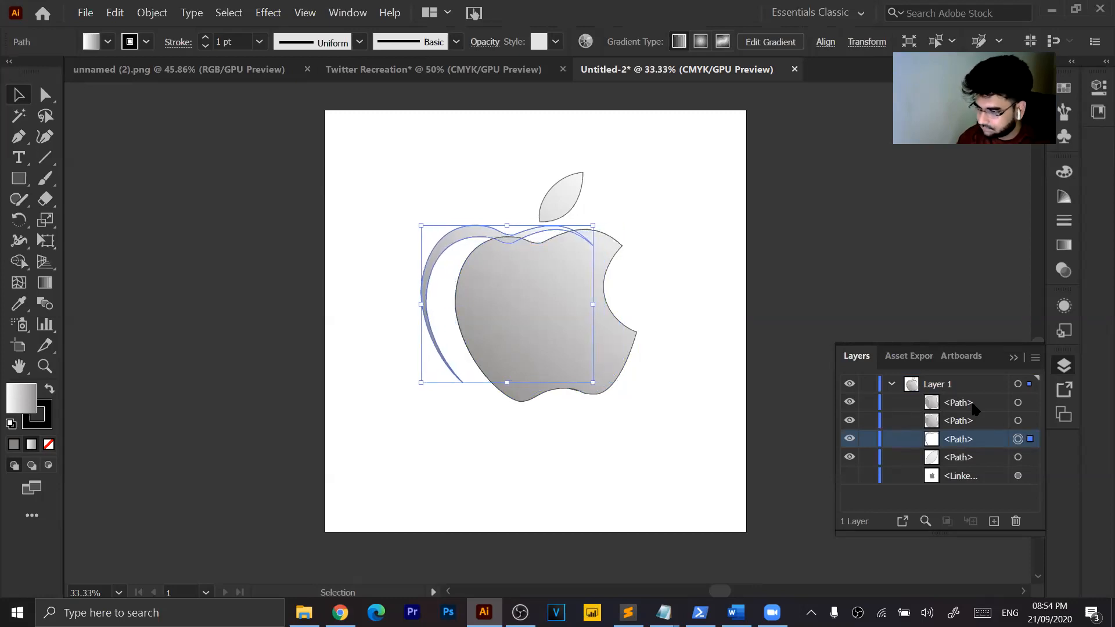
Move the crescent piece around beside the apple body, and try deleting it with the deletion undone.
left_click_drag(489, 231, 666, 429)
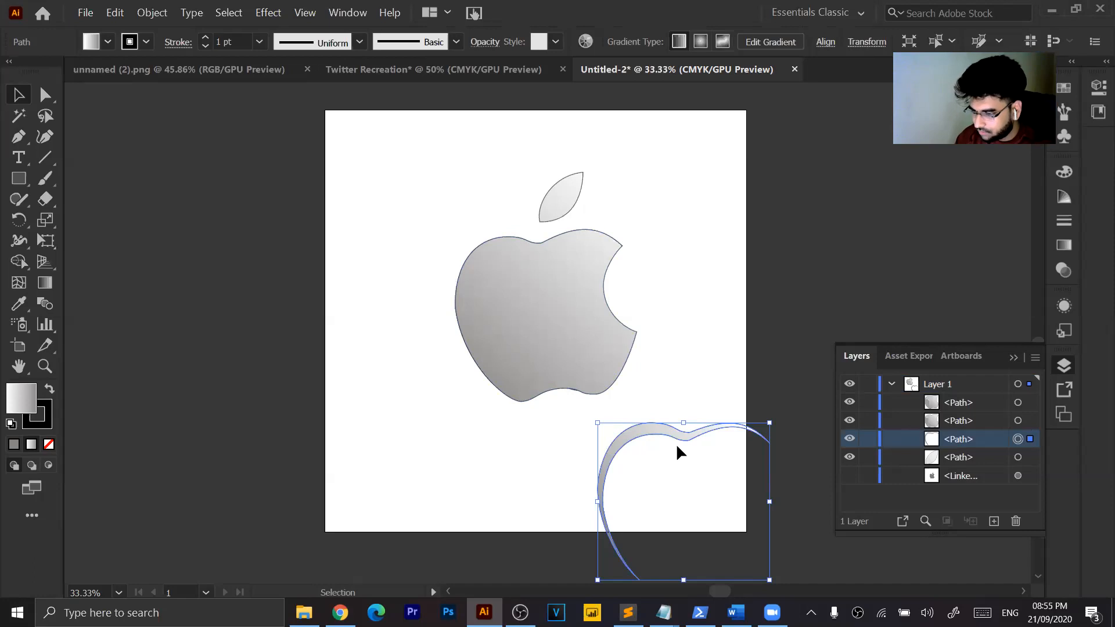
left_click_drag(498, 359, 511, 365)
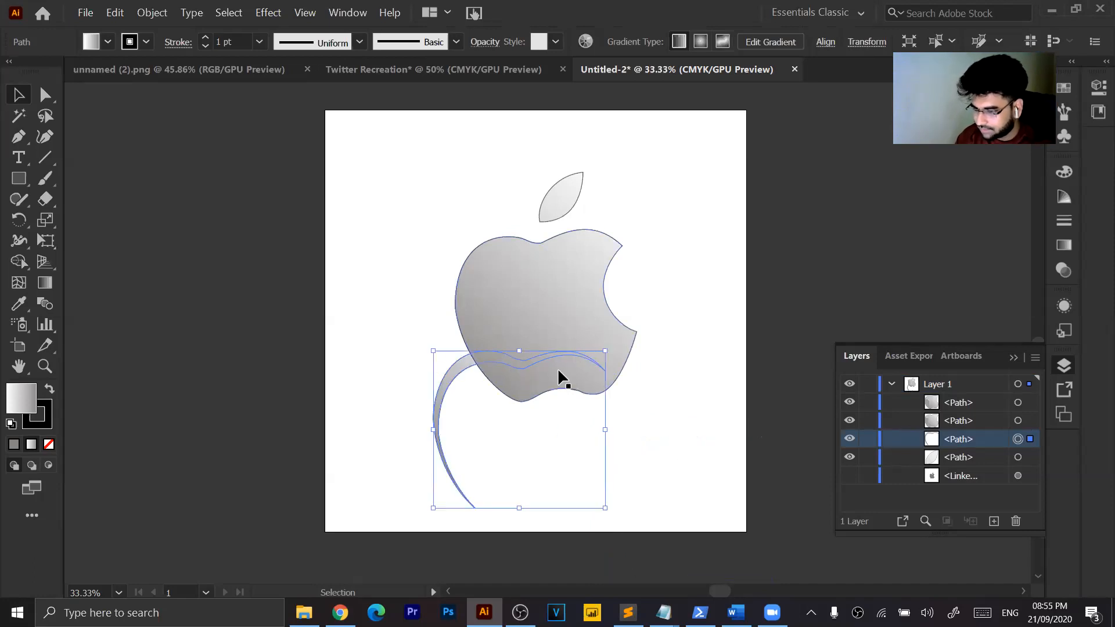
left_click(727, 360)
left_click(446, 390)
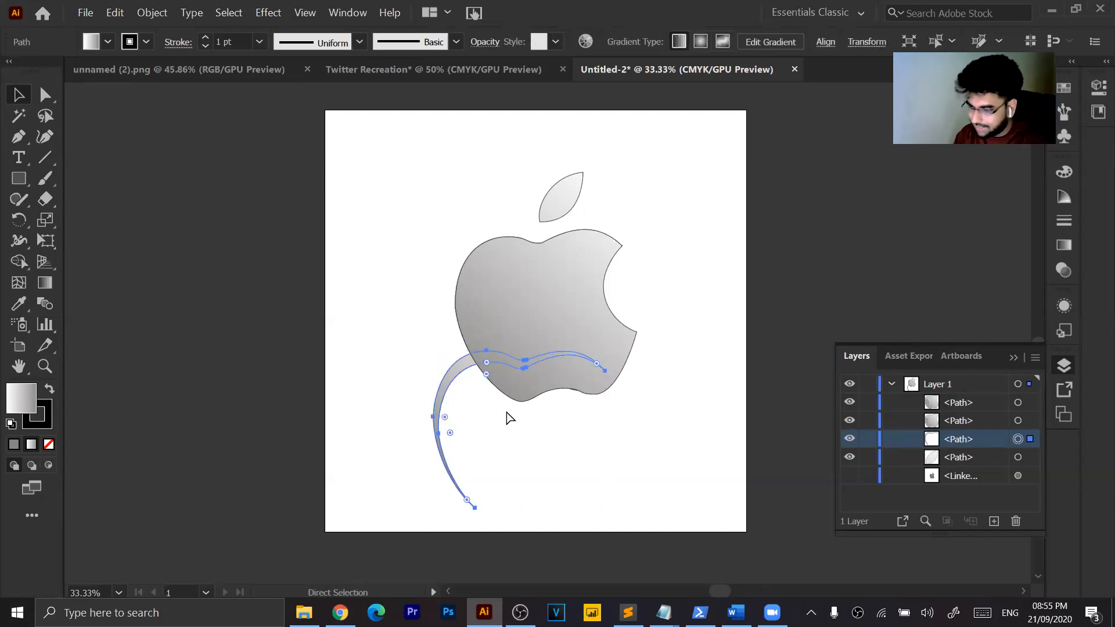
key("Delete")
key("ctrl+z")
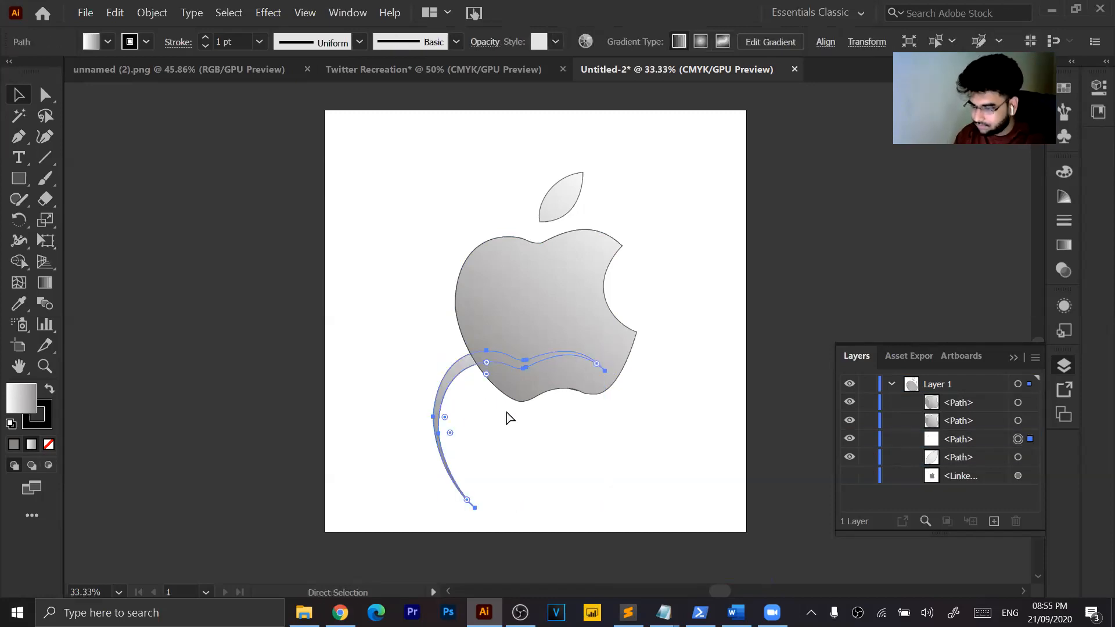
left_click_drag(459, 369, 381, 336)
Undo the crescent's moves and the splitting back to the single unrotated apple body.
key("ctrl+z")
key("ctrl+z")
key("ctrl+z")
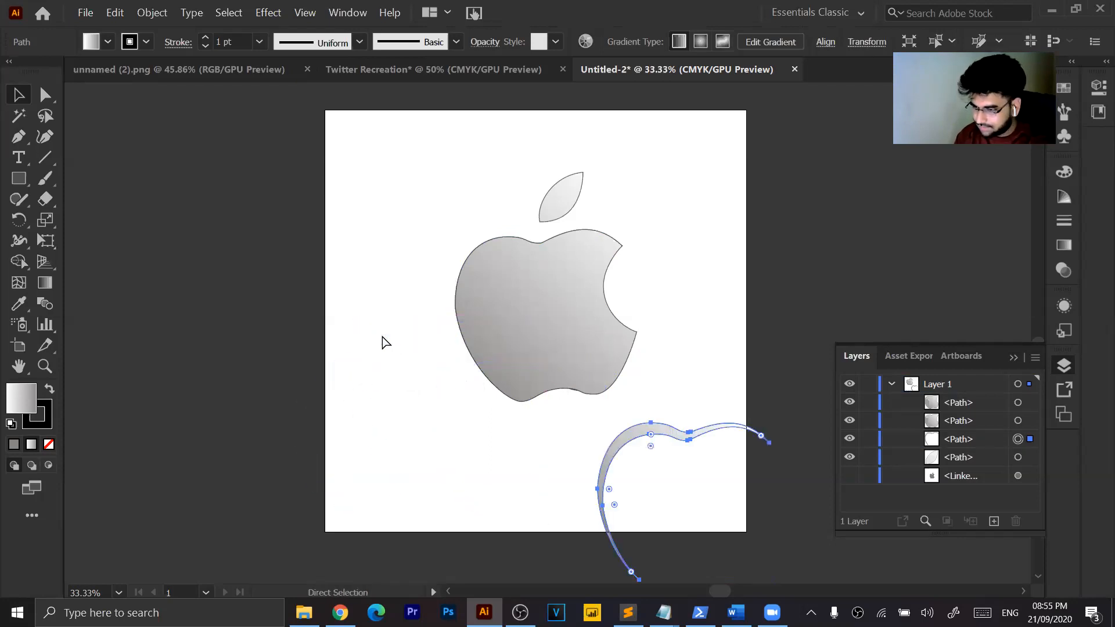
key("ctrl+z")
key("ctrl+z")
key("ctrl+z")
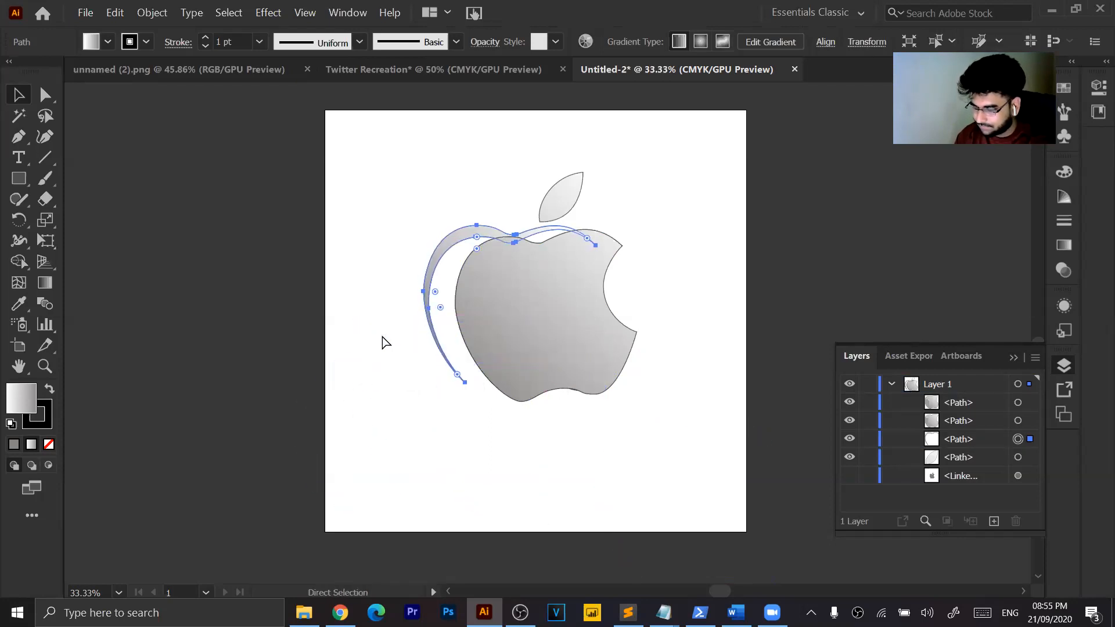
key("ctrl+z")
key("ctrl+z")
key("ctrl+z")
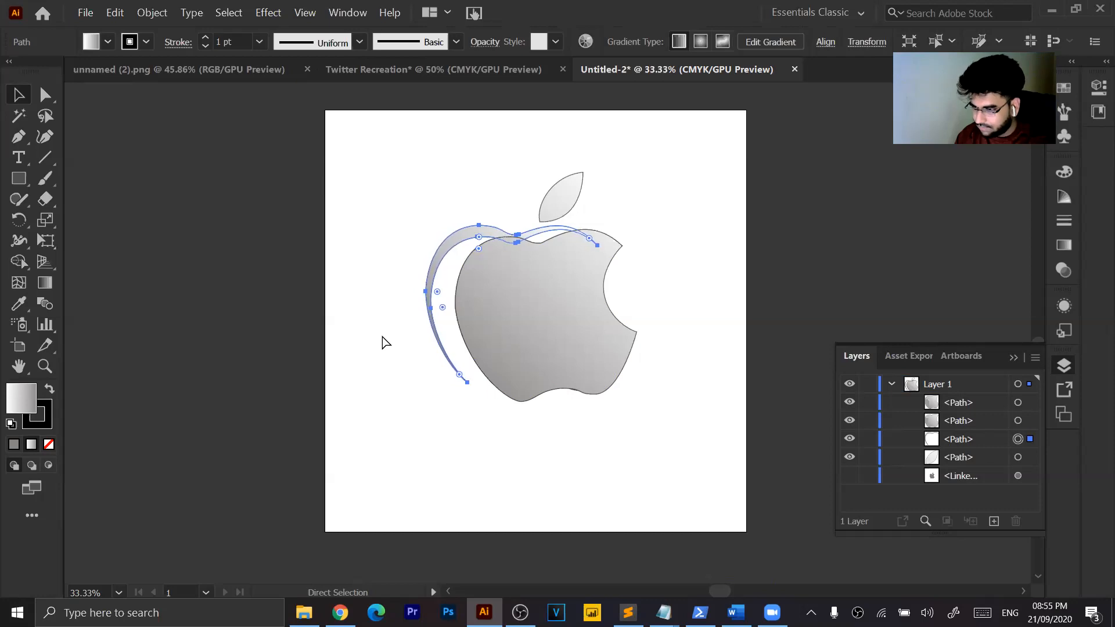
key("ctrl+z")
key("ctrl+z")
key("ctrl+z")
key("ctrl+z")
key("ctrl+z")
key("ctrl+z")
key("ctrl+z")
key("ctrl+z")
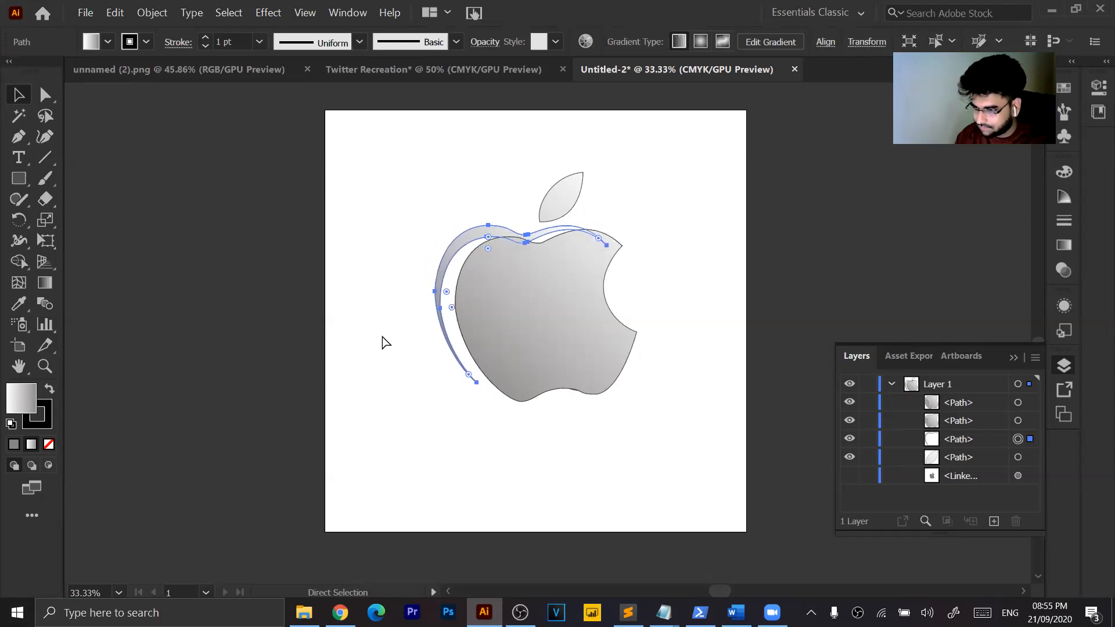
key("ctrl+z")
key("ctrl+z")
key("ctrl+z")
key("ctrl+z")
key("ctrl+z")
key("ctrl+z")
key("ctrl+z")
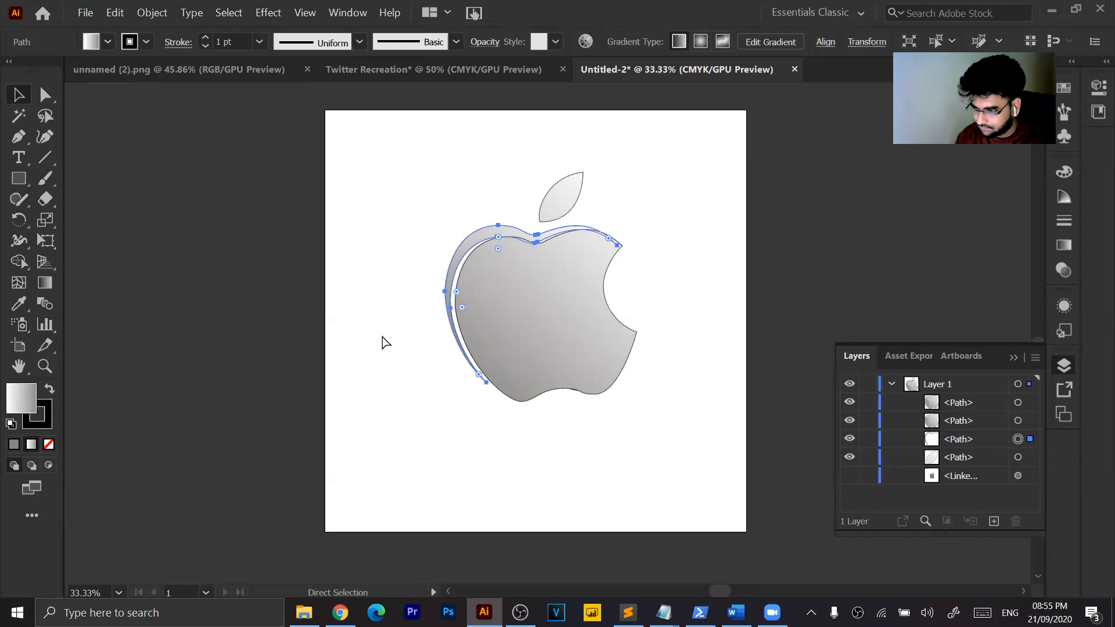
key("ctrl+z")
key("ctrl+z")
key("ctrl+z")
key("ctrl+z")
key("ctrl+z")
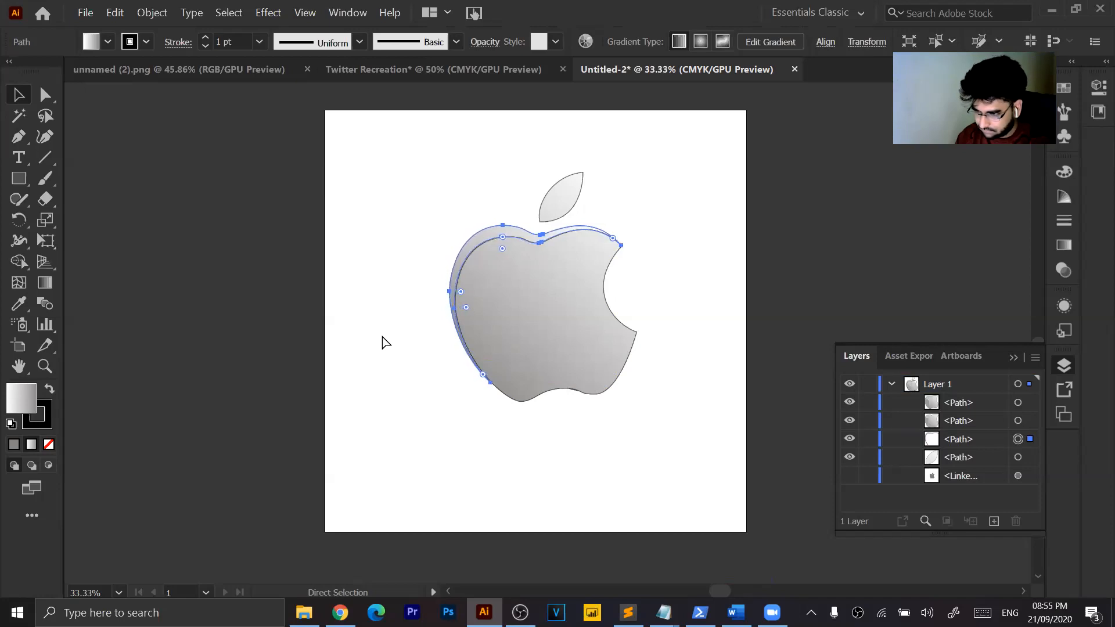
key("ctrl+z")
key("ctrl+z")
key("ctrl+z")
key("ctrl+z")
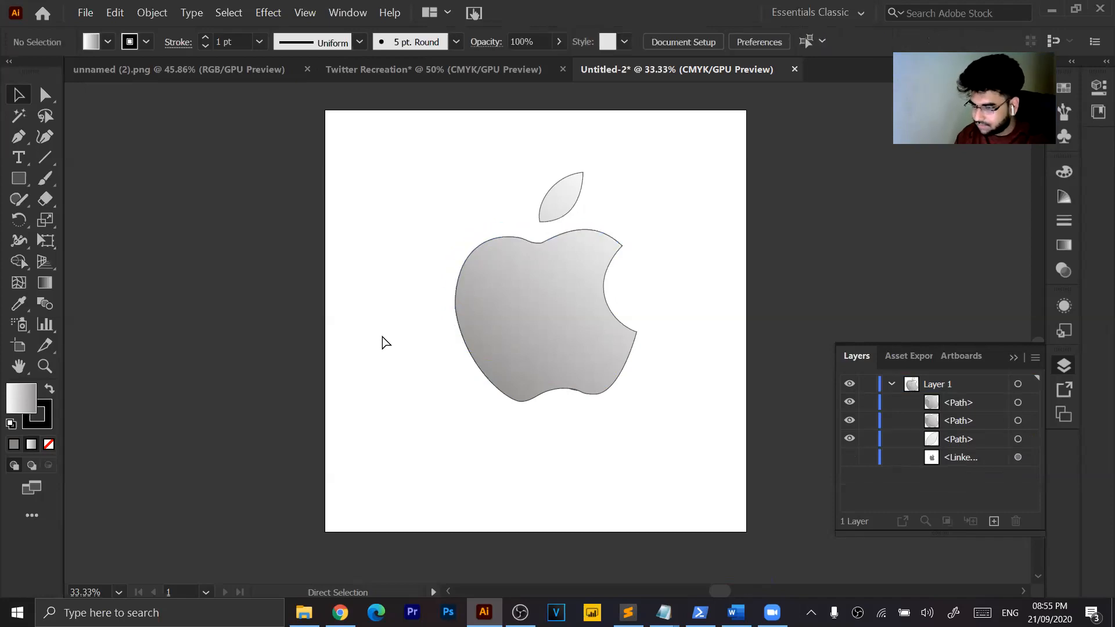
key("ctrl+z")
key("ctrl+z")
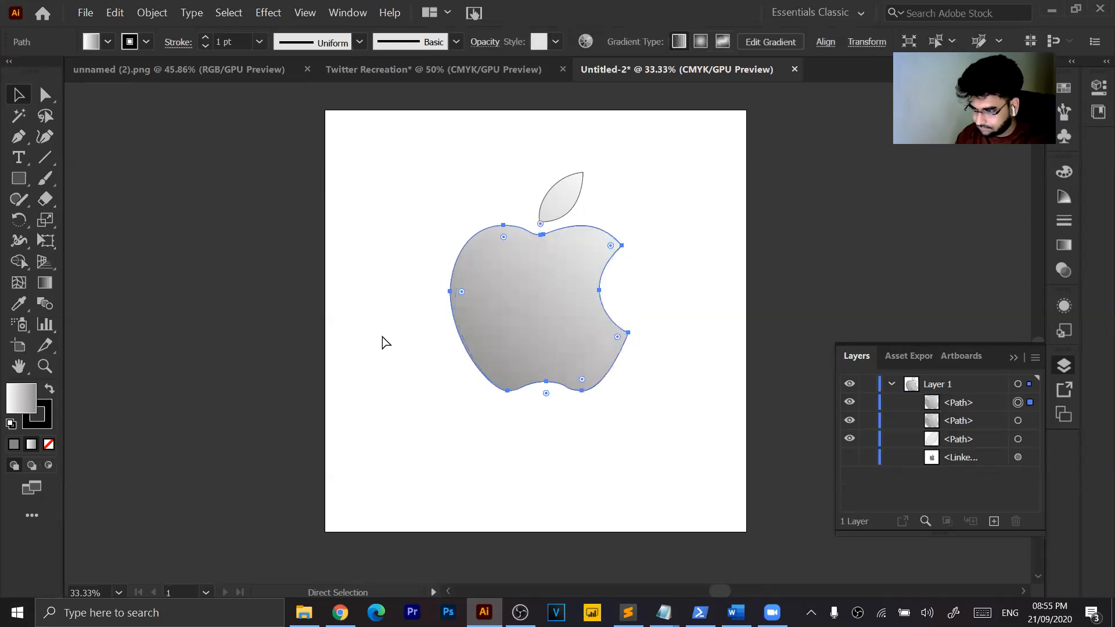
Restore the rotated copy and the split apple regions by redoing the undone edits.
key("v")
left_click(672, 386)
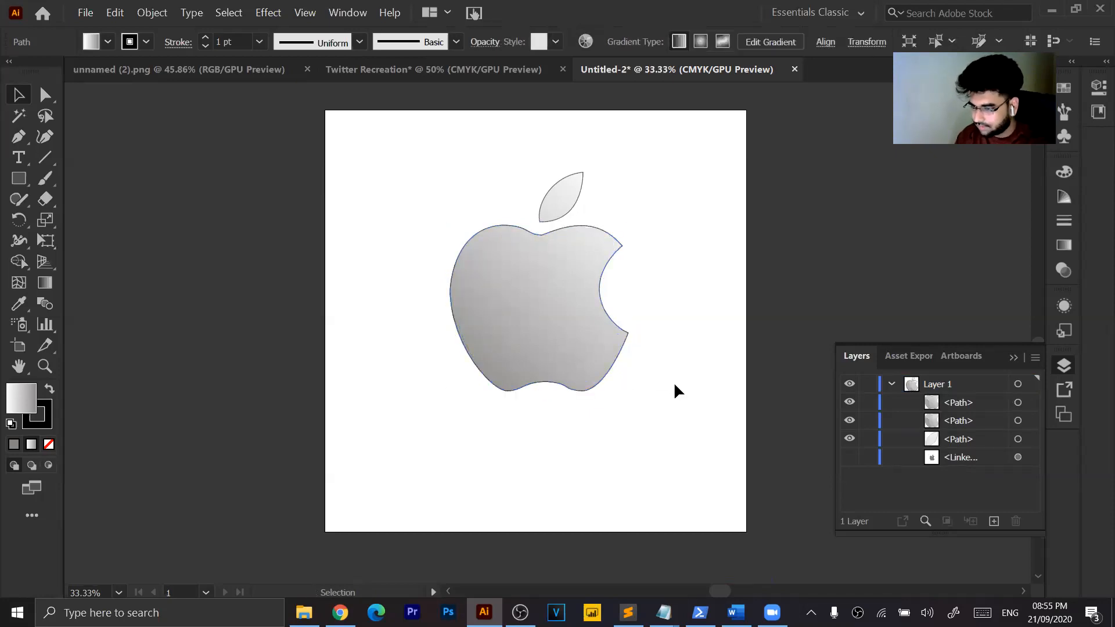
key("a")
key("ctrl+z")
key("ctrl+z")
key("ctrl+z")
key("ctrl+z")
key("ctrl+z")
key("ctrl+z")
key("ctrl+z")
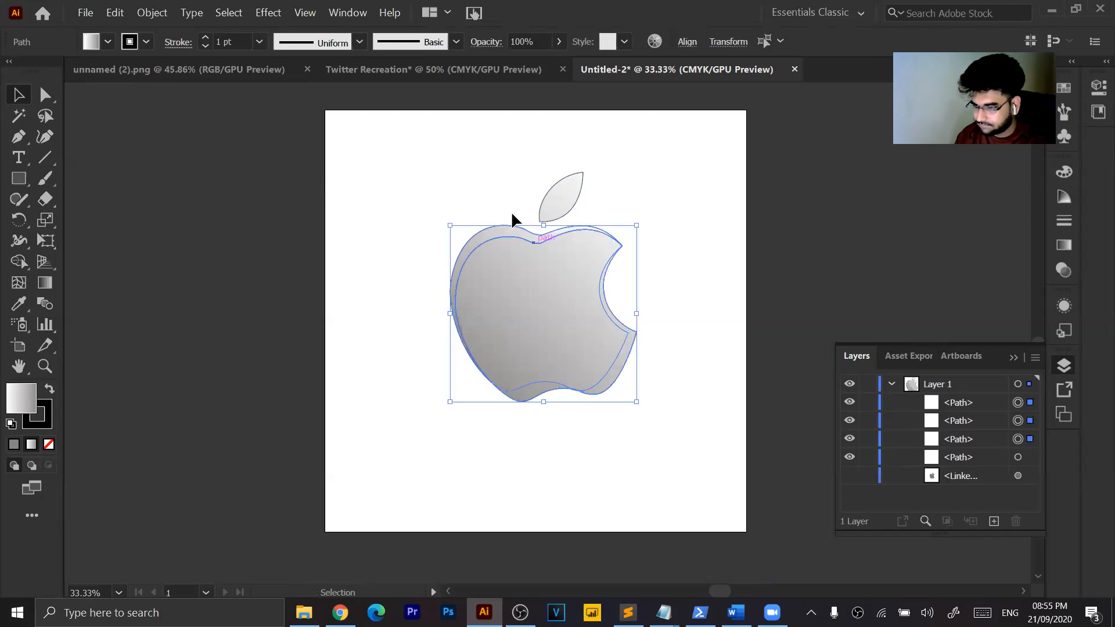
Select only the crescent path along the apple's upper-left edge and cut it from the artwork.
left_click_drag(493, 232, 404, 214)
key("ctrl+z")
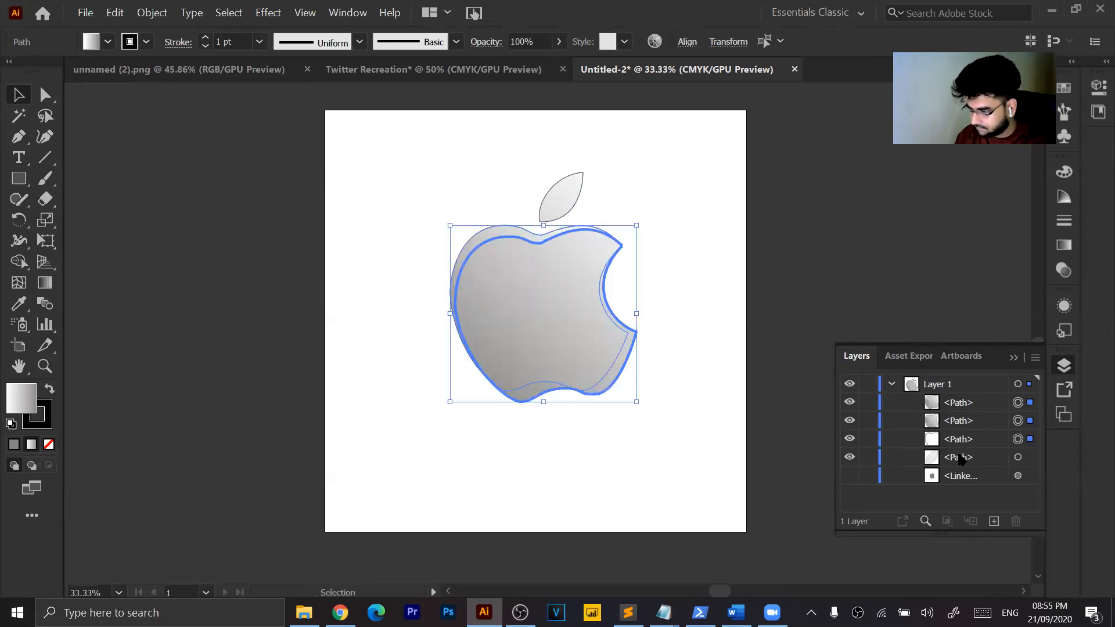
left_click(1019, 439)
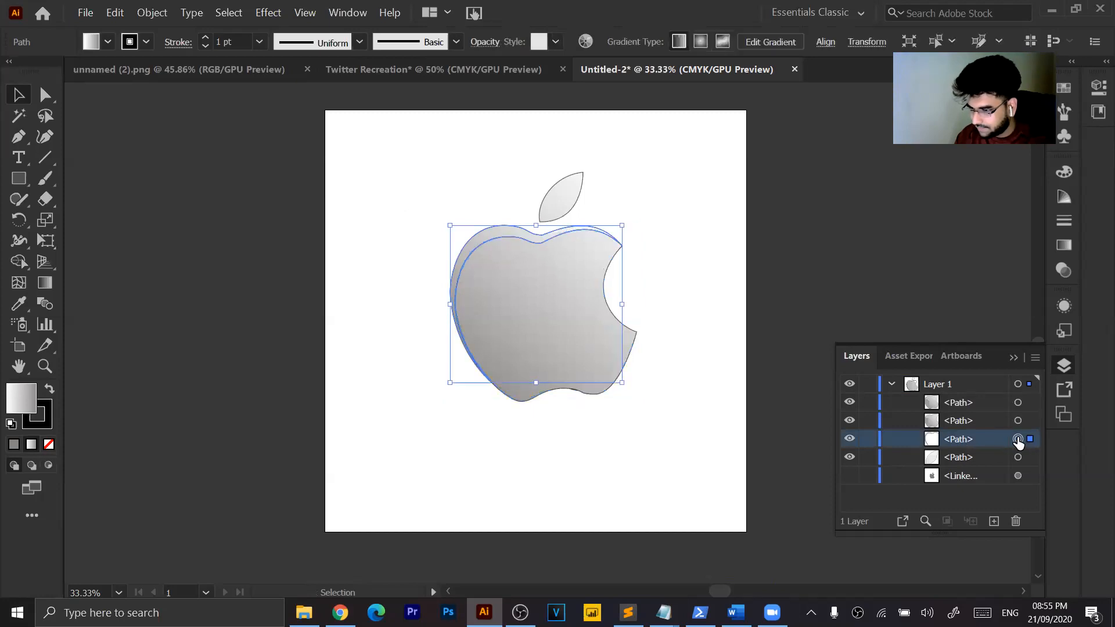
key("ctrl+x")
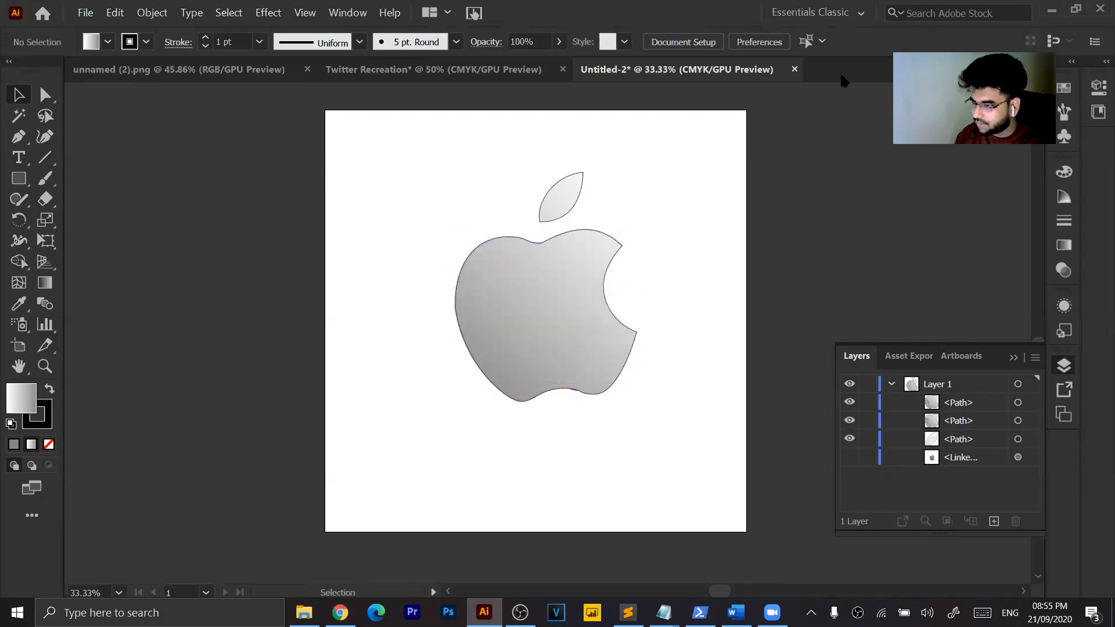
Switch to the Twitter Recreation document.
right_click(834, 65)
left_click(438, 74)
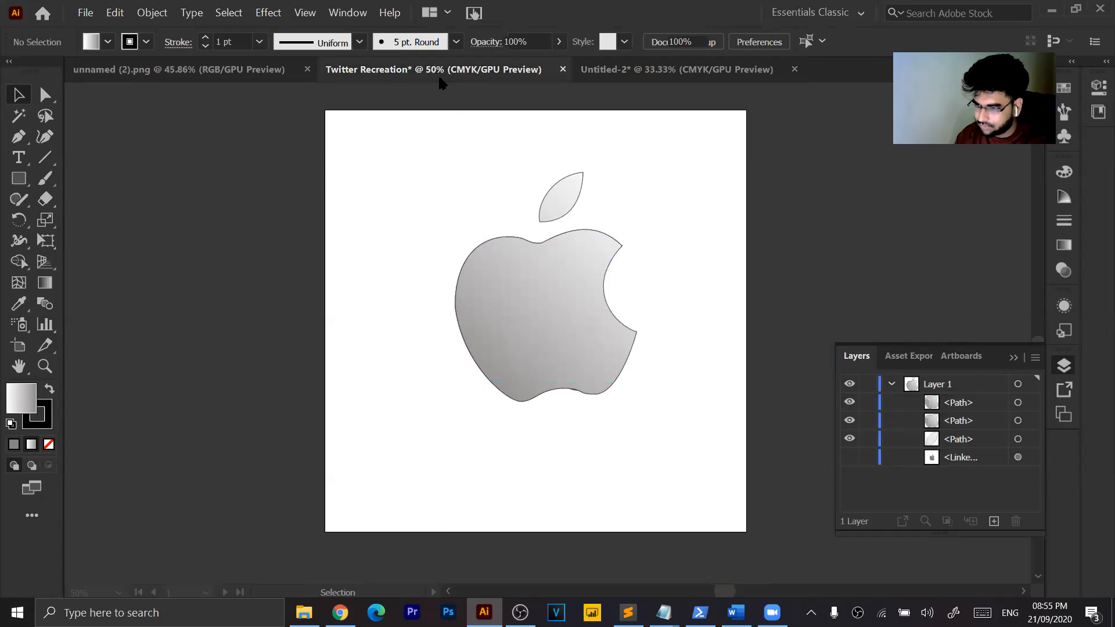
Paste the crescent into the Twitter Recreation document and move it to the lower-left of the Twitter bird.
left_click(187, 381)
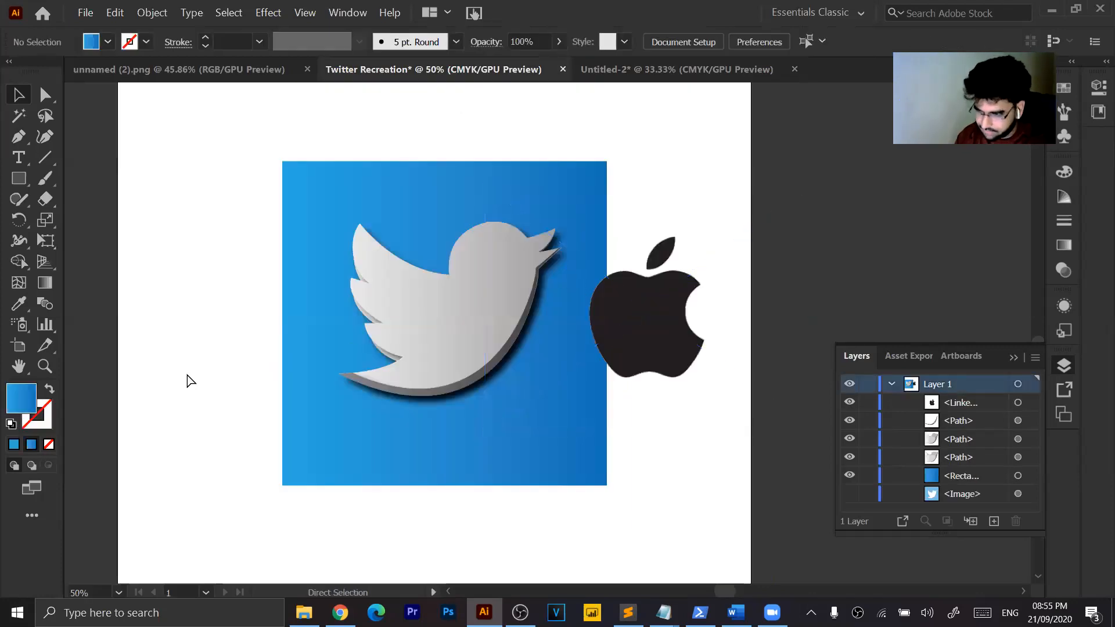
key("ctrl+f")
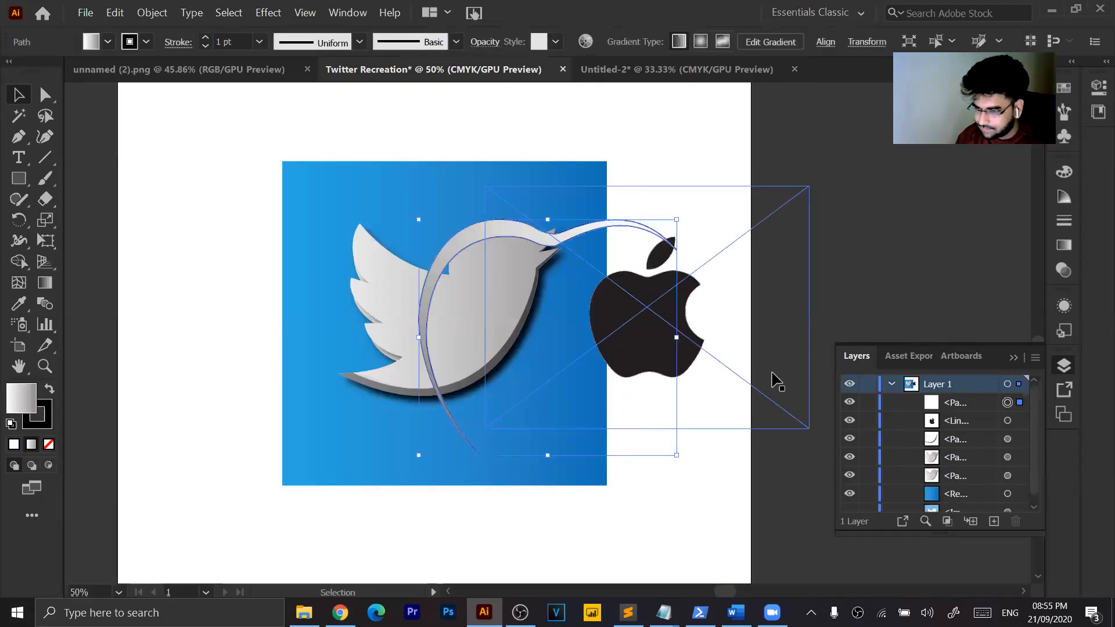
scroll(450, 232, "down", 1)
left_click_drag(463, 266, 174, 379)
Switch to the Untitled-2 document and undo the splitting and rotation back to the original apple body.
left_click(634, 69)
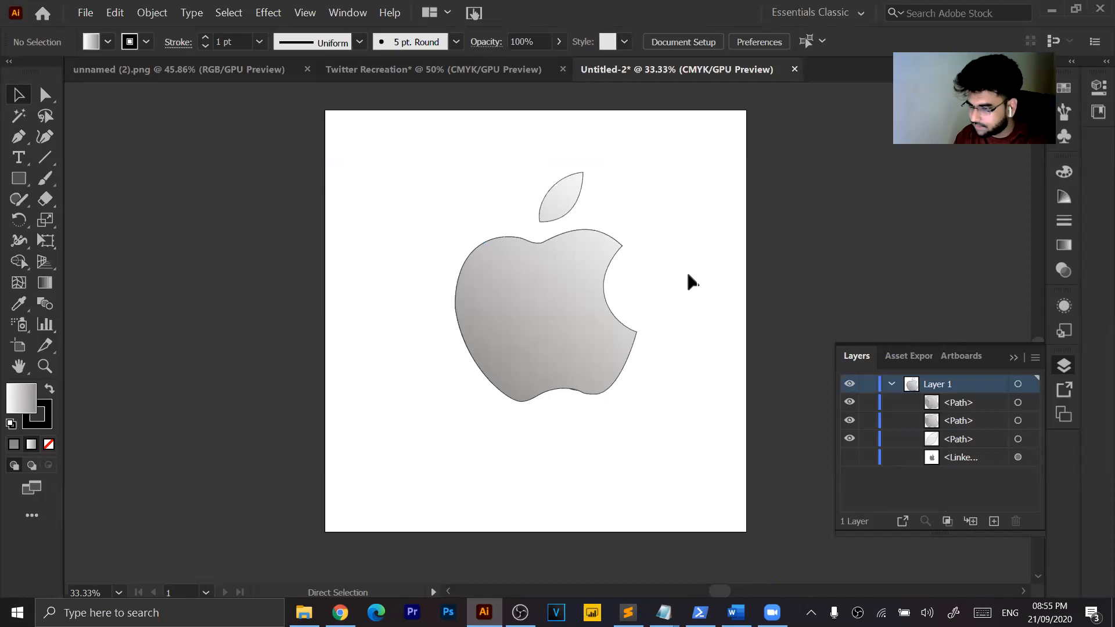
key("ctrl+z")
key("ctrl+z")
key("ctrl+z")
key("ctrl+z")
left_click(688, 275)
Copy the crescent from the Twitter Recreation document and paste it into Untitled-2.
left_click(454, 71)
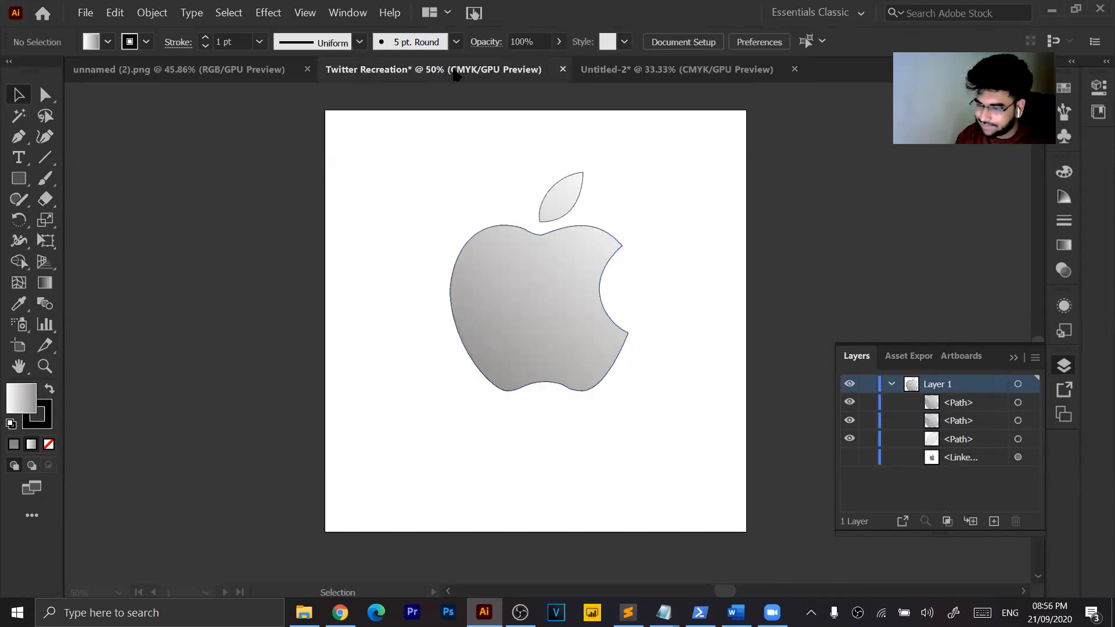
left_click(259, 344)
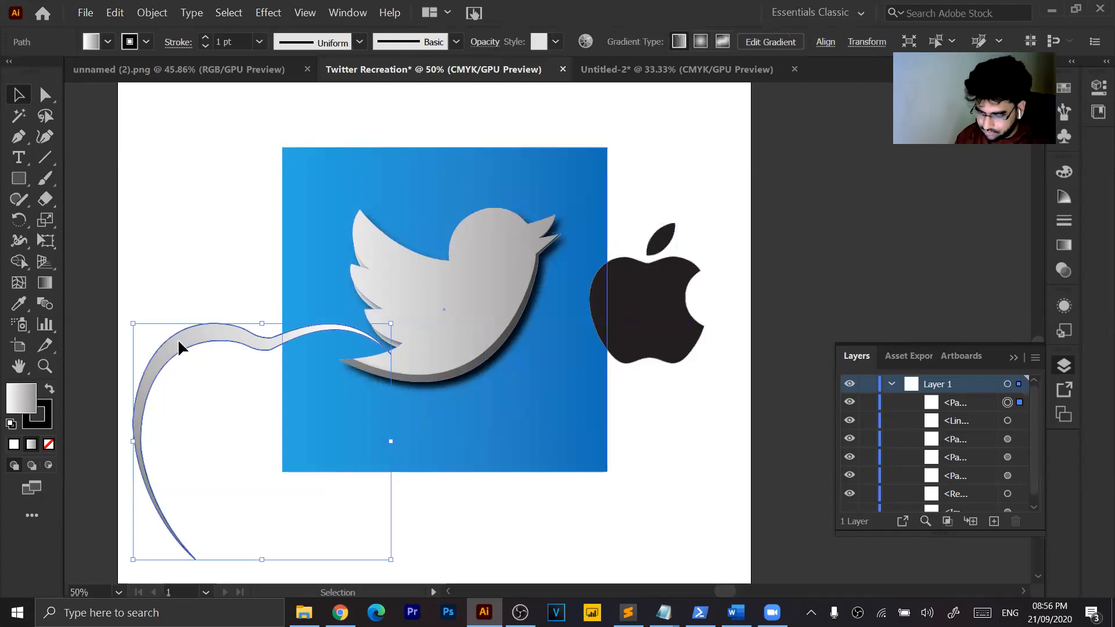
left_click(636, 70)
key("ctrl+v")
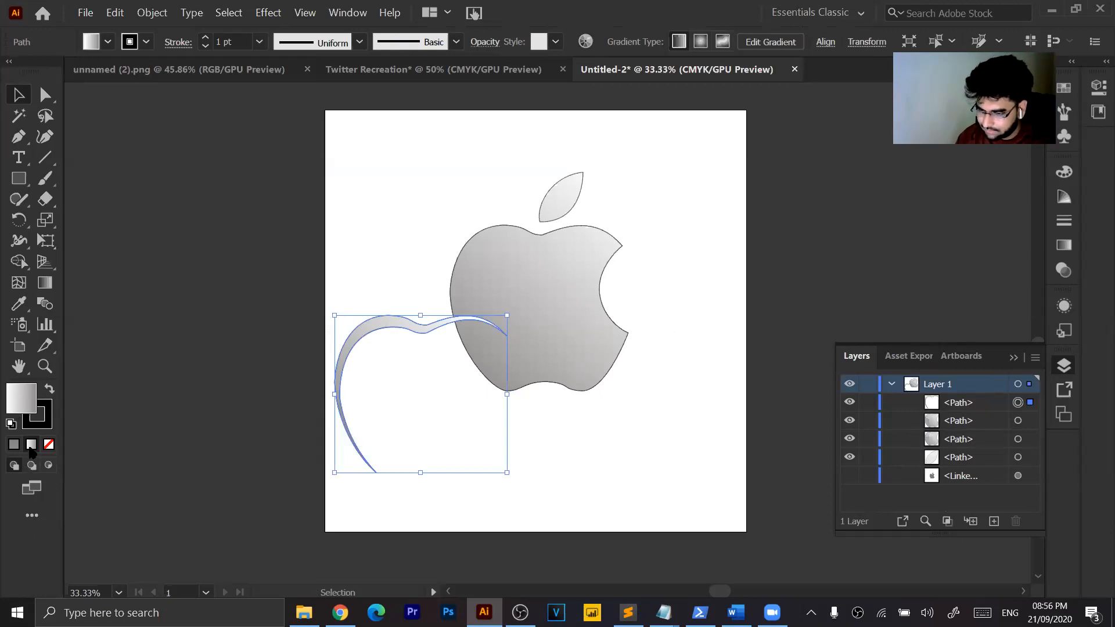
double_click(19, 401)
left_click_drag(619, 247, 616, 230)
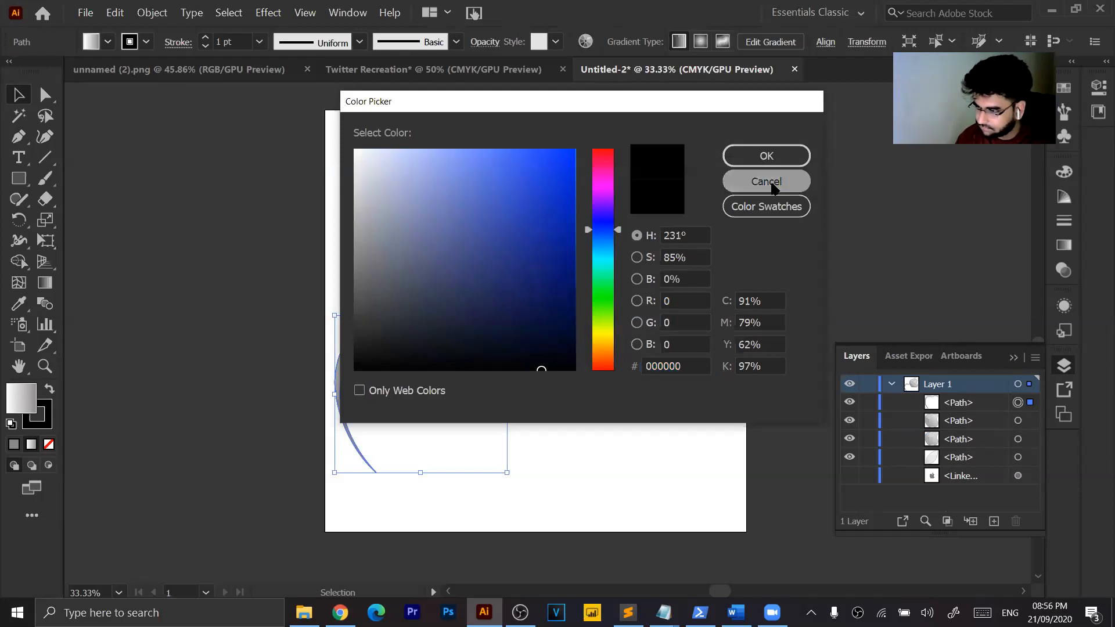
left_click(767, 182)
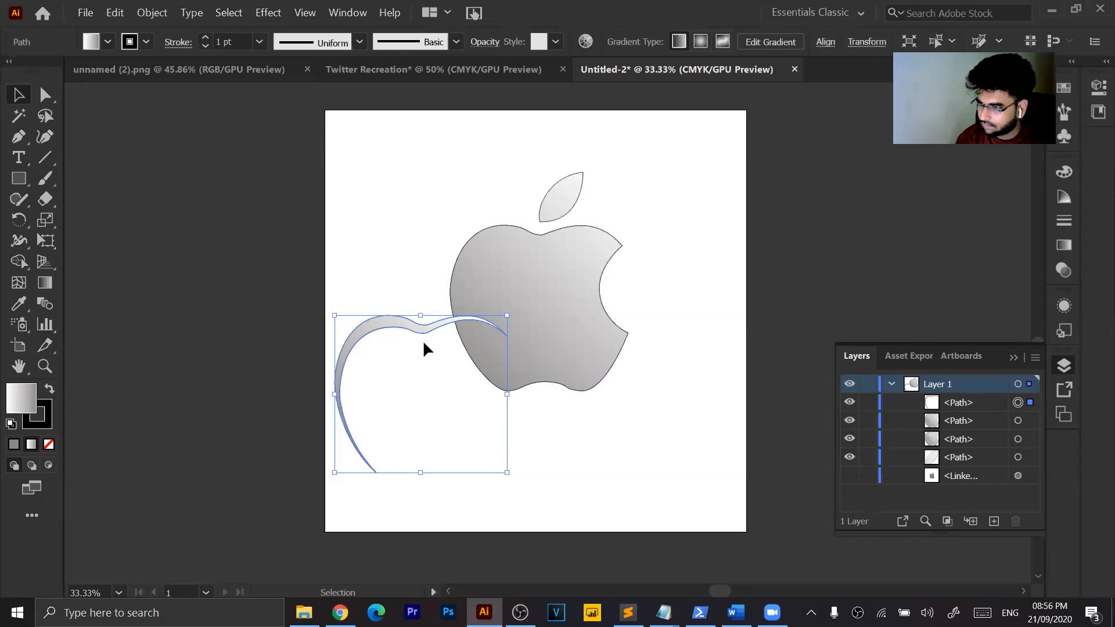
Recolor the crescent's gradient with black at the lower-left stop and dark gray at the upper-right stop.
key("g")
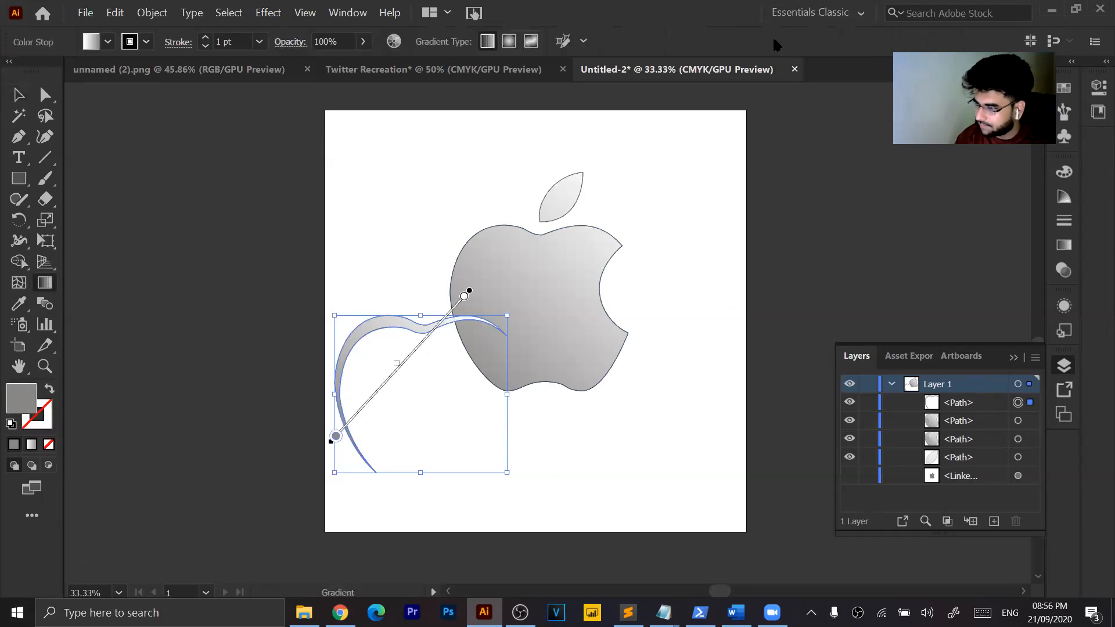
double_click(336, 437)
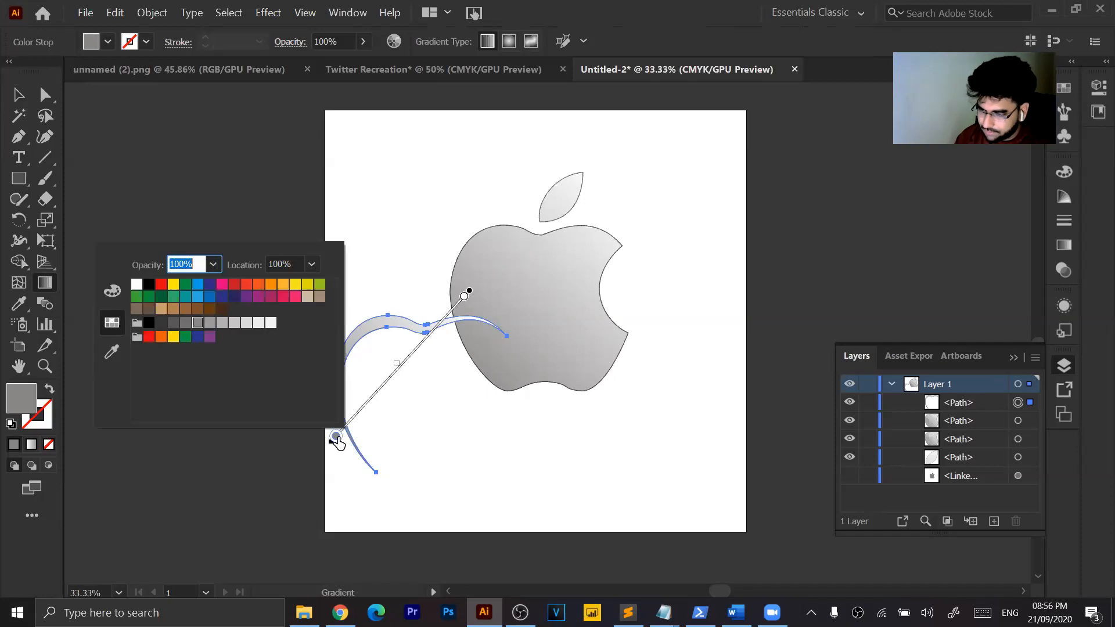
left_click(150, 286)
left_click(464, 297)
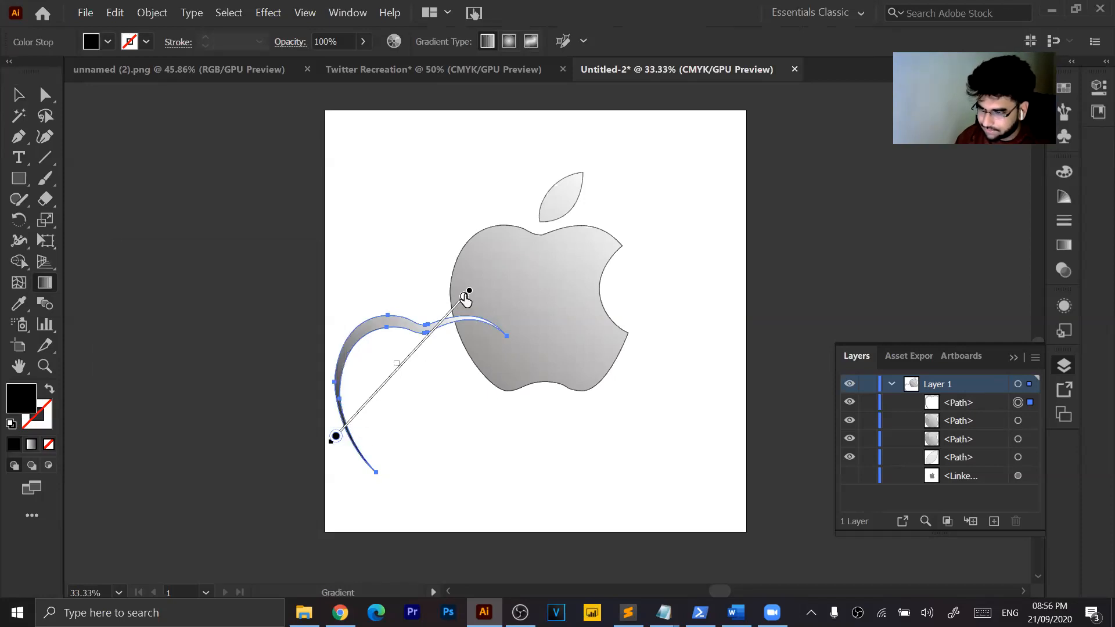
double_click(464, 296)
left_click(289, 386)
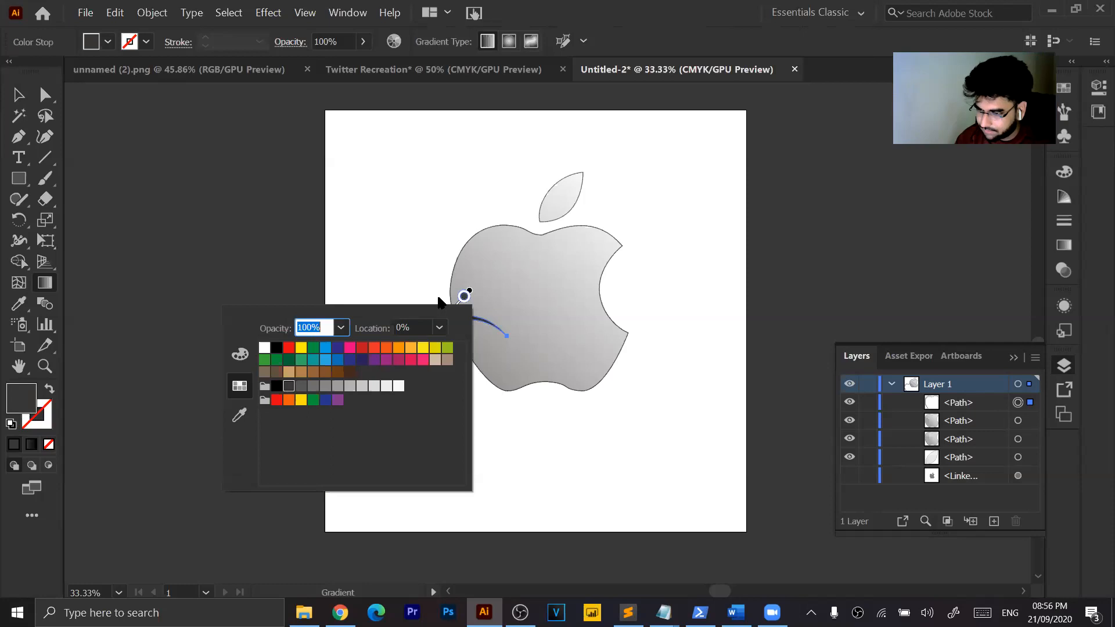
left_click(369, 268)
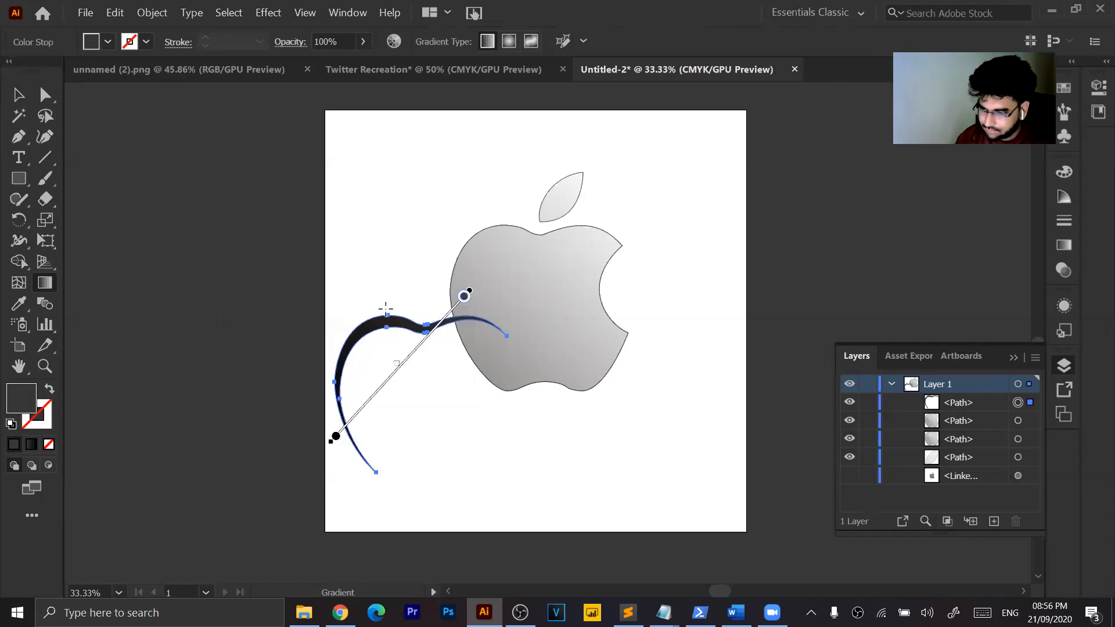
Move the dark crescent onto the apple body so it lines up with its upper-left edge.
key("v")
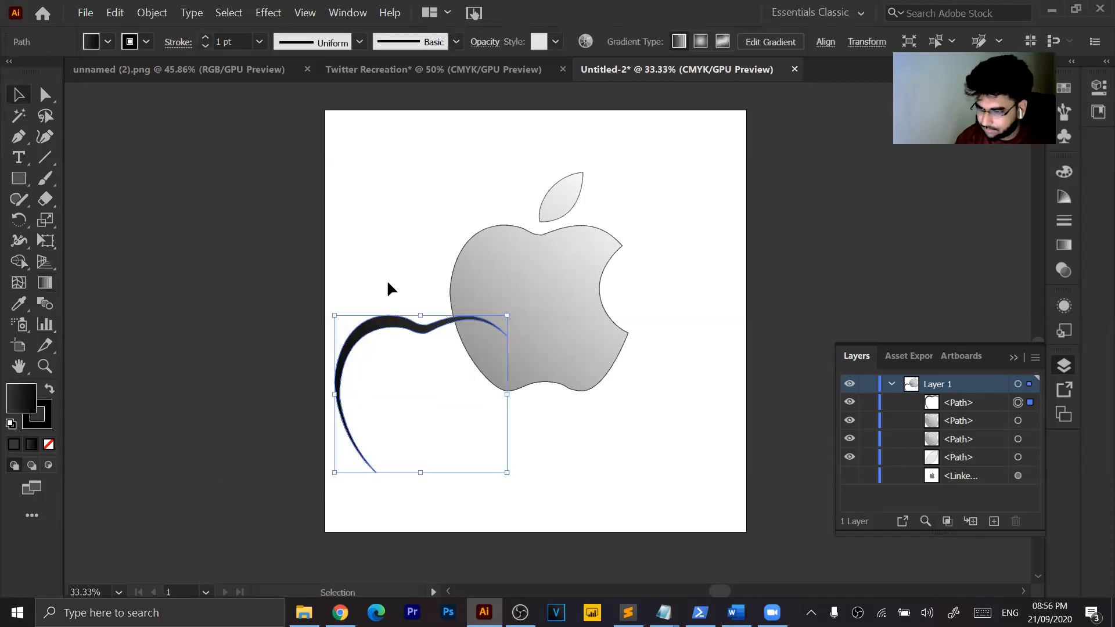
left_click_drag(377, 328, 490, 233)
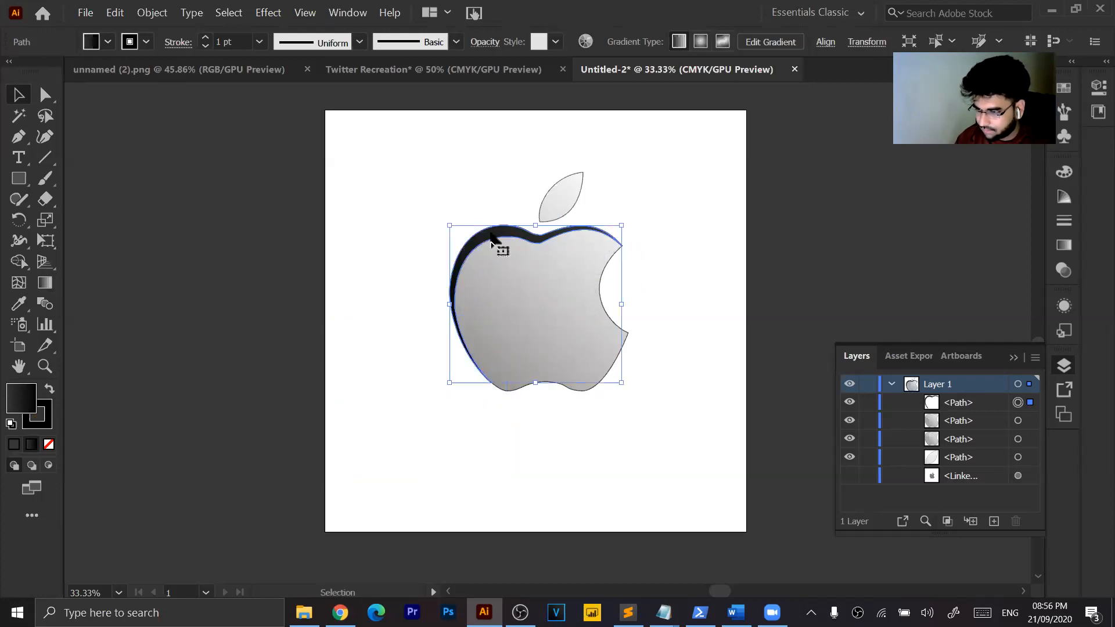
left_click(723, 266)
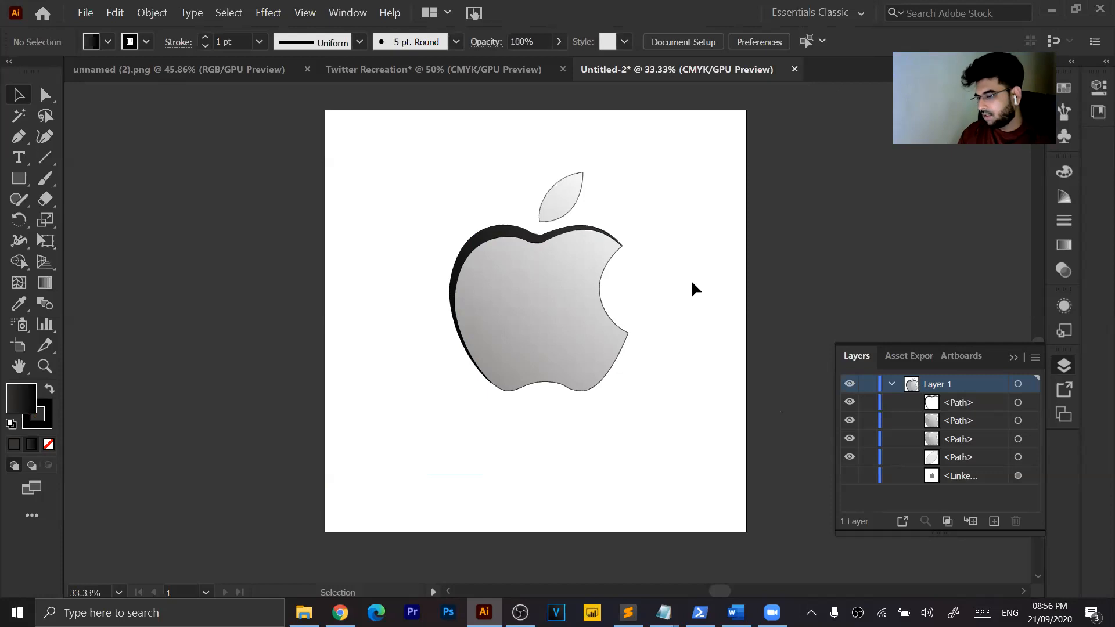
Rotate a copy of the leaf slightly counterclockwise about its upper tip, keeping the original leaf in place.
left_click(579, 196)
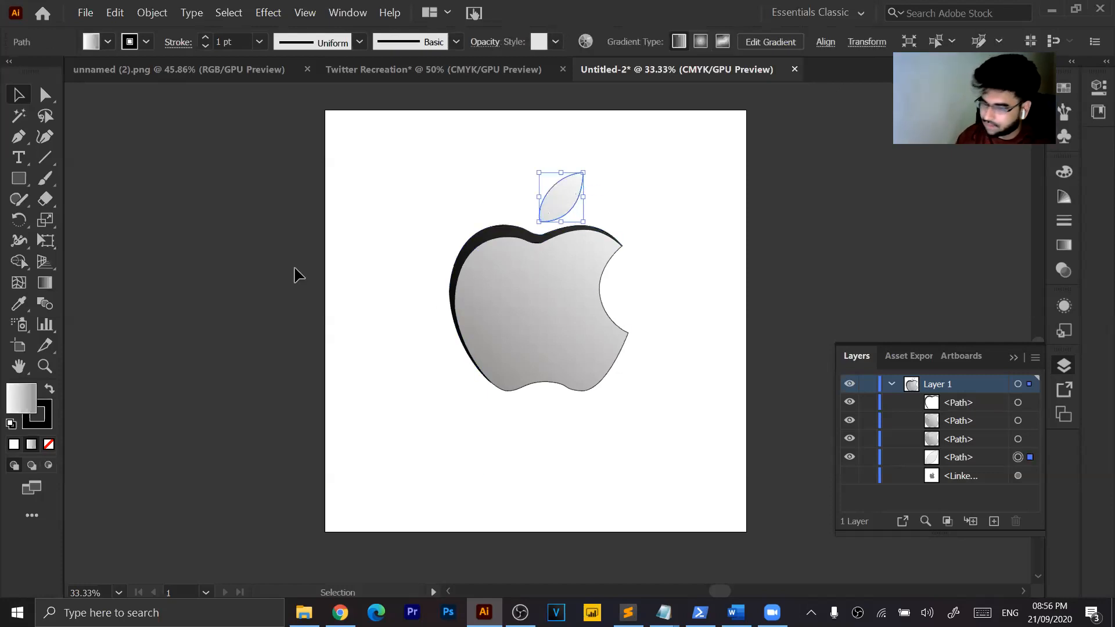
left_click(1013, 358)
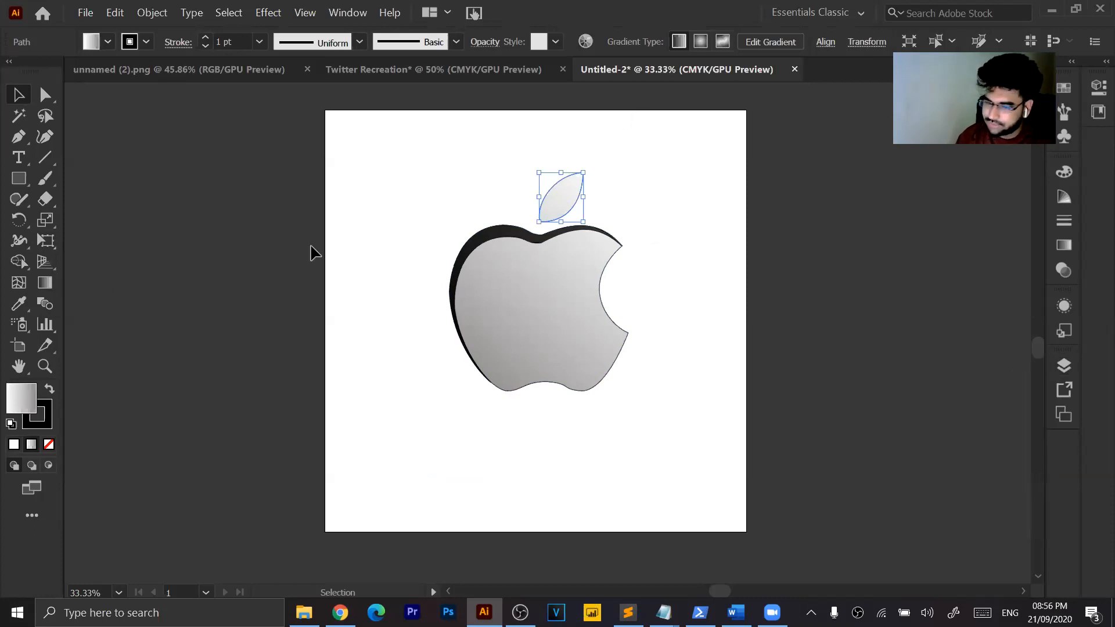
left_click(582, 173)
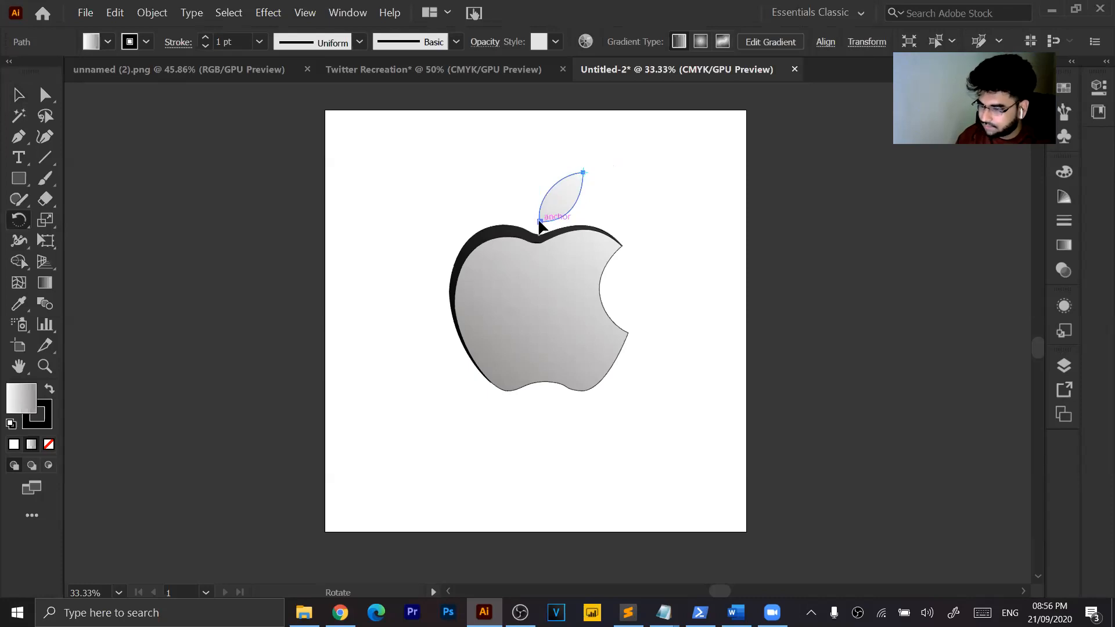
left_click_drag(578, 212, 545, 219)
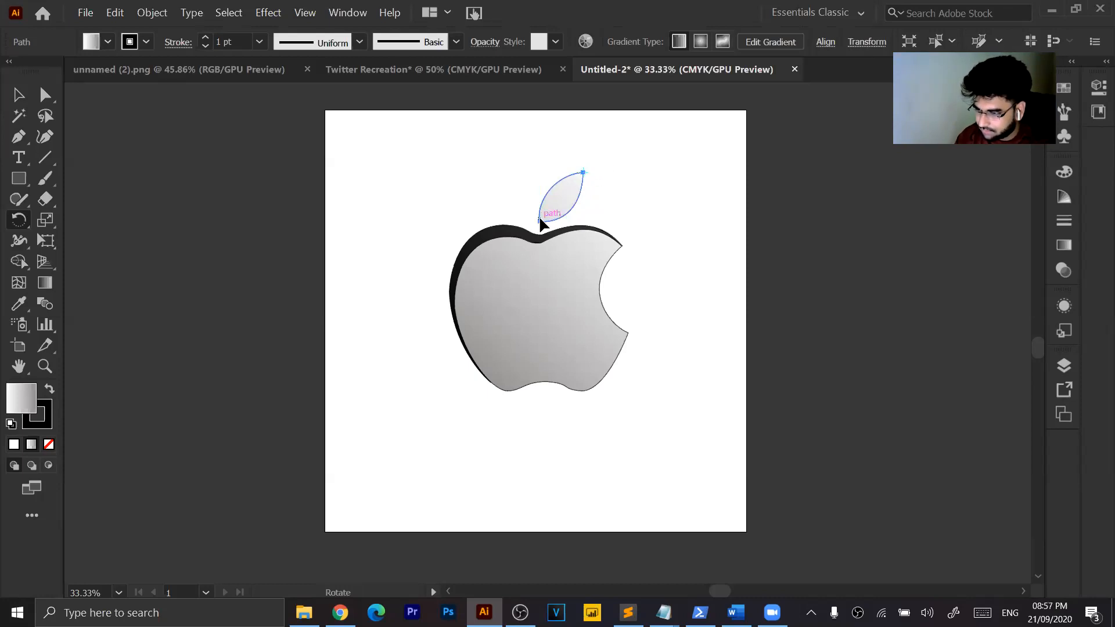
left_click_drag(540, 223, 547, 221)
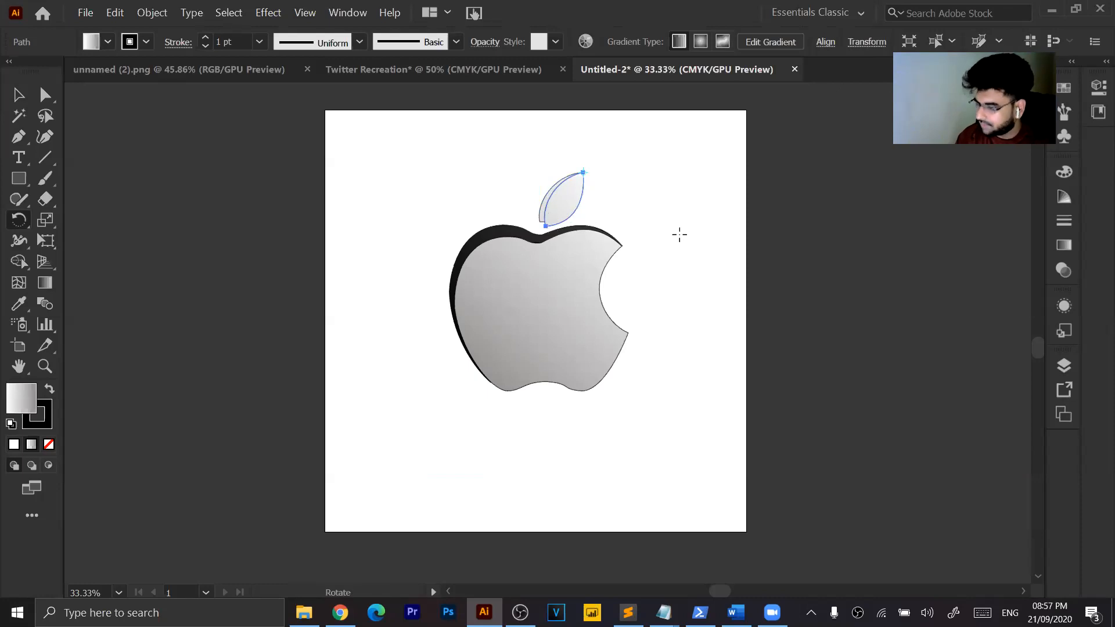
Select both leaf shapes and split off the thin crescent along their left edge with the Shape Builder tool.
left_click(19, 95)
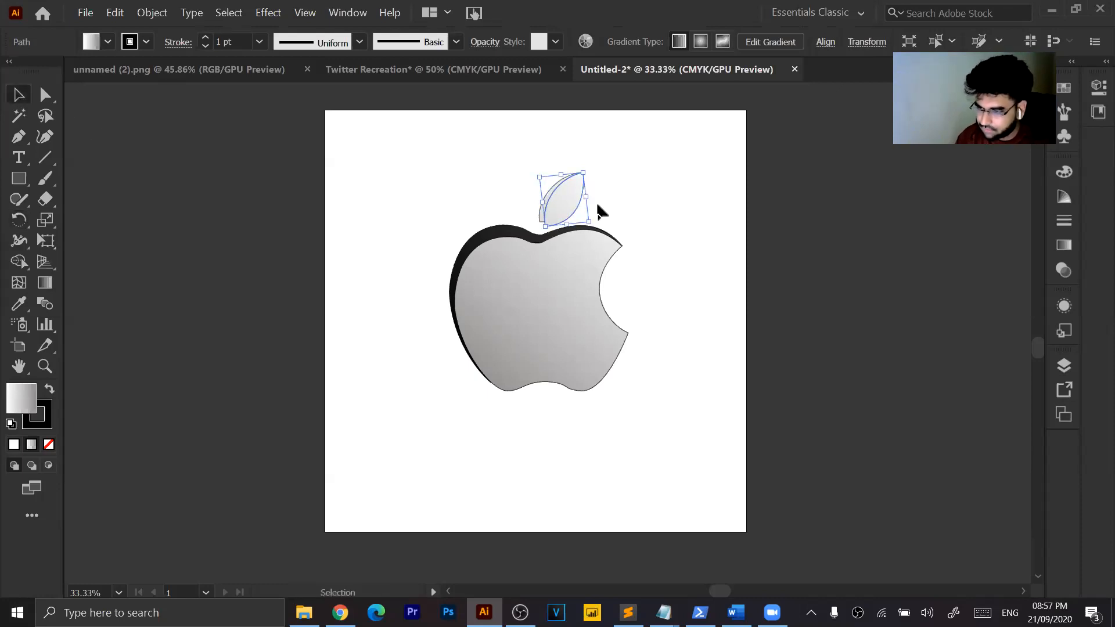
left_click(545, 203)
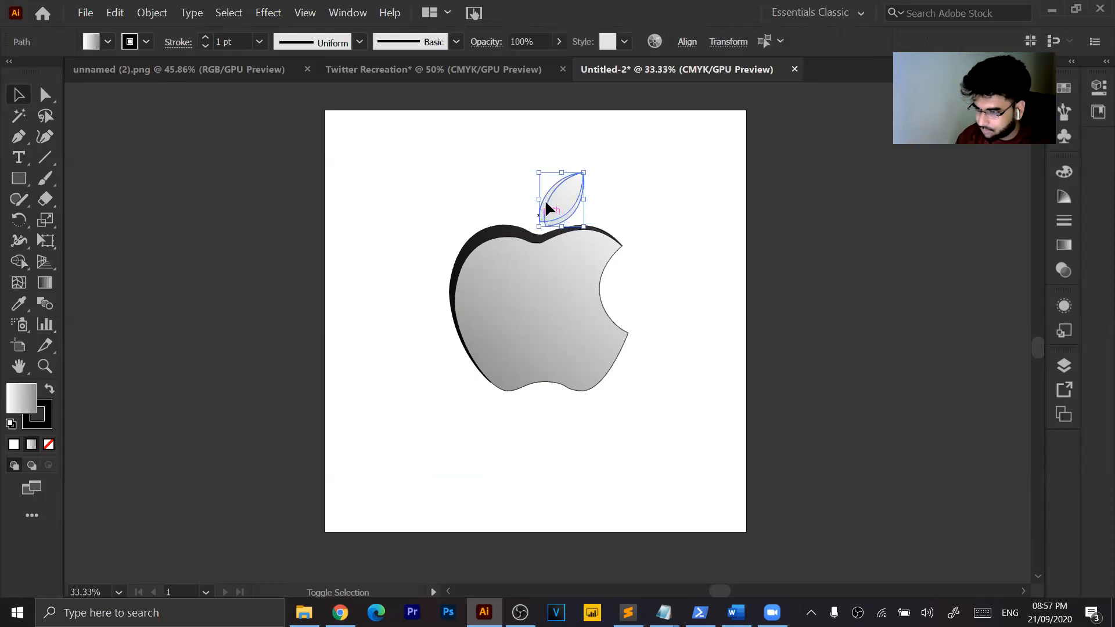
left_click(16, 262)
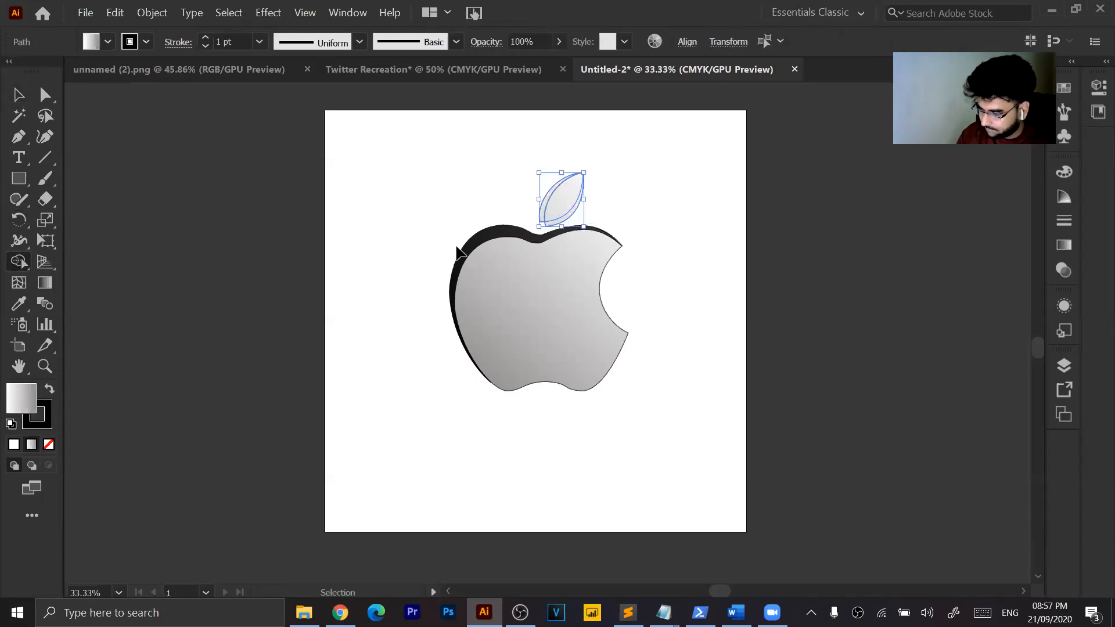
key("ctrl+plus")
key("ctrl+plus")
key("ctrl+plus")
key("ctrl+plus")
left_click(477, 331)
Select only the leaf's crescent, move it away from the leaf and cut it from the artwork.
left_click(20, 90)
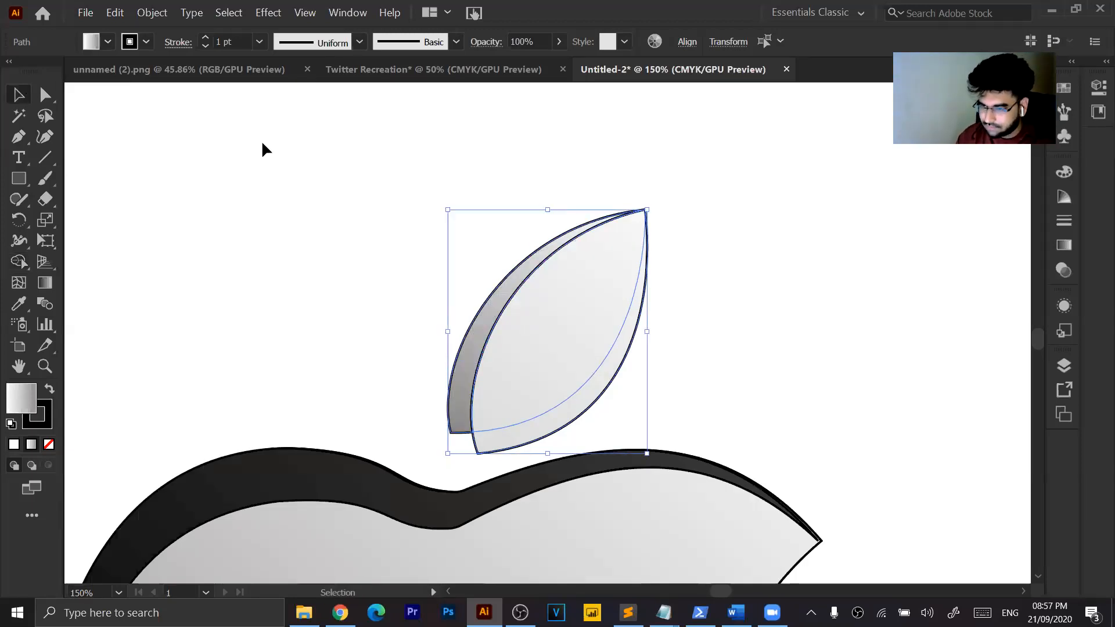
left_click_drag(497, 307, 468, 290)
key("ctrl+z")
left_click(825, 205)
left_click(470, 360)
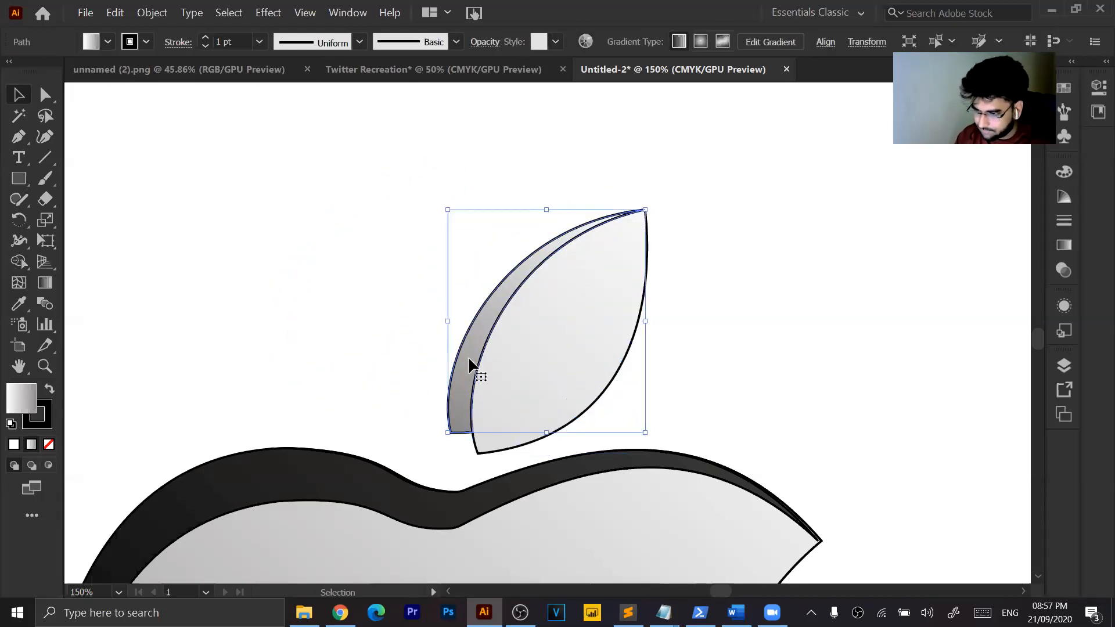
left_click_drag(470, 360, 338, 293)
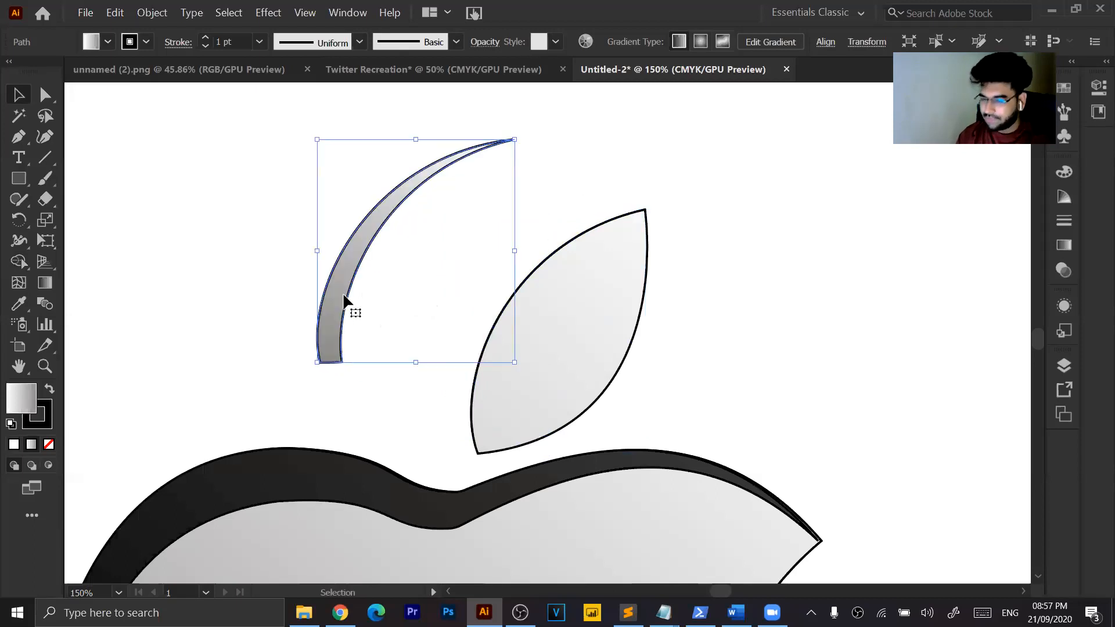
key("Delete")
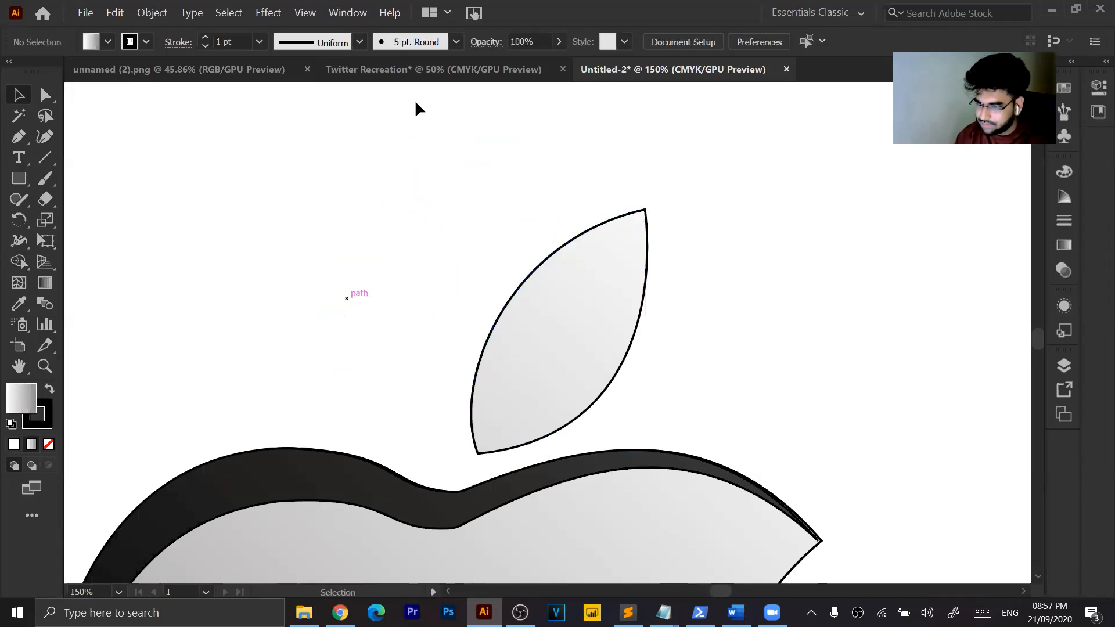
Paste the leaf's crescent into the Twitter Recreation document.
left_click(416, 71)
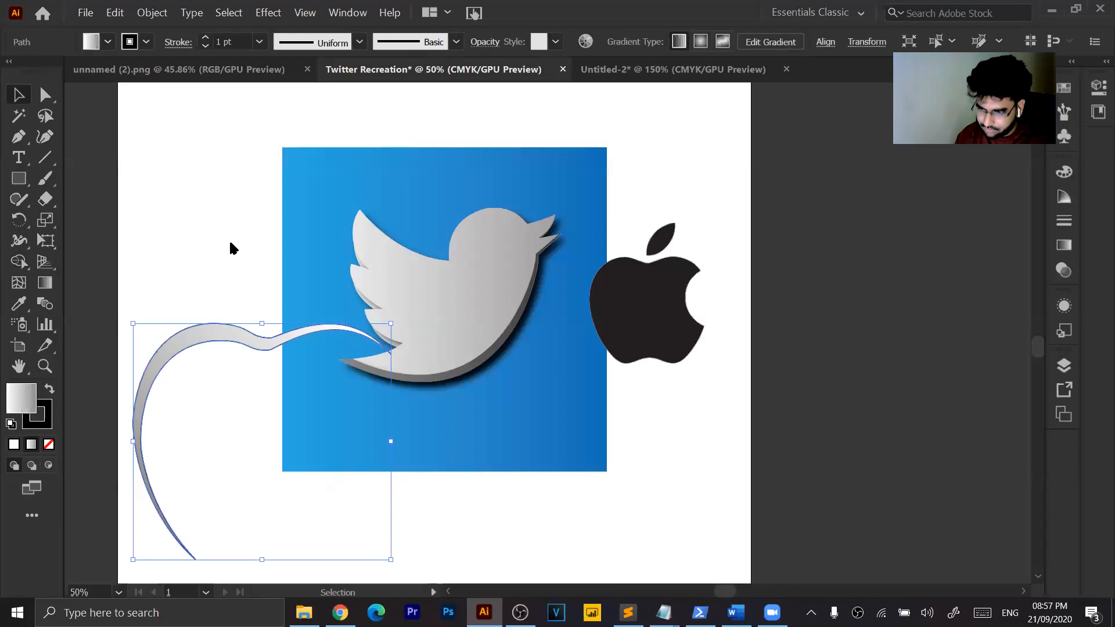
left_click(230, 240)
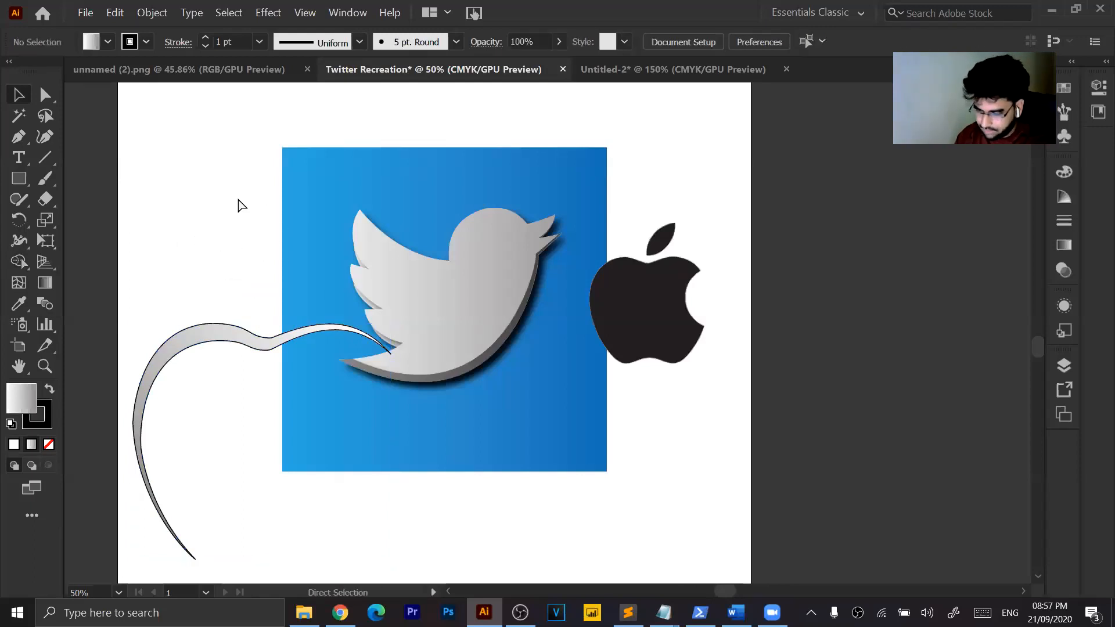
key("ctrl+v")
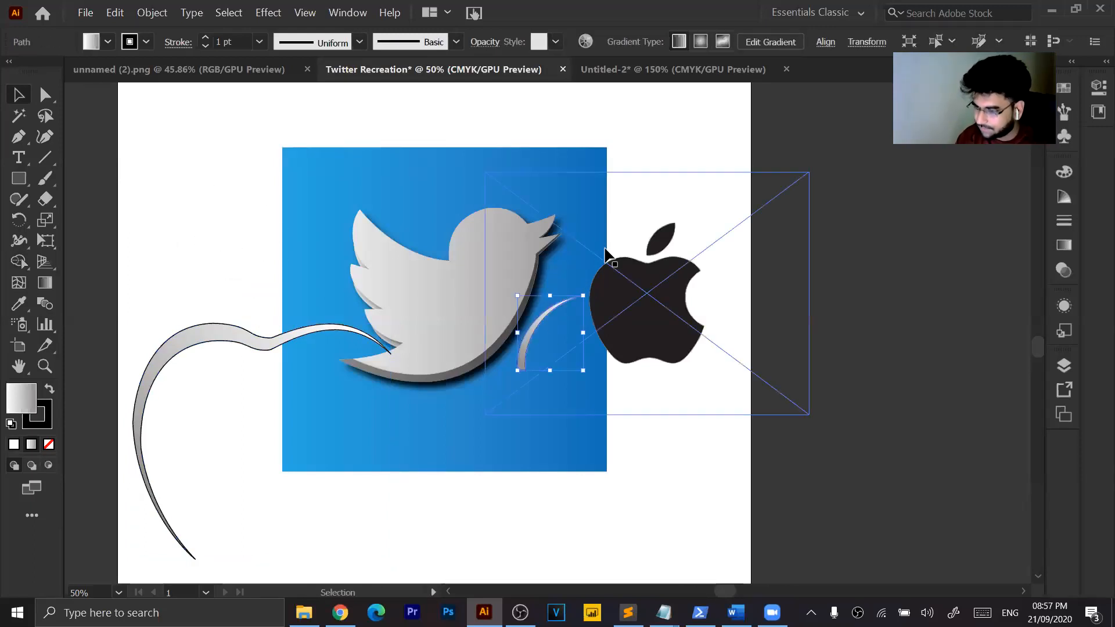
Return to Untitled-2 and undo the leaf edits back to the single unrotated leaf.
left_click(658, 71)
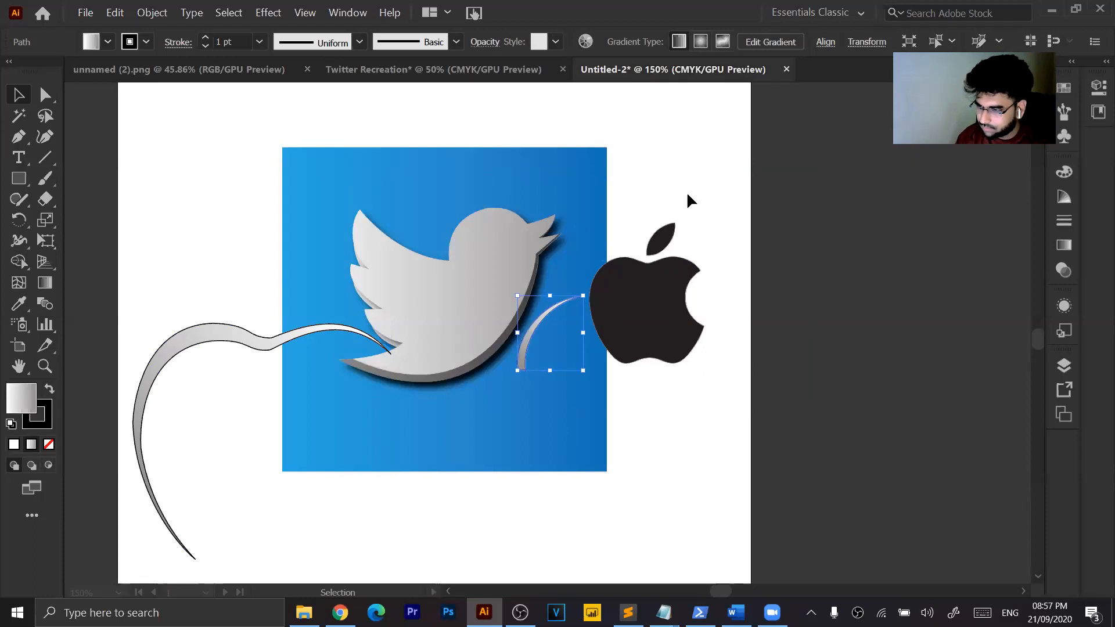
key("ctrl+f")
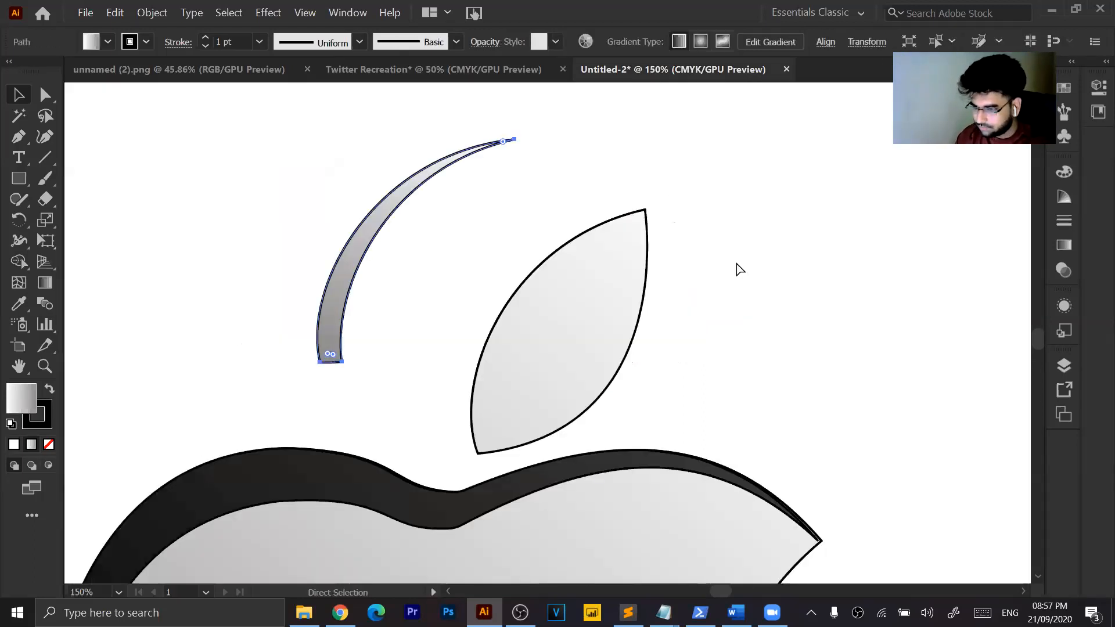
key("ctrl+z")
key("ctrl+z")
key("ctrl+z")
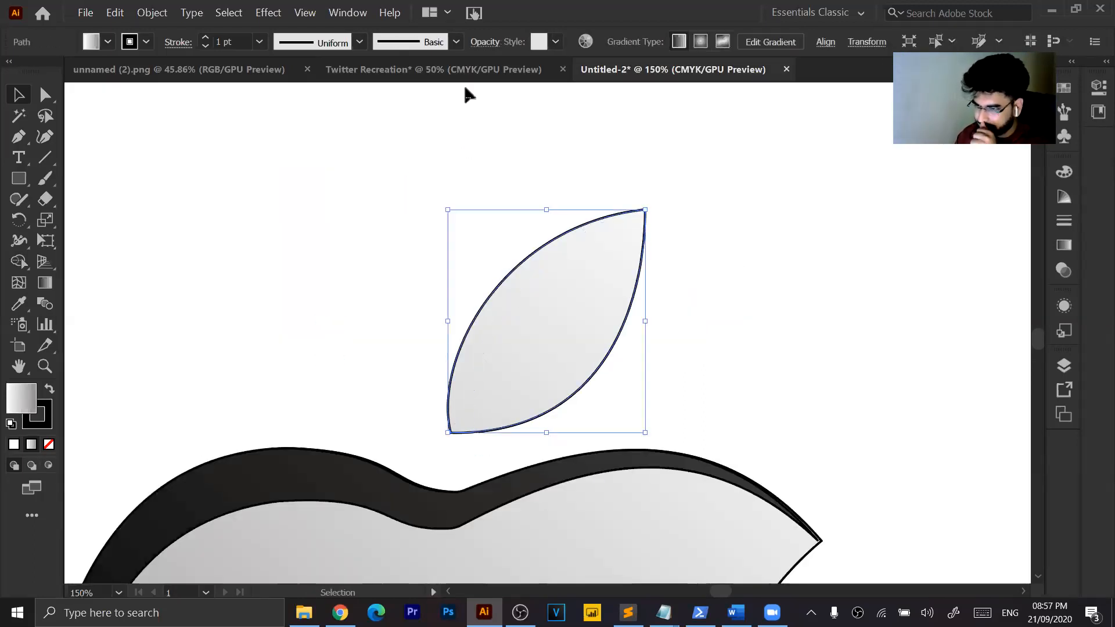
Copy the leaf's crescent from the Twitter Recreation document and paste it back into Untitled-2.
left_click(467, 74)
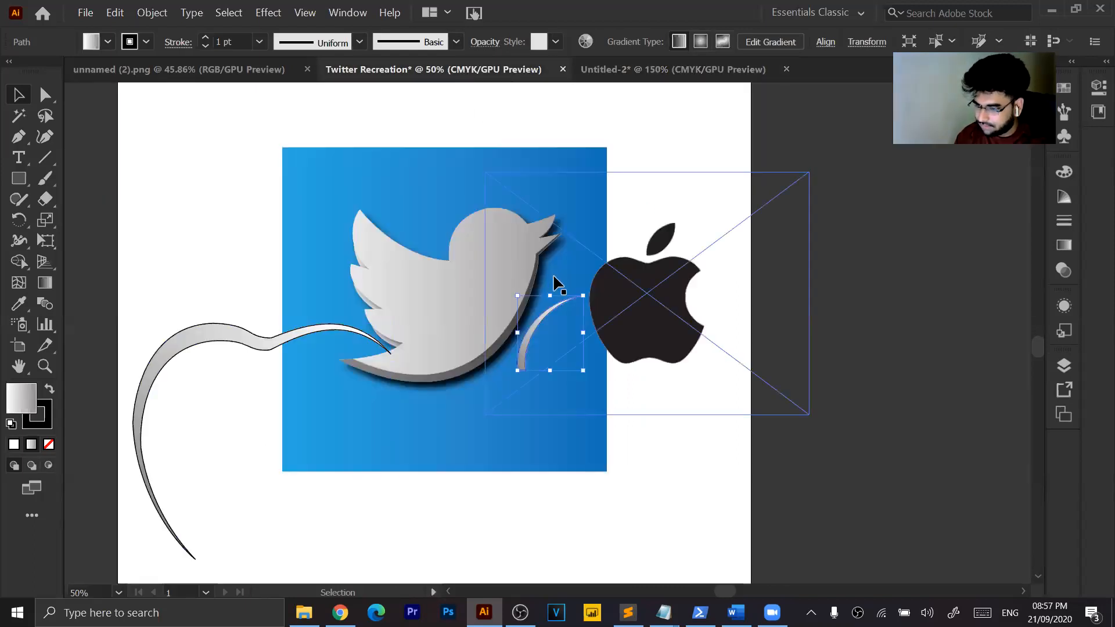
key("a")
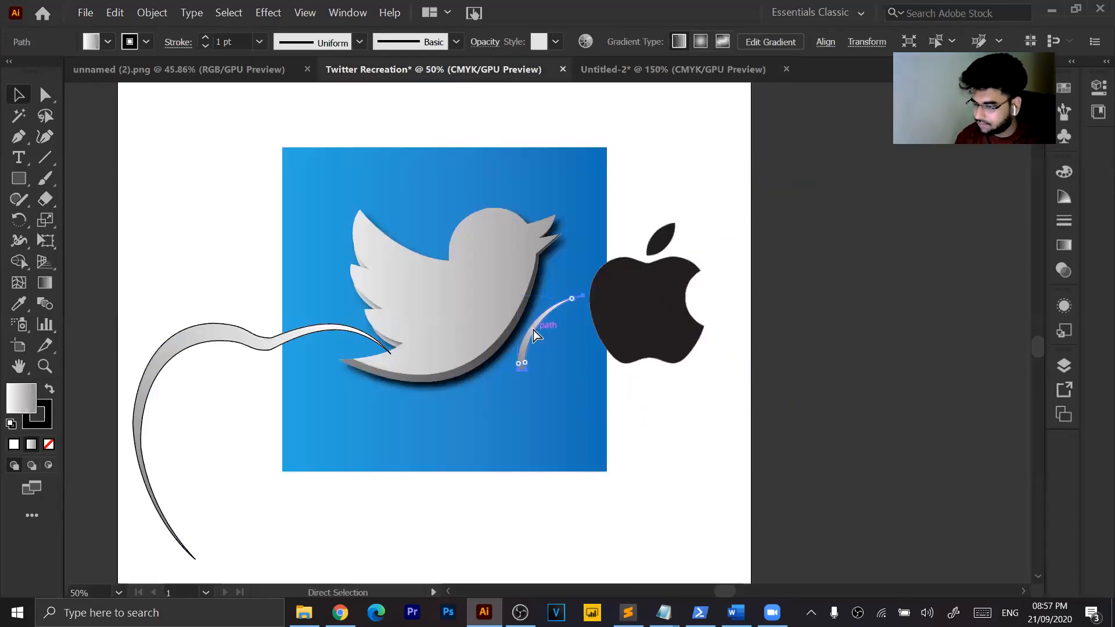
left_click(673, 69)
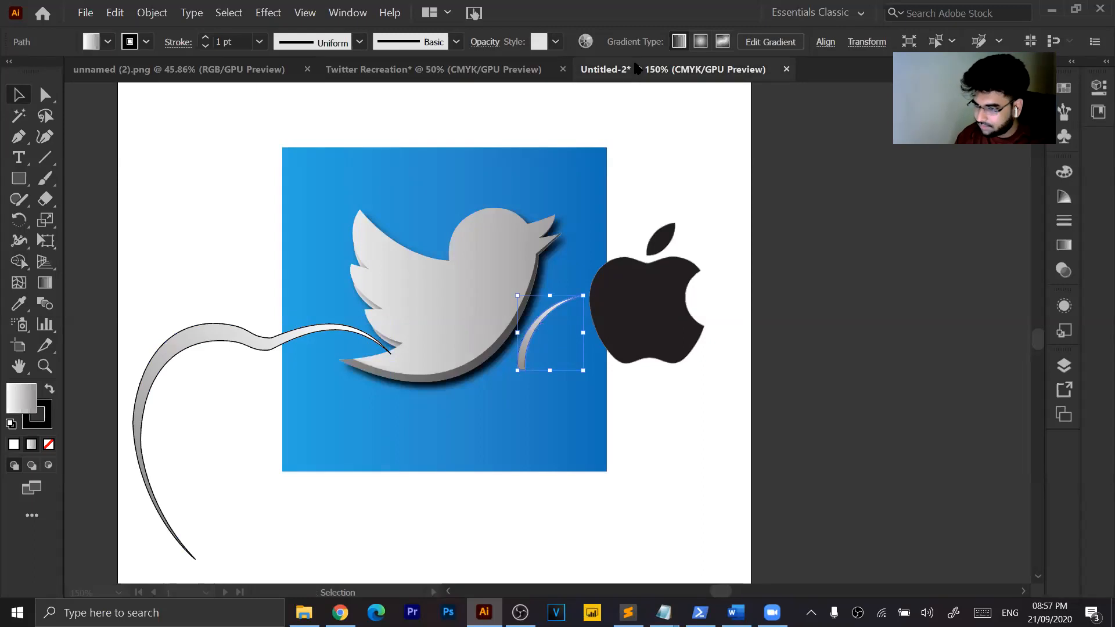
left_click(613, 342)
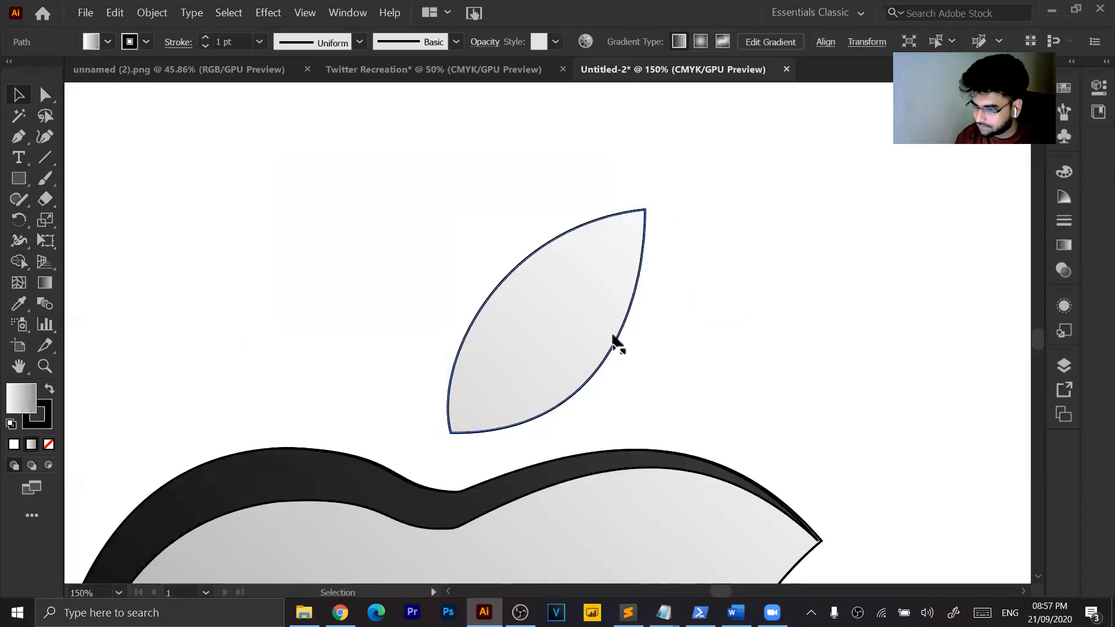
key("ctrl+minus")
key("ctrl+minus")
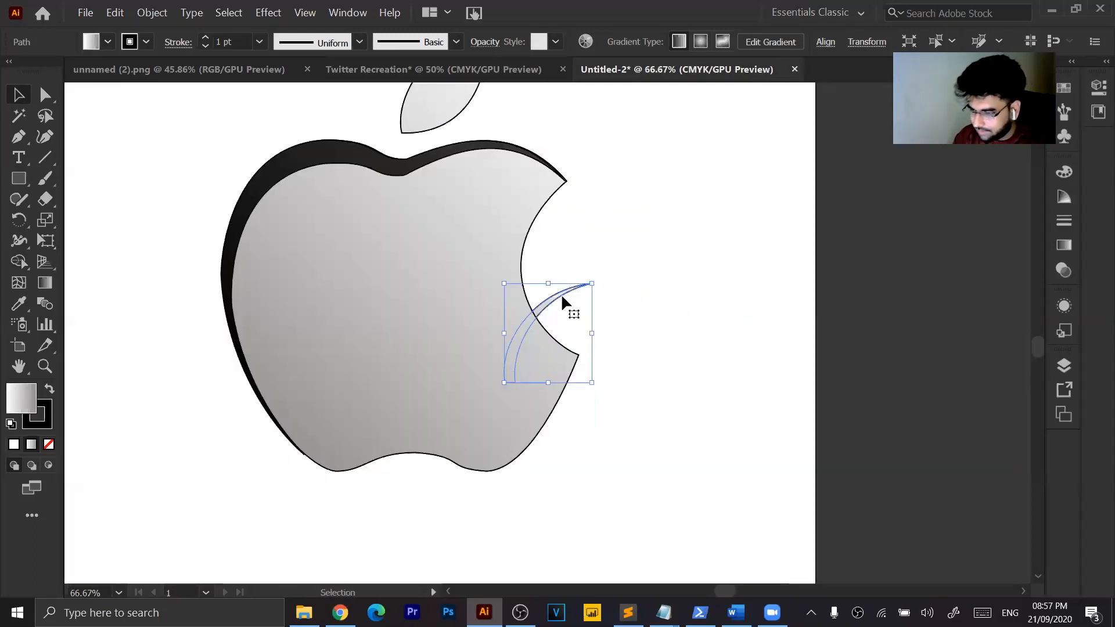
Move the pasted crescent onto the leaf so it lines up with the leaf's curved left edge.
scroll(550, 301, "up", 5)
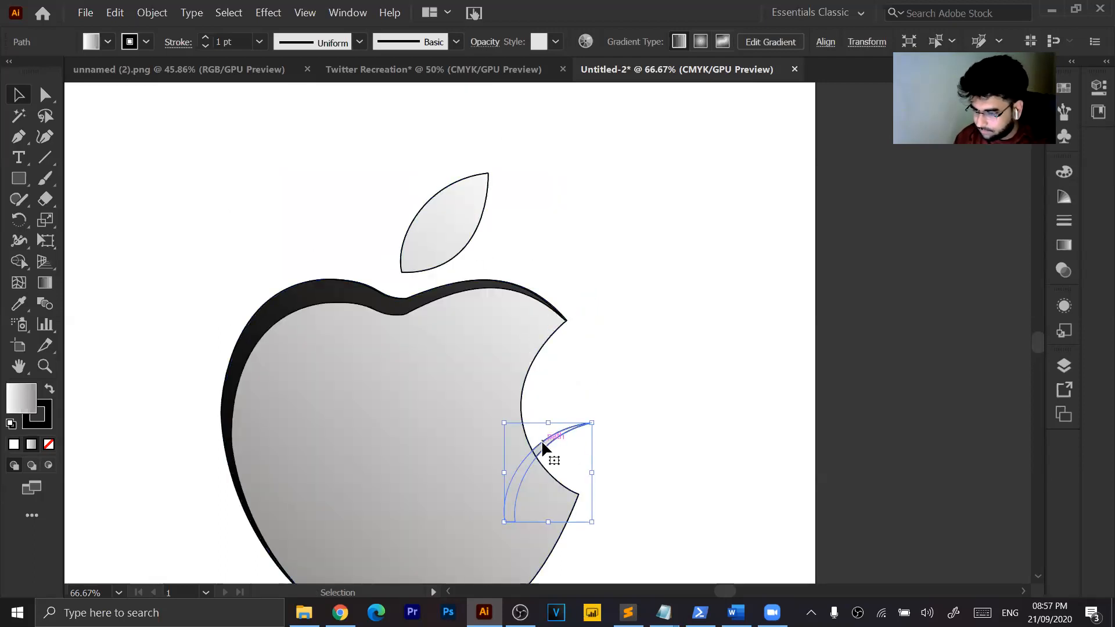
left_click_drag(542, 444, 440, 196)
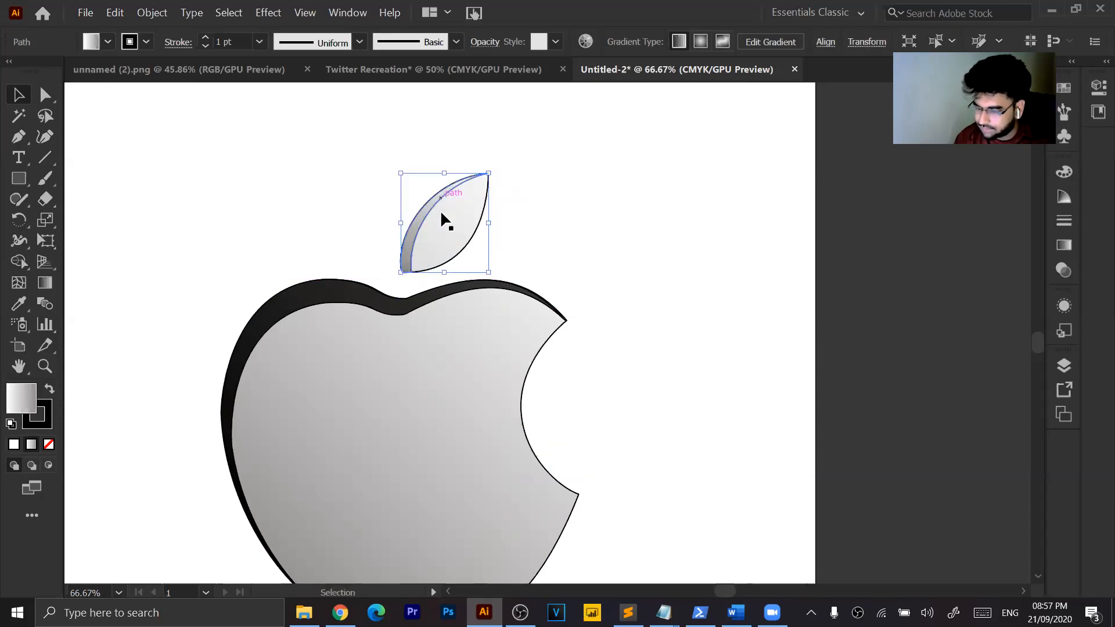
left_click(677, 379)
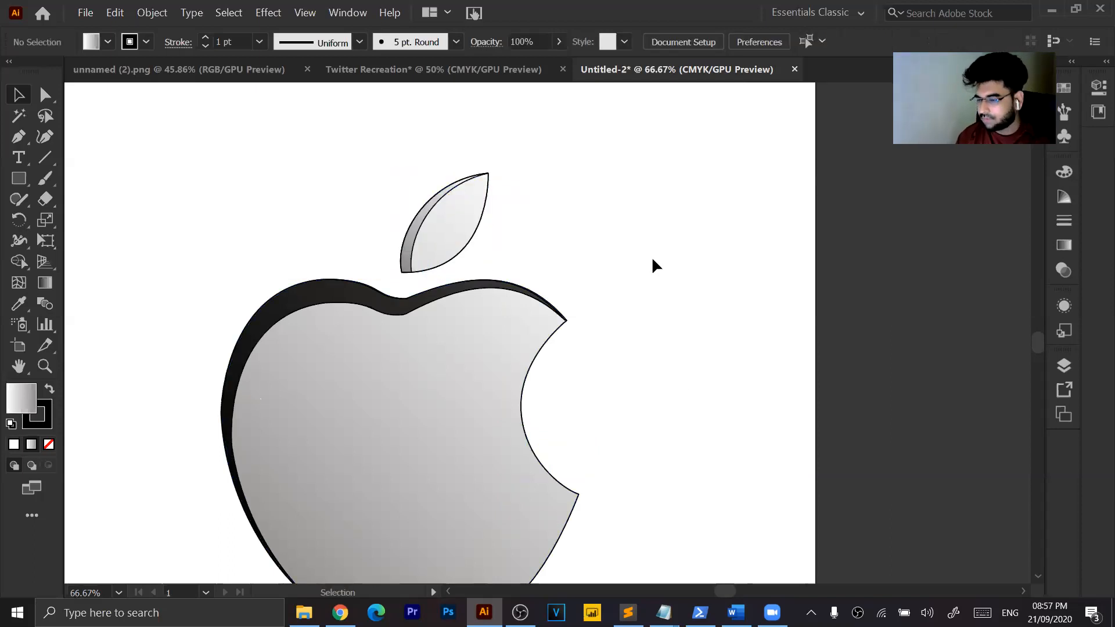
Set the lower color stop of the leaf crescent's gradient to a dark gray swatch.
left_click(405, 264)
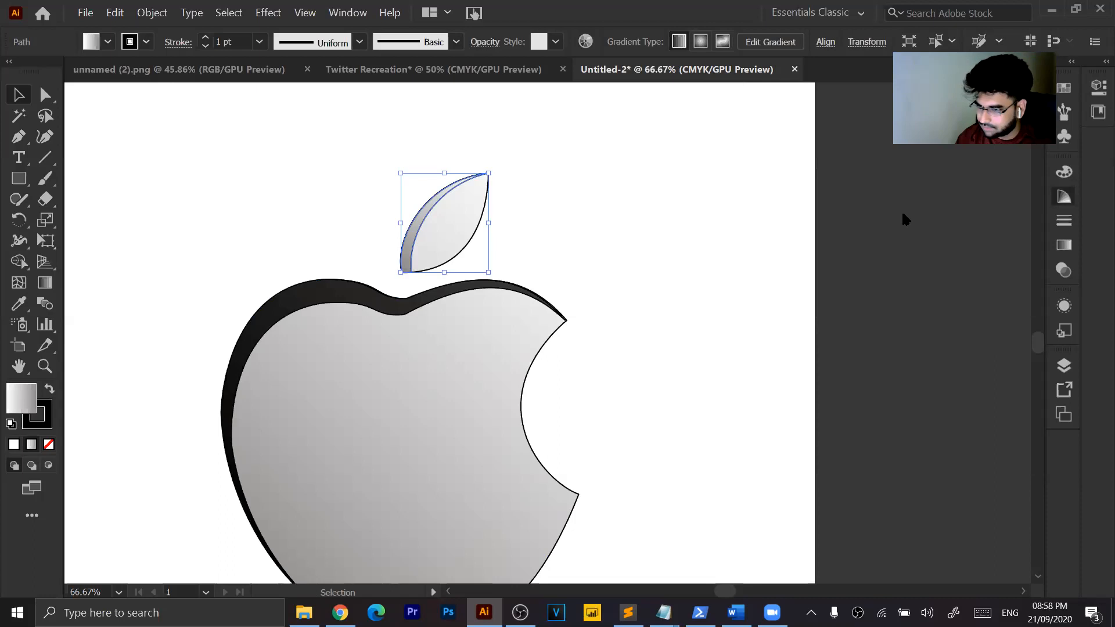
key("shift+F3")
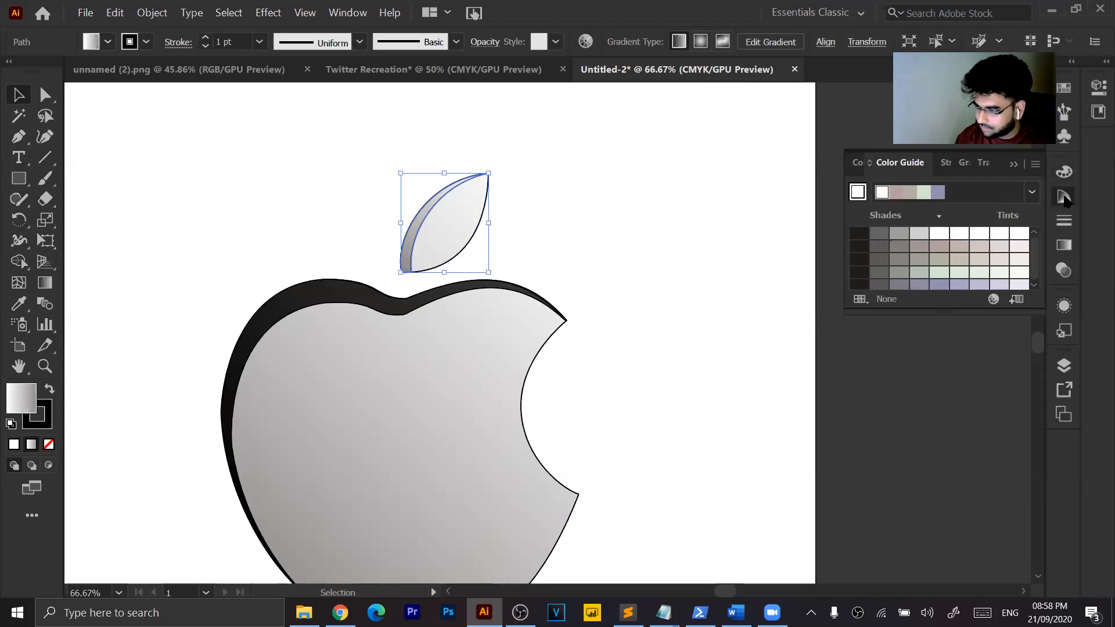
left_click(1064, 196)
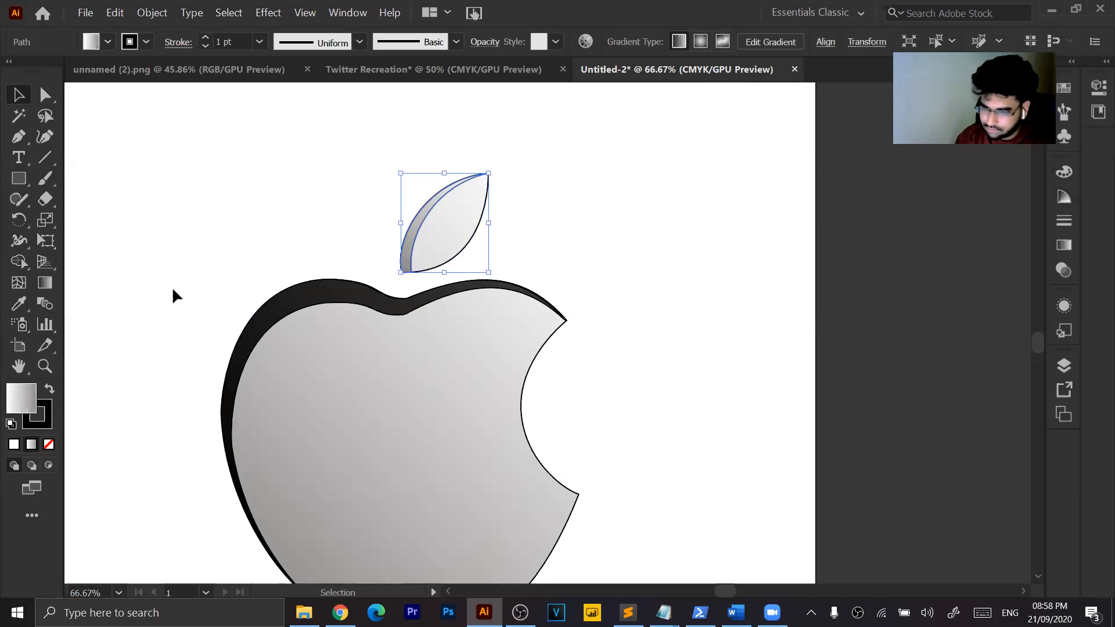
left_click(45, 281)
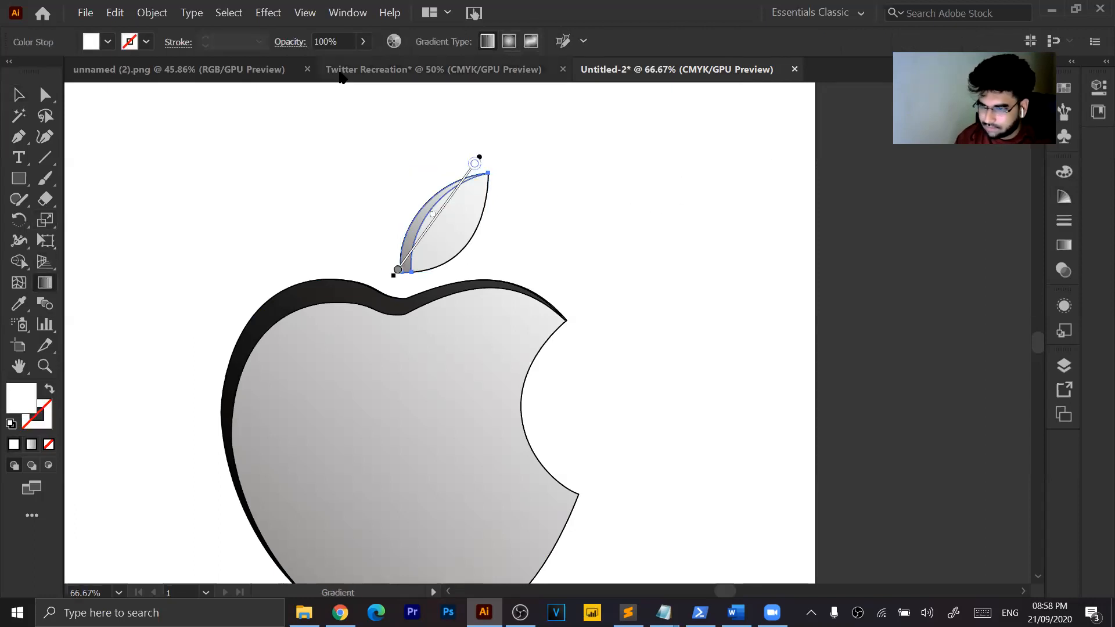
left_click(31, 445)
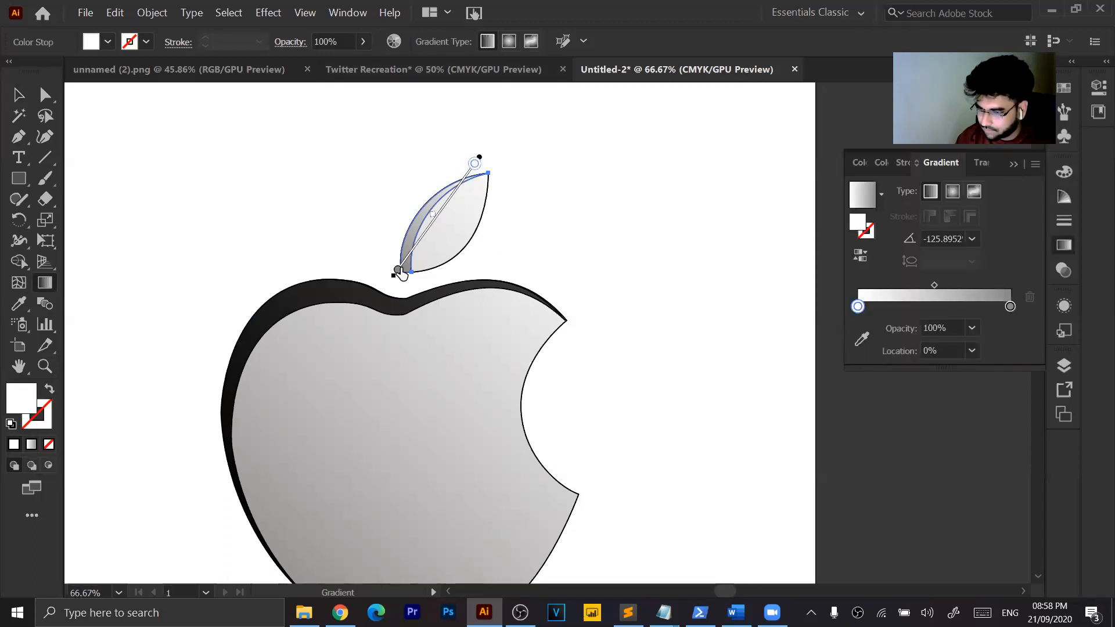
left_click(398, 270)
double_click(398, 270)
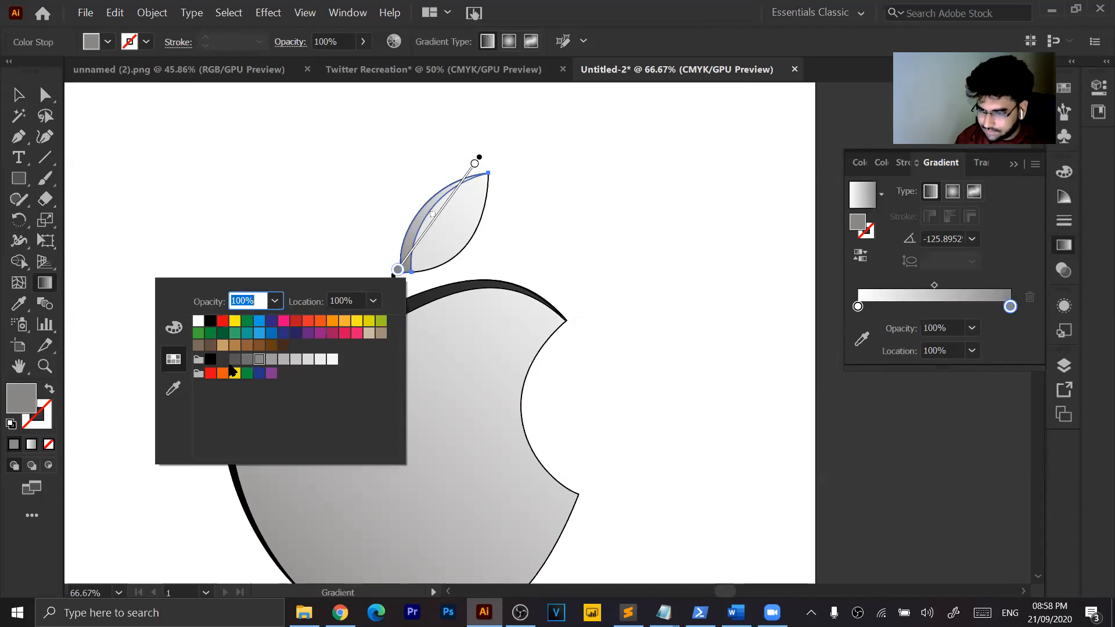
Set the upper color stop of the leaf crescent's gradient to black and deselect the crescent.
double_click(475, 164)
left_click(287, 253)
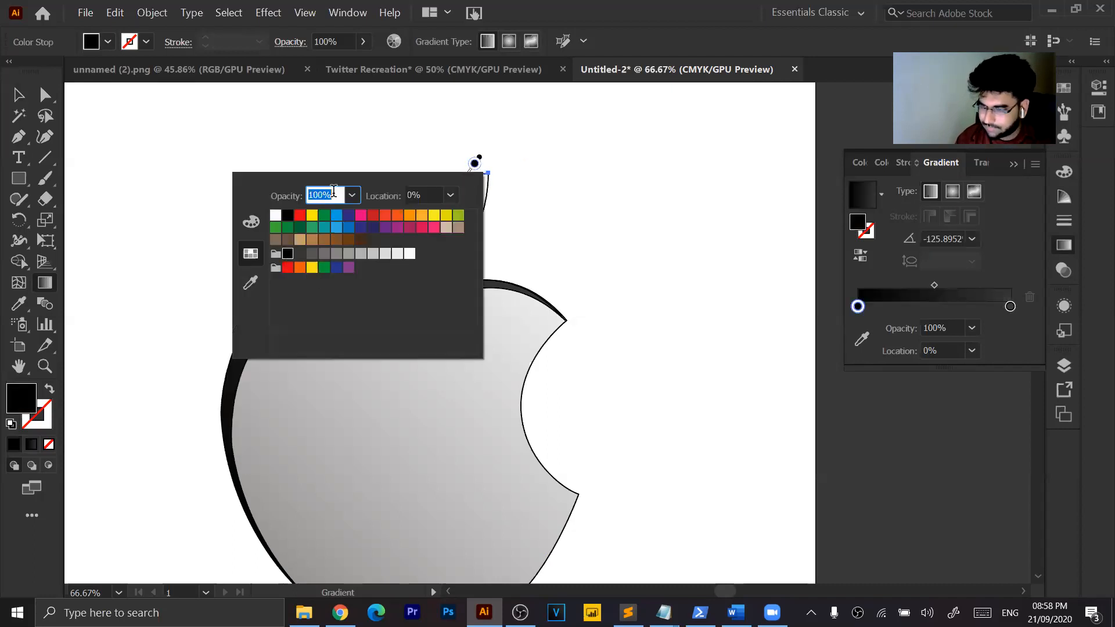
left_click(22, 93)
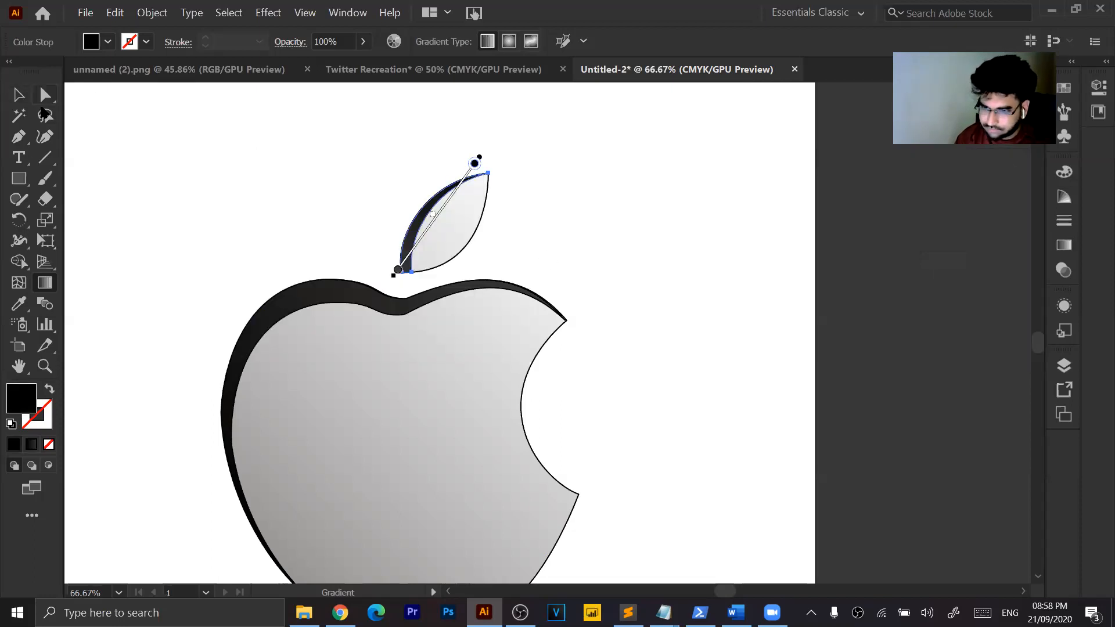
left_click(18, 94)
left_click(619, 253)
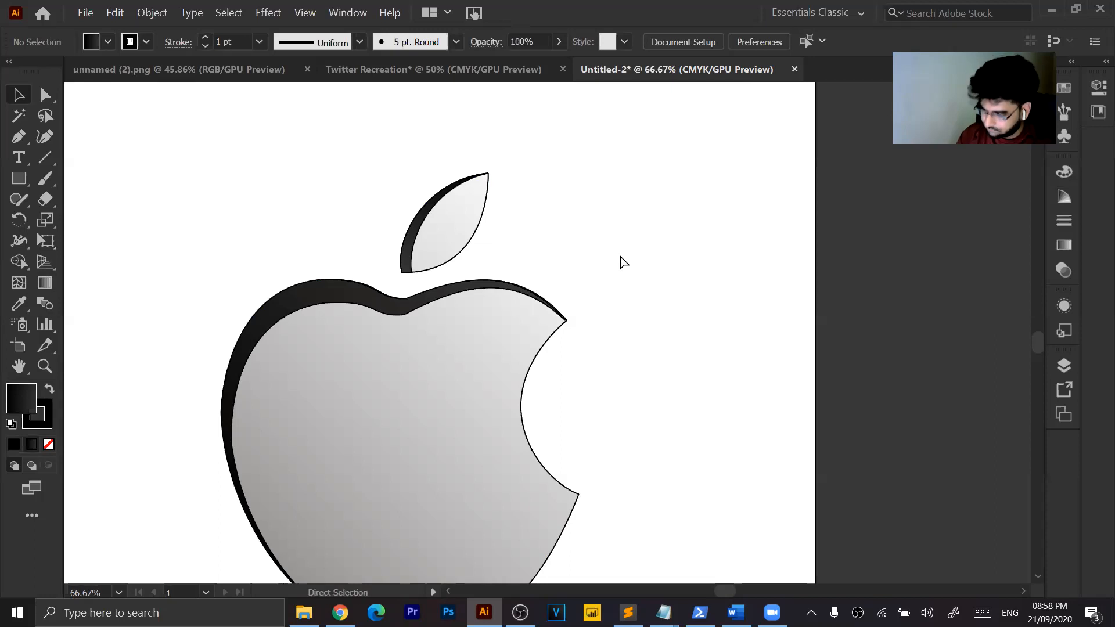
Select the light apple body and leaf shapes and remove their stroke.
key("ctrl+minus")
key("ctrl+minus")
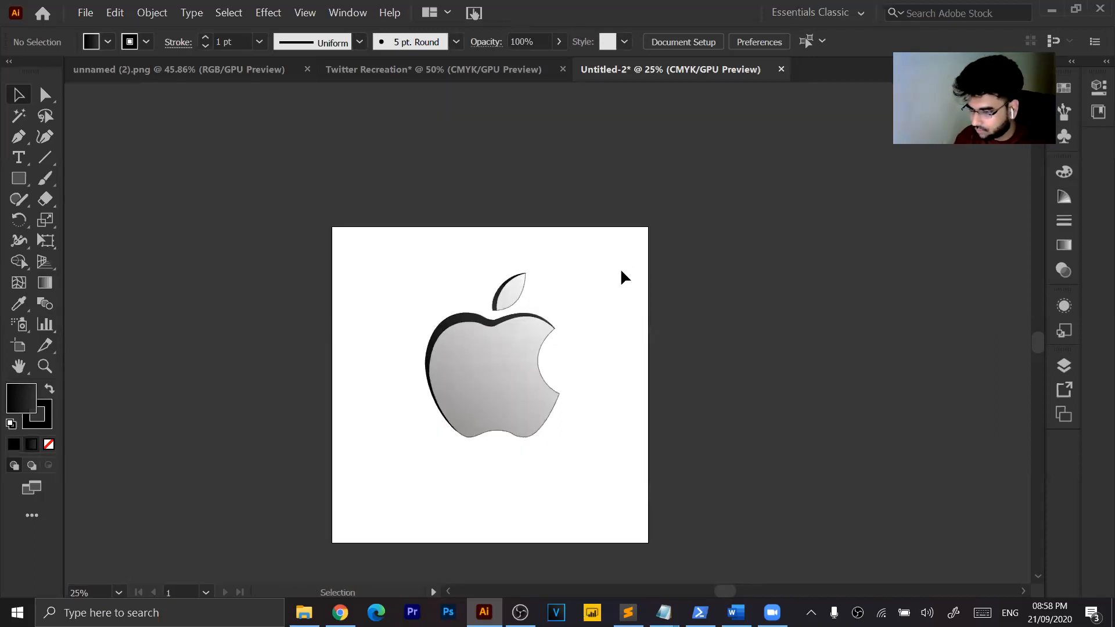
scroll(620, 267, "up", 2)
scroll(621, 270, "down", 2)
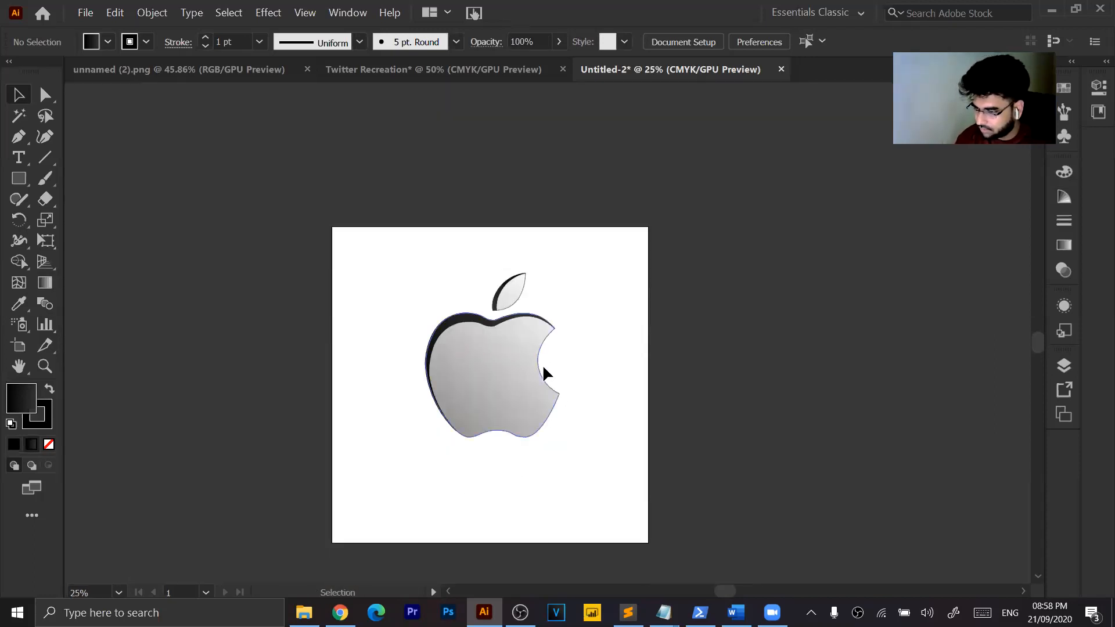
left_click(482, 392)
left_click(518, 292, "ctrl")
left_click(502, 358, "shift")
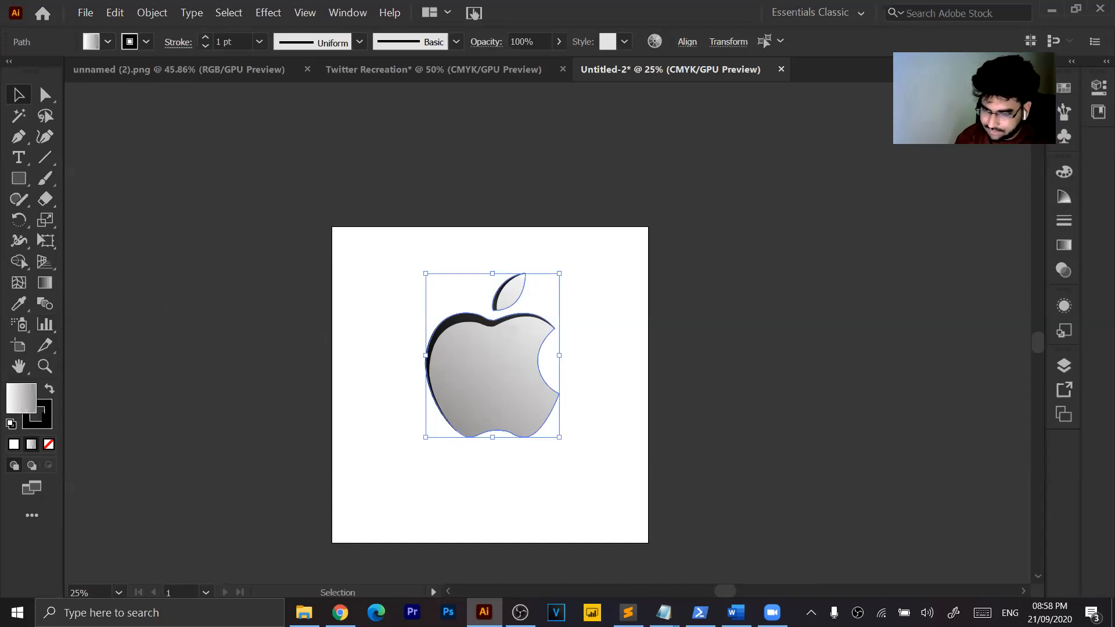
double_click(45, 420)
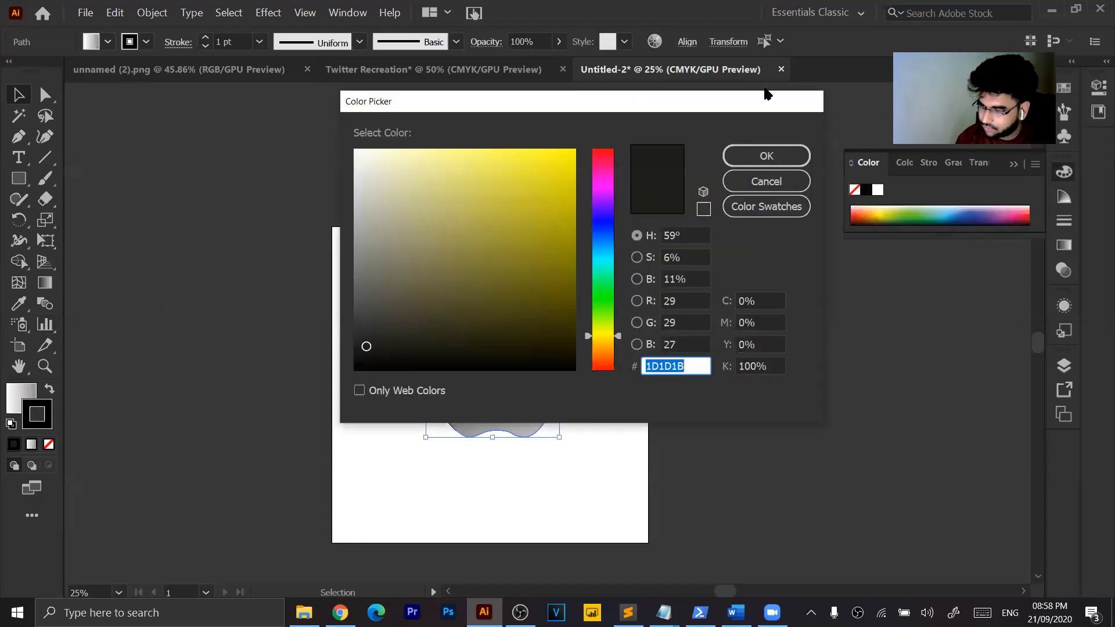
left_click(761, 183)
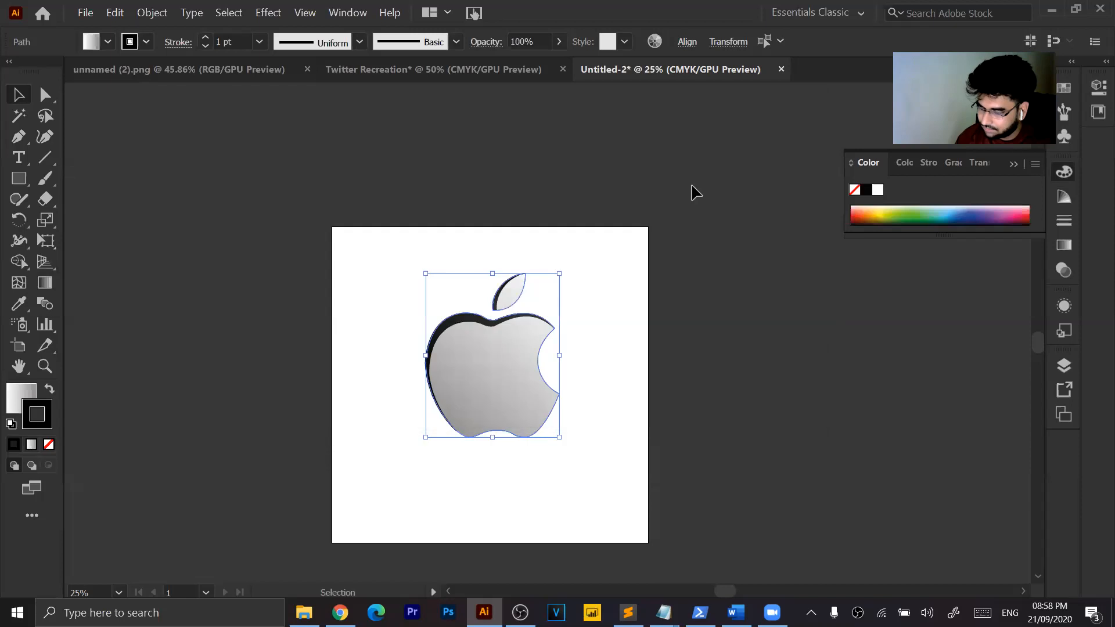
left_click(49, 445)
left_click(639, 435)
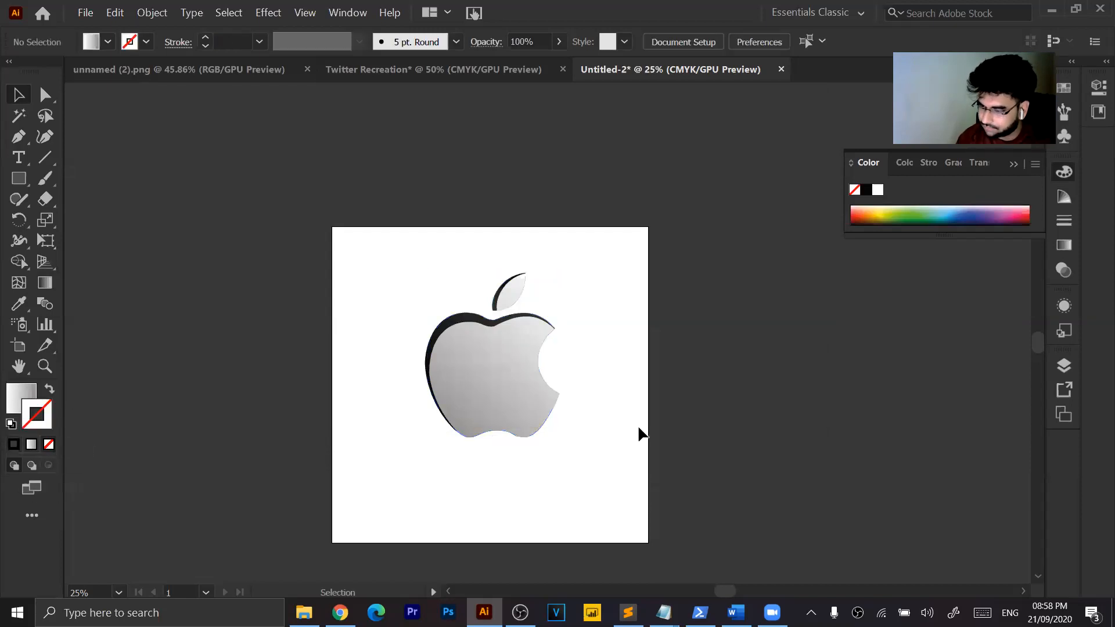
Try grouping only the light apple body and leaf, and undo that grouping.
key("a")
key("ctrl+equal")
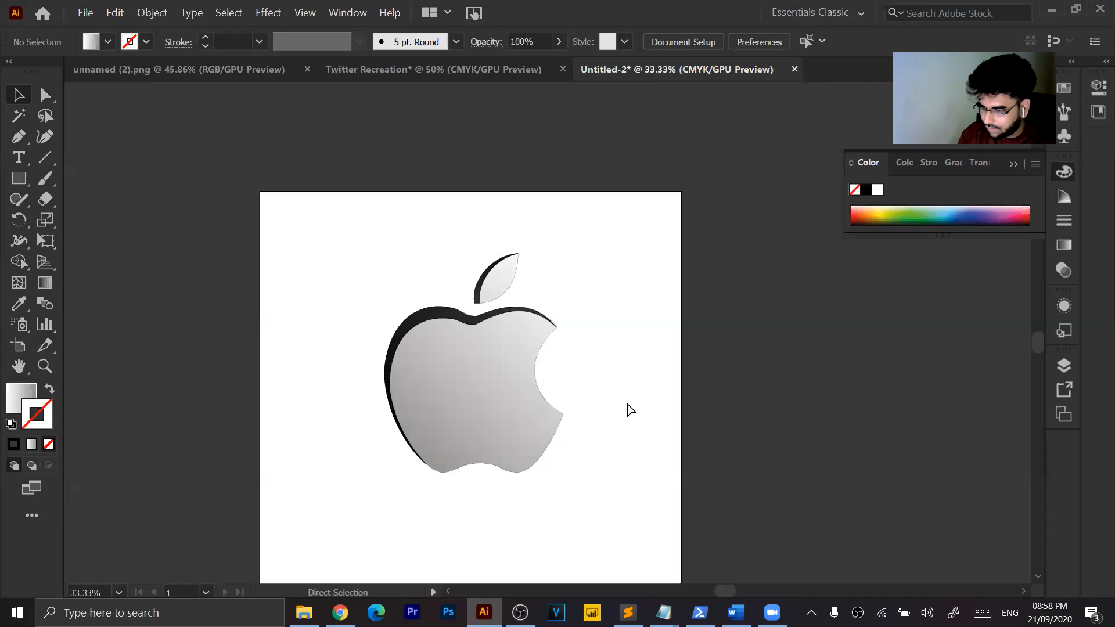
key("ctrl+equal")
left_click(436, 387)
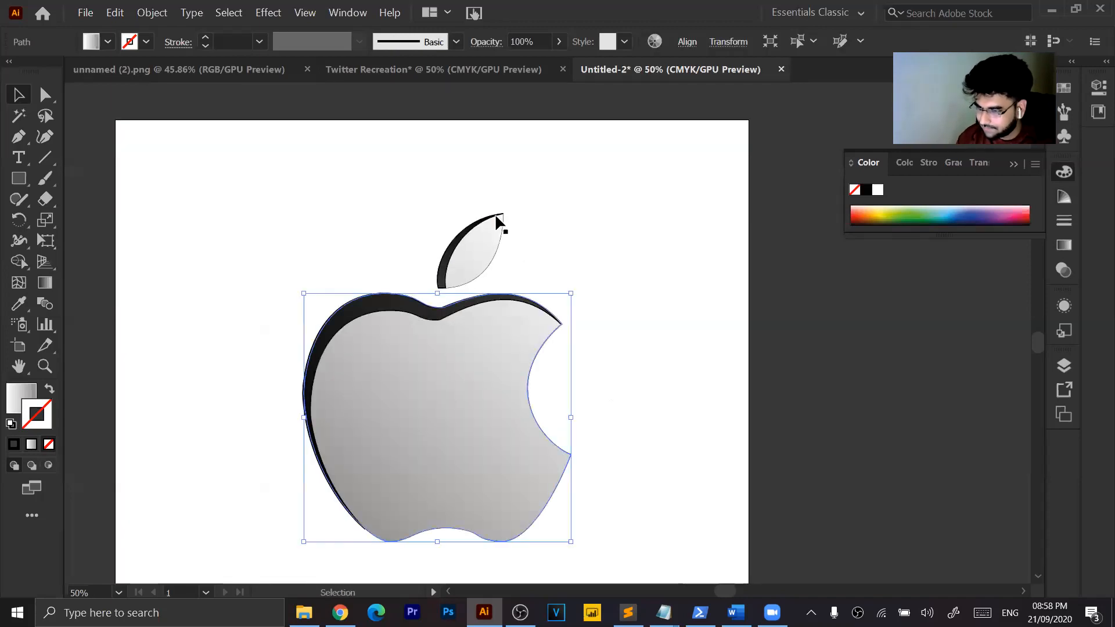
left_click(483, 237, "shift")
right_click(482, 236)
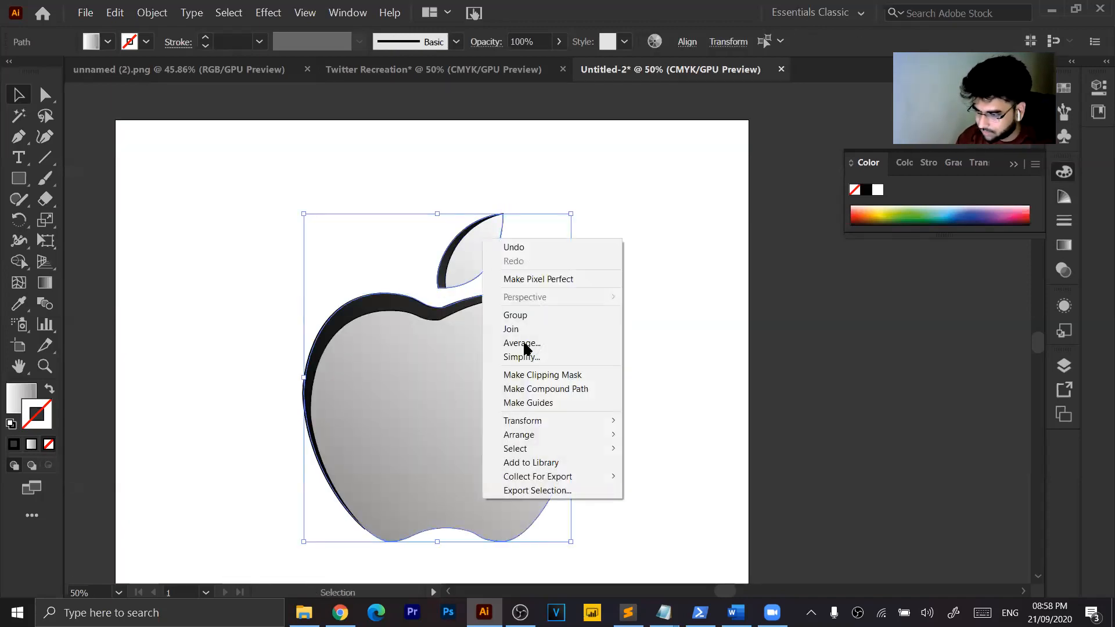
left_click(514, 316)
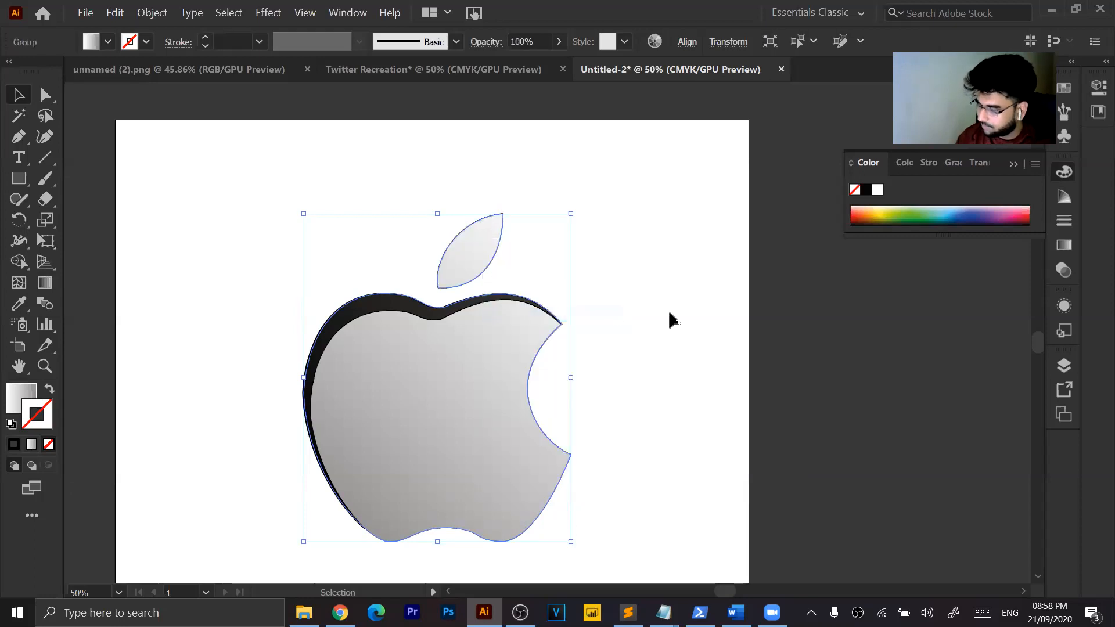
left_click(625, 356)
left_click_drag(389, 311, 641, 462)
key("a")
key("v")
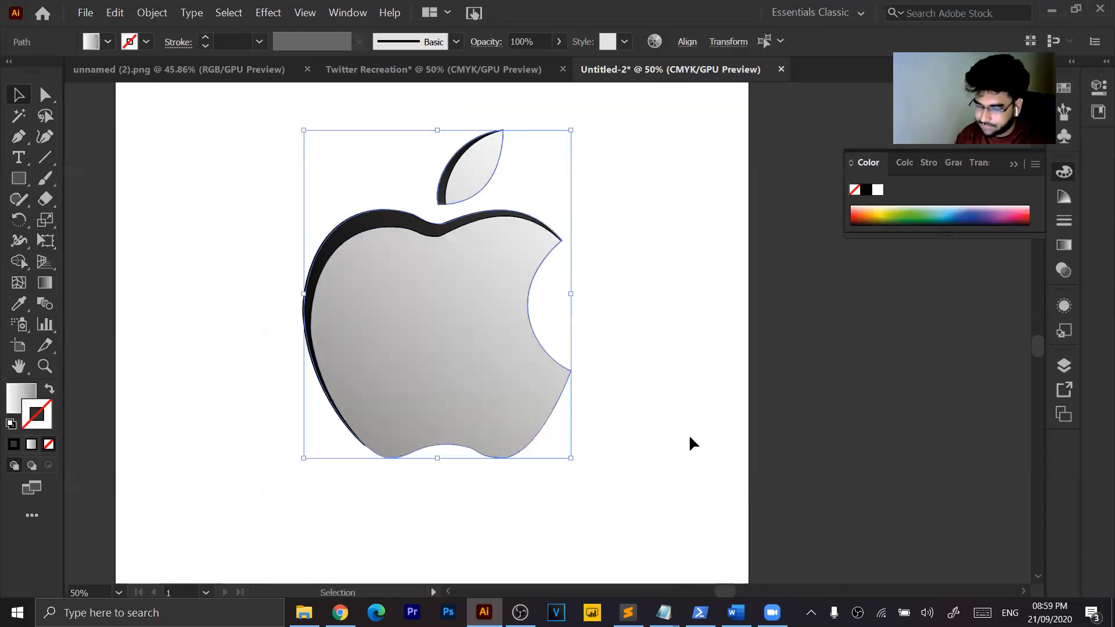
Select the dark crescent on the leaf and apply Group to it.
left_click(681, 226)
left_click(448, 182)
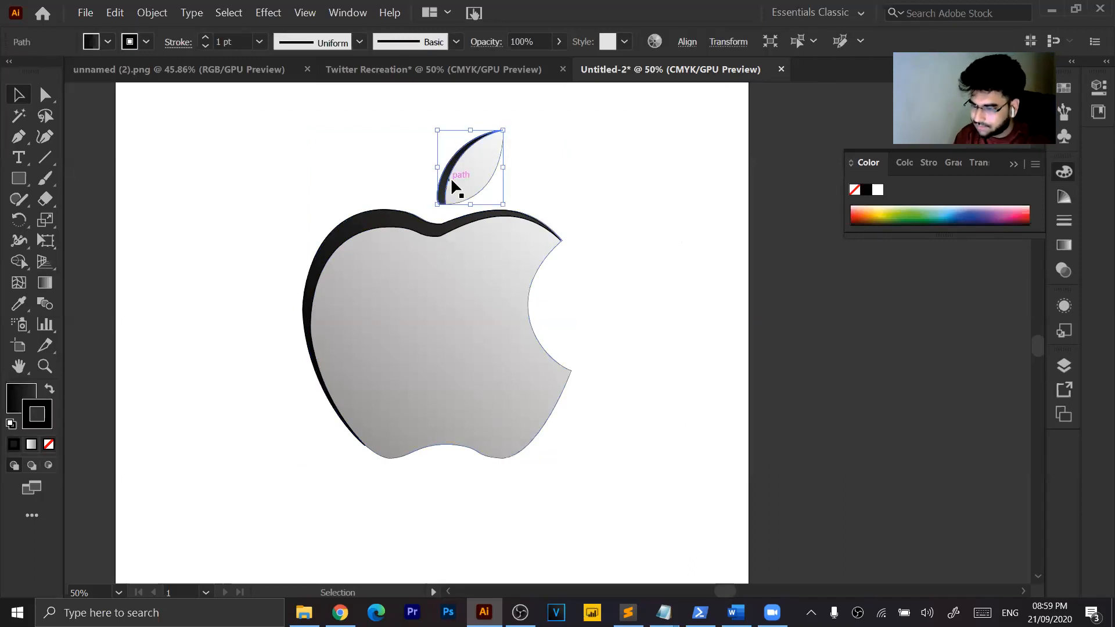
right_click(470, 180)
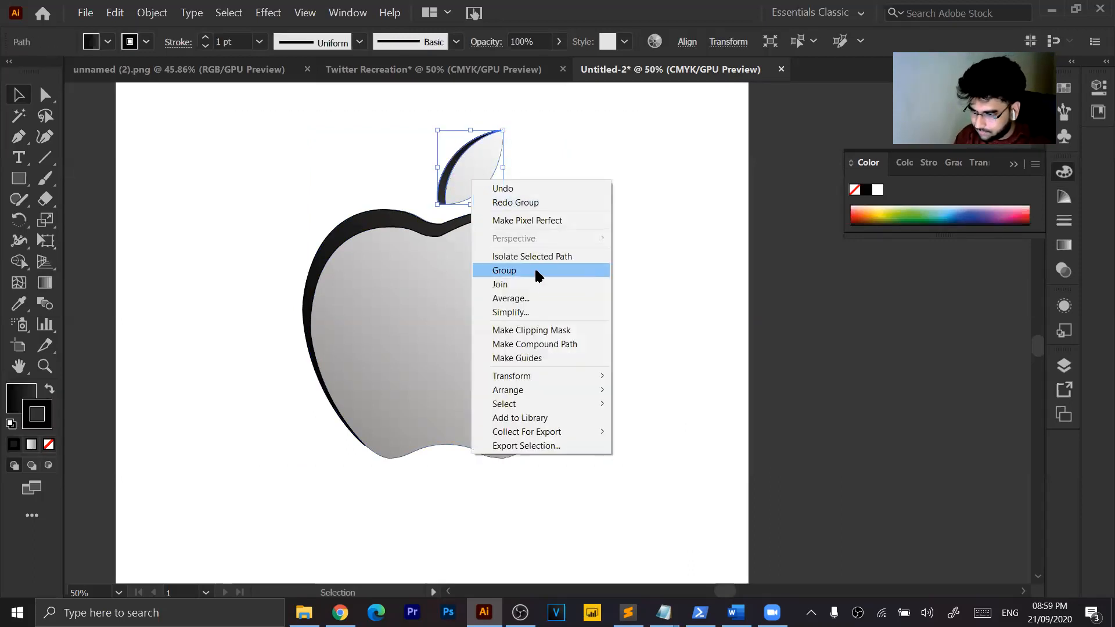
left_click(535, 267)
Select all parts of the apple logo, including both dark crescents, and group them.
left_click(244, 190)
left_click_drag(183, 133, 757, 448)
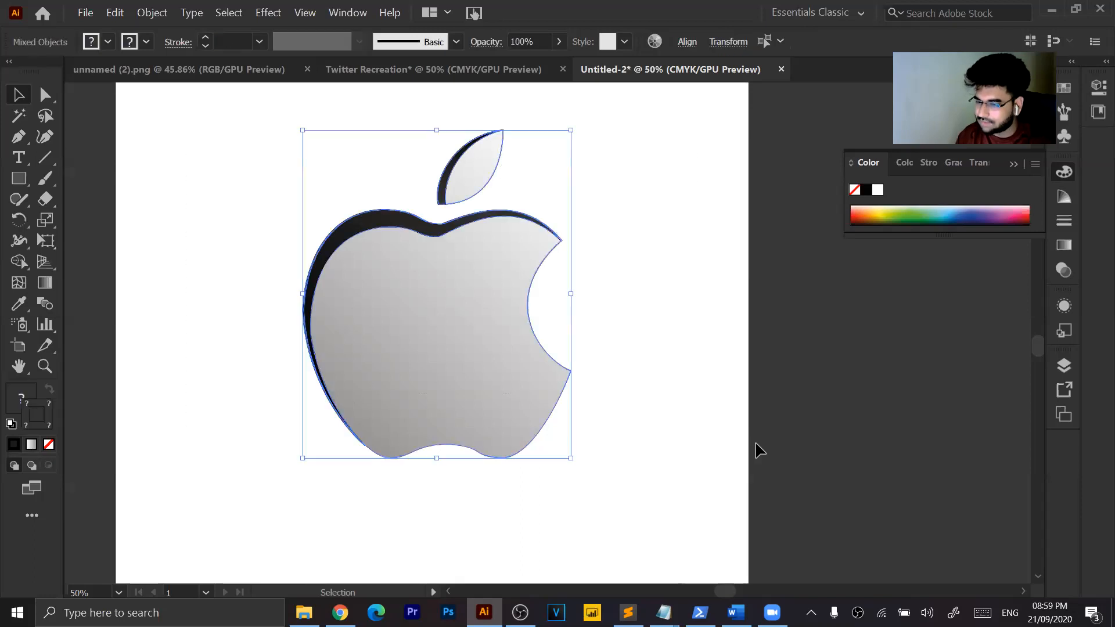
right_click(473, 319)
left_click(529, 418)
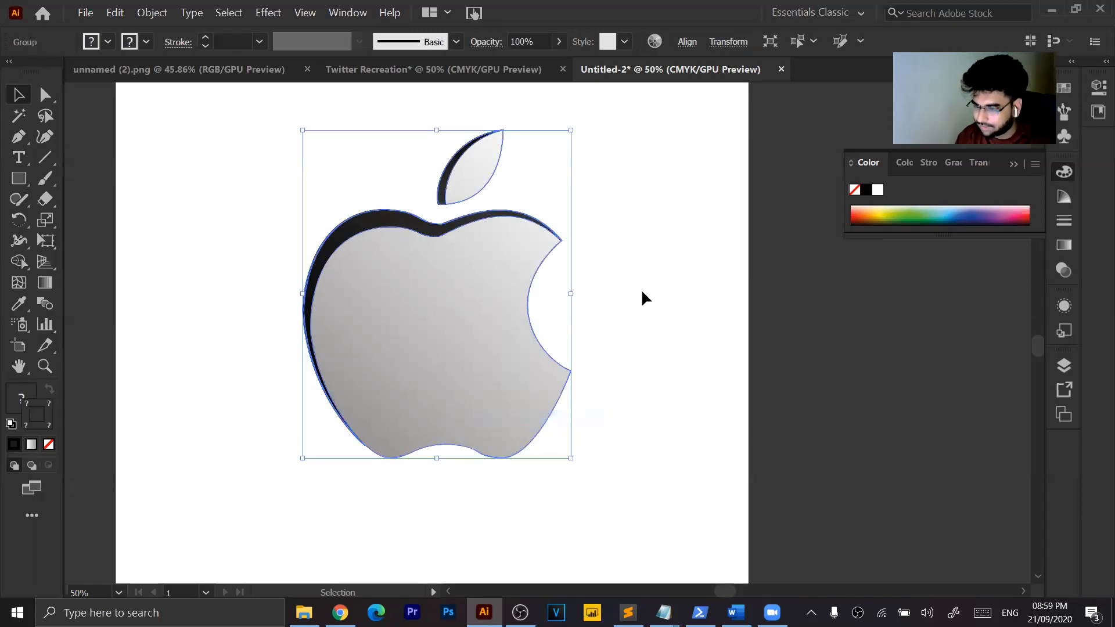
Apply a Drop Shadow to the grouped apple logo in Multiply mode with 75% opacity, 7 px X and Y offsets and 5 px blur.
left_click(663, 287)
left_click(424, 292)
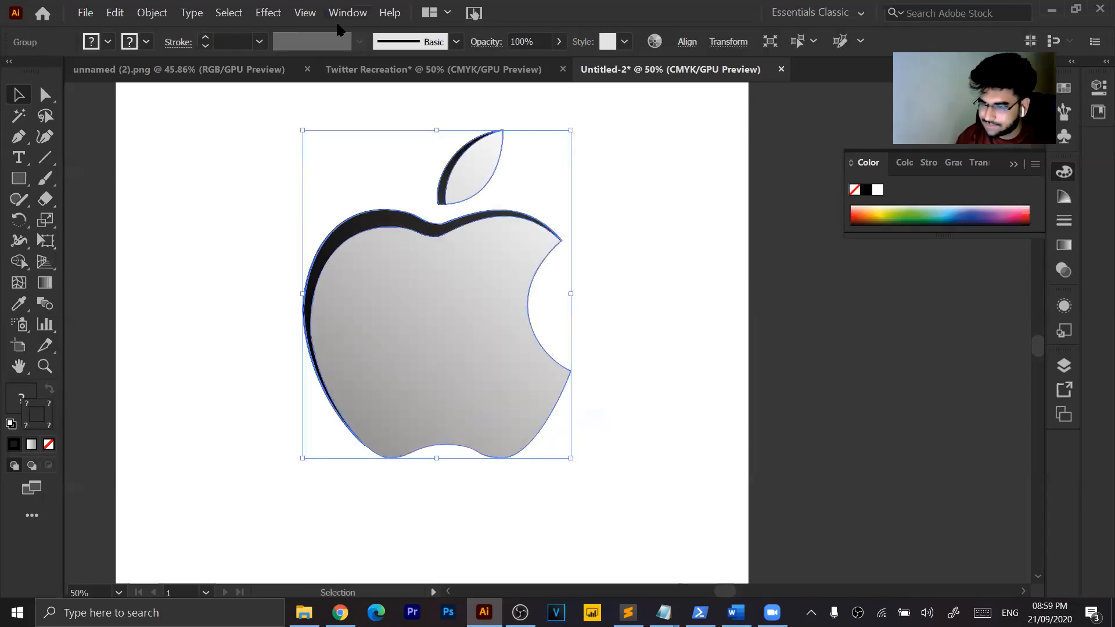
left_click(286, 13)
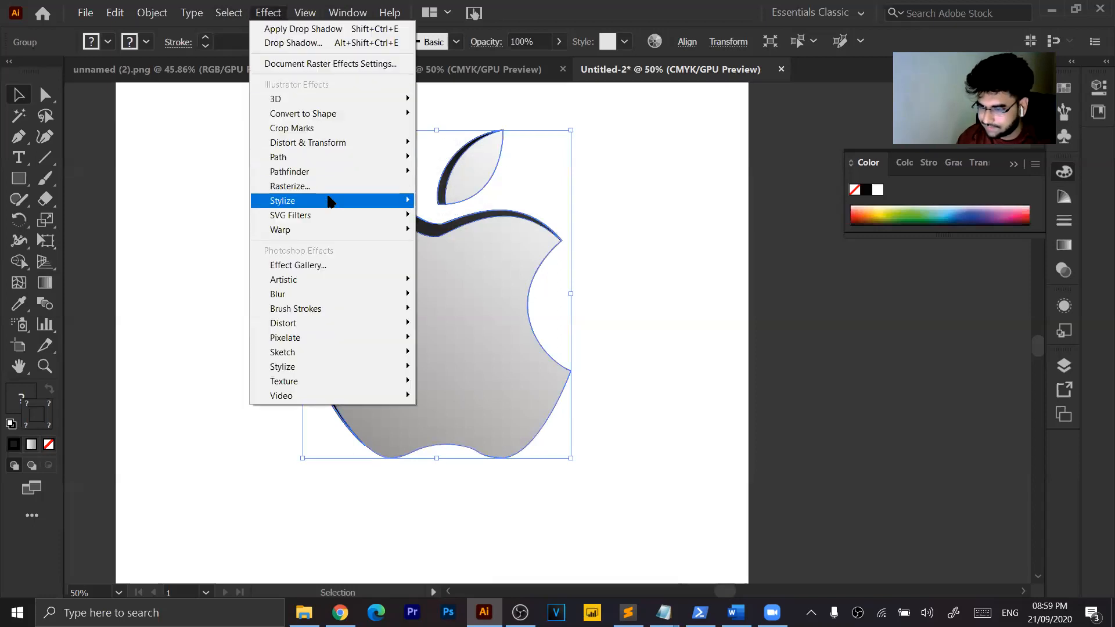
mouse_move(324, 200)
left_click(456, 201)
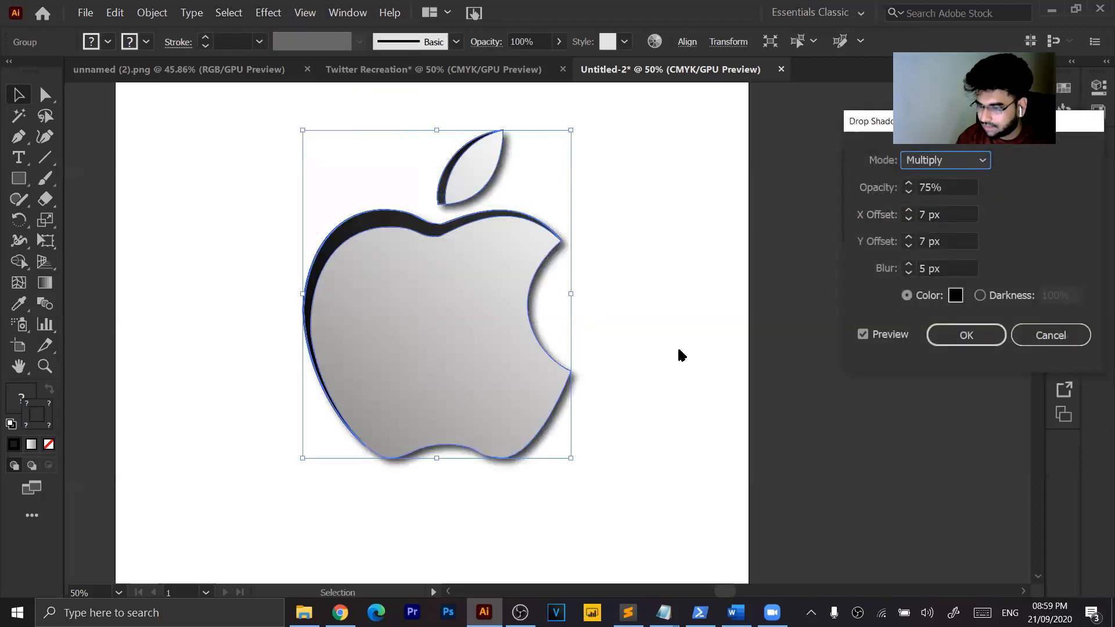
left_click(988, 336)
left_click(719, 346)
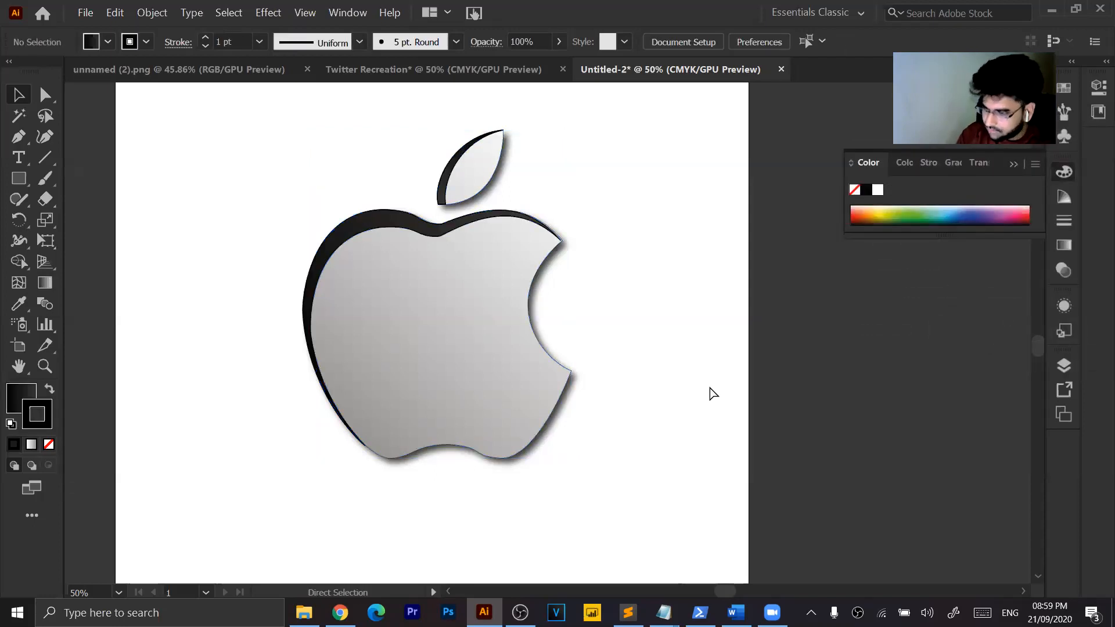
key("ctrl+minus")
key("ctrl+minus")
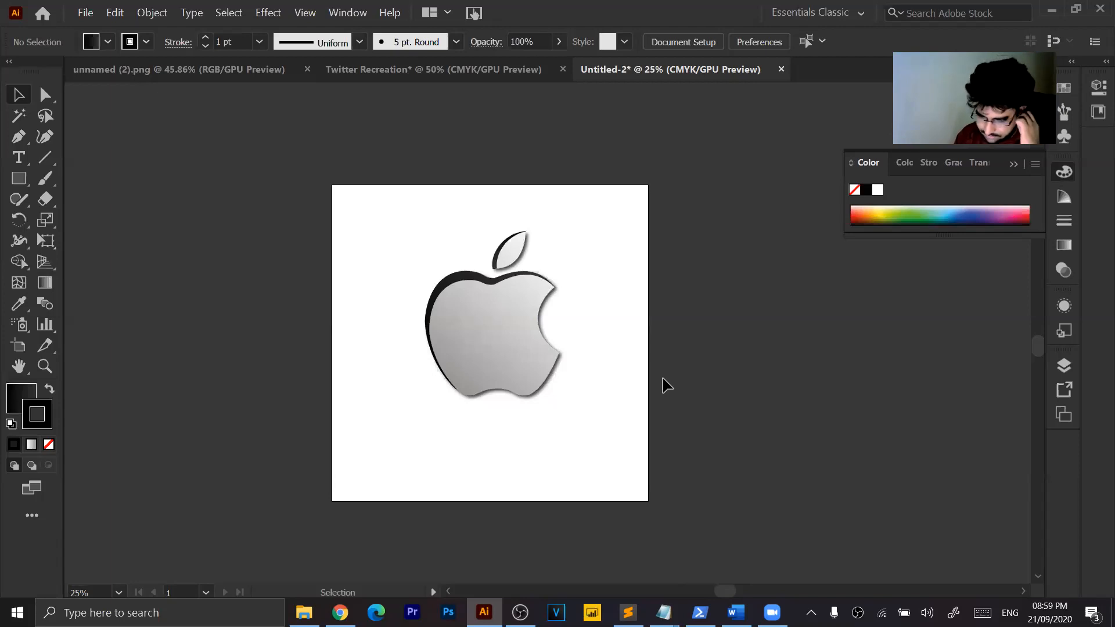
Open the selected logo group in Export for Screens and name the asset Apple.
left_click(530, 340)
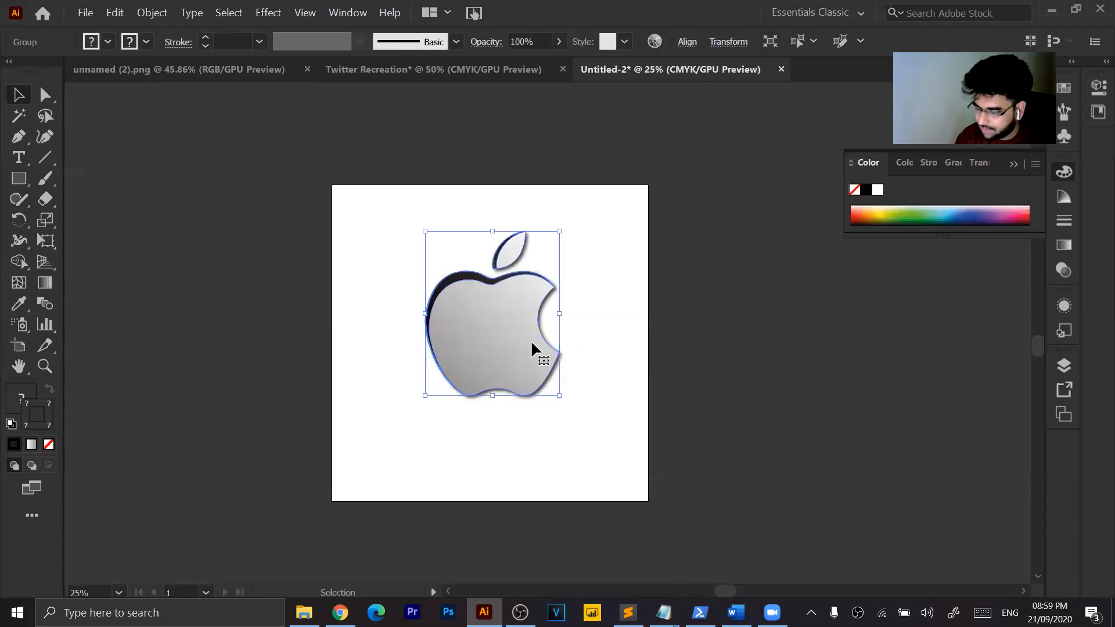
left_click(567, 339)
left_click(482, 347)
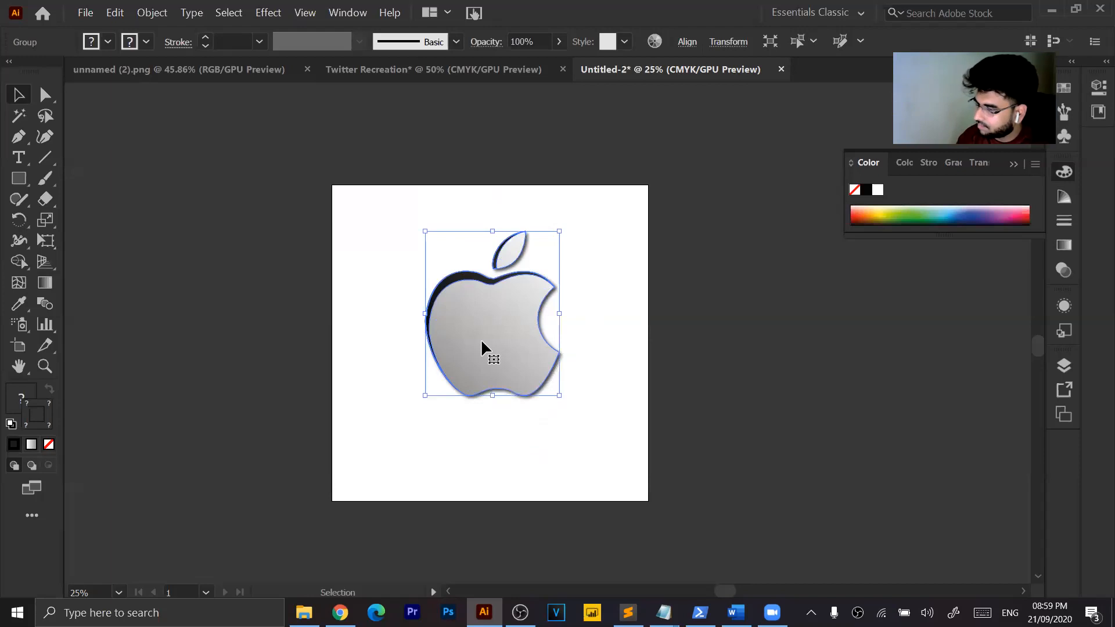
right_click(502, 346)
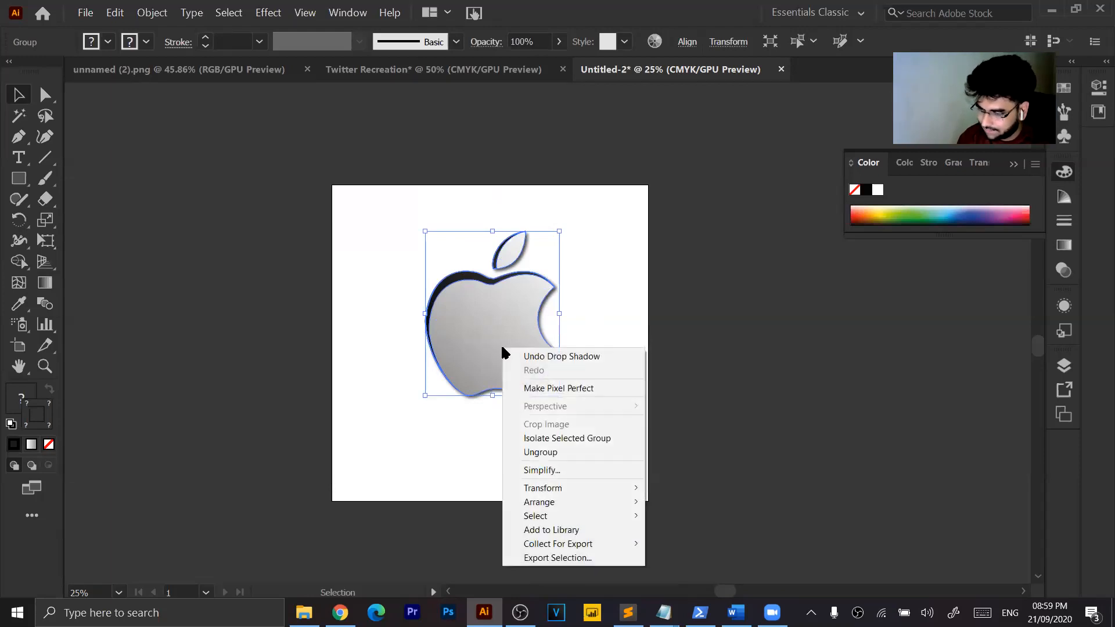
left_click(557, 557)
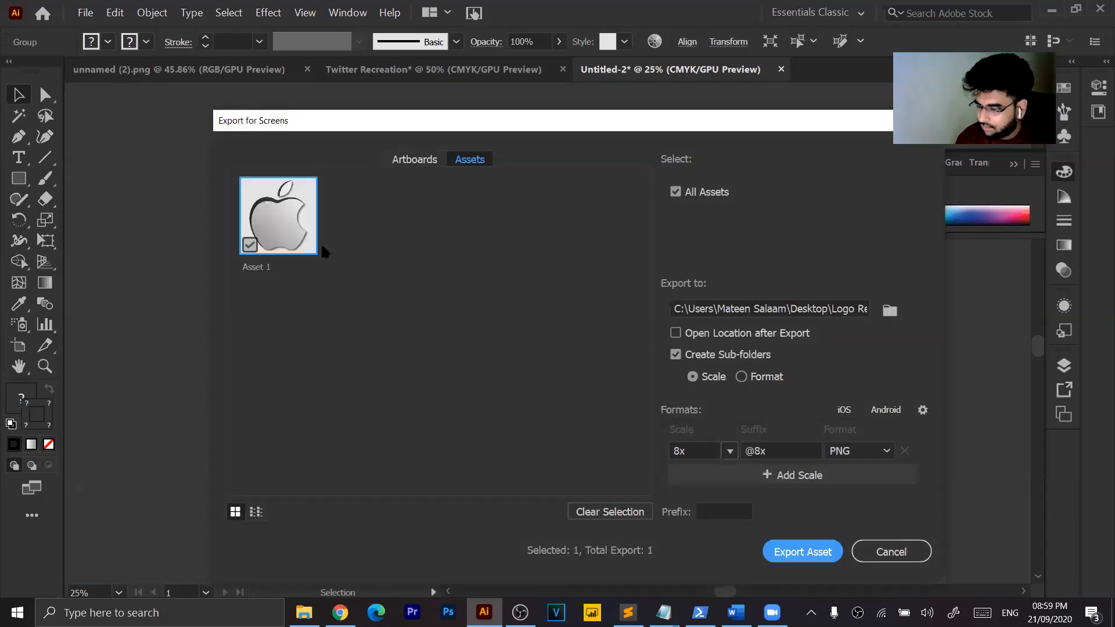
double_click(254, 268)
type("Apple")
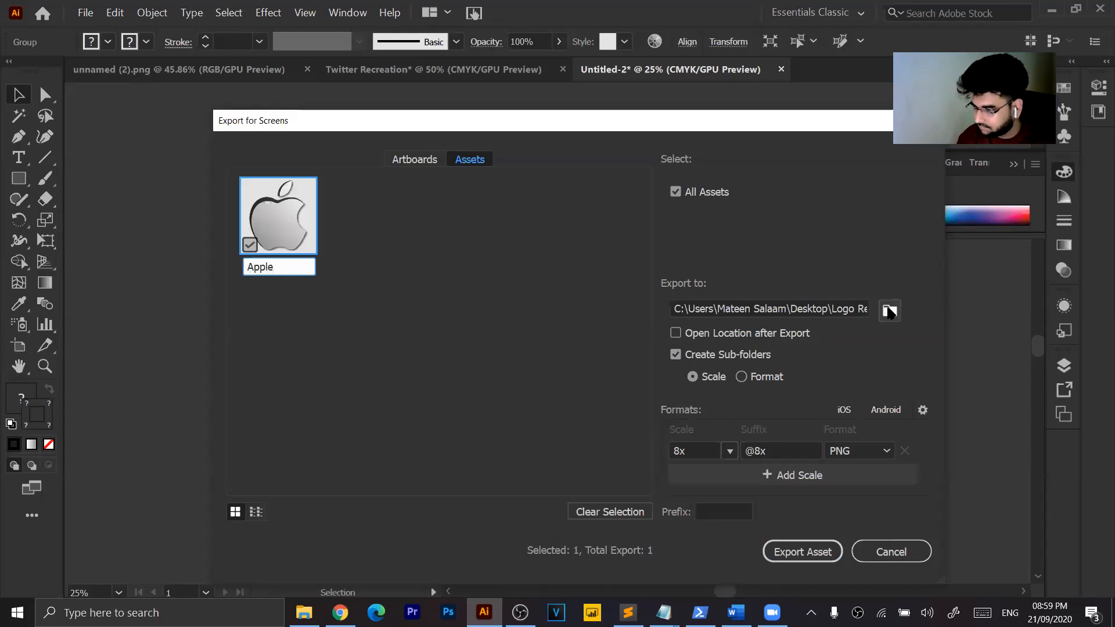
Choose the Logo Re folder on the Desktop as the destination and export the Apple asset as an 8x PNG.
left_click(890, 312)
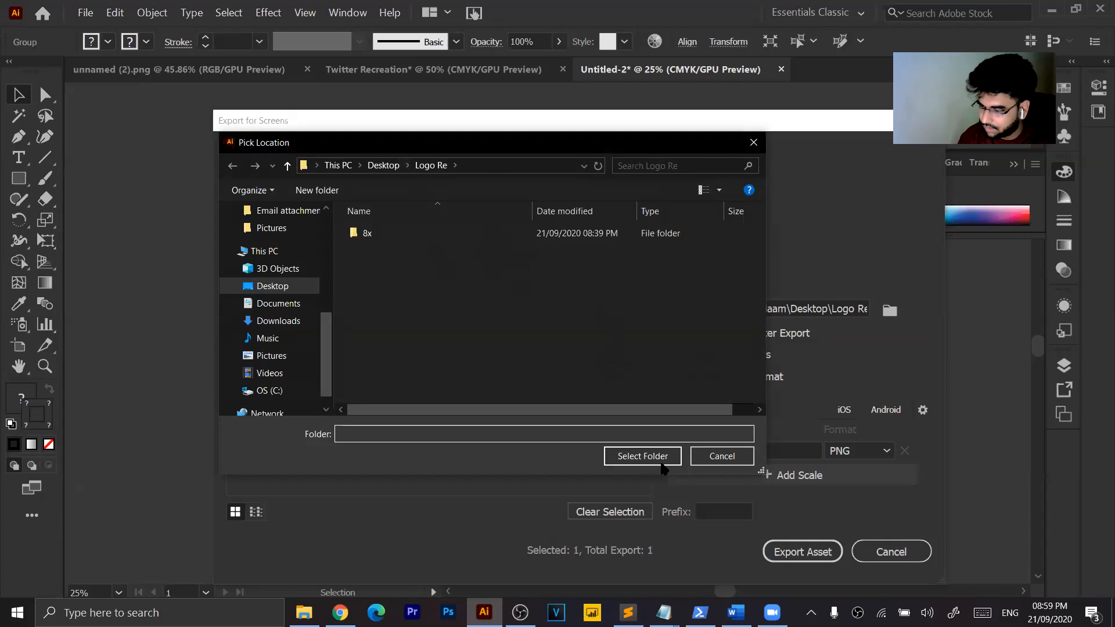
left_click(651, 457)
left_click(815, 559)
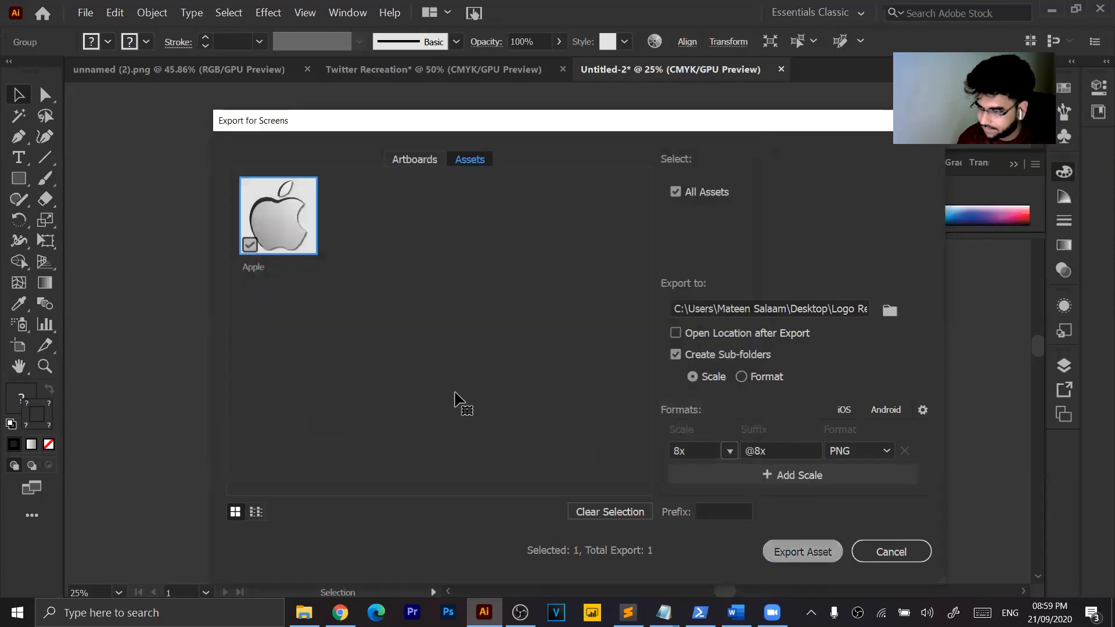
left_click(1052, 10)
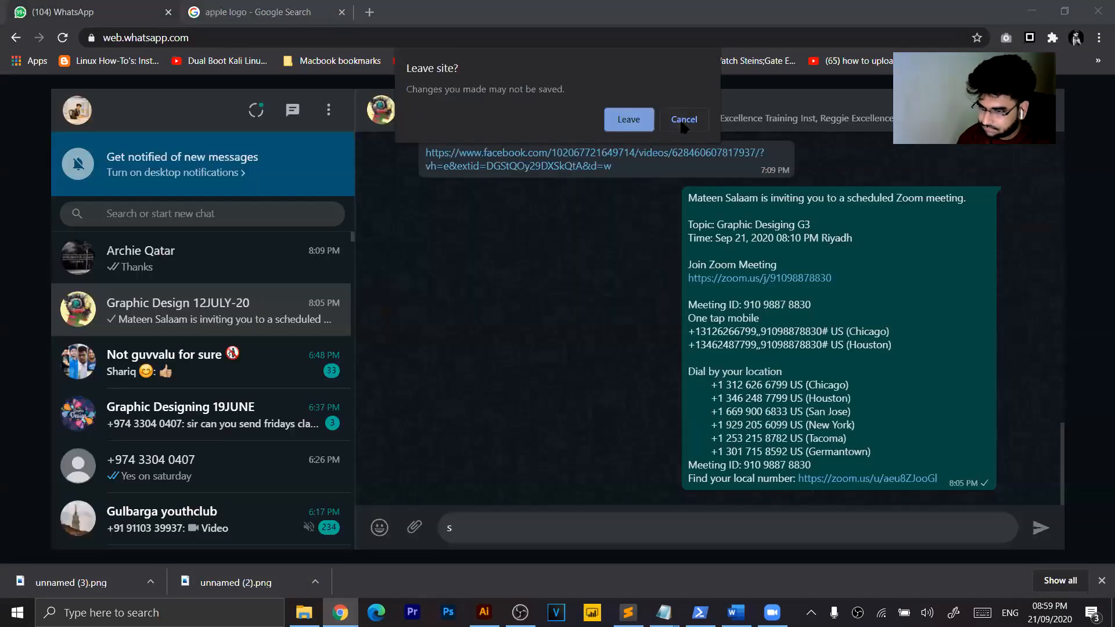
left_click(682, 122)
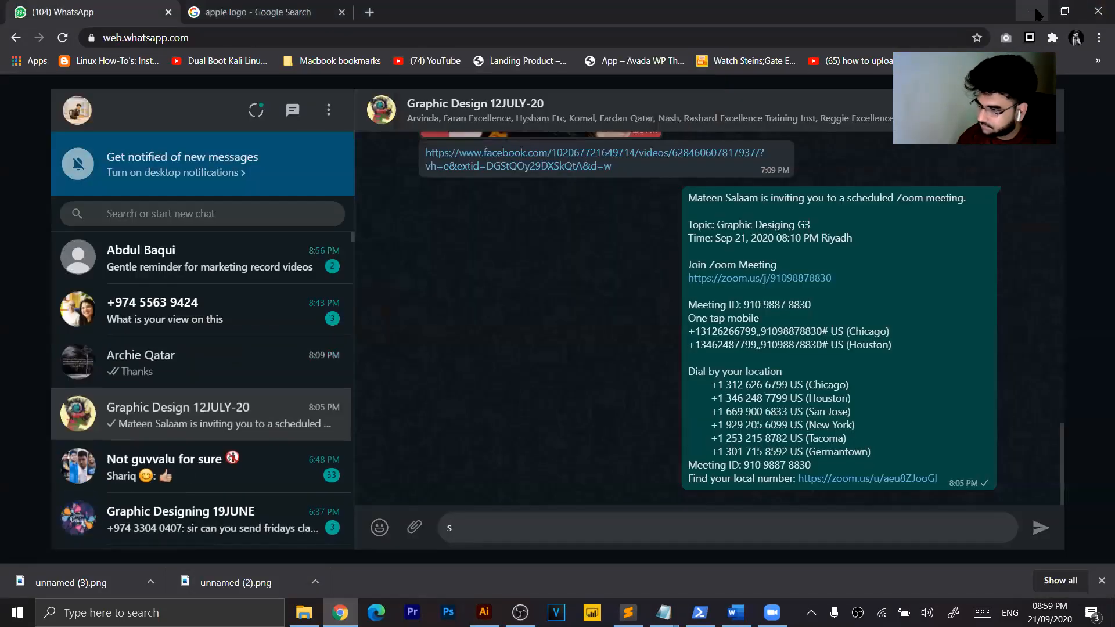
left_click(1033, 10)
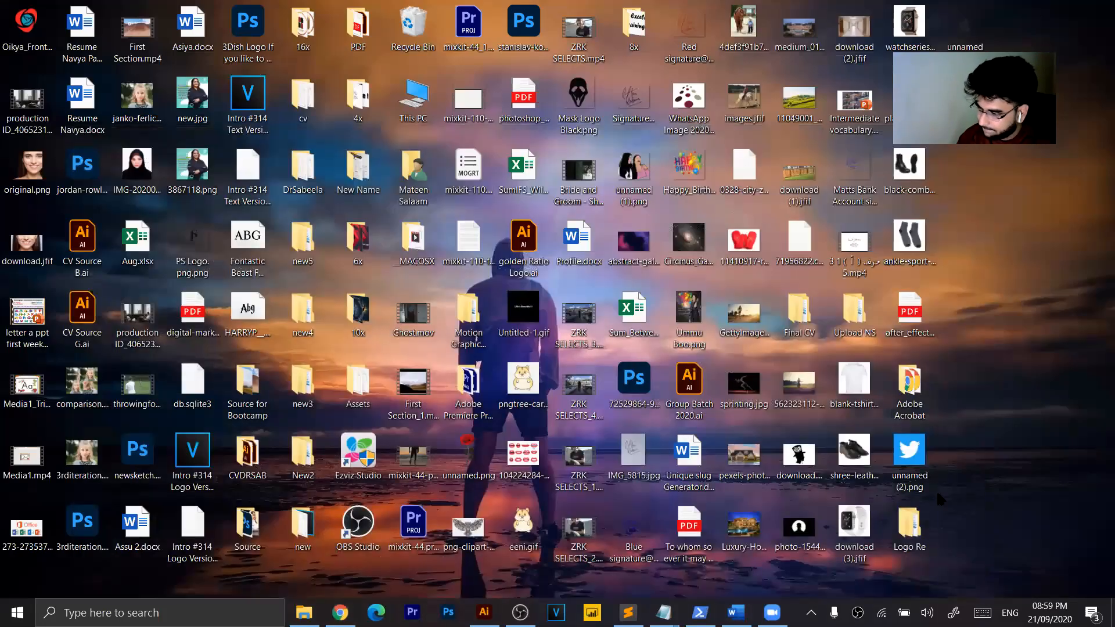
double_click(910, 523)
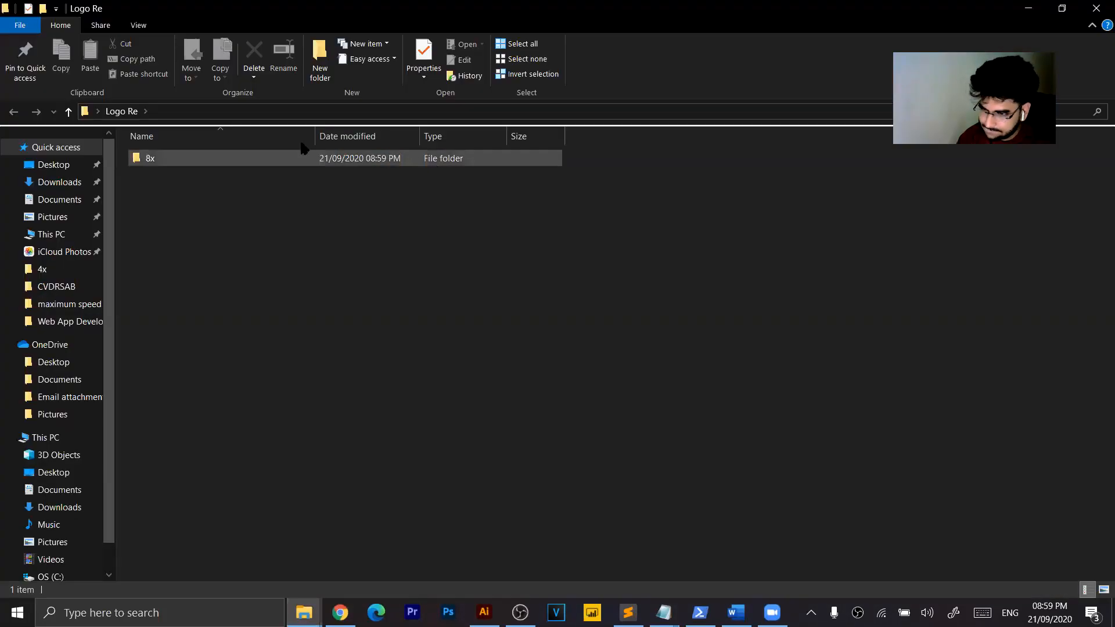
double_click(292, 154)
double_click(179, 184)
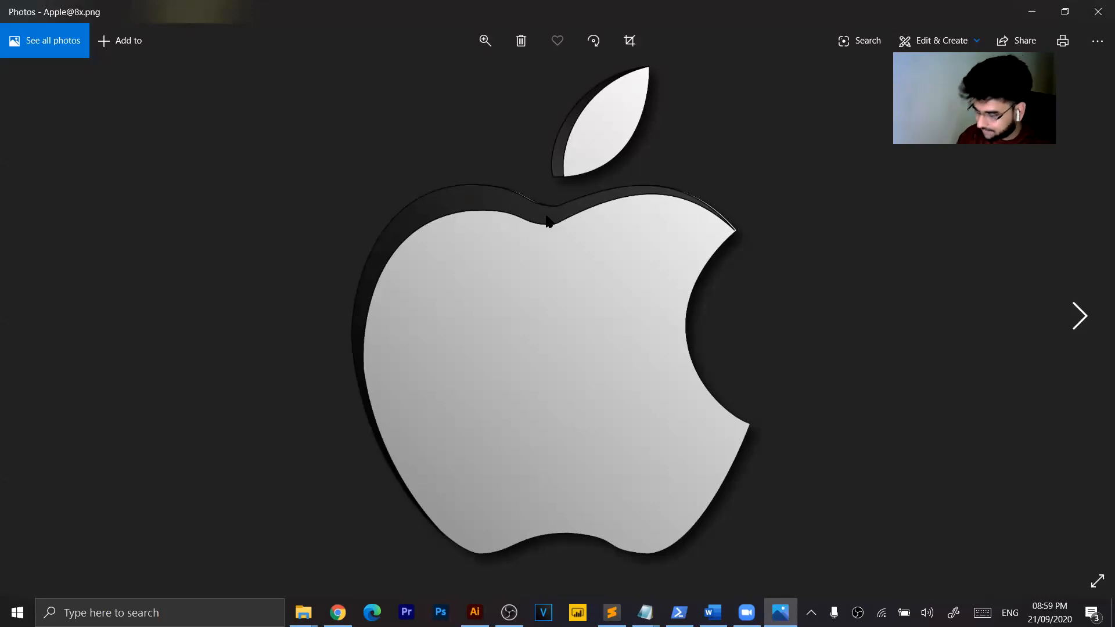
scroll(547, 221, "up", 5)
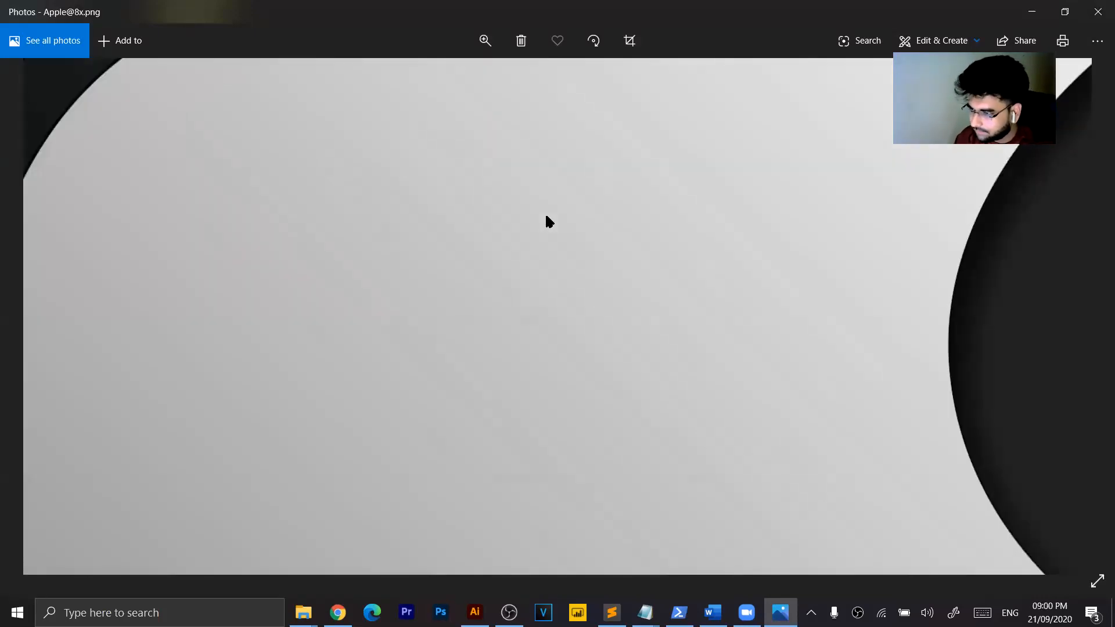
scroll(635, 247, "down", 3)
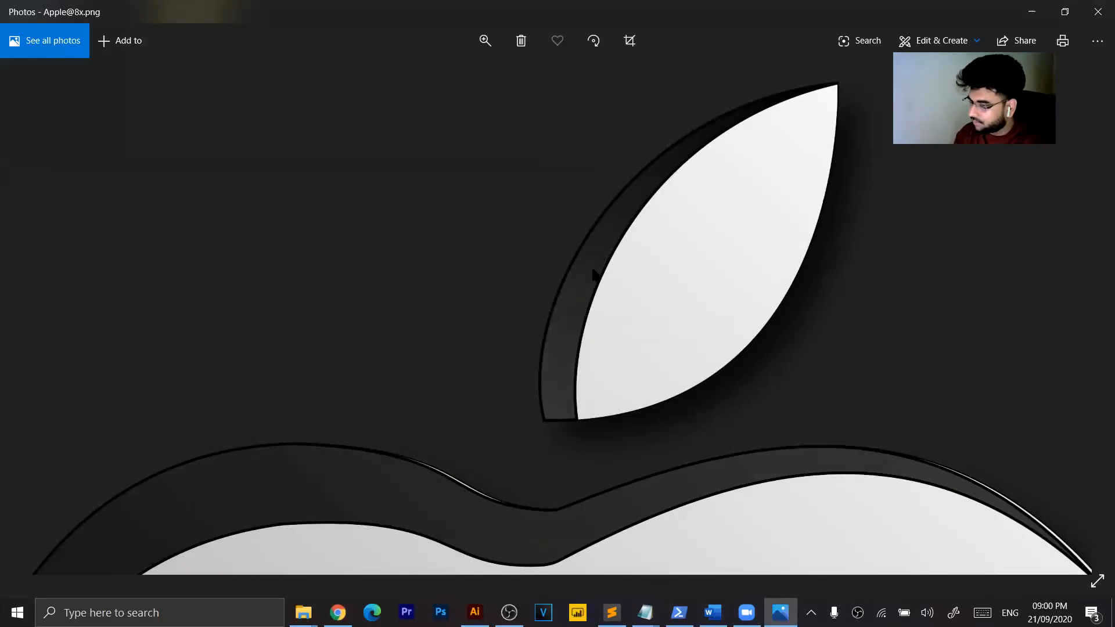
Switch back to Illustrator and examine the outlines of the dark crescents around the apple's top notch and leaf at 200% zoom.
key("alt+Tab")
left_click(239, 347)
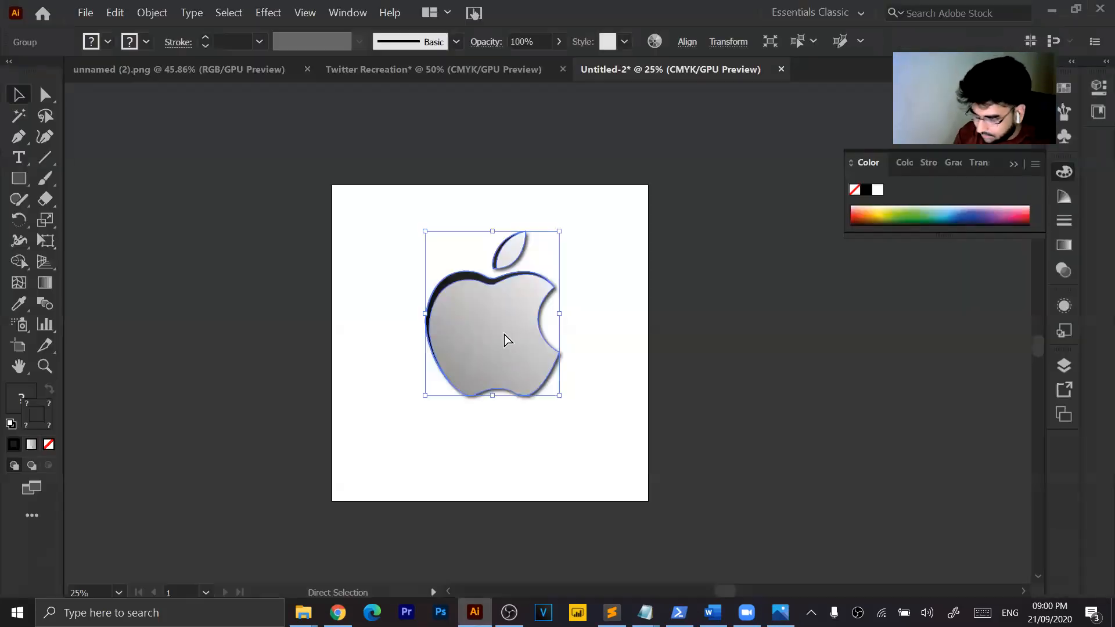
key("ctrl+plus")
key("ctrl+plus")
key("ctrl+plus")
key("ctrl+plus")
key("ctrl+plus")
key("ctrl+plus")
scroll(503, 330, "up", 5)
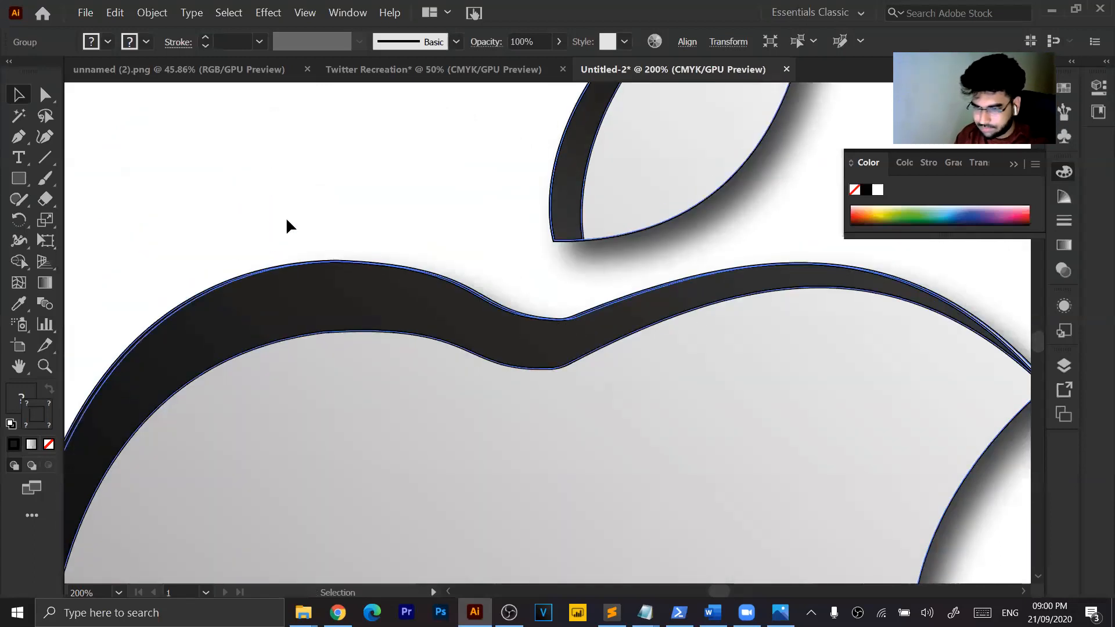
left_click(253, 155)
left_click(482, 363)
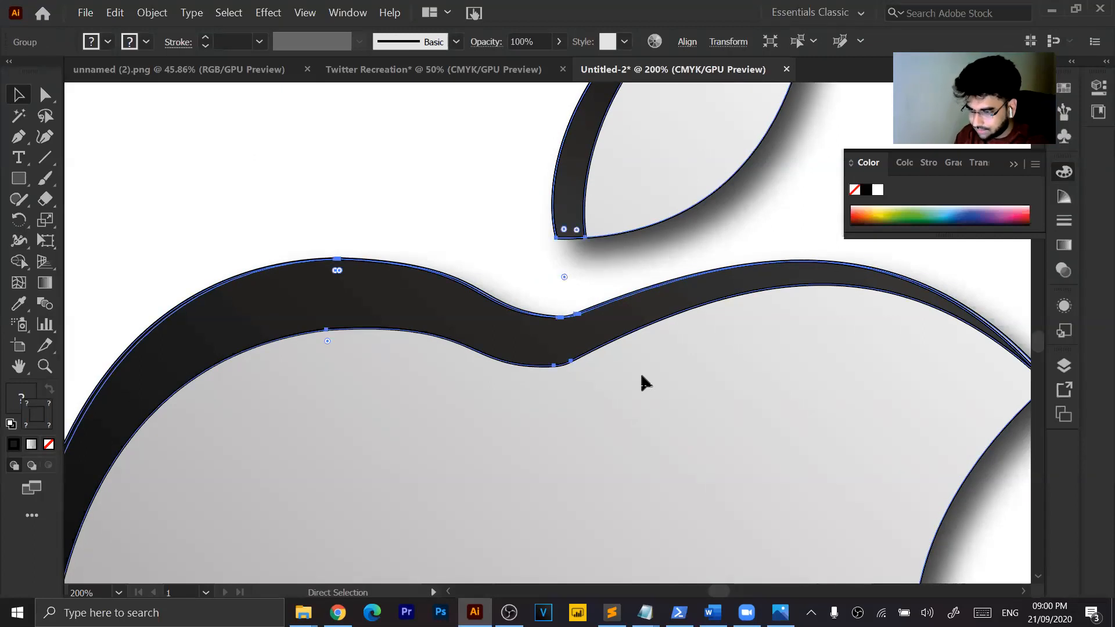
left_click(342, 189)
double_click(480, 332)
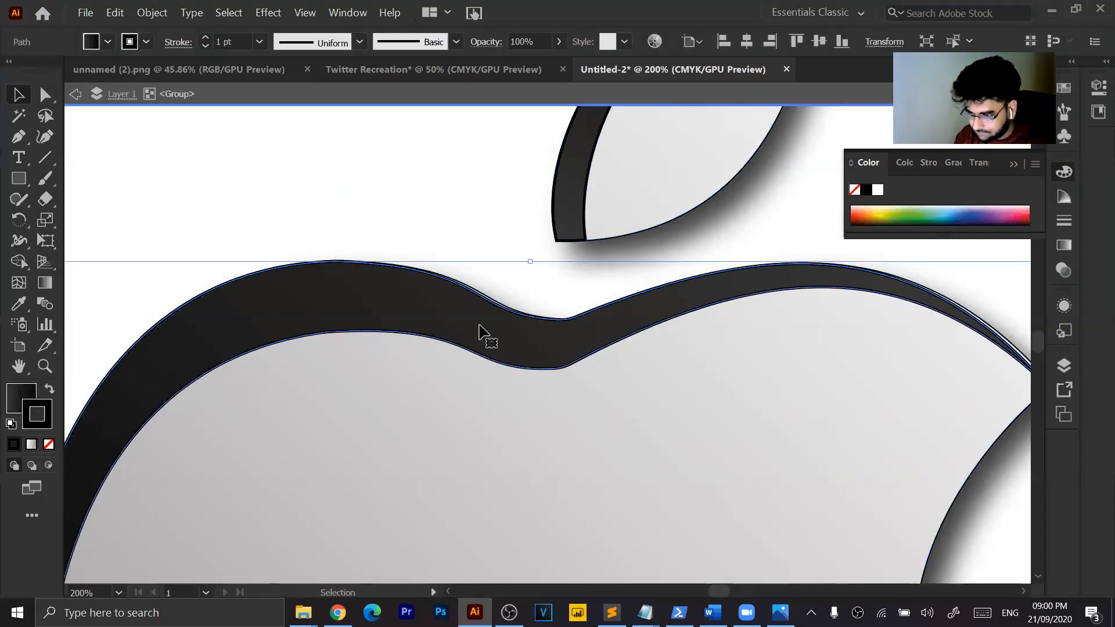
right_click(497, 343)
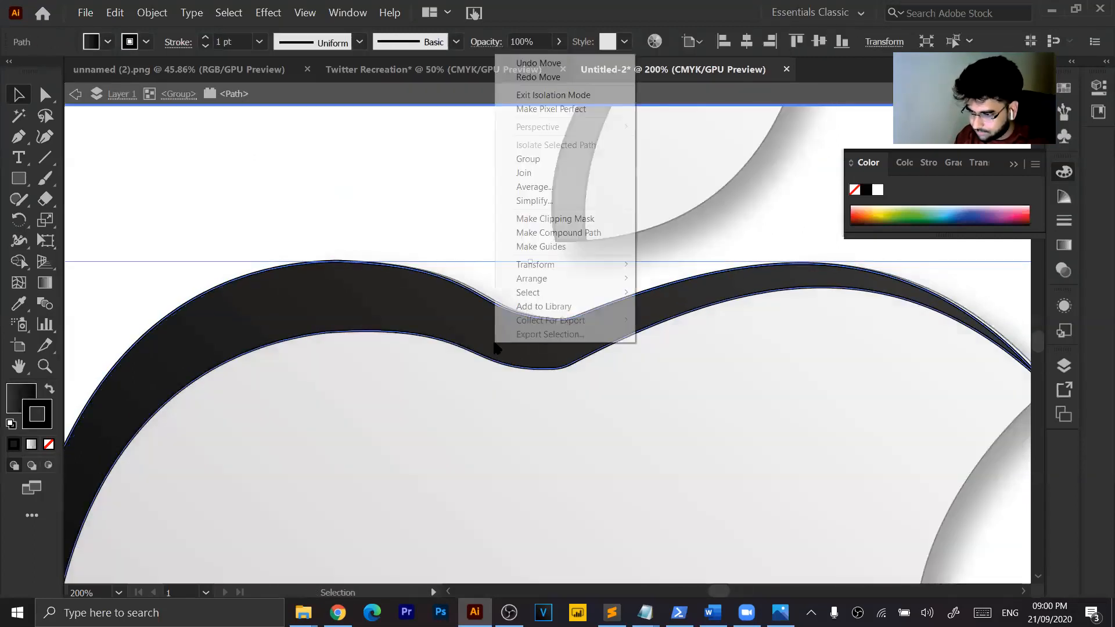
left_click(450, 285)
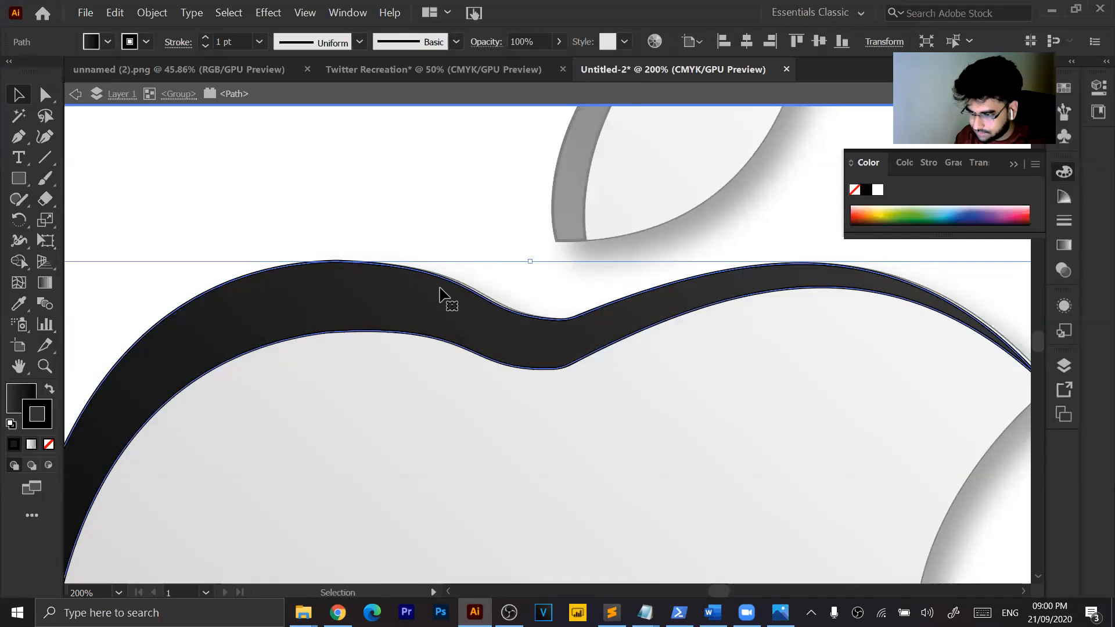
double_click(307, 125)
Remove the stroke from the whole grouped apple logo, leaving its fill colours as they are.
left_click(473, 356)
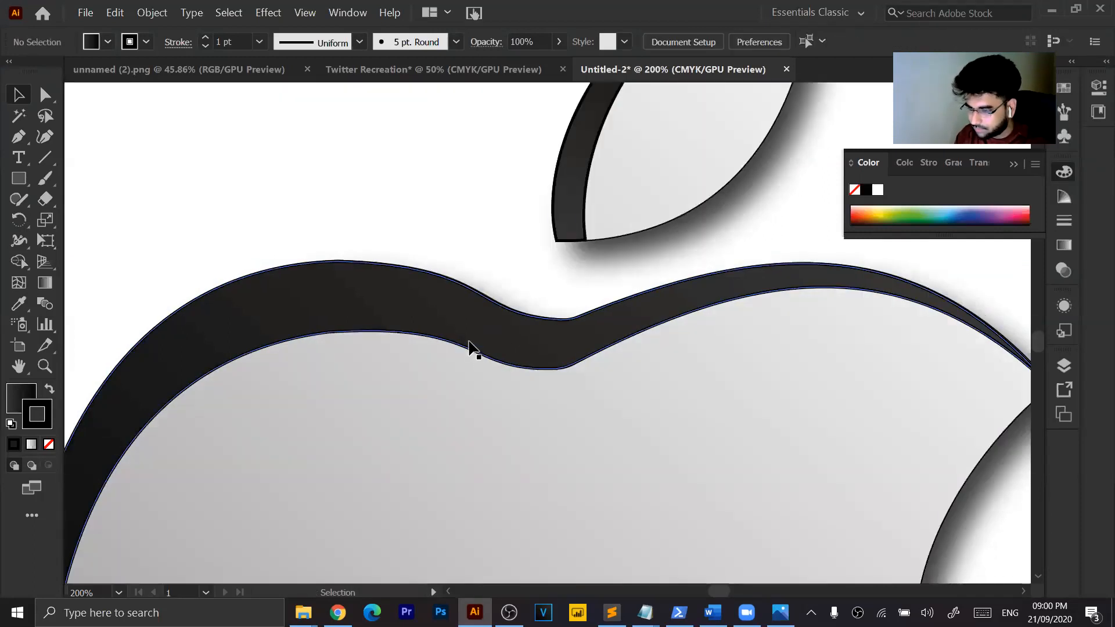
double_click(38, 399)
left_click(794, 182)
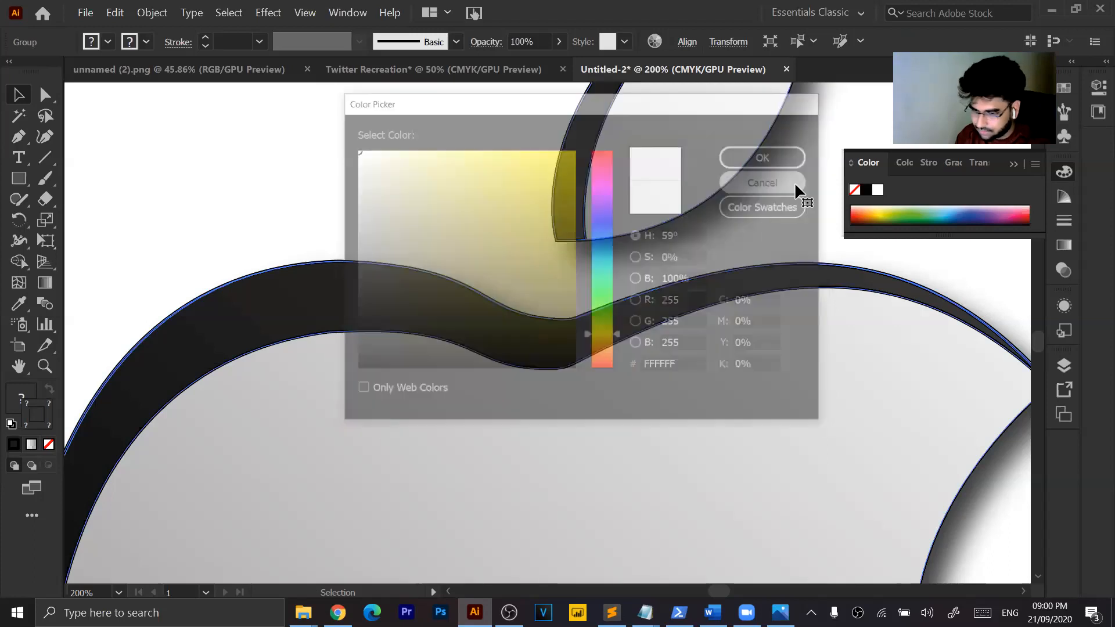
left_click(248, 227)
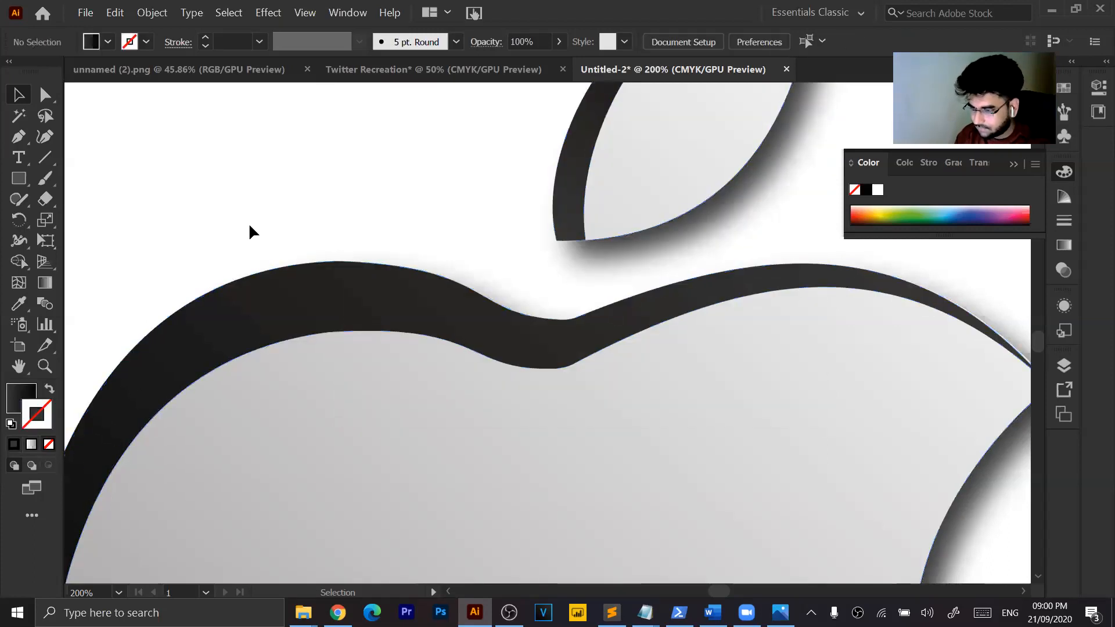
Isolate the leaf's dark crescent to check its stroke setting, and exit isolation mode.
double_click(567, 206)
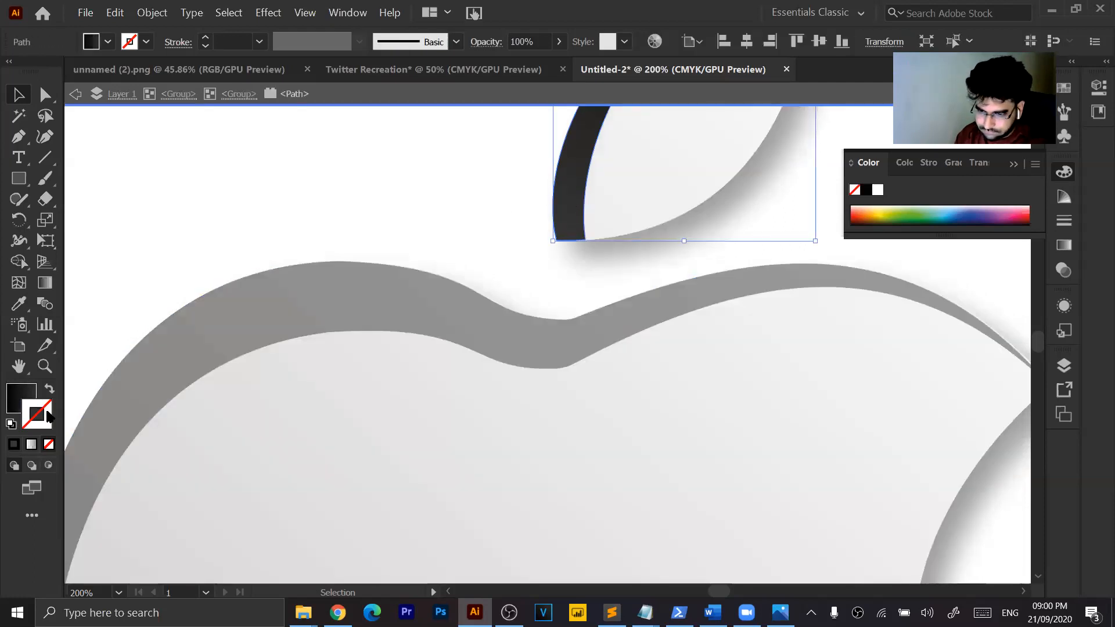
left_click(473, 217)
double_click(460, 224)
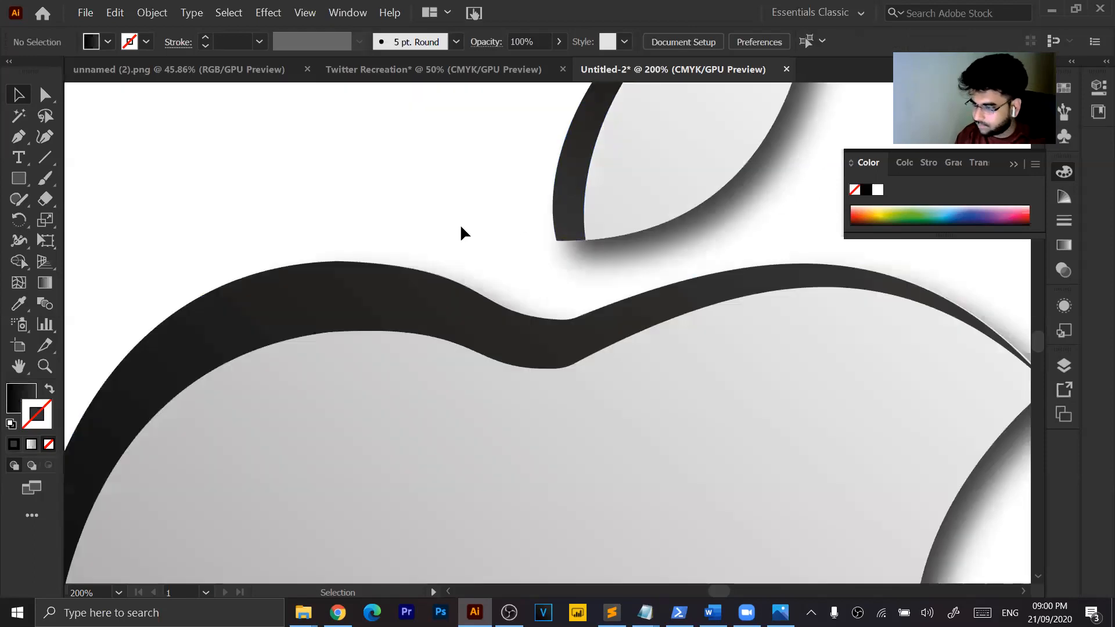
Isolate the apple body's dark crescent and examine its edges from the upper tip down to the lower end.
scroll(460, 224, "right", 3)
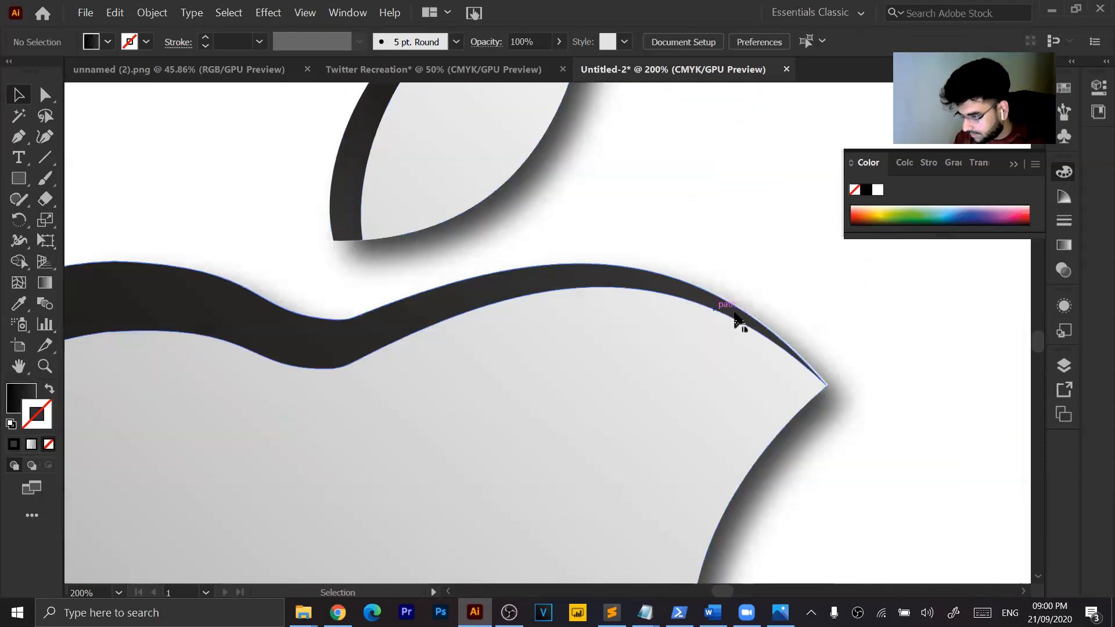
left_click(800, 366)
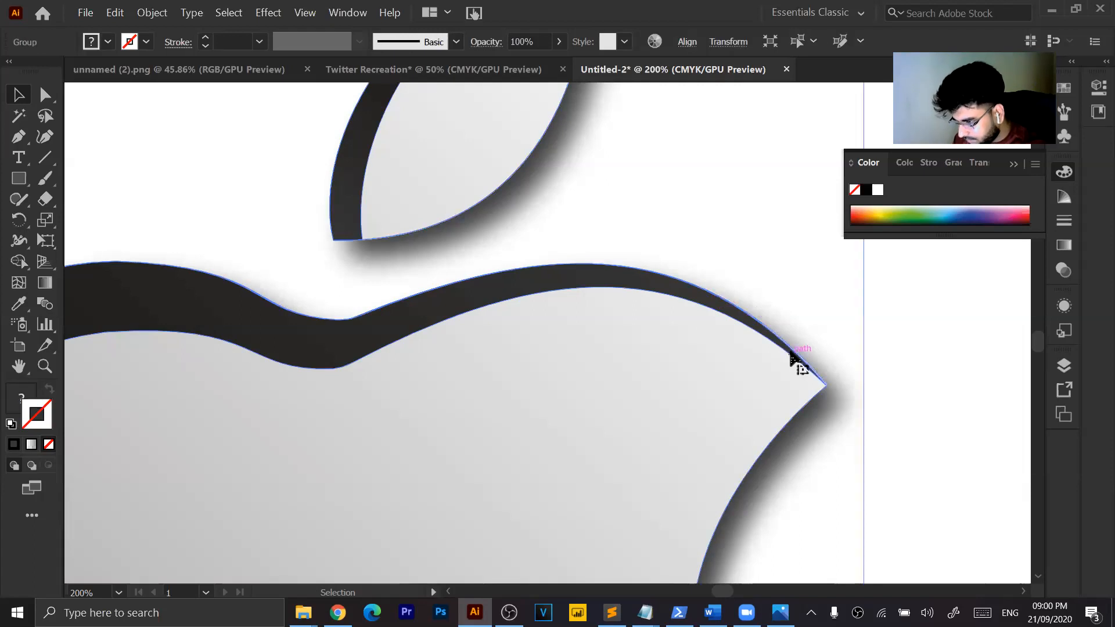
double_click(580, 284)
left_click(578, 282)
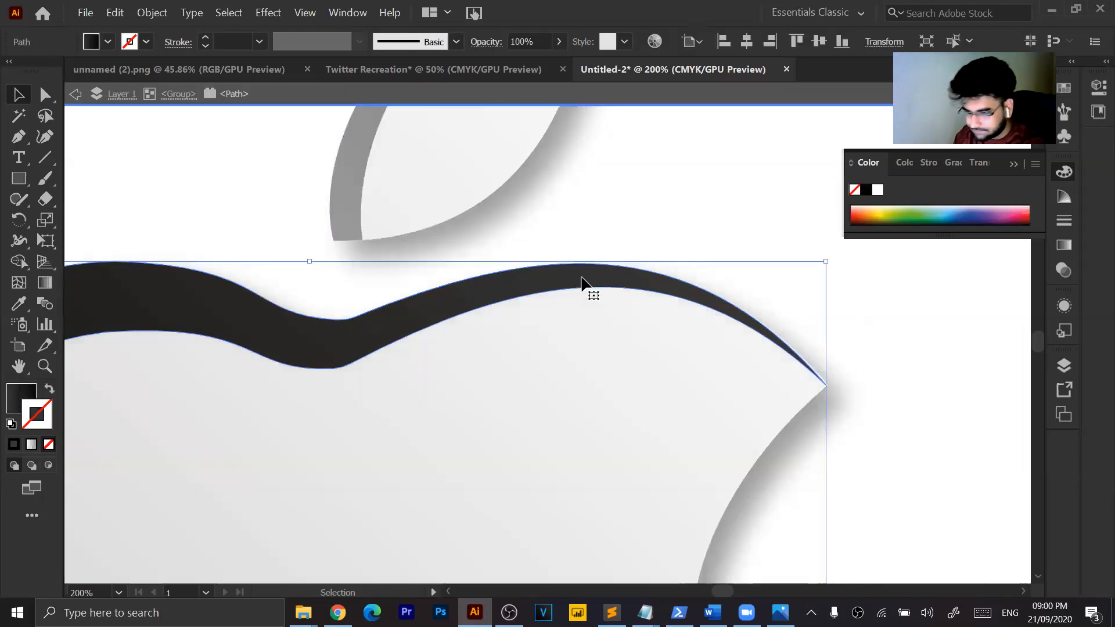
mouse_move(826, 261)
left_mouse_down()
mouse_move(831, 254)
mouse_move(826, 261)
left_mouse_up()
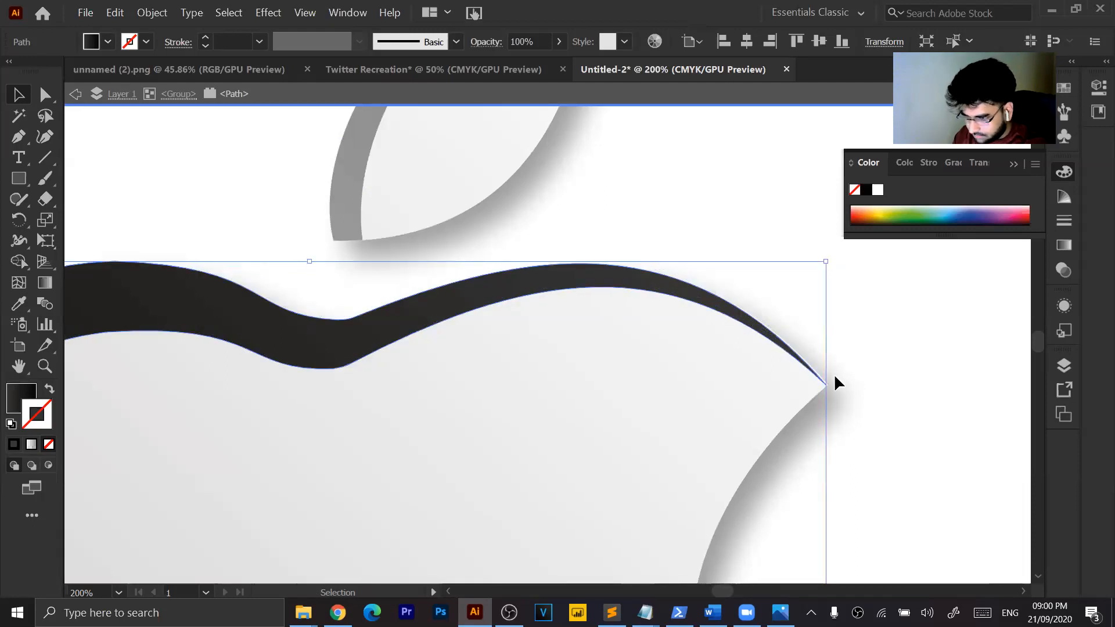
scroll(603, 388, "left", 10)
scroll(602, 385, "down", 10)
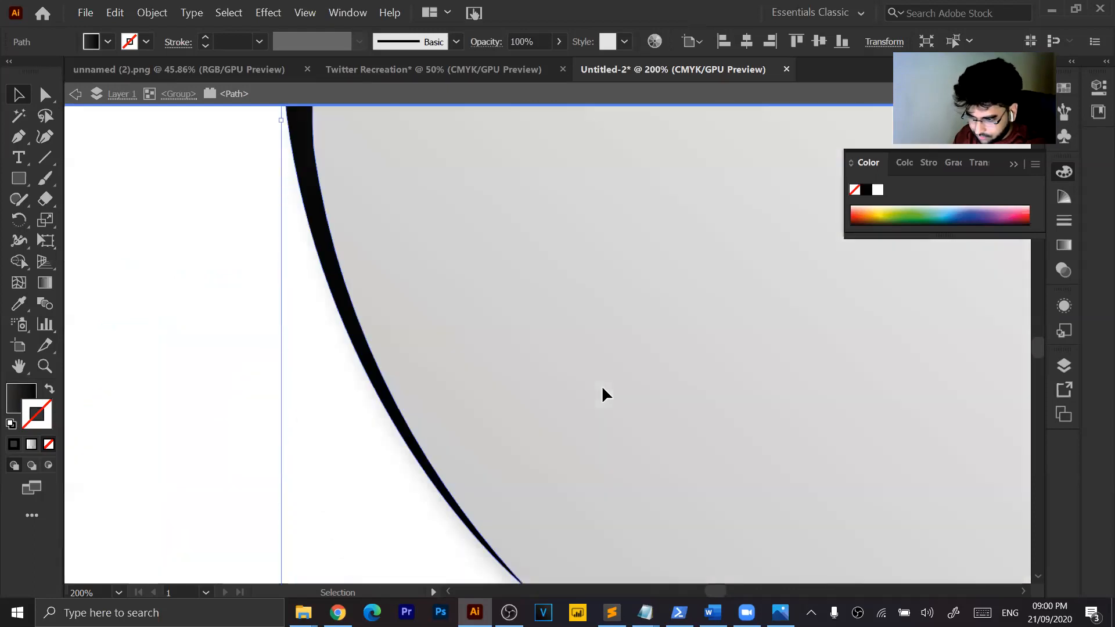
scroll(602, 385, "up", 11)
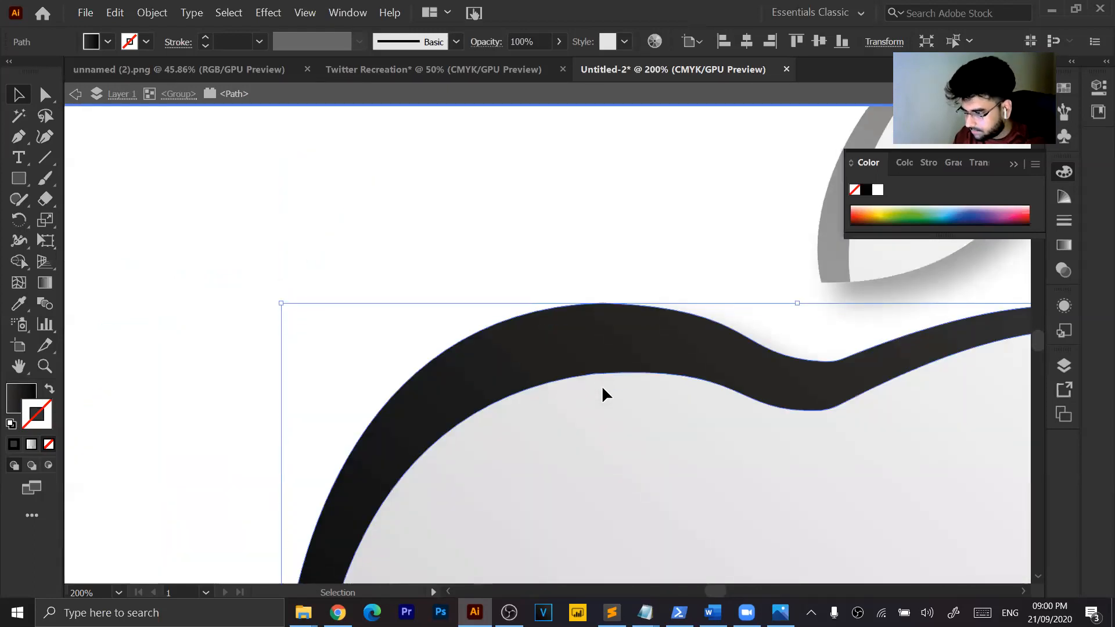
scroll(602, 385, "right", 6)
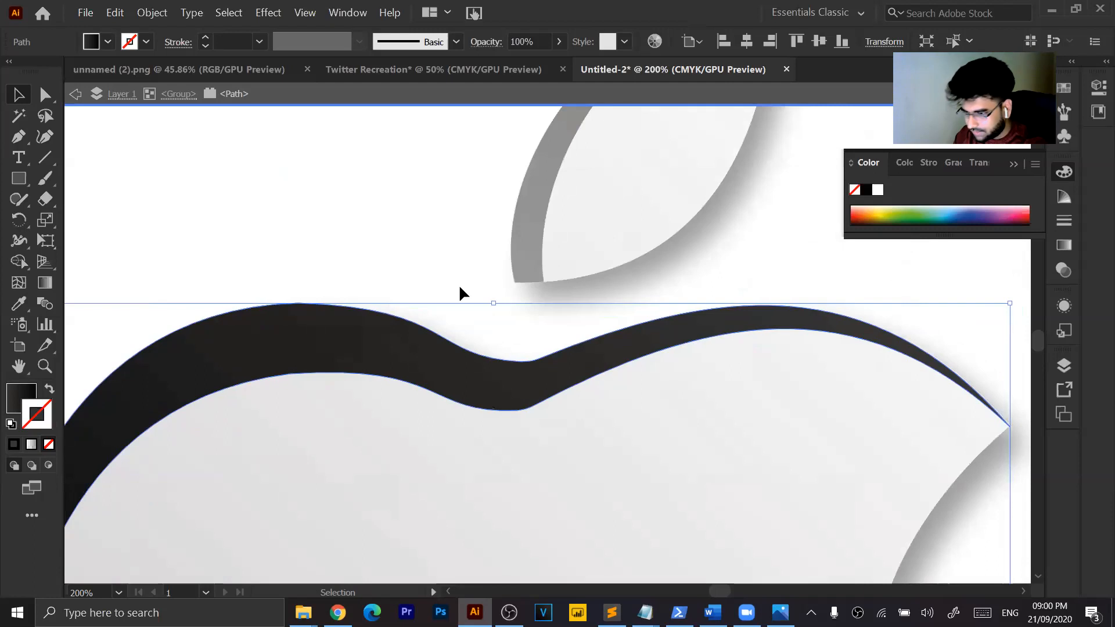
Exit isolation mode and view the whole apple logo at 50% zoom.
left_click(437, 239)
key("ctrl+minus")
key("ctrl+minus")
key("ctrl+minus")
key("ctrl+minus")
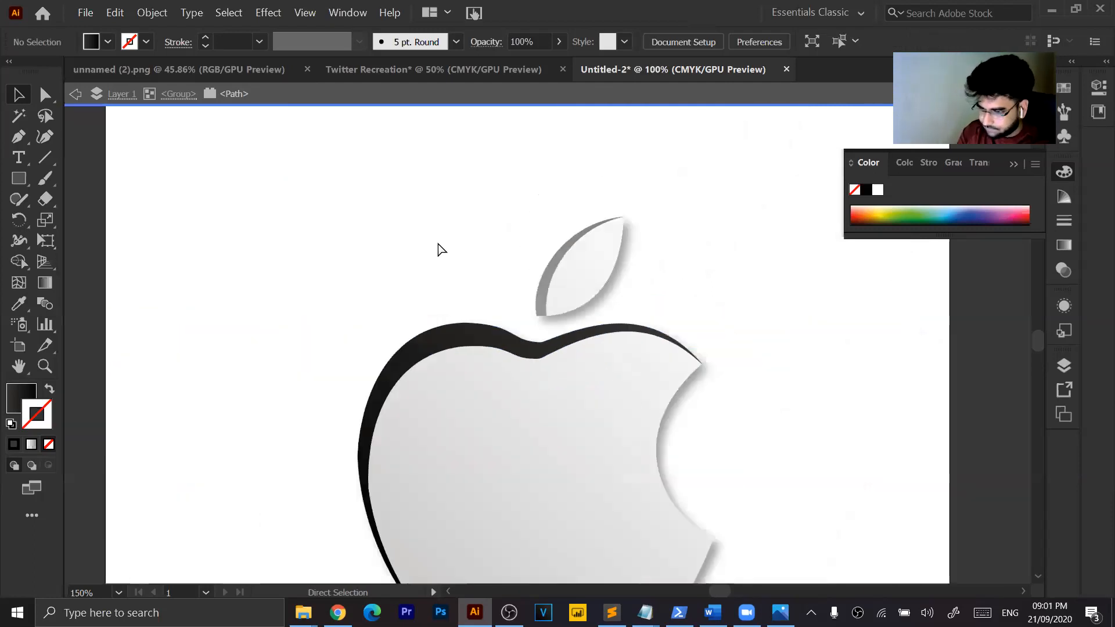
double_click(868, 306)
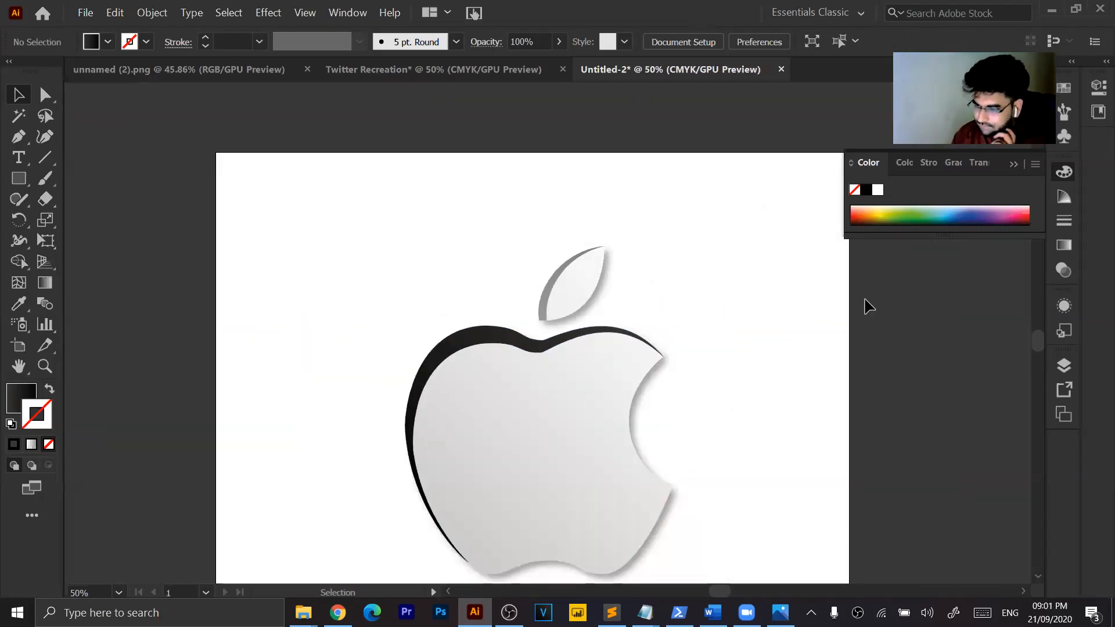
scroll(769, 319, "down", 2)
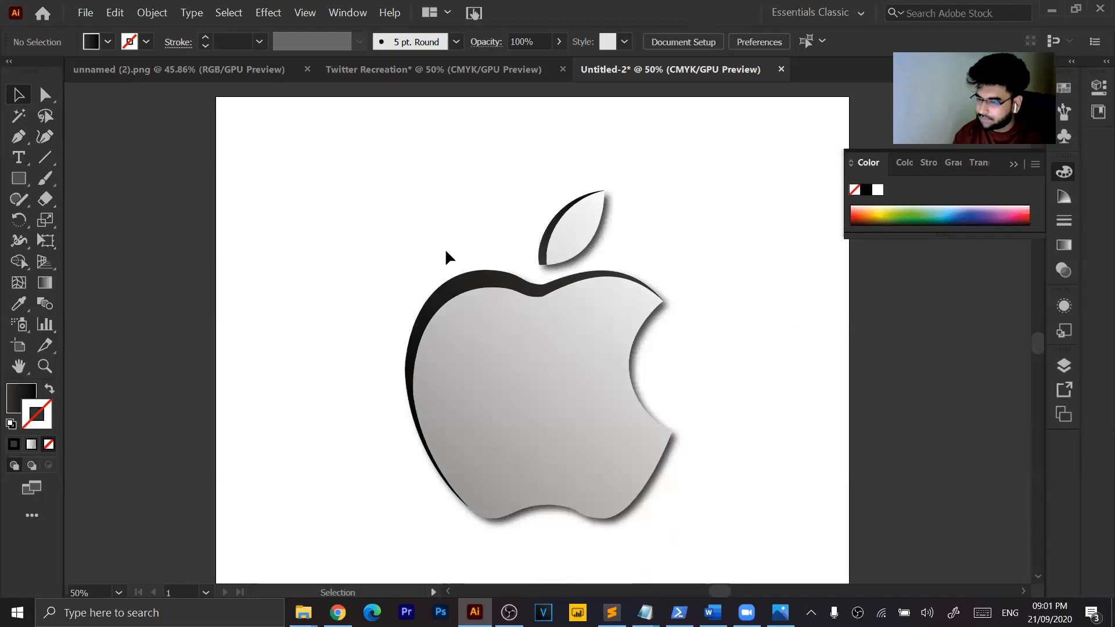
Export the whole apple logo as an 8x PNG asset named Apple Logo 2.
scroll(723, 462, "down", 4)
key("ctrl+a")
right_click(634, 354)
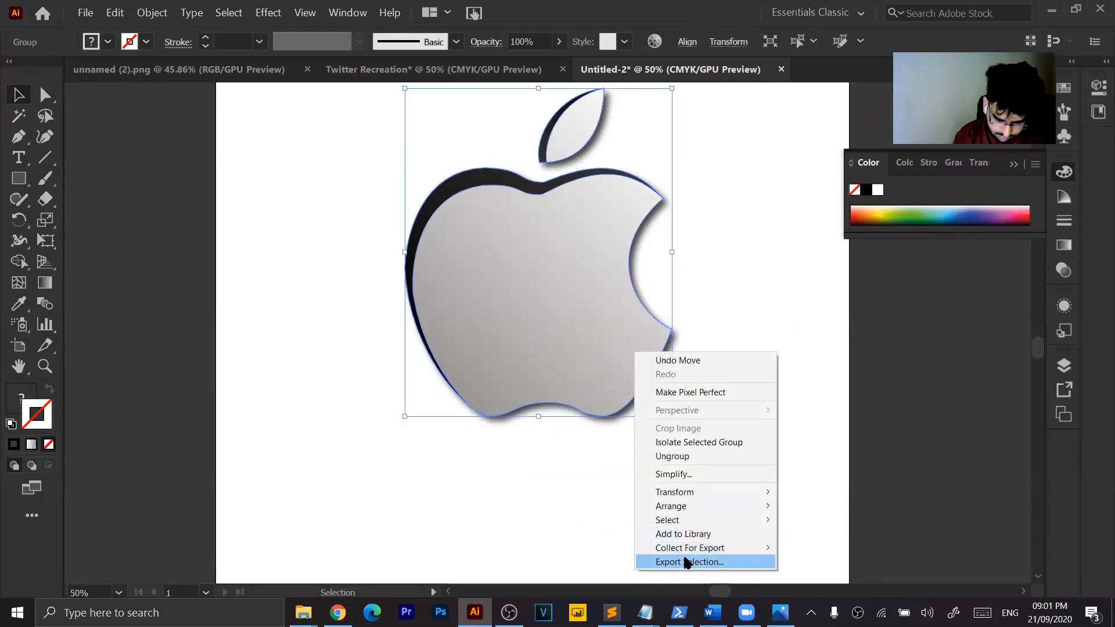
left_click(685, 561)
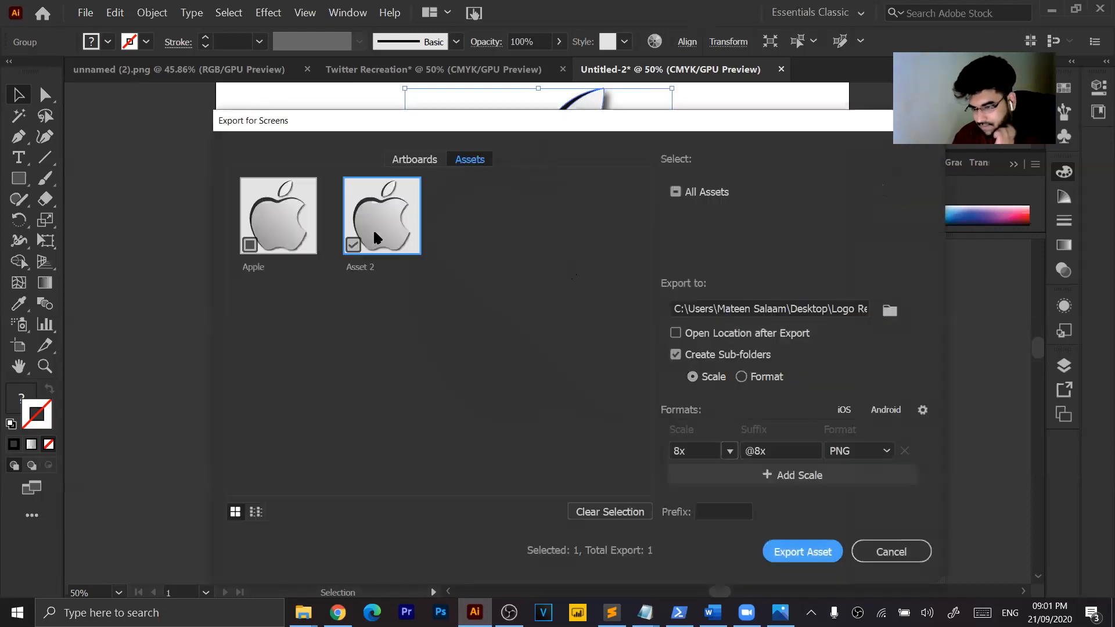
double_click(365, 266)
type("Ap")
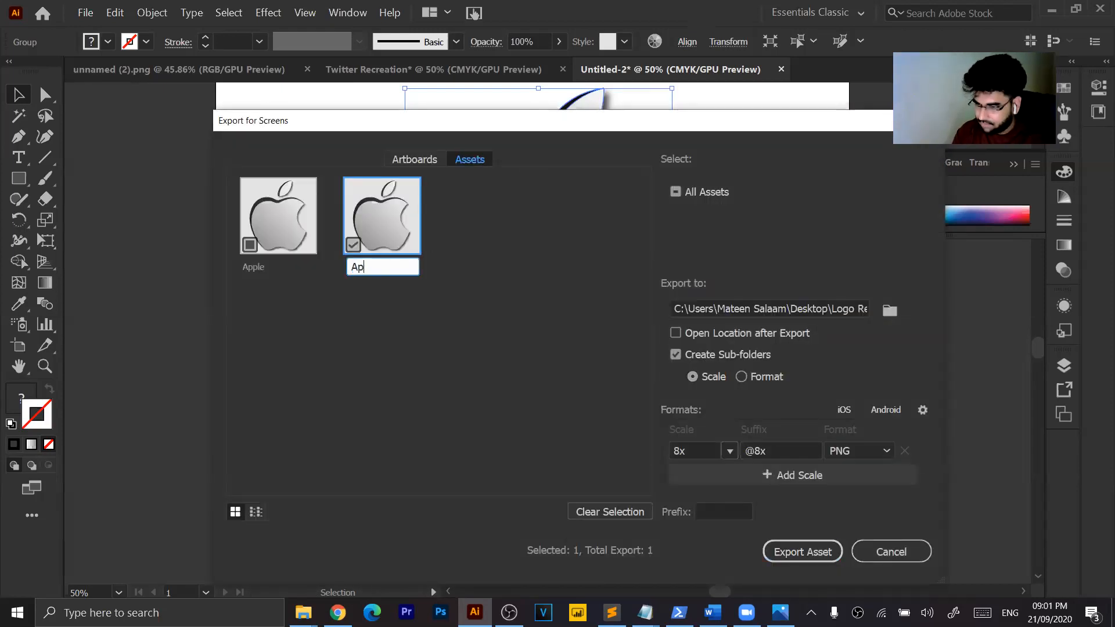
type("ple Logo 2")
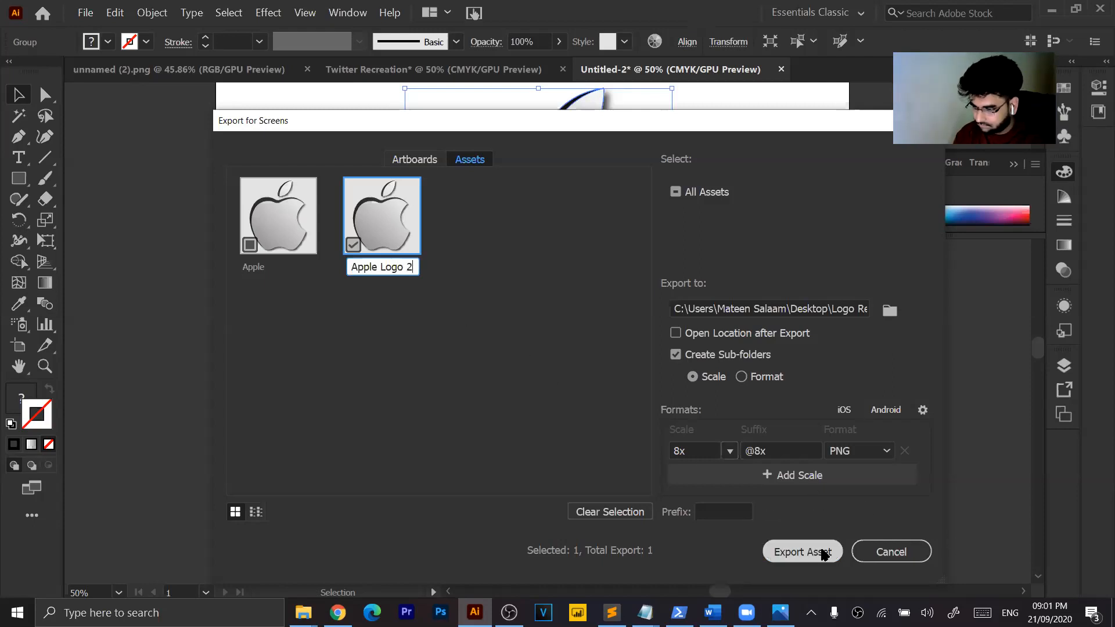
left_click(824, 554)
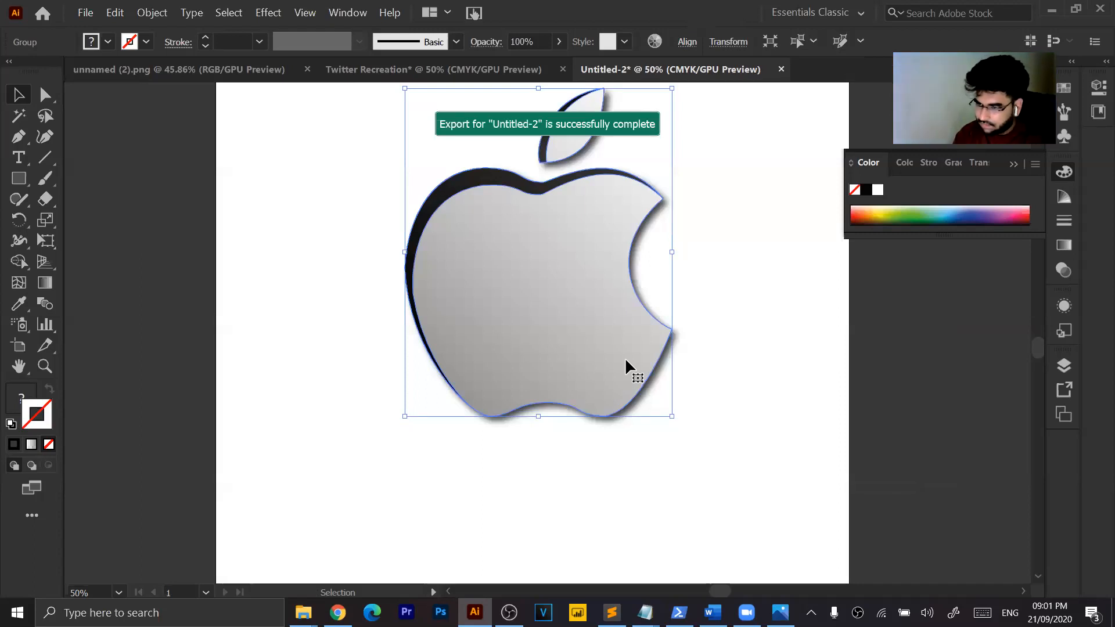
double_click(165, 183)
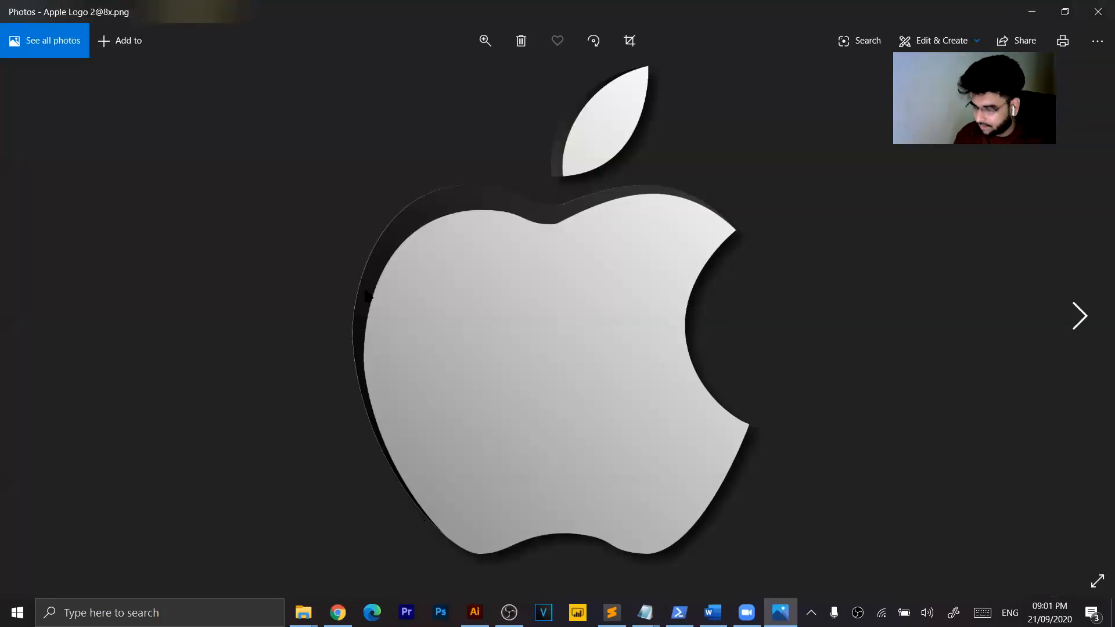
scroll(365, 290, "up", 3)
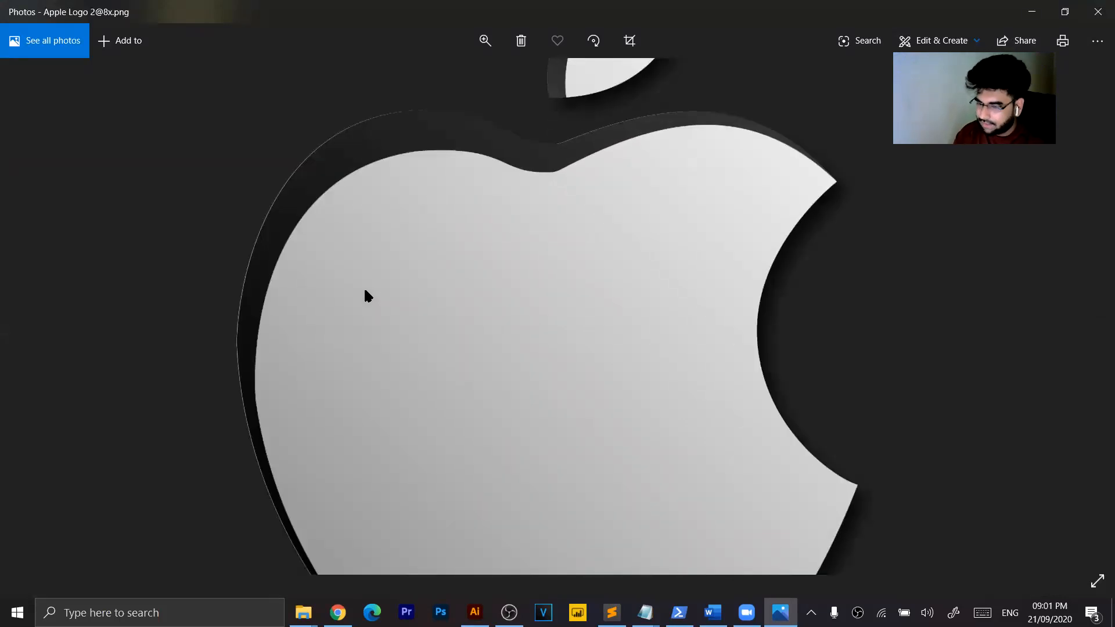
left_click_drag(665, 162, 813, 299)
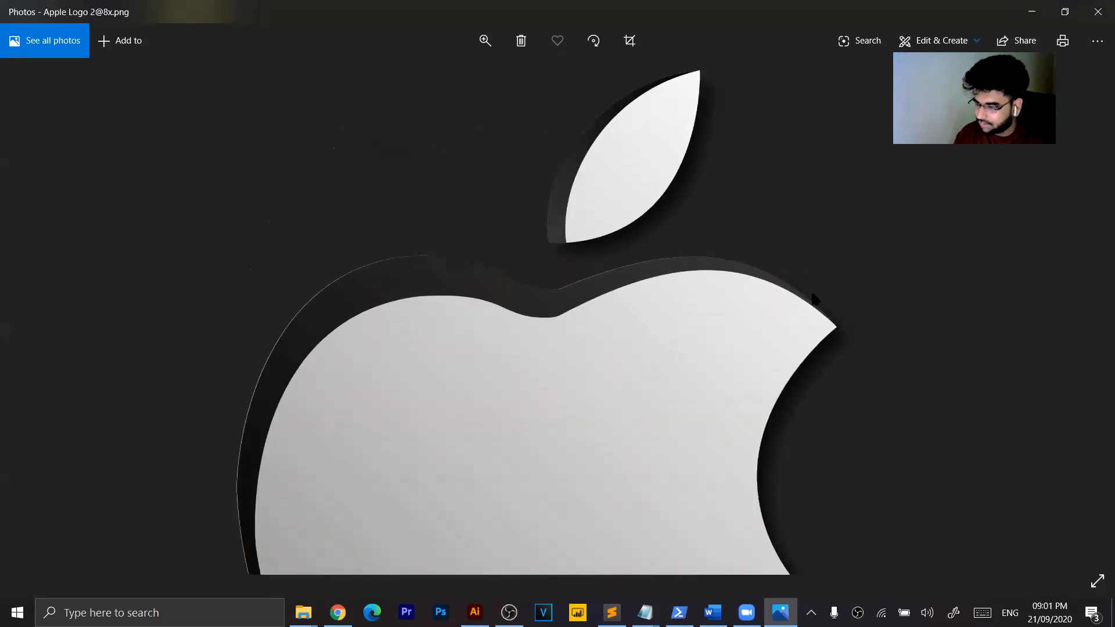
key("alt+F4")
double_click(337, 181)
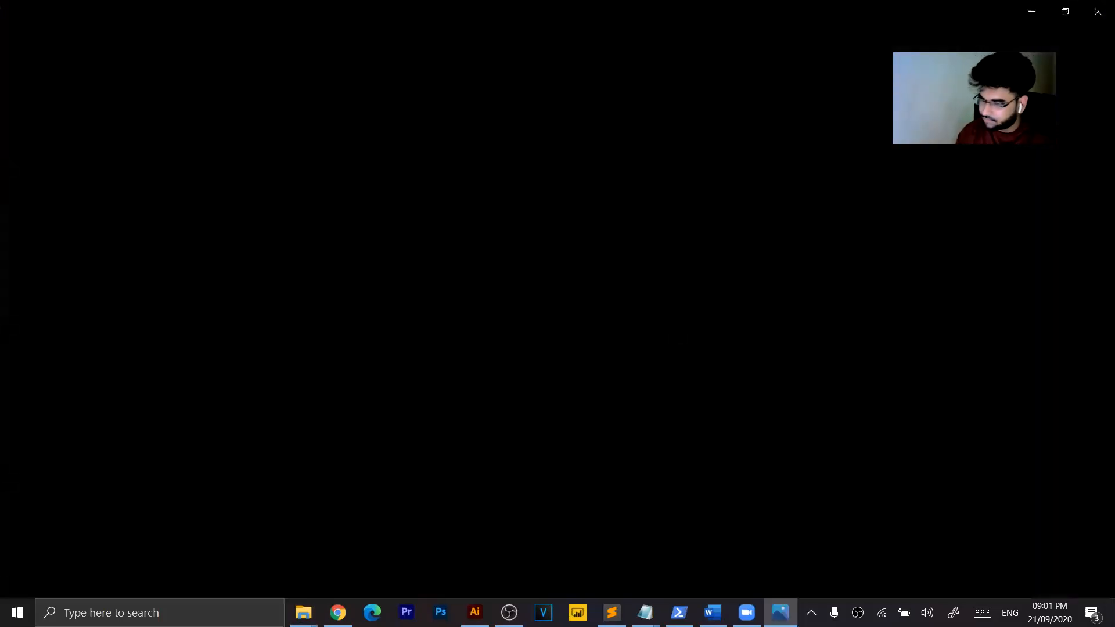
key("alt+F4")
double_click(168, 200)
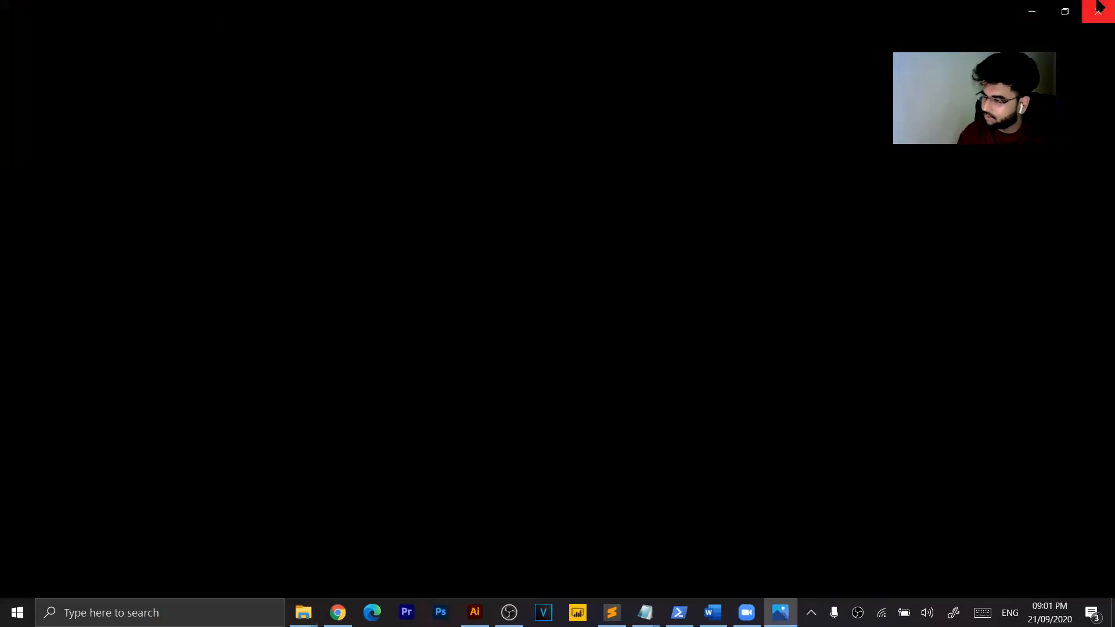
left_click(1099, 8)
left_click(325, 166, "shift")
left_click(326, 166)
left_click(585, 287)
left_click(175, 191)
left_click(361, 206, "ctrl")
left_click_drag(362, 207, 697, 442)
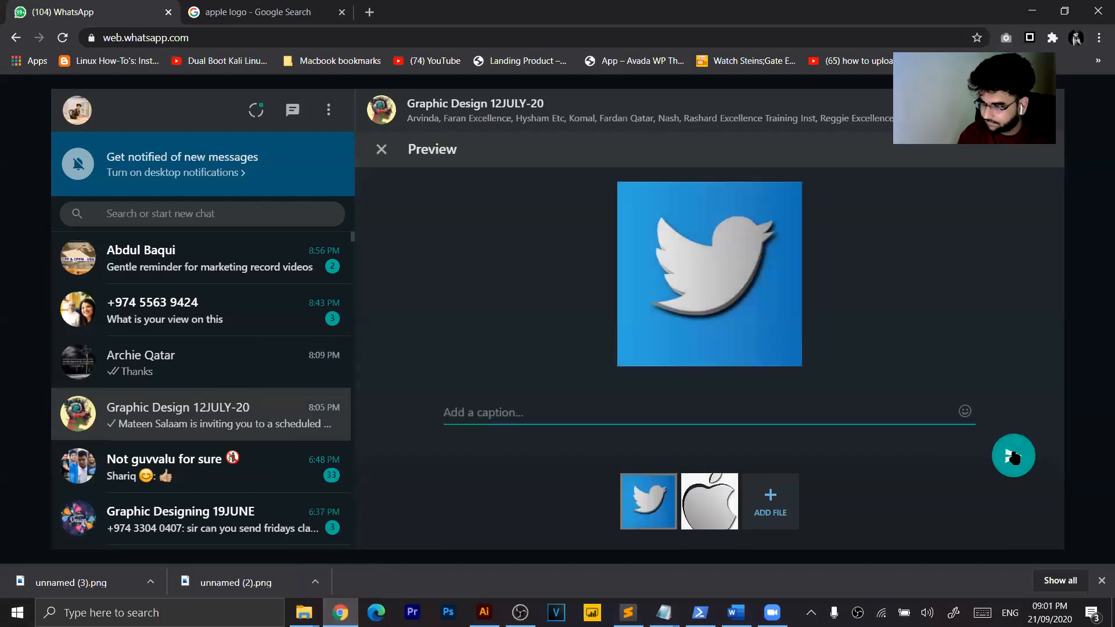
left_click(1012, 455)
Send the message "Logo Recreation" to the Graphic Design 12JULY-20 group.
type("s")
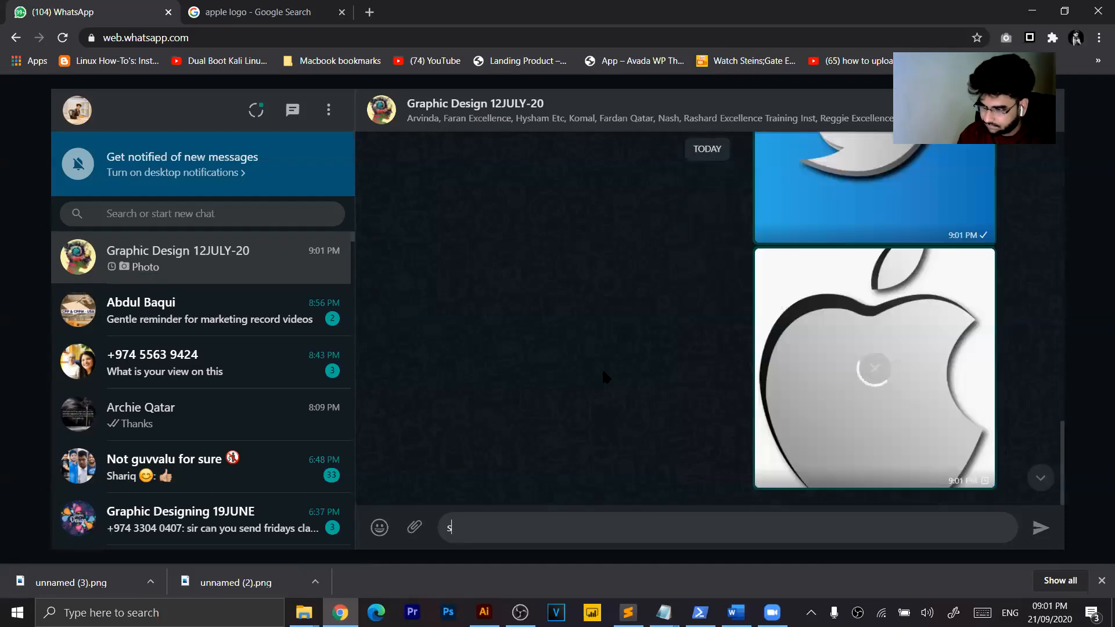
type("Lo")
key("BackSpace")
key("BackSpace")
key("BackSpace")
type("l")
key("BackSpace")
type("Logo")
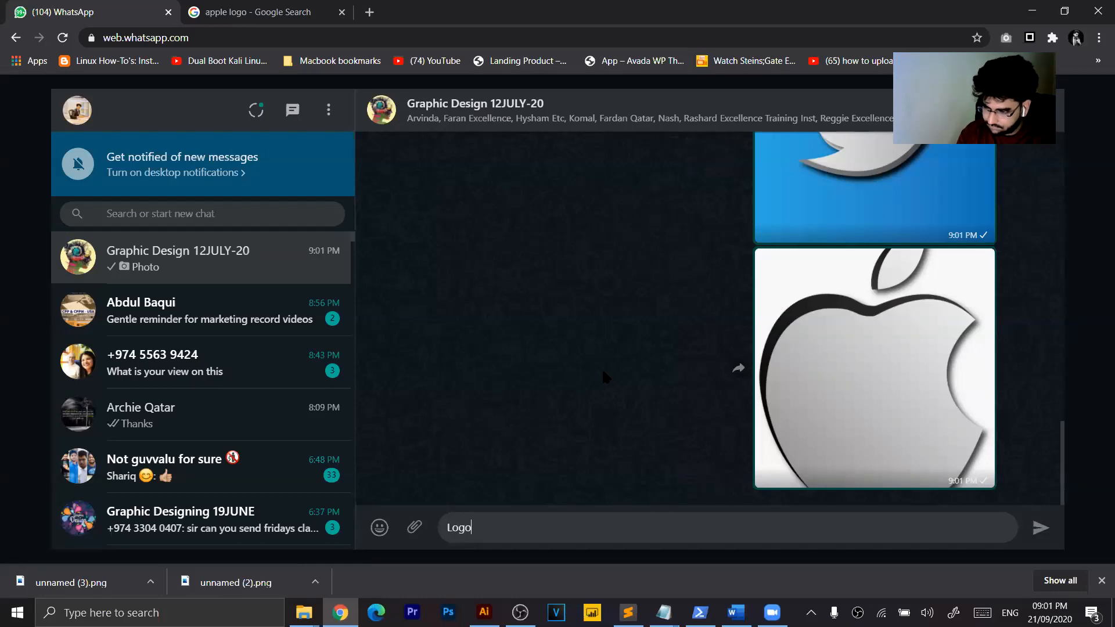
type(" Recreation")
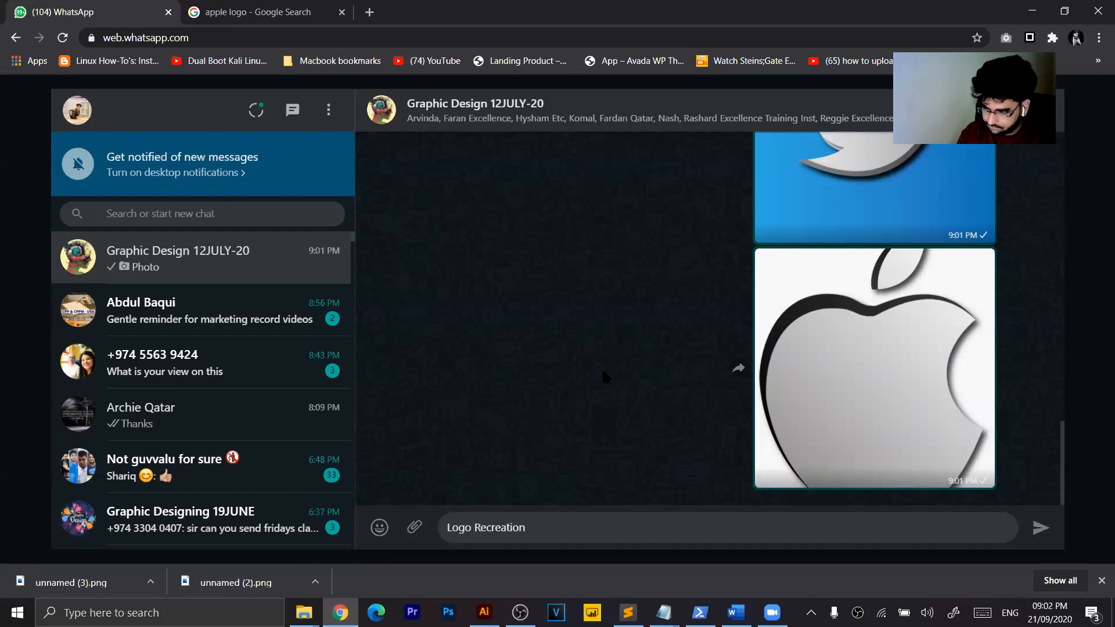
key("Return")
Look back through the group chat, close the browser and the 8x folder window, and switch to Illustrator.
scroll(601, 367, "up", 5)
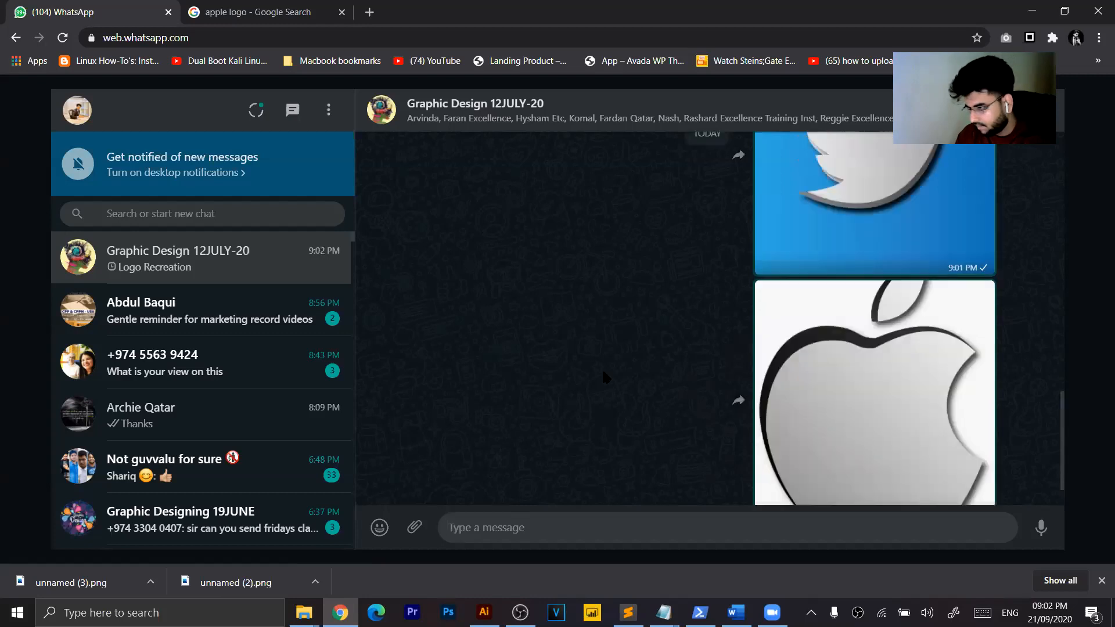
scroll(603, 371, "up", 5)
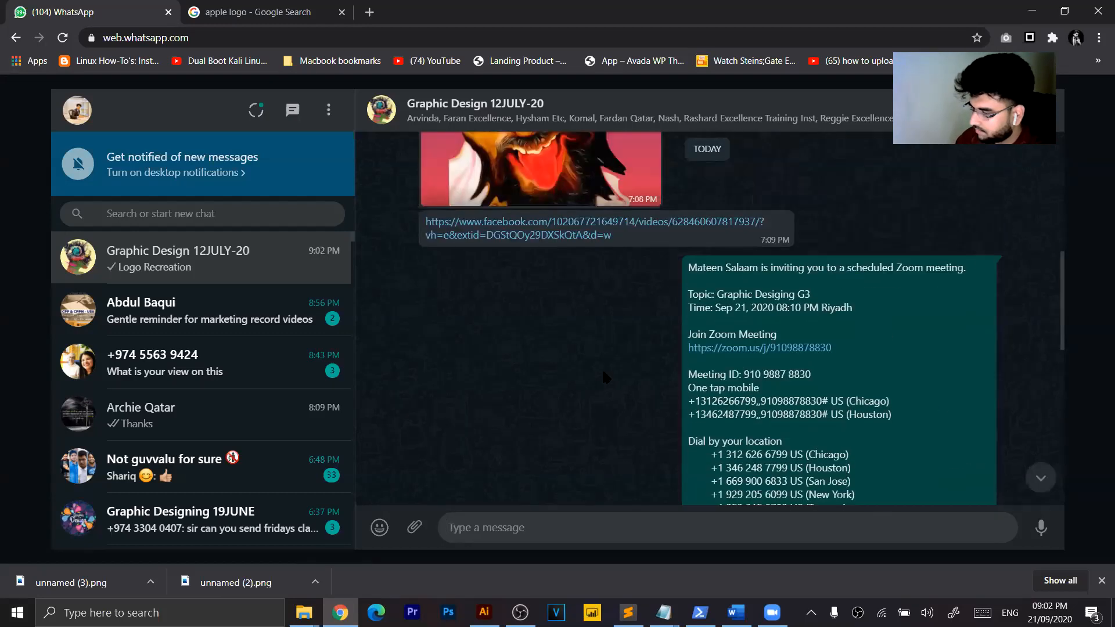
scroll(603, 371, "down", 8)
left_click(1098, 10)
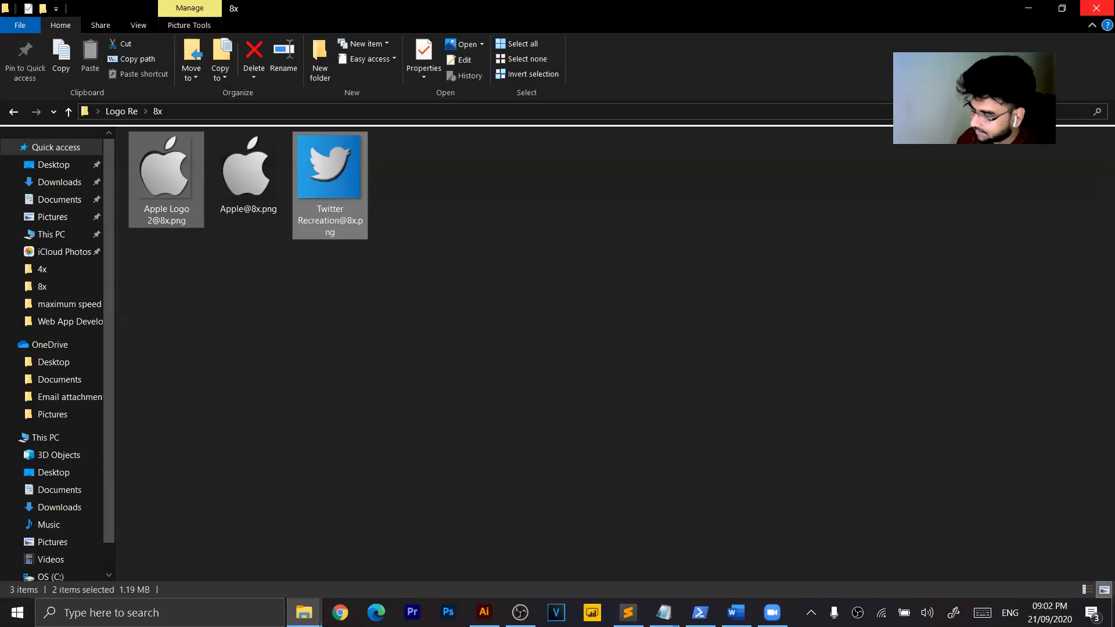
left_click(1097, 8)
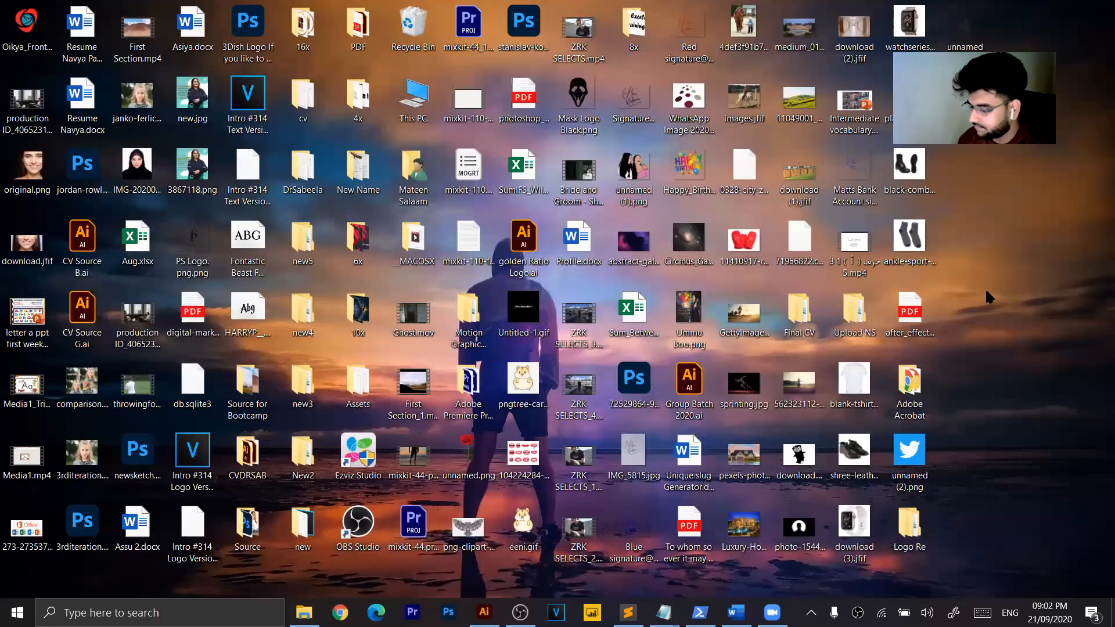
left_click(484, 612)
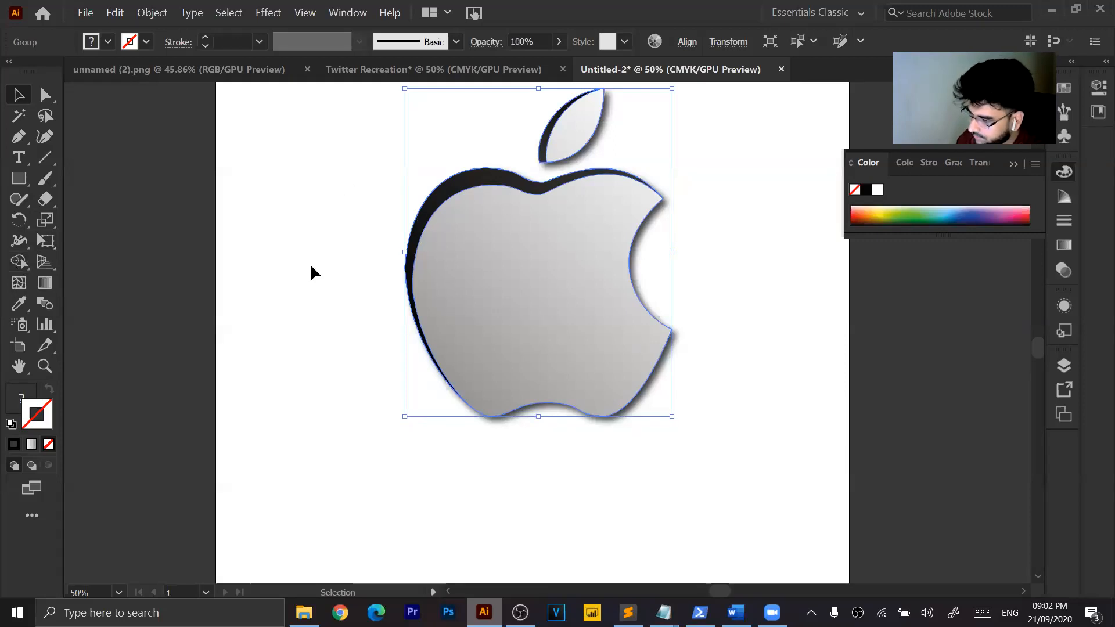
left_click(358, 150)
left_click(637, 293)
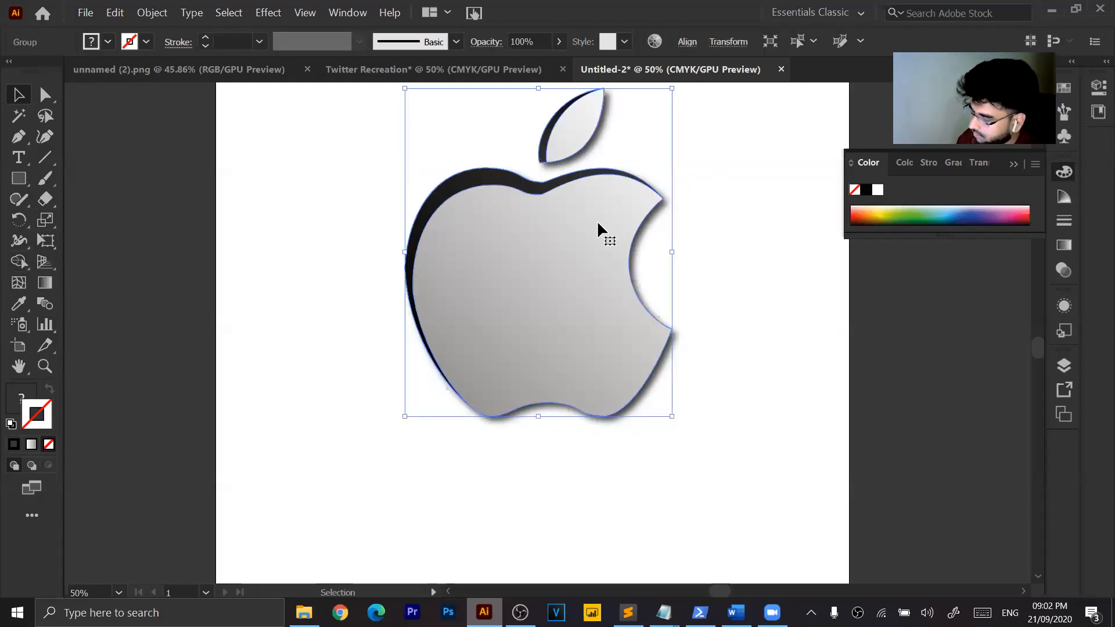
key("shift+m")
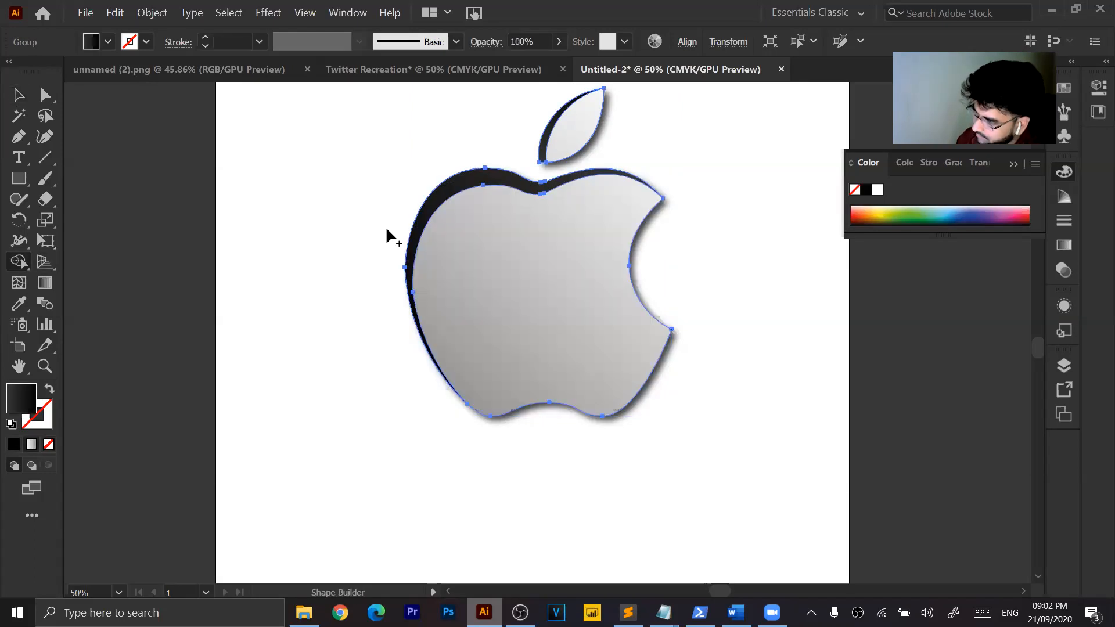
left_click(19, 94)
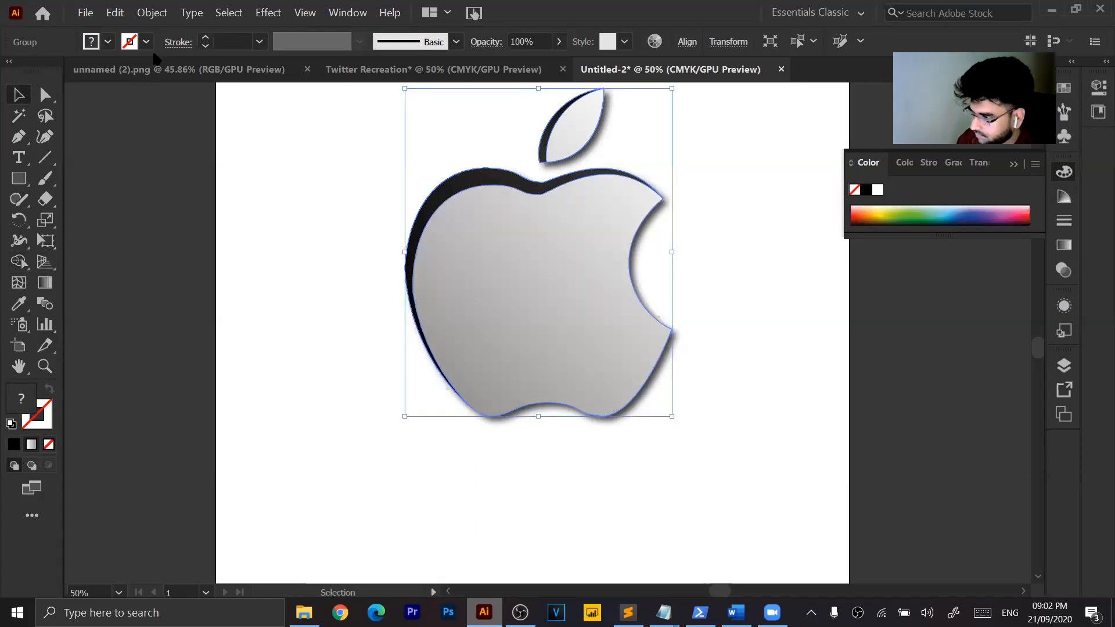